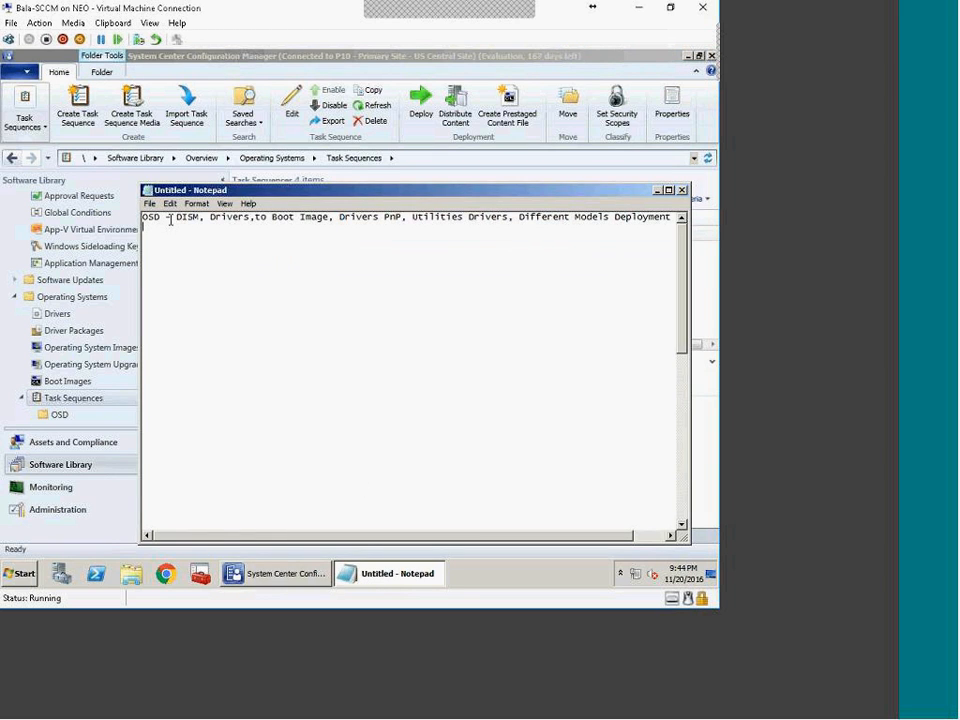
Step: Show the three boot images under Operating Systems > Boot Images, then switch to Chrome
left_click_drag(166, 219, 670, 218)
left_click(651, 242)
left_click(378, 578)
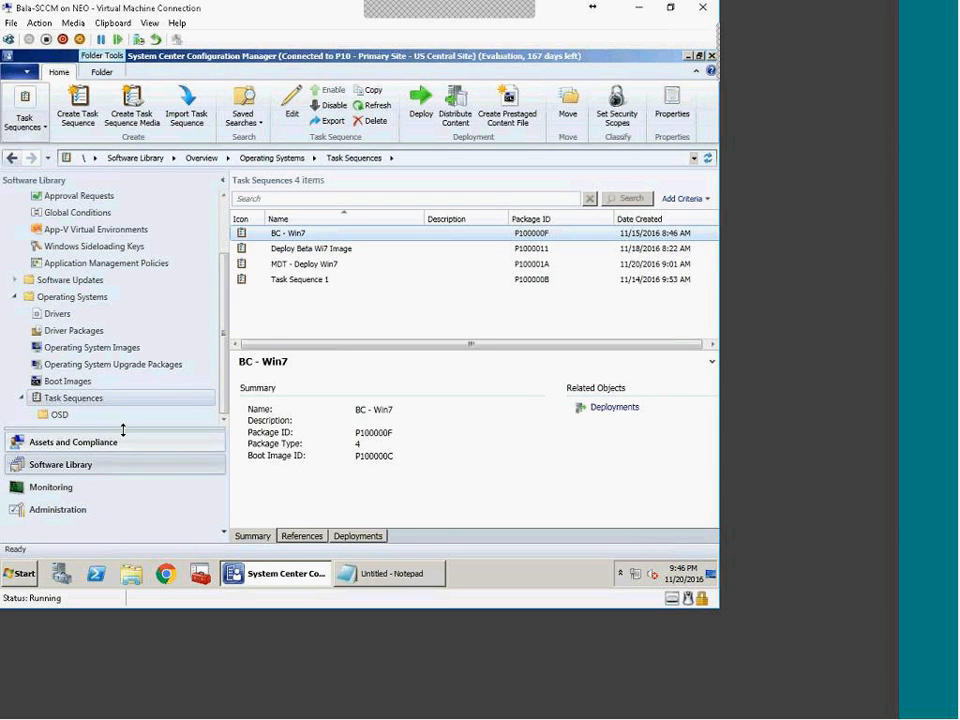
left_click(71, 383)
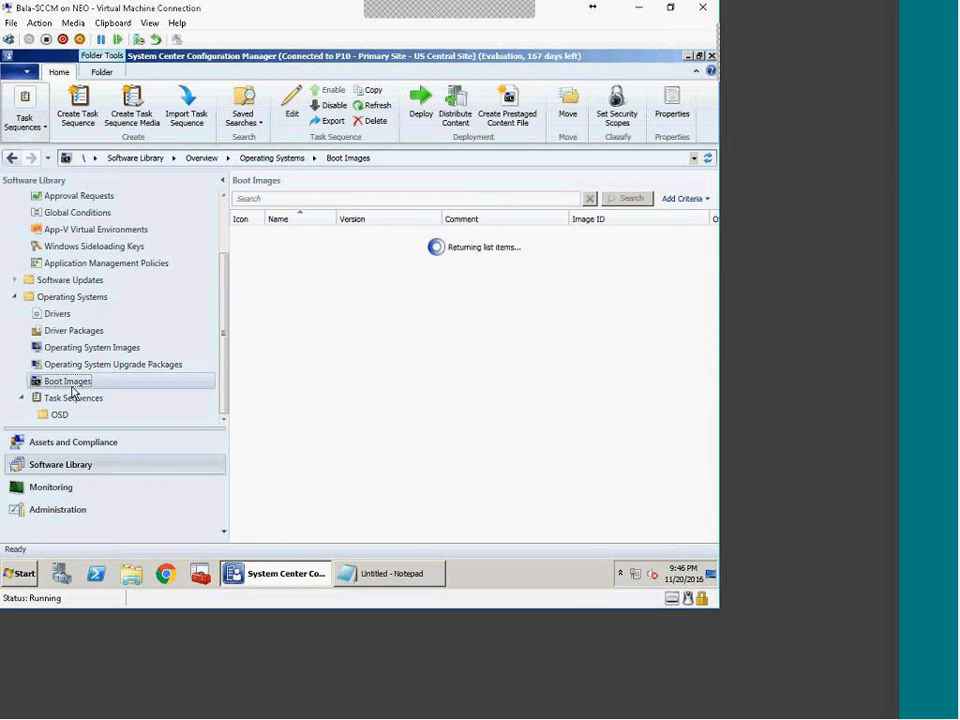
left_click(168, 578)
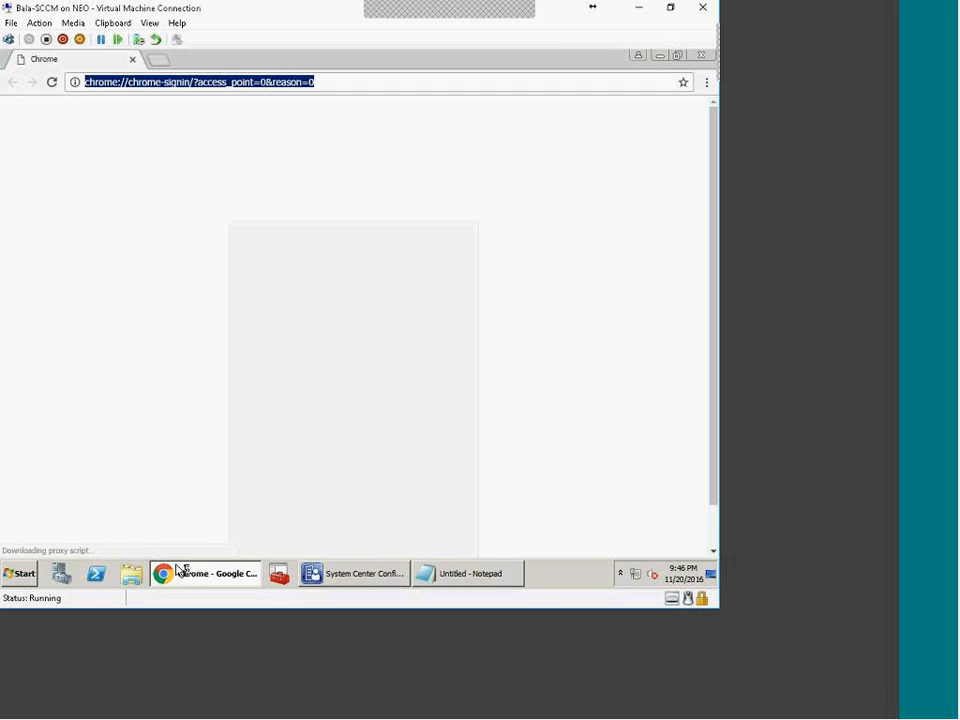
Step: Load support.dell.com in the Chrome address bar
type("s")
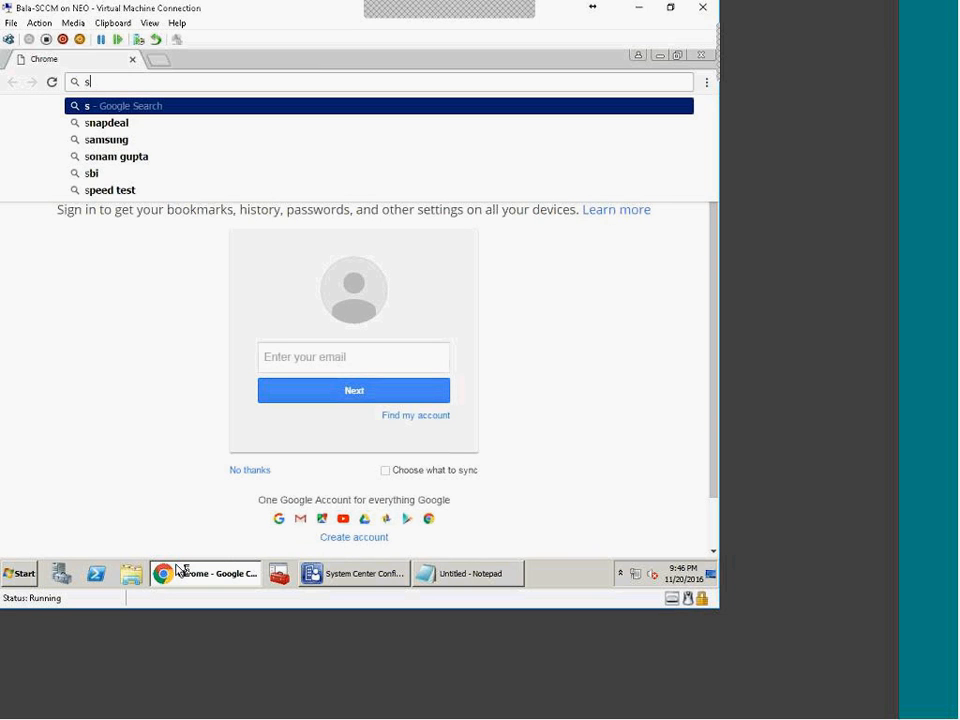
type("uu")
key("BackSpace")
type("pp")
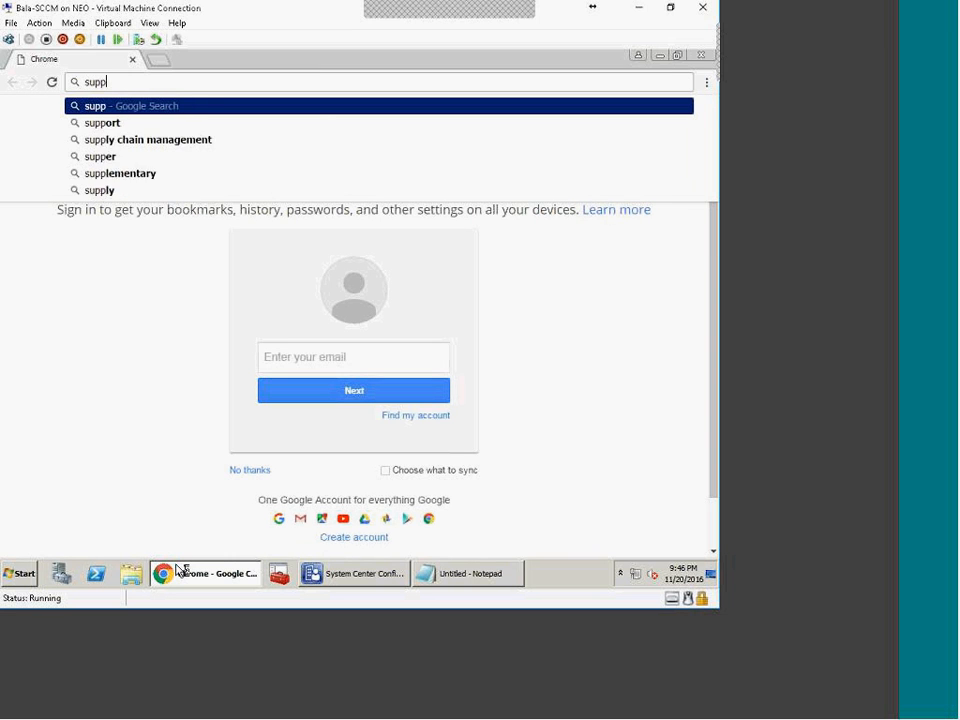
type("ort.dell.com")
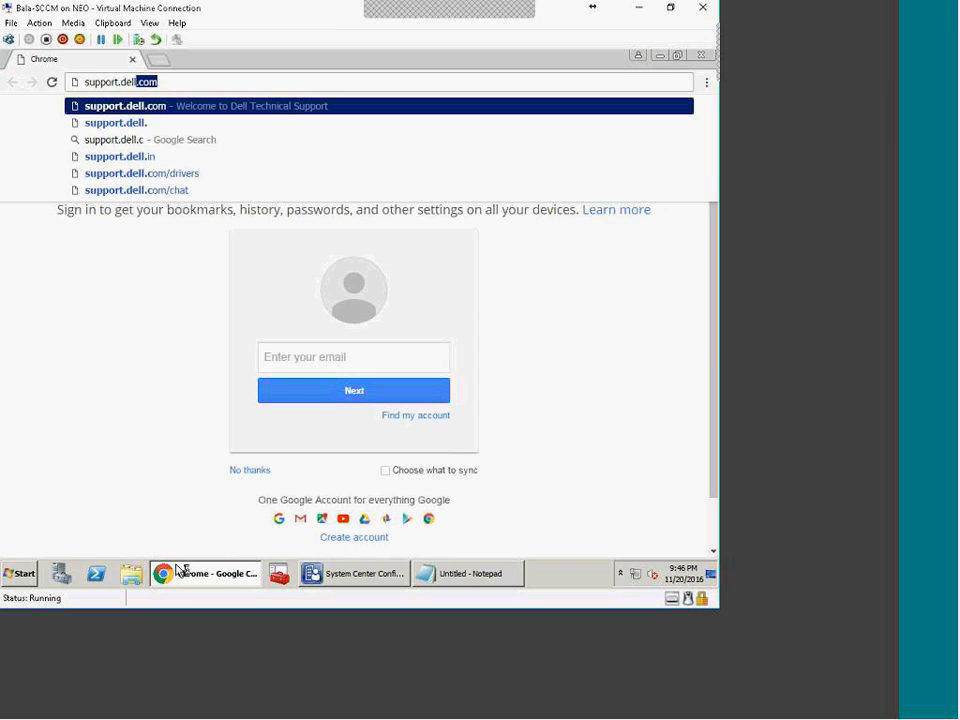
key("Return")
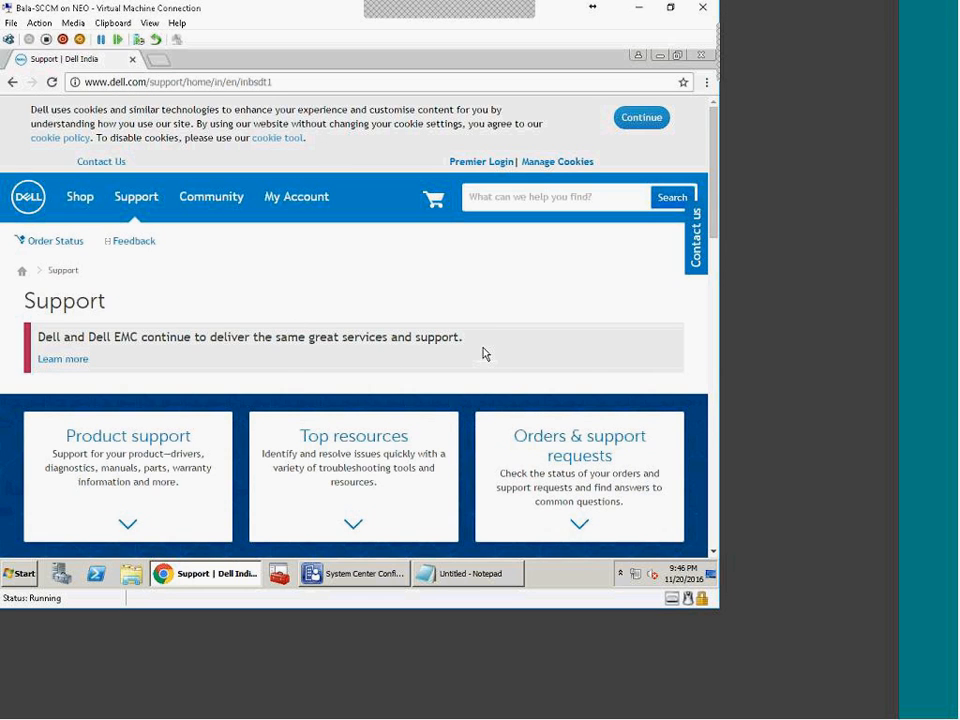
Step: Expand the Dell product categories and choose Laptops
scroll(482, 351, "down", 5)
scroll(264, 361, "up", 2)
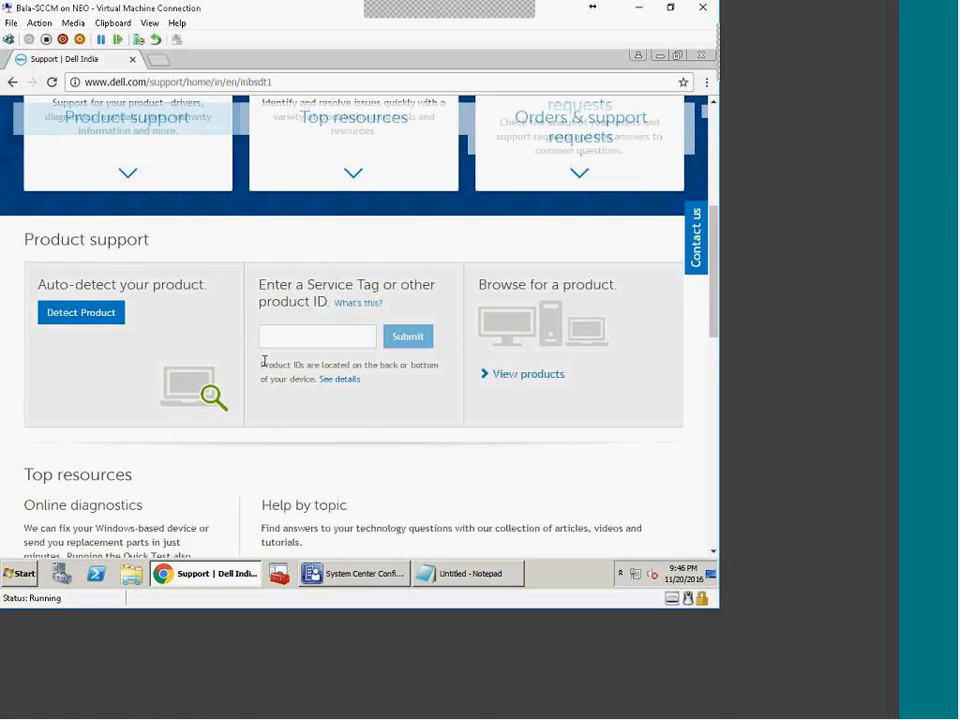
left_click(309, 405)
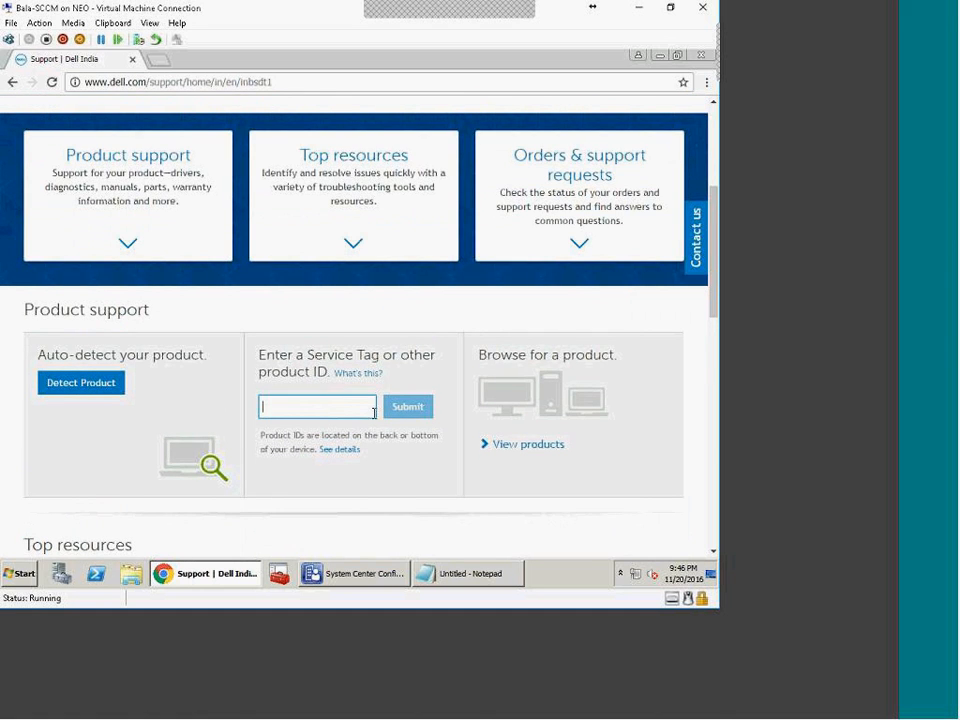
scroll(392, 369, "down", 2)
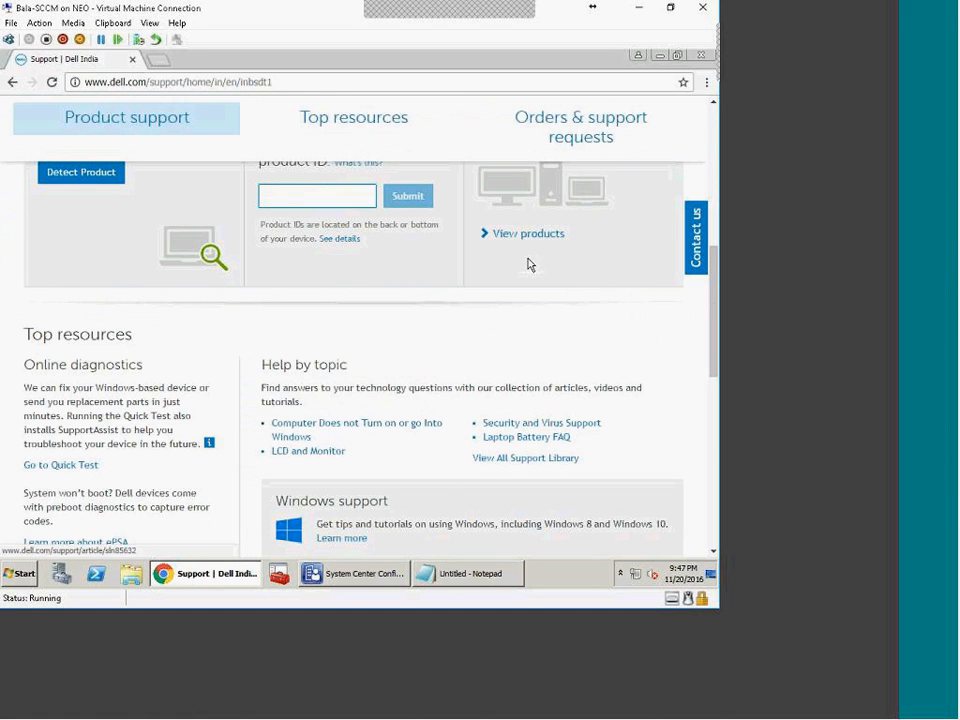
left_click(523, 236)
scroll(422, 381, "down", 2)
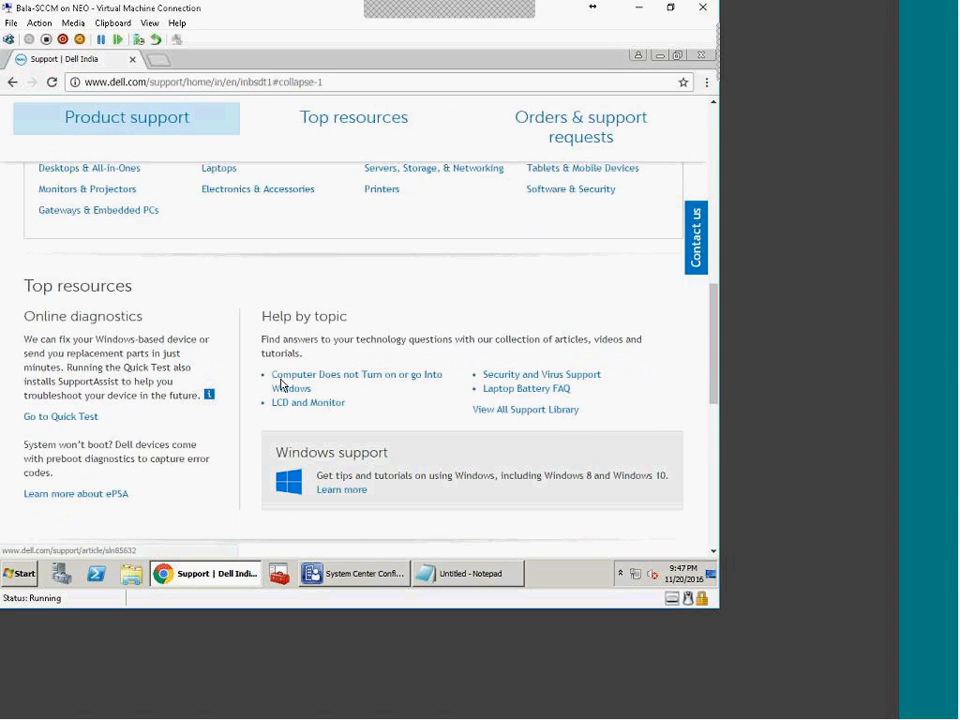
scroll(283, 383, "up", 1)
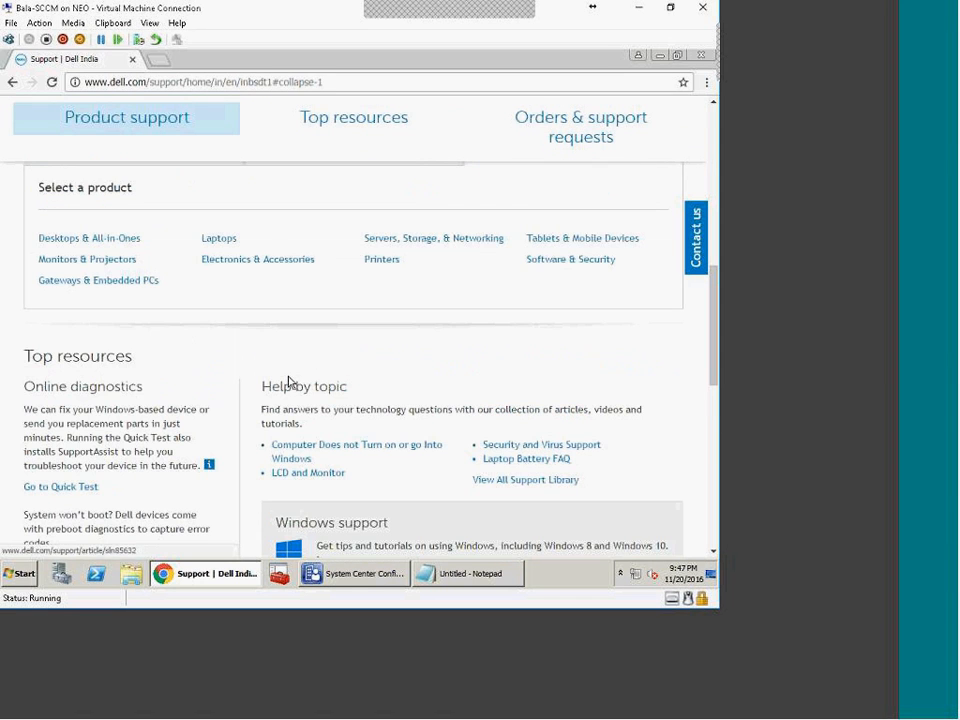
left_click(222, 243)
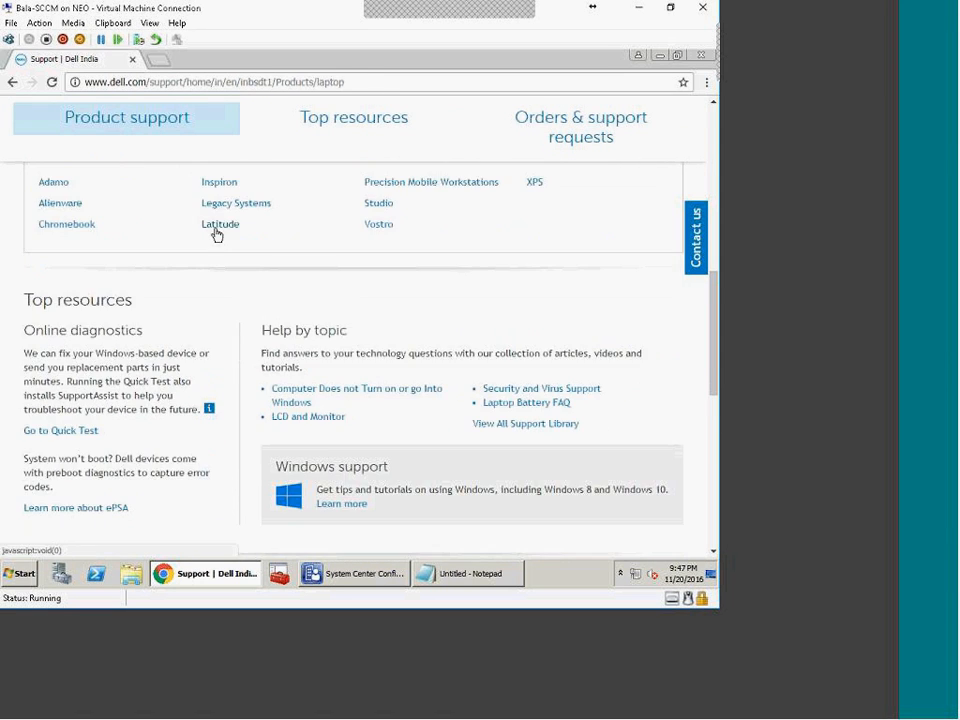
Step: List the Latitude models and open the Latitude E6500 support page
left_click(218, 233)
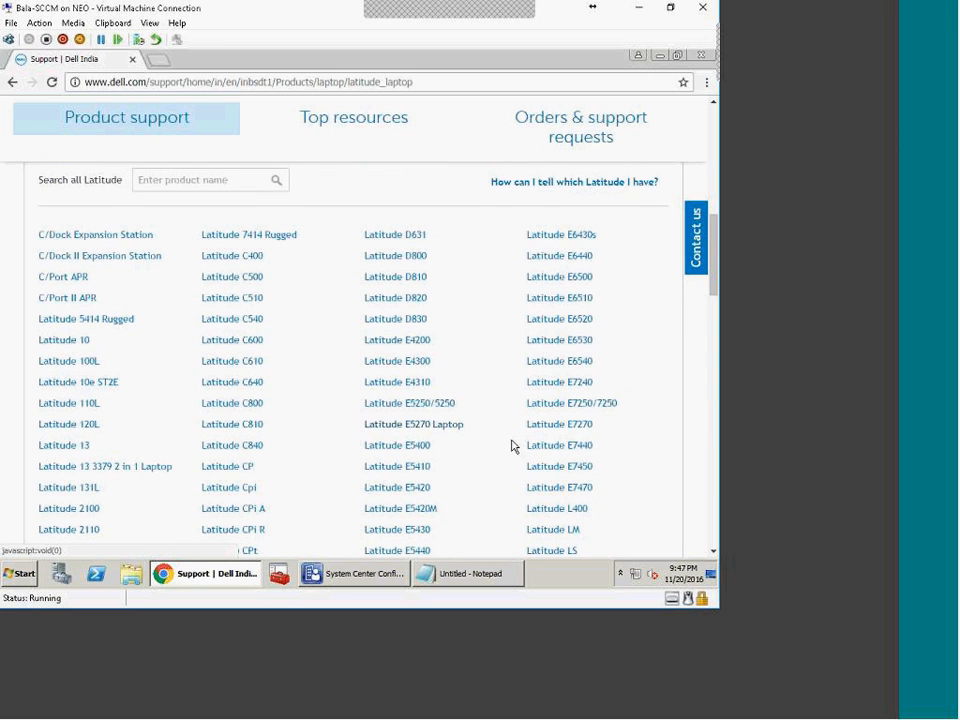
scroll(667, 515, "down", 5)
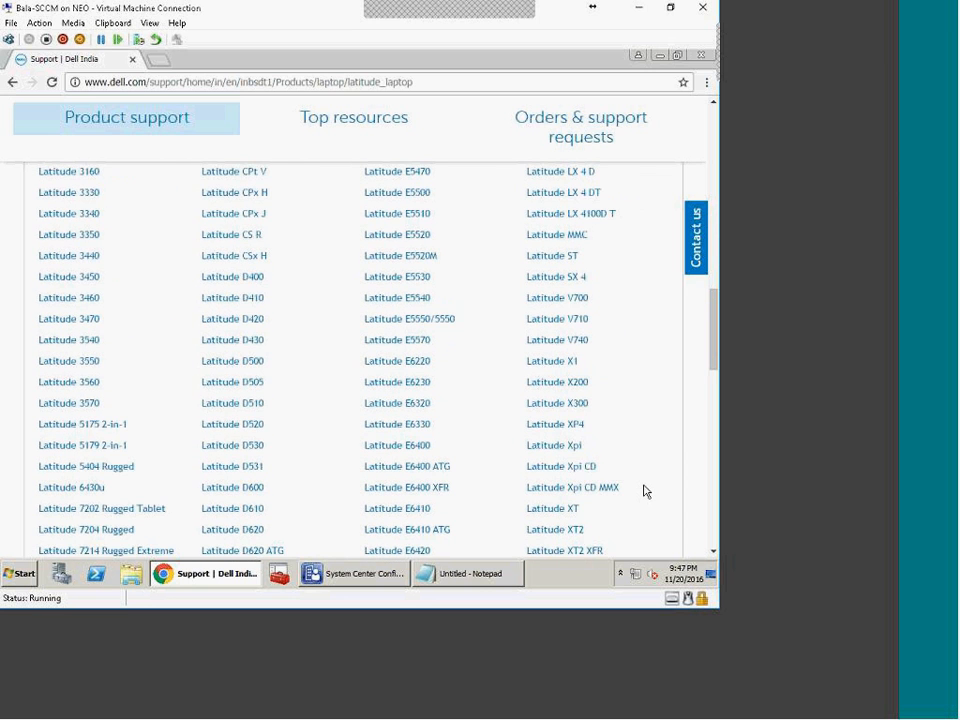
scroll(645, 491, "up", 10)
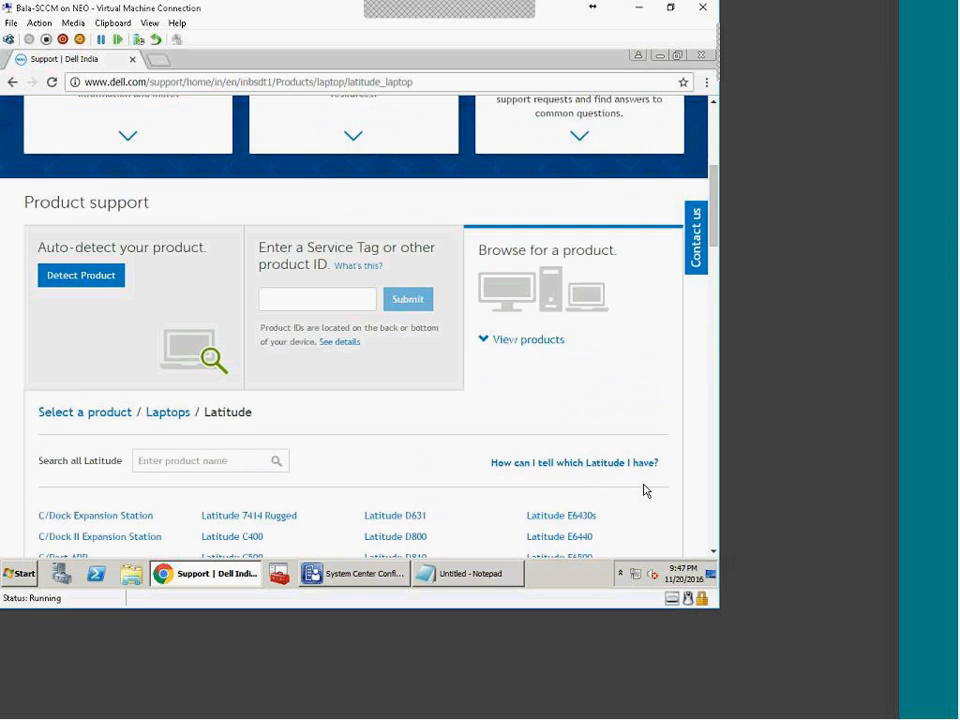
scroll(645, 491, "down", 2)
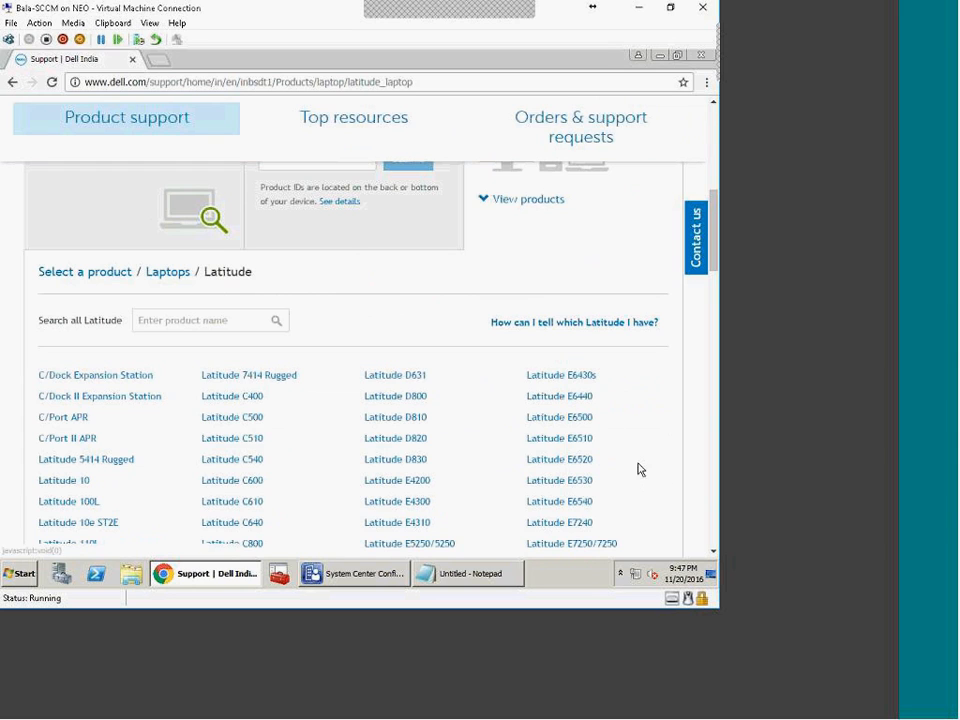
left_click(568, 422)
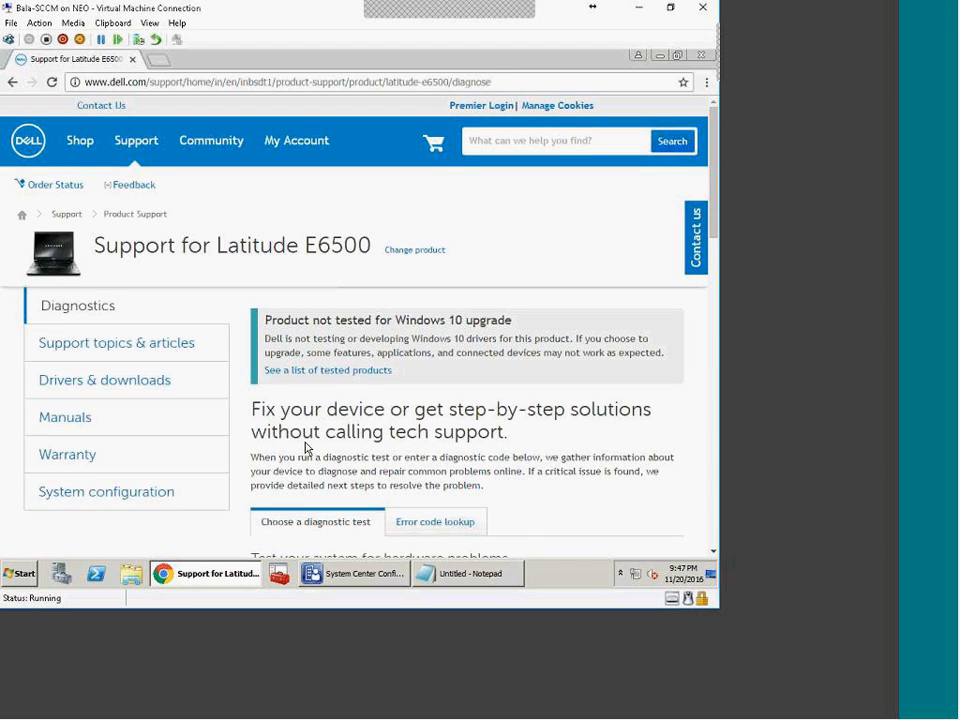
Step: Open Drivers & Downloads for the Latitude E6500
left_click_drag(256, 411, 540, 443)
left_click(541, 444)
scroll(543, 445, "down", 3)
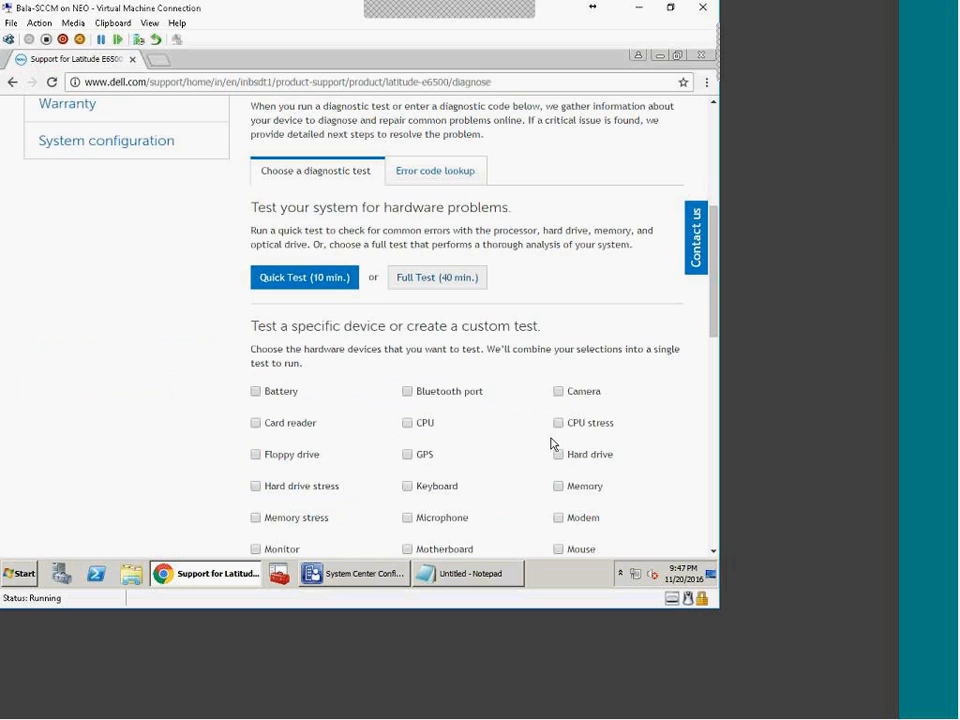
scroll(515, 455, "up", 1)
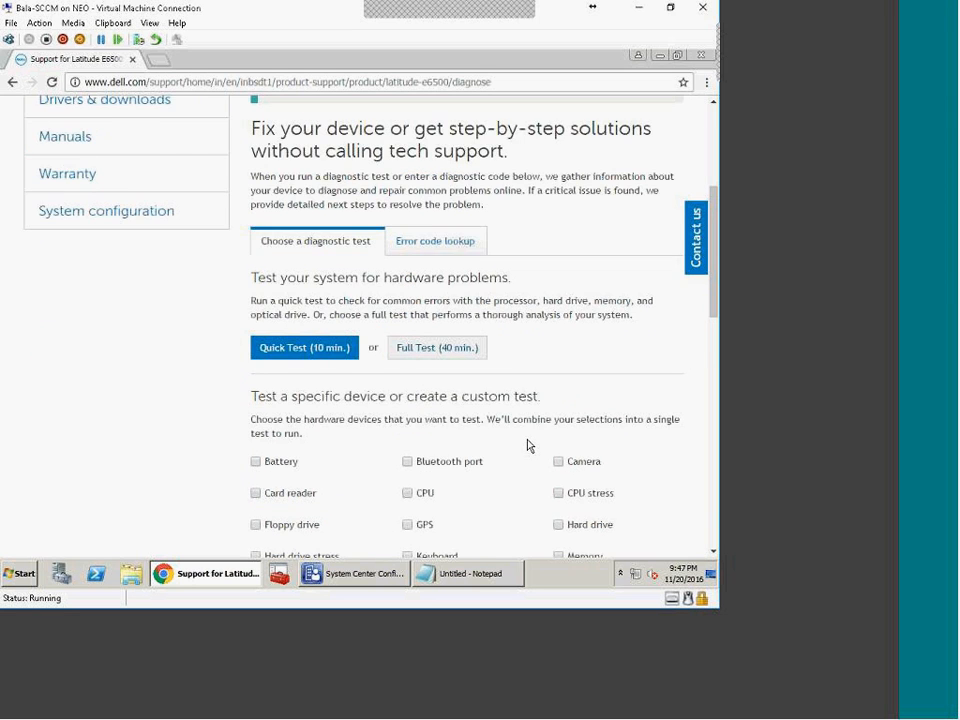
scroll(530, 445, "up", 3)
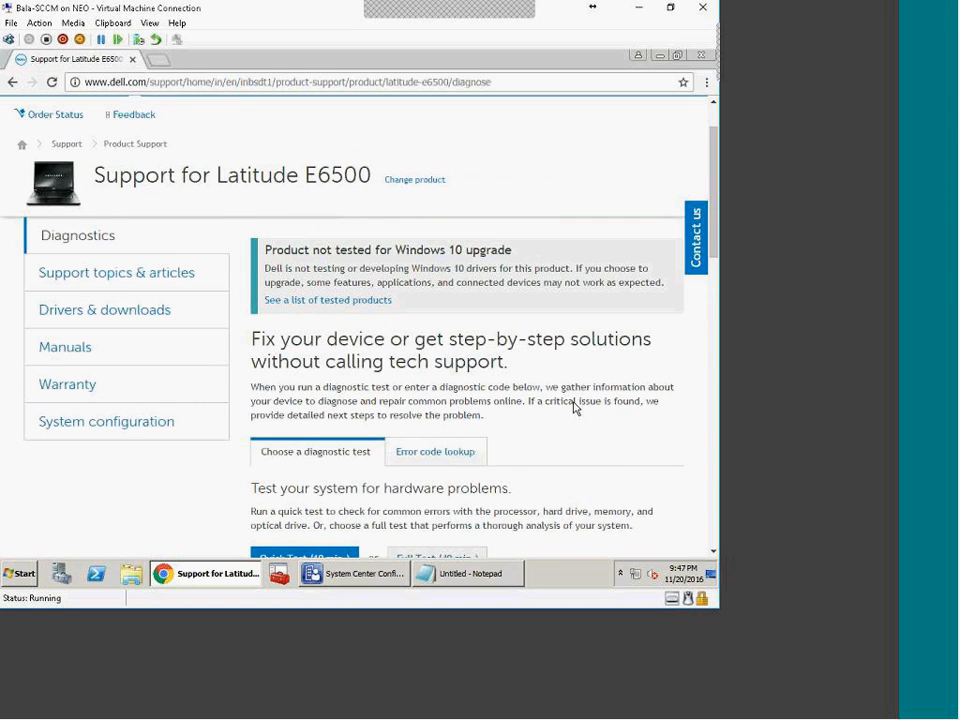
left_click(107, 312)
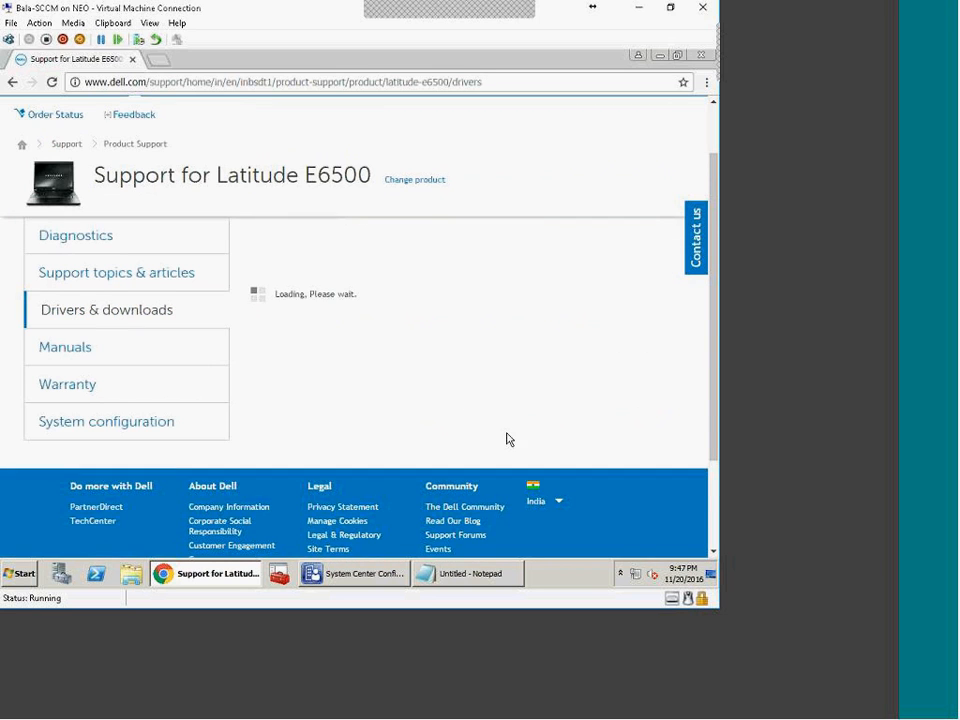
Step: Browse the full list of available Latitude E6500 drivers
scroll(473, 424, "down", 2)
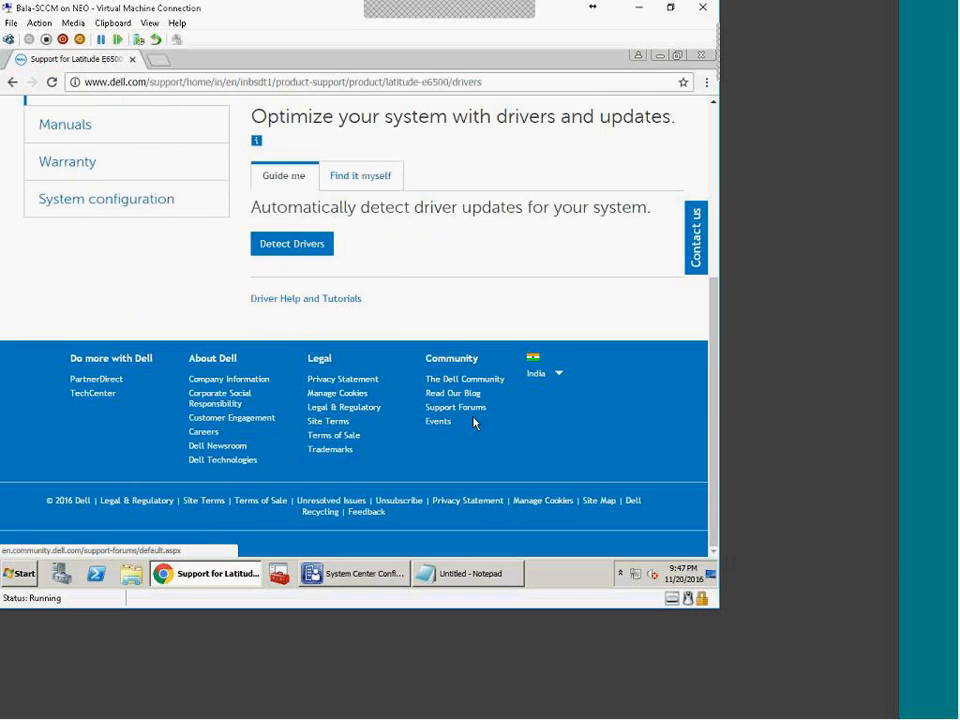
scroll(474, 425, "up", 2)
scroll(460, 443, "down", 2)
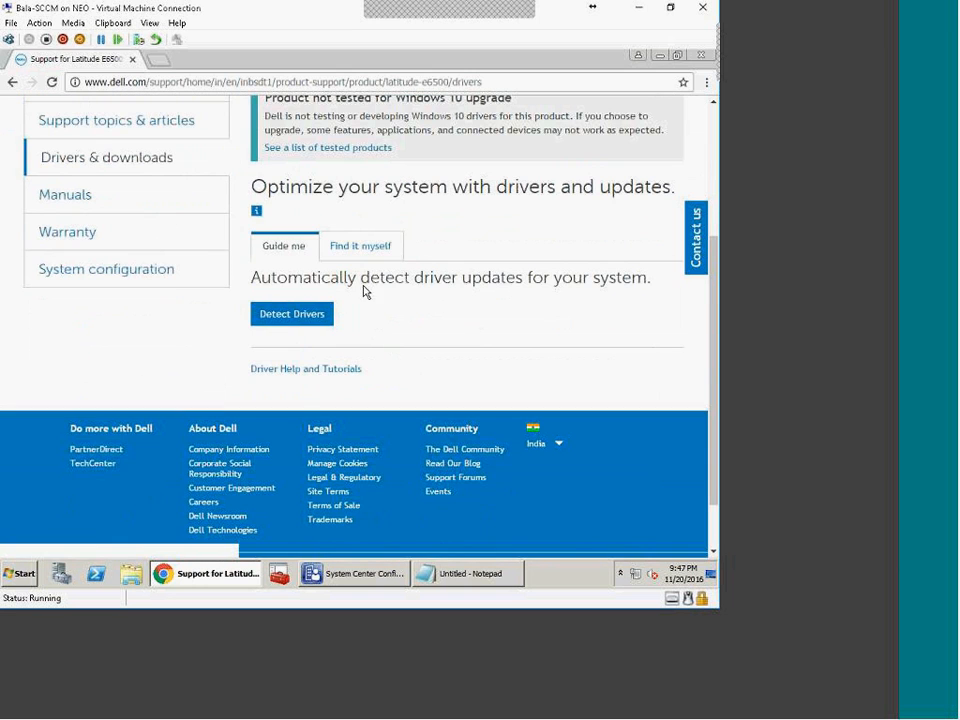
left_click(368, 248)
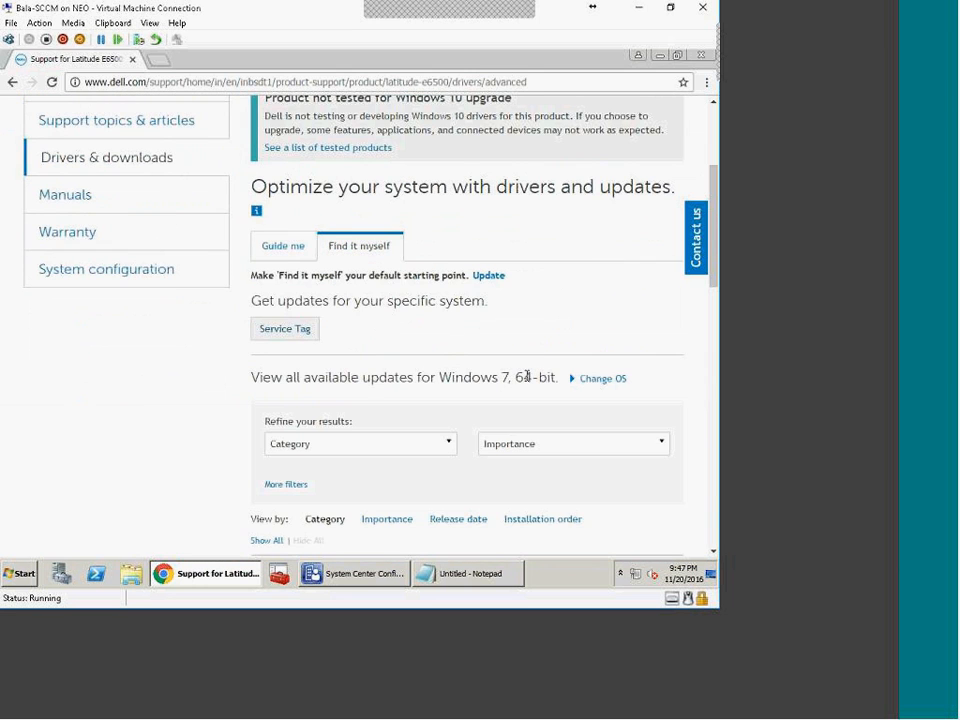
scroll(527, 380, "down", 4)
scroll(491, 379, "up", 2)
scroll(491, 390, "down", 1)
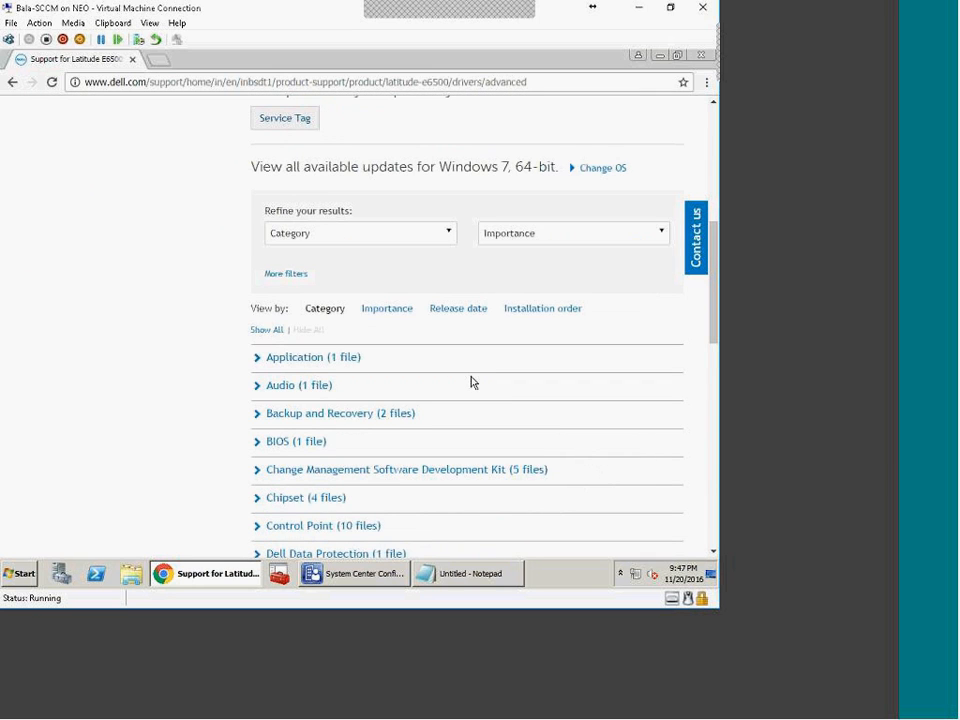
scroll(490, 410, "down", 2)
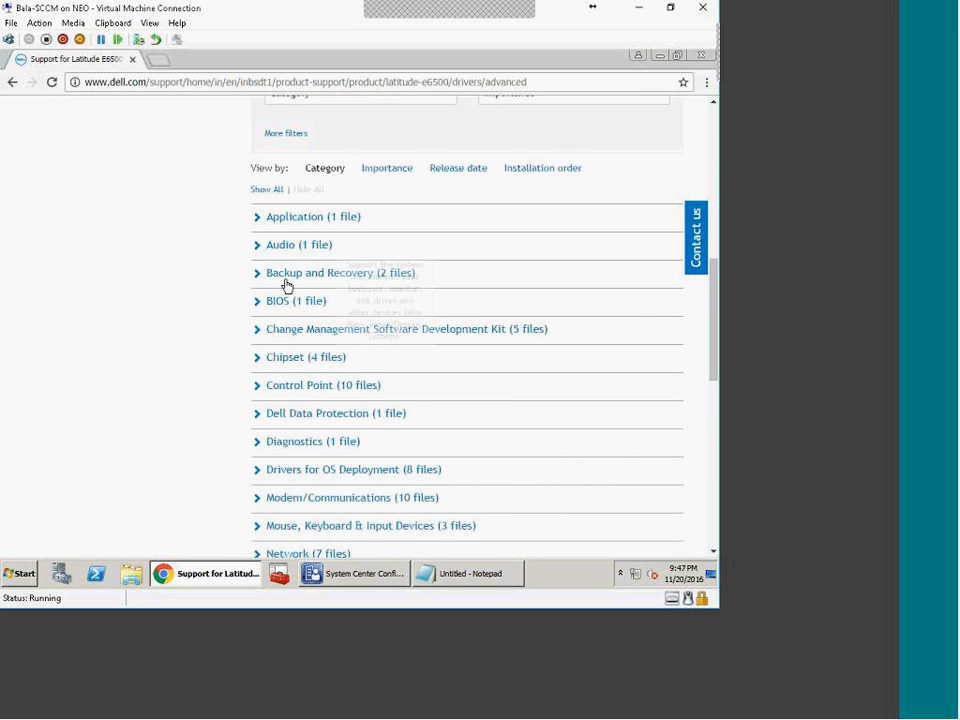
Step: Expand the Chipset (4 files) category and highlight the Ricoh card reader driver name
left_click(257, 362)
scroll(380, 347, "down", 2)
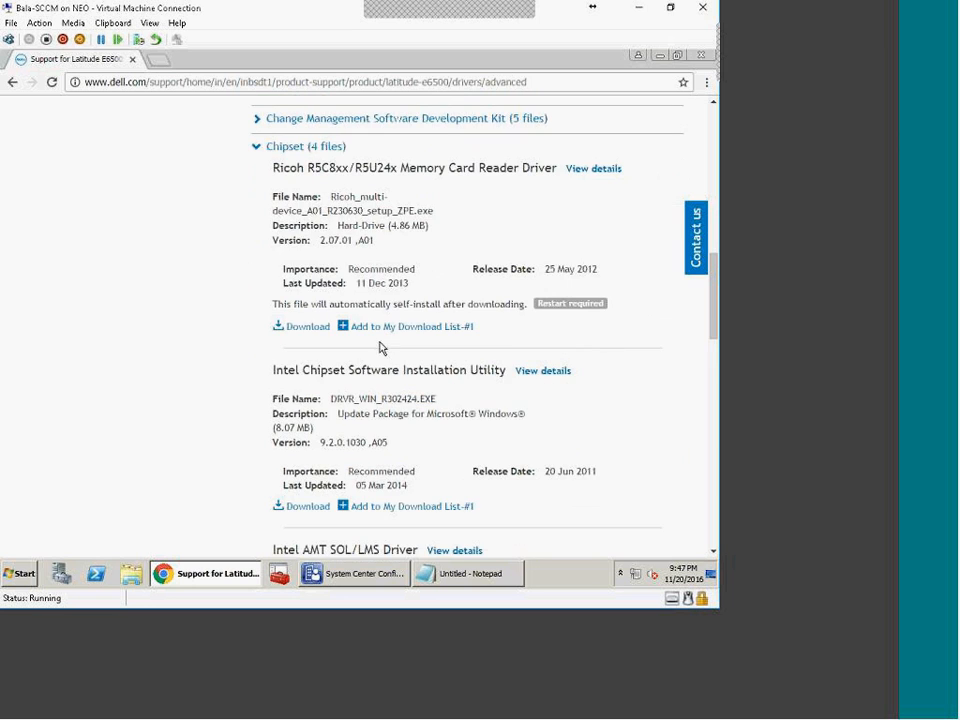
mouse_move(340, 166)
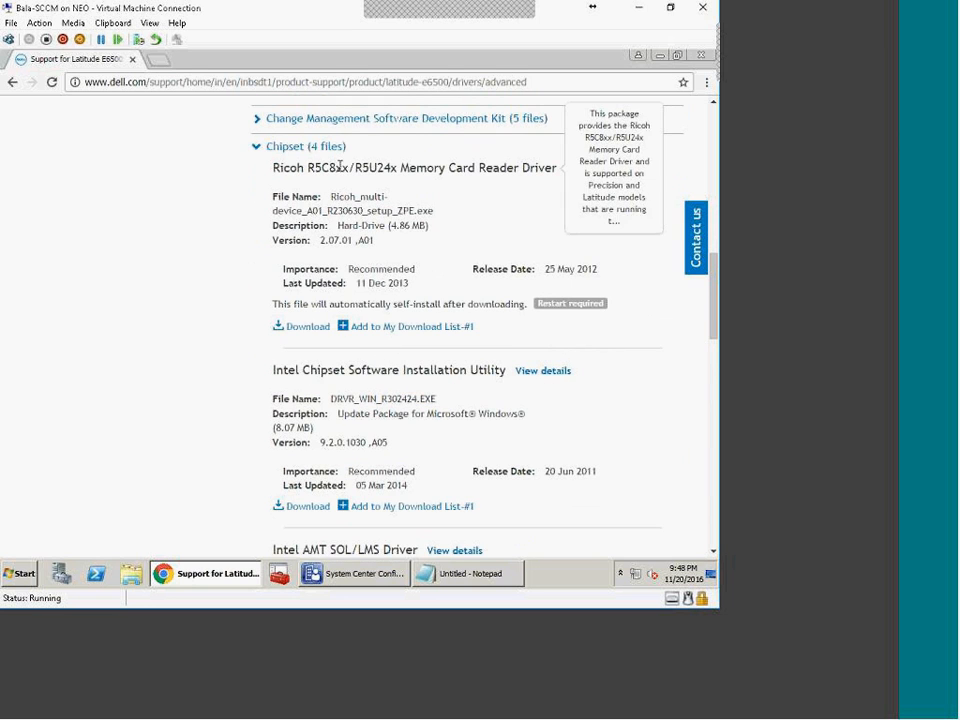
left_click_drag(338, 167, 270, 168)
scroll(404, 499, "down", 3)
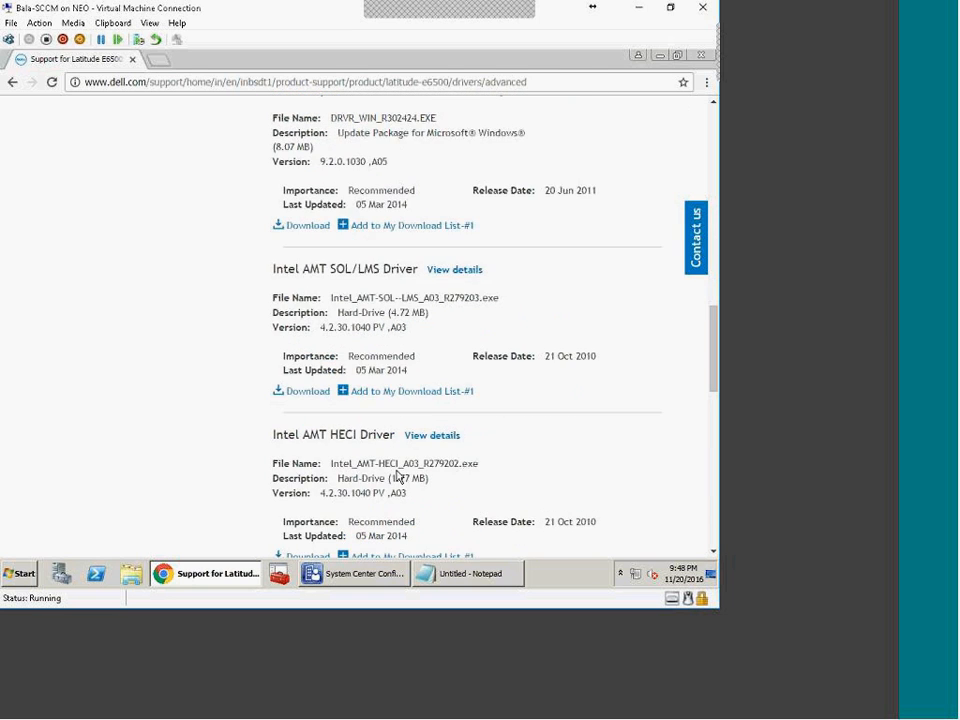
scroll(397, 478, "down", 1)
scroll(386, 460, "up", 4)
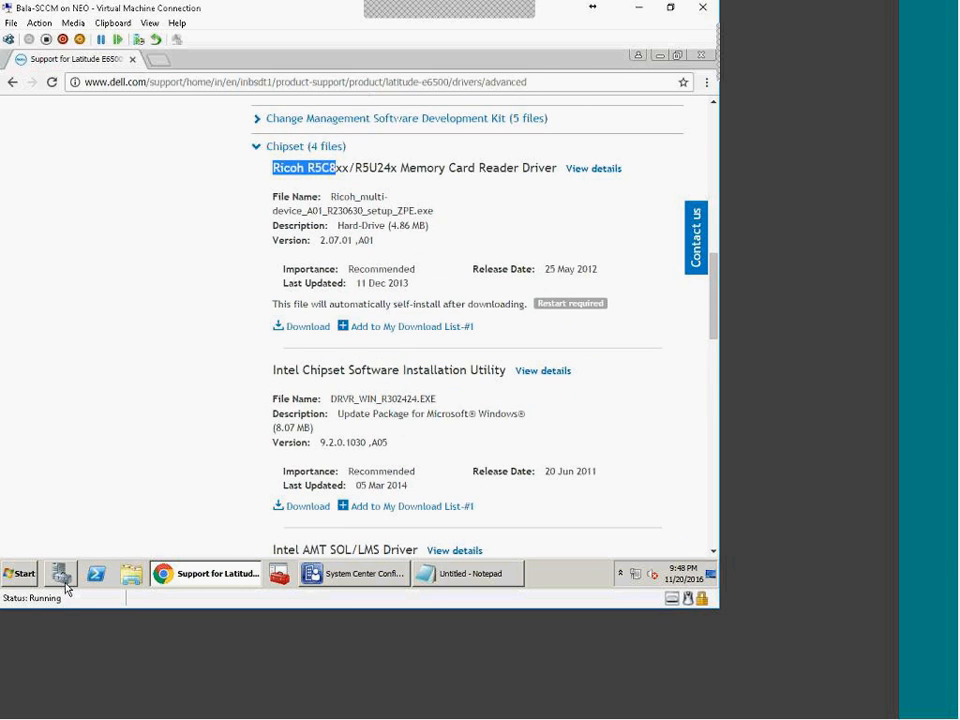
mouse_move(342, 583)
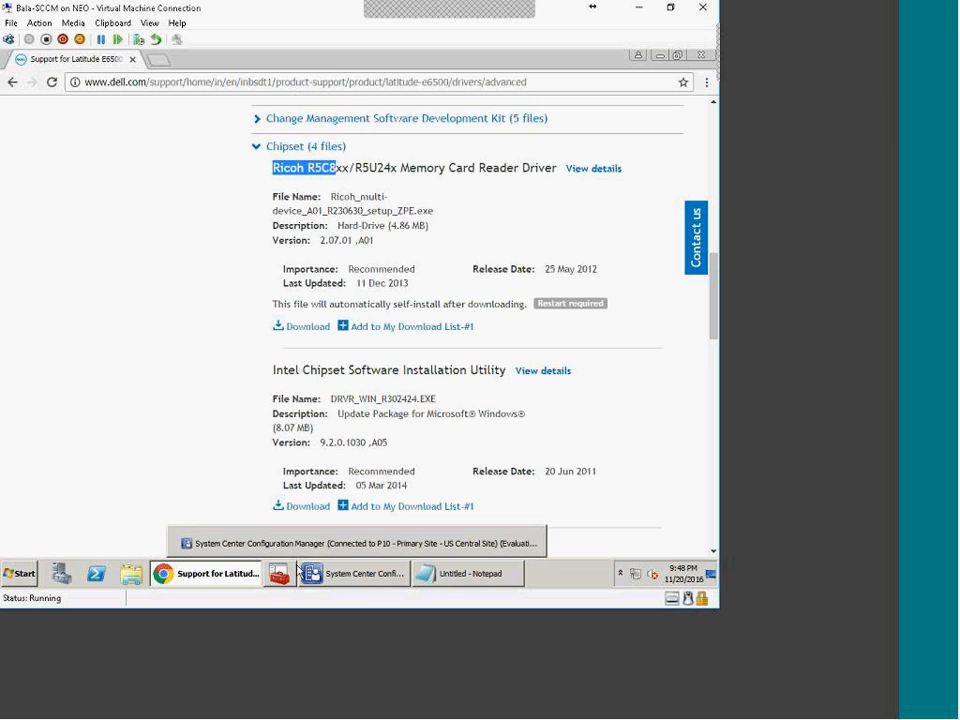
Step: Open a new blank Untitled Notepad window from the Notepad taskbar jump list
right_click(462, 573)
left_click(425, 509)
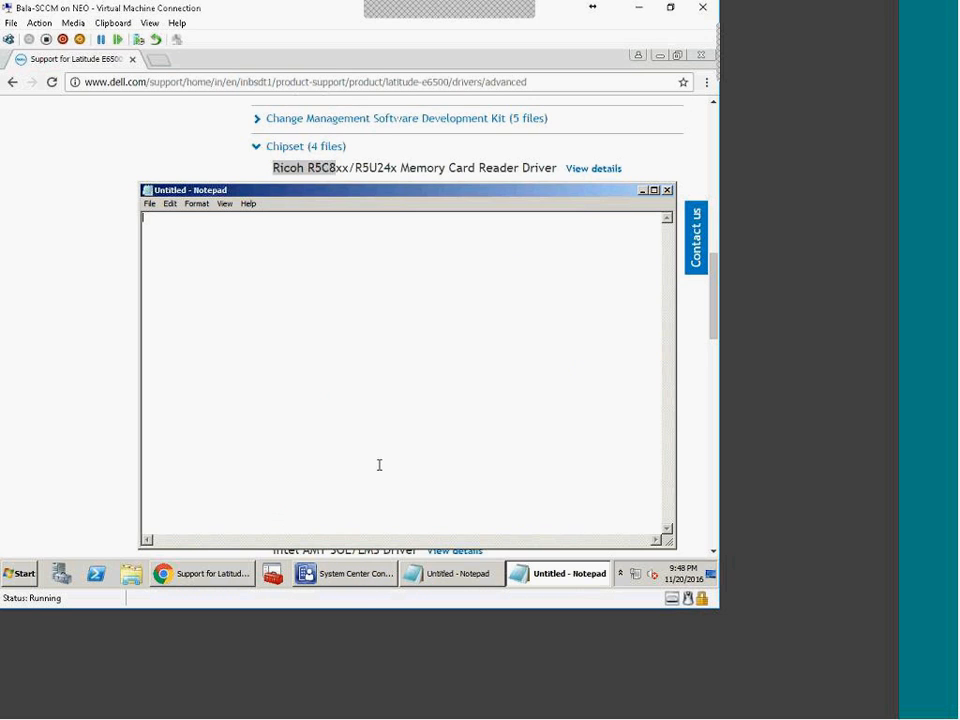
left_click(849, 70)
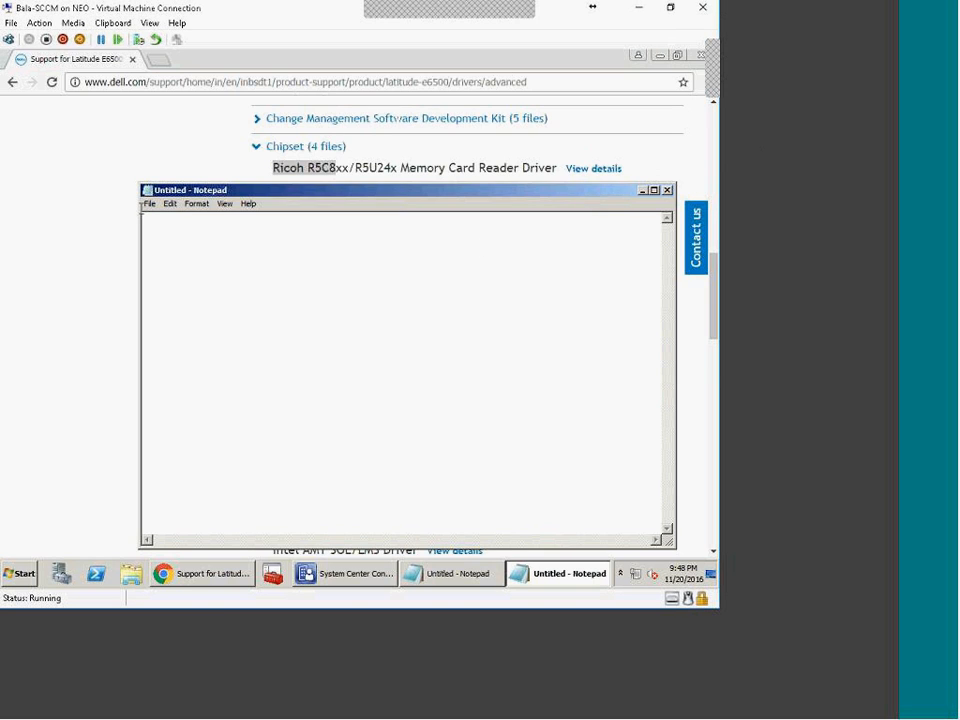
Step: Bring the Dell drivers page forward and highlight 'Get updates for your specific system.'
left_click(40, 152)
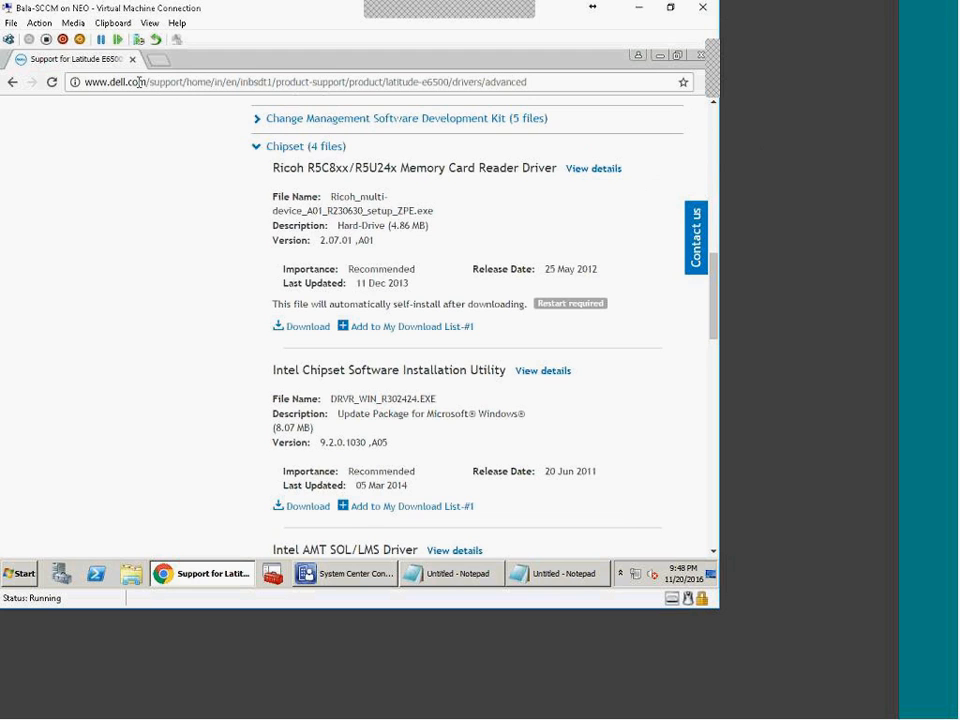
scroll(168, 235, "up", 1)
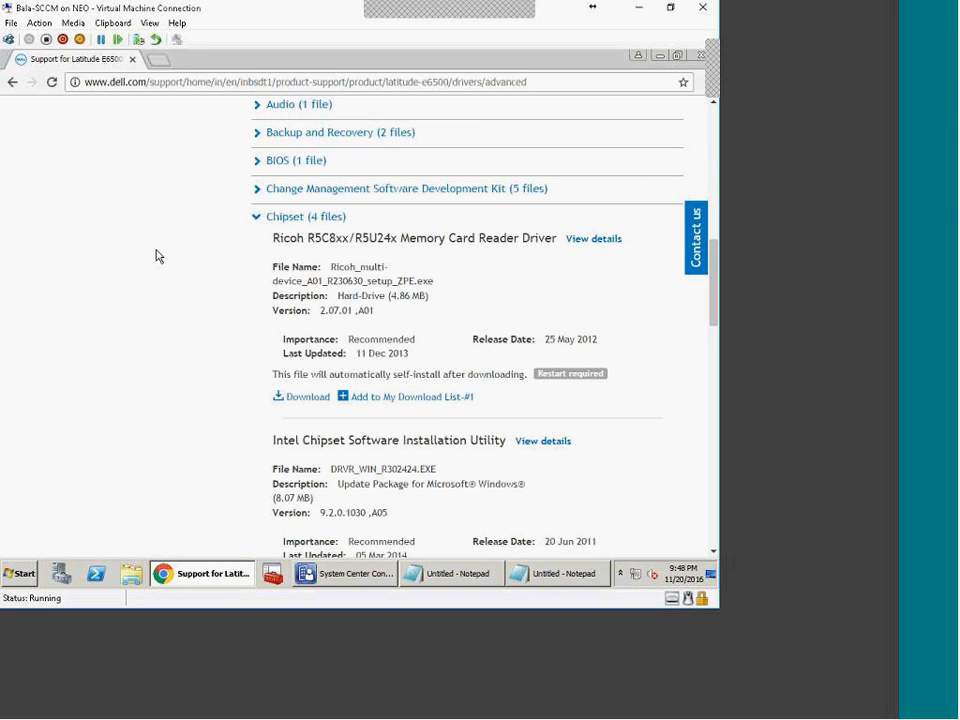
scroll(155, 242, "up", 10)
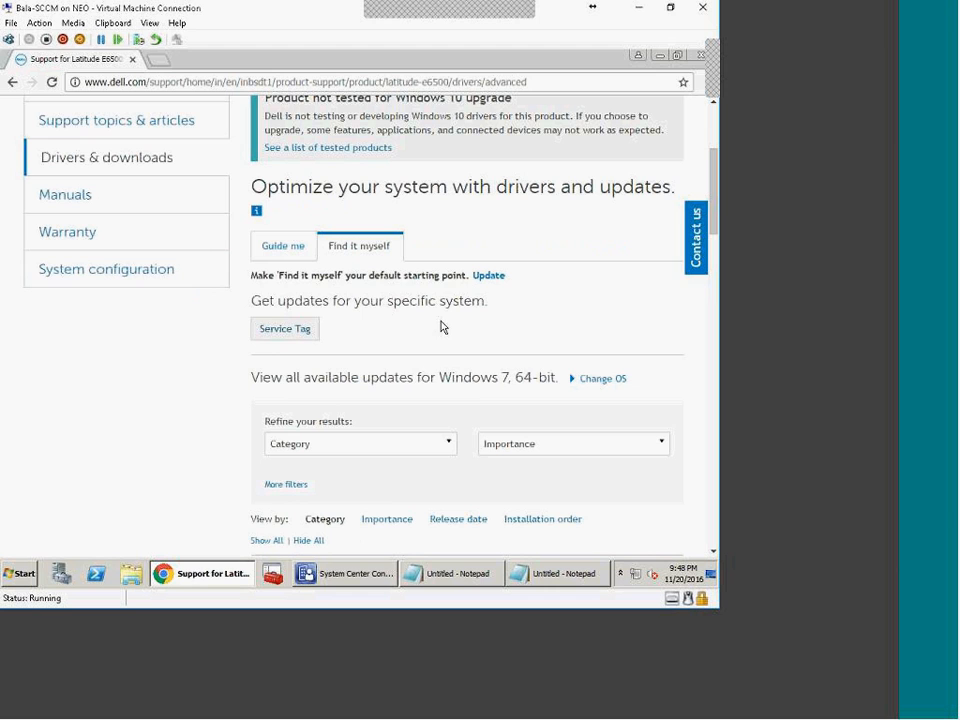
left_click_drag(490, 300, 253, 300)
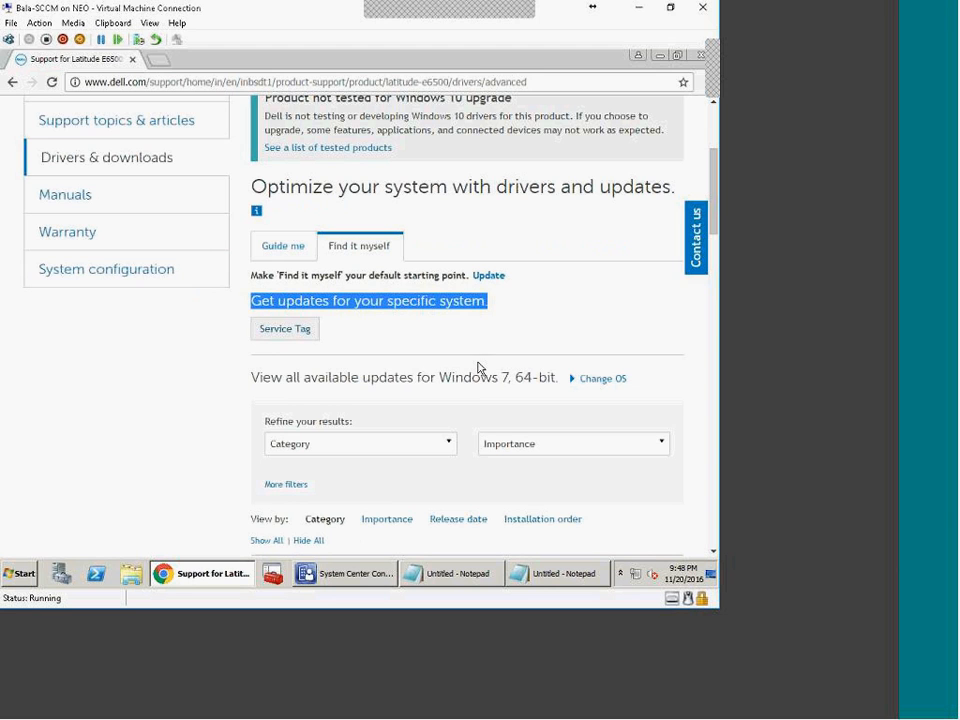
Step: Circle the Ricoh driver's Recommended importance and 11 Dec 2013 date in yellow ink
scroll(484, 360, "down", 6)
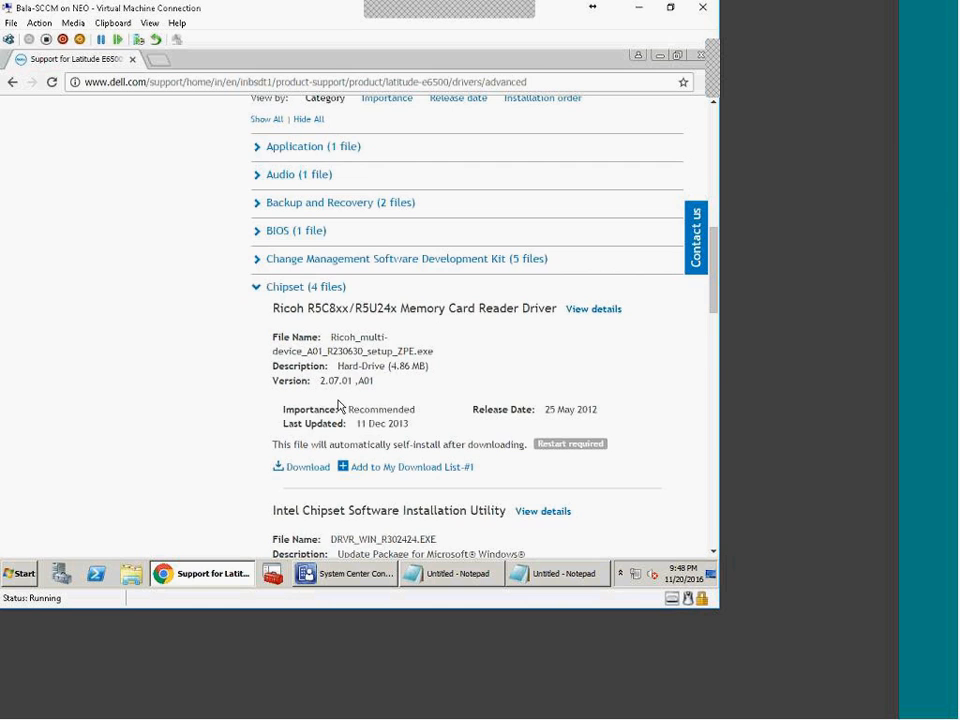
scroll(424, 407, "down", 2)
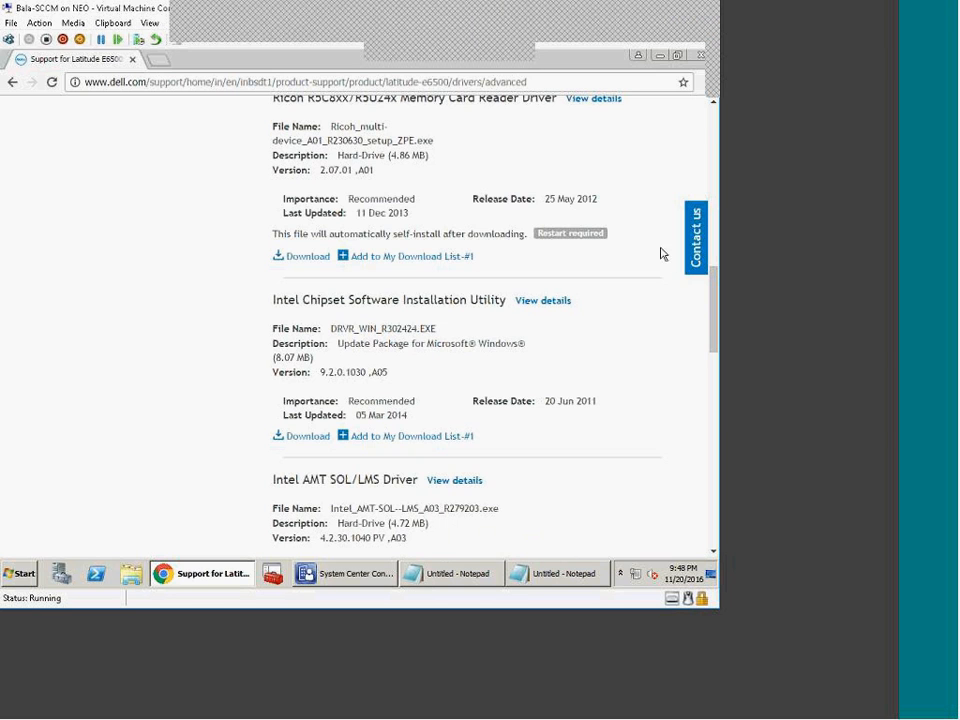
left_click(674, 36)
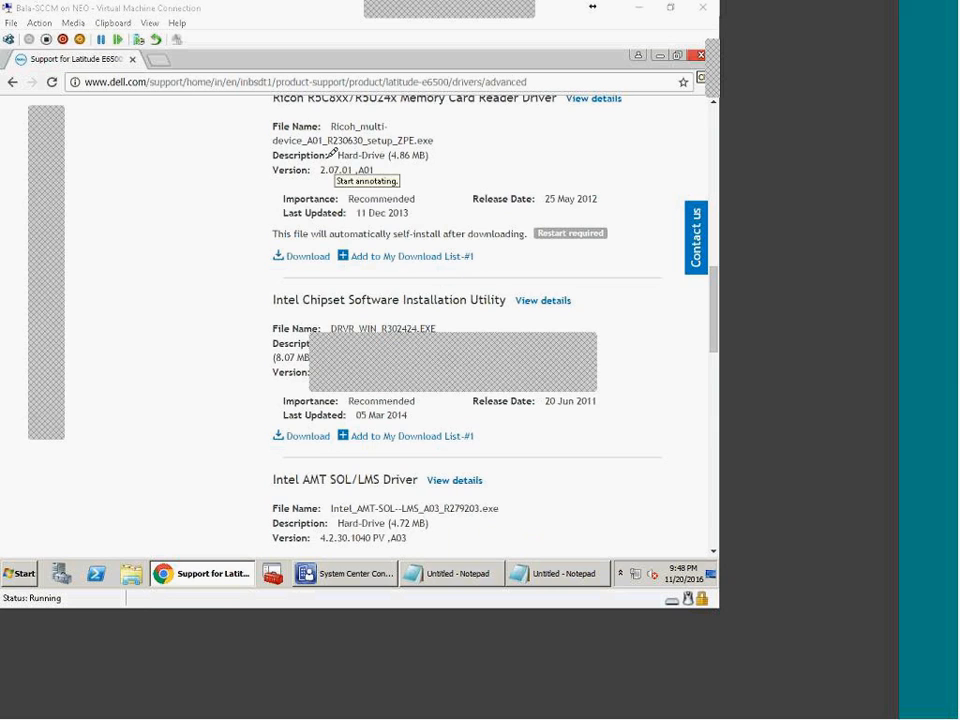
mouse_move(366, 145)
left_mouse_down()
mouse_move(330, 250)
mouse_move(371, 258)
mouse_move(357, 310)
mouse_move(370, 314)
left_mouse_up()
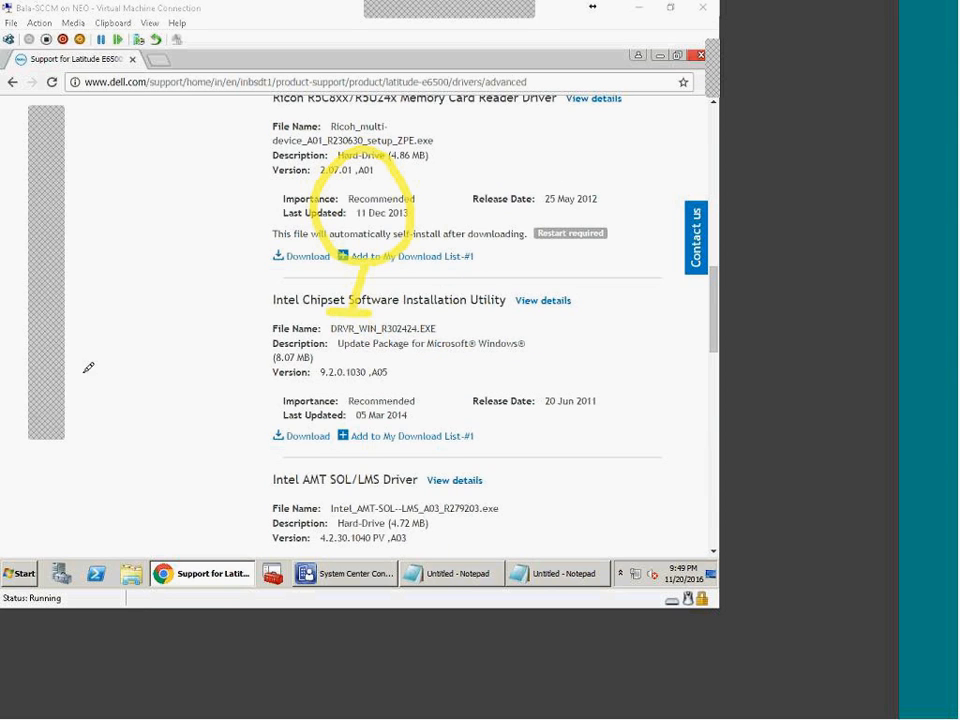
Step: Write SCCM in yellow, circle it, and add a red line beneath
mouse_move(118, 172)
left_mouse_down()
mouse_move(107, 214)
mouse_move(92, 220)
left_mouse_up()
mouse_move(156, 184)
left_mouse_down()
mouse_move(157, 210)
mouse_move(197, 167)
mouse_move(204, 124)
mouse_move(64, 178)
left_mouse_up()
left_click_drag(81, 230, 184, 148)
left_click(57, 329)
left_click(82, 333)
mouse_move(147, 245)
left_mouse_down()
mouse_move(160, 288)
mouse_move(195, 282)
left_mouse_up()
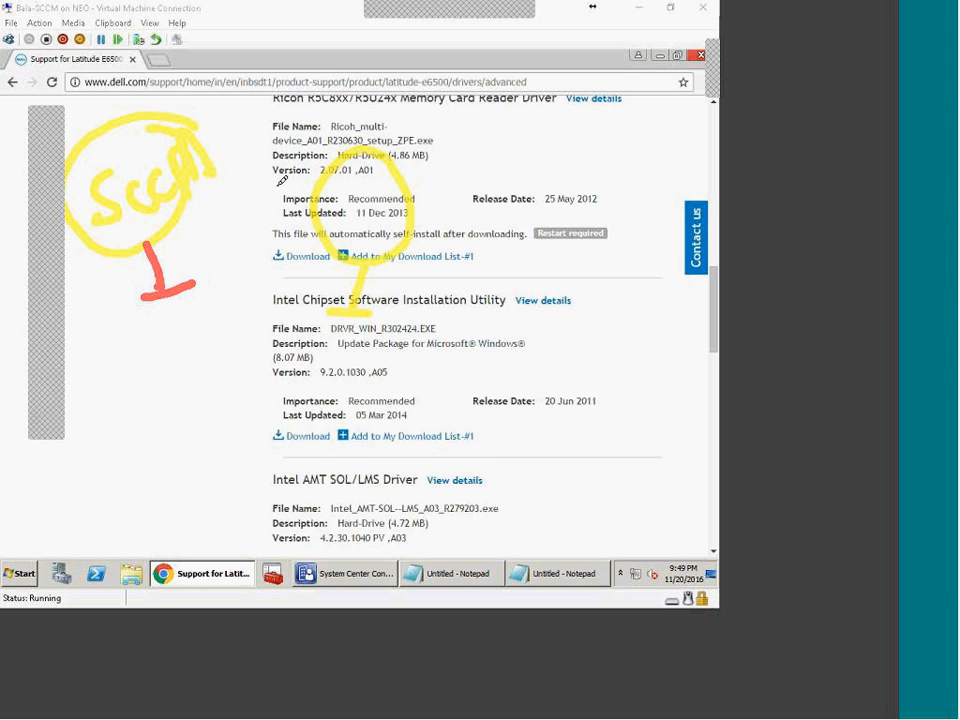
Step: Draw a red arrow from SCCM to a handwritten 'Client' near the Version row
mouse_move(108, 149)
left_mouse_down()
mouse_move(100, 100)
mouse_move(118, 110)
mouse_move(134, 92)
left_mouse_up()
mouse_move(172, 133)
left_mouse_down()
mouse_move(128, 114)
mouse_move(248, 137)
mouse_move(357, 181)
left_mouse_up()
mouse_move(357, 181)
left_mouse_down()
mouse_move(343, 191)
mouse_move(383, 226)
mouse_move(408, 219)
left_mouse_up()
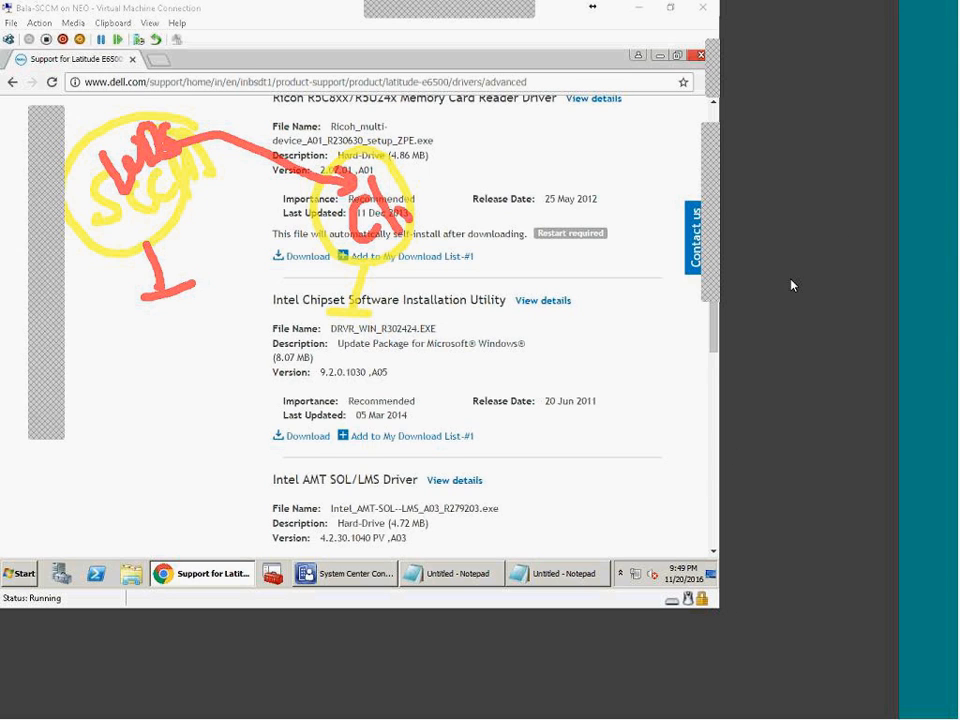
left_click(389, 196)
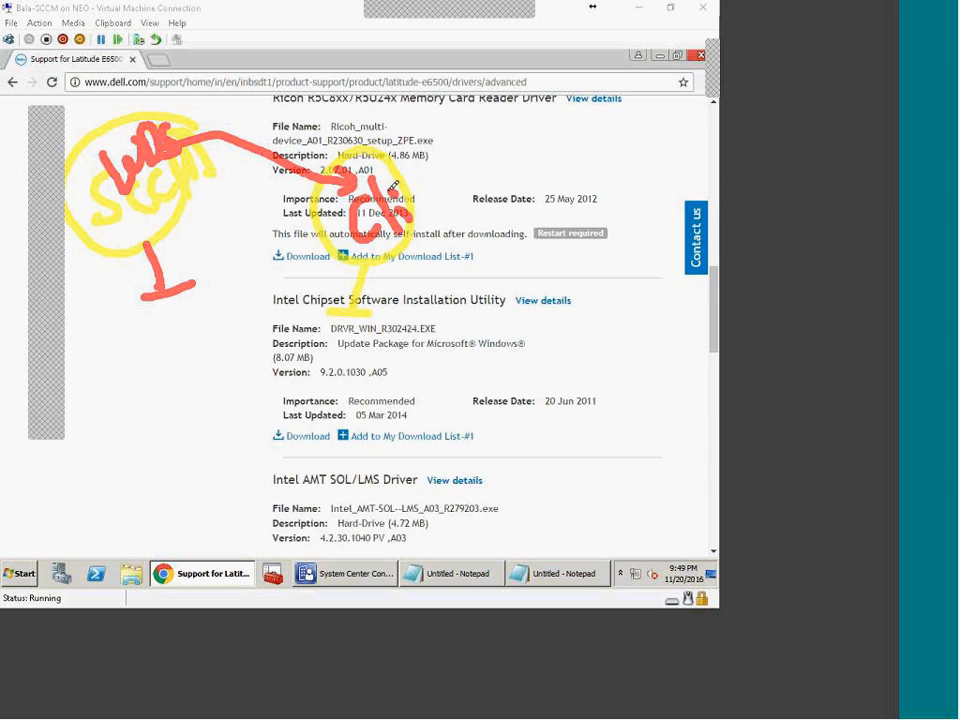
left_click_drag(412, 206, 444, 211)
mouse_move(441, 184)
left_mouse_down()
mouse_move(455, 197)
mouse_move(482, 160)
left_mouse_up()
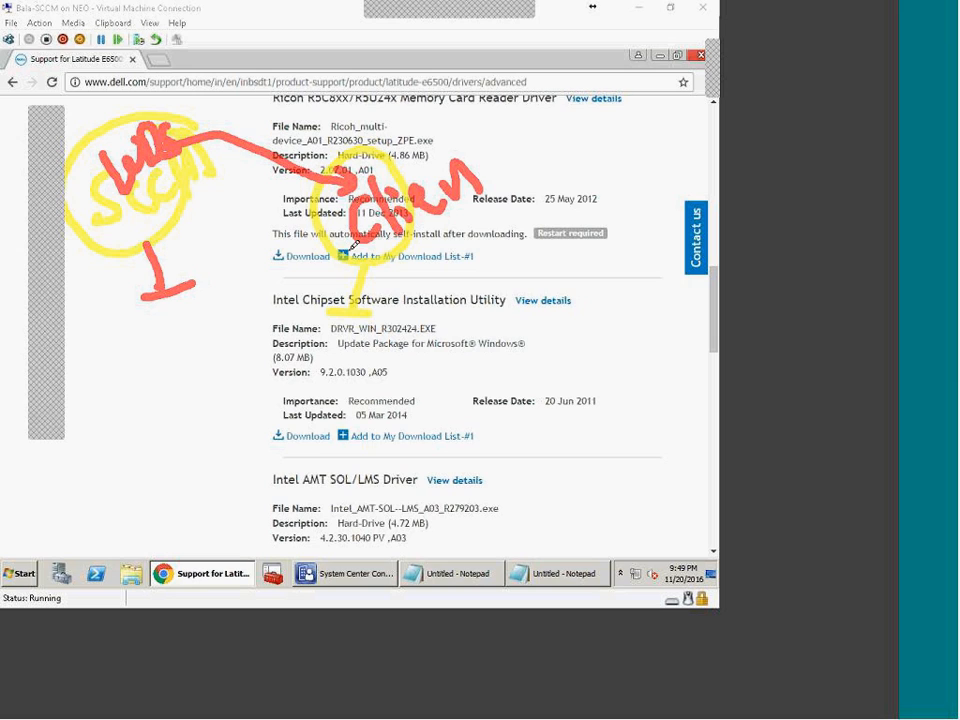
Step: Write 'Boot' in red and draw a checkmark beside Restart required
left_click_drag(107, 388, 120, 403)
mouse_move(166, 362)
left_mouse_down()
mouse_move(192, 372)
mouse_move(208, 350)
mouse_move(232, 354)
mouse_move(210, 316)
mouse_move(129, 427)
mouse_move(221, 405)
mouse_move(238, 362)
mouse_move(385, 402)
mouse_move(414, 277)
mouse_move(402, 232)
left_mouse_up()
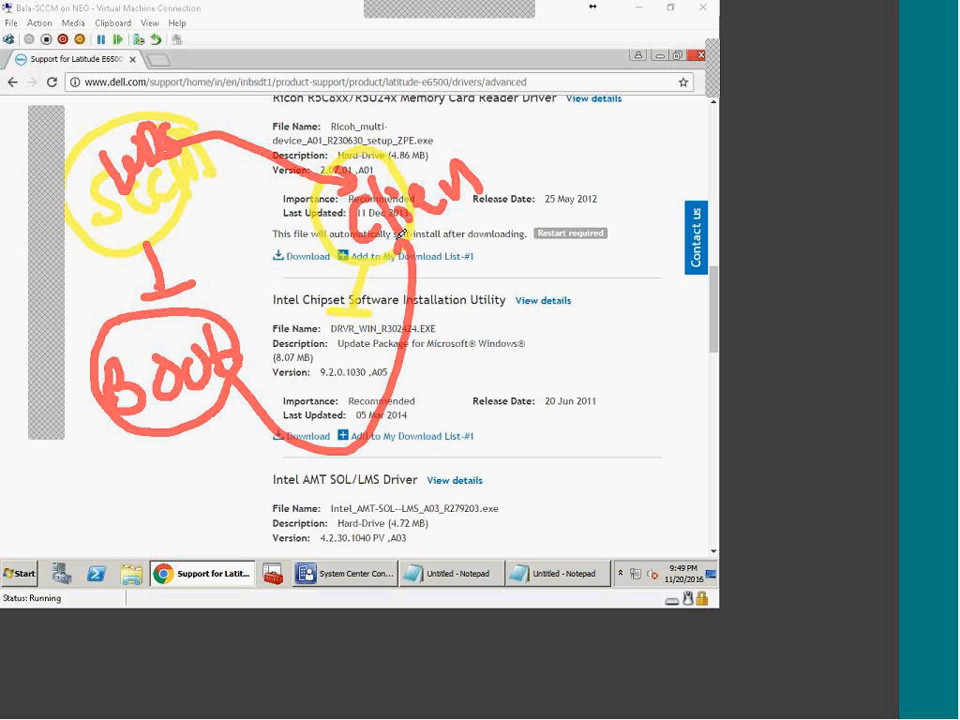
mouse_move(495, 165)
left_mouse_down()
mouse_move(508, 161)
mouse_move(519, 191)
mouse_move(541, 206)
left_mouse_up()
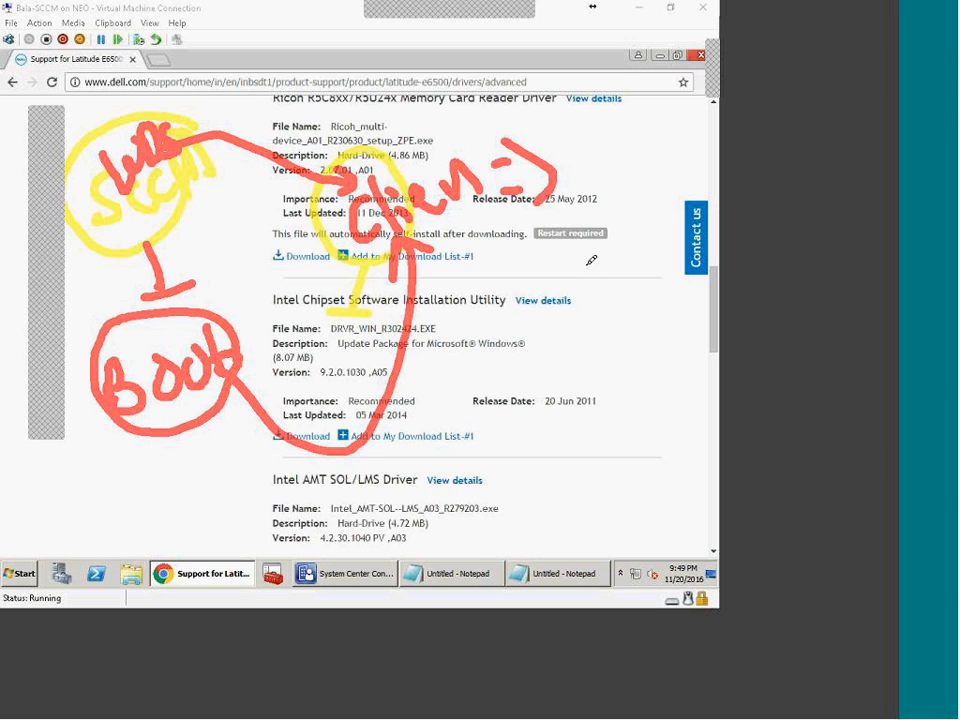
mouse_move(567, 228)
left_mouse_down()
mouse_move(580, 243)
mouse_move(625, 188)
left_mouse_up()
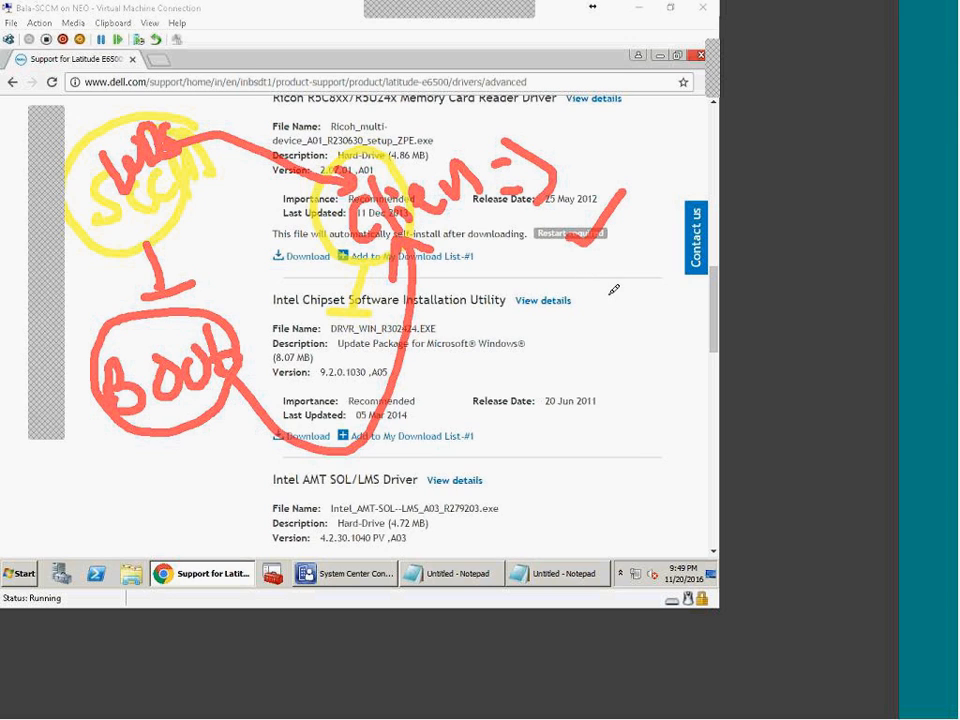
Step: Draw a chain of red loops and write 'T.S' beside the checkmark
mouse_move(606, 270)
left_mouse_down()
mouse_move(612, 310)
mouse_move(600, 269)
left_mouse_up()
left_click_drag(619, 347, 609, 324)
left_click_drag(664, 437, 660, 416)
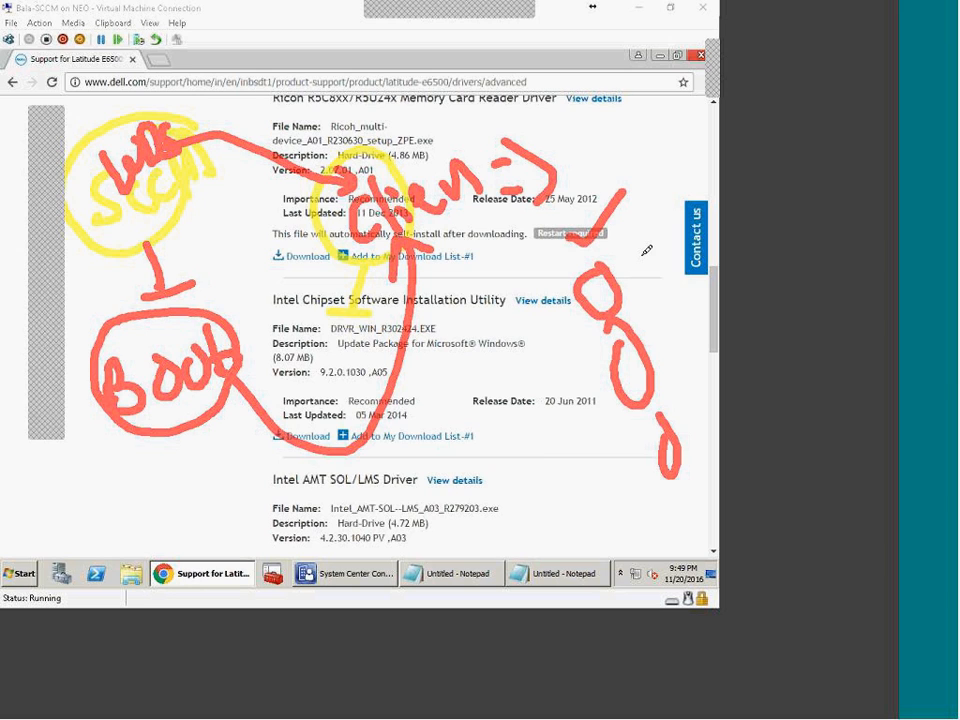
left_click_drag(641, 251, 664, 231)
left_click_drag(653, 240, 668, 268)
left_click(675, 253)
left_click_drag(696, 226, 684, 269)
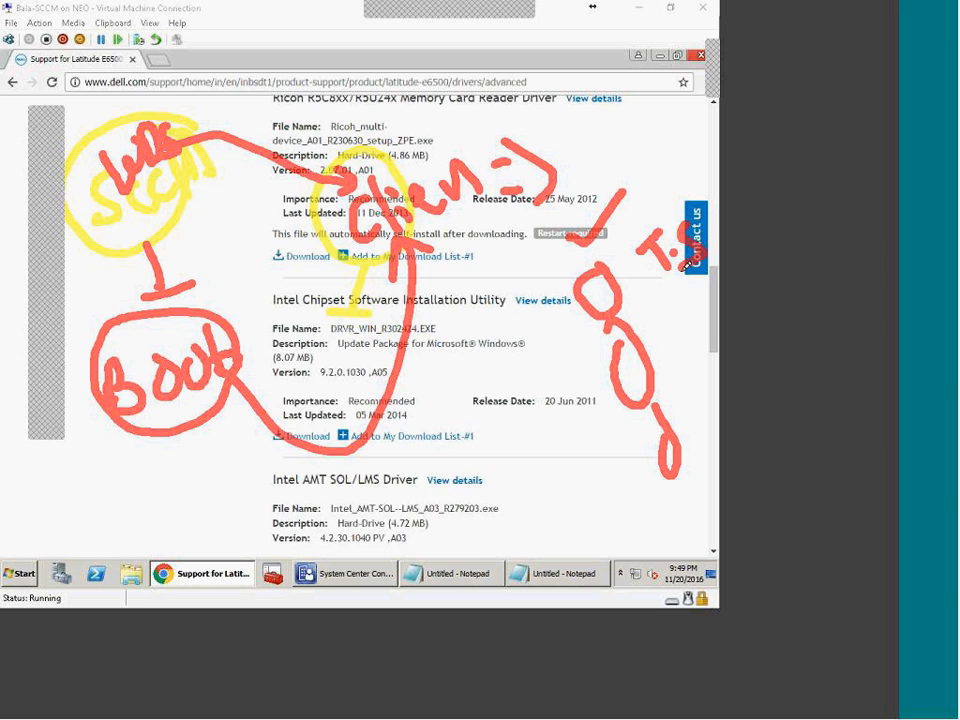
mouse_move(674, 323)
left_mouse_down()
mouse_move(693, 327)
mouse_move(713, 310)
left_mouse_up()
left_click_drag(710, 397, 713, 430)
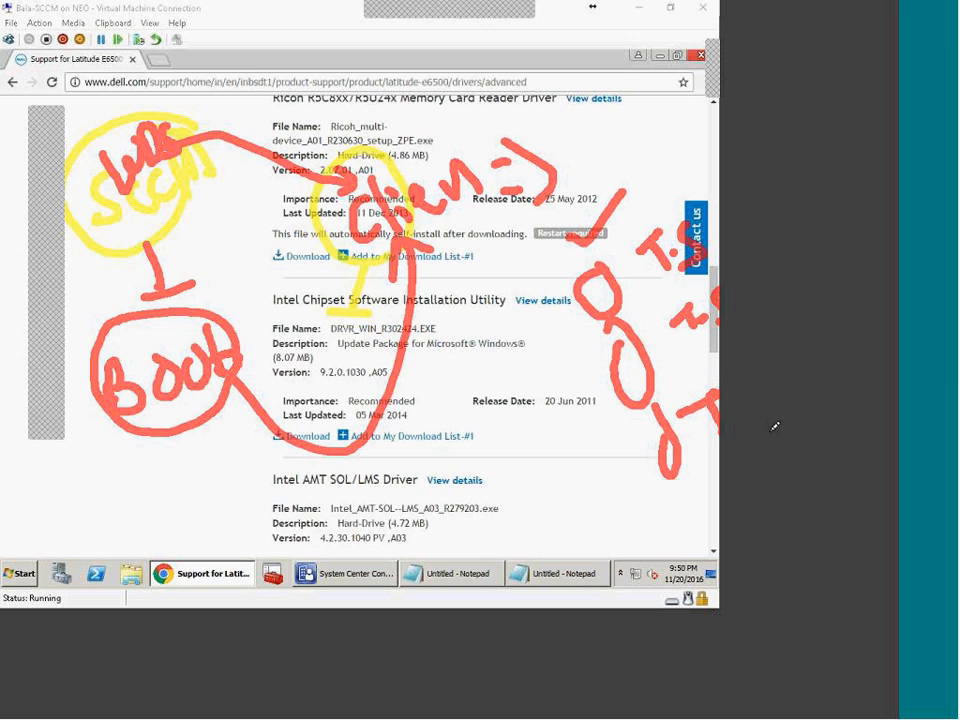
Step: Write 'policy' in red below Intel AMT SOL/LMS Driver, underlined and circled, linked by a line
mouse_move(571, 238)
left_mouse_down()
mouse_move(568, 407)
mouse_move(617, 527)
mouse_move(708, 530)
left_mouse_up()
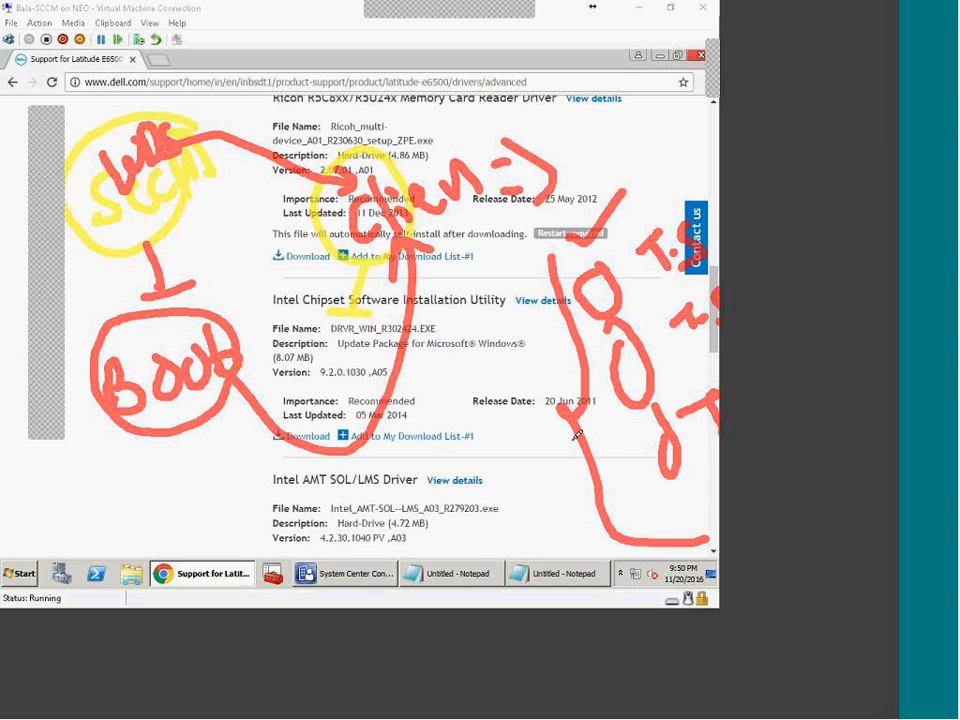
left_click_drag(575, 405, 499, 438)
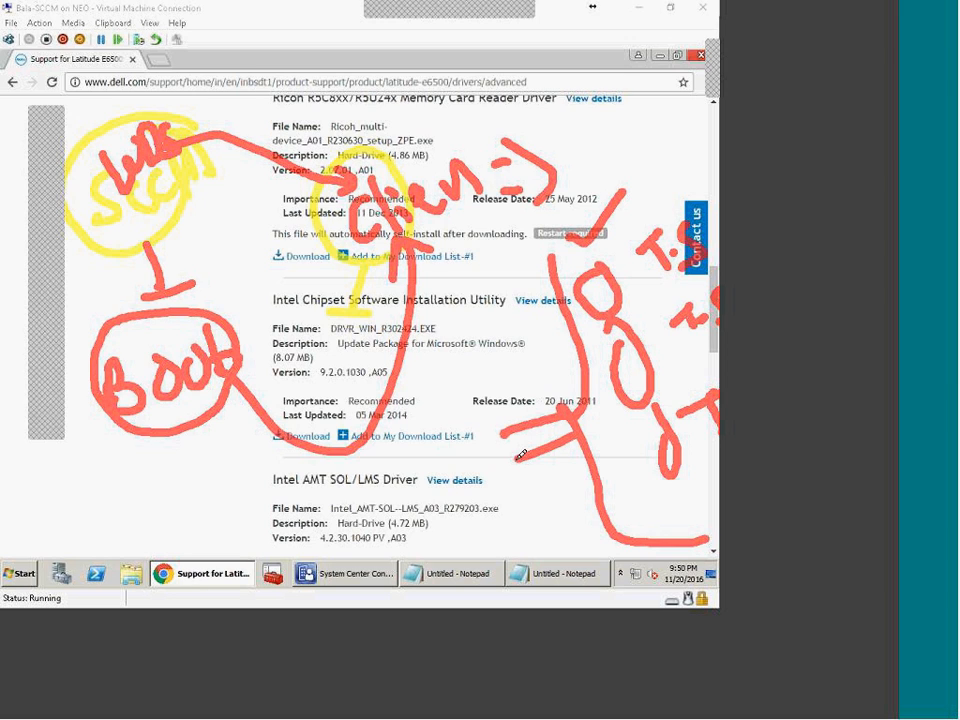
mouse_move(403, 501)
left_mouse_down()
mouse_move(424, 555)
mouse_move(410, 527)
left_mouse_up()
mouse_move(458, 486)
left_mouse_down()
mouse_move(458, 476)
mouse_move(473, 494)
left_mouse_up()
left_click(477, 451)
mouse_move(482, 472)
left_mouse_down()
mouse_move(491, 492)
mouse_move(520, 479)
left_mouse_up()
mouse_move(517, 462)
left_mouse_down()
mouse_move(545, 456)
mouse_move(530, 509)
left_mouse_up()
mouse_move(485, 536)
left_mouse_down()
mouse_move(592, 497)
mouse_move(505, 517)
left_mouse_up()
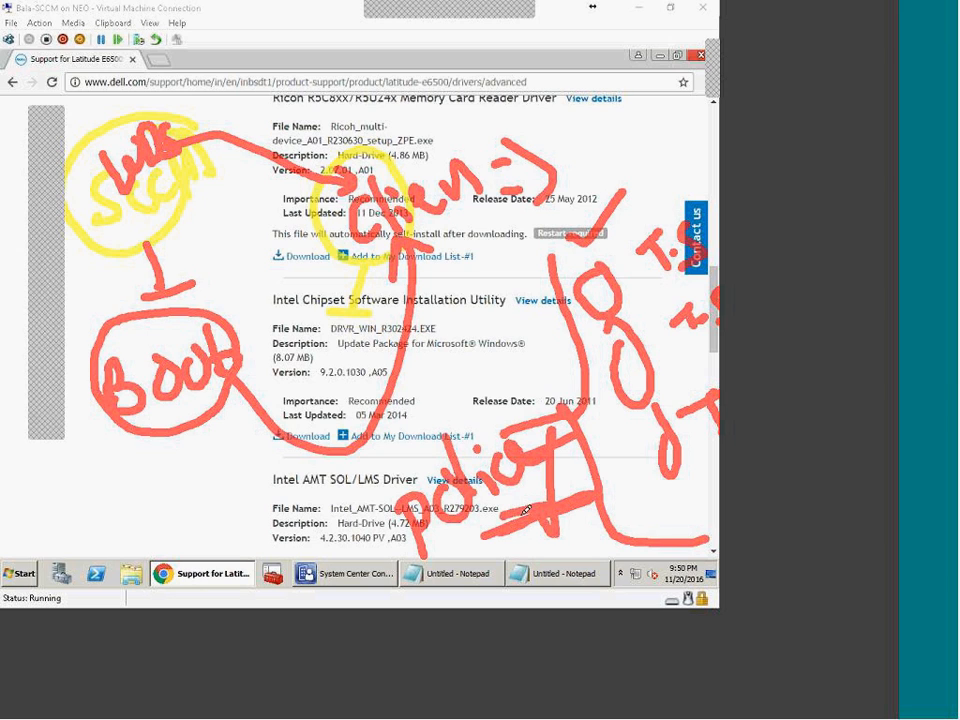
left_click_drag(590, 431, 618, 460)
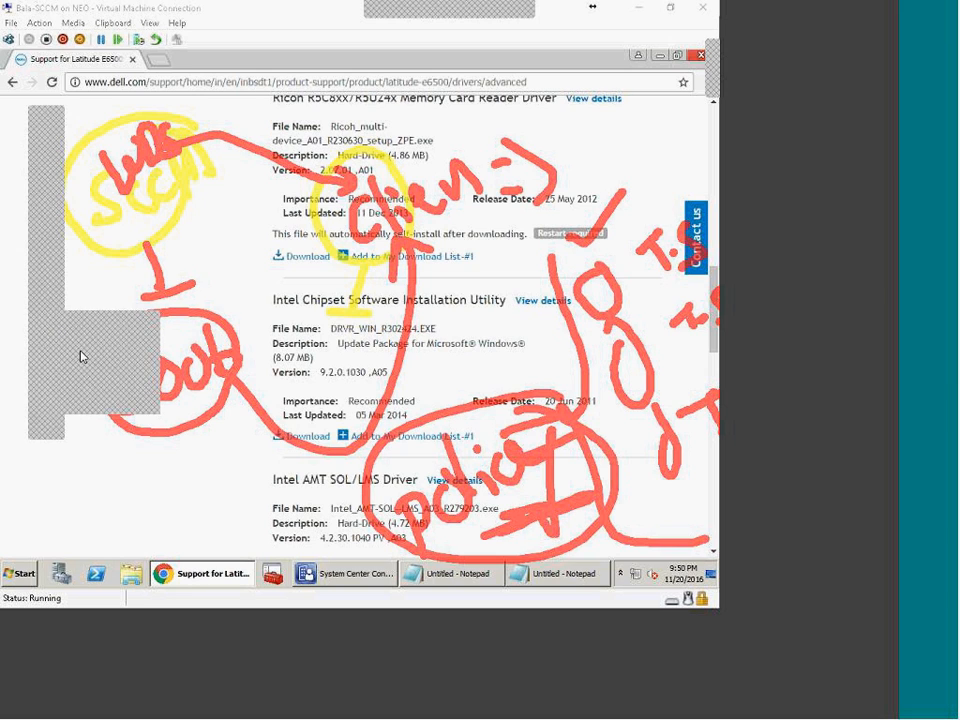
mouse_move(389, 223)
left_mouse_down()
mouse_move(448, 305)
mouse_move(490, 434)
mouse_move(506, 412)
mouse_move(507, 372)
left_mouse_up()
Step: Draw blue arrows from policy back to SCCM and onward, then clear all annotations
mouse_move(495, 442)
left_mouse_down()
mouse_move(497, 462)
mouse_move(370, 538)
mouse_move(172, 508)
mouse_move(118, 212)
mouse_move(131, 200)
mouse_move(133, 238)
left_mouse_up()
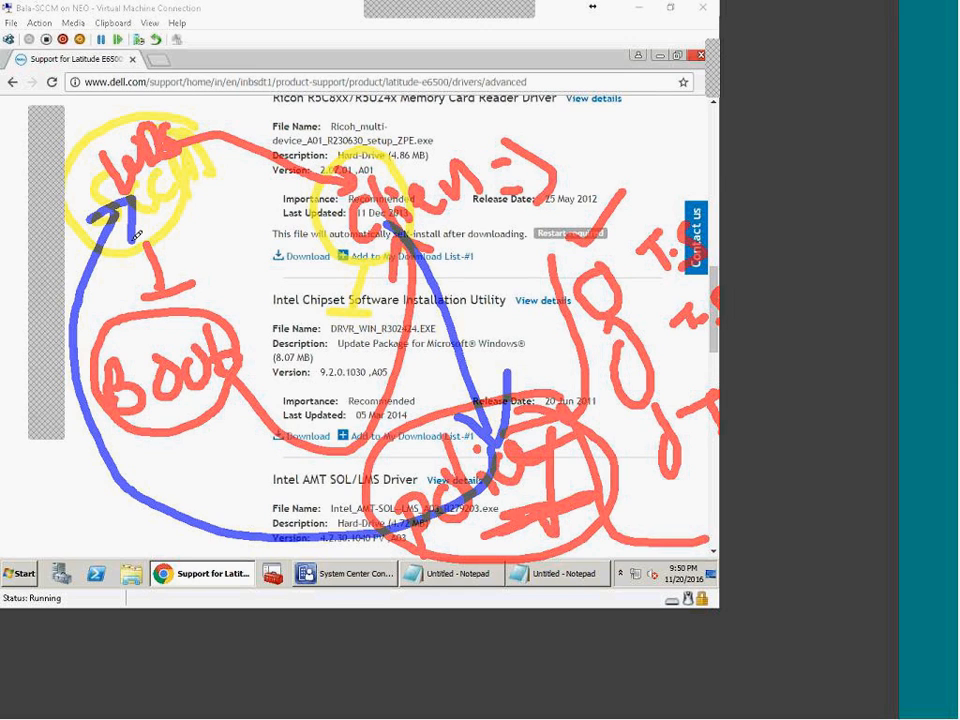
mouse_move(123, 203)
left_mouse_down()
mouse_move(127, 118)
mouse_move(280, 245)
mouse_move(352, 336)
left_mouse_up()
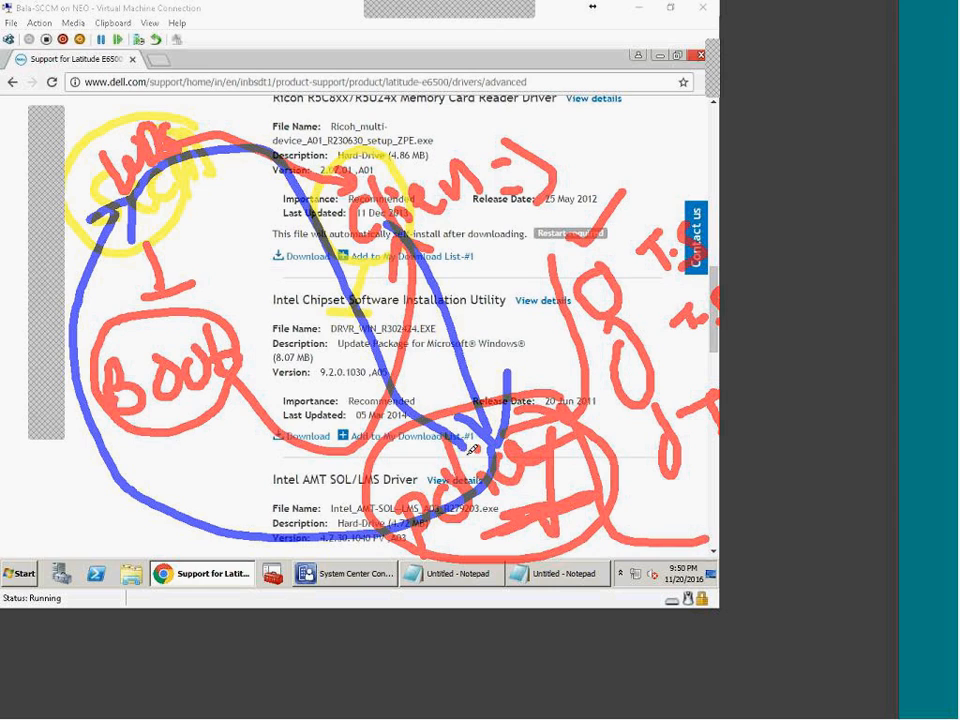
mouse_move(462, 363)
left_mouse_down()
mouse_move(500, 308)
mouse_move(530, 340)
mouse_move(516, 284)
left_mouse_up()
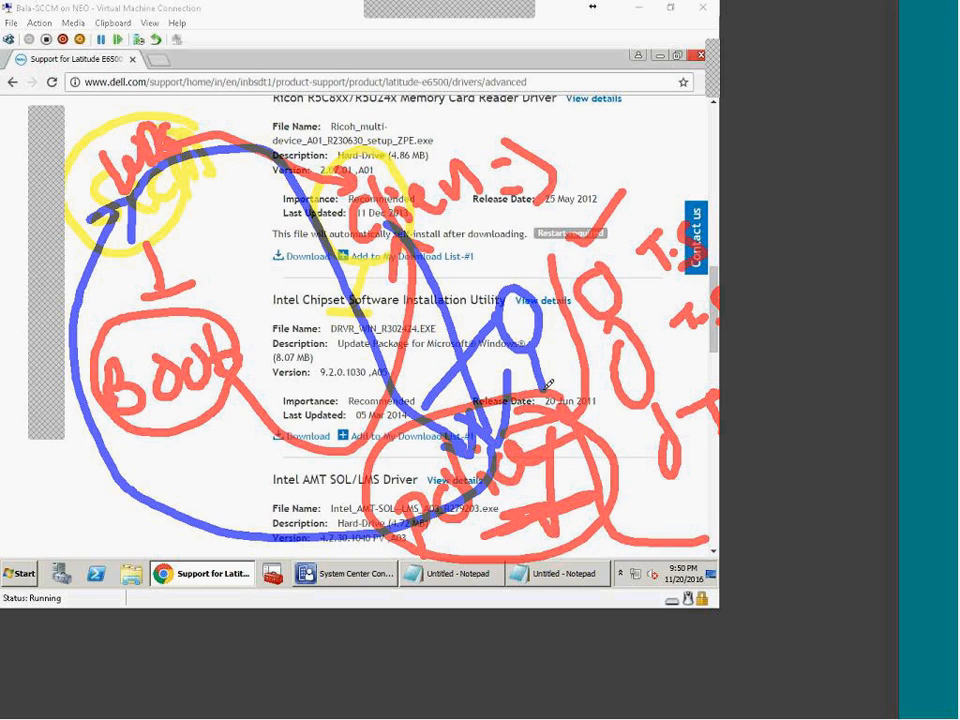
left_click_drag(534, 398, 562, 381)
left_click_drag(669, 196, 756, 280)
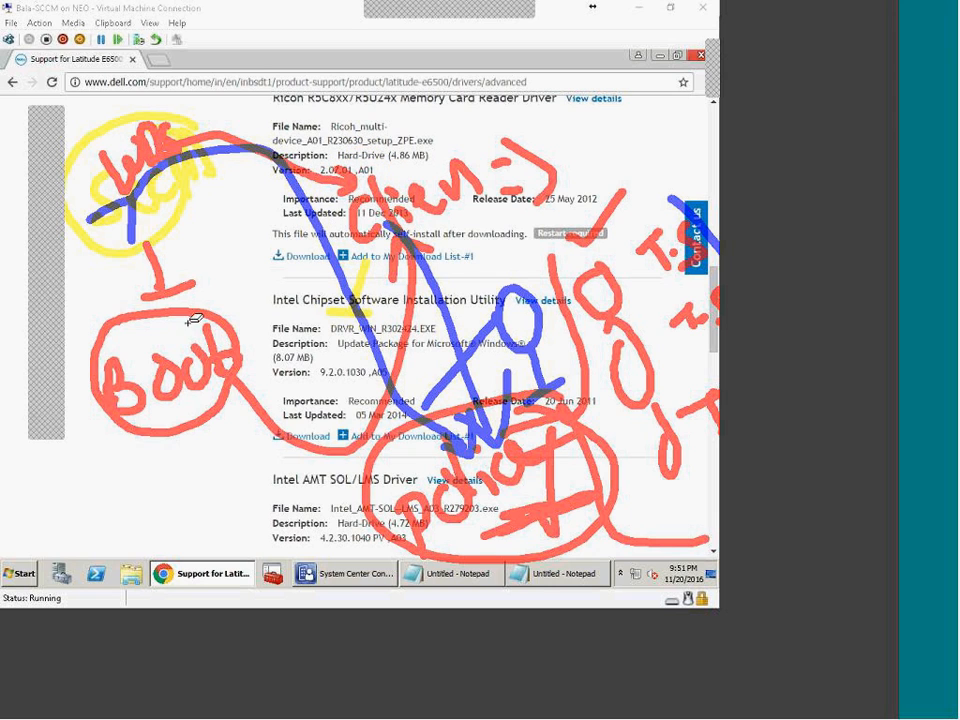
left_click(56, 111)
left_click(681, 24)
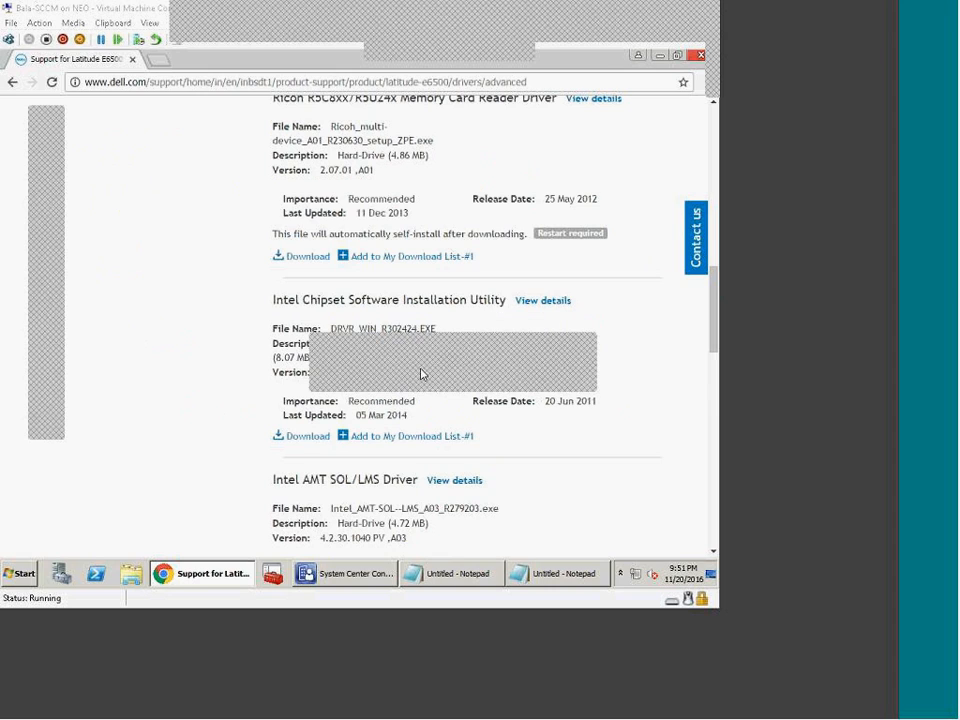
left_click_drag(375, 174, 452, 251)
mouse_move(375, 174)
left_mouse_down()
mouse_move(450, 253)
mouse_move(440, 290)
mouse_move(481, 315)
left_mouse_up()
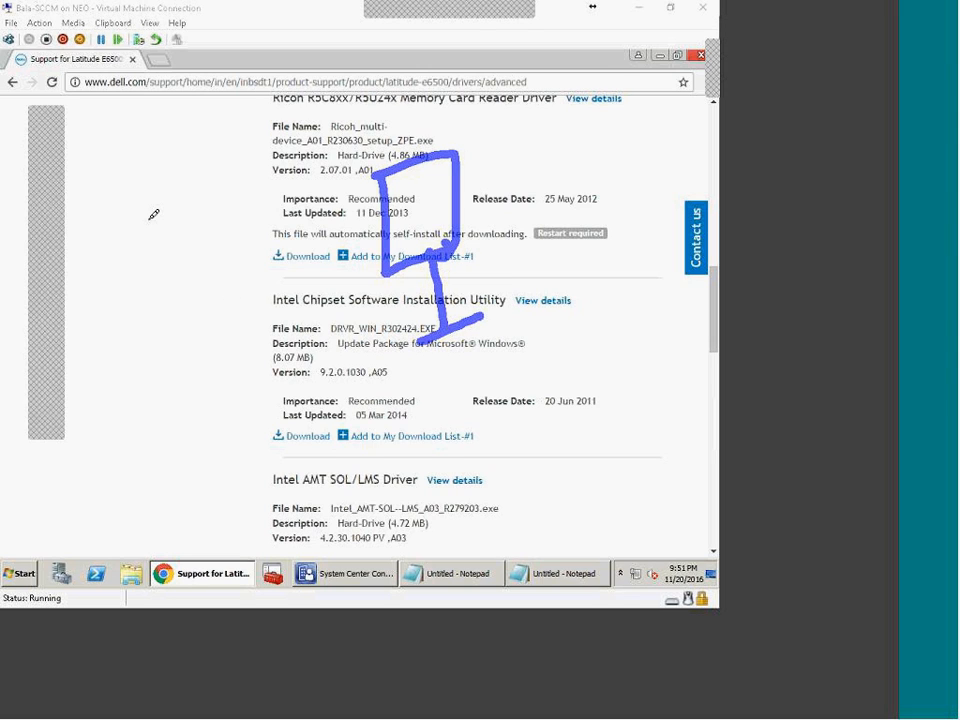
mouse_move(121, 195)
left_mouse_down()
mouse_move(191, 222)
mouse_move(168, 285)
mouse_move(208, 270)
left_mouse_up()
mouse_move(180, 212)
left_mouse_down()
mouse_move(335, 222)
mouse_move(342, 247)
left_mouse_up()
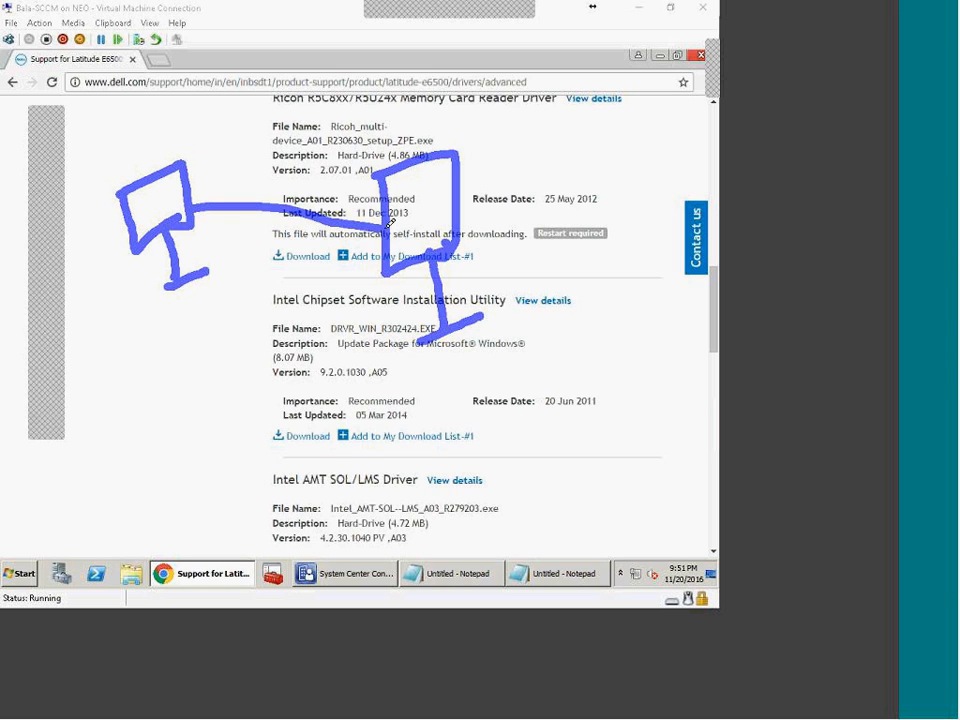
mouse_move(214, 182)
left_mouse_down()
mouse_move(190, 205)
mouse_move(232, 234)
left_mouse_up()
mouse_move(110, 143)
left_mouse_down()
mouse_move(151, 170)
mouse_move(191, 152)
mouse_move(100, 184)
mouse_move(109, 185)
mouse_move(77, 210)
left_mouse_up()
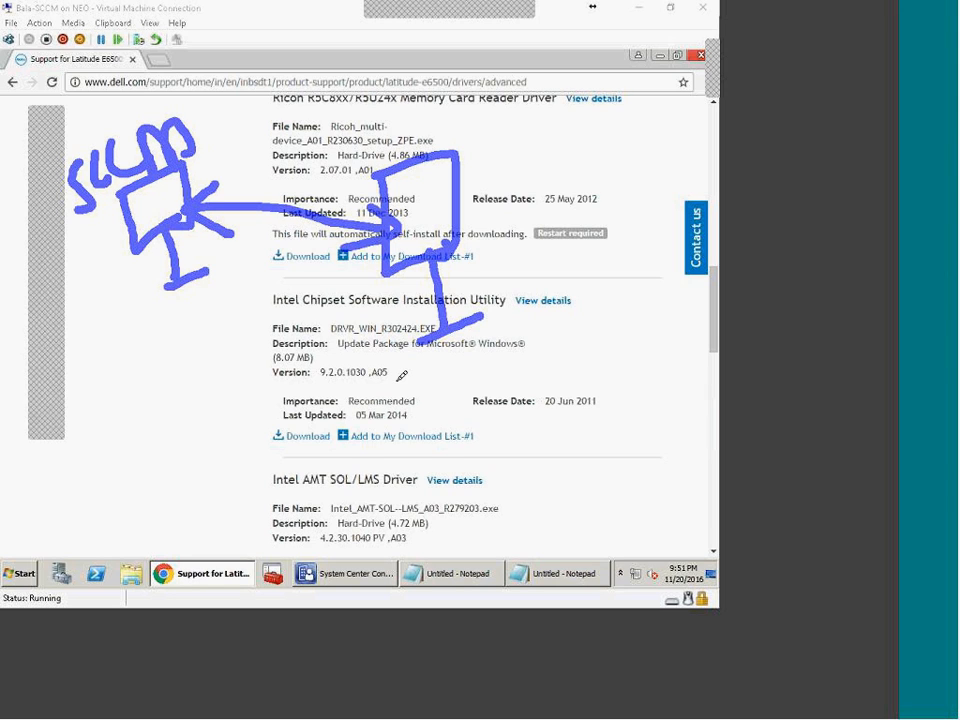
left_click_drag(429, 391, 446, 431)
left_click_drag(421, 413, 460, 380)
left_click_drag(431, 460, 492, 437)
mouse_move(468, 362)
left_mouse_down()
mouse_move(494, 431)
mouse_move(481, 386)
mouse_move(476, 163)
mouse_move(270, 118)
mouse_move(215, 150)
mouse_move(277, 173)
left_mouse_up()
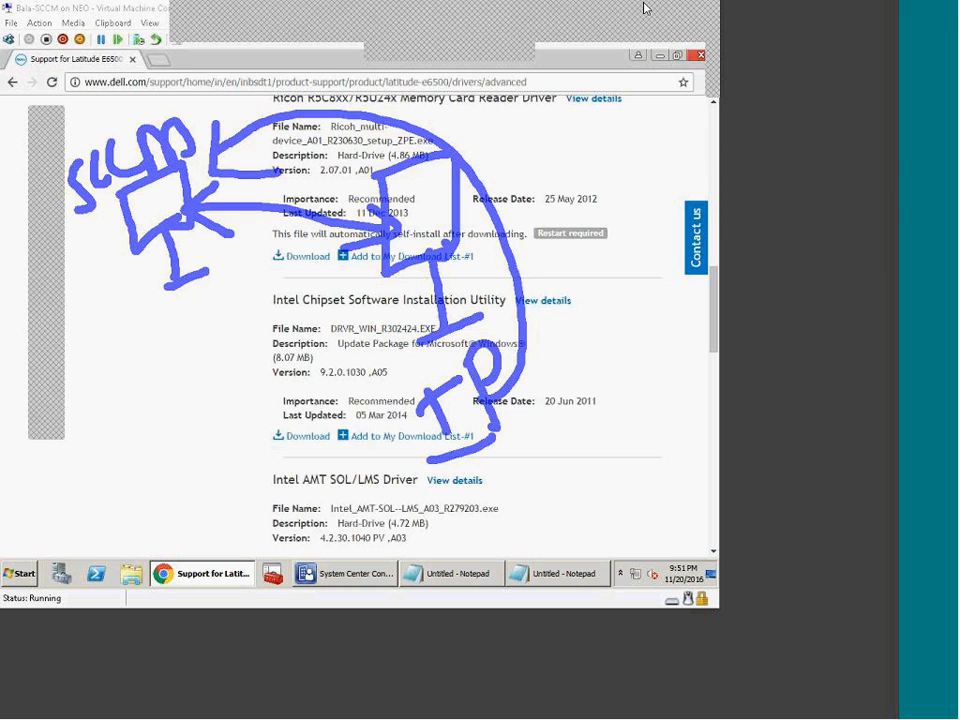
key("Escape")
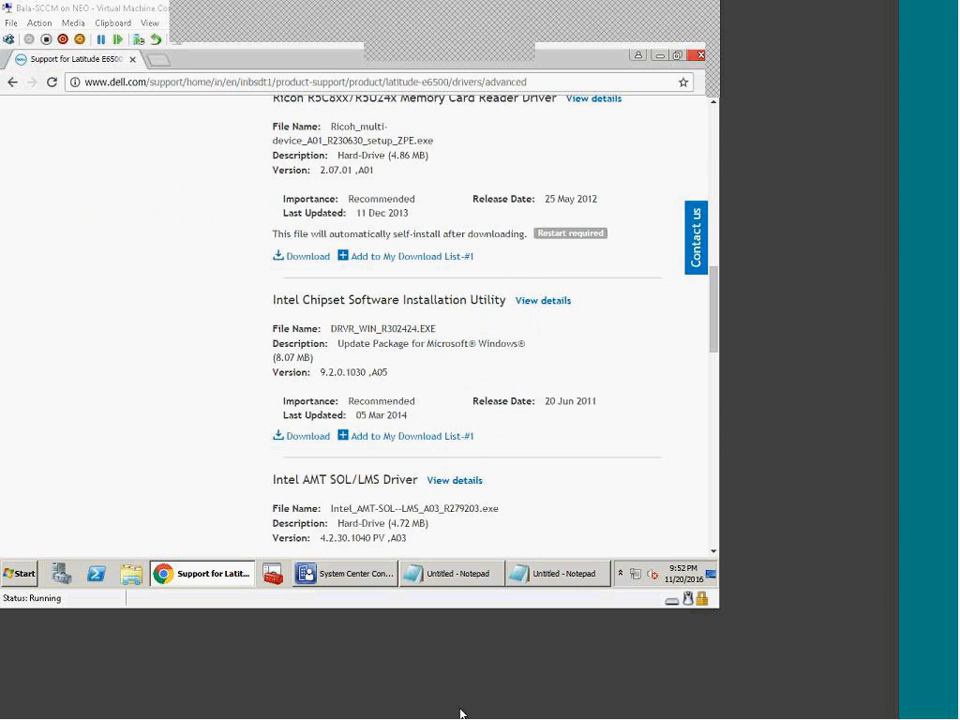
Step: PXE-boot the OSD - BC VM with F12, then return to the SCCM server VM
left_click(461, 710)
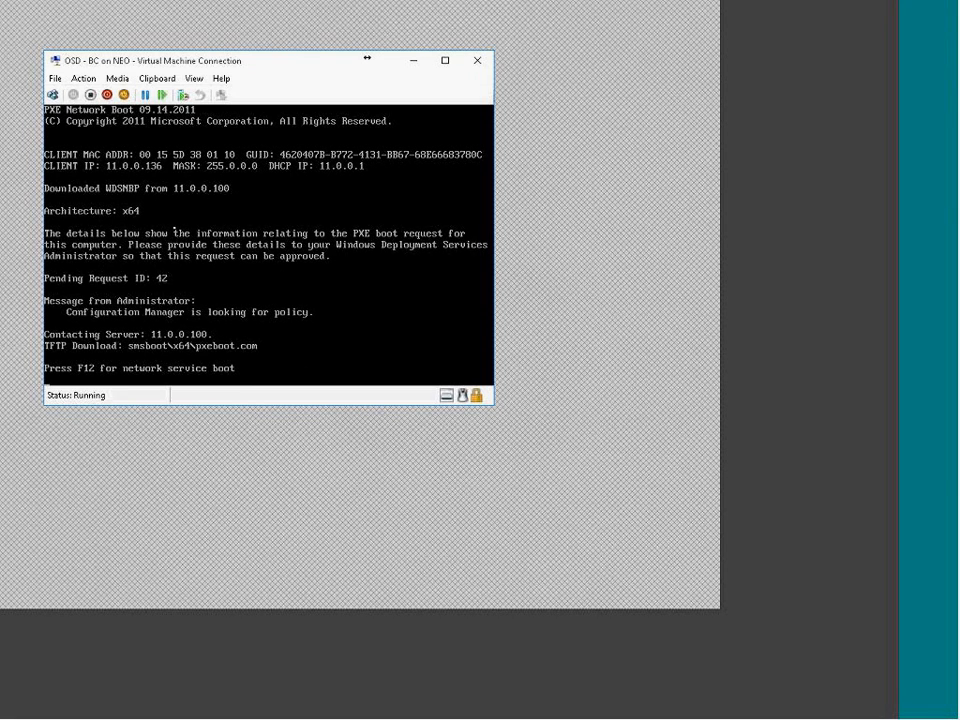
key("F12")
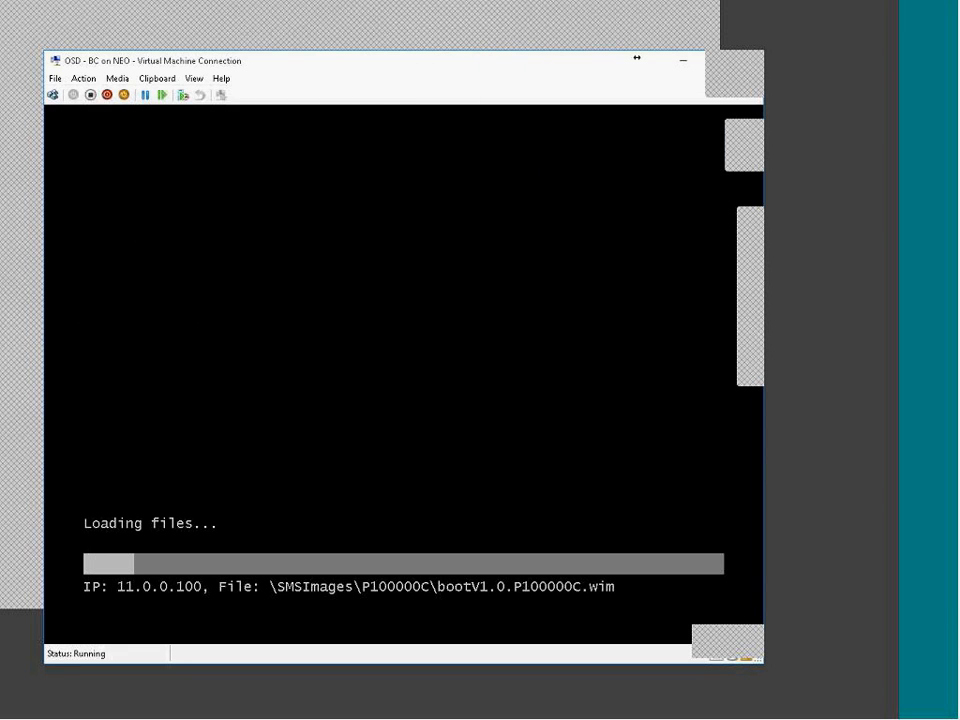
left_click(698, 718)
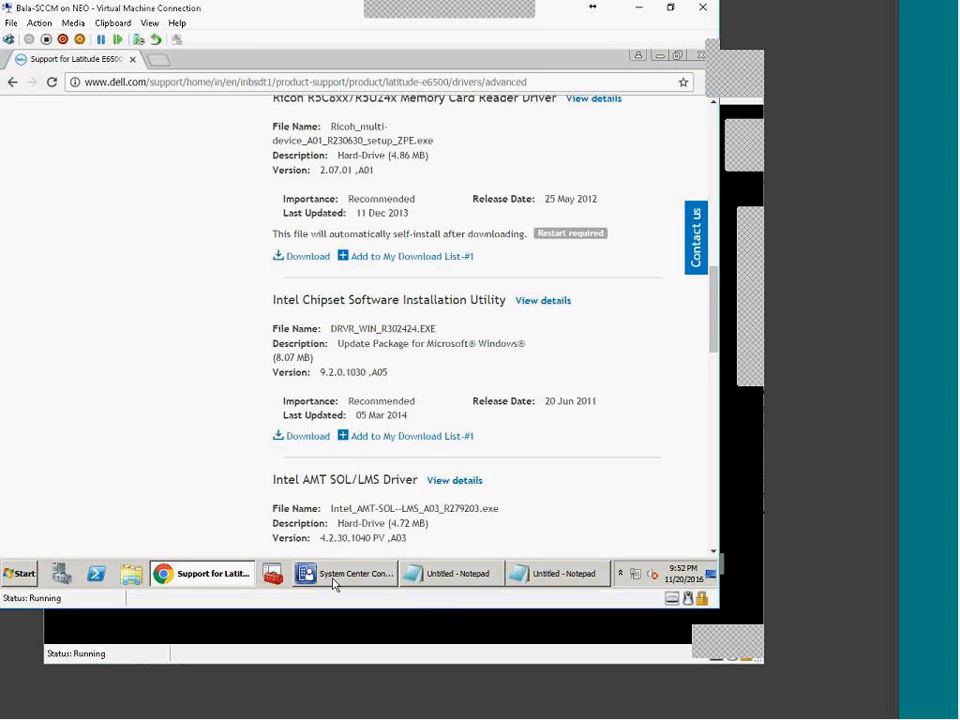
Step: Check Deploy Win7 1.1's deployment to All Unknown Computers, then return to the booting OSD VM
left_click(335, 577)
left_click(60, 414)
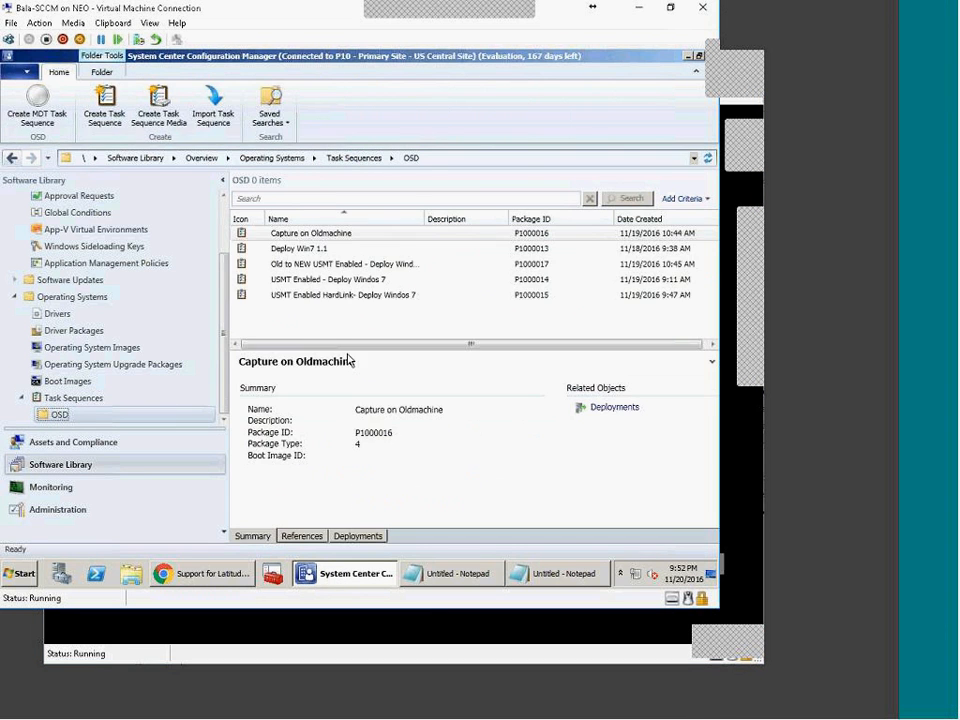
left_click(276, 248)
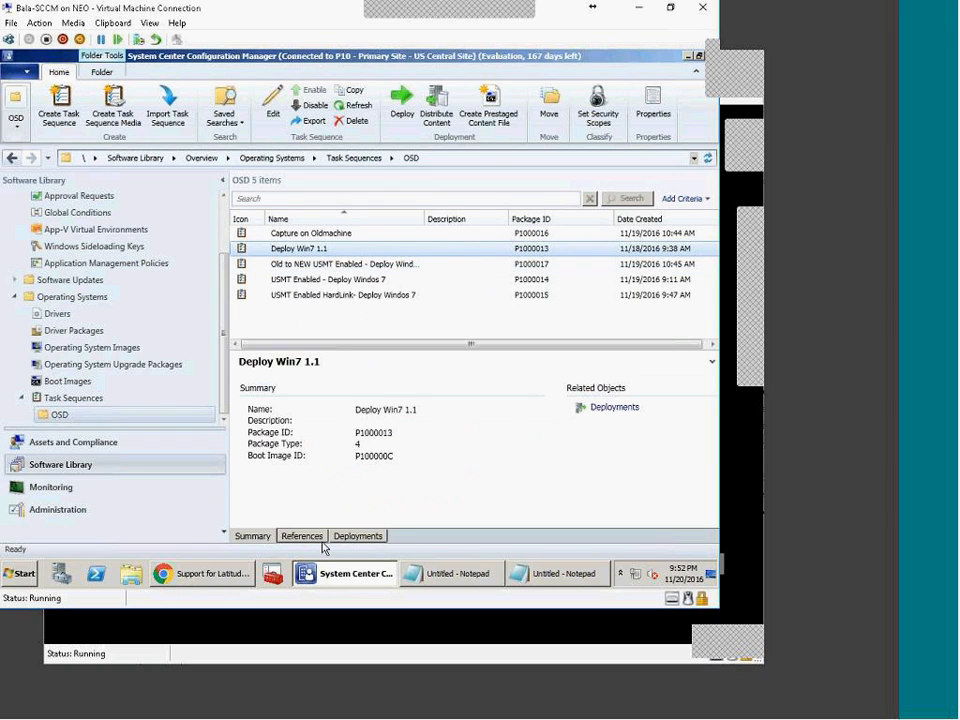
left_click(356, 536)
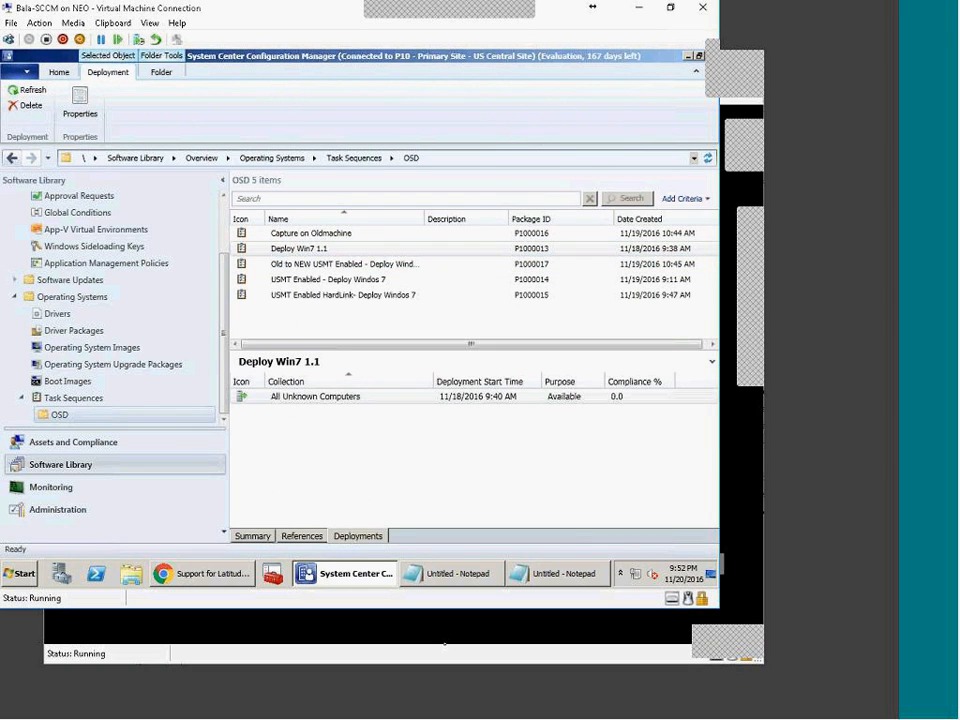
mouse_move(373, 665)
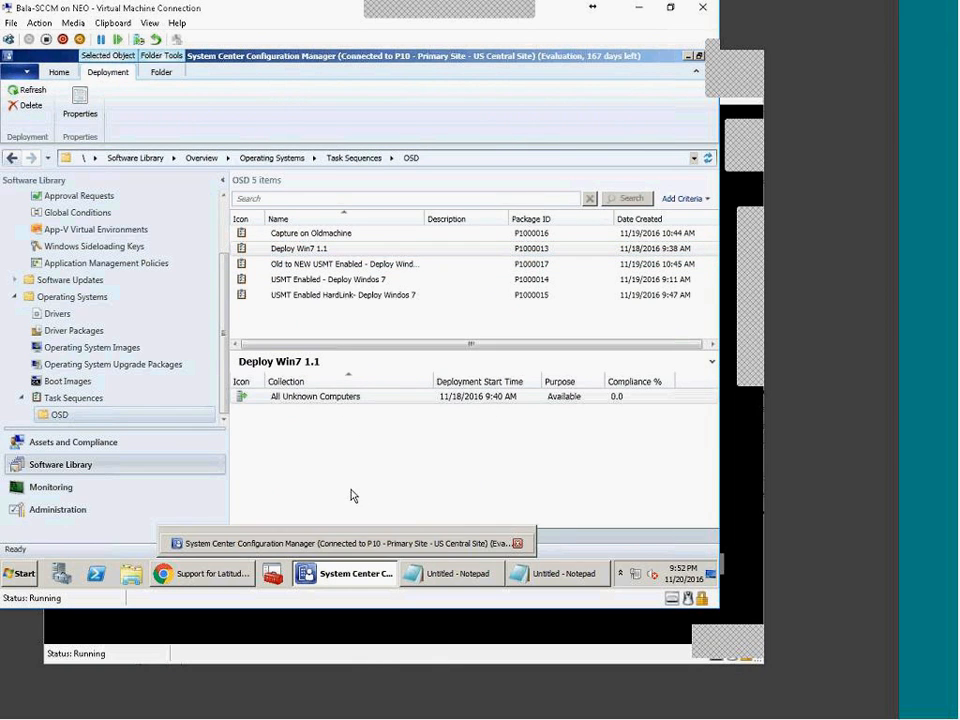
left_click(364, 654)
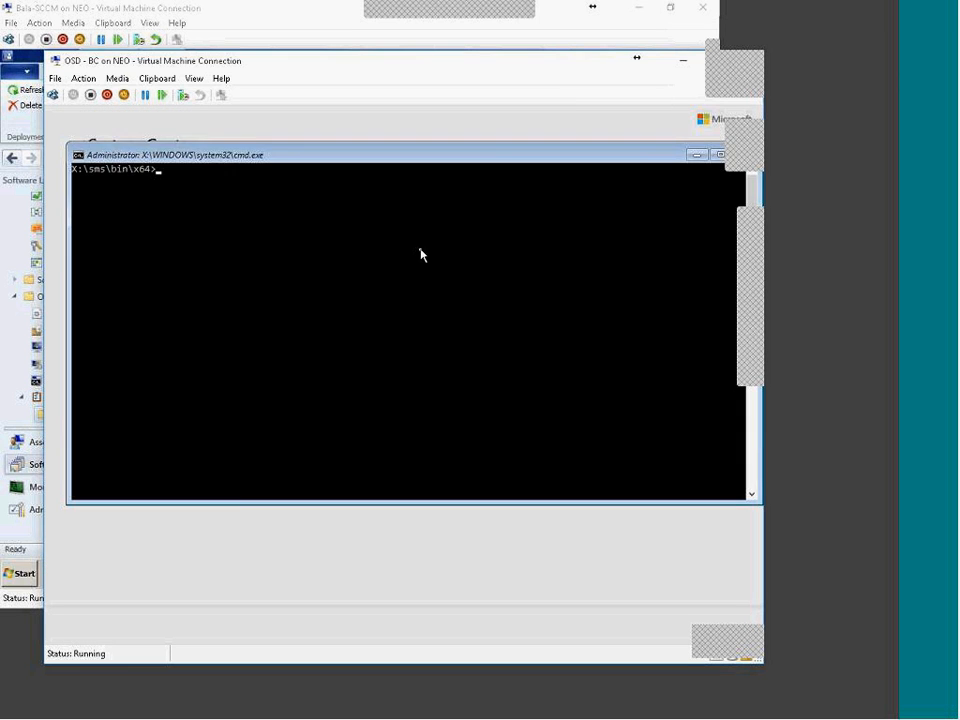
Step: Run ipconfig in the WinPE command prompt to check the VM's current 11.0.0.136 address
left_click_drag(373, 243, 450, 355)
left_click(255, 276)
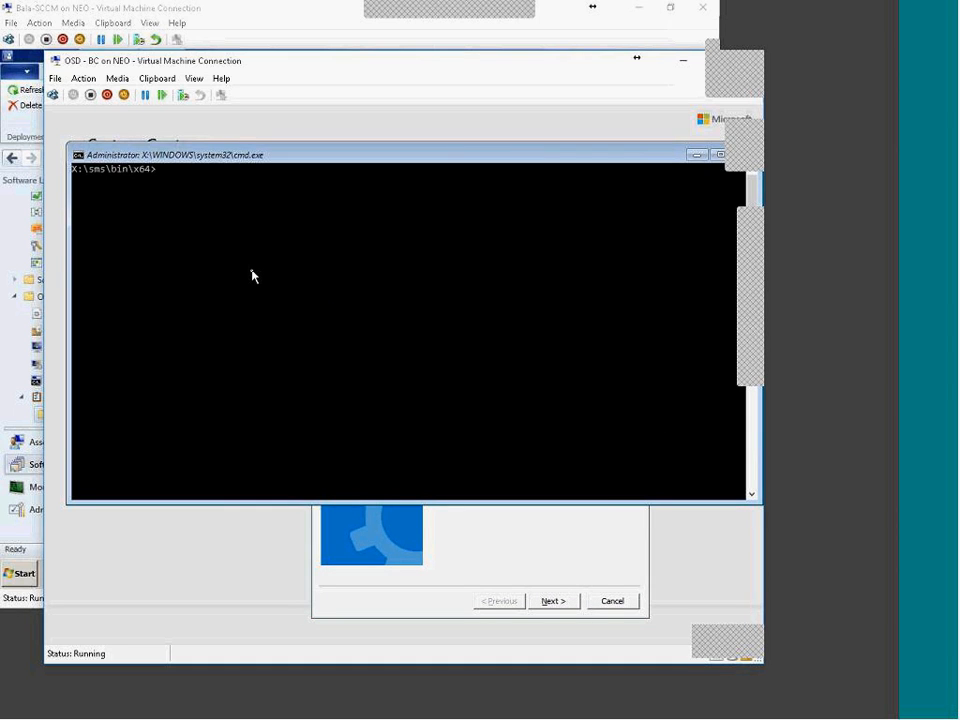
type("ipconfig")
key("Return")
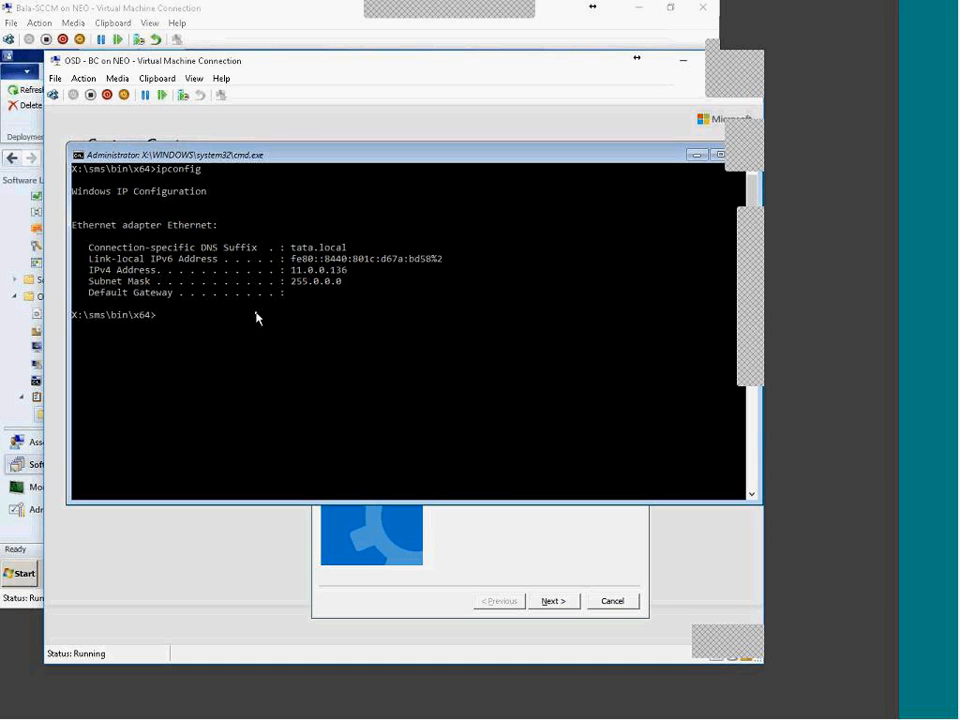
left_click_drag(288, 262, 411, 316)
left_click(310, 293)
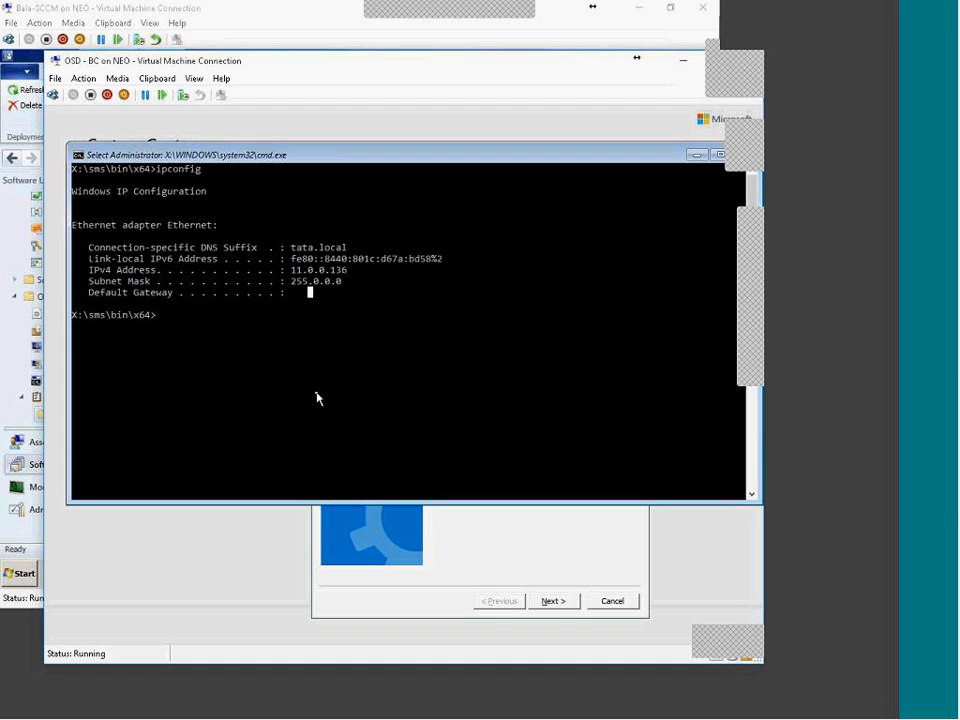
Step: Release the DHCP address with ipconfig /release, then rerun plain ipconfig
type("ipconfig")
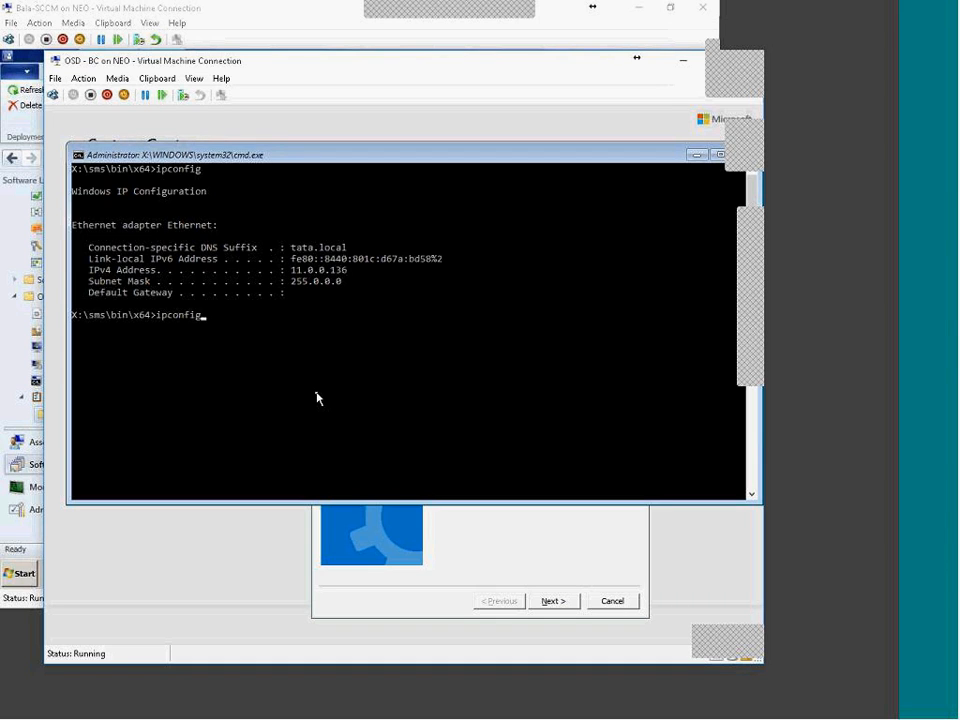
type("/release")
key("Return")
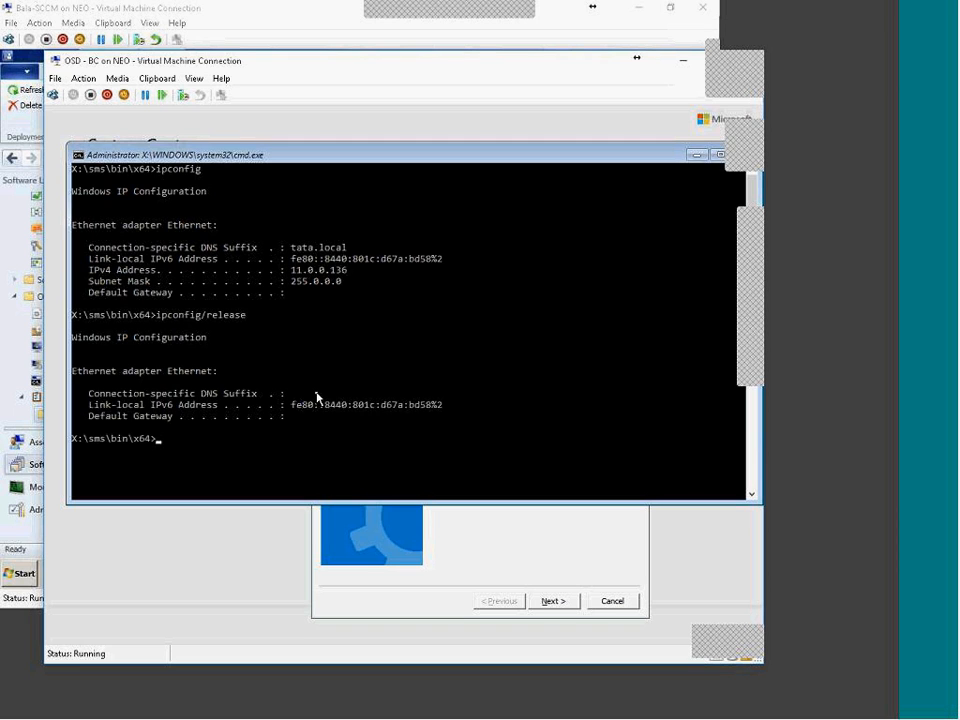
key("Up")
key("BackSpace")
key("BackSpace")
key("BackSpace")
key("BackSpace")
key("BackSpace")
key("BackSpace")
key("BackSpace")
key("BackSpace")
key("Return")
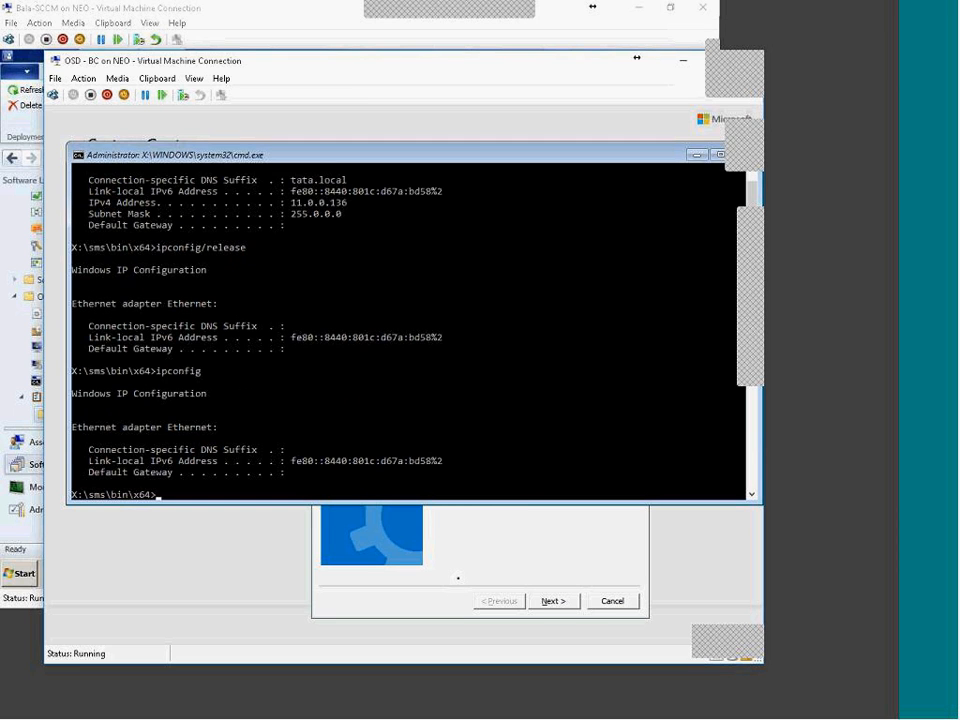
Step: Enter the media password in the Task Sequence Wizard and submit it
left_click(459, 580)
type("***")
key("Return")
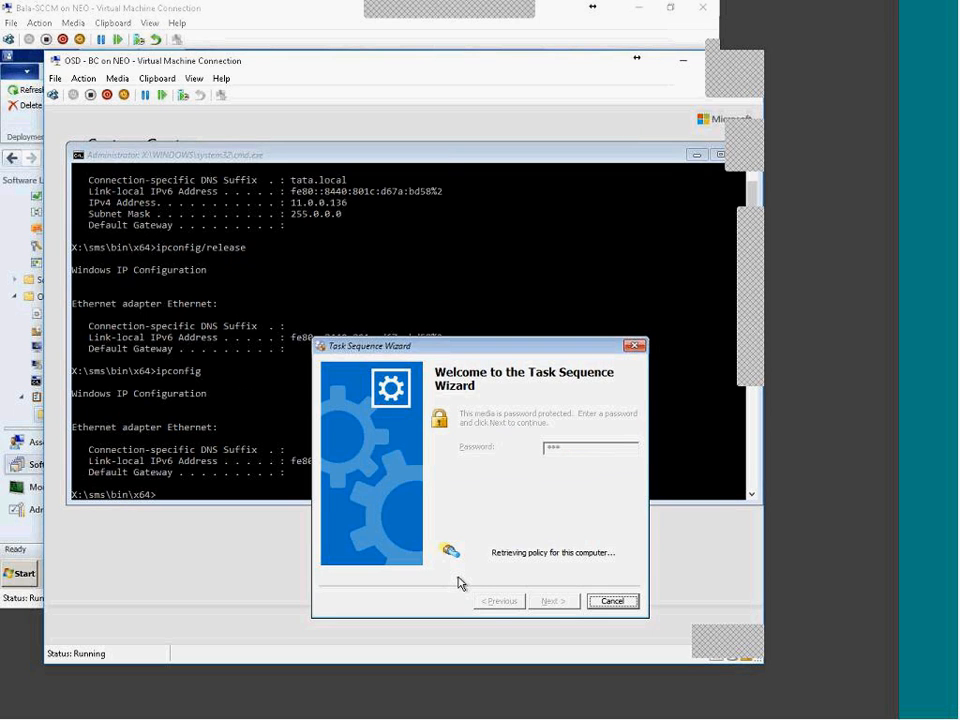
Step: Rerun ipconfig to confirm only the 169.254.189.88 autoconfiguration address remains
left_click_drag(446, 348, 558, 120)
left_click(257, 271)
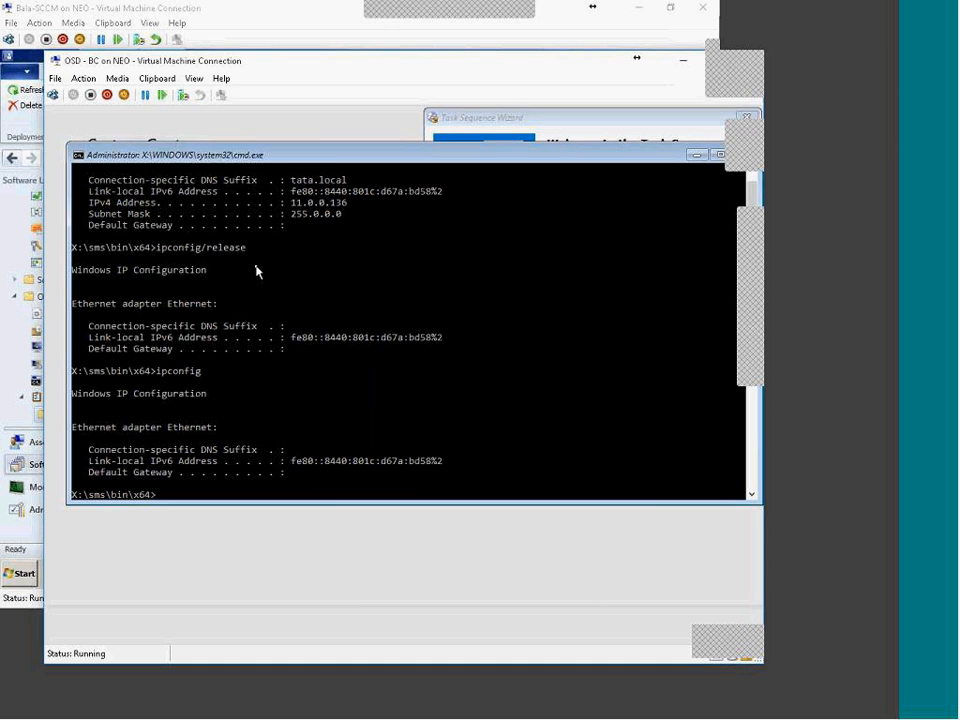
key("Up")
key("Return")
key("Up")
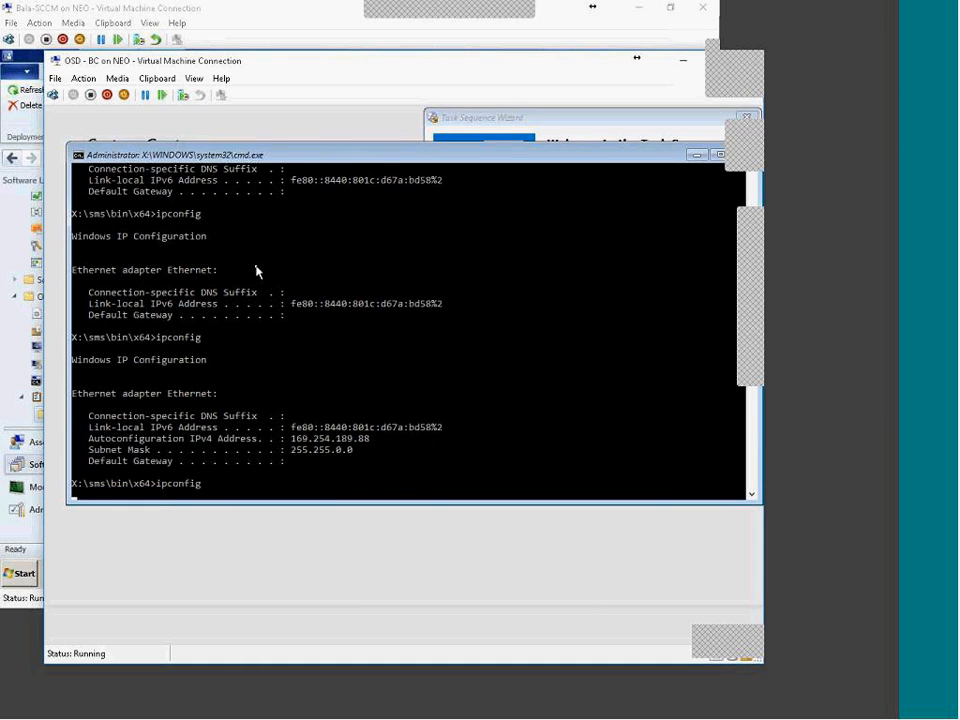
key("Return")
key("Up")
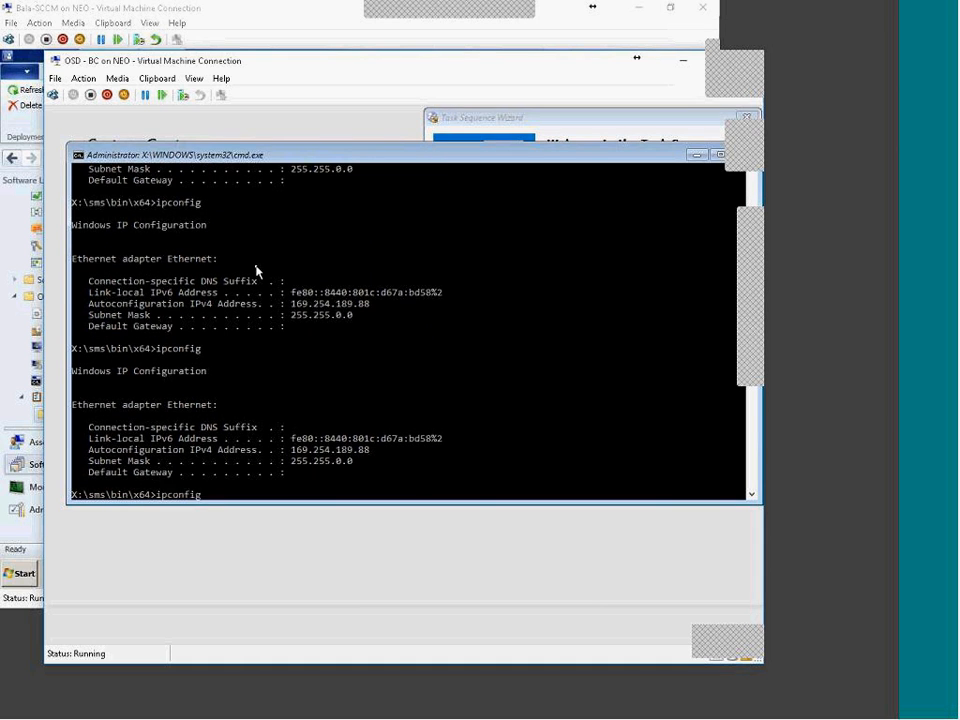
Step: Check the wizard still retrieving policy, run ipconfig again, and clear the prompt
left_click(514, 133)
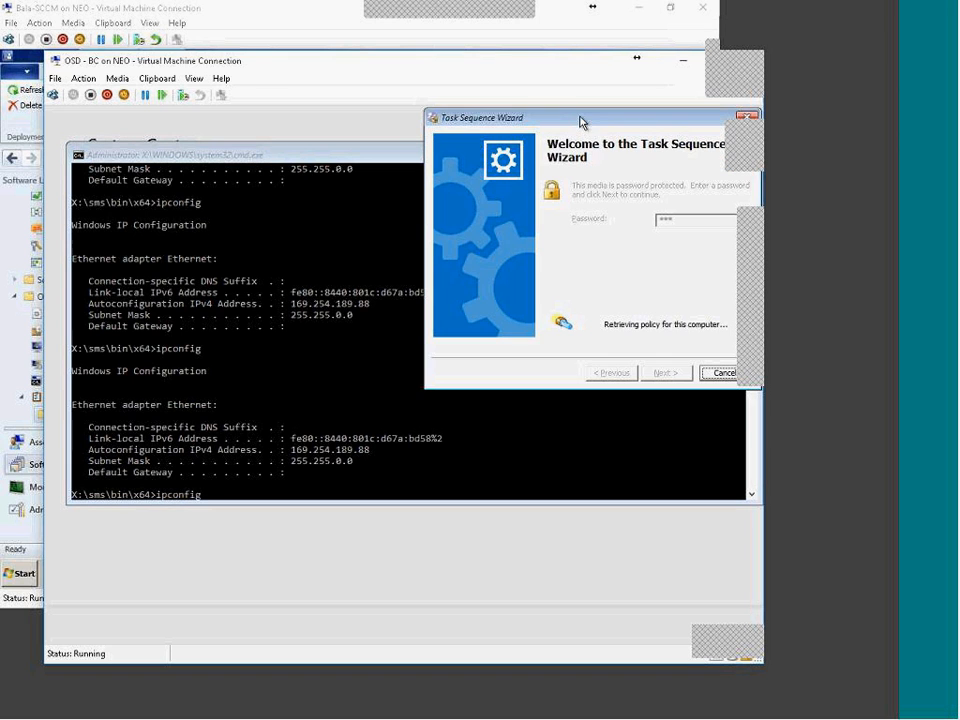
left_click_drag(598, 124, 412, 149)
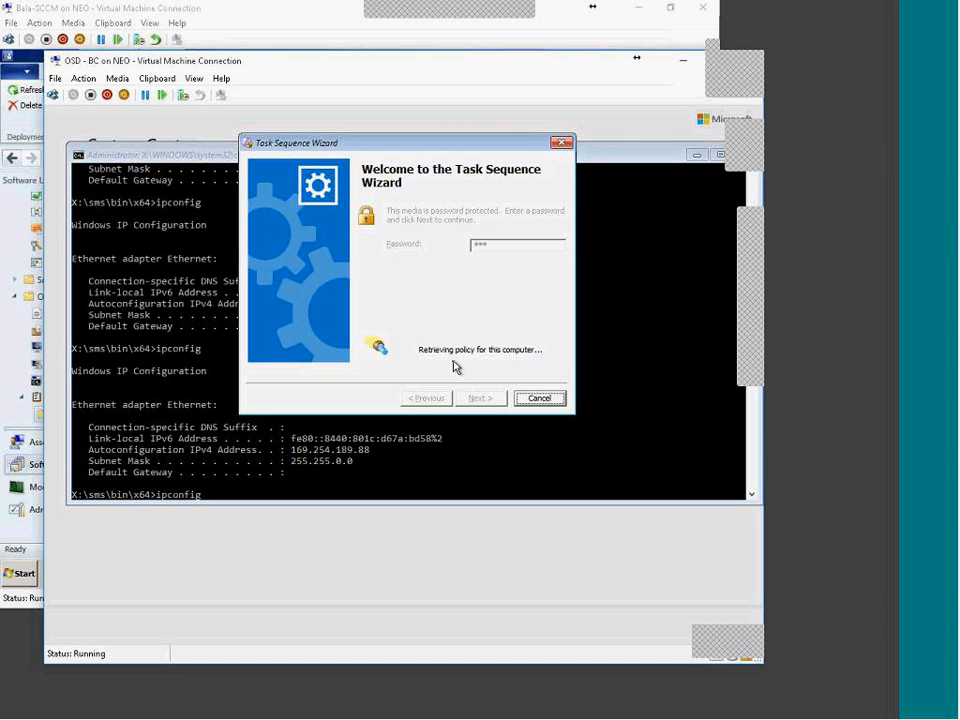
left_click_drag(426, 140, 520, 112)
left_click(251, 397)
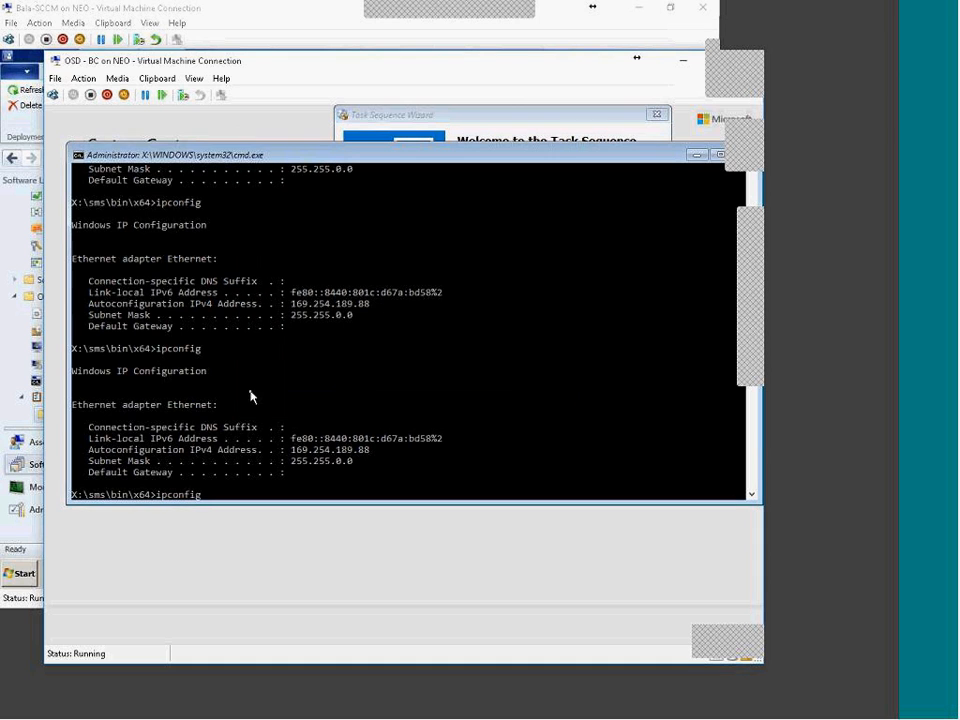
key("Return")
key("Up")
left_click(426, 140)
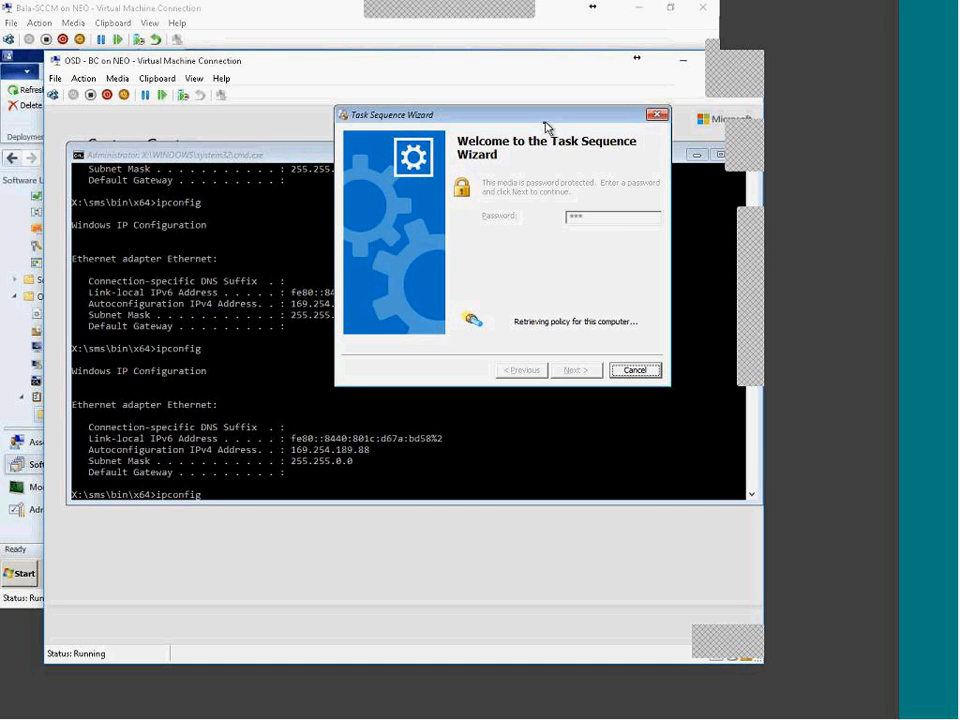
left_click(193, 442)
key("Escape")
type("cmt")
key("Escape")
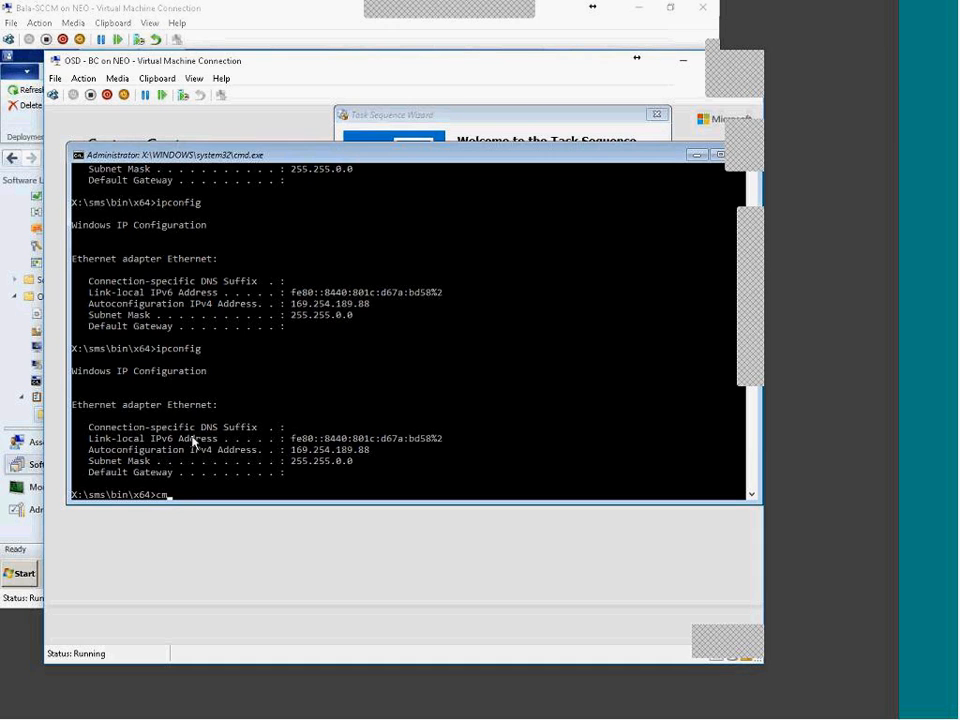
Step: Launch CMTrace and open X:\windows\temp\SMSTSLog\smsts.log, maximised
key("Return")
key("Return")
left_click(137, 226)
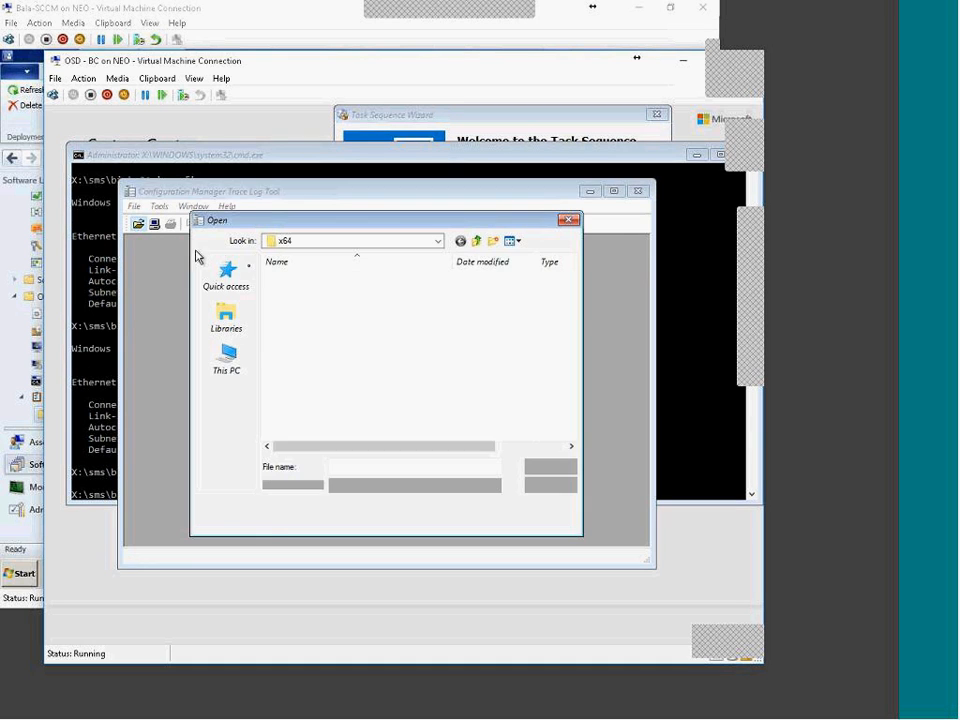
left_click(226, 358)
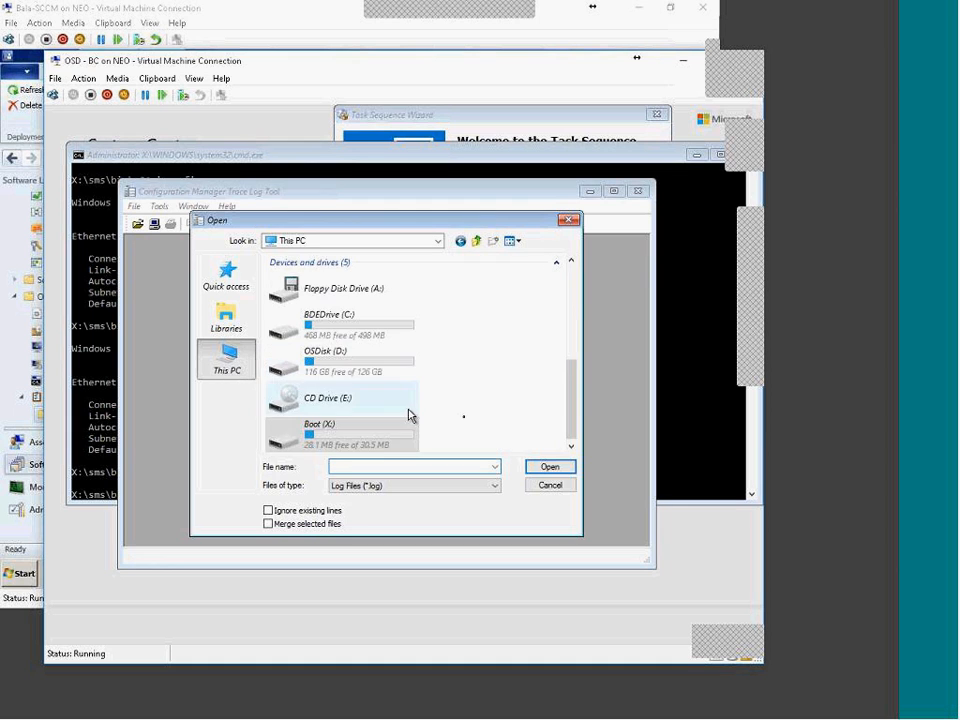
double_click(364, 438)
double_click(298, 332)
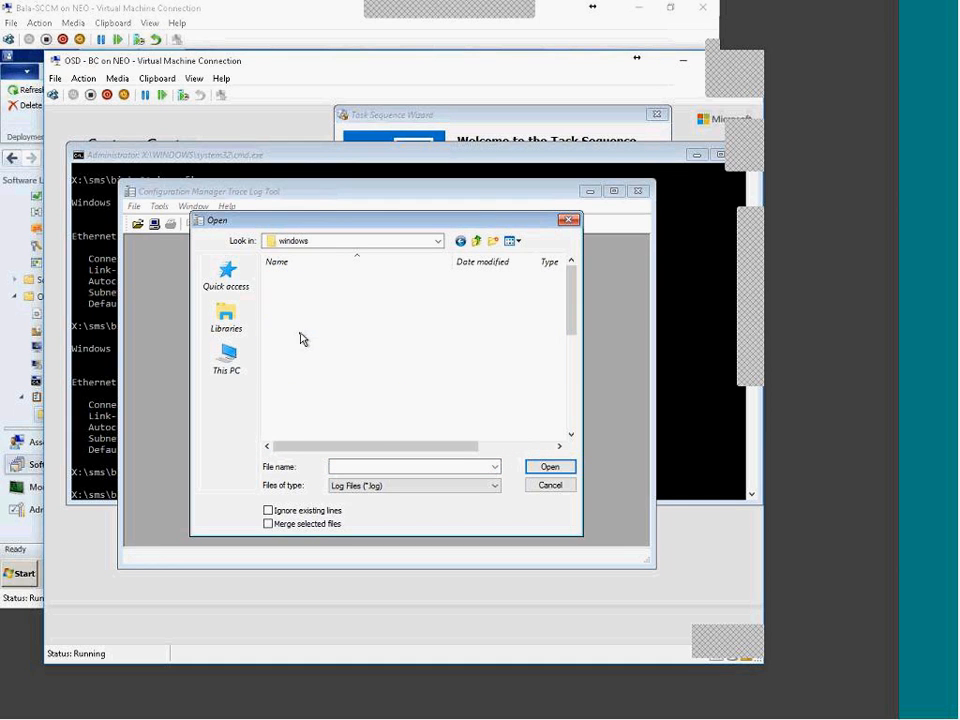
key("t")
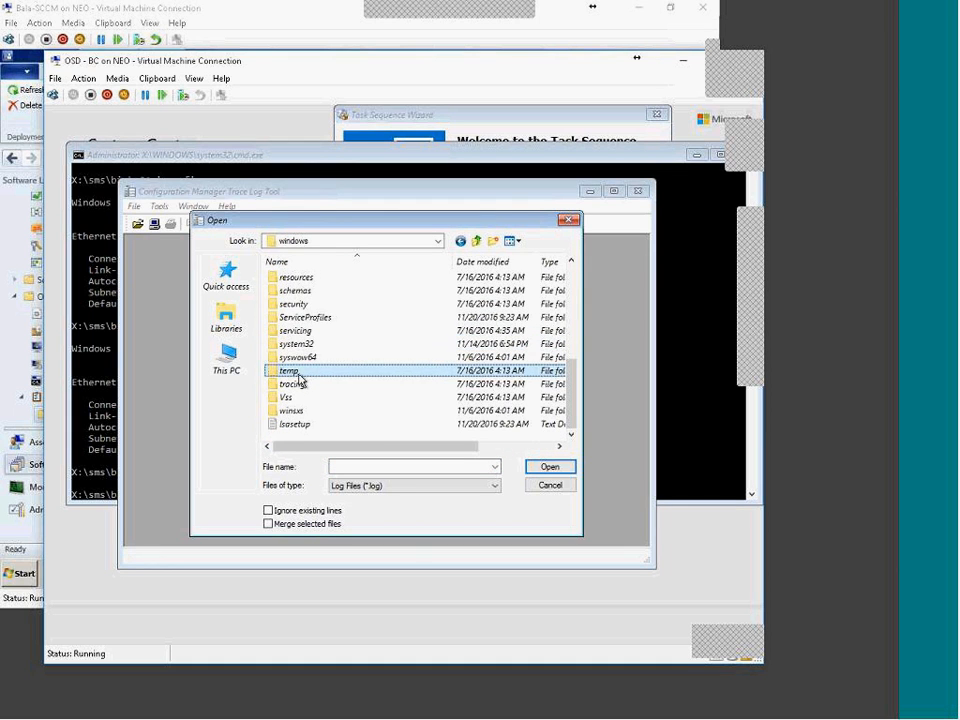
double_click(299, 373)
double_click(300, 279)
double_click(302, 282)
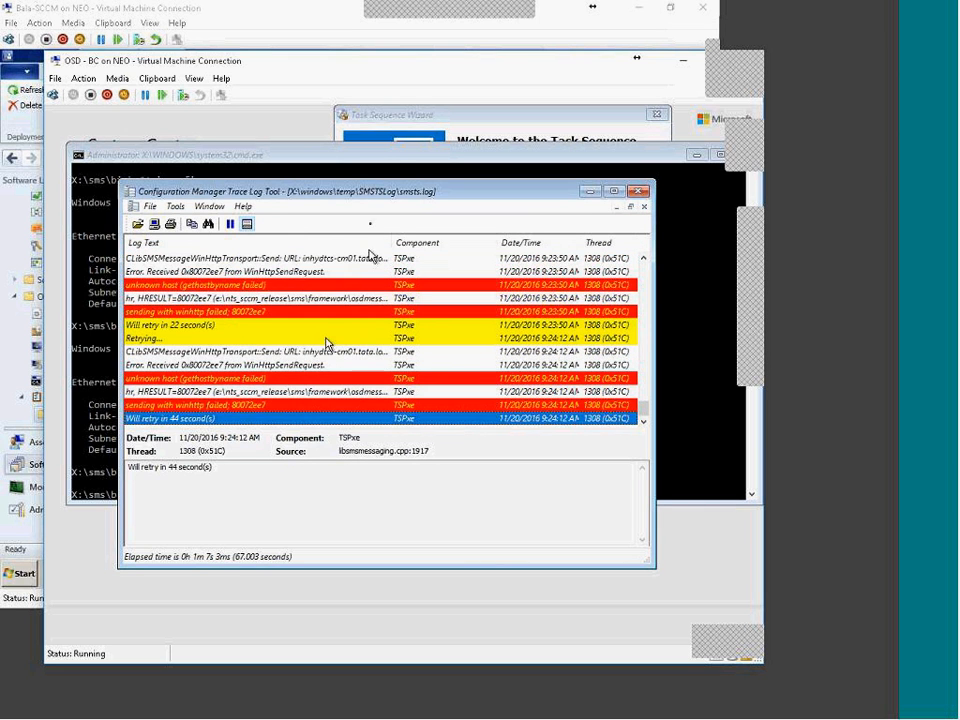
double_click(379, 191)
Step: Inspect the retry entries, the unknown host error and the management point address
key("Up")
key("Up")
key("Up")
key("Up")
key("Up")
key("Up")
key("Up")
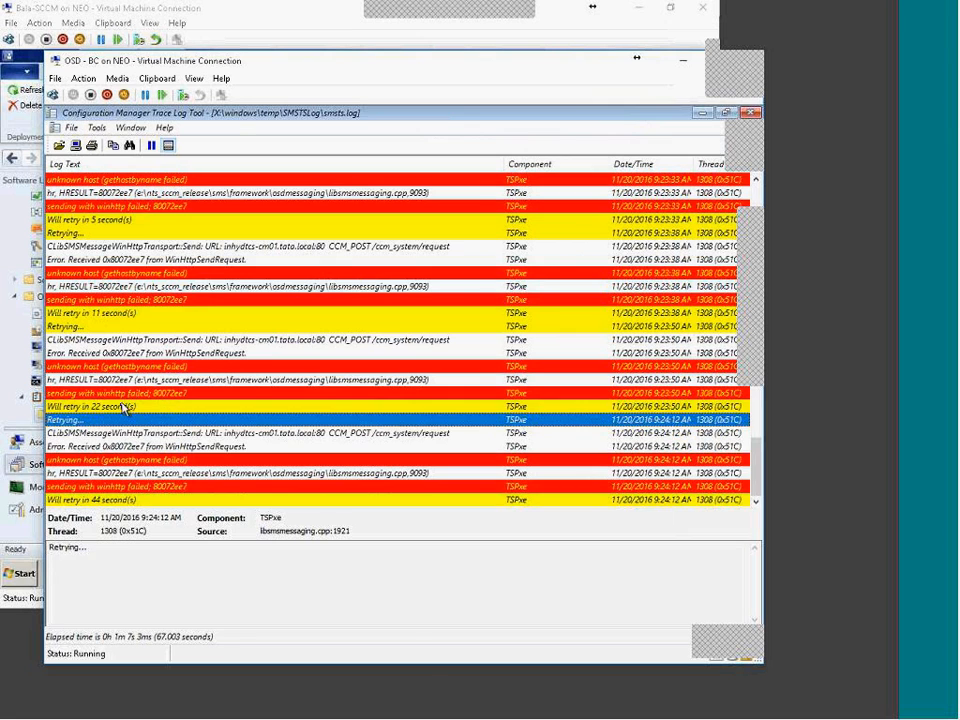
left_click(107, 500)
scroll(180, 440, "up", 5)
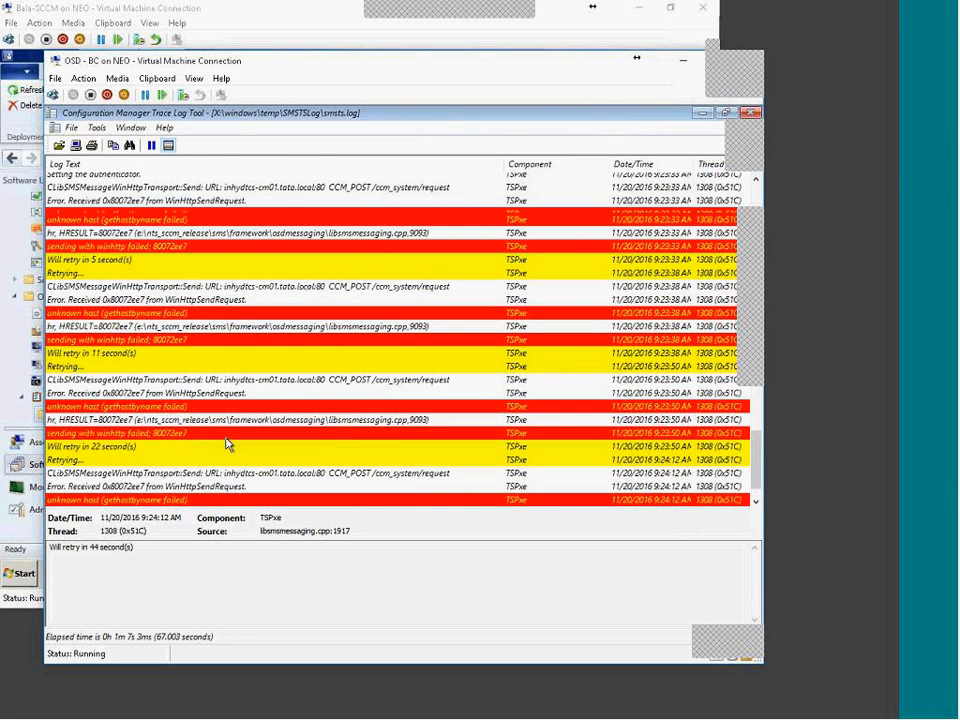
left_click(137, 420)
left_click(140, 383)
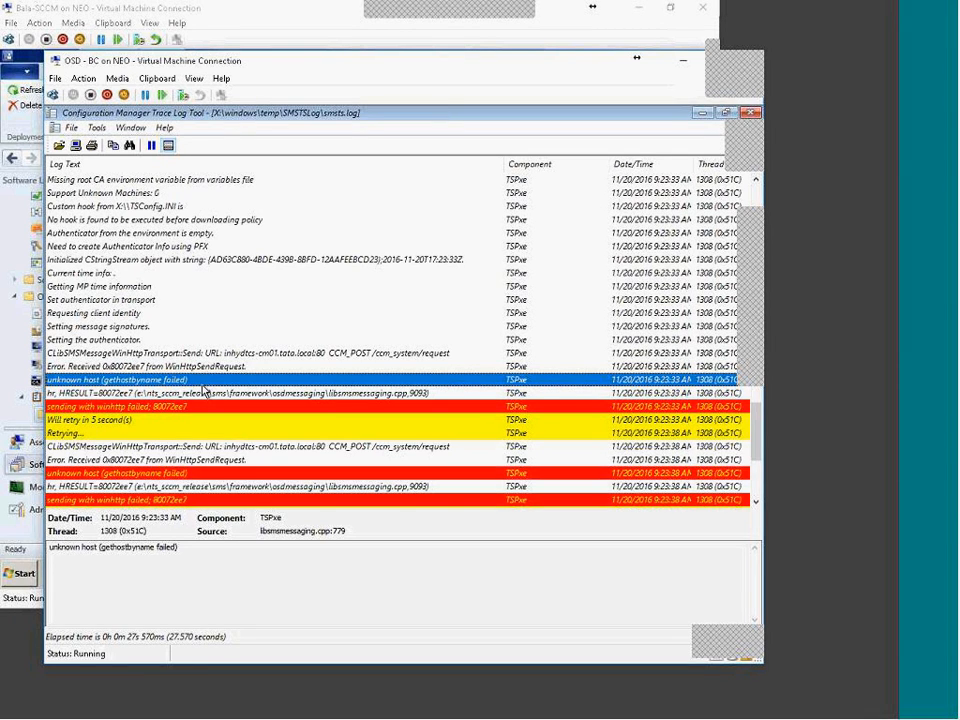
left_click(270, 354)
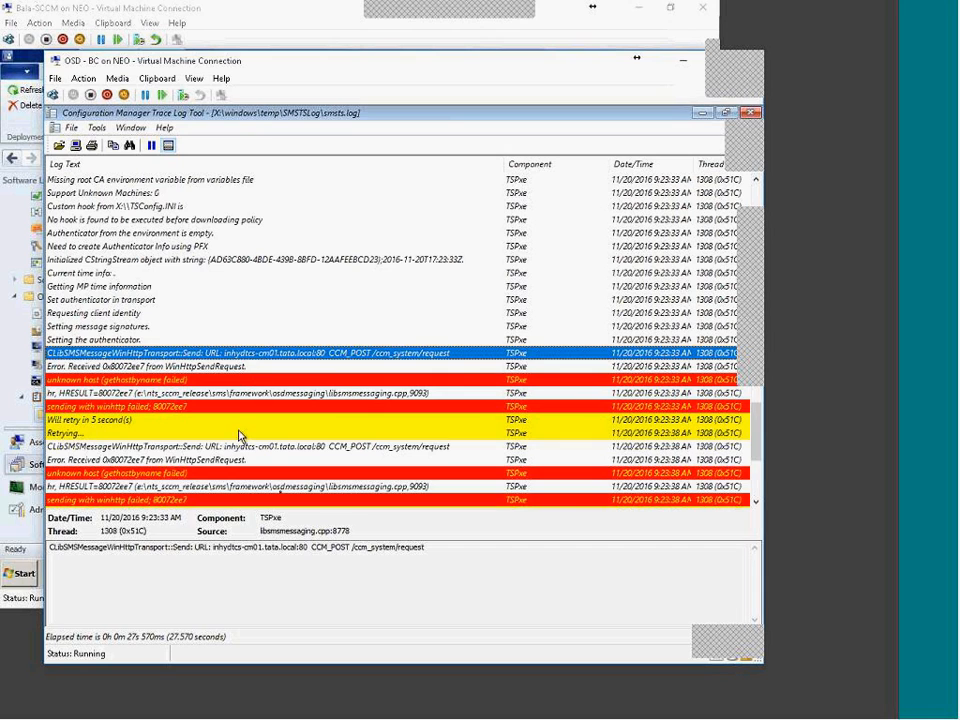
left_click_drag(213, 549, 313, 548)
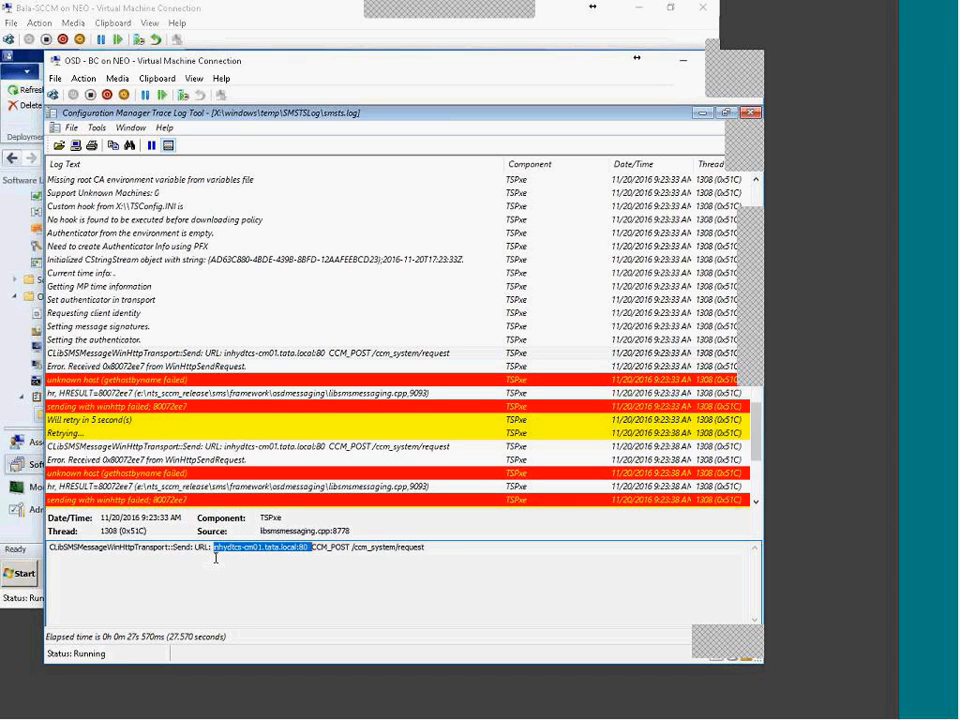
Step: Look up error 0x80072ee7 in Error Lookup: the server name could not be resolved
left_click(133, 367)
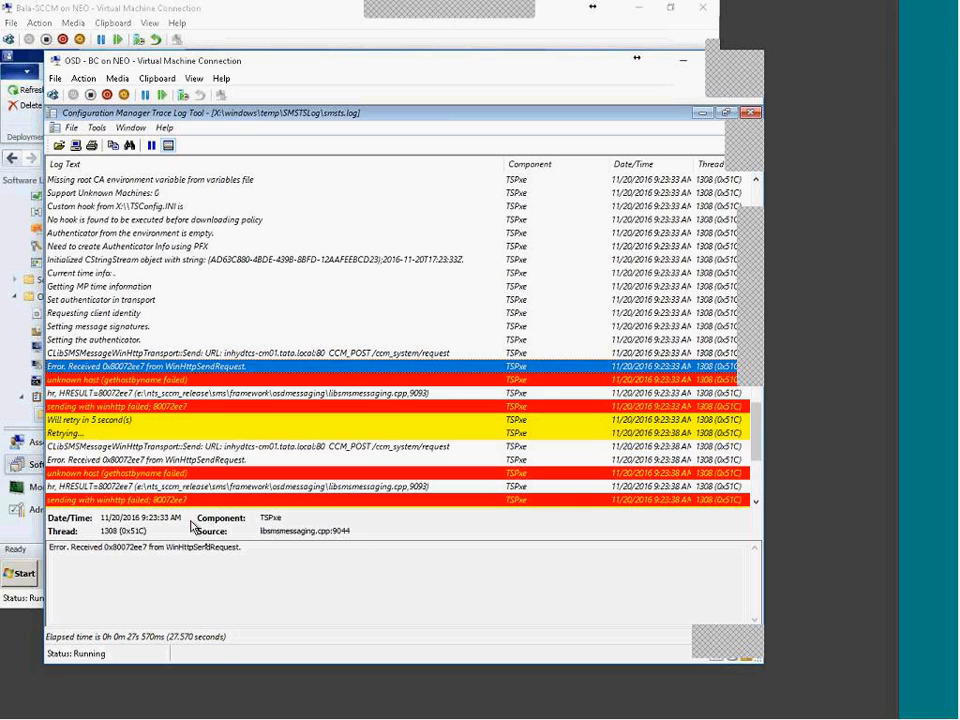
double_click(146, 545)
key("ctrl+c")
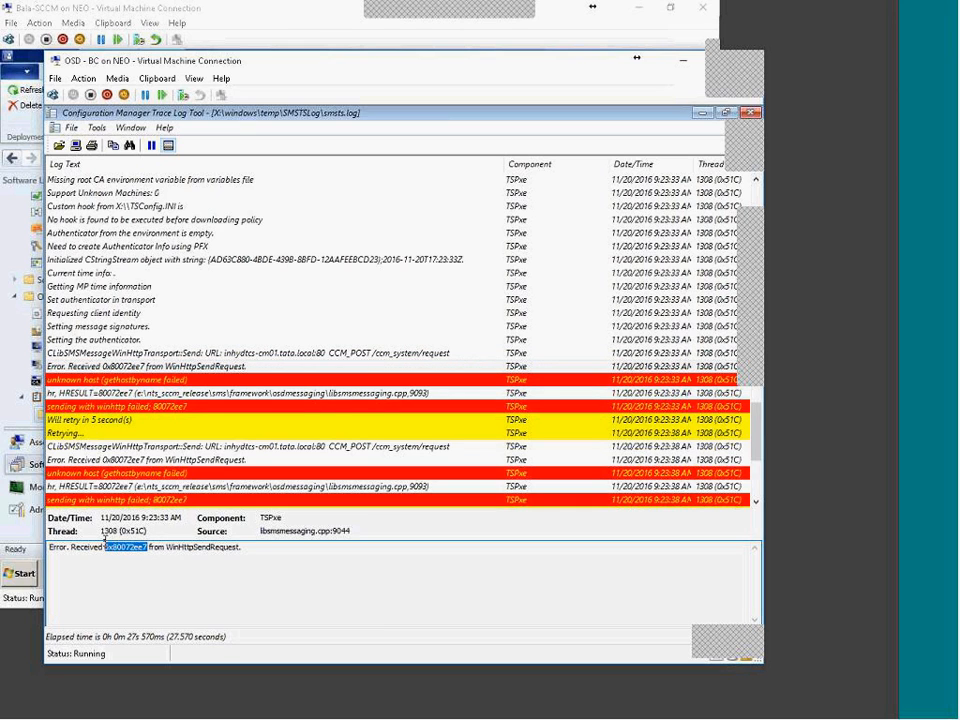
left_click(131, 128)
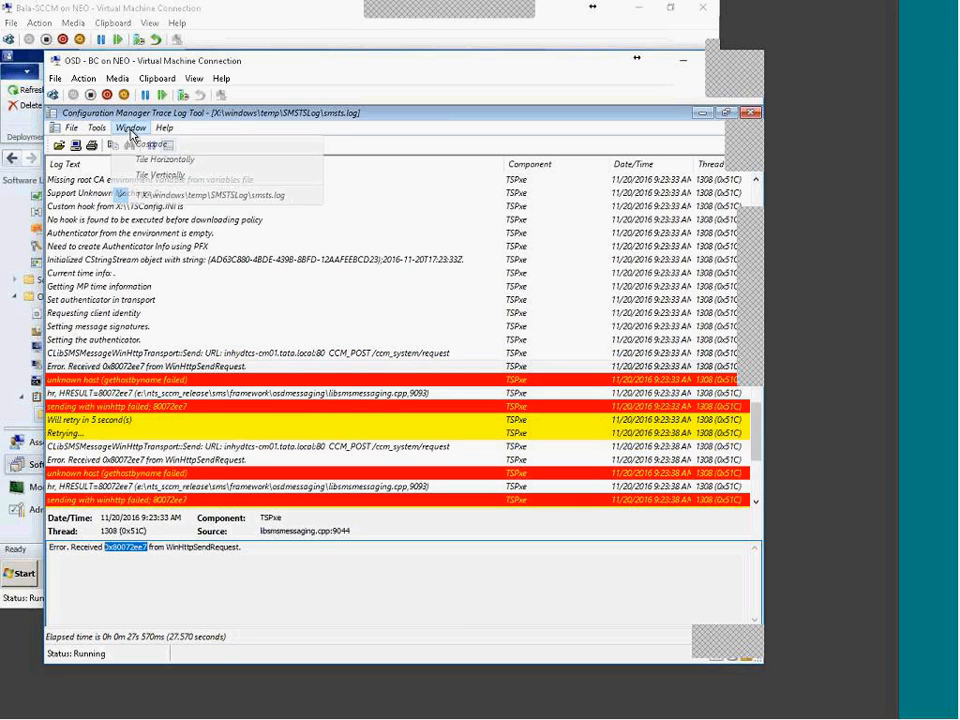
left_click(122, 224)
key("ctrl+v")
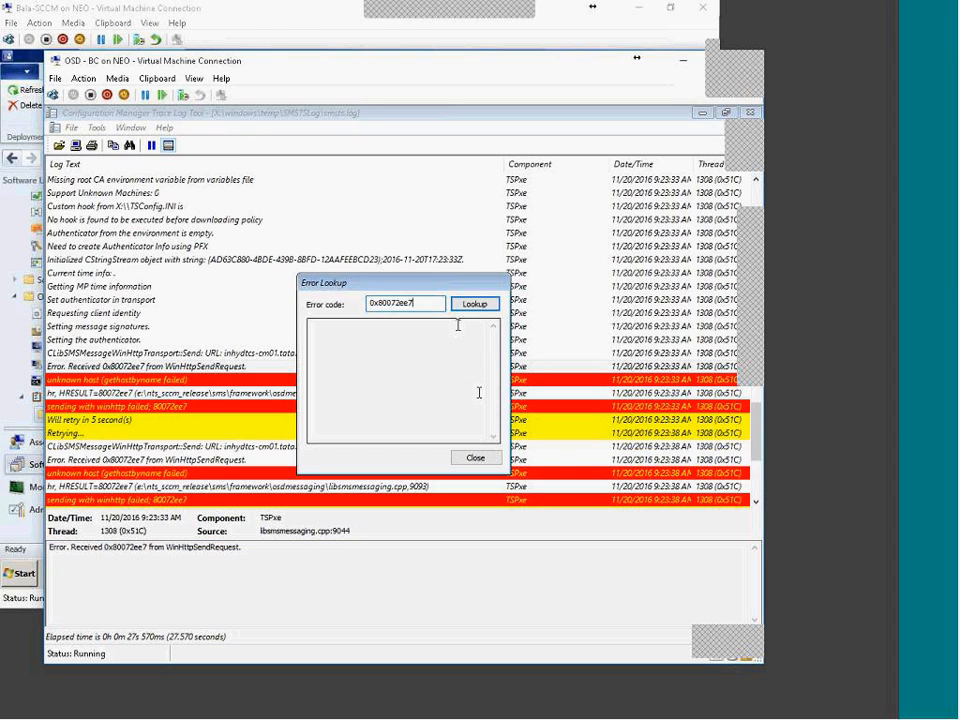
left_click(468, 306)
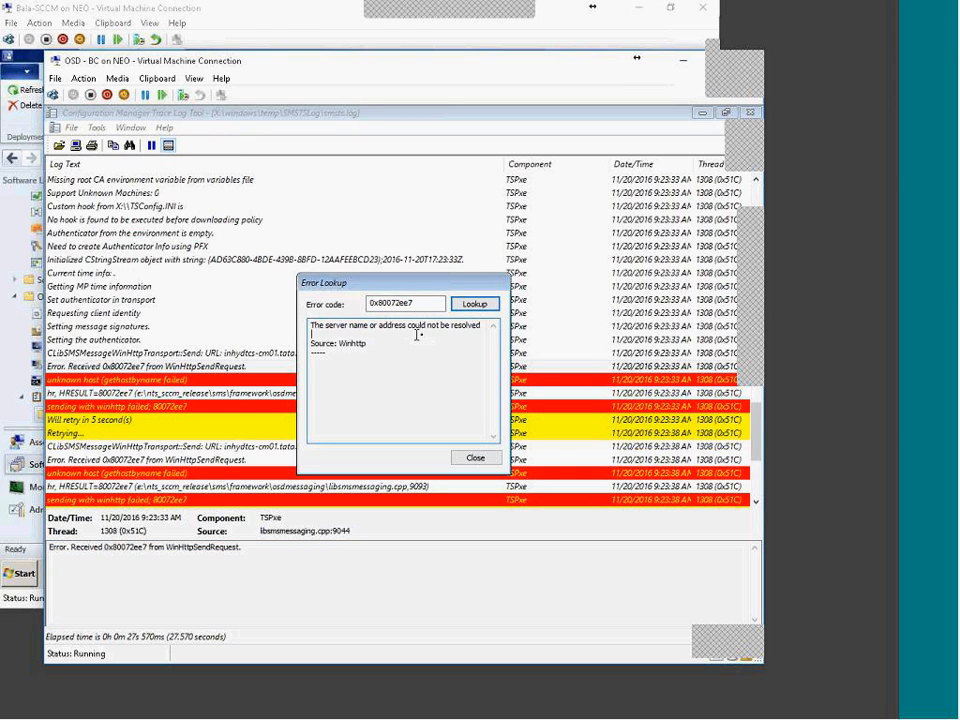
left_click(472, 458)
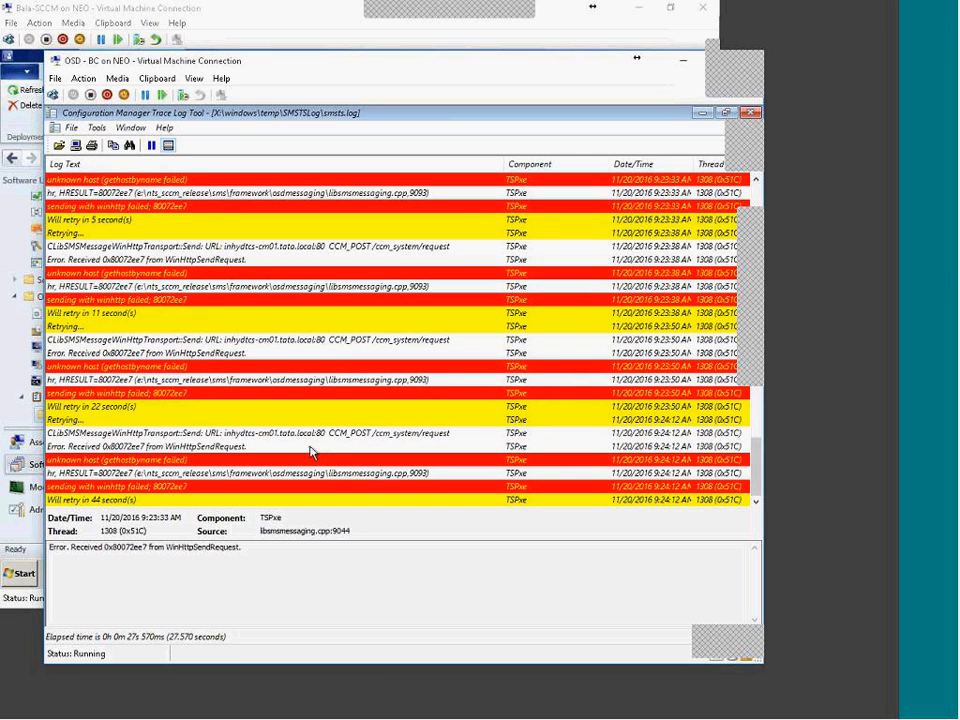
key("End")
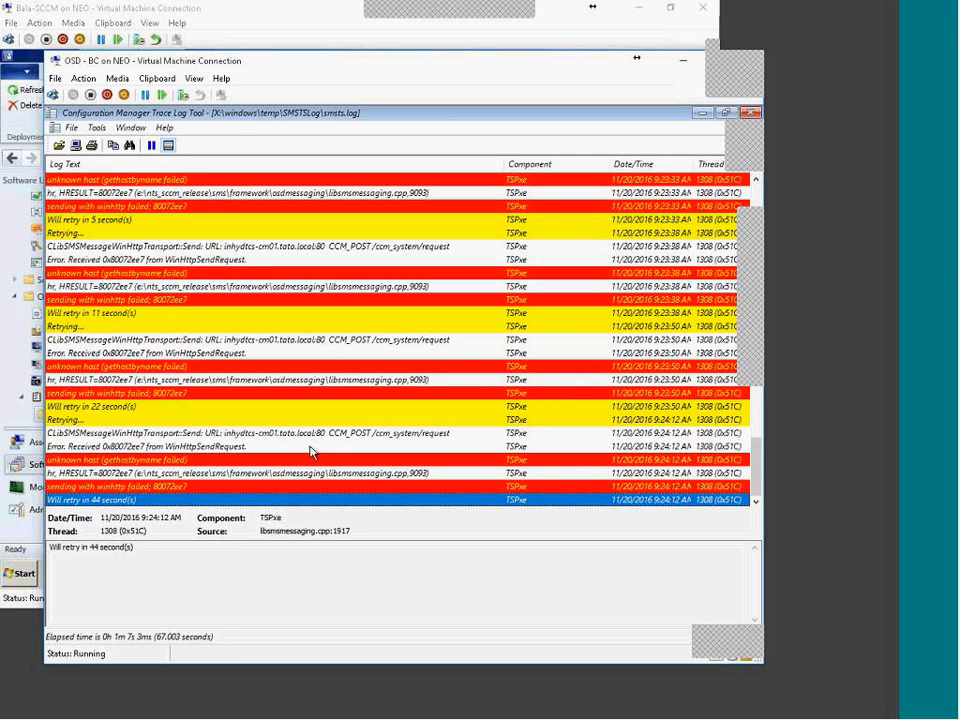
double_click(487, 118)
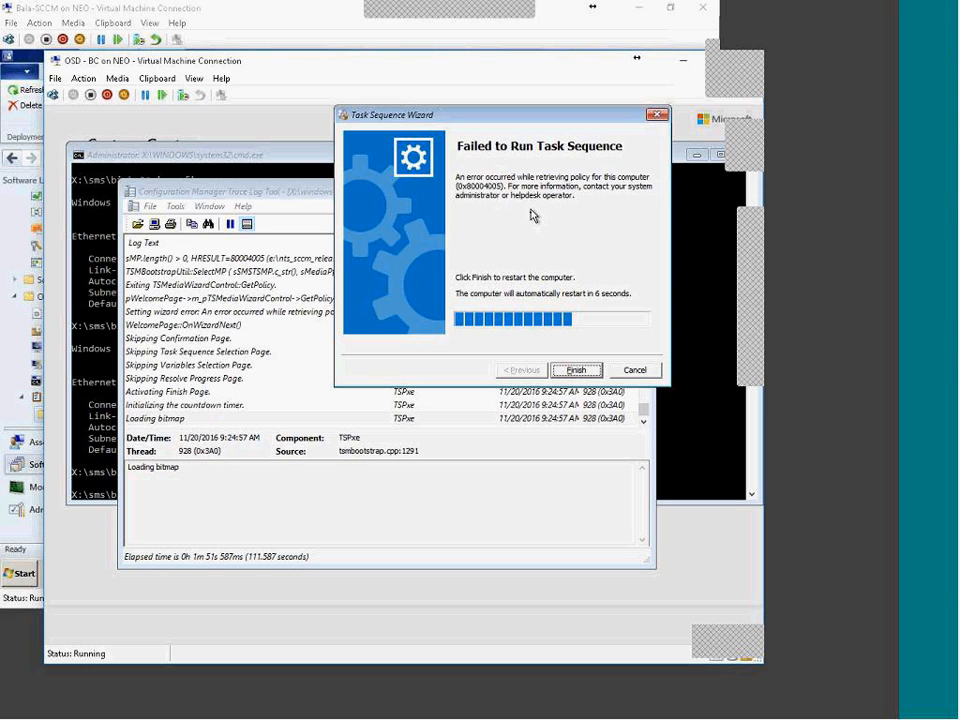
Step: Inspect the policy retrieval and sMP.length failure entries, highlighting HRESULT=80004005
left_click(183, 394)
scroll(183, 394, "up", 5)
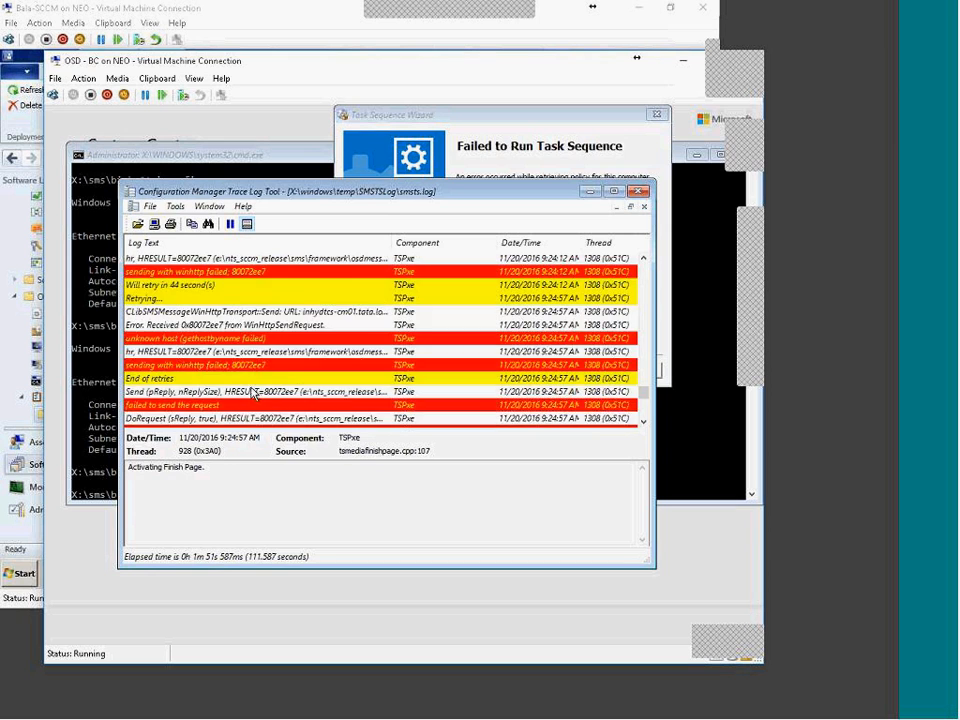
scroll(252, 392, "down", 3)
left_click(347, 383)
left_click(347, 392)
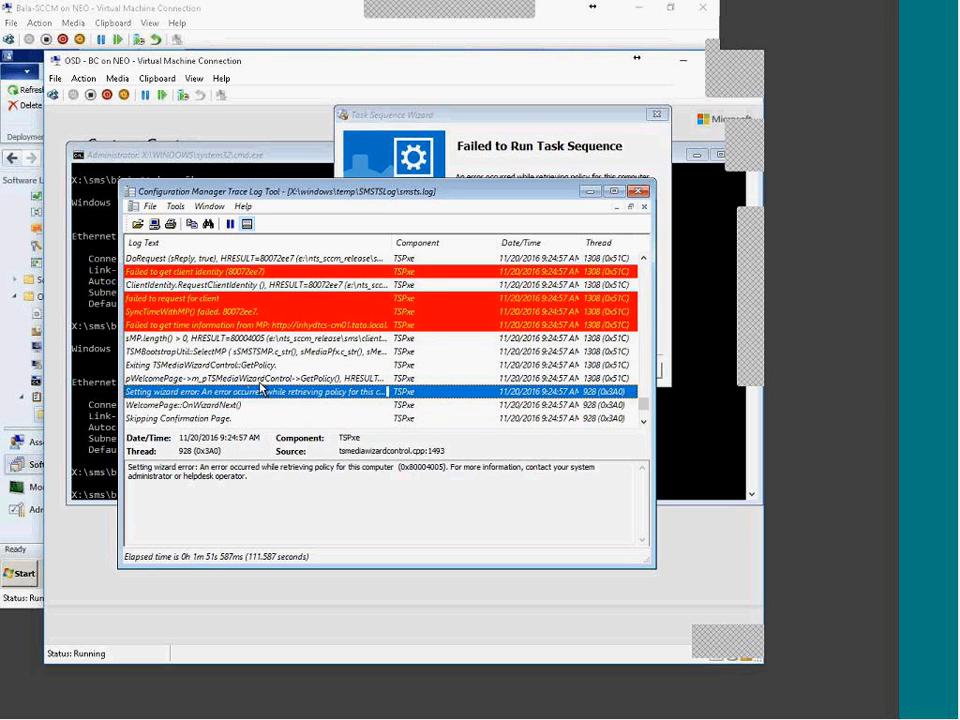
left_click(242, 339)
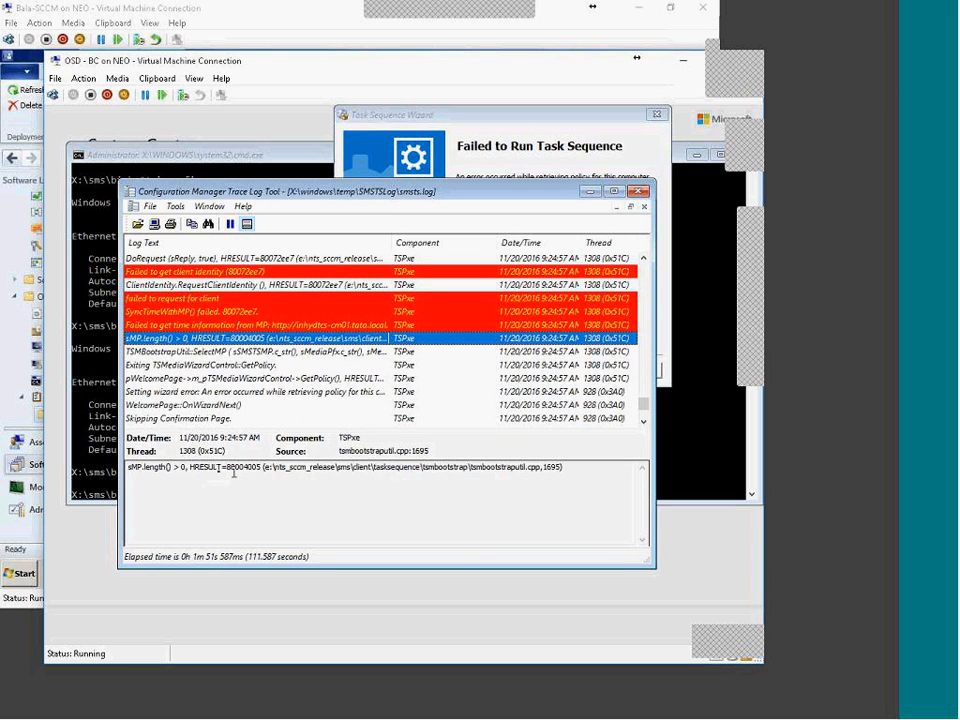
left_click_drag(185, 467, 261, 467)
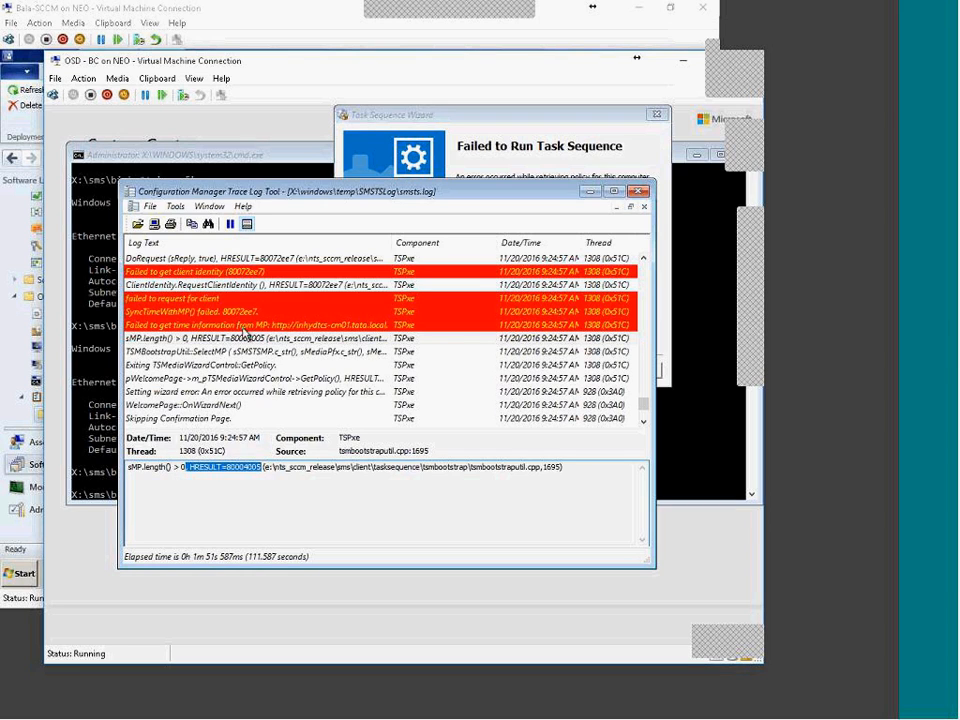
Step: Review the failed time information entry and highlight the management point host name
left_click(190, 327)
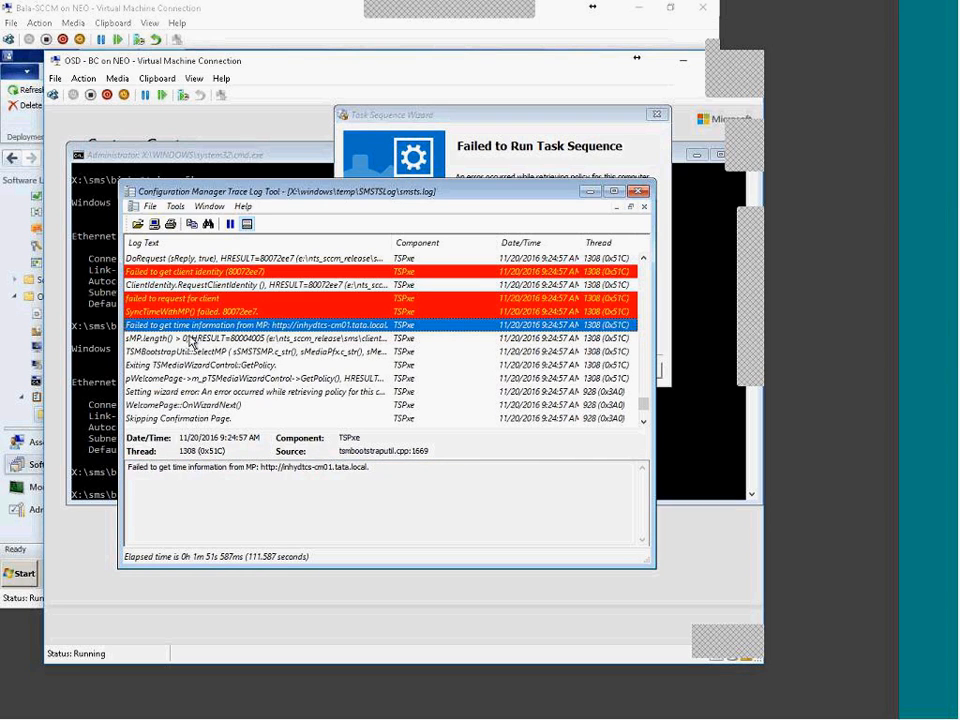
left_click(240, 338)
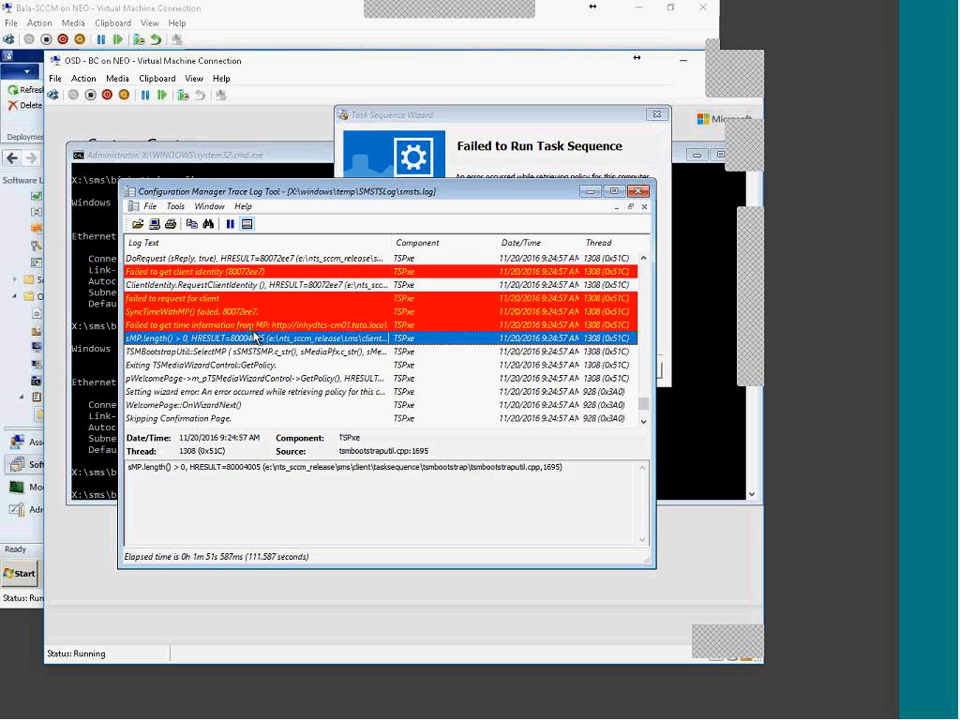
key("Up")
key("Up")
key("Up")
key("Down")
key("Down")
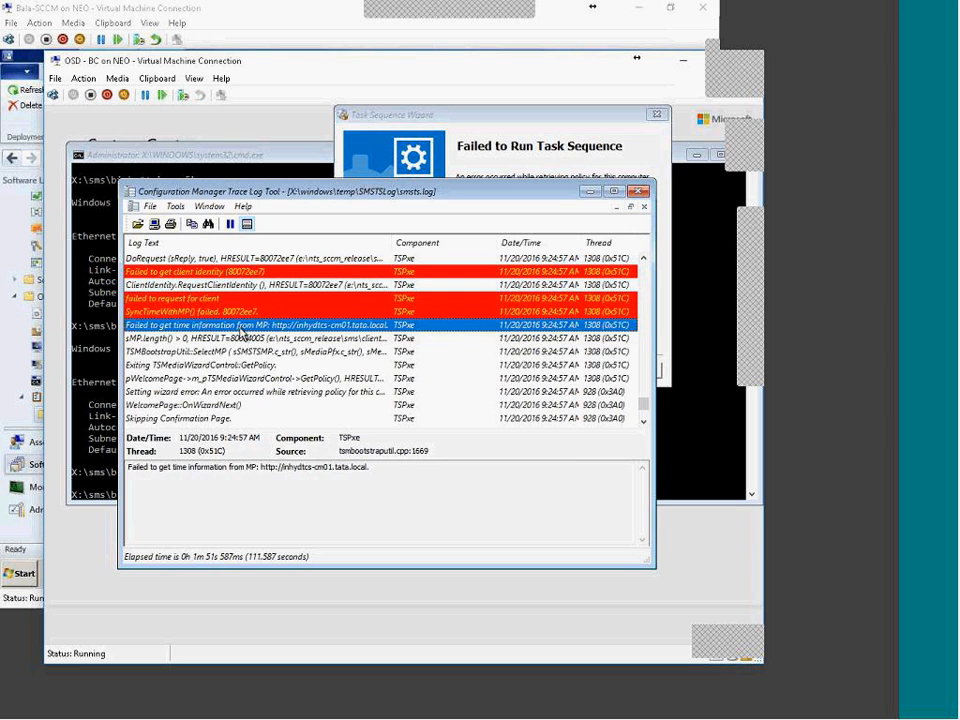
left_click_drag(282, 467, 368, 467)
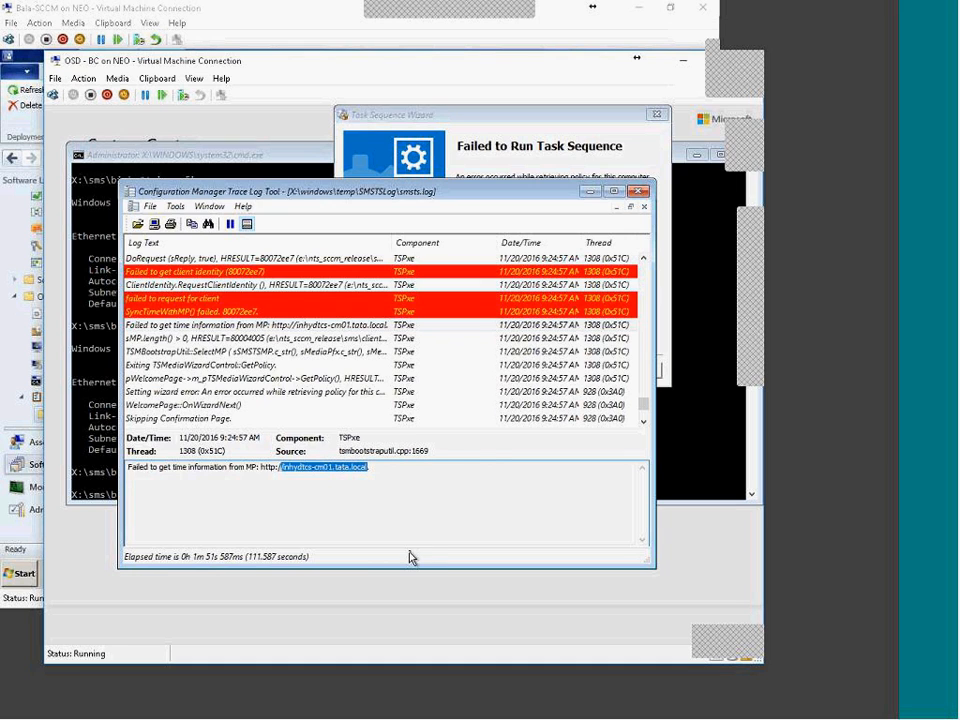
left_click(83, 418)
Step: Relaunch CMTrace and rerun ipconfig on the test machine to check the network address
key("Up")
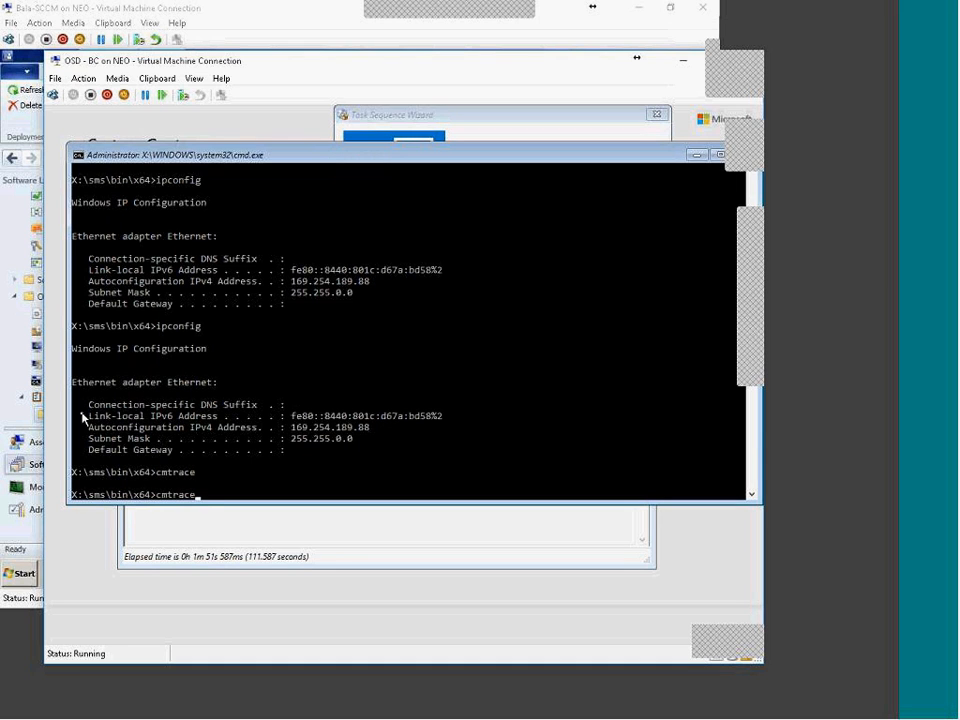
key("Return")
left_click(10, 305)
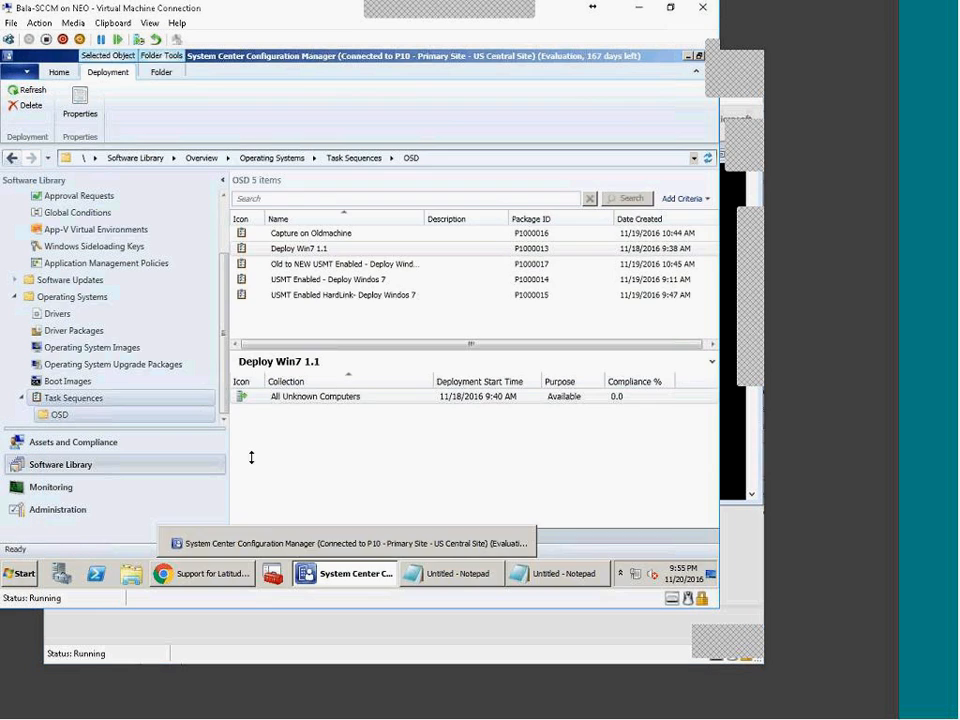
left_click(737, 606)
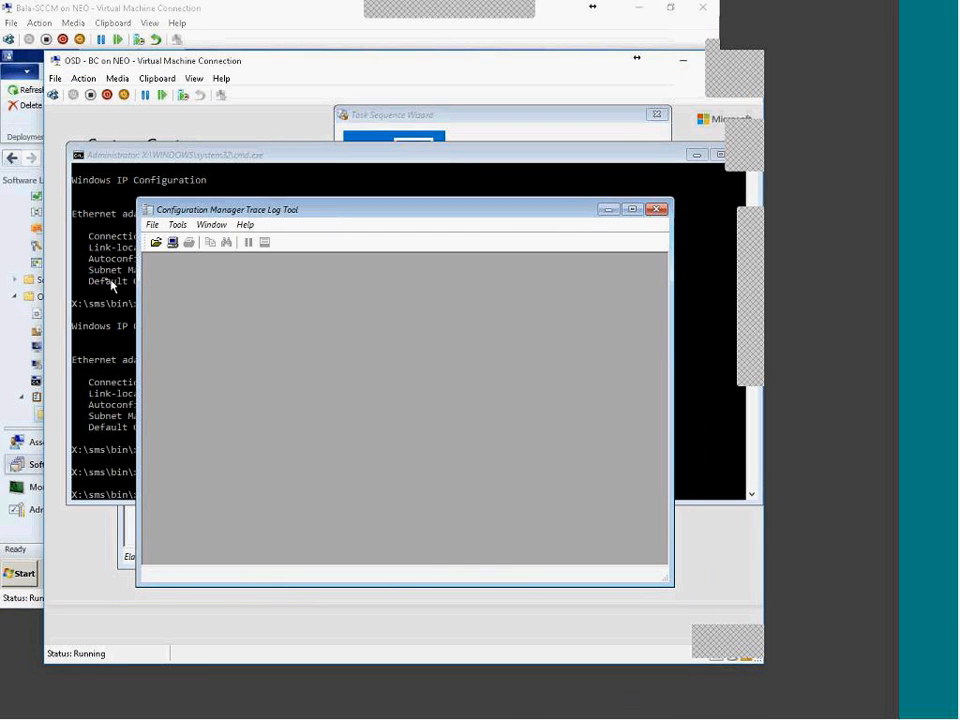
left_click(84, 284)
key("Up")
key("Up")
key("Return")
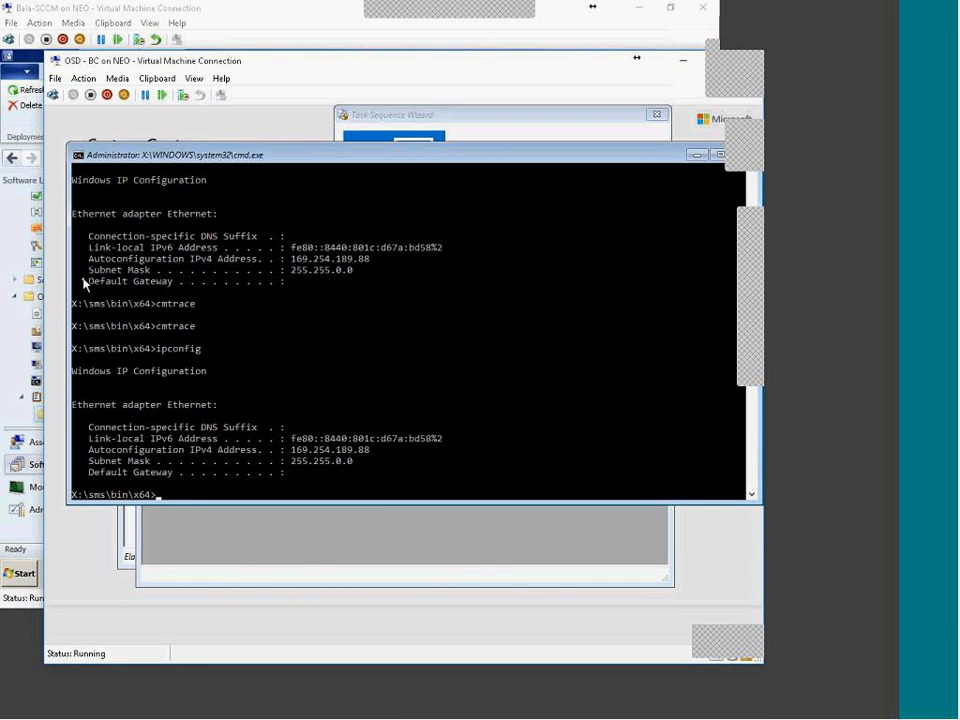
Step: Ping the management point host name, fixing a stray slash; the host cannot be found
right_click(354, 438)
key("Home")
type("ping")
key("Return")
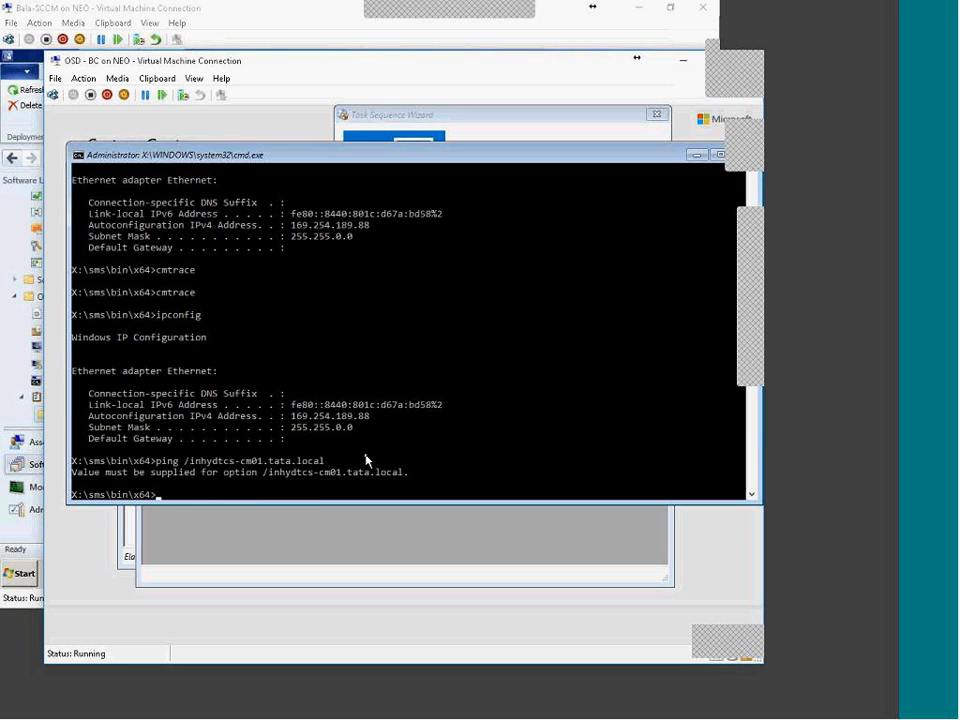
key("Up")
key("Home")
key("Right")
key("Right")
key("Right")
key("Right")
key("Right")
key("Delete")
key("Return")
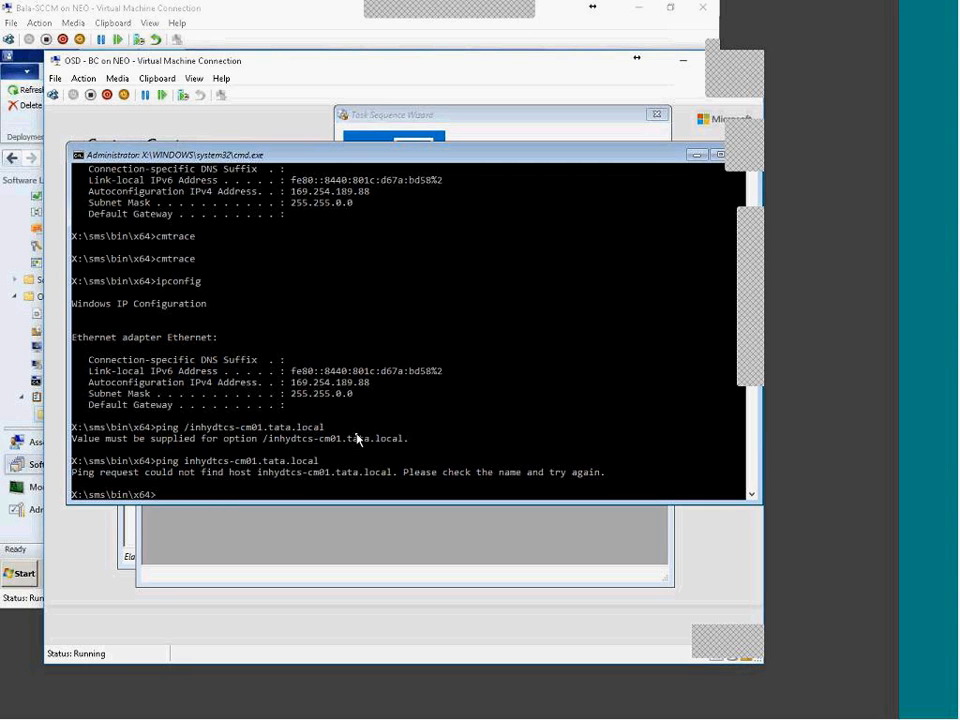
scroll(357, 440, "up", 5)
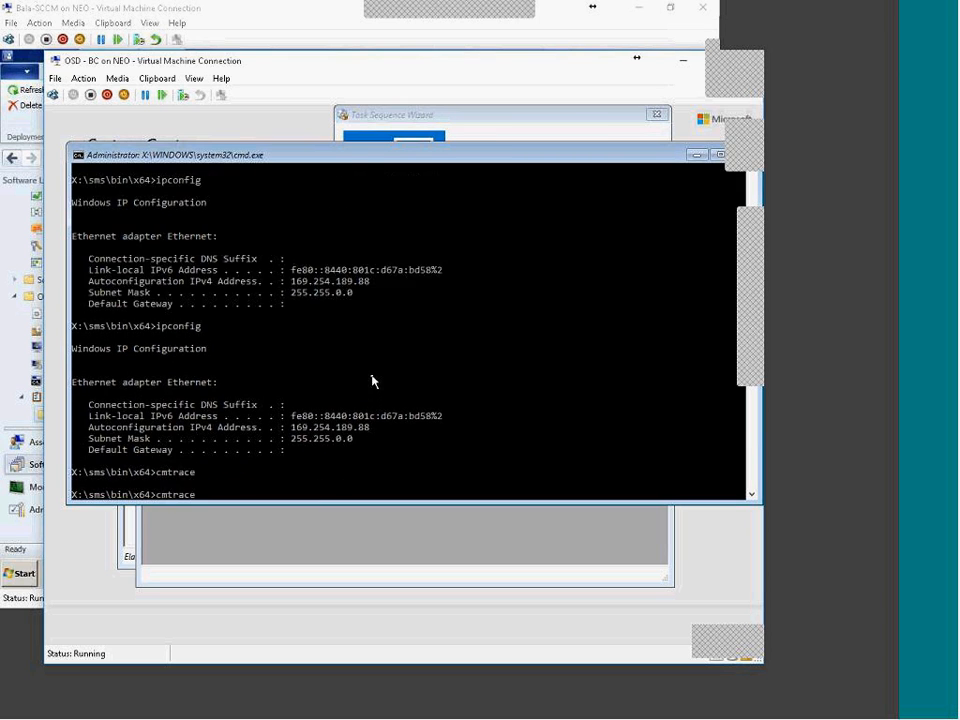
left_click_drag(74, 275, 210, 276)
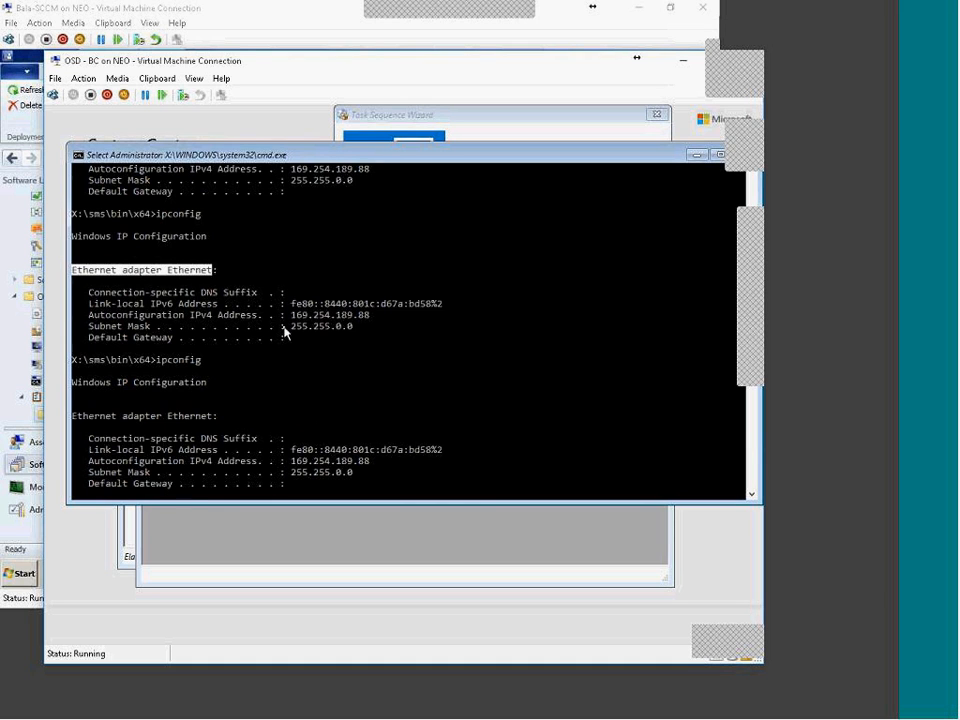
scroll(369, 418, "down", 10)
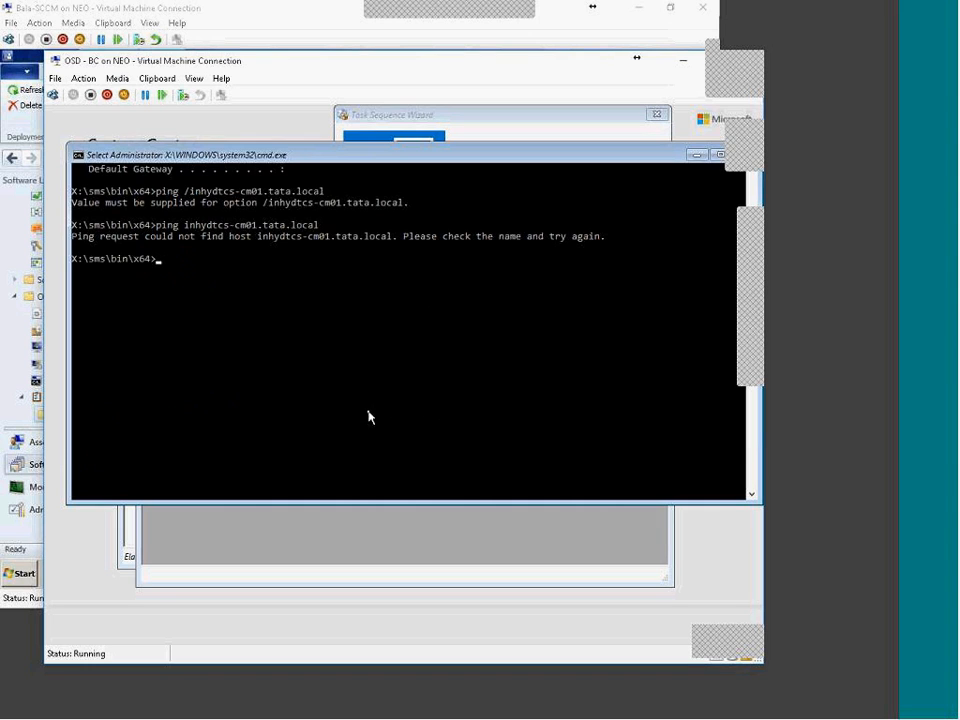
Step: Run diskpart's list disk and inspect Disk 0: online, 127 GB, 0 B free
type("di")
type("skpa")
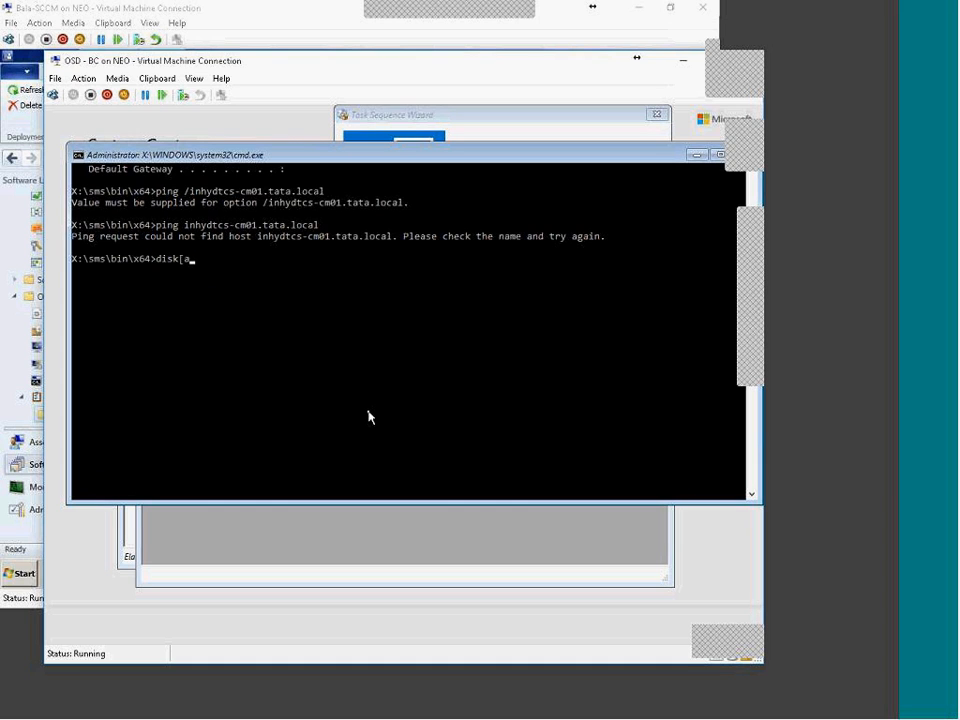
key("BackSpace")
key("BackSpace")
type("part")
key("Return")
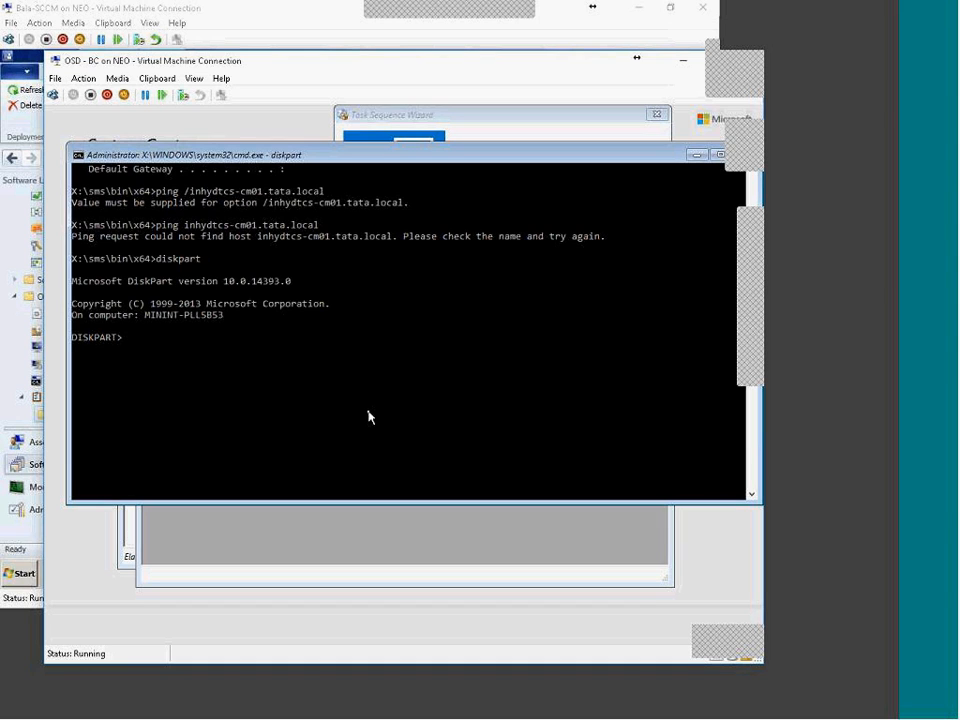
type("list disk")
key("Return")
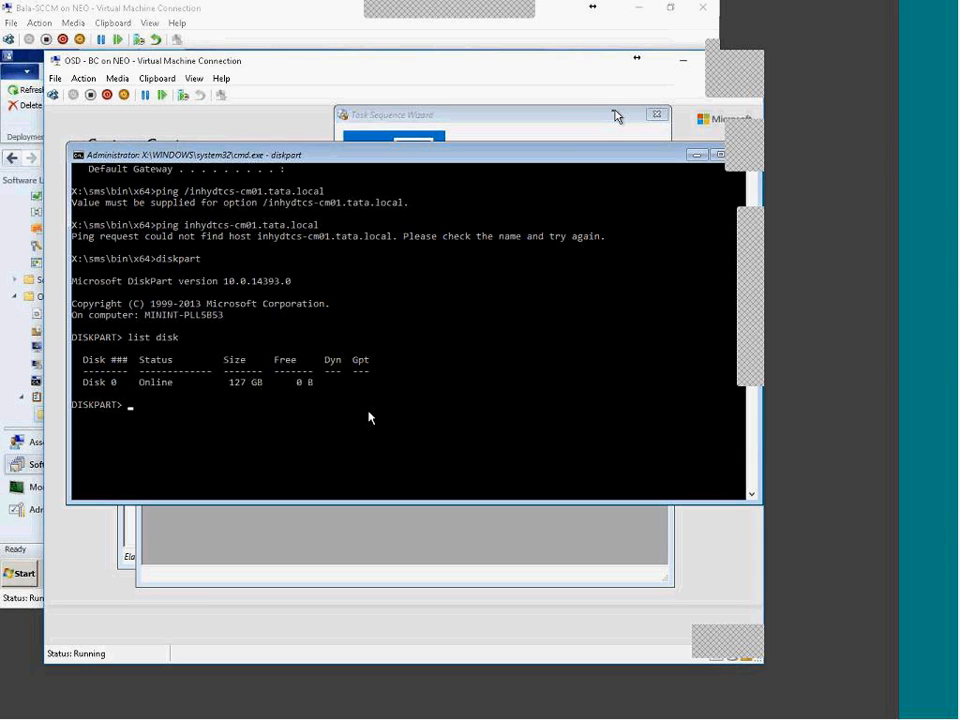
left_click_drag(84, 392, 311, 386)
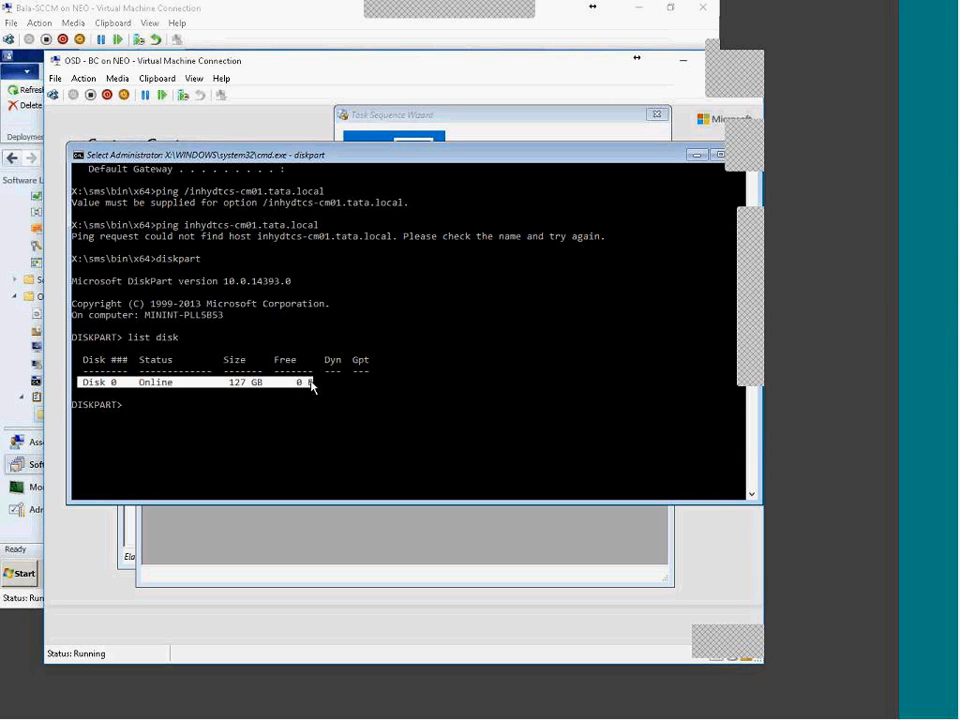
left_click_drag(229, 386, 268, 387)
left_click(180, 437)
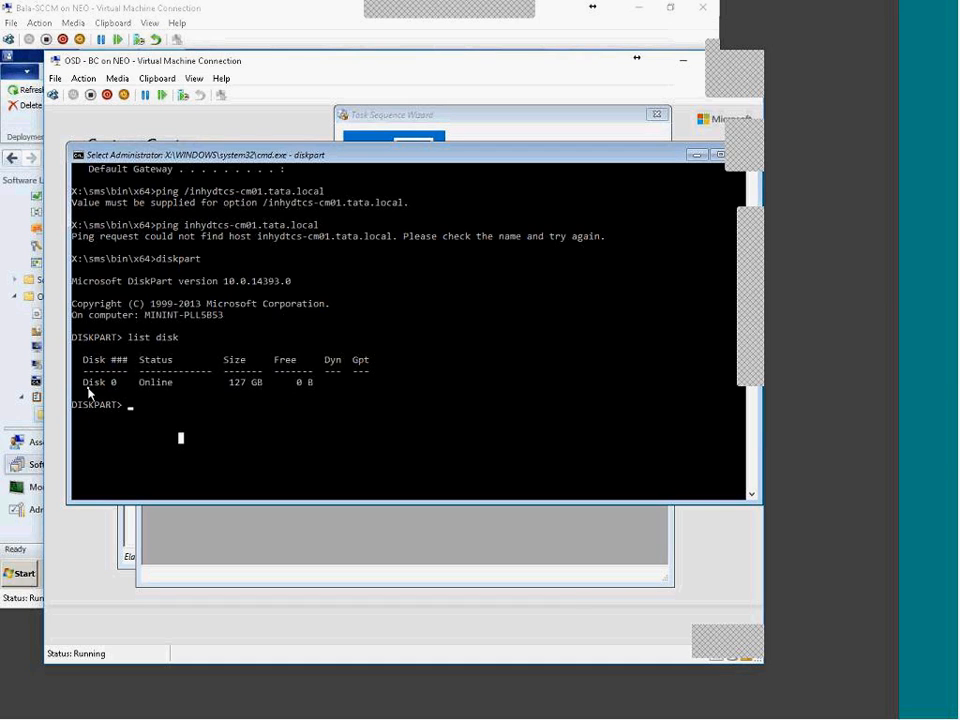
left_click_drag(86, 390, 367, 387)
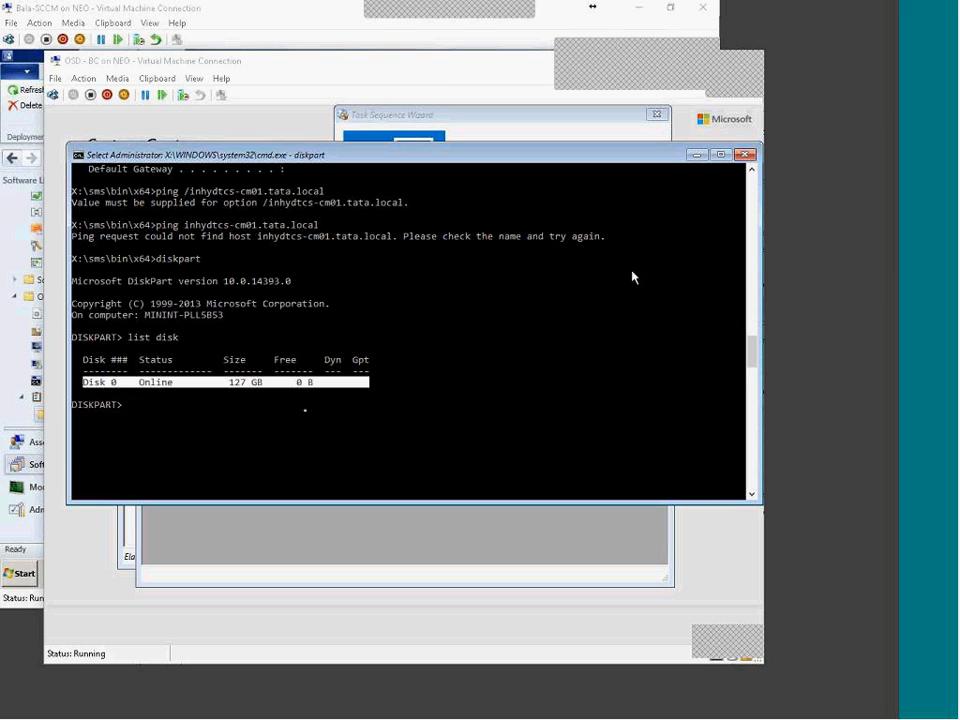
left_click(315, 371)
left_click(299, 558)
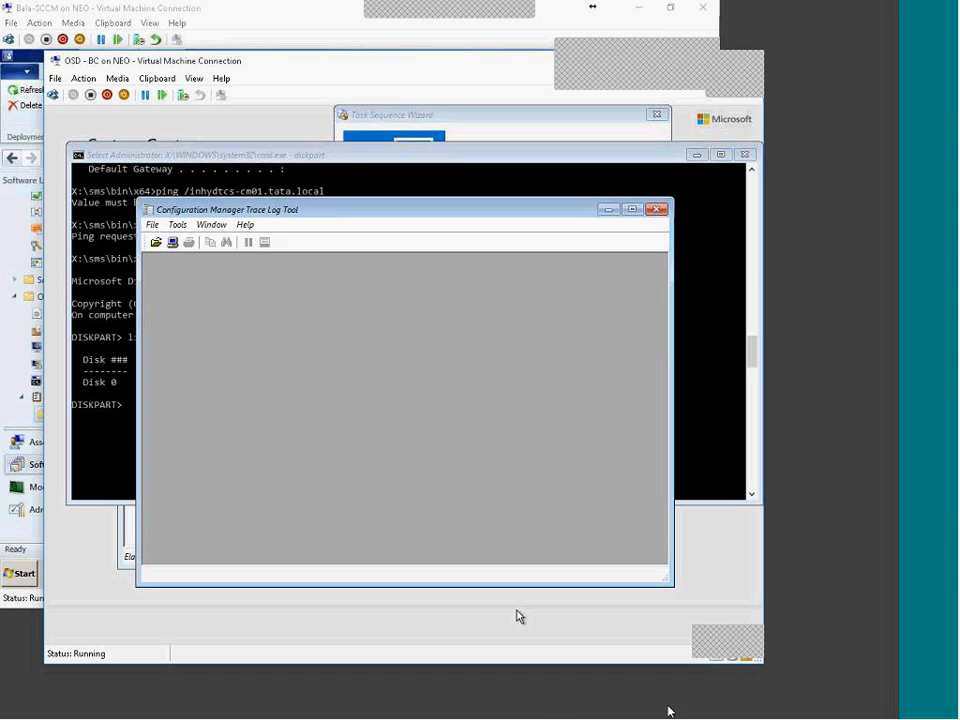
Step: Filter the Dell Latitude E6500 driver list to Serial ATA and expand its files
left_click(678, 707)
left_click(230, 575)
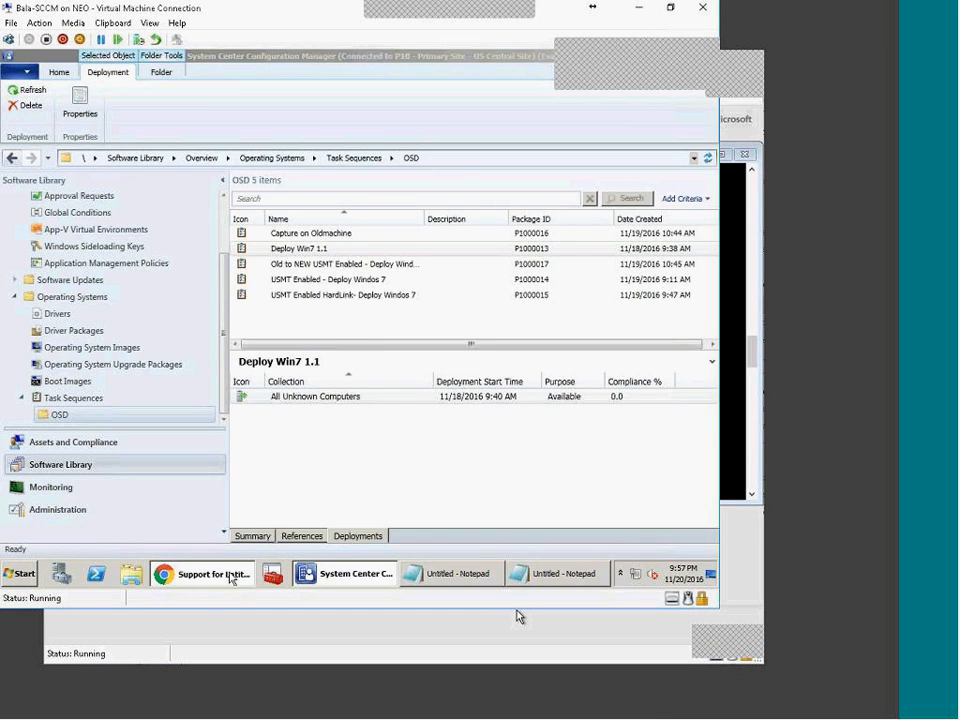
scroll(124, 432, "up", 10)
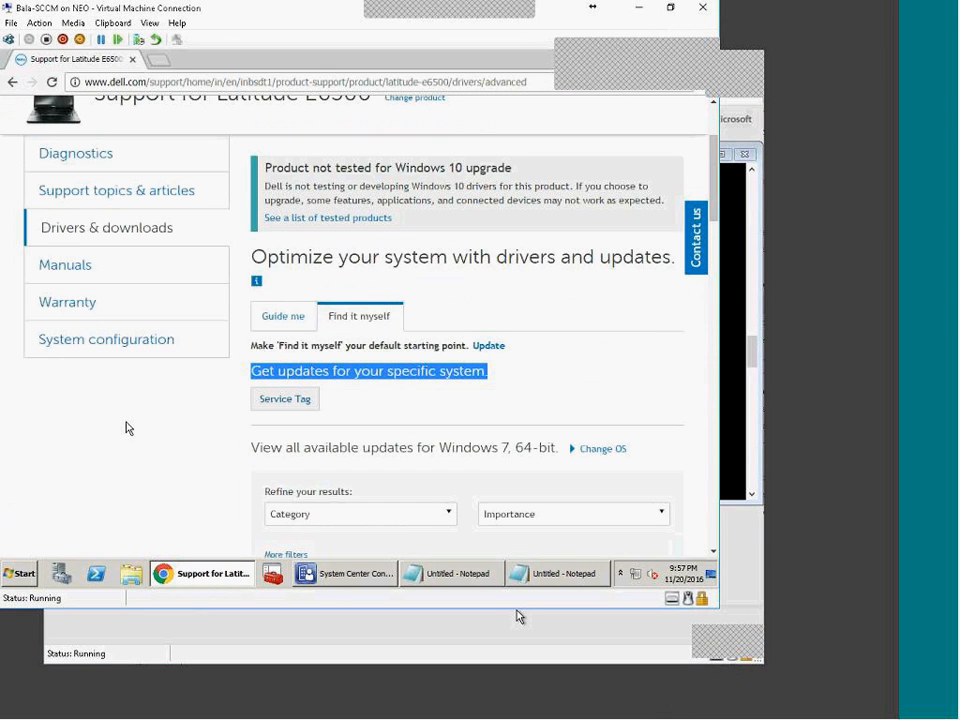
scroll(127, 428, "down", 5)
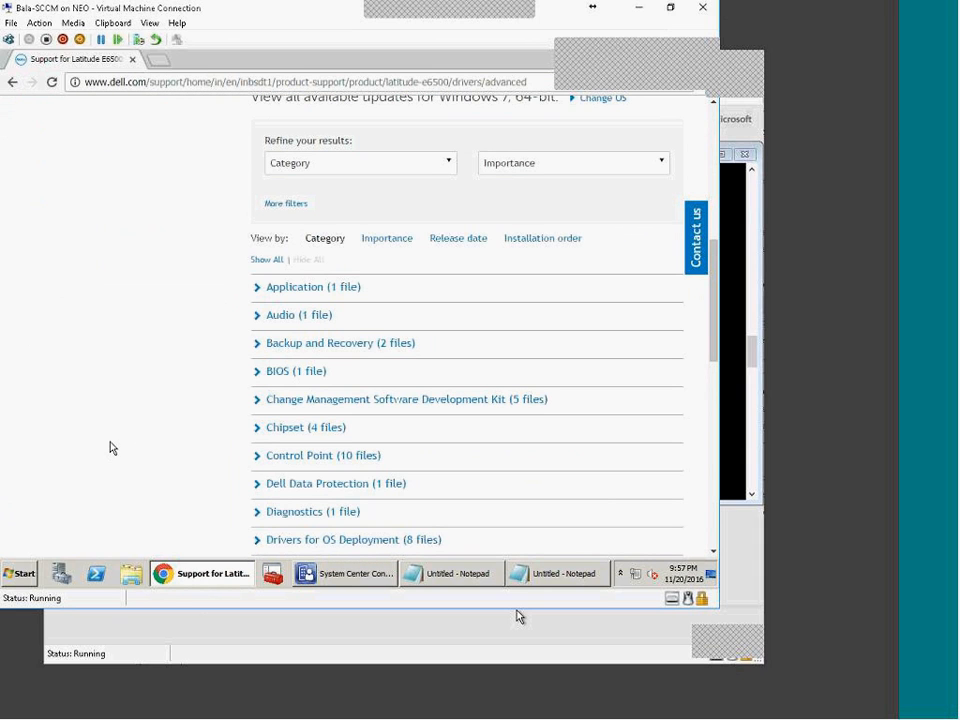
left_click(452, 166)
left_click_drag(448, 228, 430, 316)
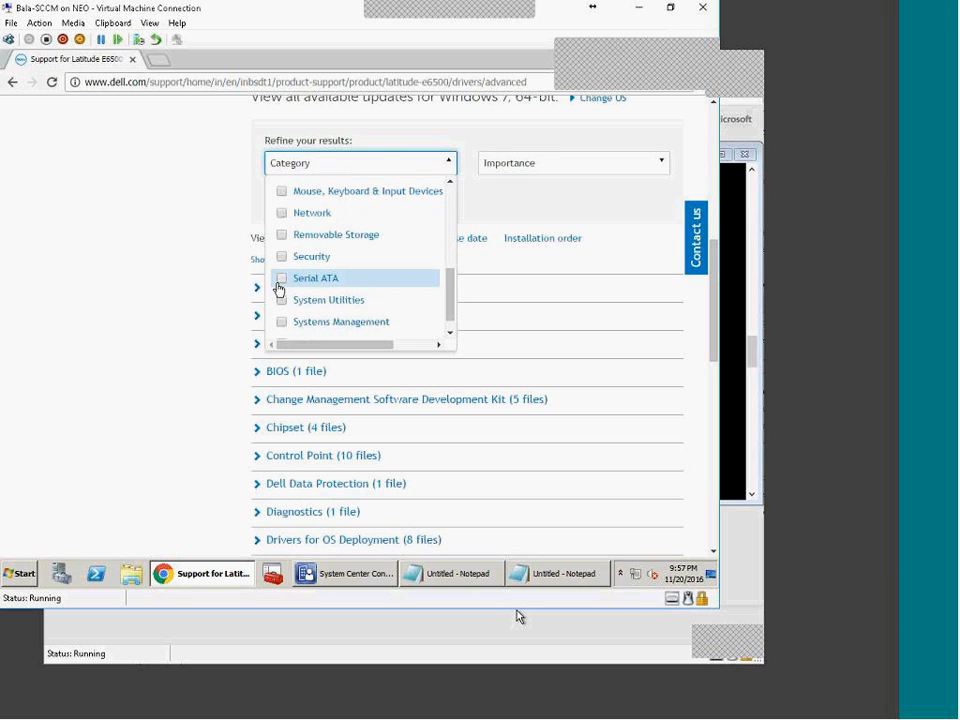
left_click(279, 285)
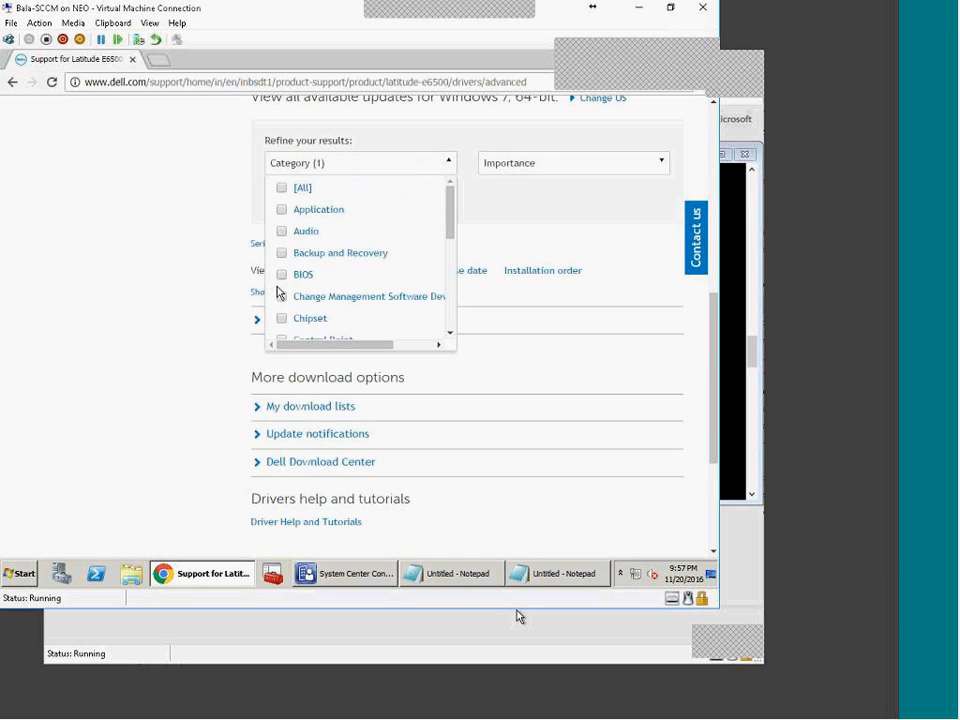
left_click(150, 394)
left_click(257, 322)
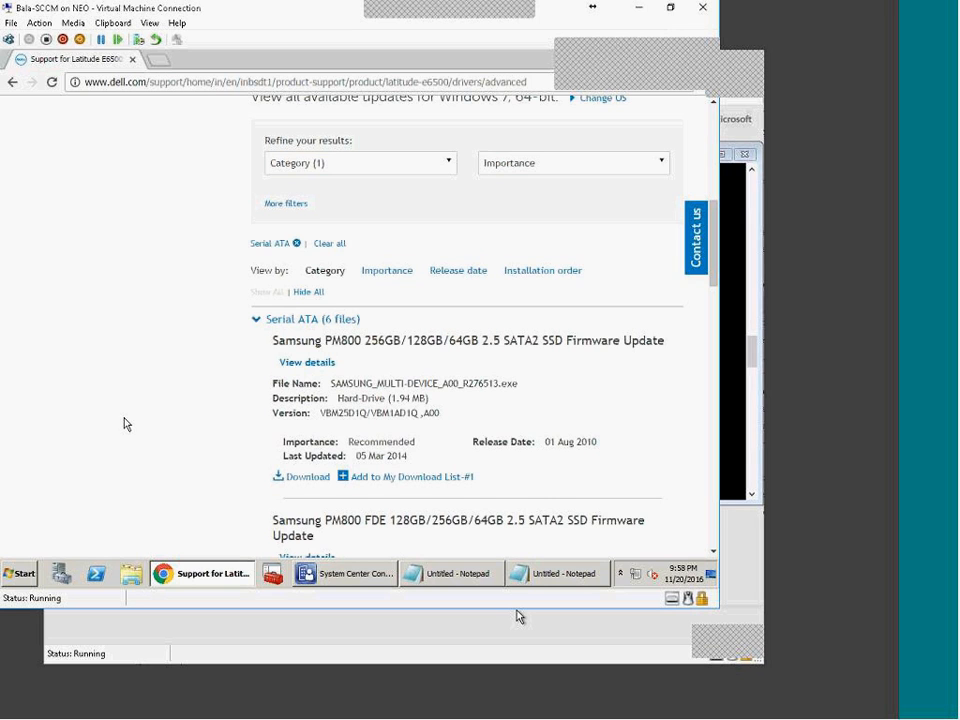
Step: Add Network to the category filter and expand its 7 Intel LAN driver files
scroll(127, 423, "down", 10)
scroll(242, 392, "up", 10)
scroll(255, 483, "down", 1)
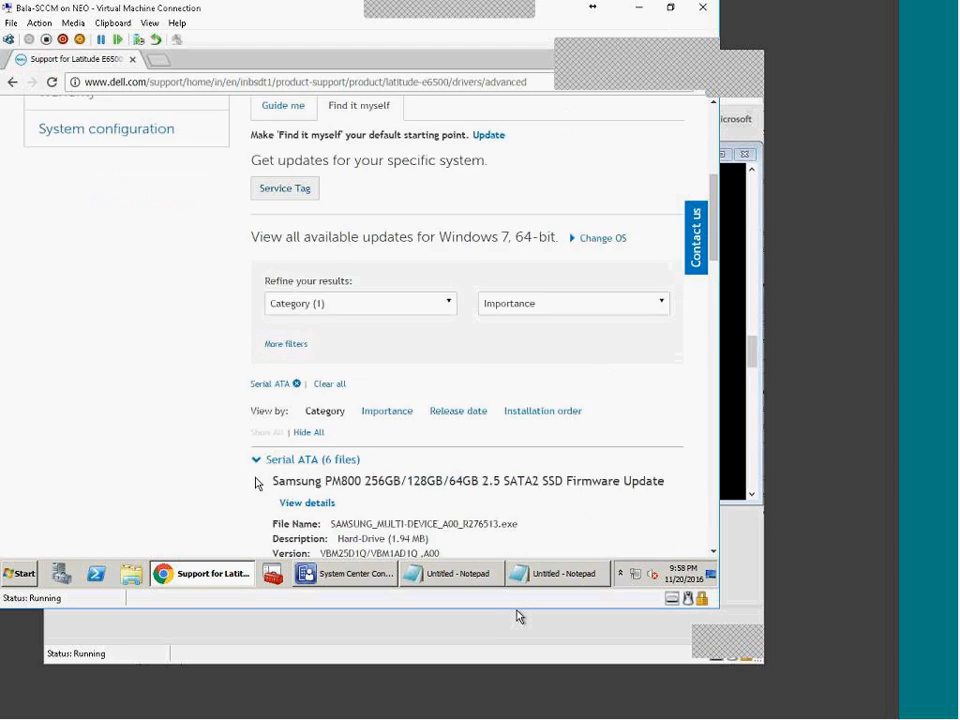
scroll(255, 483, "down", 1)
left_click(452, 234)
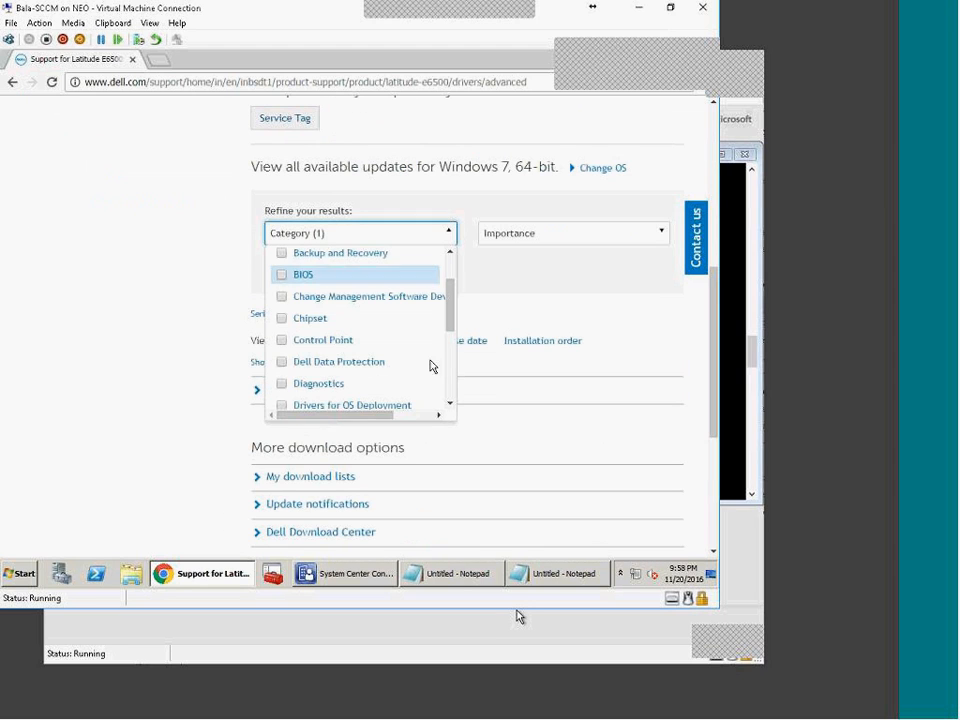
scroll(432, 366, "down", 3)
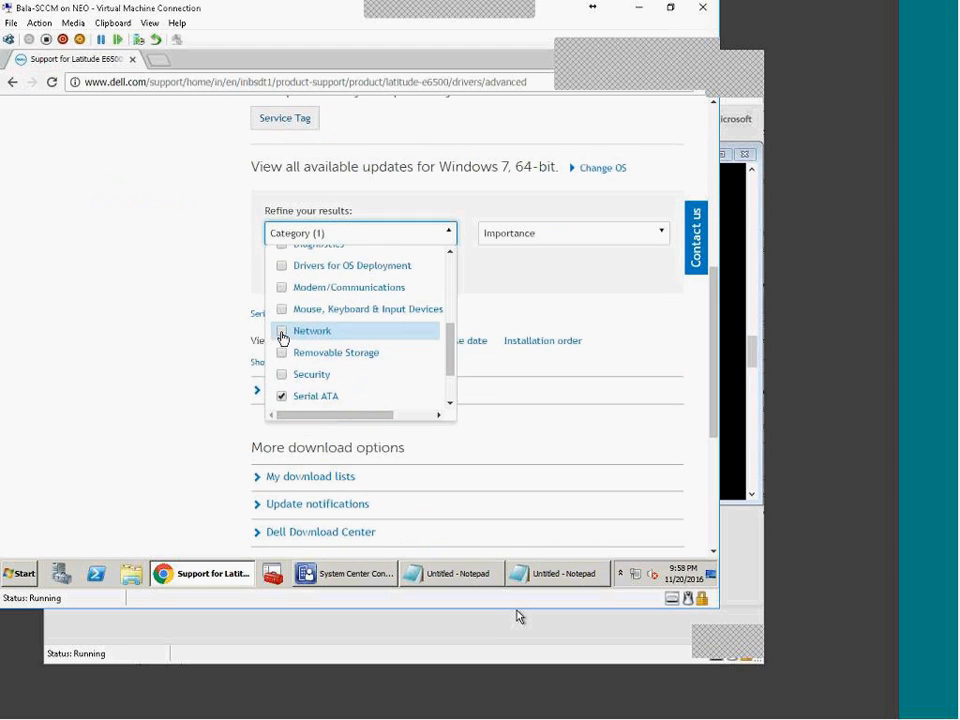
left_click(282, 339)
left_click(186, 422)
scroll(186, 422, "down", 3)
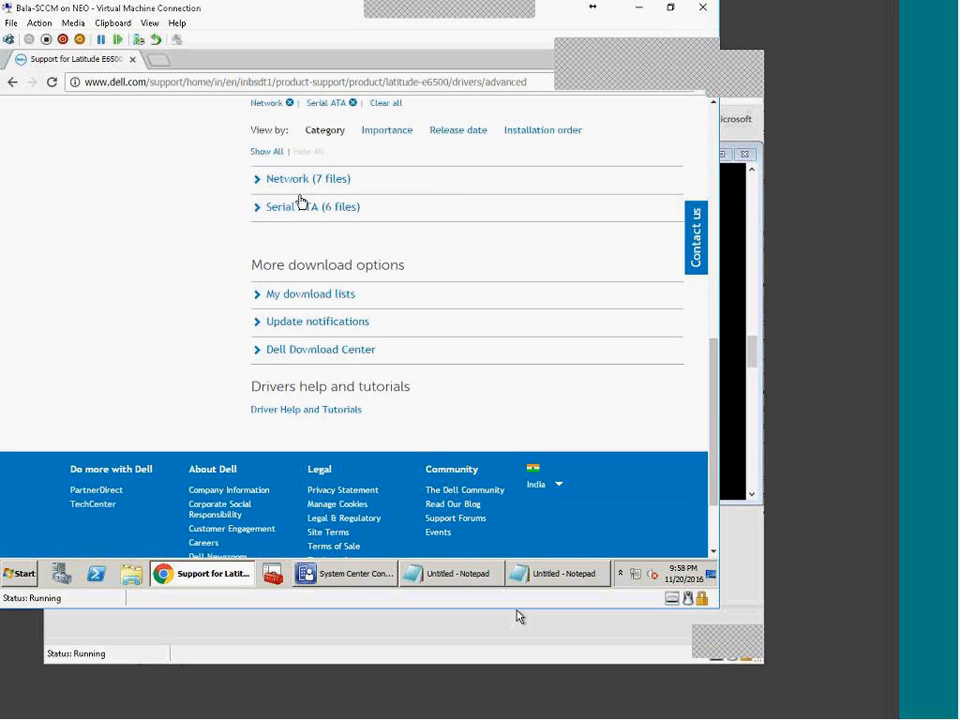
left_click(262, 181)
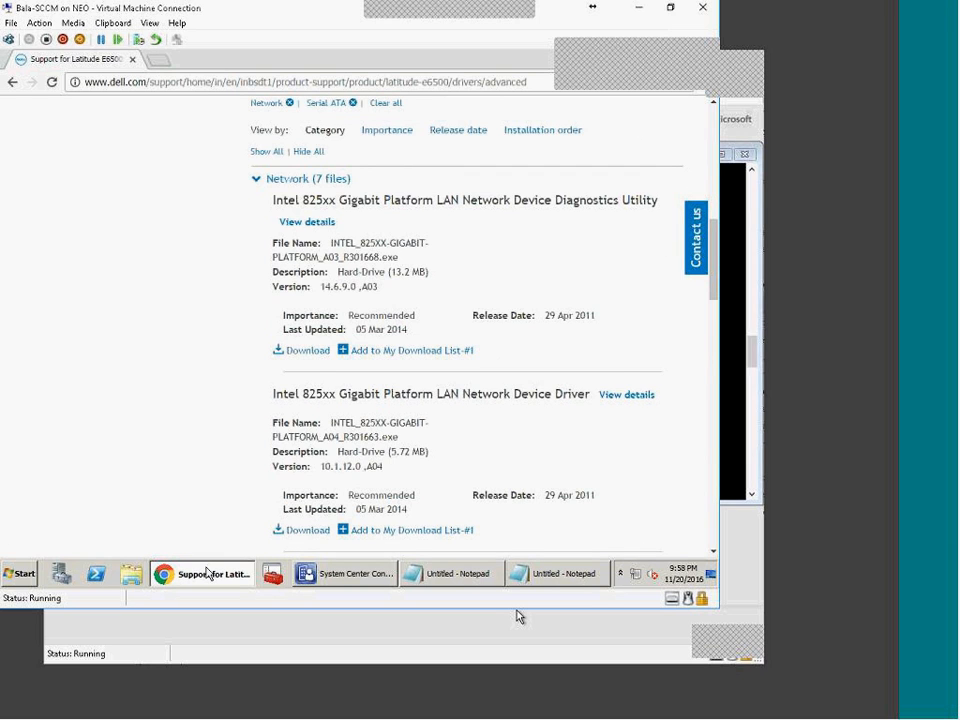
left_click(207, 573)
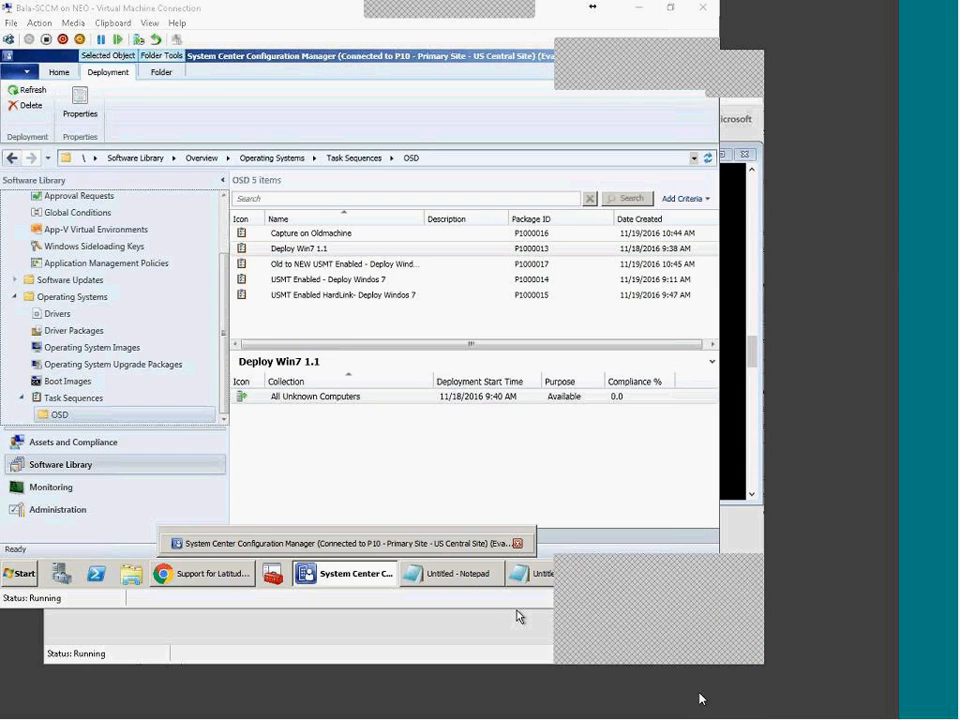
left_click(517, 617)
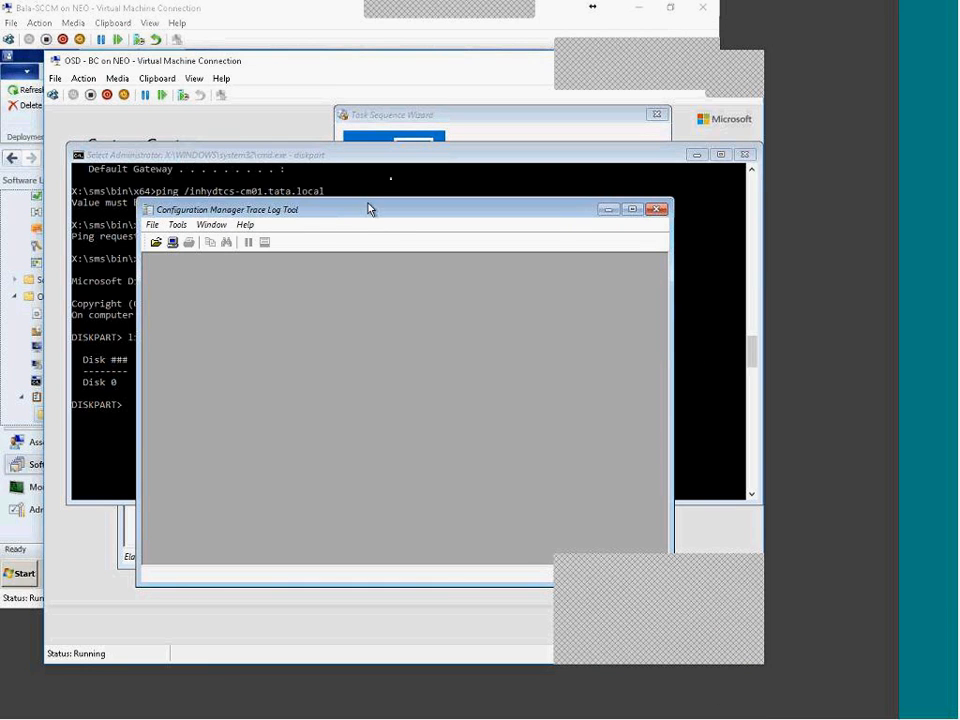
left_click(397, 172)
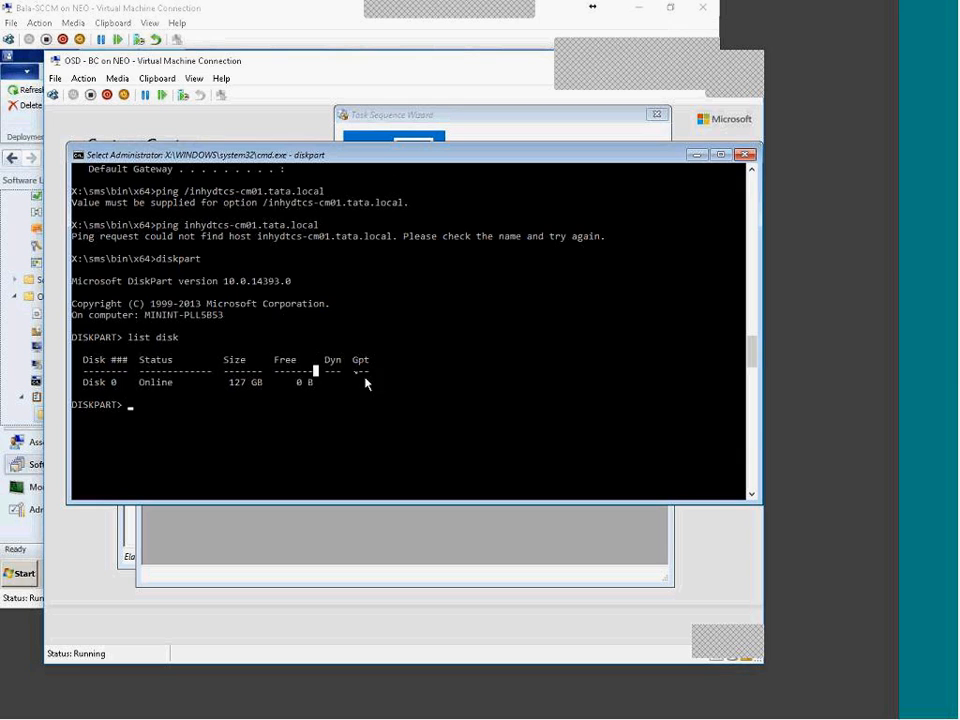
left_click_drag(346, 318, 397, 391)
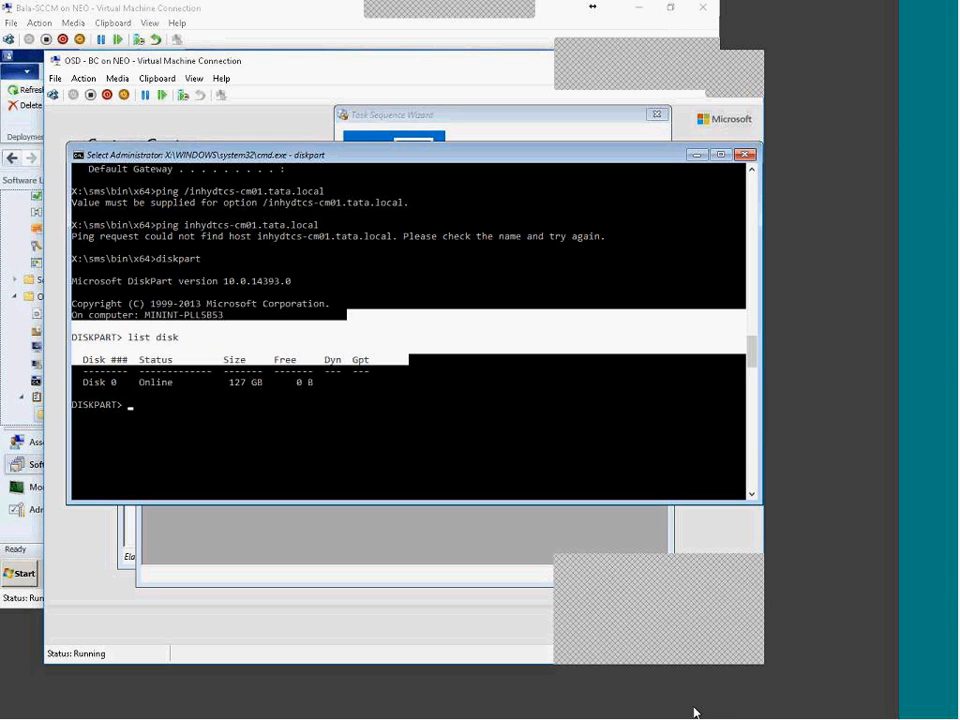
left_click(562, 633)
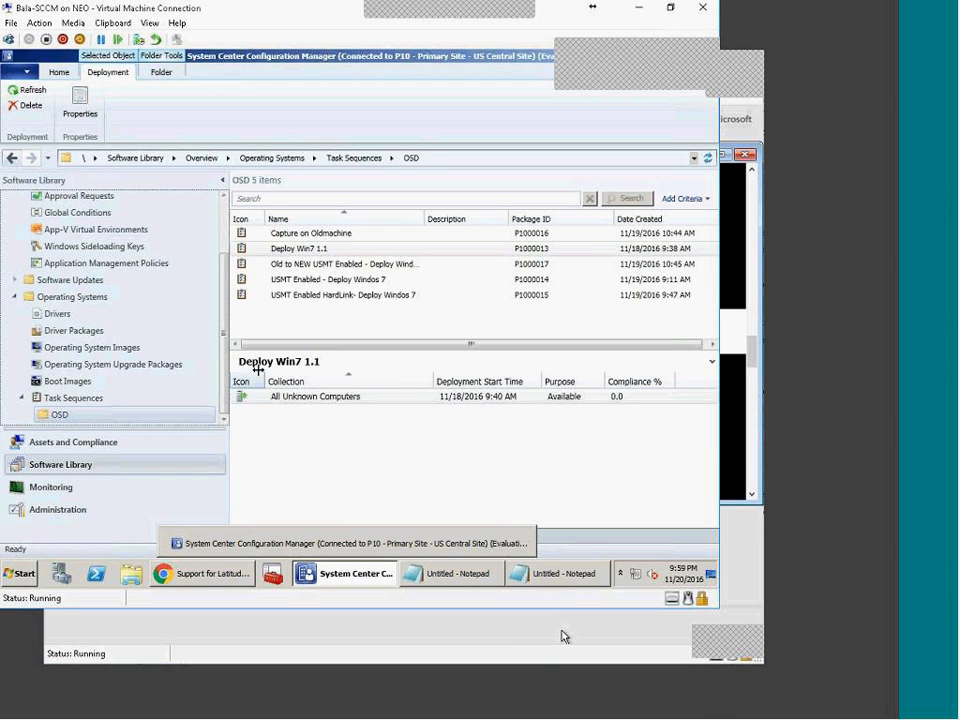
Step: Review Boot Image X64's Images tab (OS version, Description) and cancel without changes
left_click(62, 388)
left_click(326, 266)
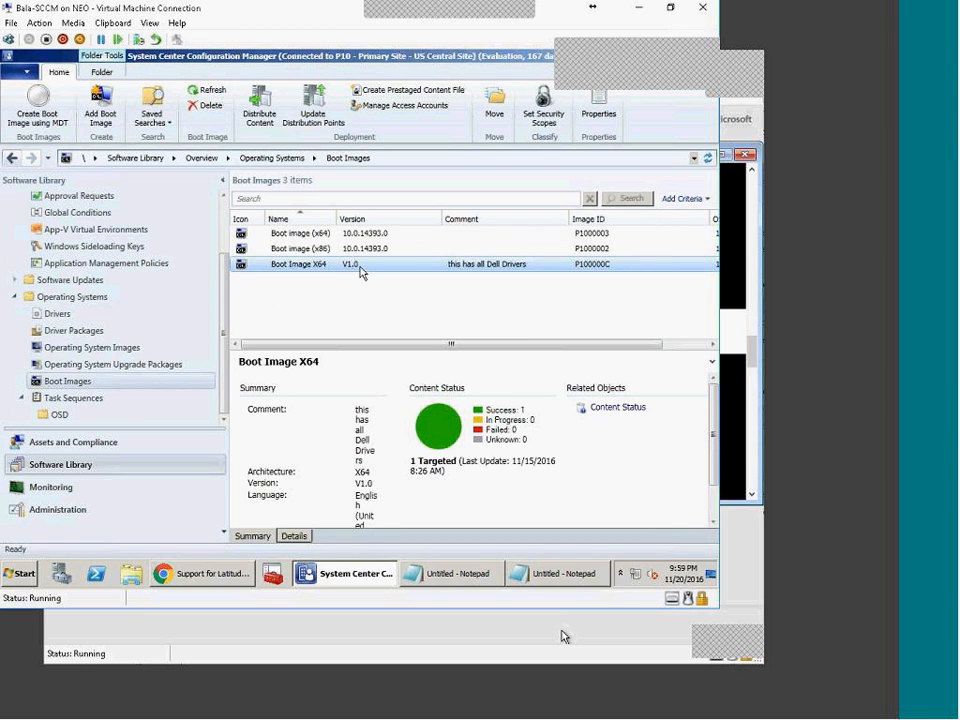
right_click(348, 268)
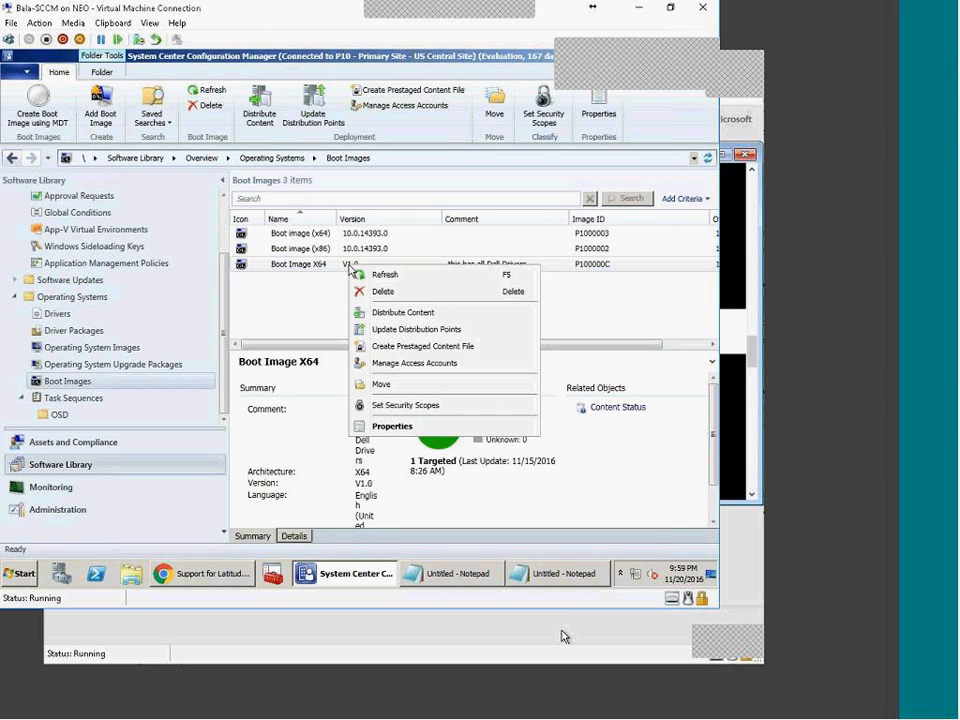
left_click(394, 427)
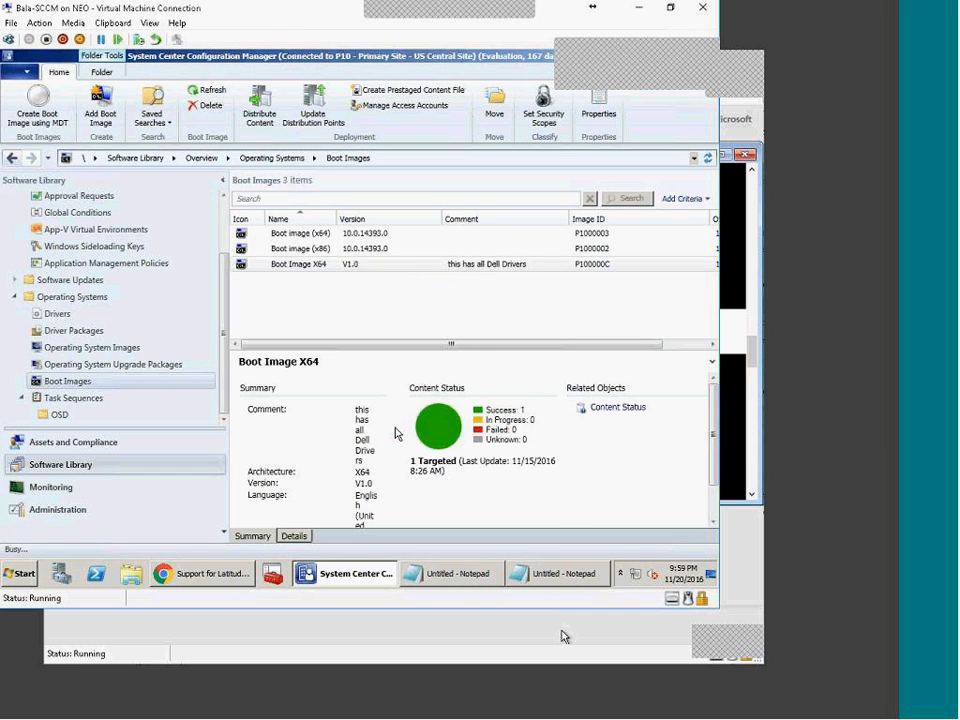
left_click(217, 134)
left_click(279, 188)
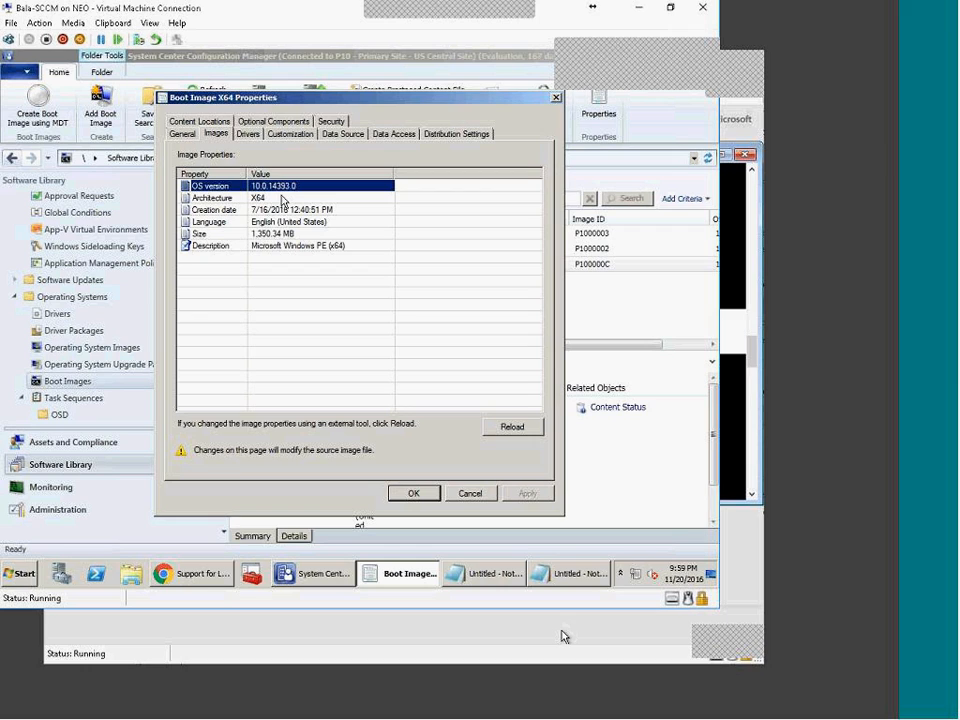
left_click(258, 248)
left_click(258, 248)
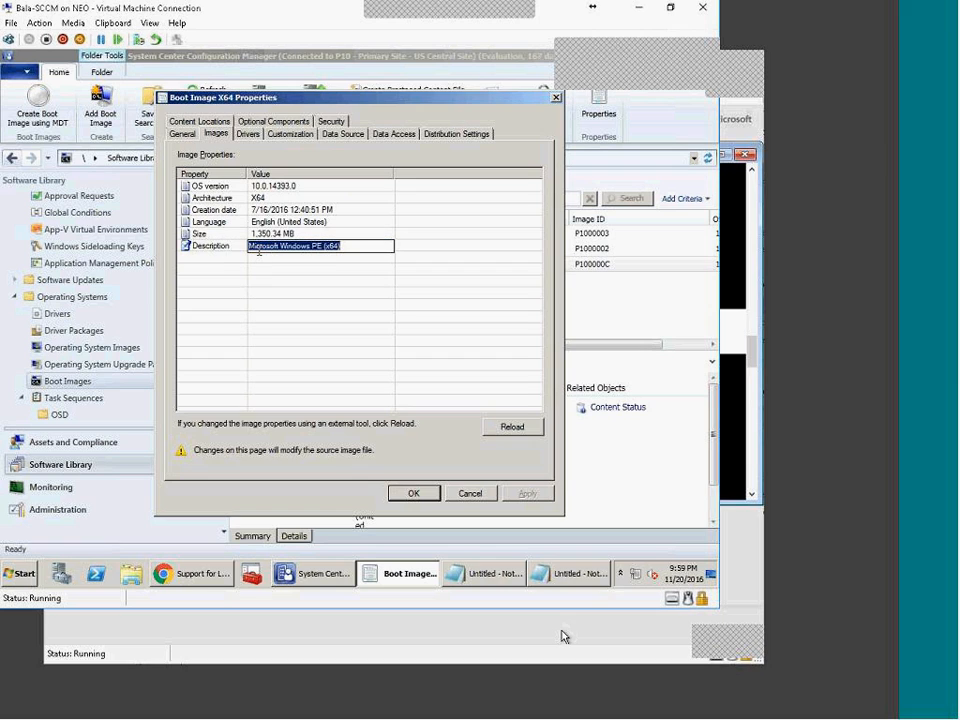
left_click(277, 182)
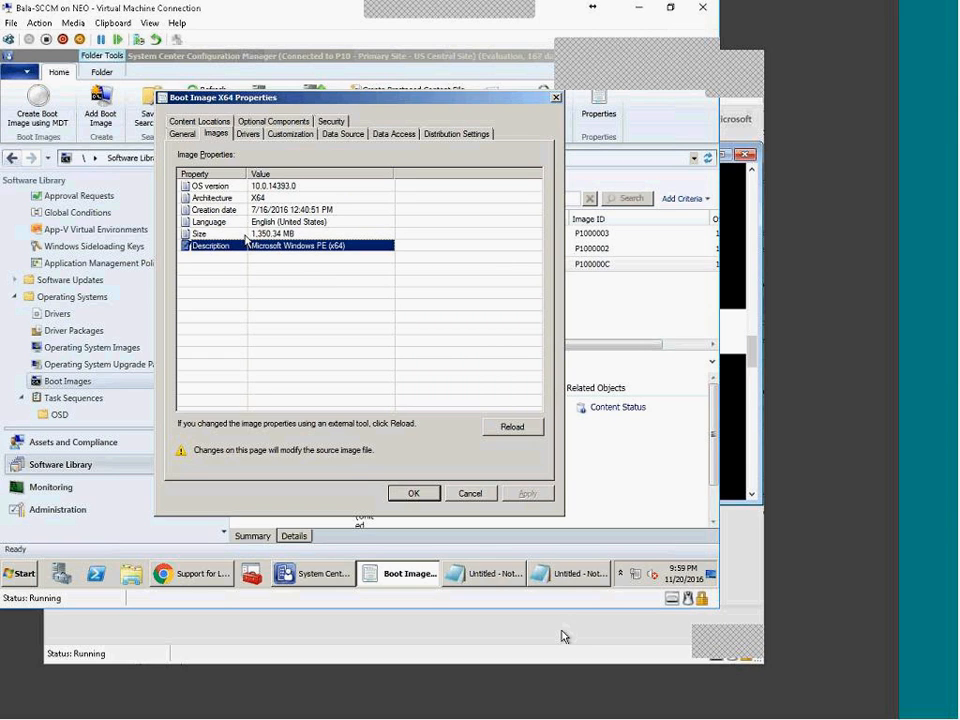
left_click(262, 187)
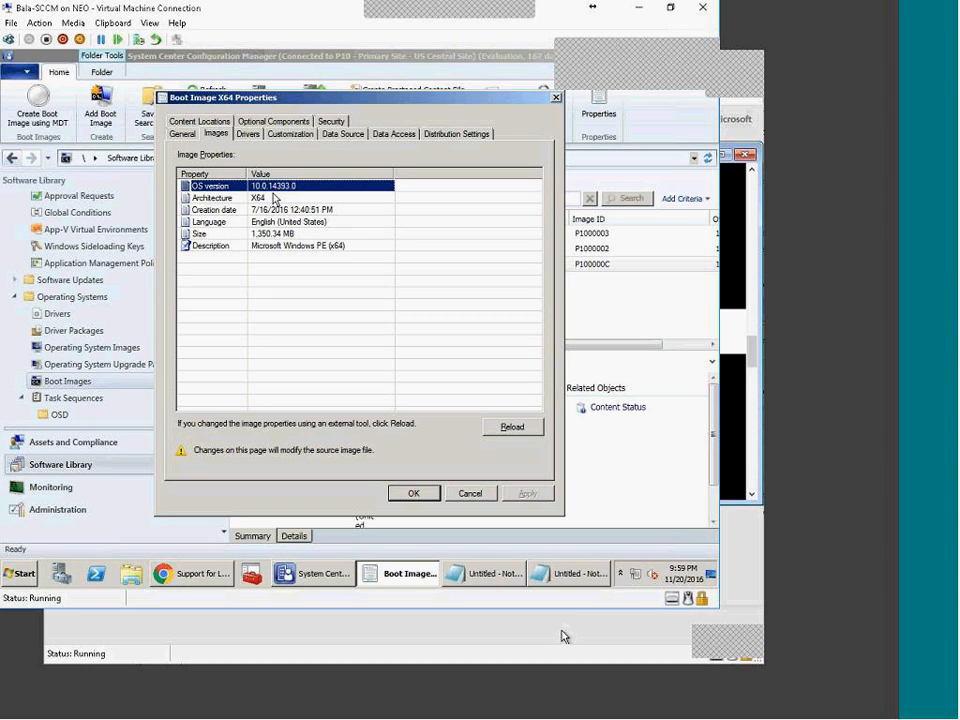
left_click(468, 493)
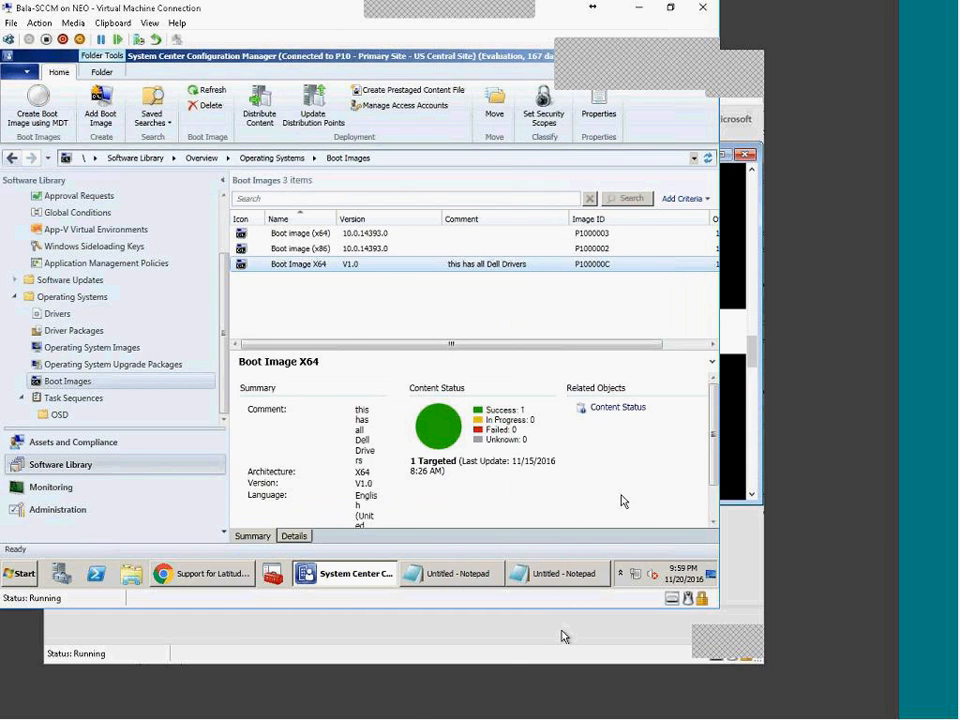
left_click(563, 636)
left_click_drag(391, 320, 431, 457)
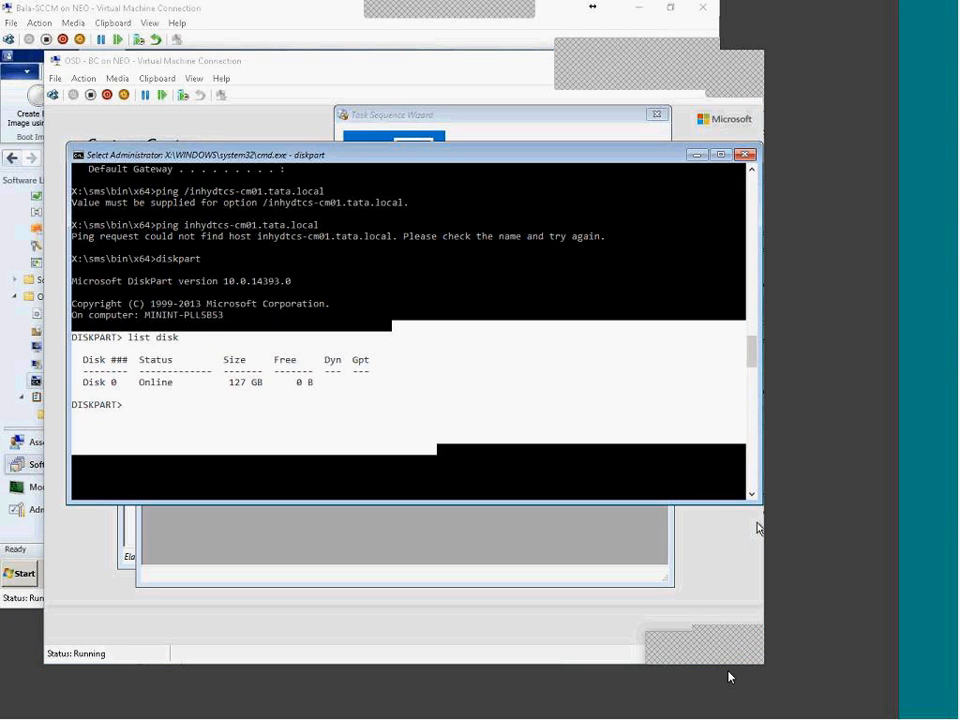
left_click(531, 575)
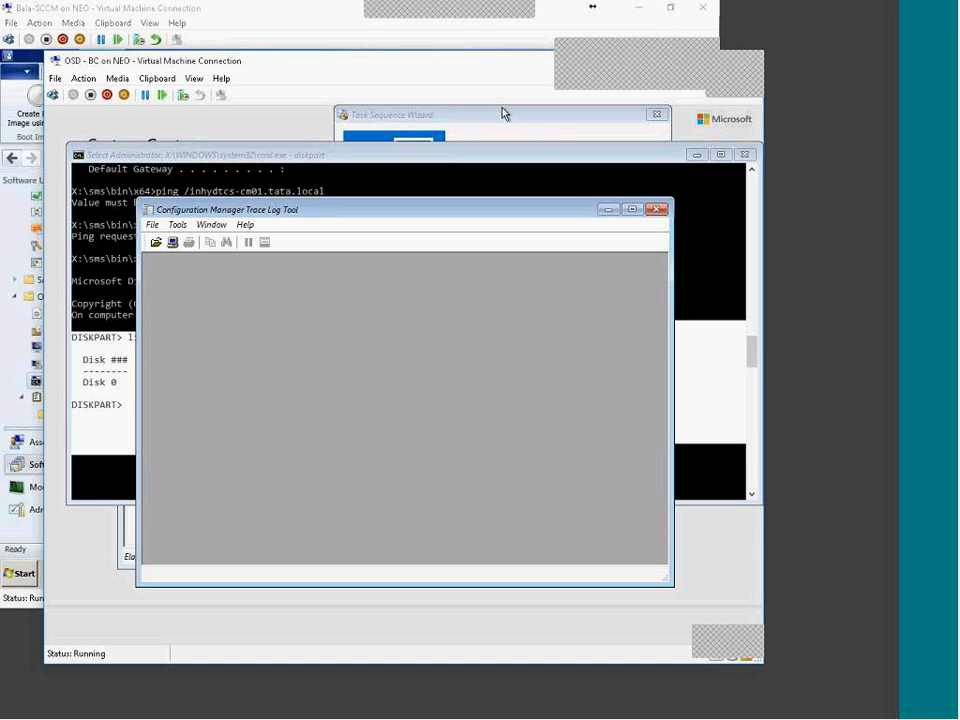
left_click(686, 708)
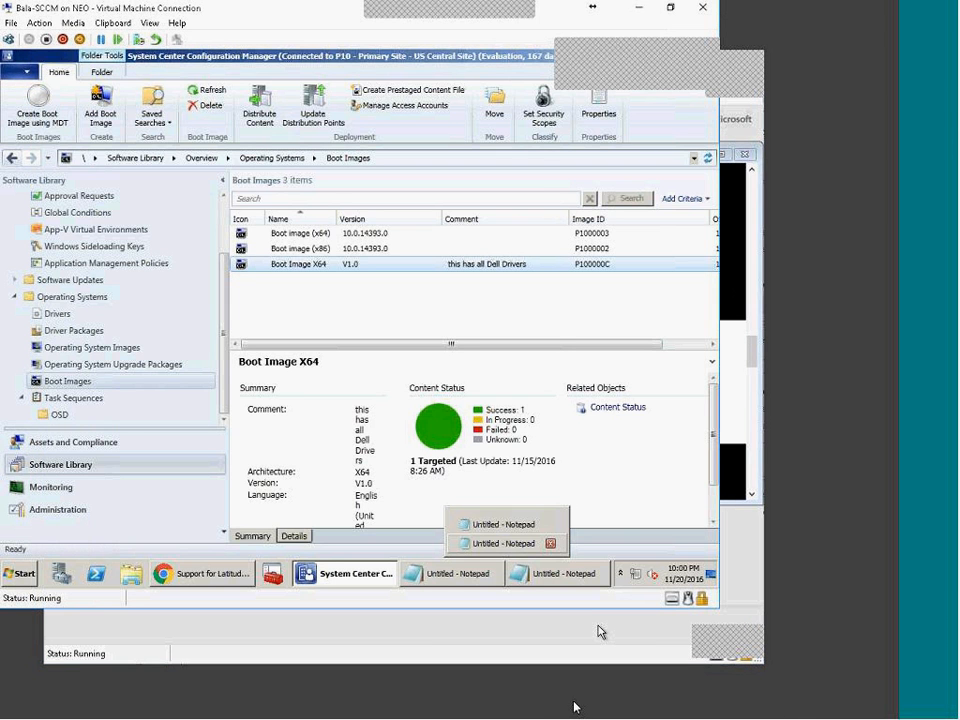
Step: Return to the Dell Latitude E6500 drivers page and show its operating system choices
left_click(231, 578)
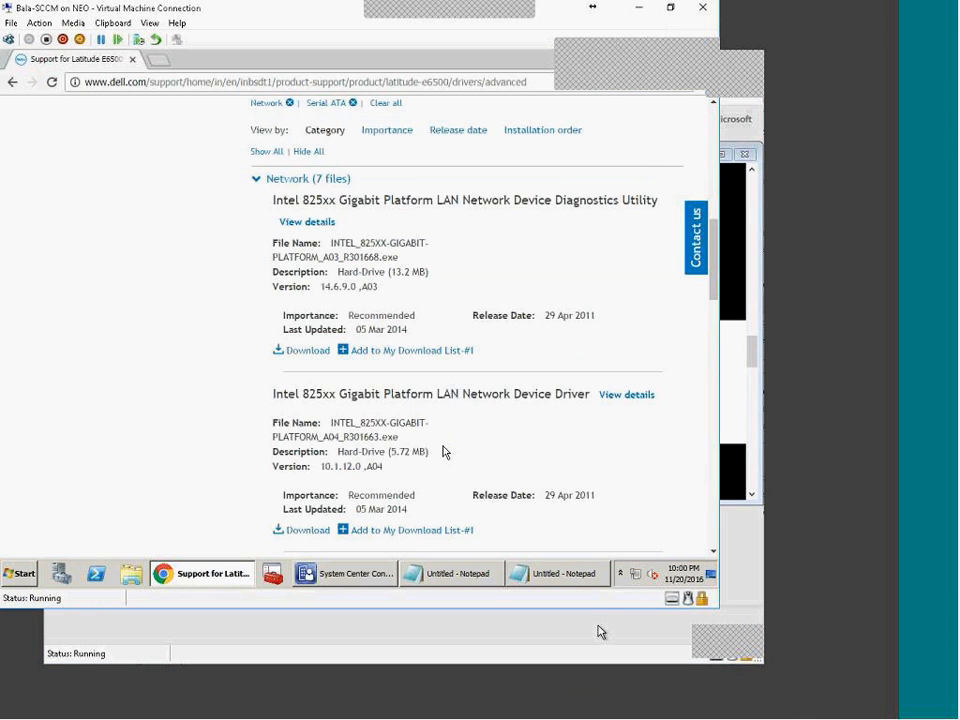
scroll(445, 452, "up", 3)
scroll(443, 450, "down", 1)
scroll(441, 253, "up", 2)
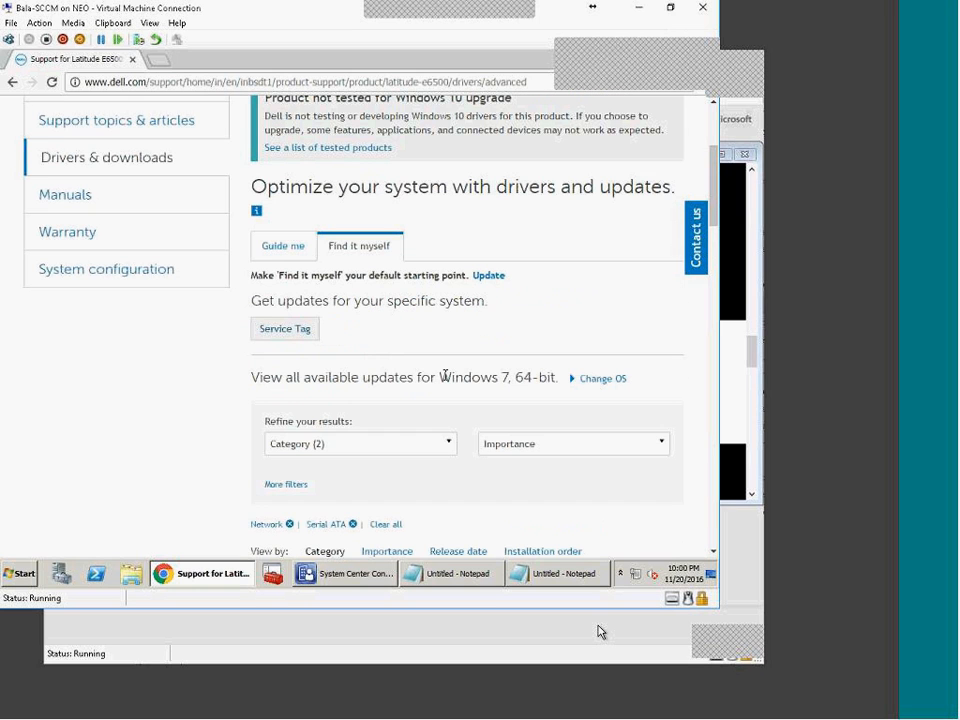
left_click(573, 379)
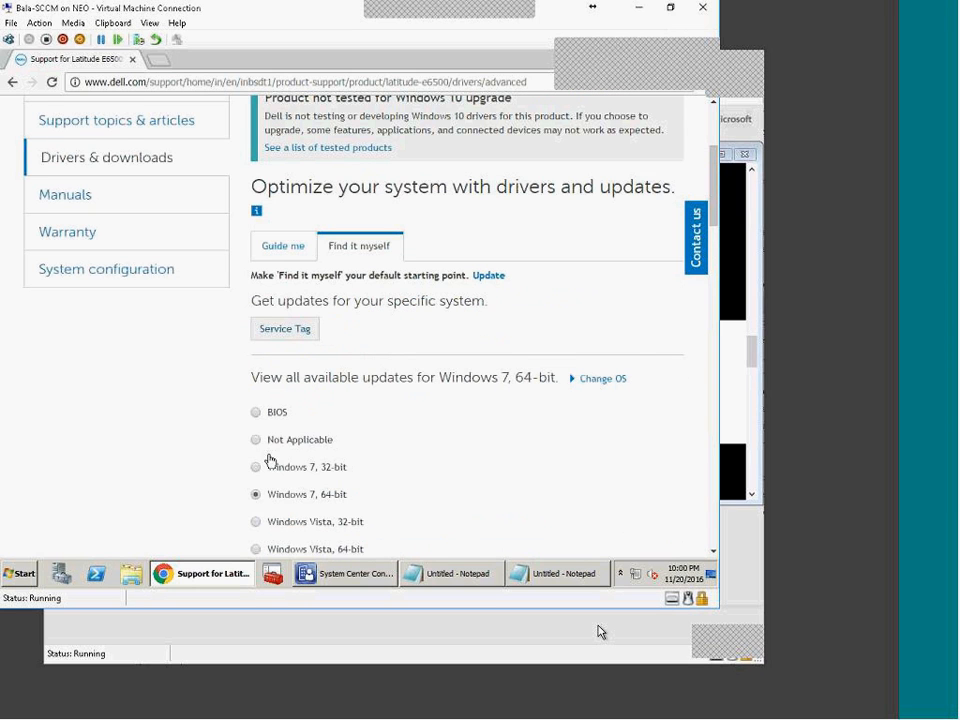
scroll(506, 500, "down", 2)
scroll(444, 450, "down", 2)
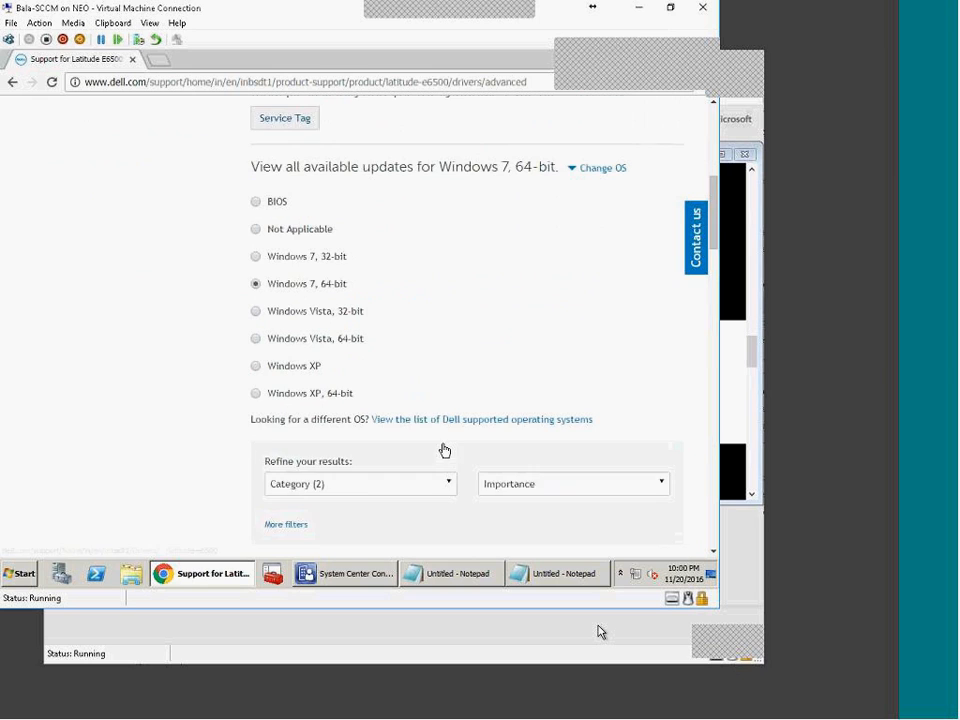
scroll(475, 444, "up", 2)
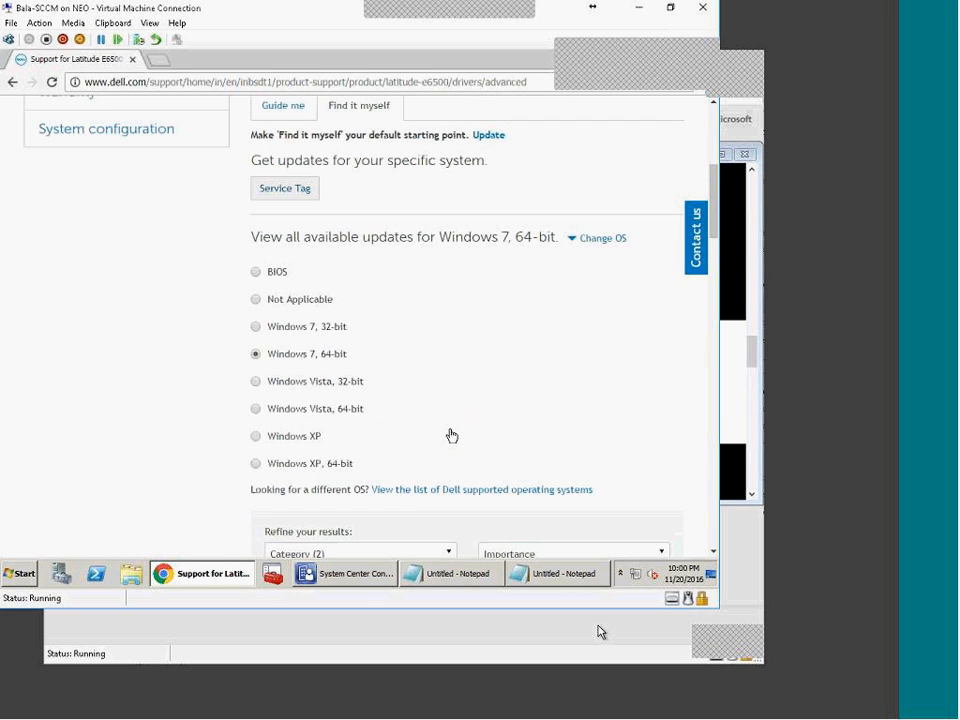
scroll(505, 423, "down", 4)
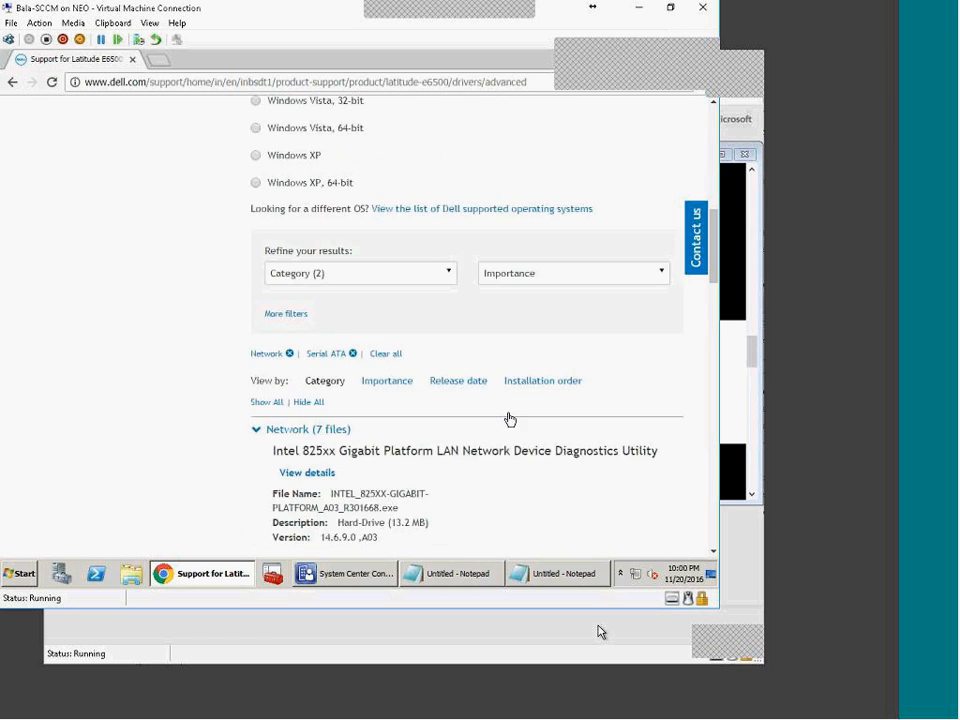
scroll(509, 419, "down", 4)
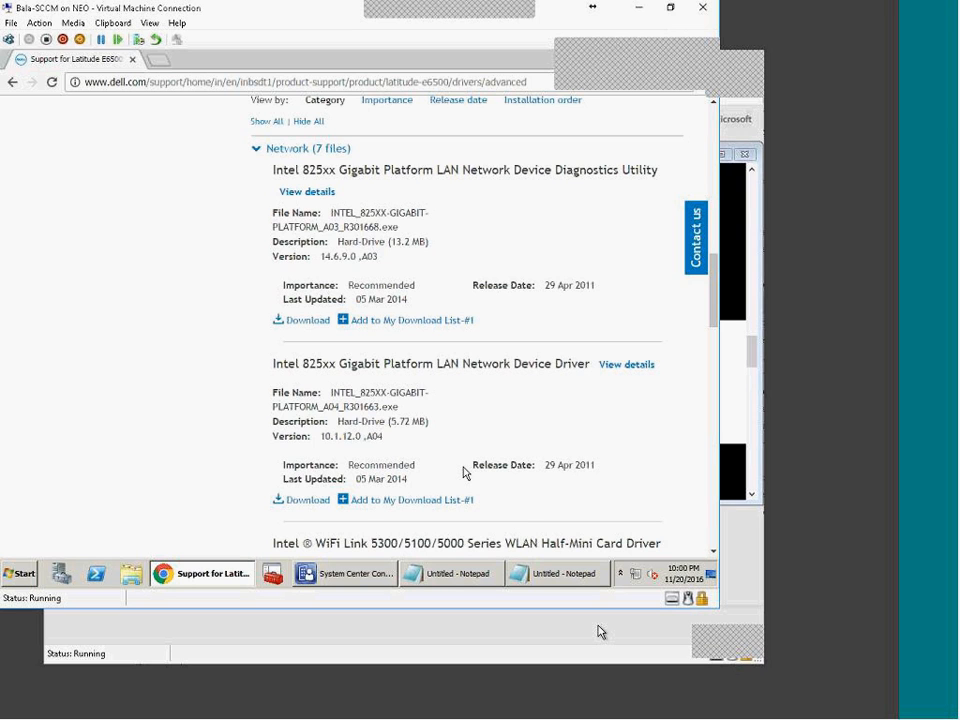
scroll(368, 507, "up", 15)
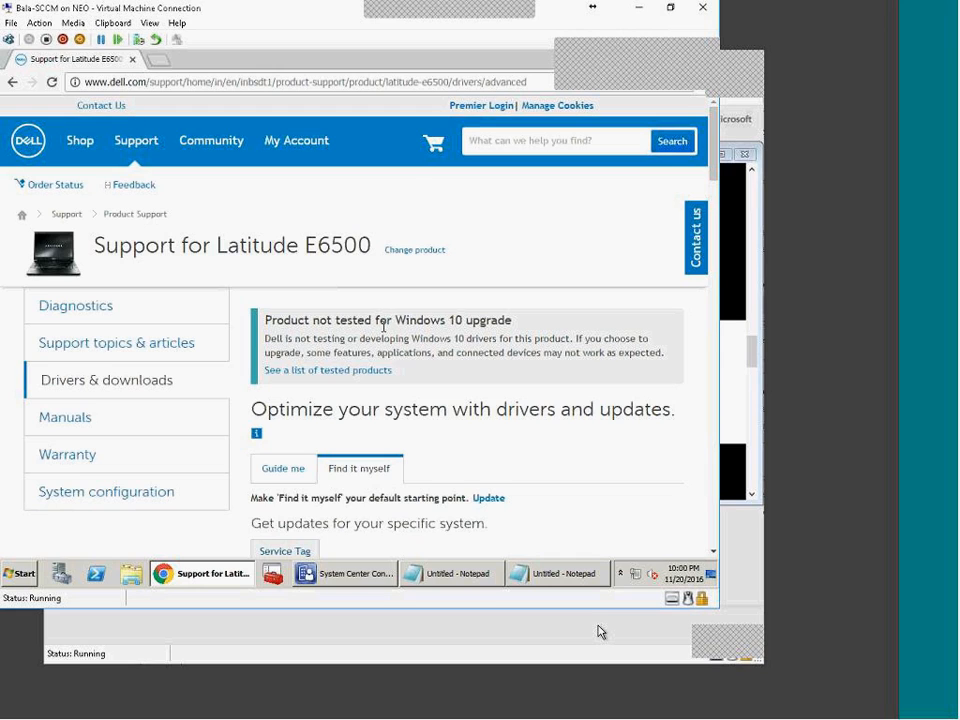
scroll(449, 352, "down", 5)
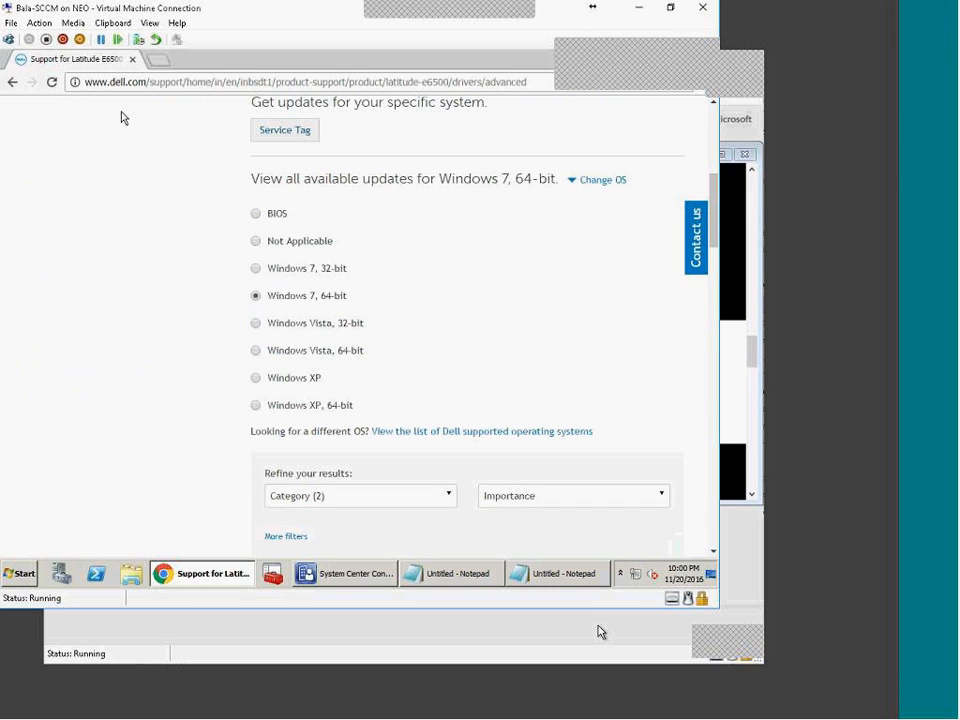
Step: Select the page address, then the full Intel 825xx network driver name
double_click(117, 84)
key("ctrl+a")
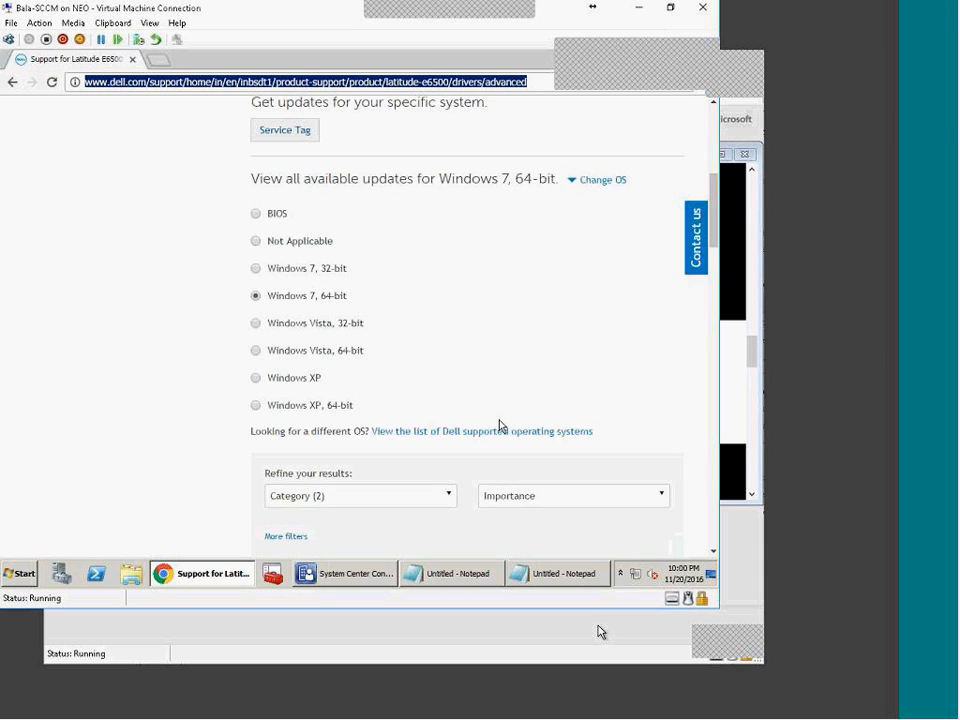
scroll(501, 424, "down", 4)
left_click_drag(271, 253, 552, 252)
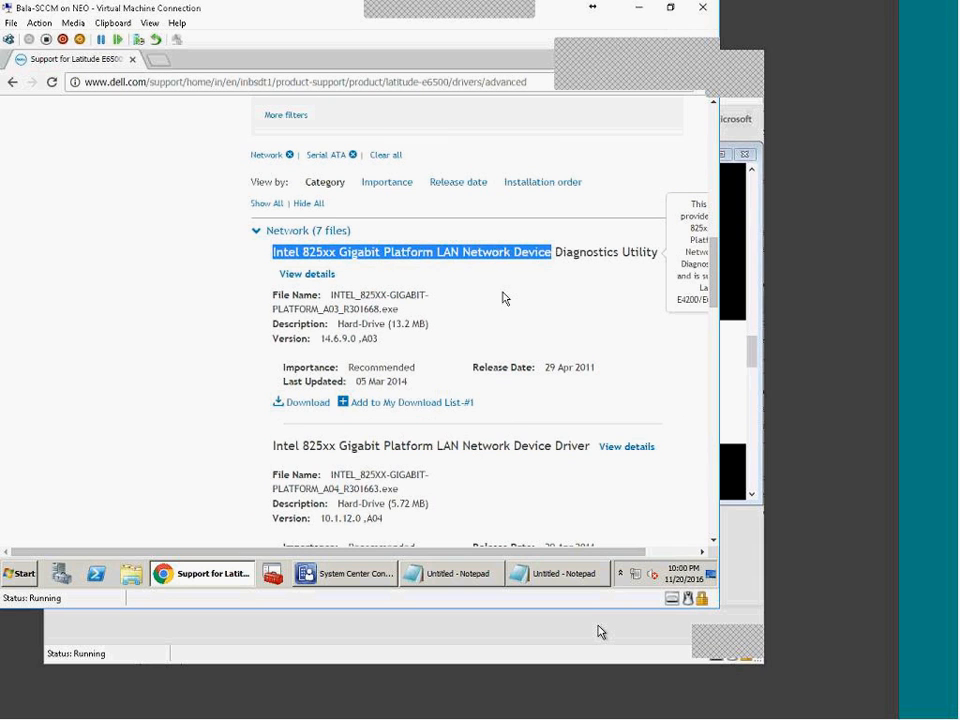
left_click_drag(304, 445, 401, 441)
left_click(412, 444)
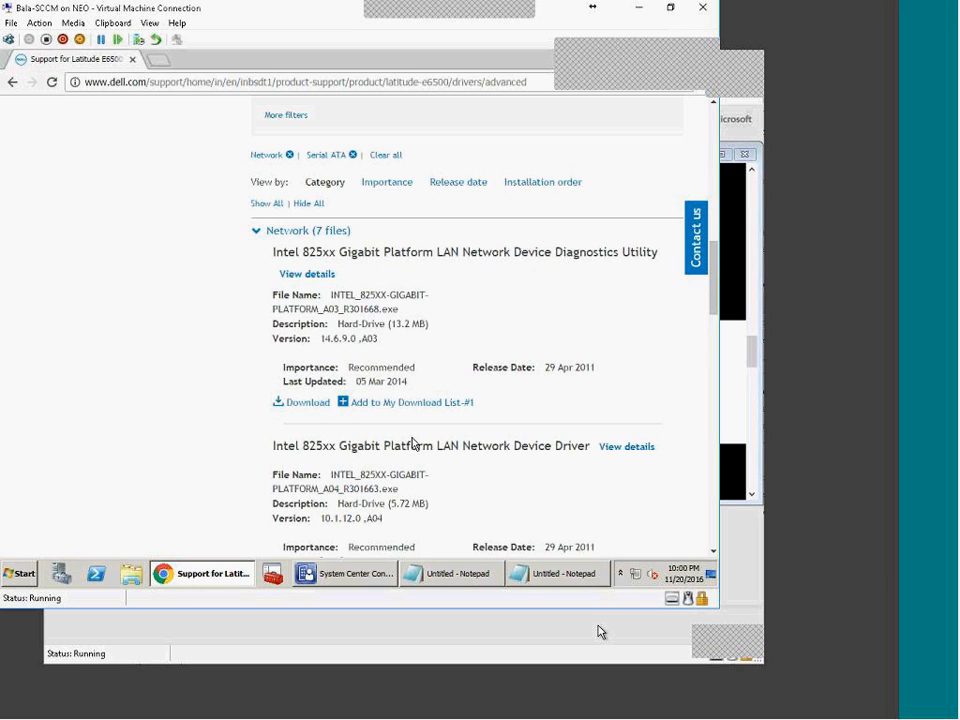
triple_click(414, 445)
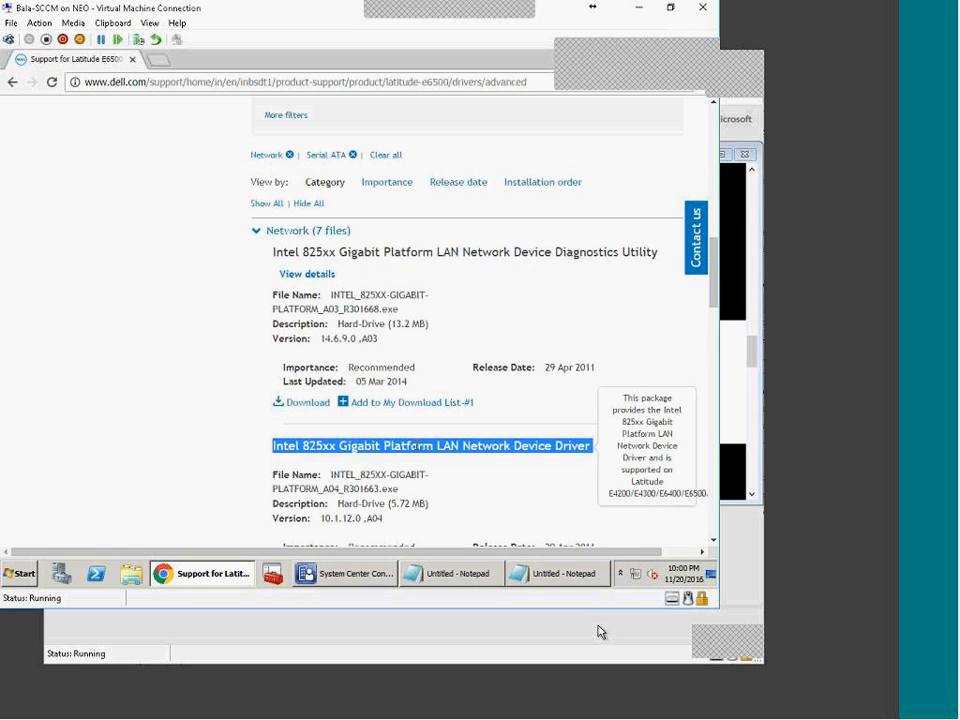
scroll(420, 456, "up", 1)
scroll(422, 450, "down", 2)
scroll(390, 171, "up", 4)
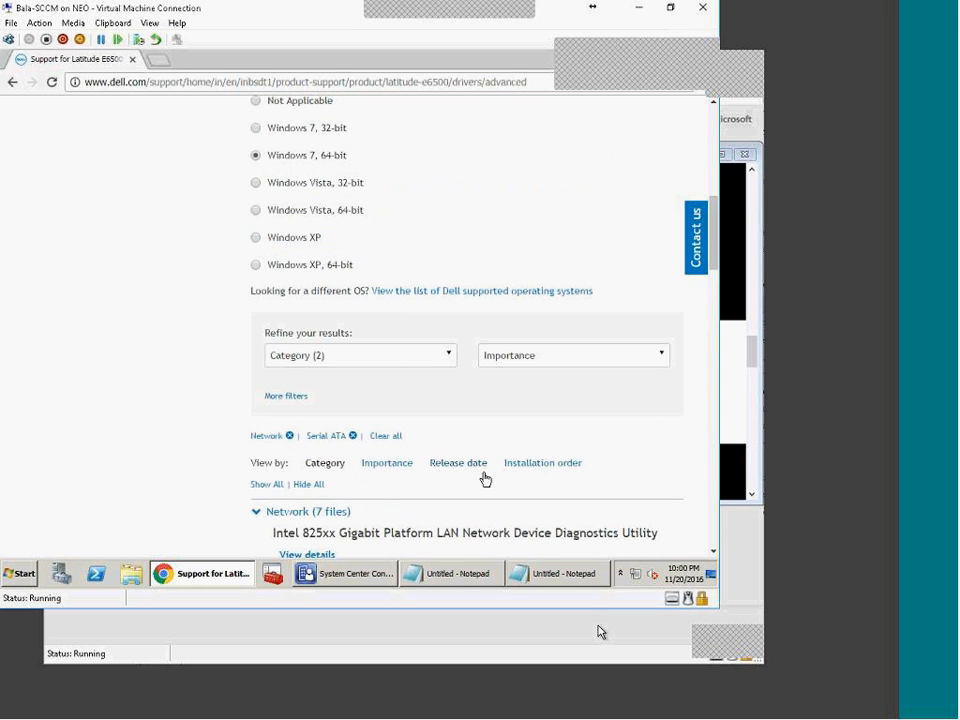
scroll(482, 474, "down", 3)
Step: Collapse Network, expand Serial ATA, and copy the Intel Rapid Storage Technology Driver heading and file name
left_click(250, 162)
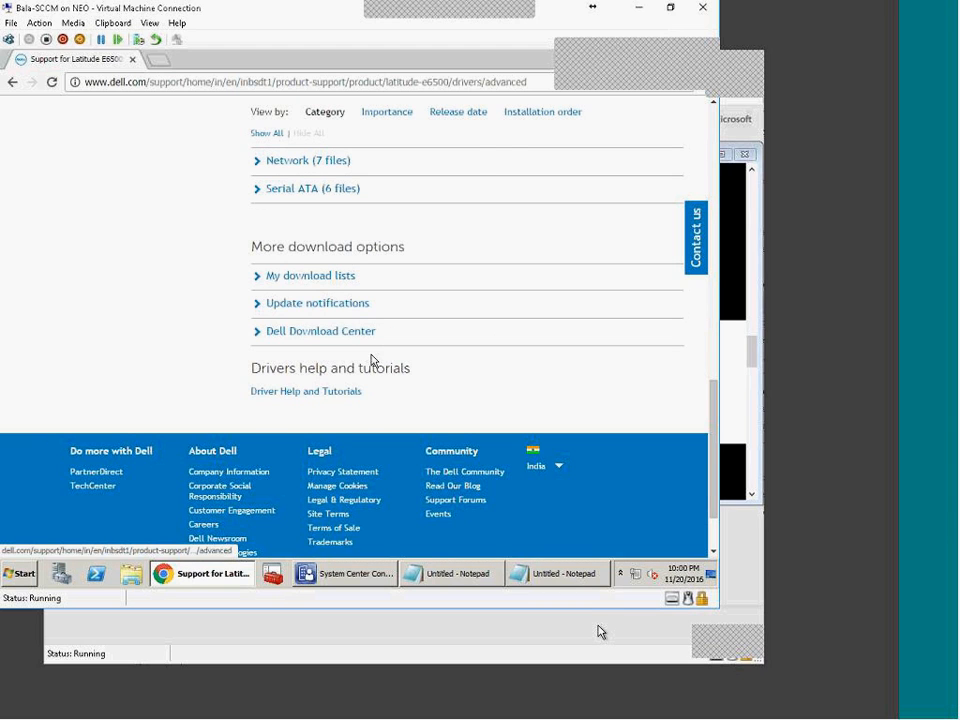
scroll(371, 360, "up", 1)
left_click(254, 337)
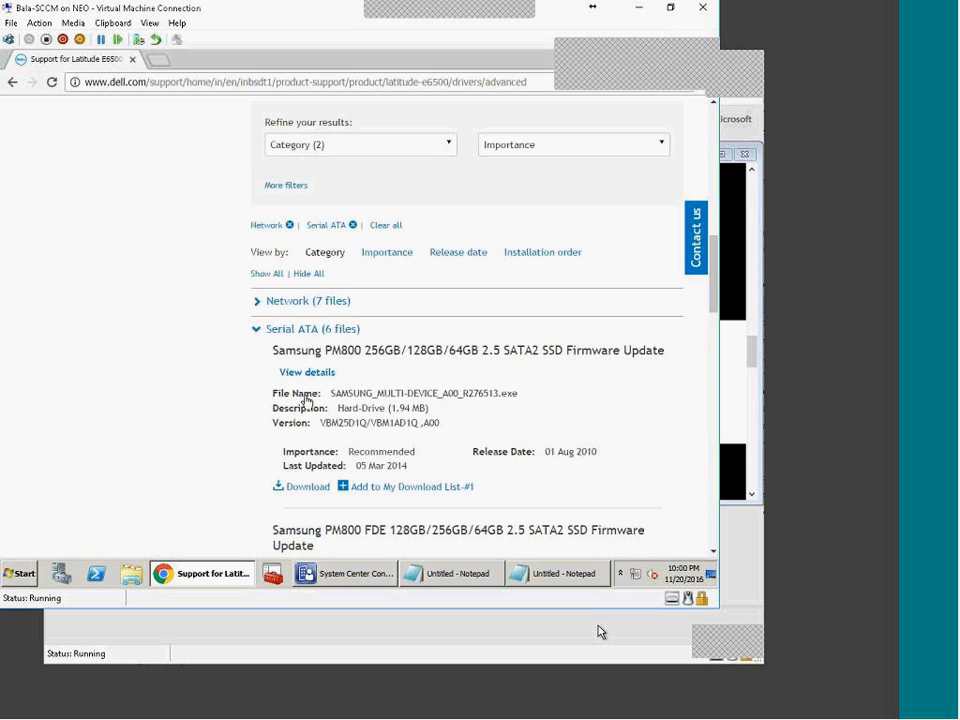
scroll(370, 437, "down", 2)
scroll(375, 439, "down", 1)
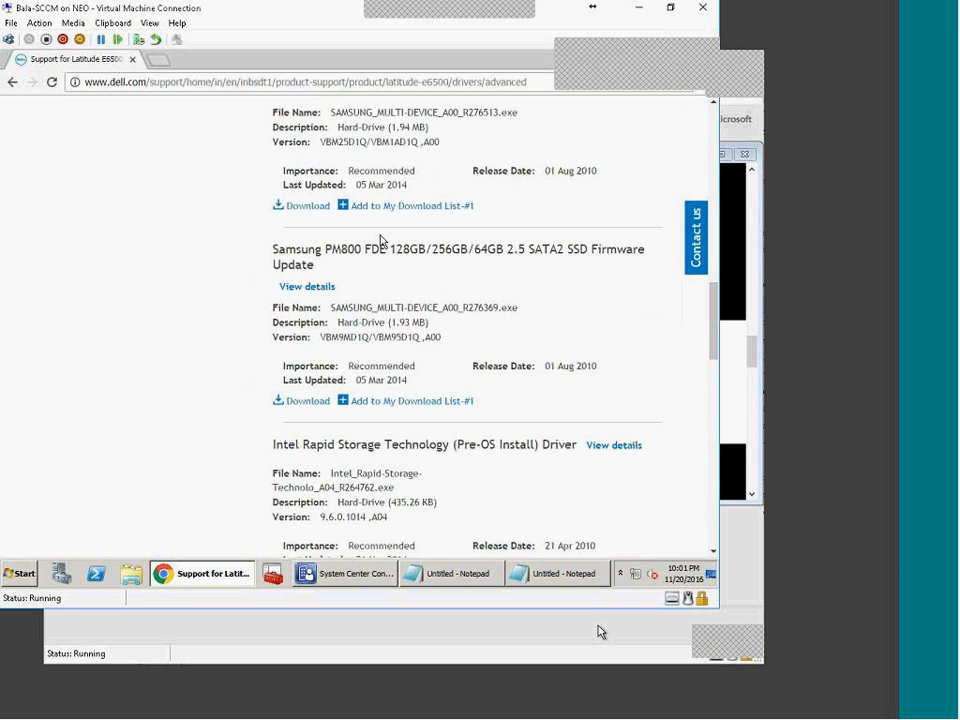
scroll(424, 463, "down", 3)
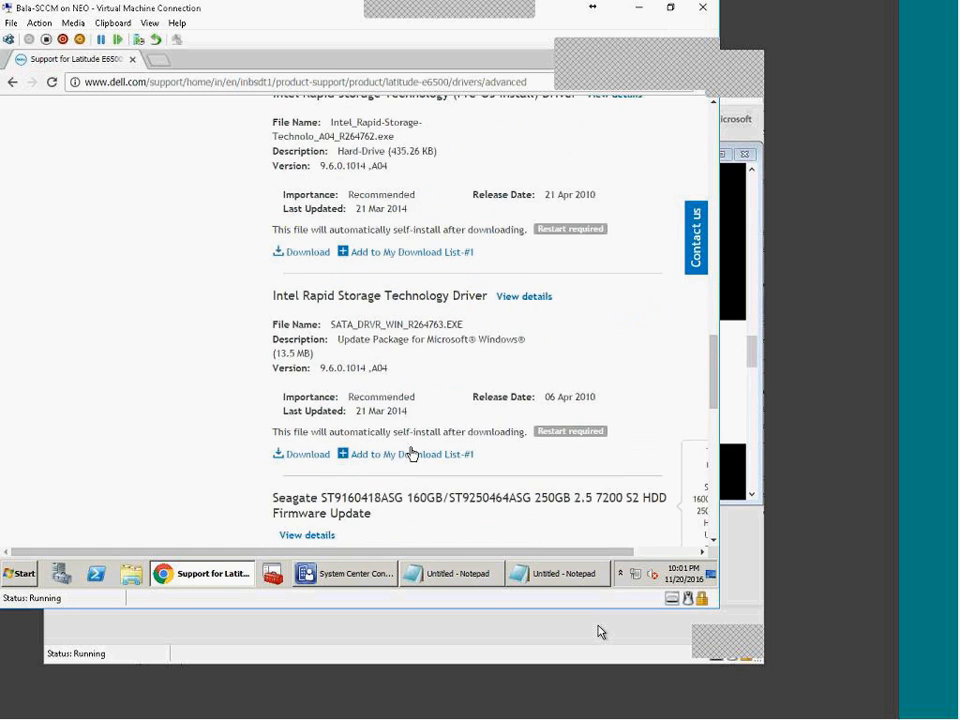
left_click_drag(301, 366, 388, 368)
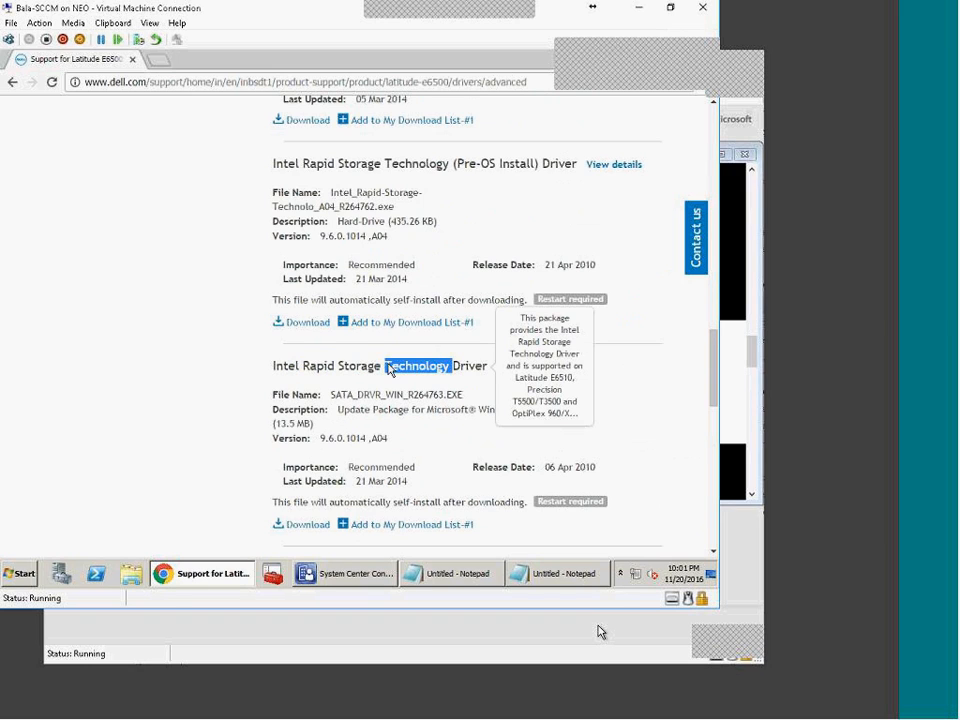
triple_click(389, 368)
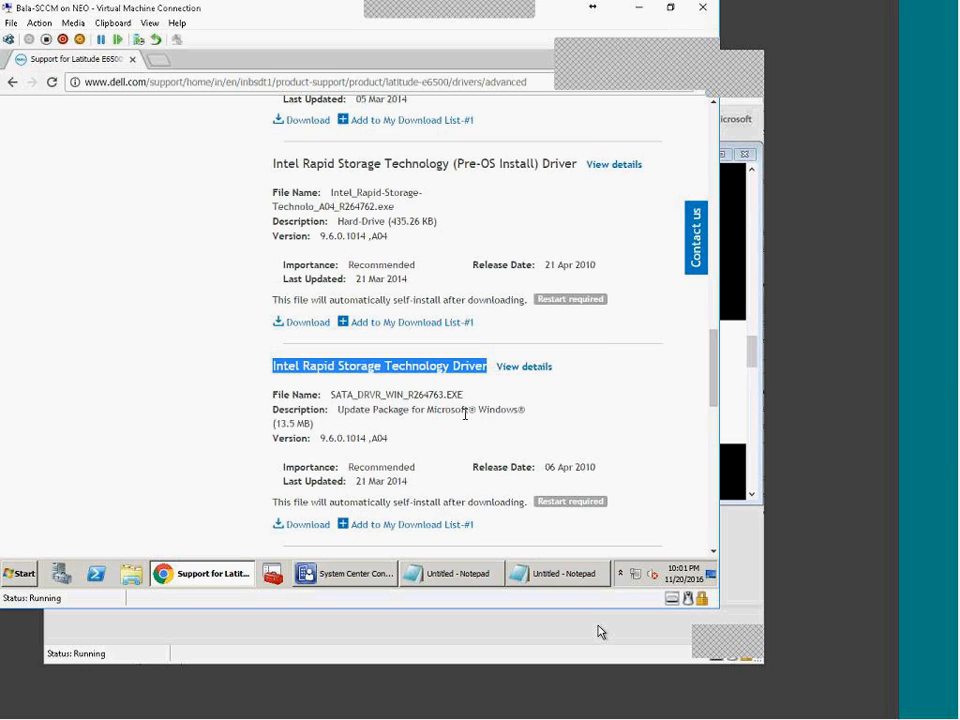
left_click(277, 369)
mouse_move(277, 369)
left_mouse_down()
mouse_move(489, 366)
mouse_move(269, 362)
left_mouse_up()
key("ctrl+c")
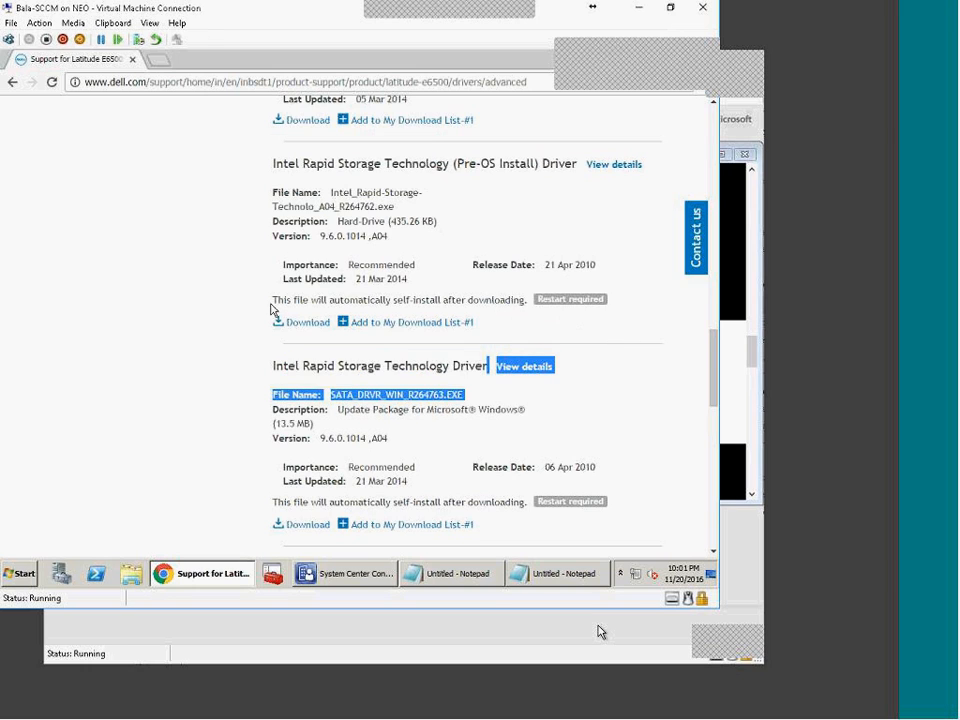
Step: Open a new tab, then recopy the full Intel Rapid Storage Technology Driver heading from Dell's page
left_click(160, 60)
key("ctrl+v")
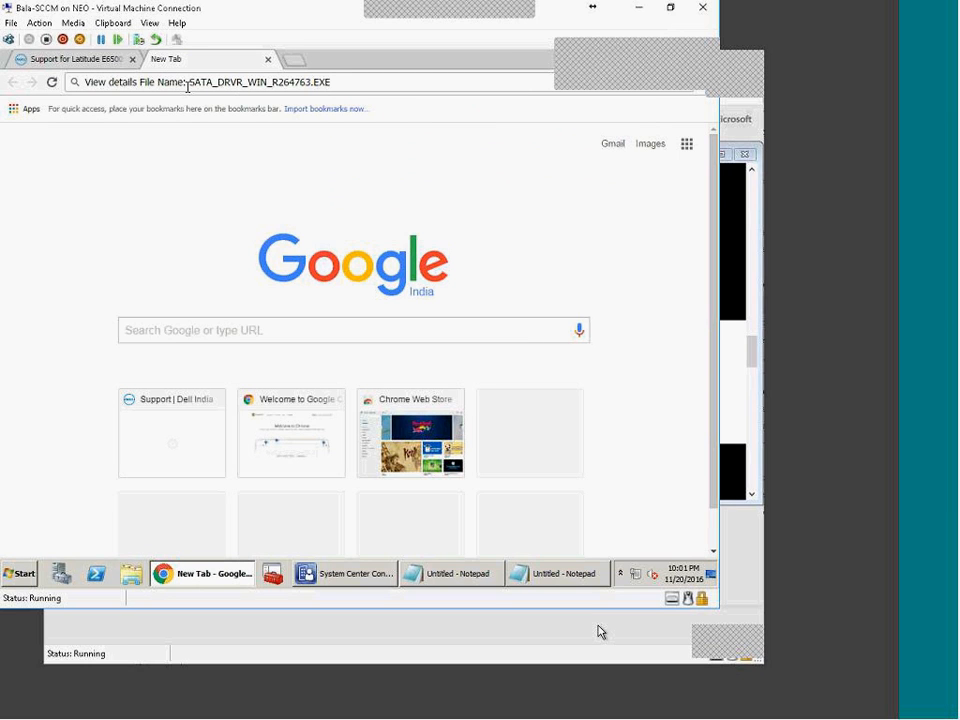
left_click(88, 60)
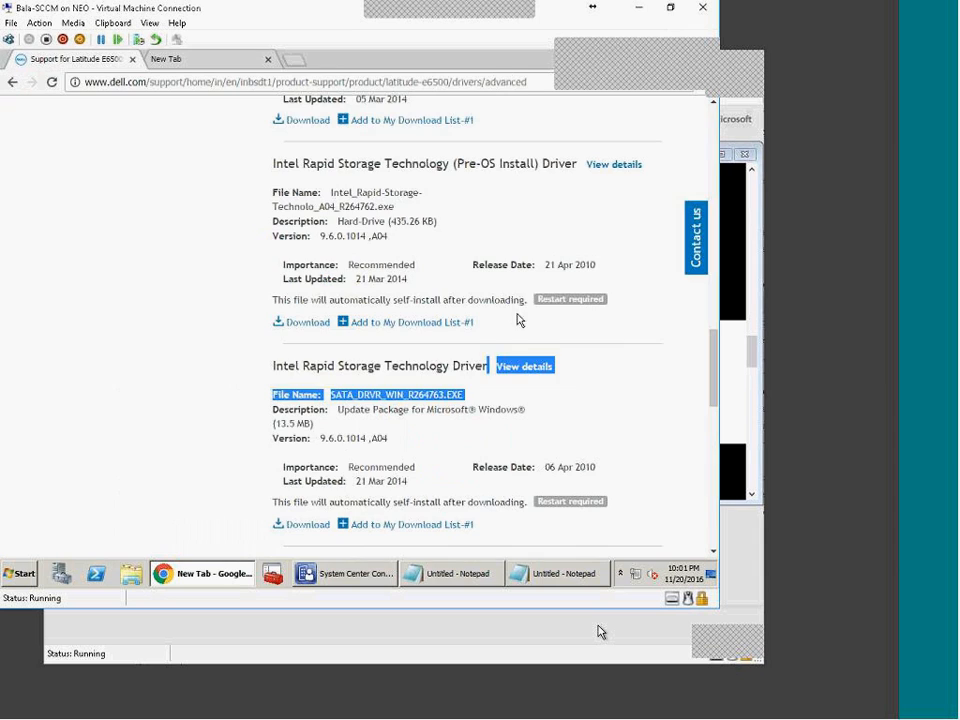
triple_click(410, 365)
right_click(438, 364)
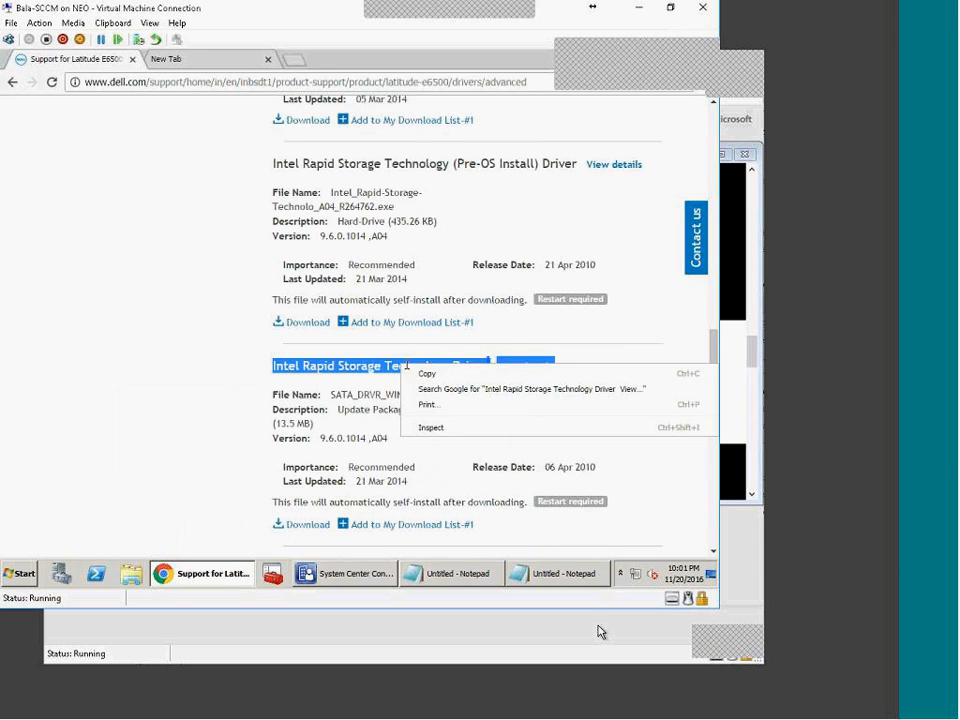
left_click(458, 373)
Step: Search Google for the copied Intel Rapid Storage Technology Driver heading
left_click(168, 59)
left_click(240, 84)
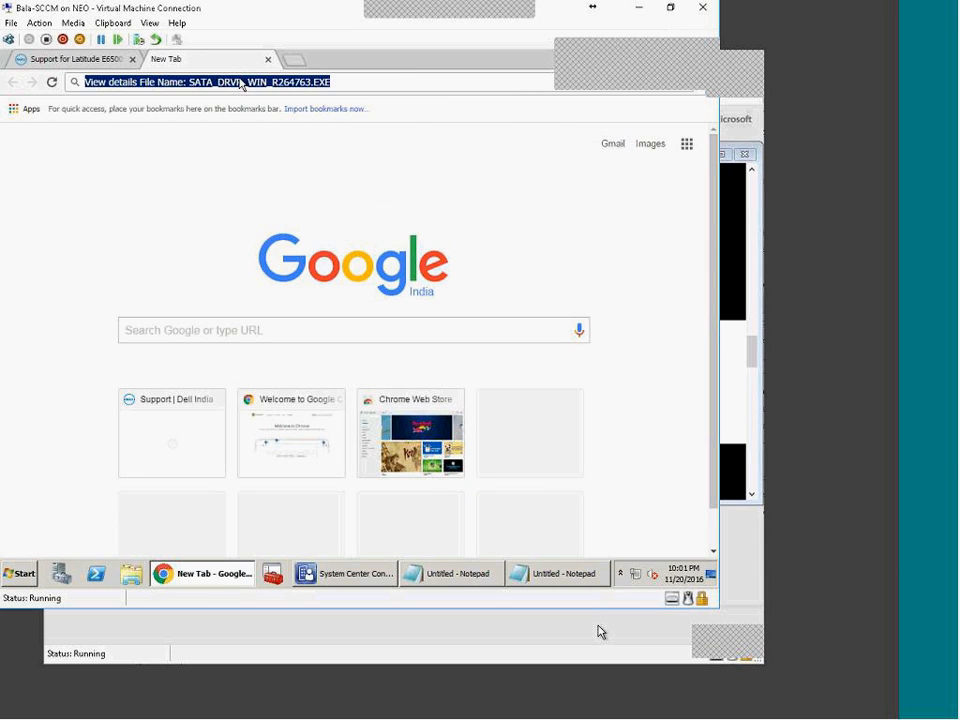
key("ctrl+v")
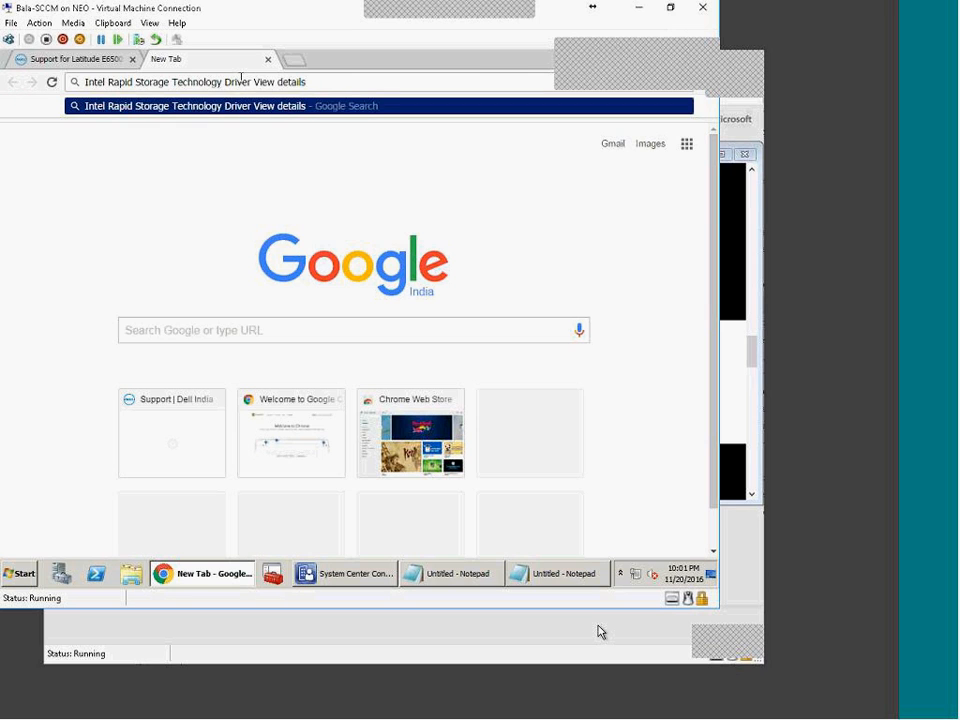
key("Return")
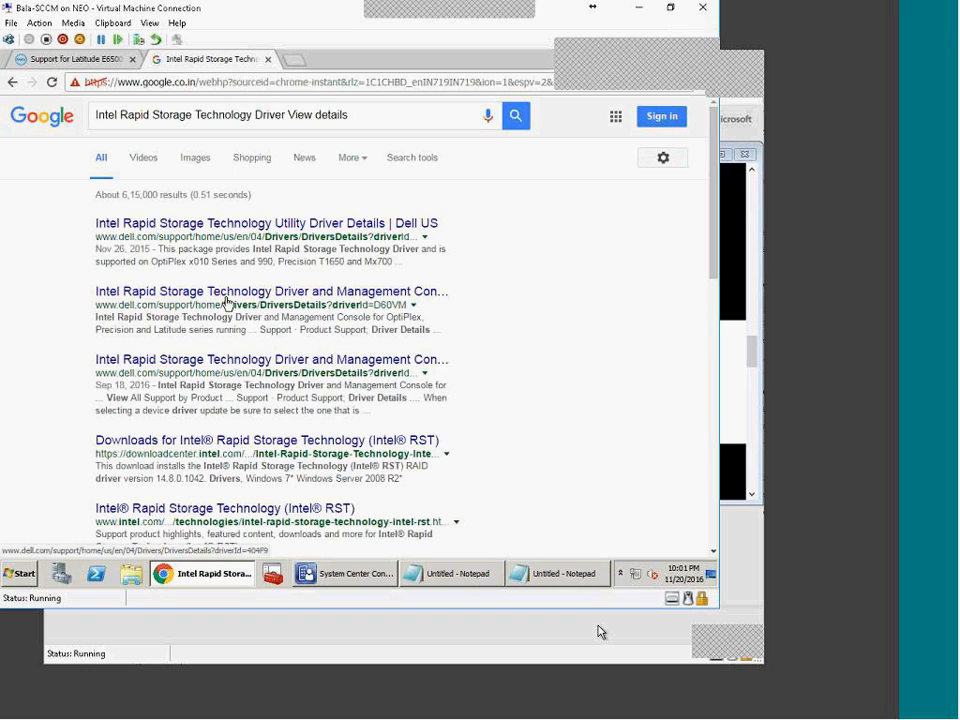
Step: Open the intel.com Rapid Storage Technology result, then go back to the Google results
left_click(278, 115)
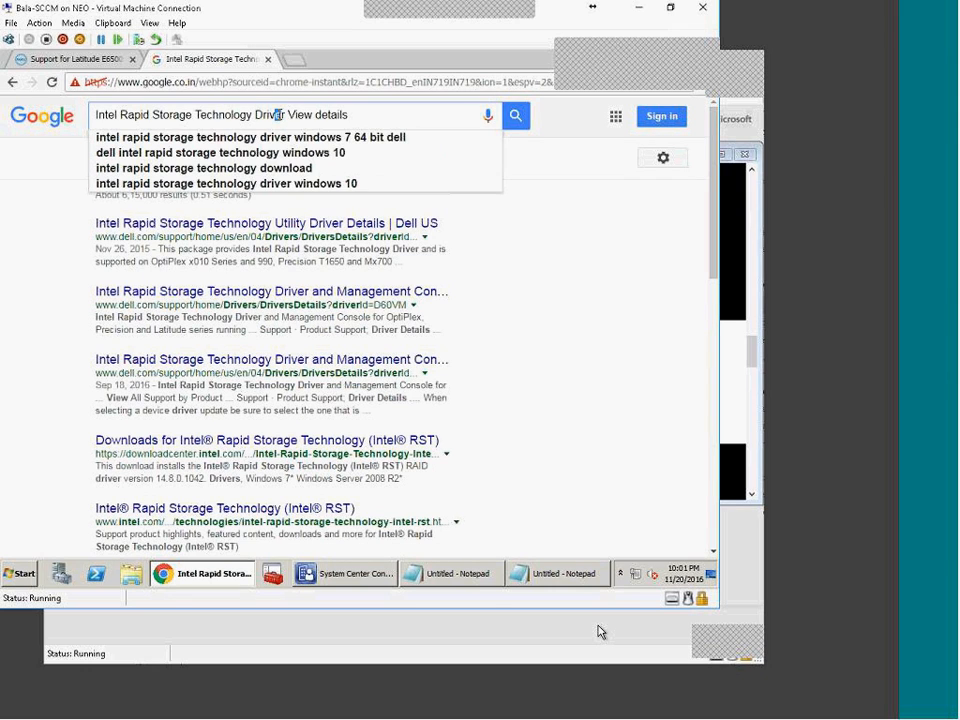
left_click(300, 515)
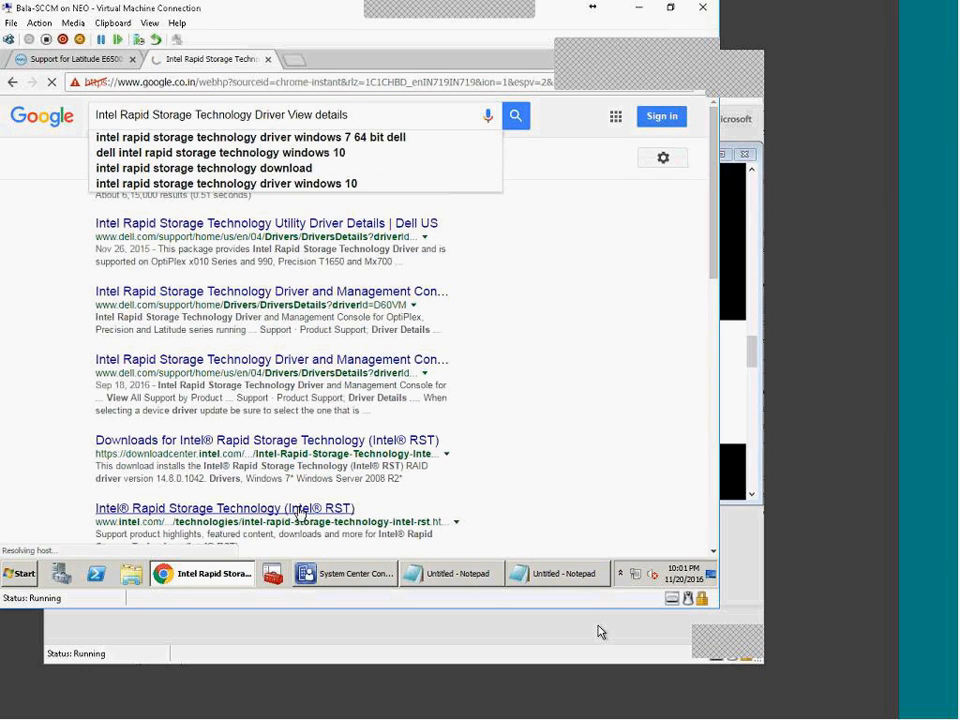
left_click(11, 83)
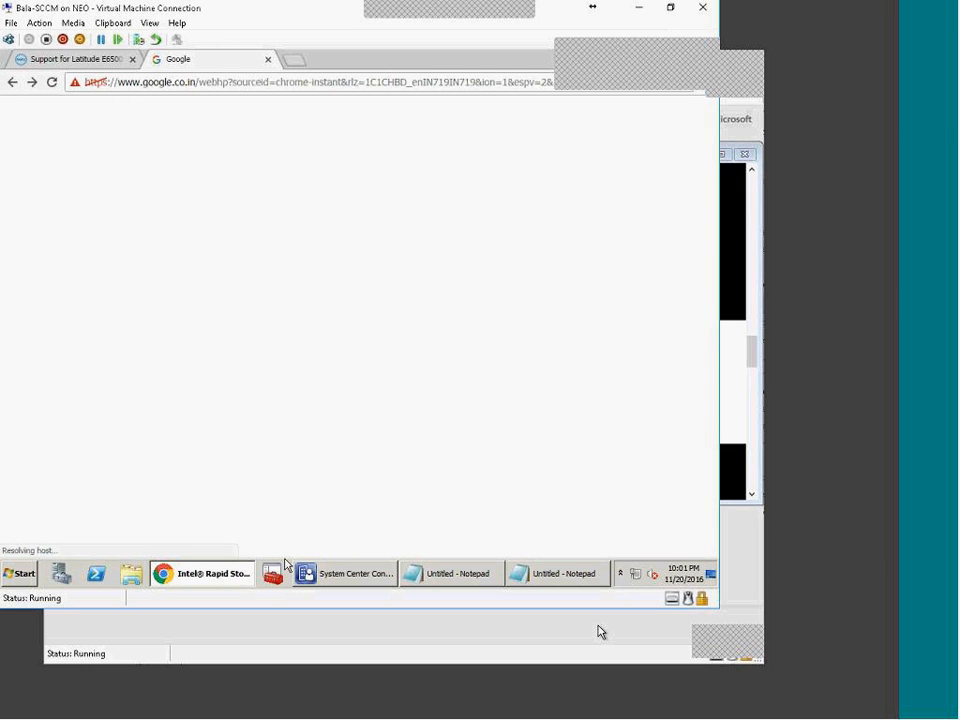
Step: Filter Intel's Rapid Storage Technology downloads to Windows 10, 64-bit, then bring up Configuration Manager's boot images
left_click(250, 438)
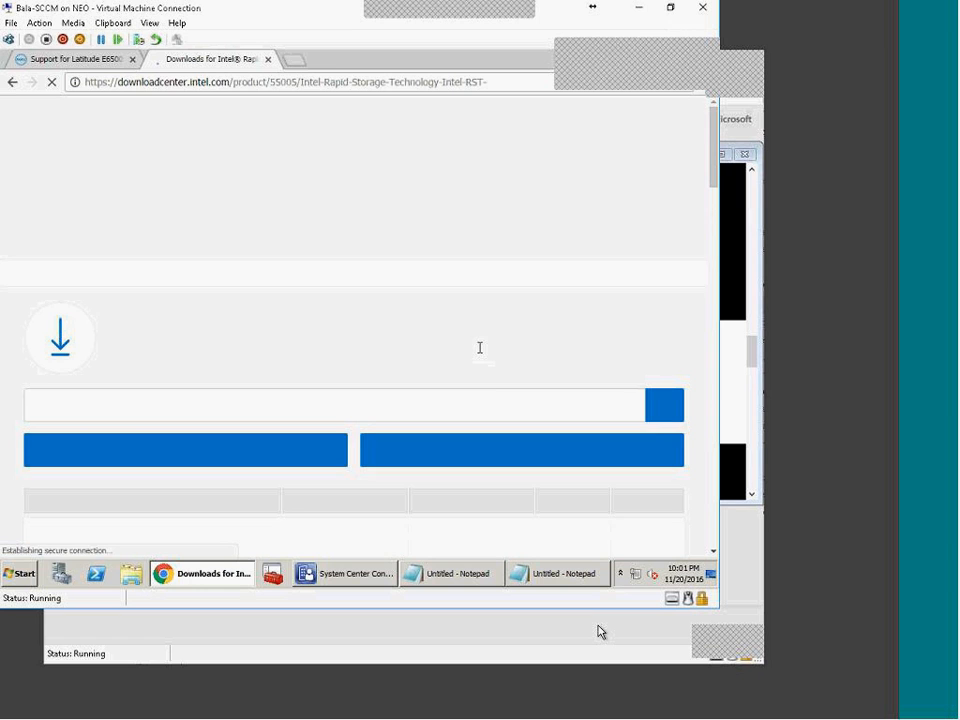
scroll(410, 493, "down", 2)
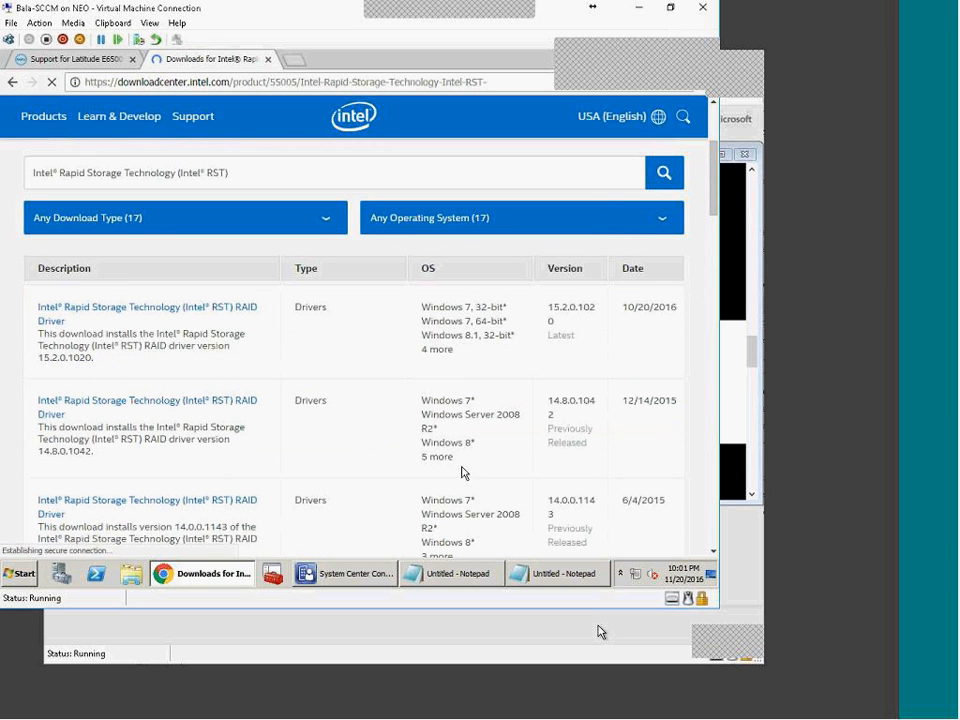
scroll(463, 458, "up", 3)
left_click(660, 436)
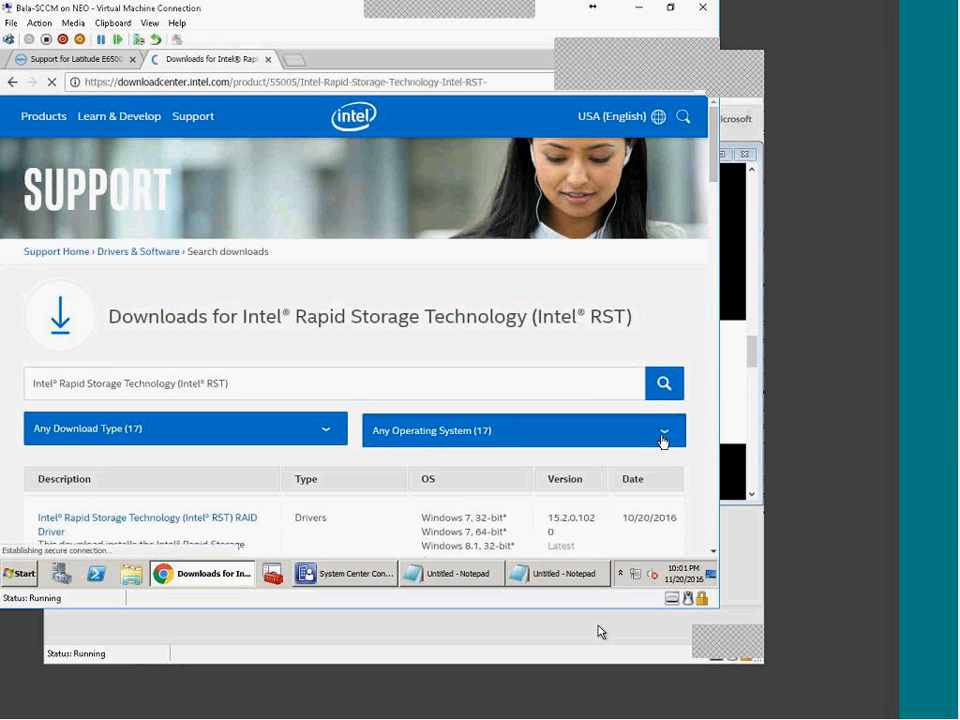
scroll(650, 446, "down", 3)
scroll(636, 447, "down", 5)
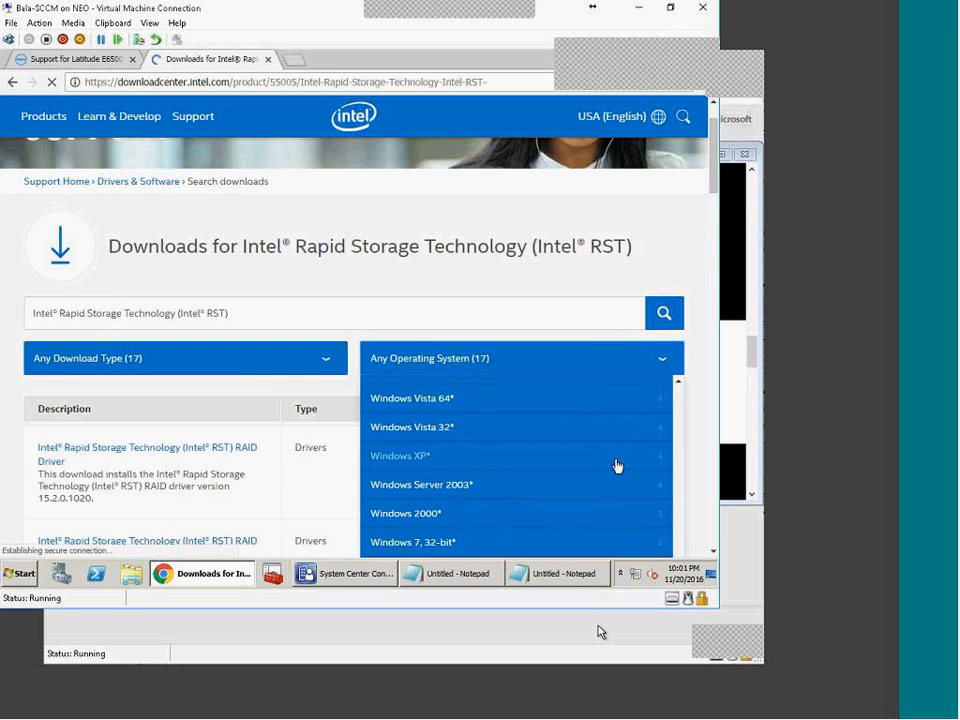
scroll(544, 357, "up", 2)
scroll(544, 357, "up", 8)
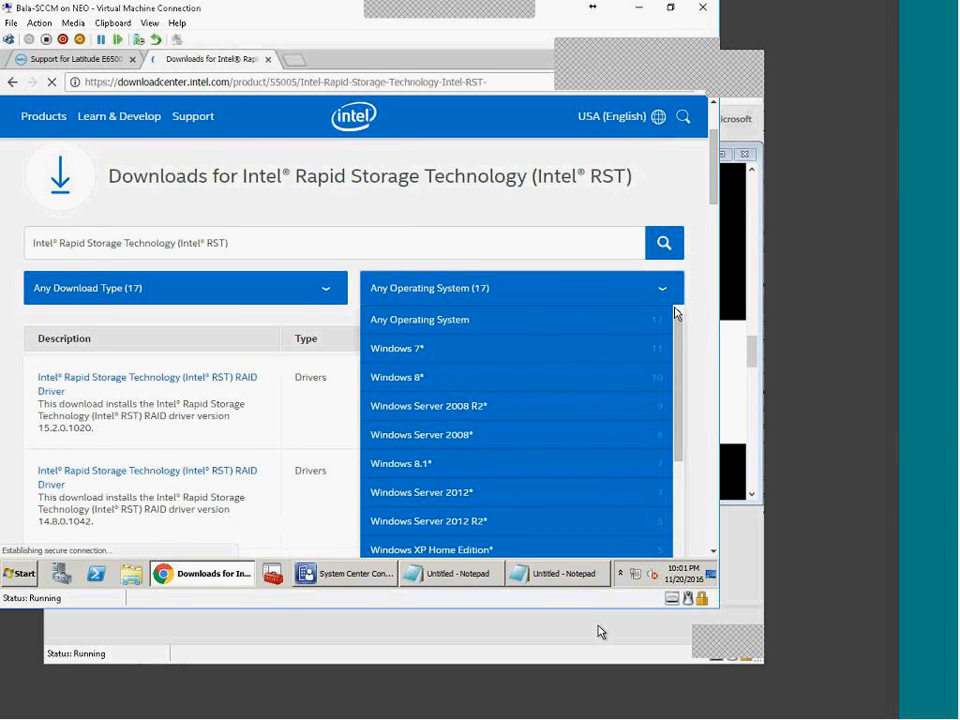
left_click_drag(681, 332, 687, 442)
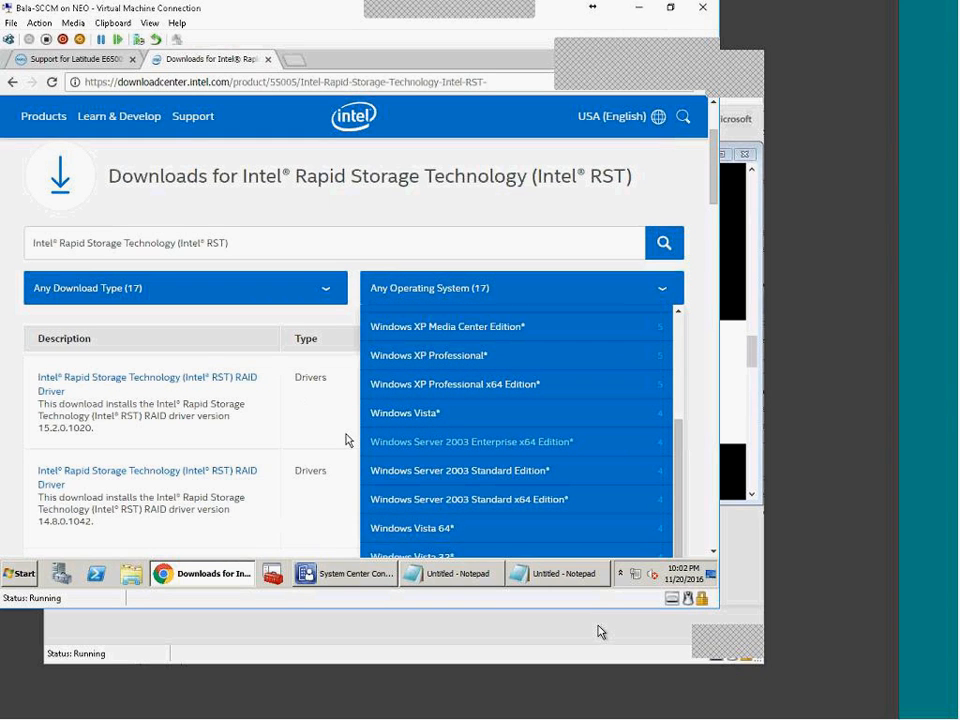
scroll(388, 452, "down", 5)
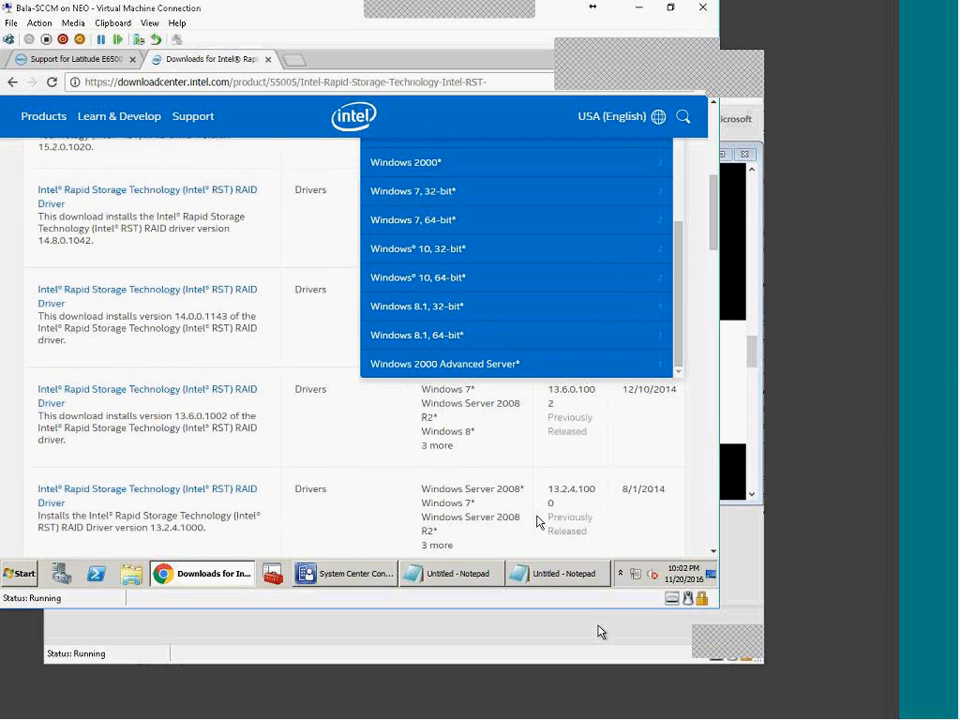
left_click(472, 287)
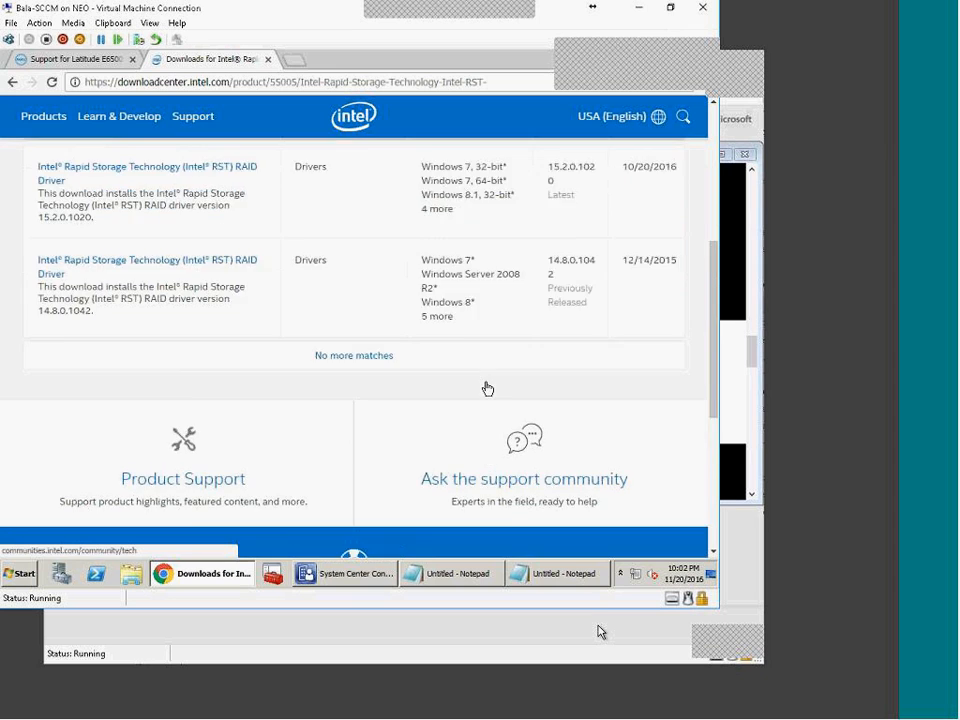
left_click(373, 578)
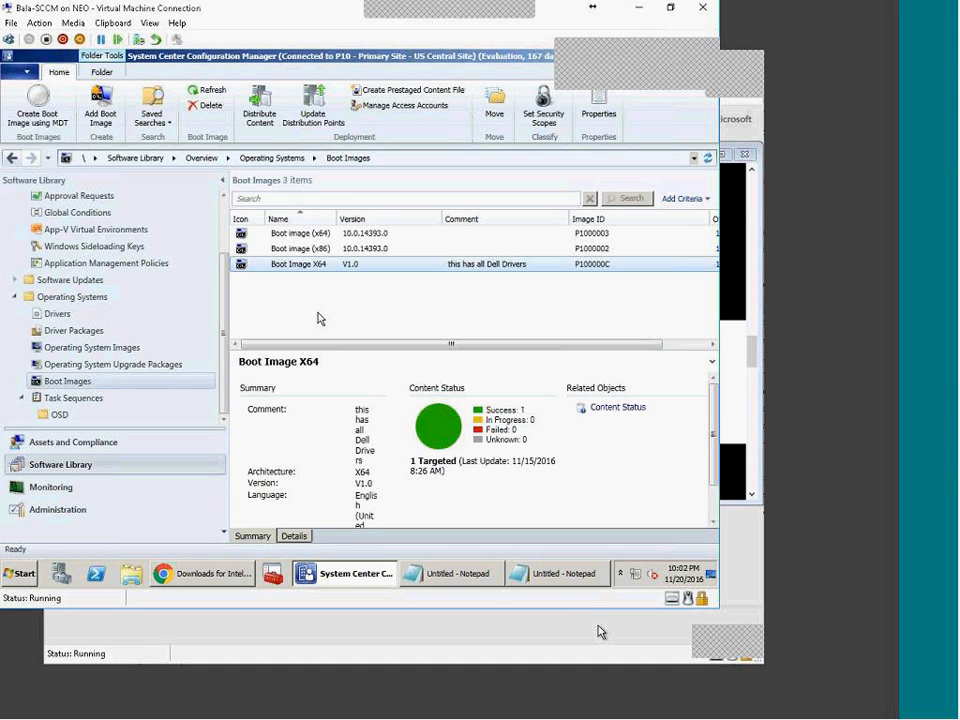
Step: Compare Dell's E6500 support page with Configuration Manager, ending on Intel's Windows 10 64-bit RST RAID drivers list
left_click(229, 570)
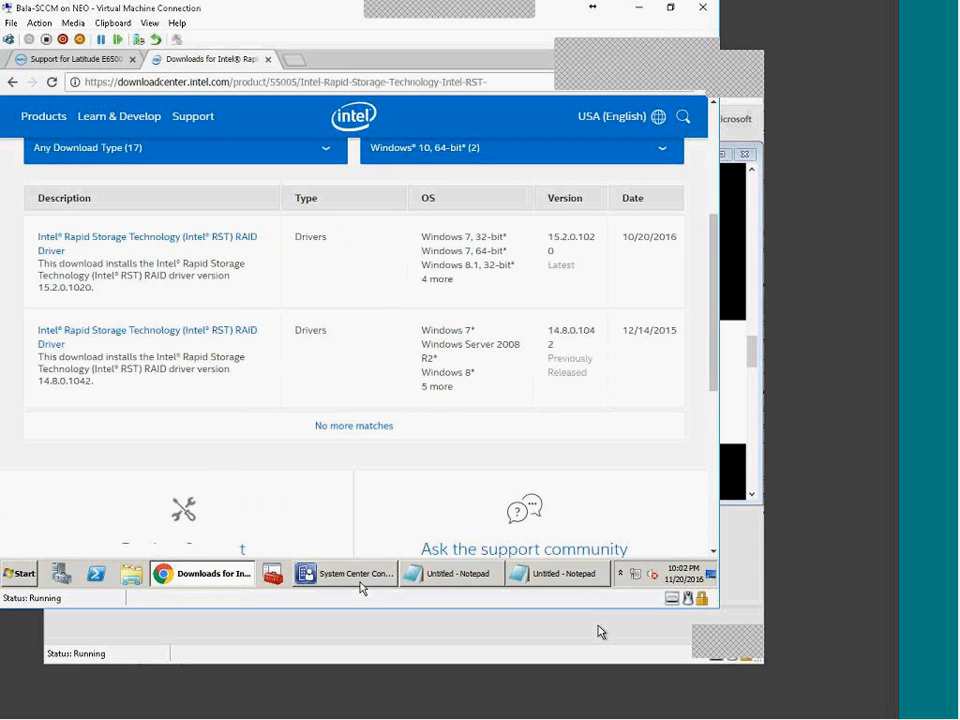
left_click(72, 58)
left_click(120, 82)
double_click(116, 82)
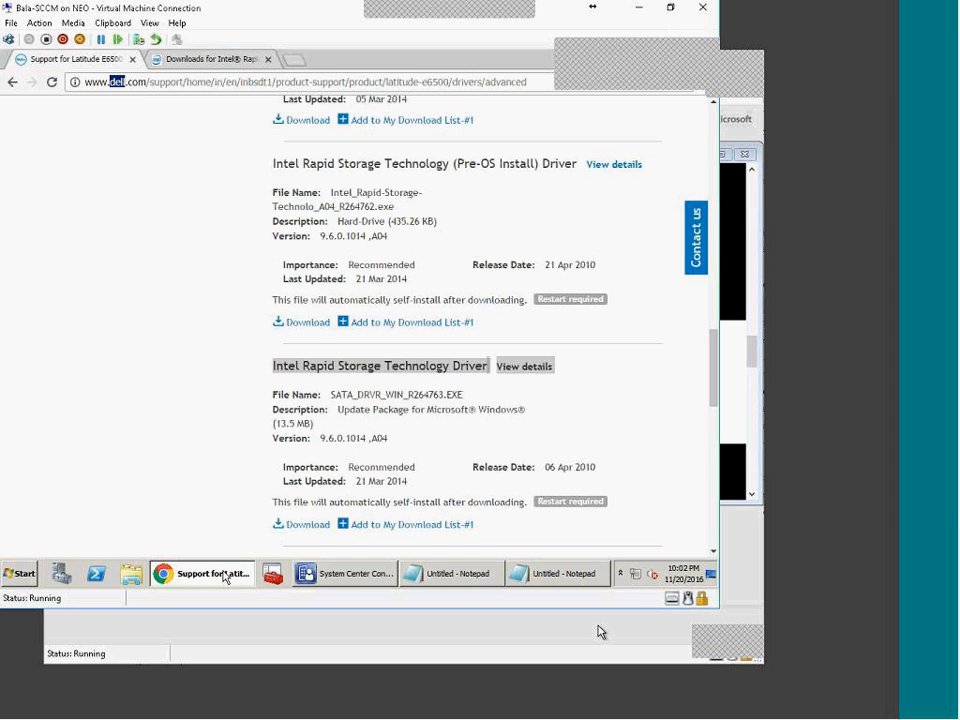
left_click(350, 576)
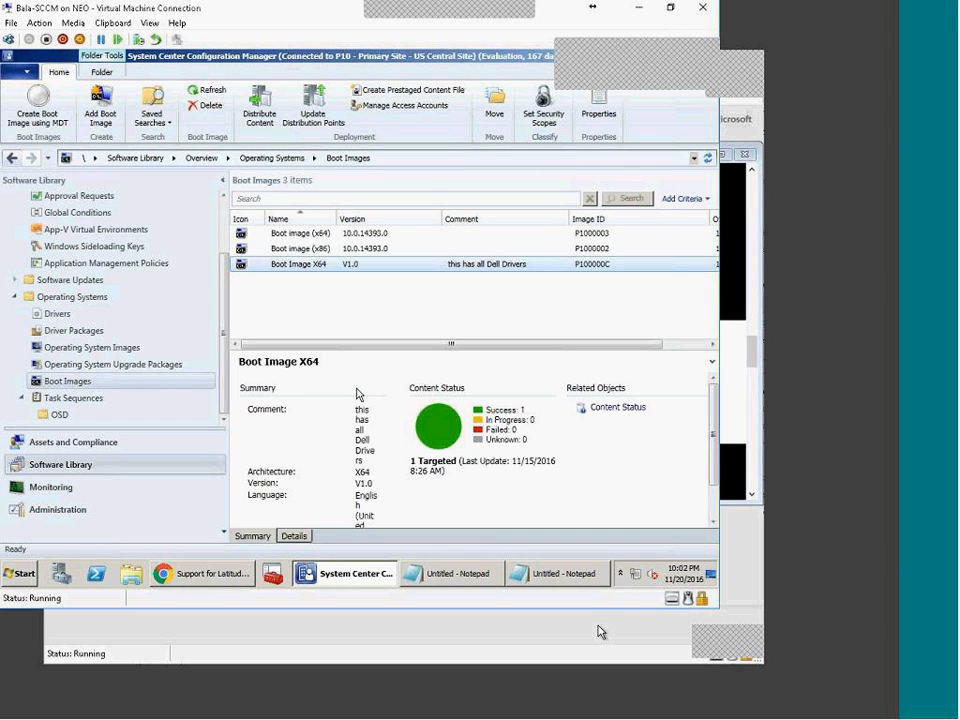
left_click(214, 576)
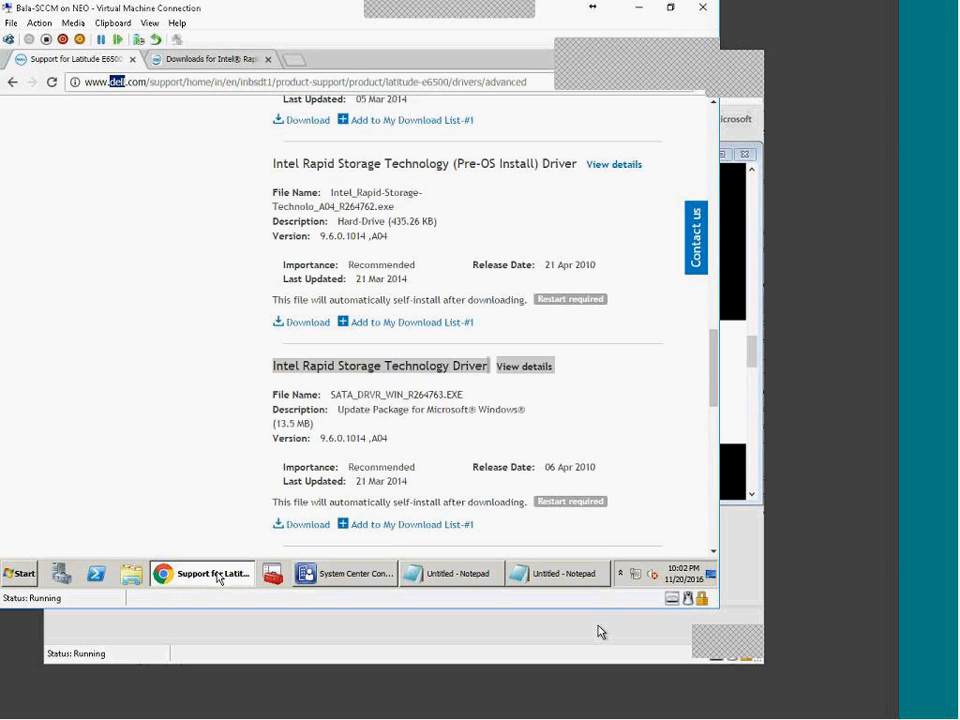
key("alt+Tab")
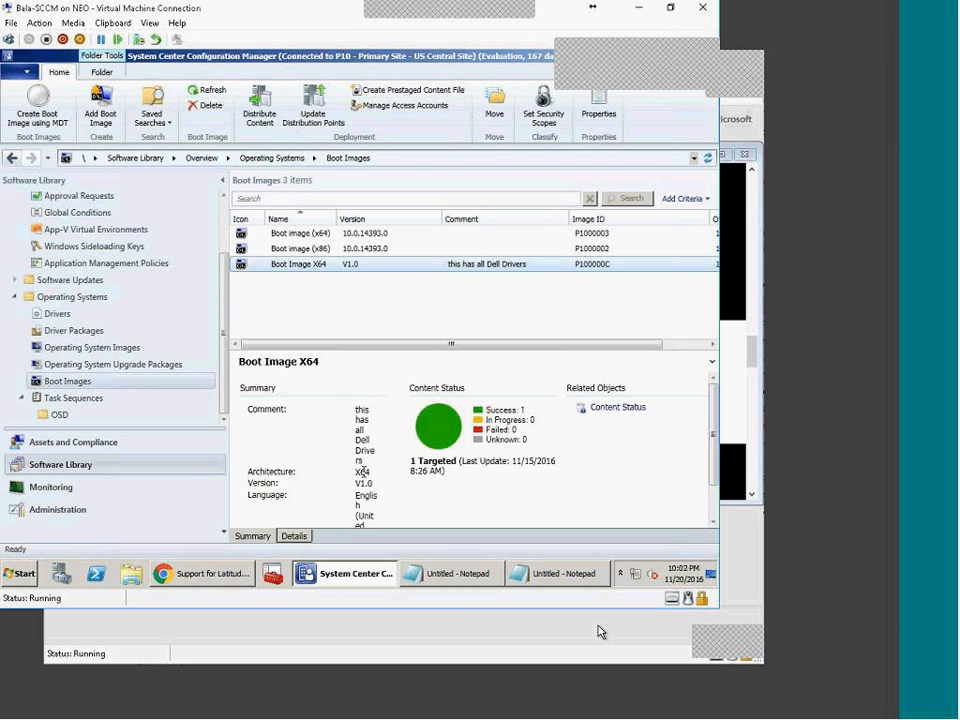
left_click(238, 577)
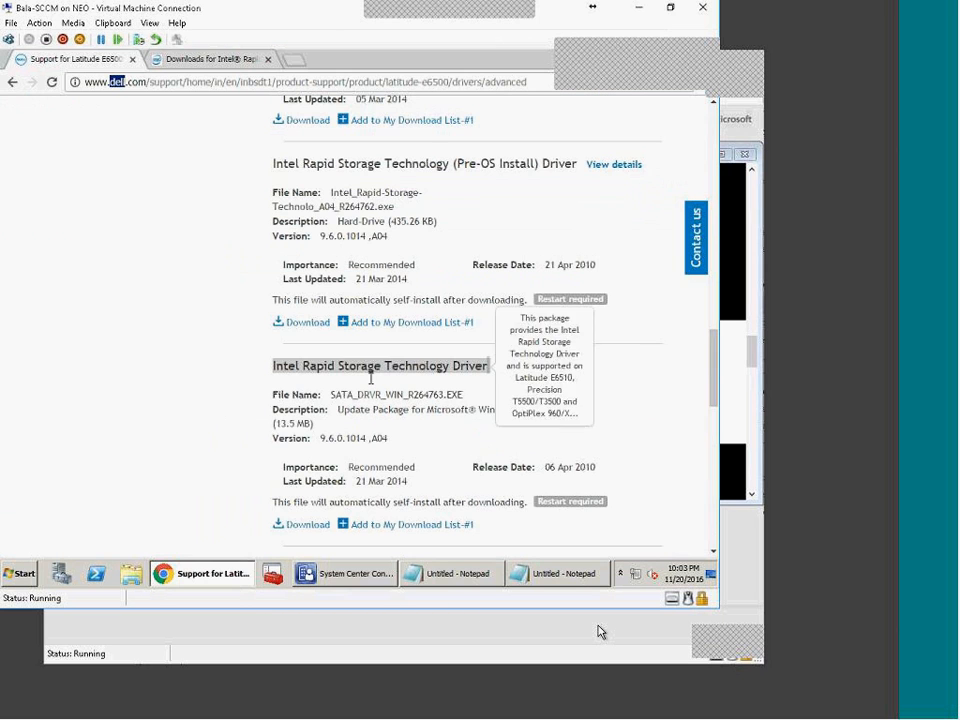
left_click(170, 58)
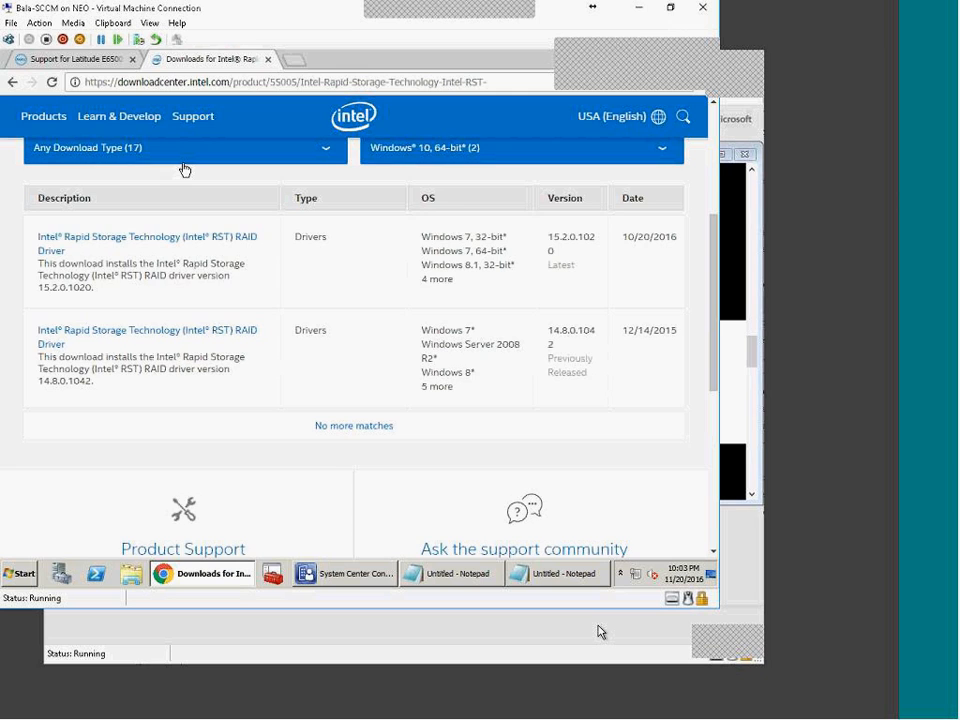
Step: Download f6flpy-x64.zip from RST RAID driver 15.2.0.1020 and show it in the Downloads folder
left_click(193, 240)
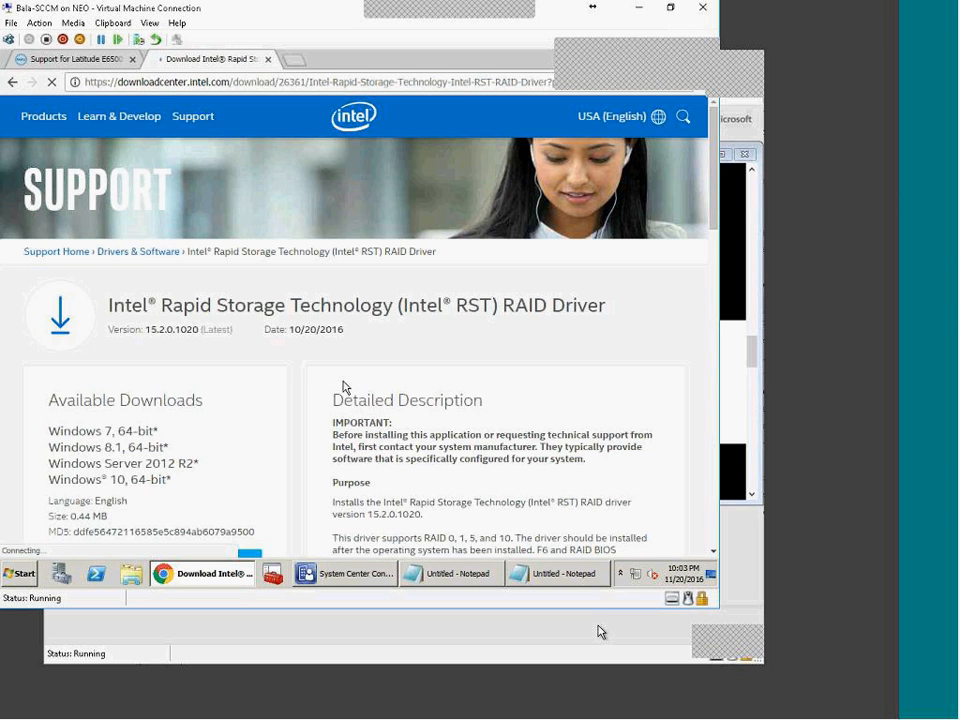
scroll(272, 439, "down", 3)
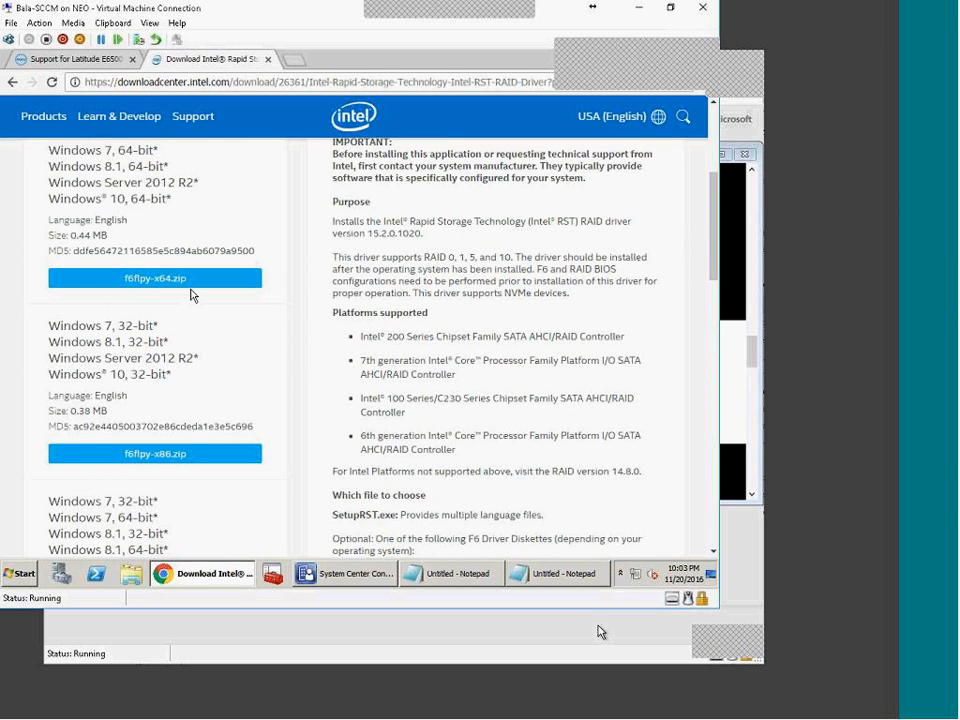
left_click(172, 281)
scroll(461, 392, "down", 5)
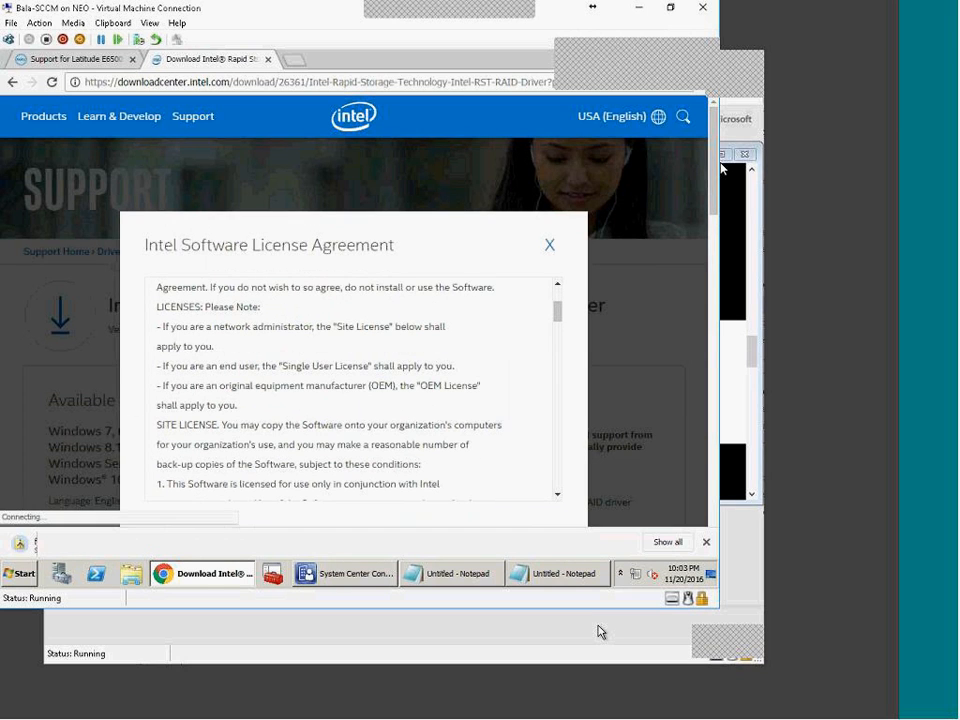
left_click_drag(712, 188, 712, 225)
left_click(147, 544)
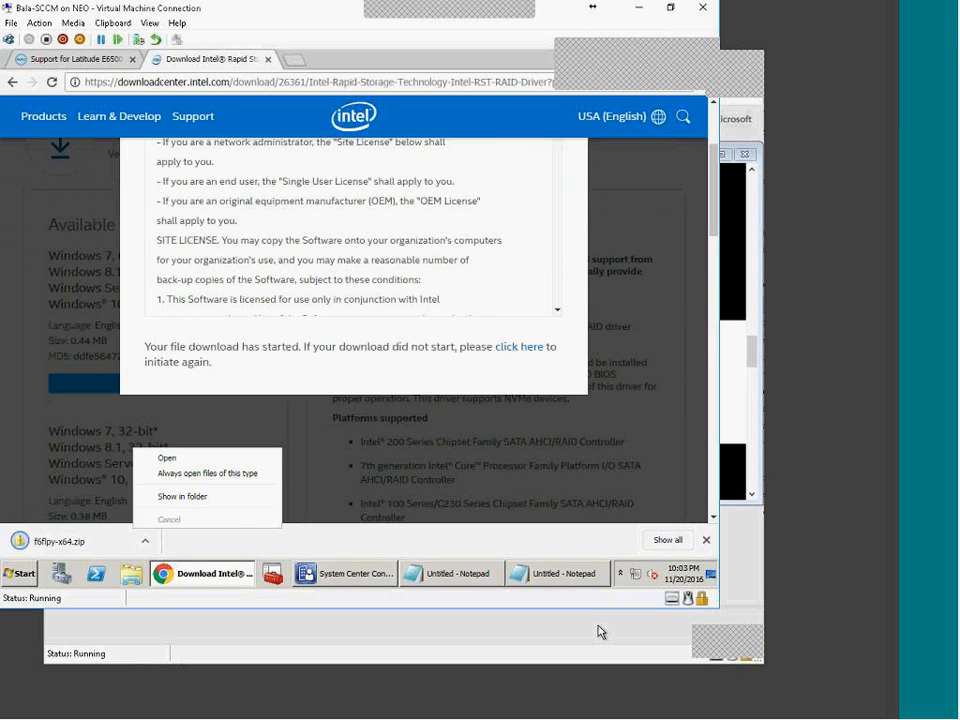
left_click(182, 497)
right_click(165, 147)
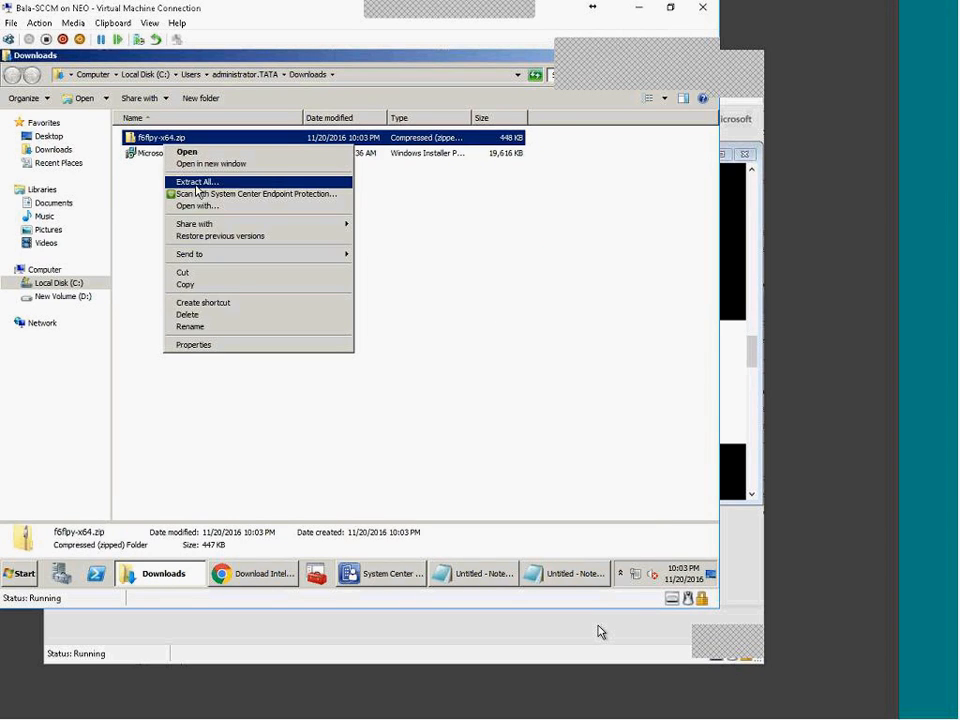
Step: Extract f6flpy-x64.zip into an f6flpy-x64 folder
left_click(168, 182)
left_click(495, 442)
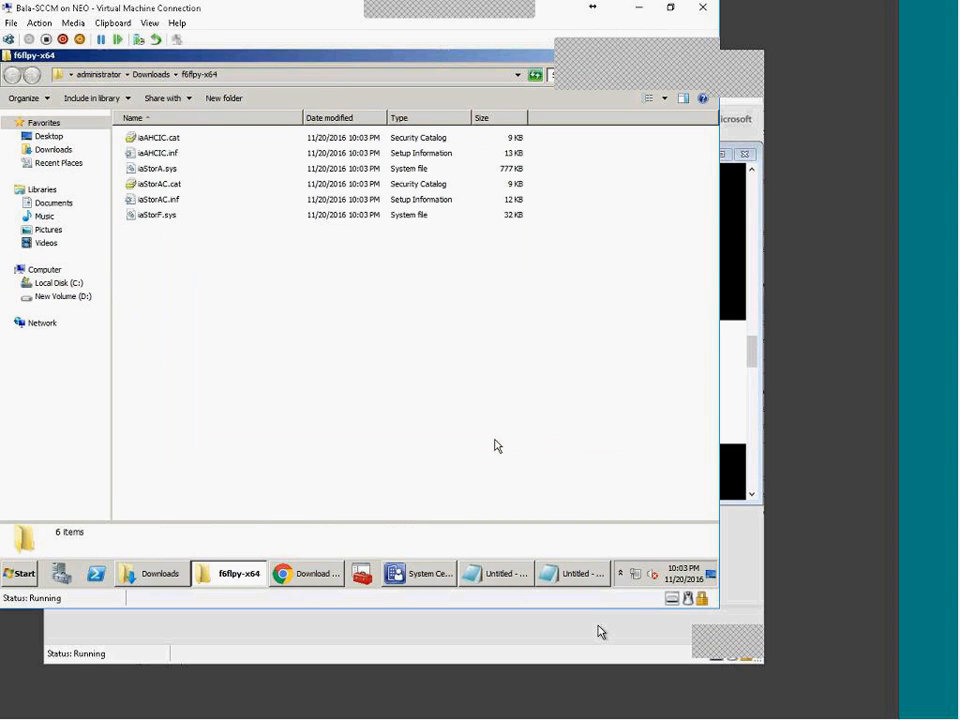
left_click_drag(360, 390, 448, 294)
Step: Close Intel's licence agreement in Chrome and return Explorer to the Downloads folder
left_click(338, 575)
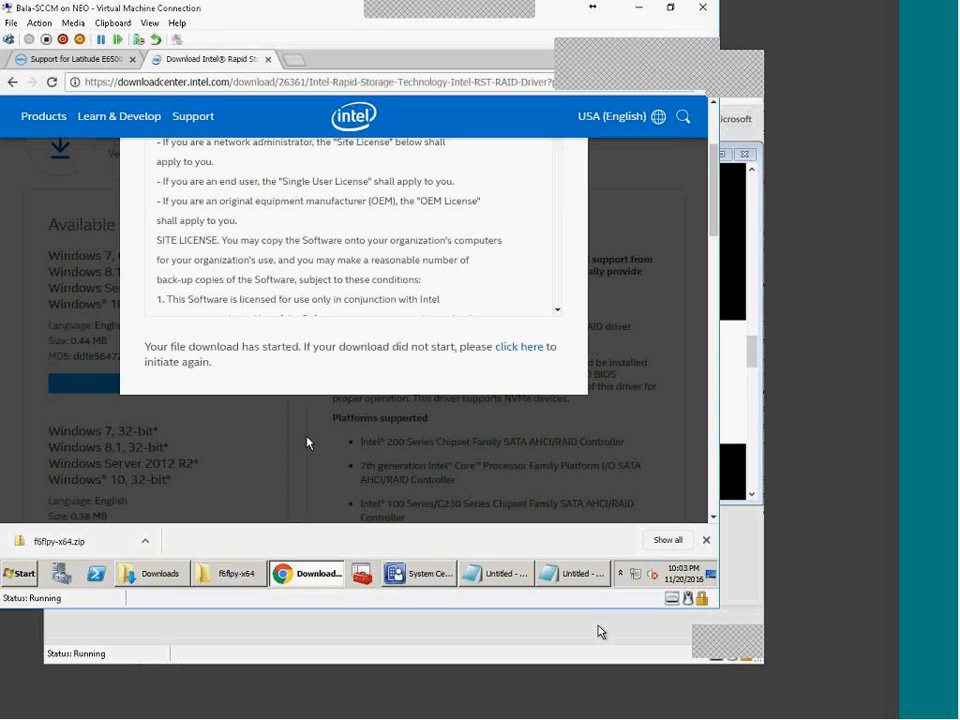
scroll(561, 197, "up", 3)
left_click(552, 238)
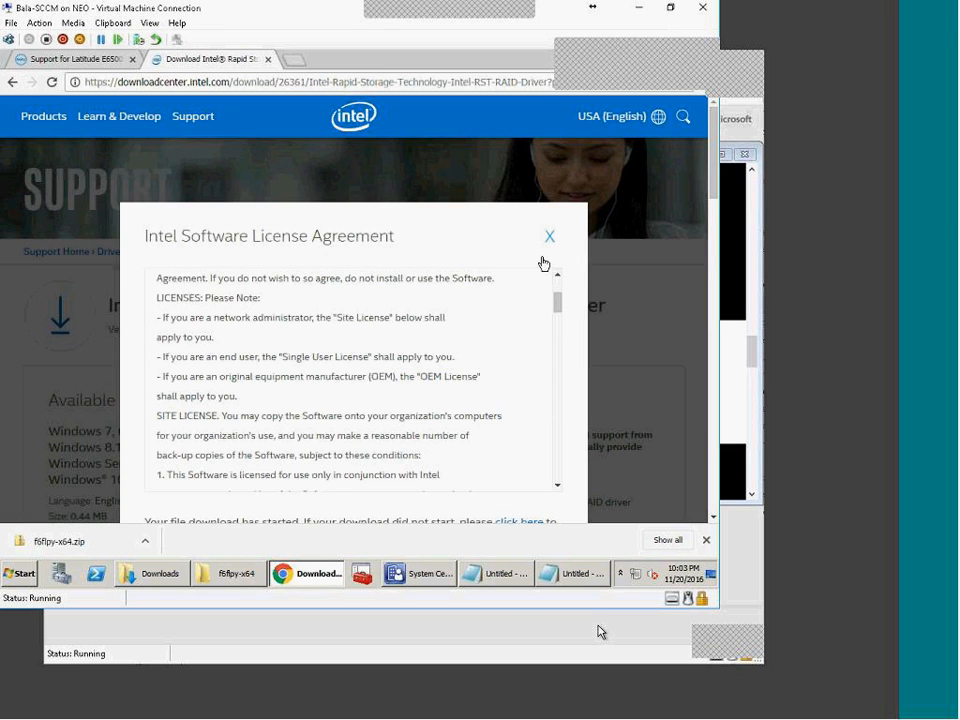
left_click_drag(184, 305, 494, 308)
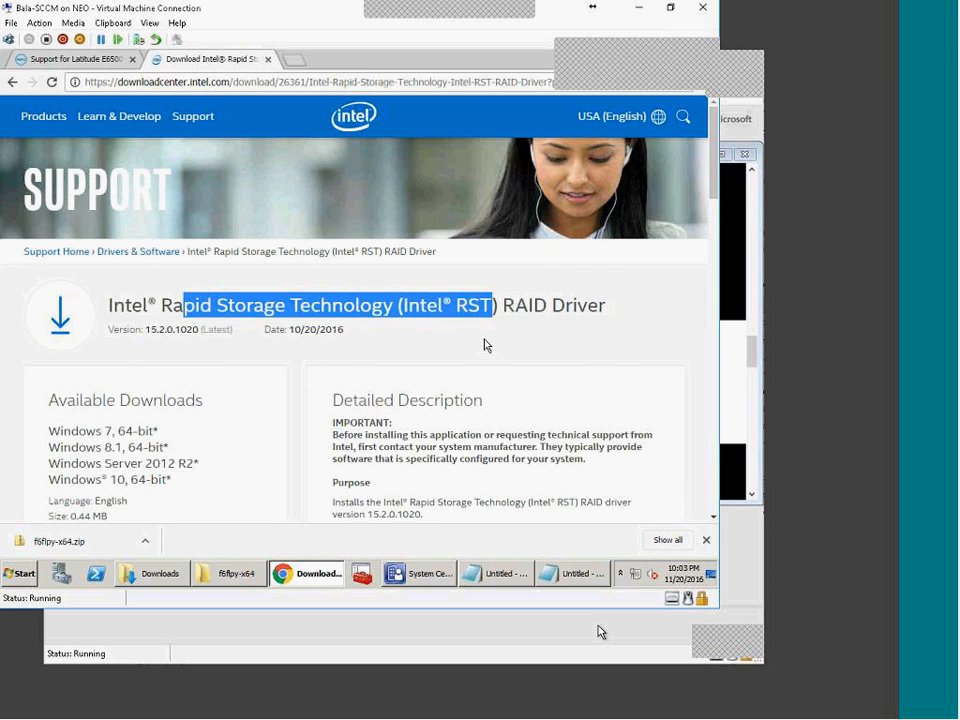
scroll(516, 454, "down", 1)
scroll(516, 454, "down", 1)
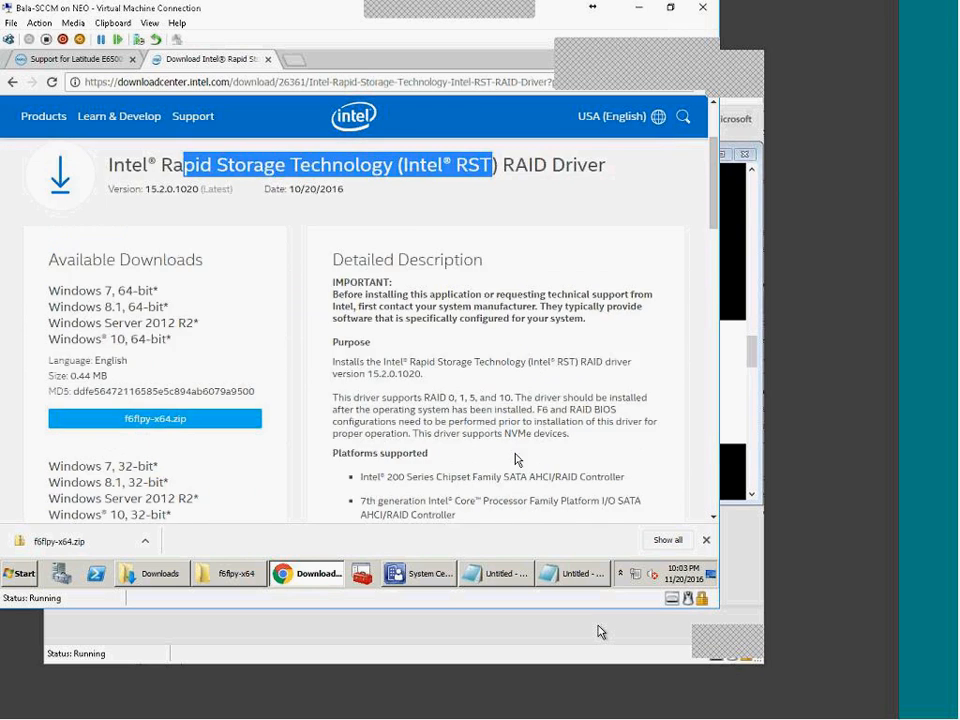
left_click(238, 575)
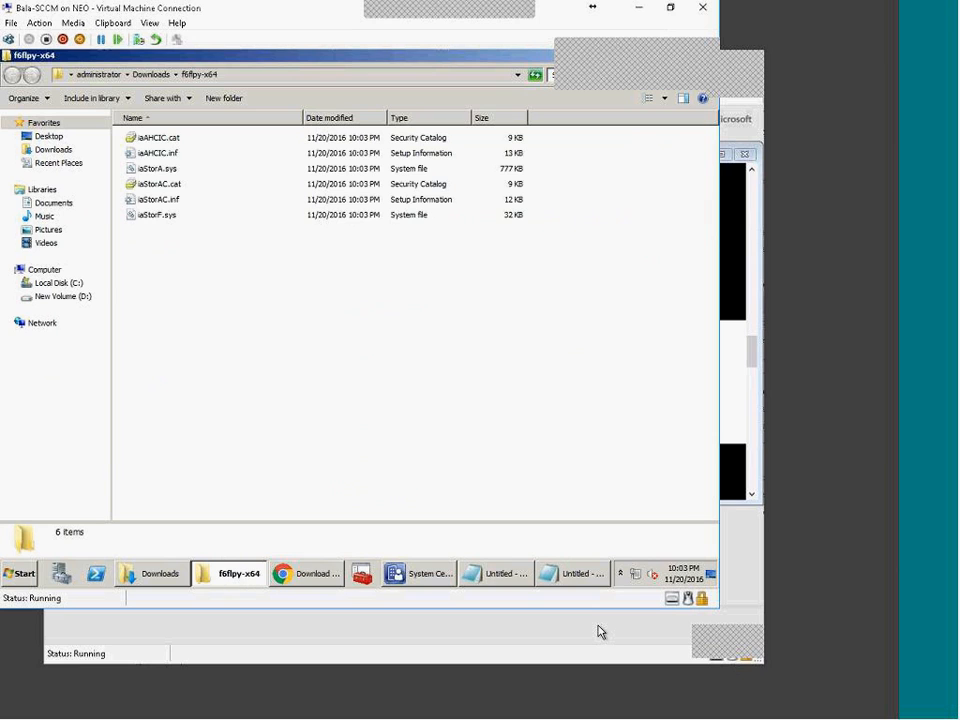
left_click(150, 75)
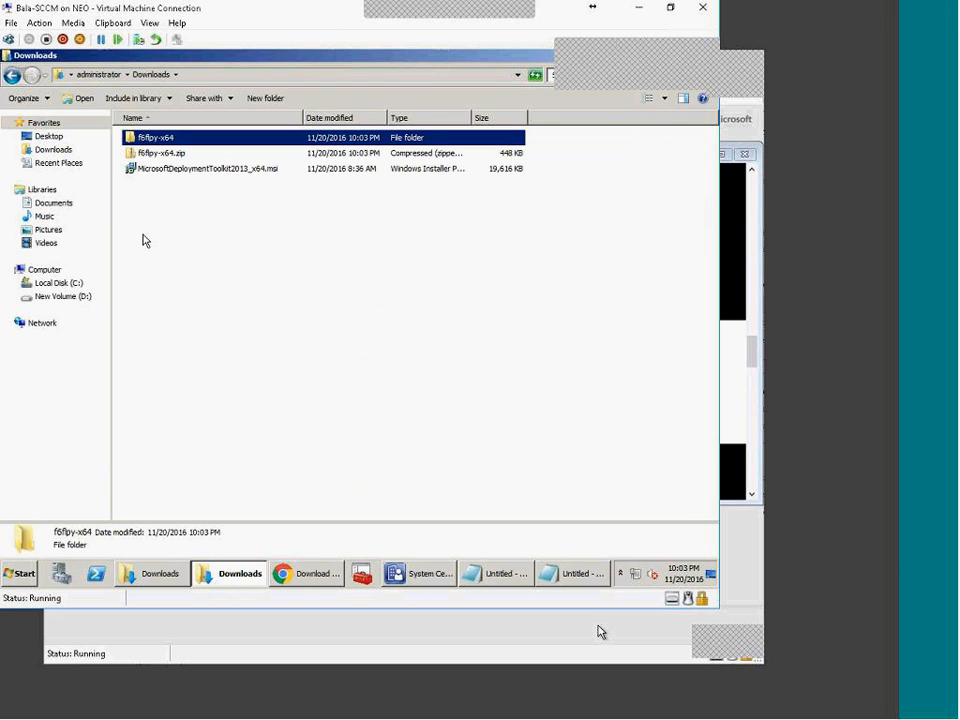
Step: Browse to D:\SOURCE\OSD and create a Drivers folder there
left_click(60, 297)
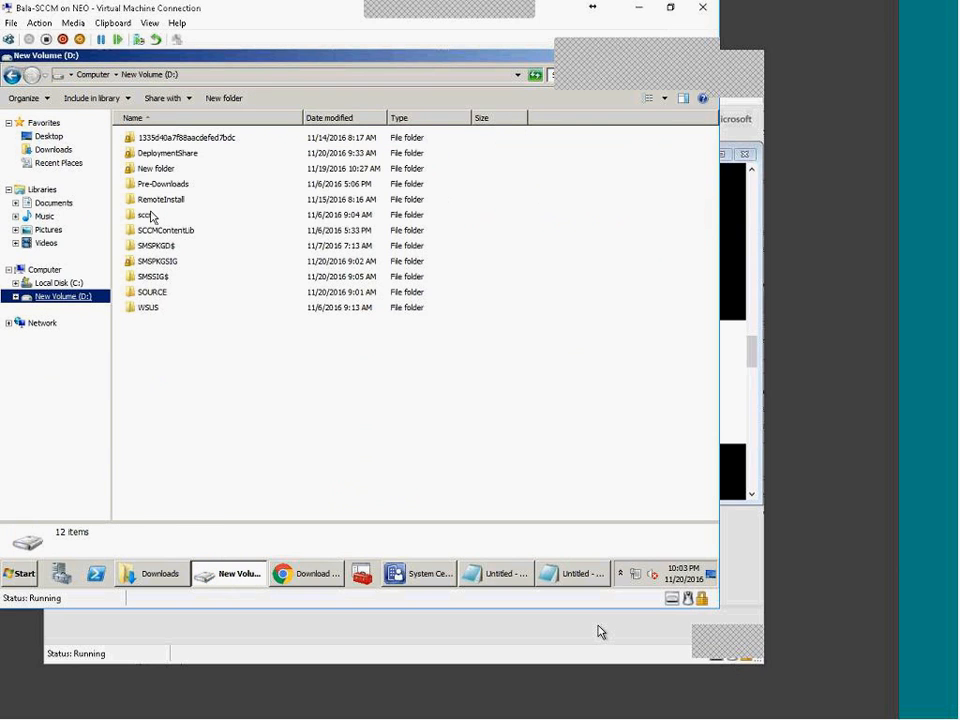
double_click(146, 292)
double_click(154, 169)
left_click(241, 93)
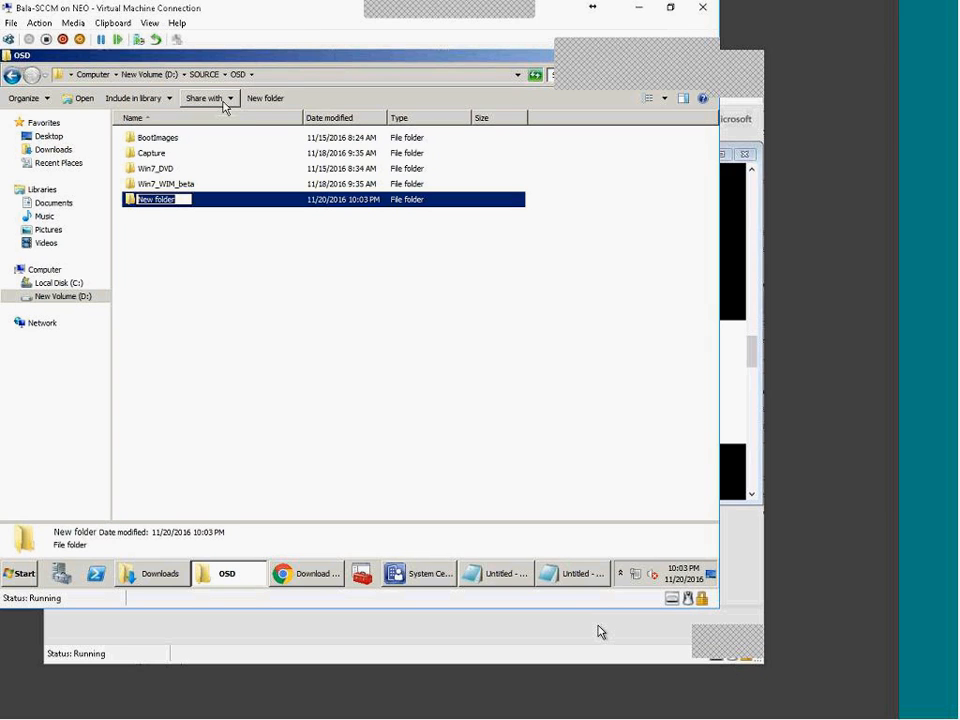
type("Drivers")
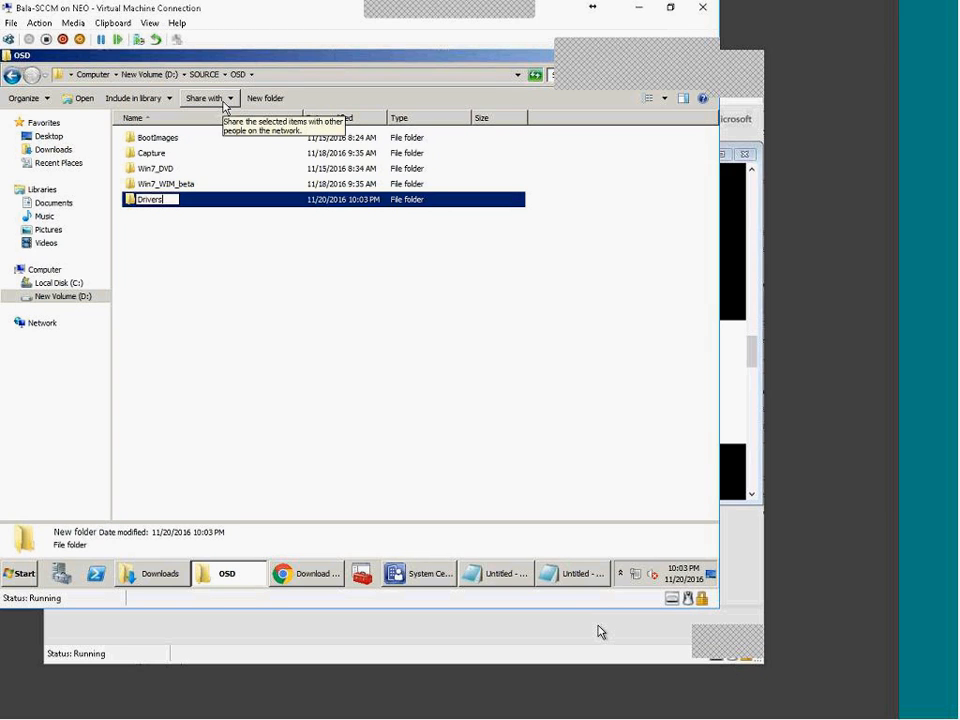
key("Return")
key("Return")
Step: Inside Drivers, create the Drivers_source and Drivers_packages folders
left_click(224, 100)
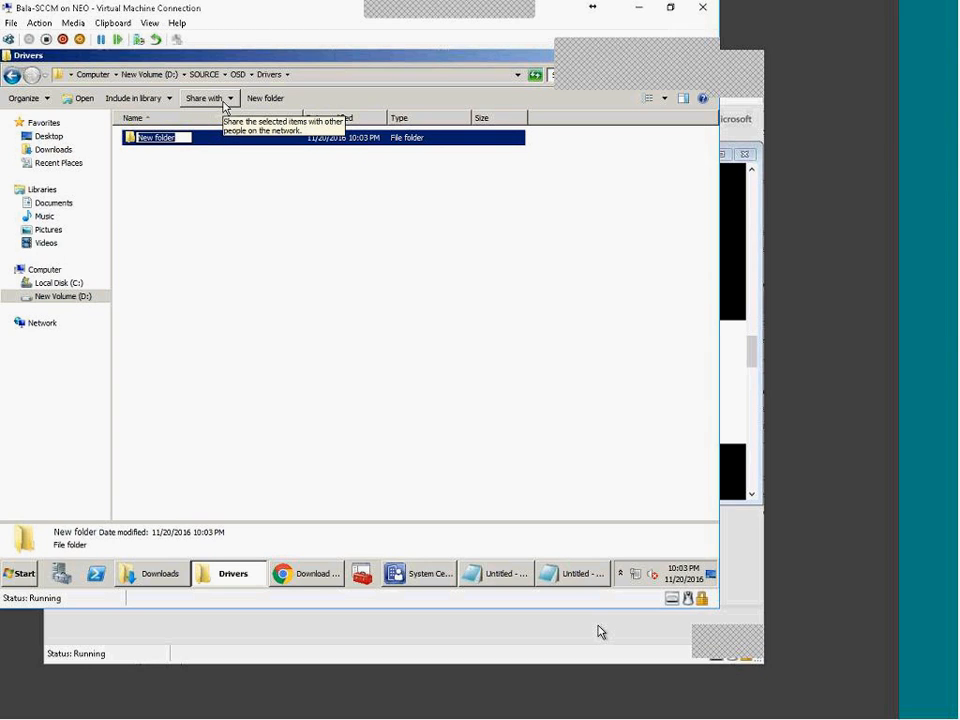
type("Drivers")
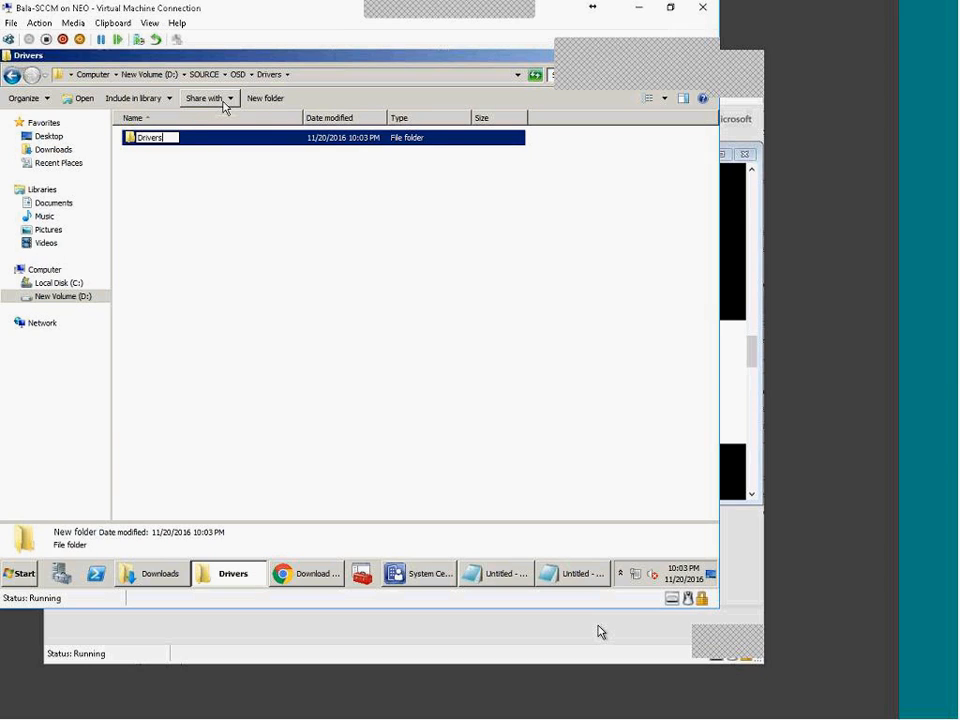
type(" source")
key("Return")
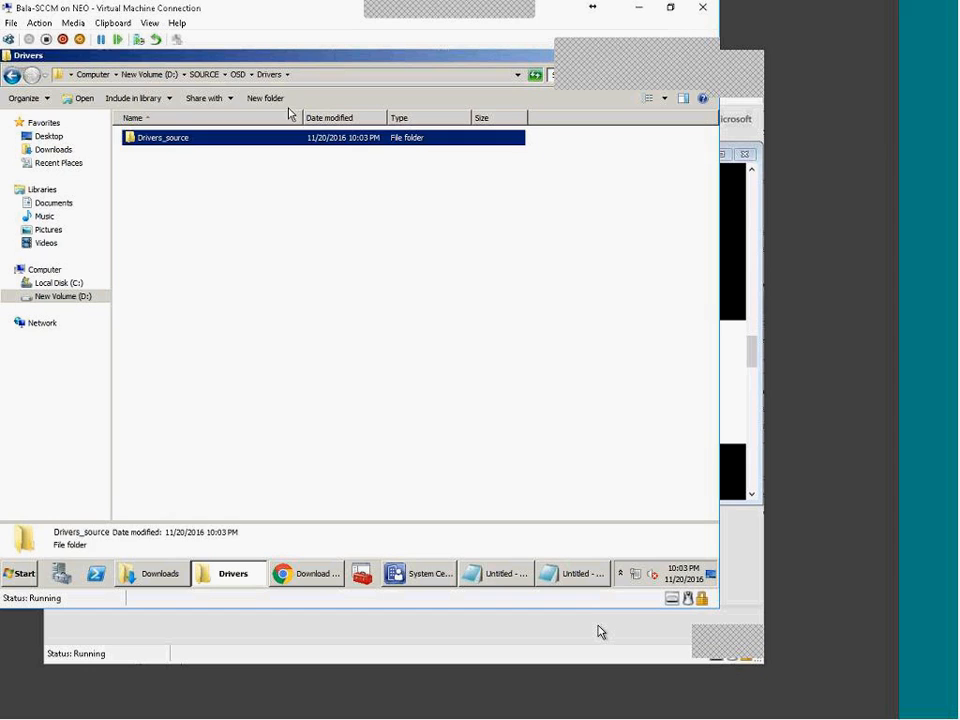
left_click(274, 111)
left_click(233, 101)
type("Drivers_packages")
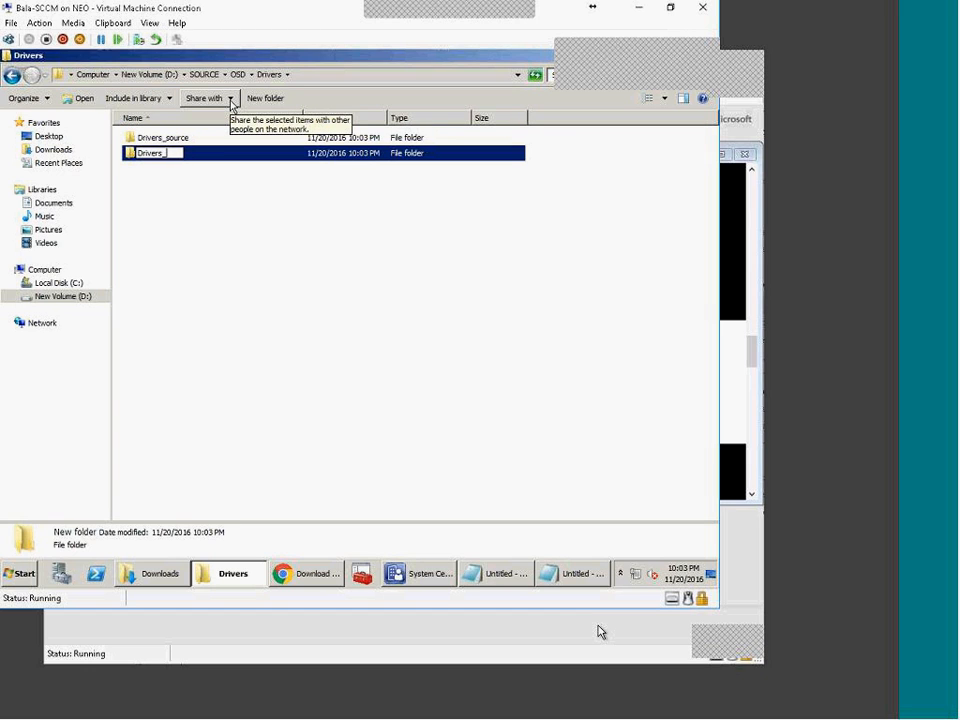
key("Return")
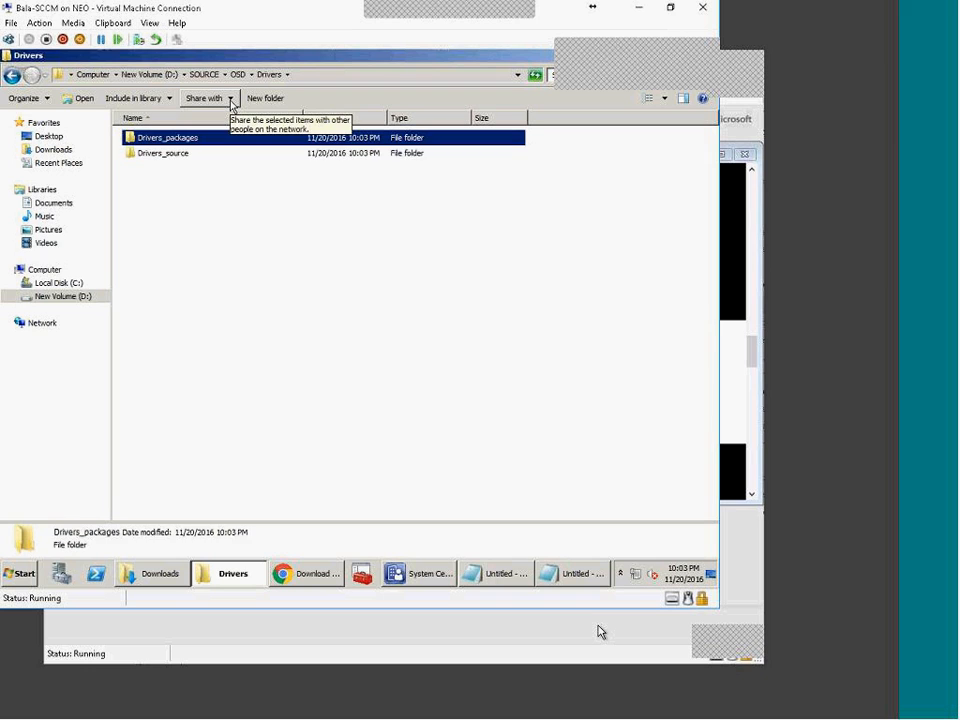
Step: Create IntelStorageDrivers inside Drivers_source and paste the f6flpy-x64 folder into it
key("Down")
key("Return")
left_click(230, 102)
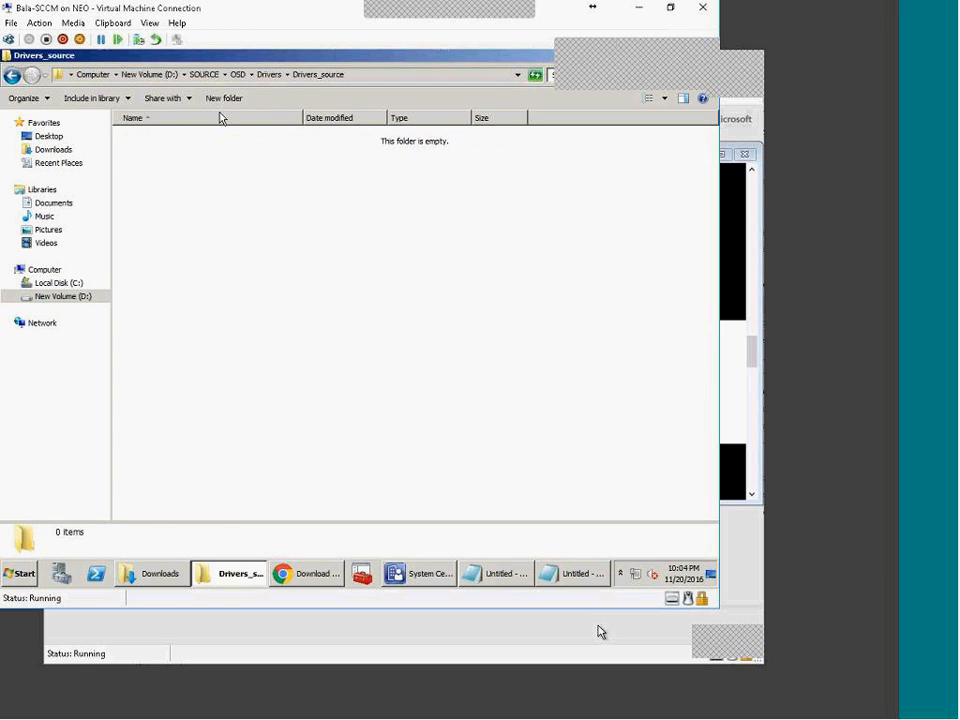
type("IntelN")
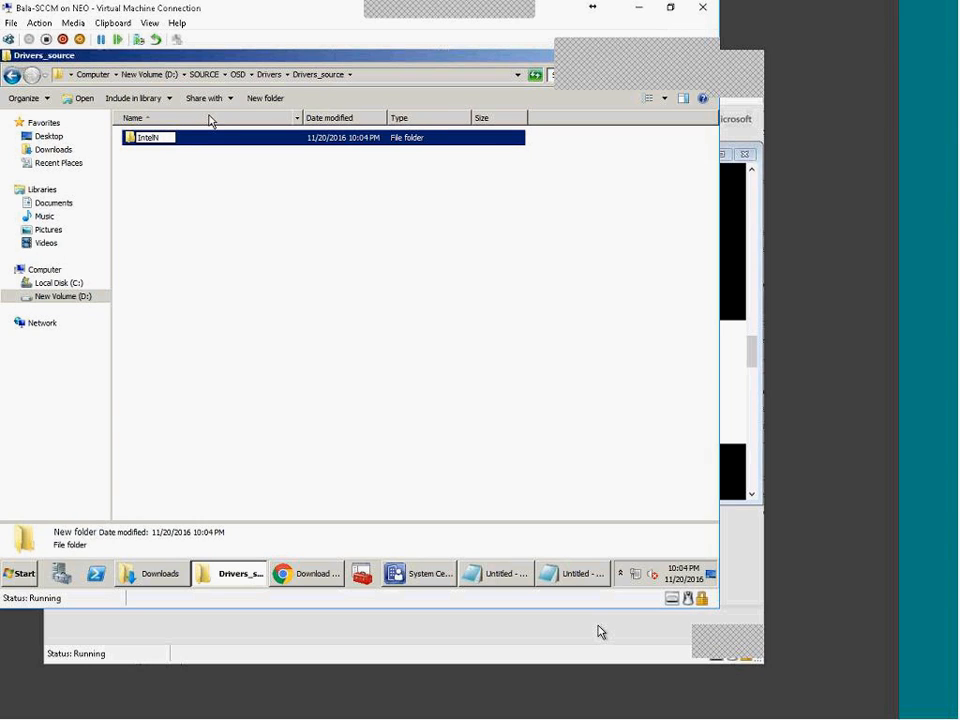
key("BackSpace")
type("StorageDrivers")
key("Return")
key("Return")
key("ctrl+v")
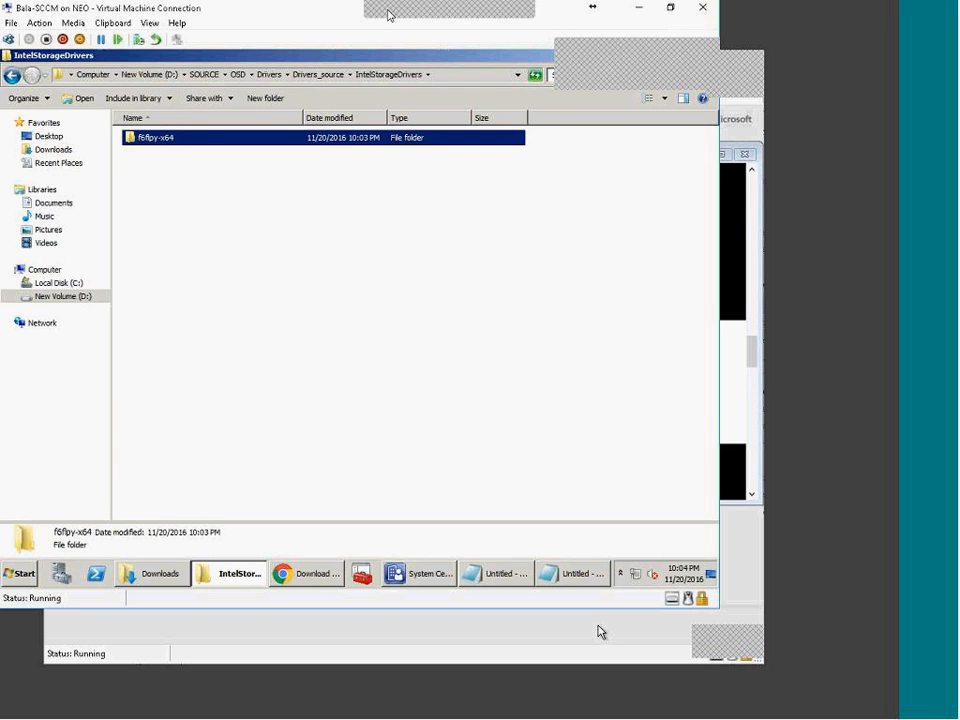
Step: Open the \\server\SOURCE network share from the Run box
left_click(20, 573)
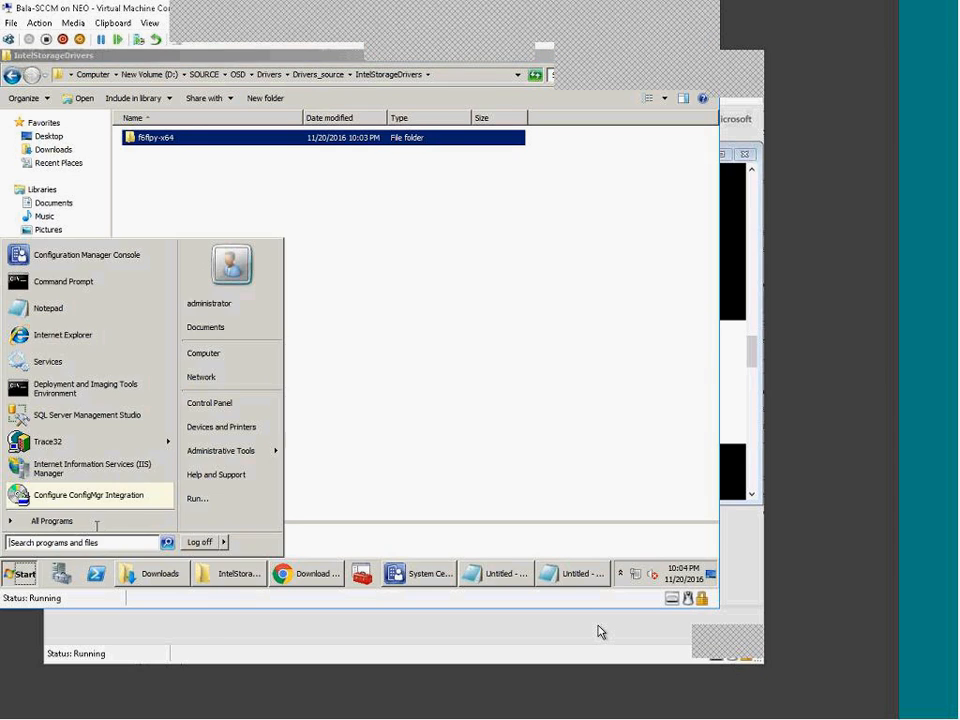
left_click(186, 486)
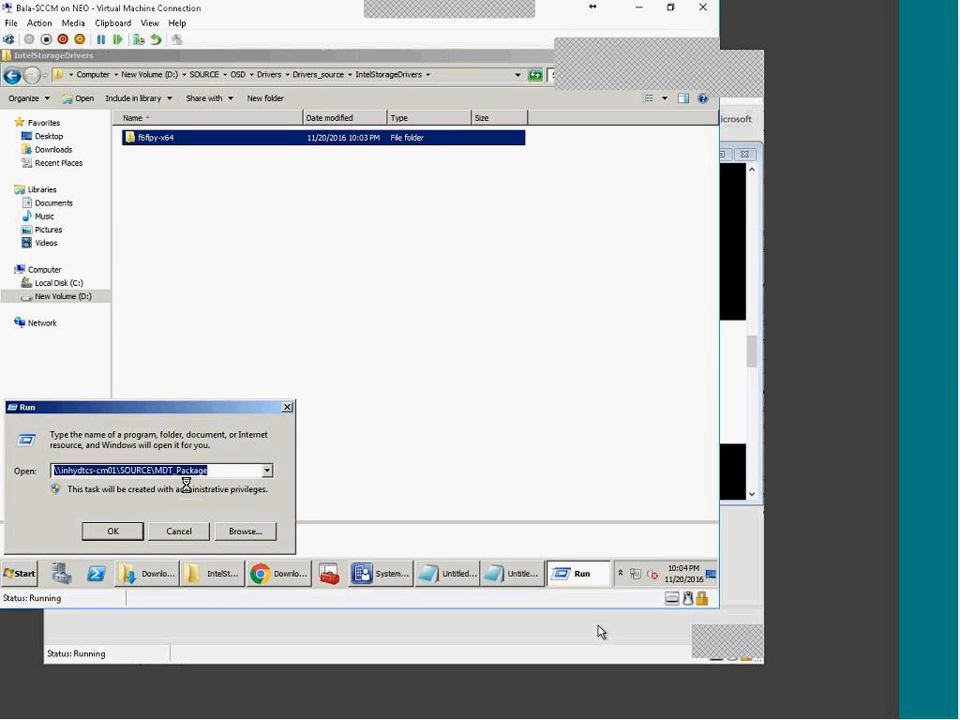
key("Right")
key("BackSpace")
key("BackSpace")
key("BackSpace")
key("BackSpace")
key("BackSpace")
key("BackSpace")
key("BackSpace")
key("BackSpace")
key("BackSpace")
key("BackSpace")
key("BackSpace")
key("Return")
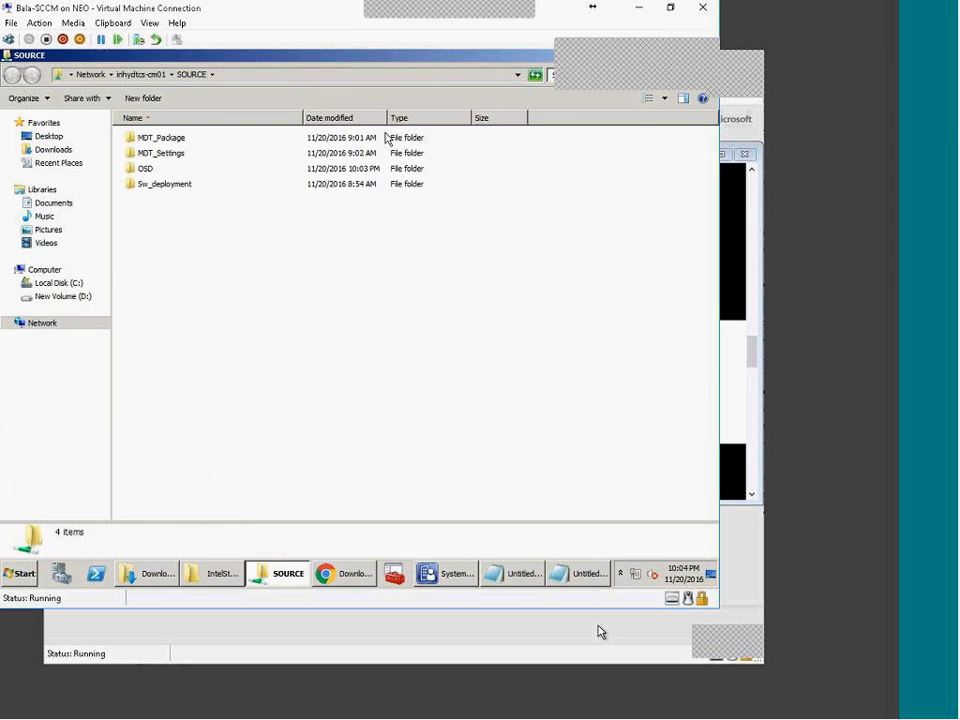
Step: Browse OSD > Drivers > Drivers_source > IntelStorageDrivers > f6flpy-x64 and copy its network path
double_click(148, 168)
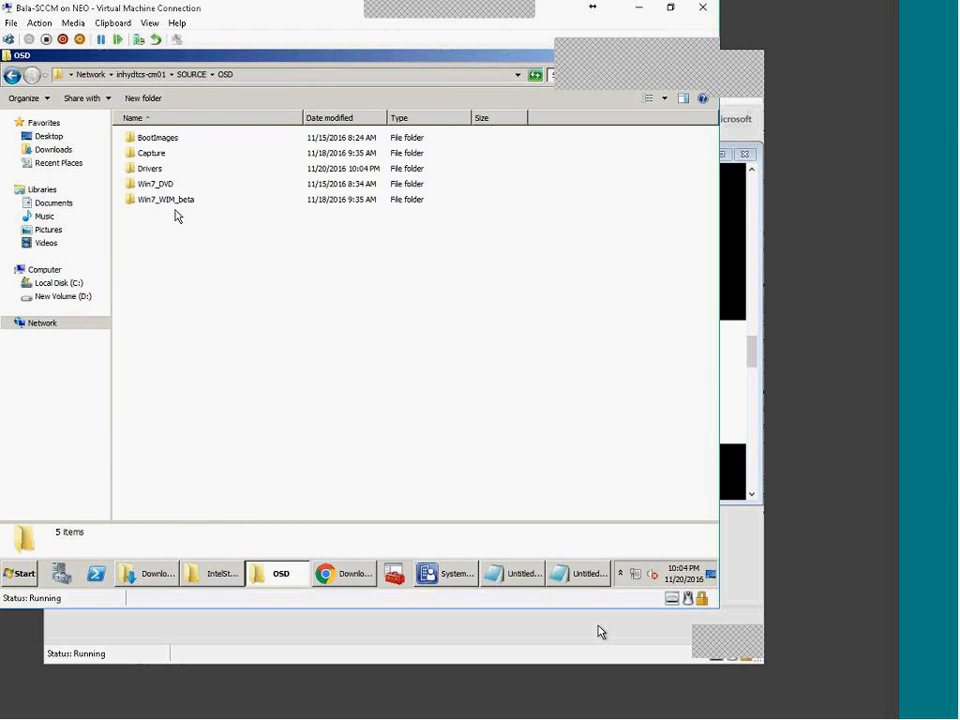
left_click(143, 181)
double_click(148, 170)
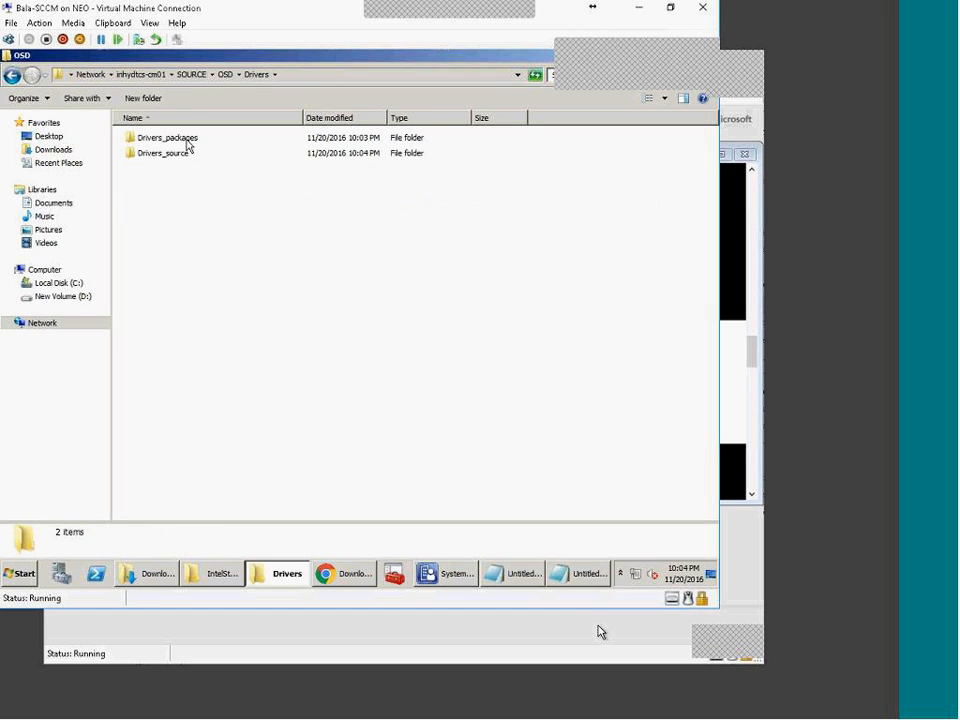
double_click(182, 155)
double_click(180, 142)
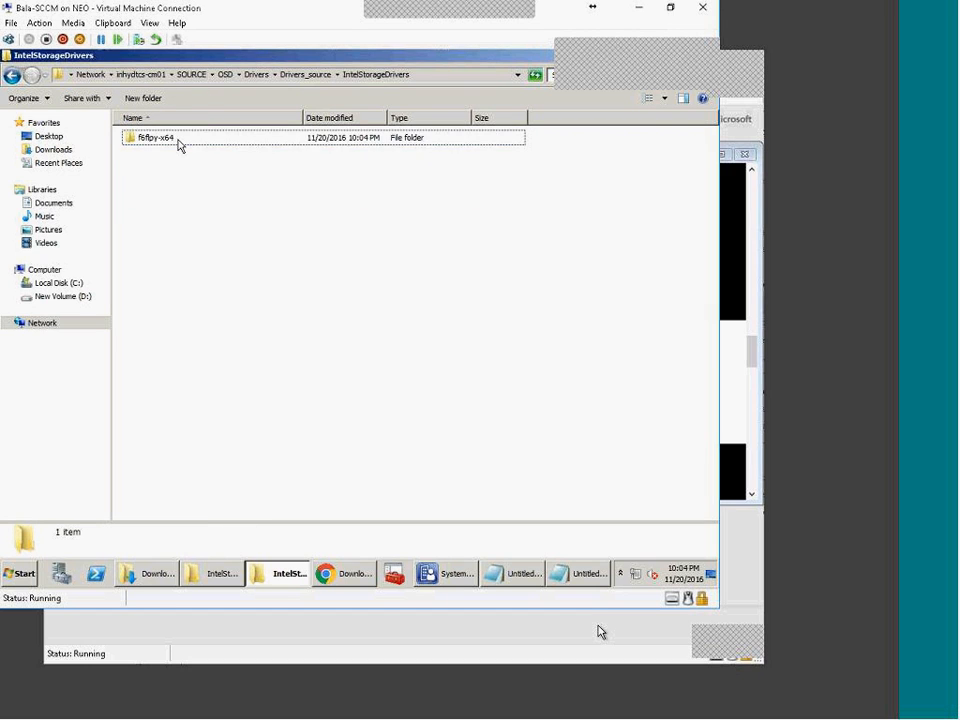
double_click(180, 141)
left_click(483, 75)
left_click(272, 574)
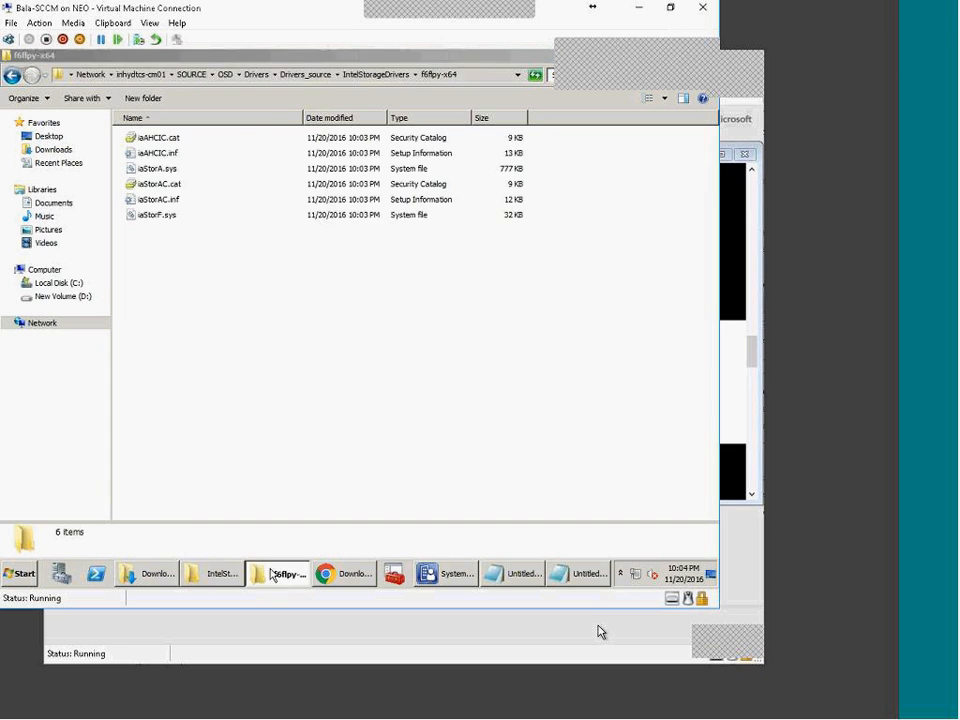
left_click(446, 574)
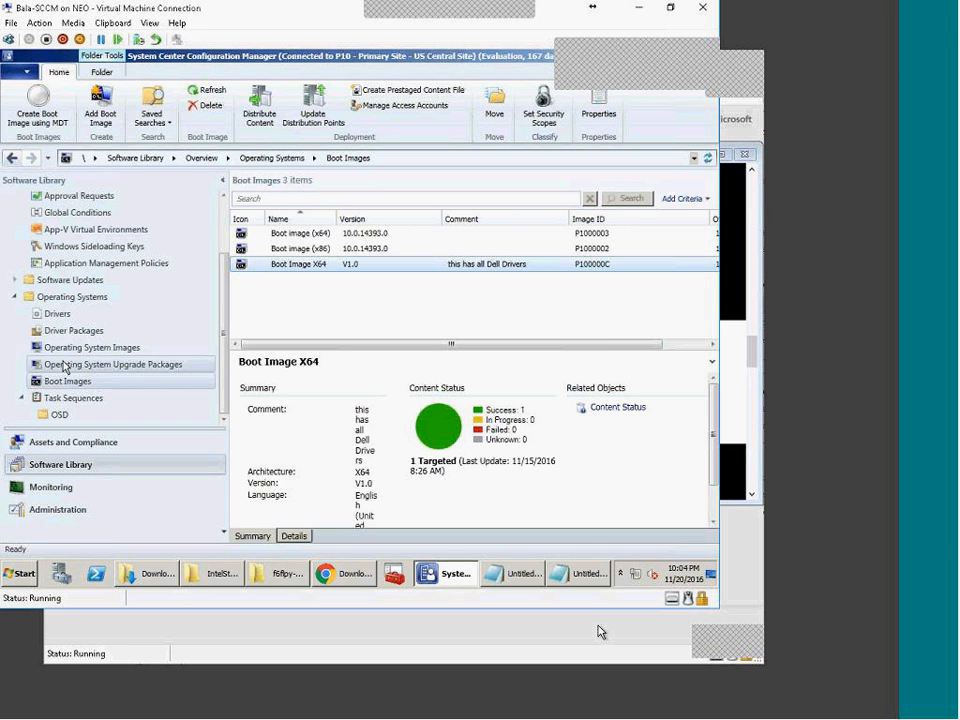
Step: Import drivers from the pasted f6flpy-x64 network path, reaching iaAHCIC.inf and iaStorAC.inf details
left_click(56, 314)
right_click(58, 318)
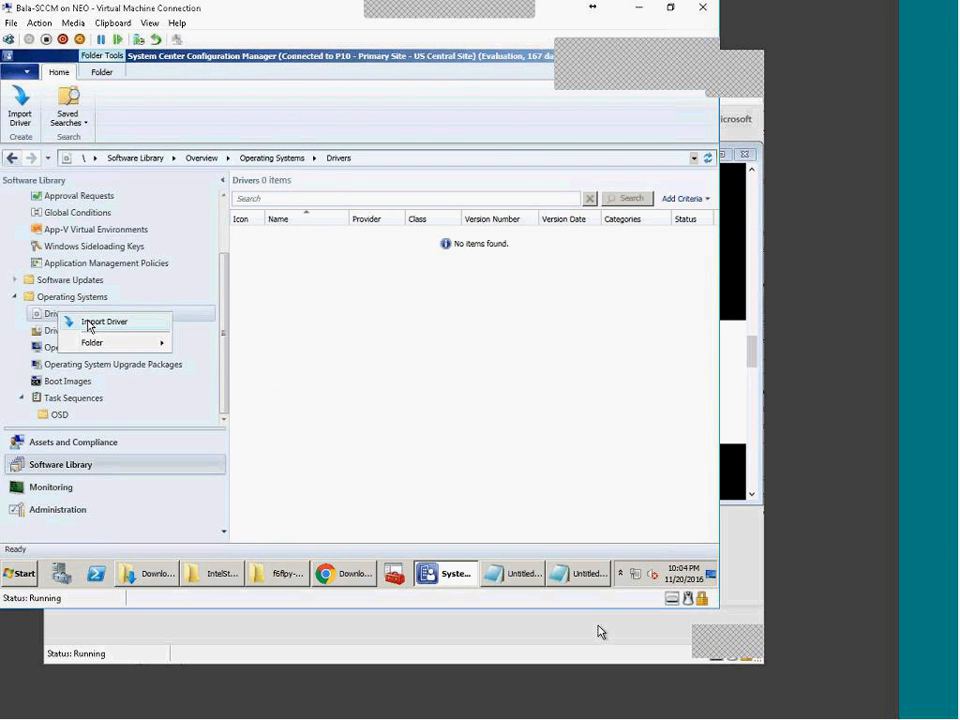
left_click(95, 320)
key("ctrl+v")
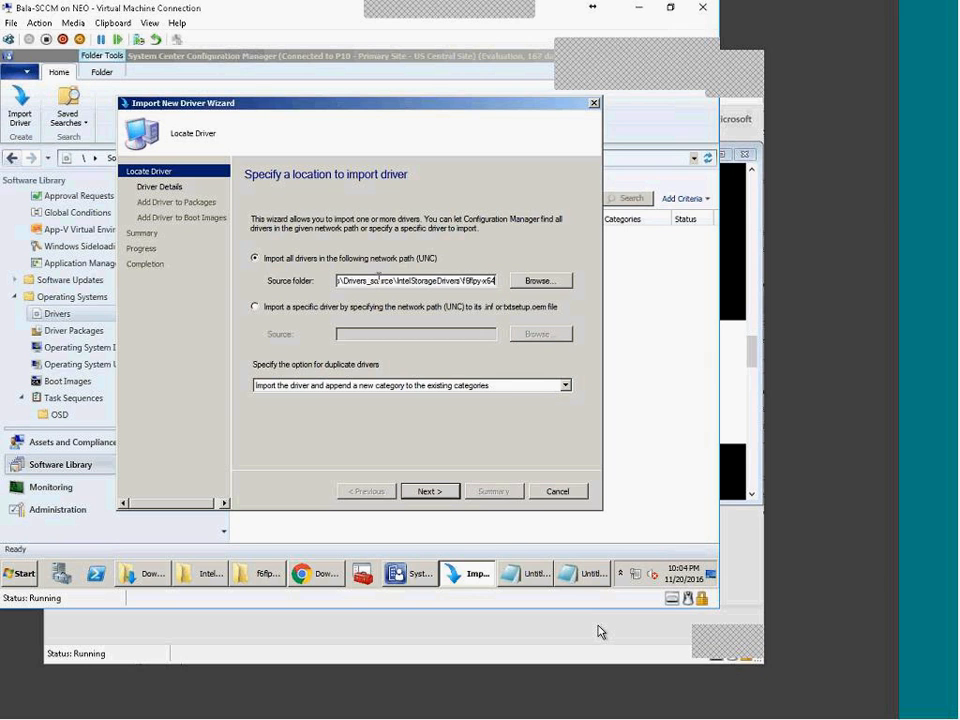
left_click(420, 492)
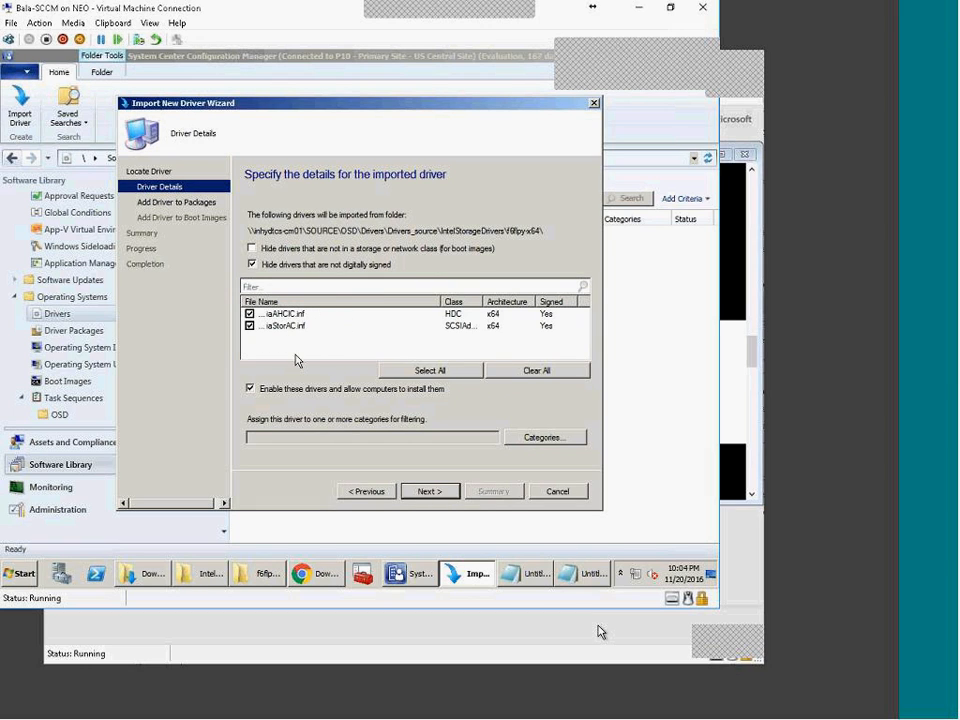
left_click_drag(477, 301, 515, 301)
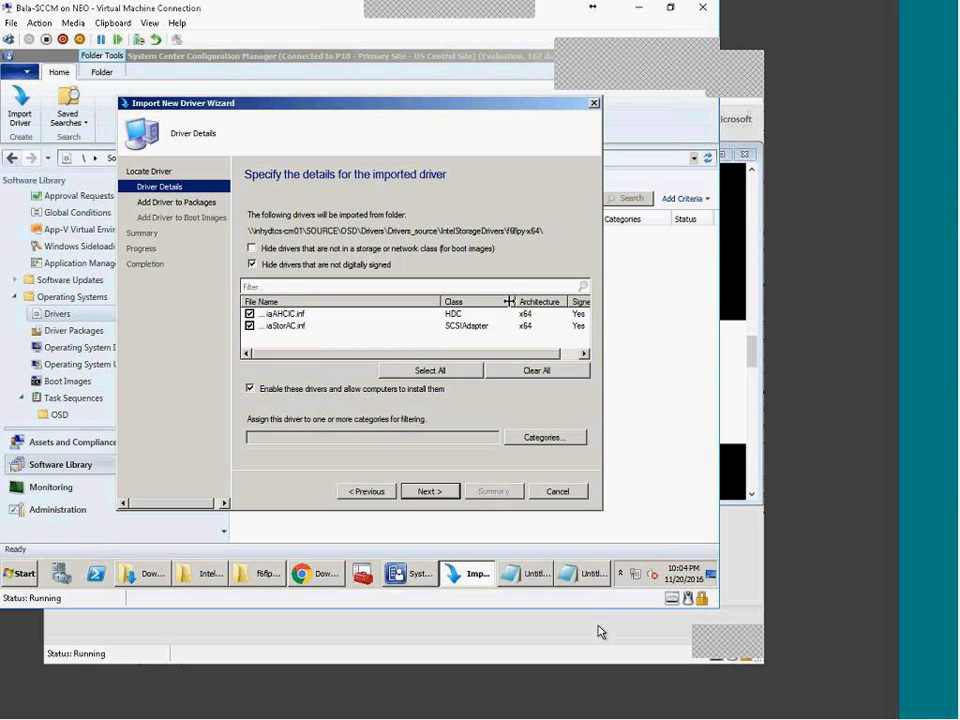
left_click(430, 493)
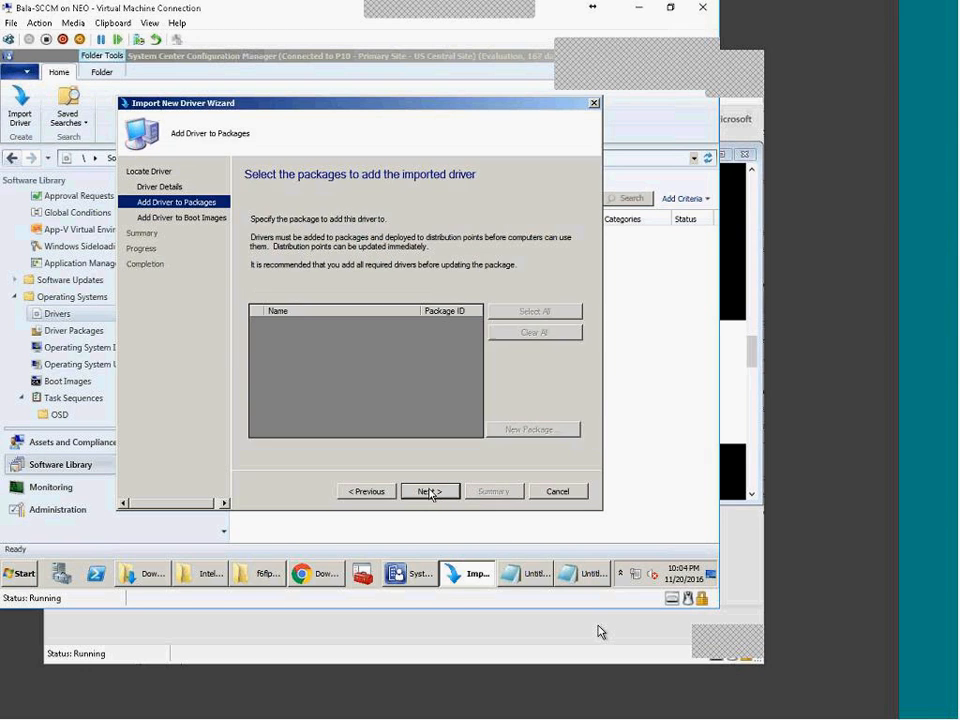
left_click(366, 491)
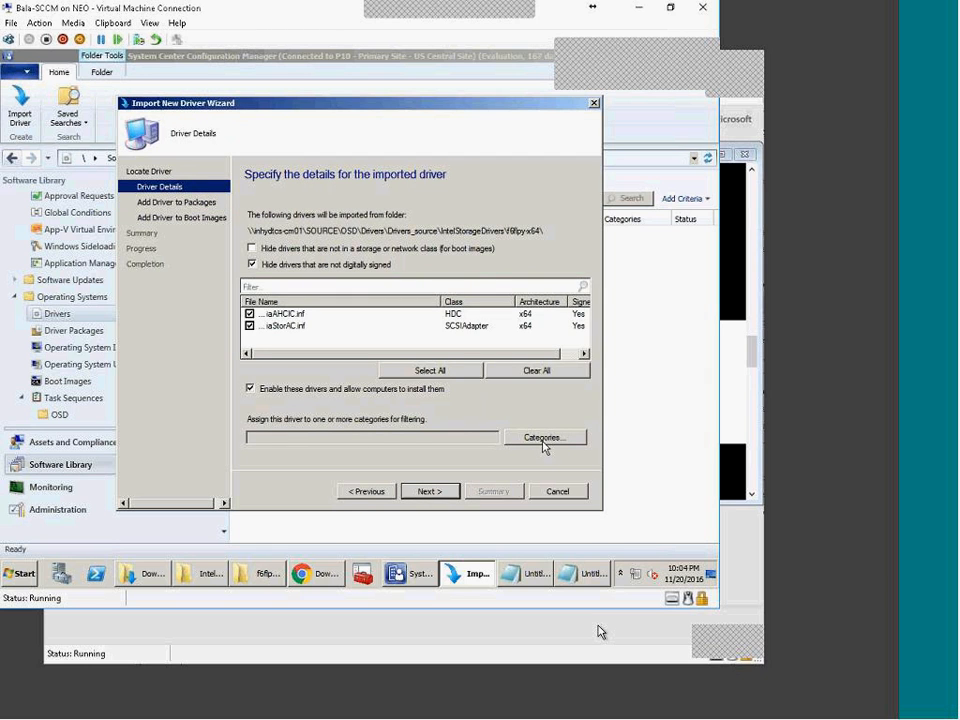
Step: Create the BootImage-Storage category, assign it to iaAHCIC.inf and iaStorAC.inf, and continue
left_click(545, 440)
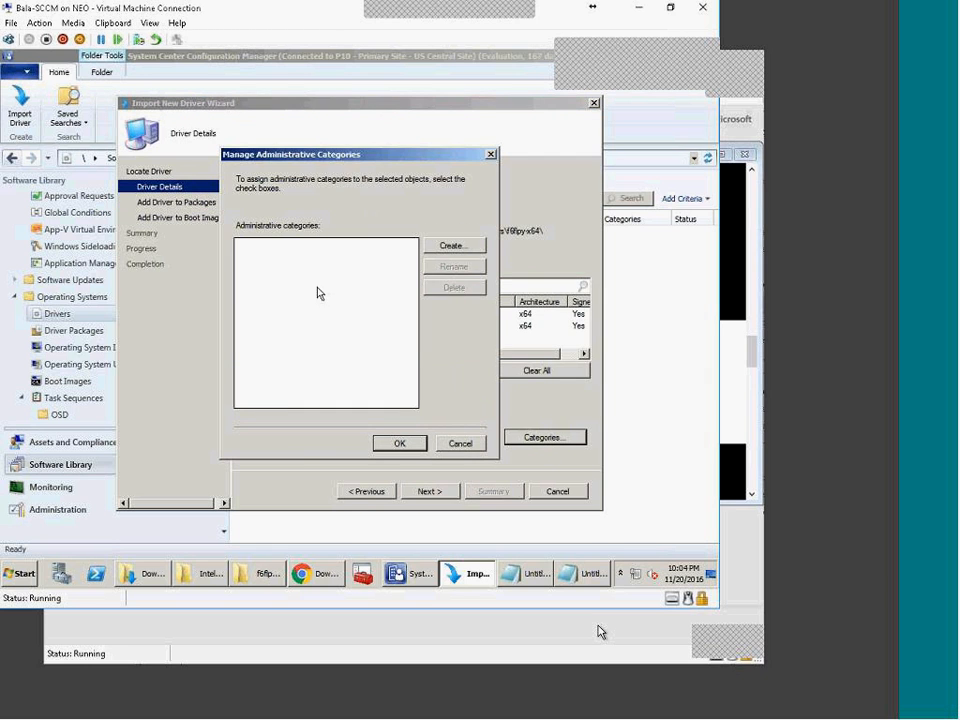
left_click(452, 245)
type("BootImage-Storage")
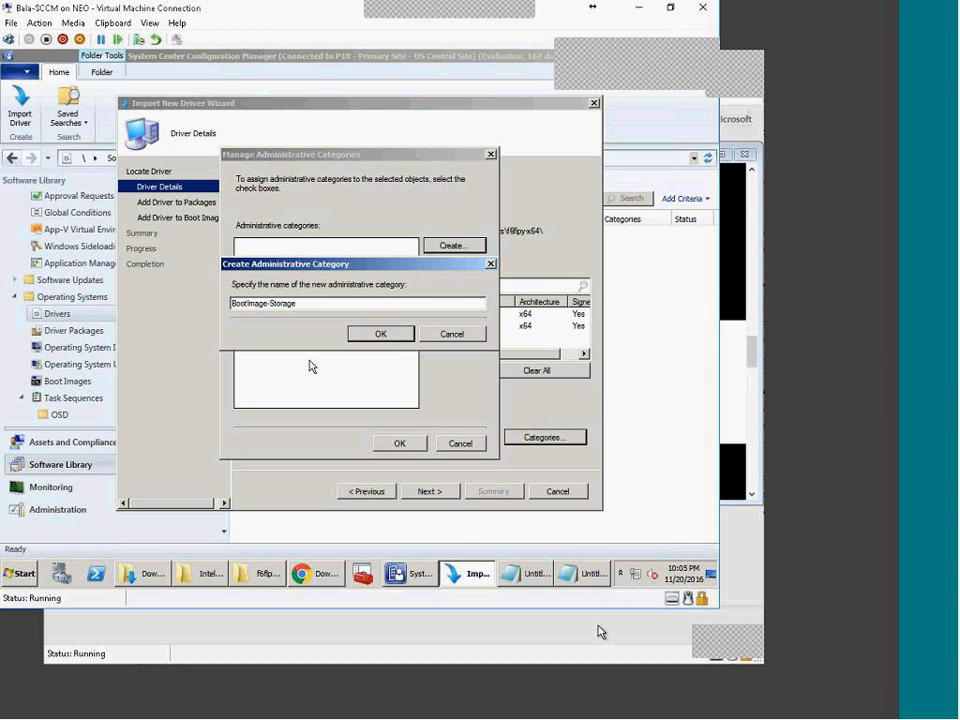
left_click(377, 335)
left_click(396, 442)
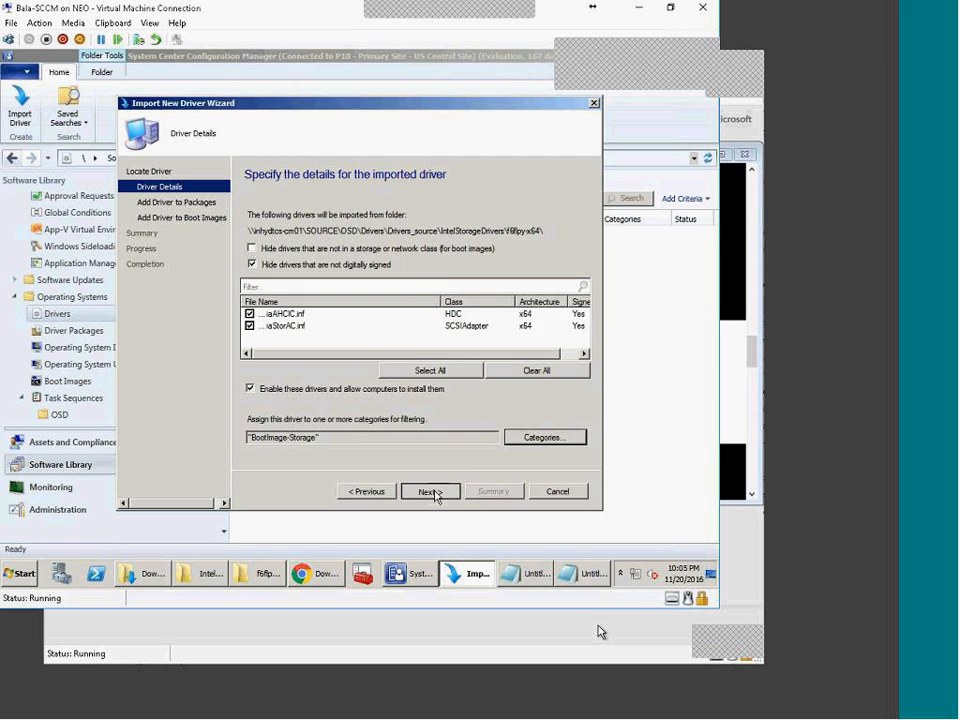
left_click(433, 492)
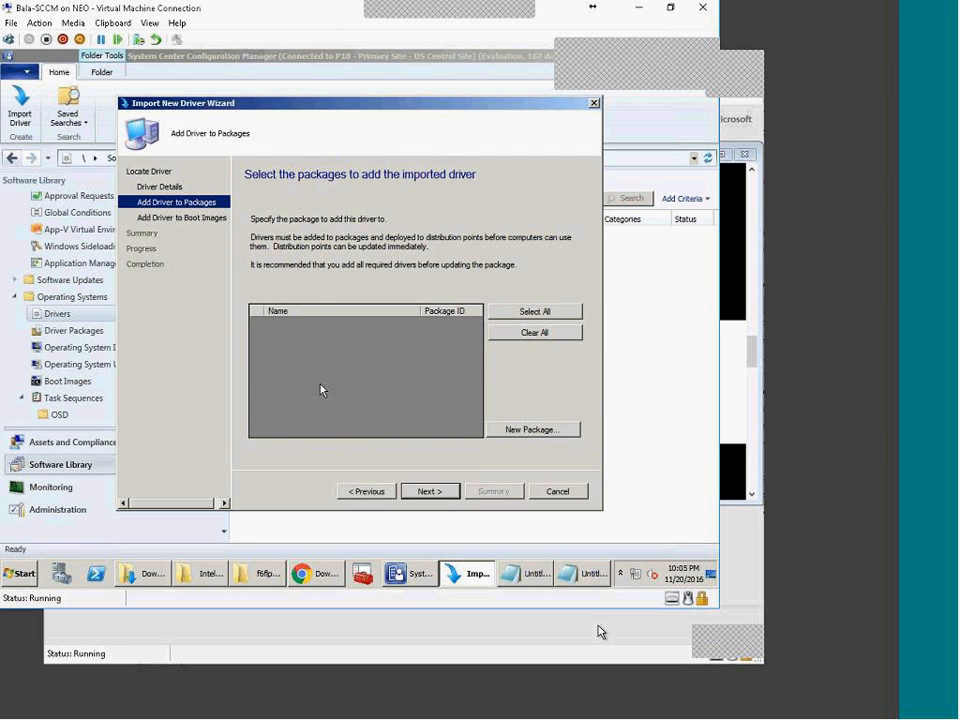
Step: Start a new driver package and browse its path to \\inhydtcs-cm01\SOURCE\OSD\Drivers\Drivers_packages
left_click(525, 429)
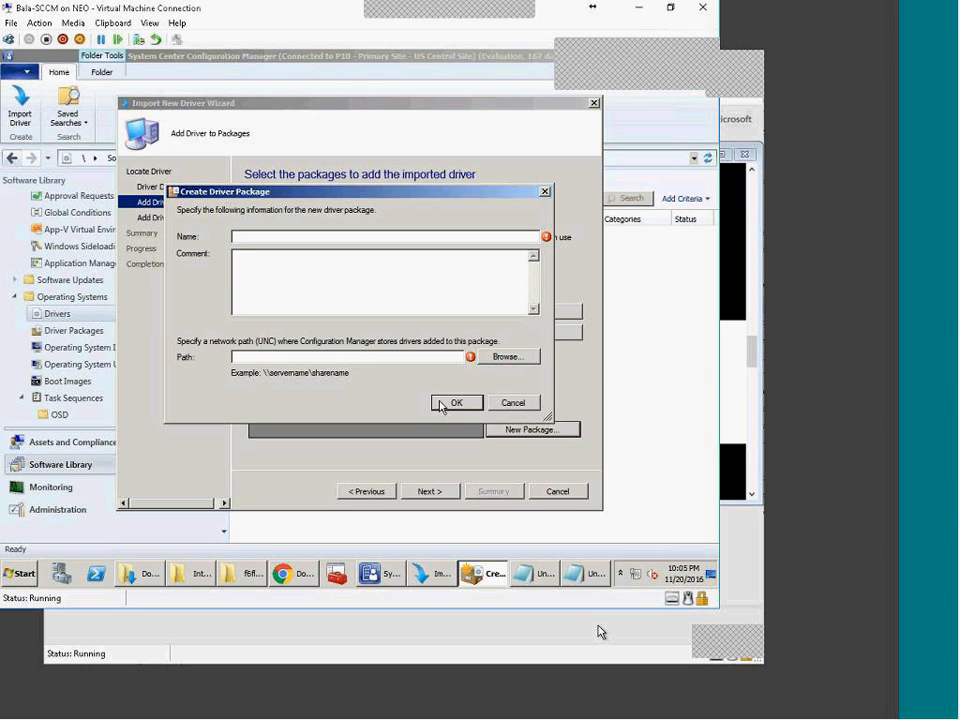
left_click(504, 357)
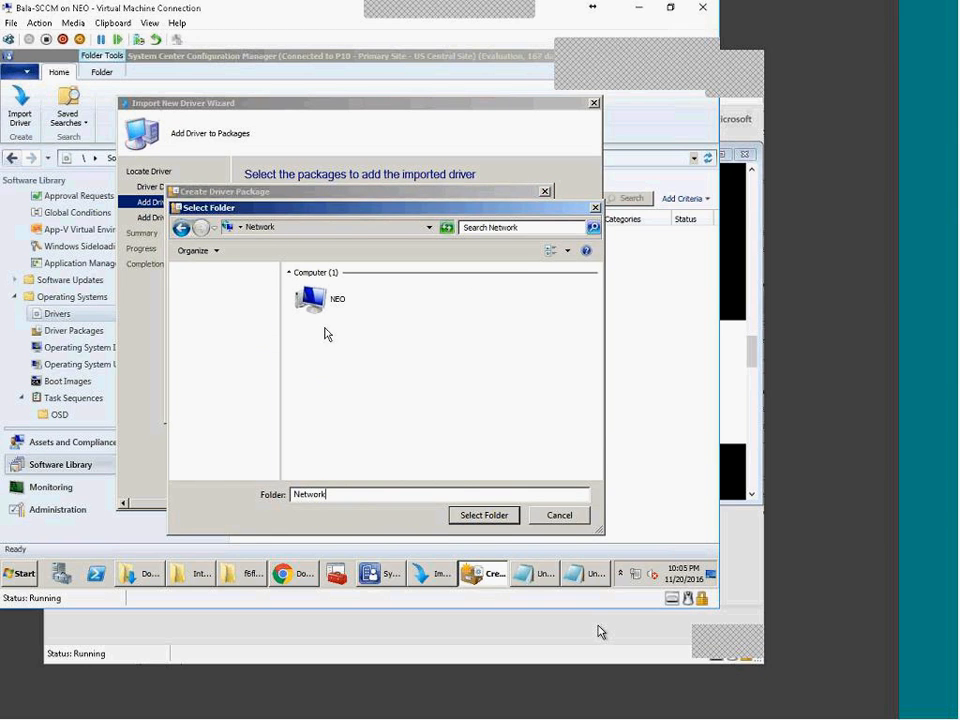
type("\\\\inhydtcs-cm01")
key("Return")
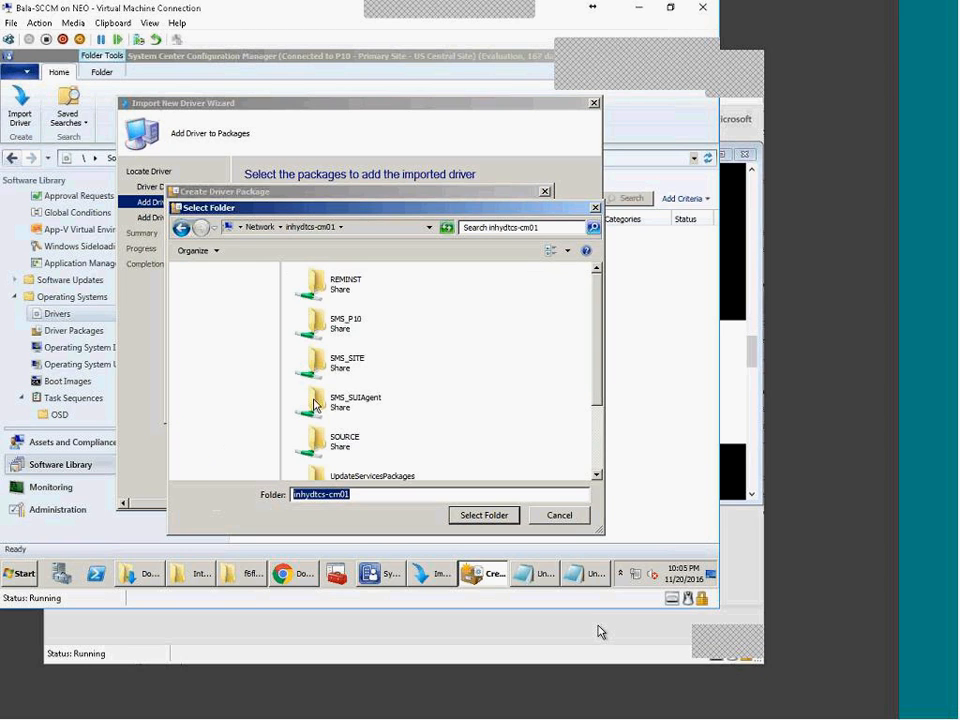
double_click(340, 440)
double_click(318, 322)
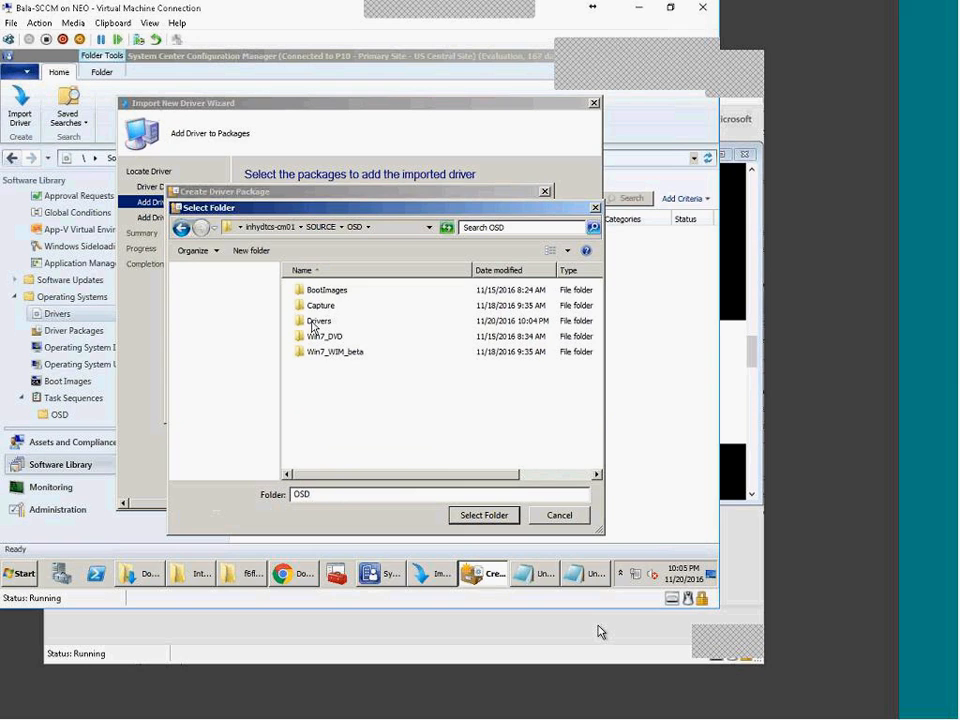
double_click(320, 321)
double_click(336, 290)
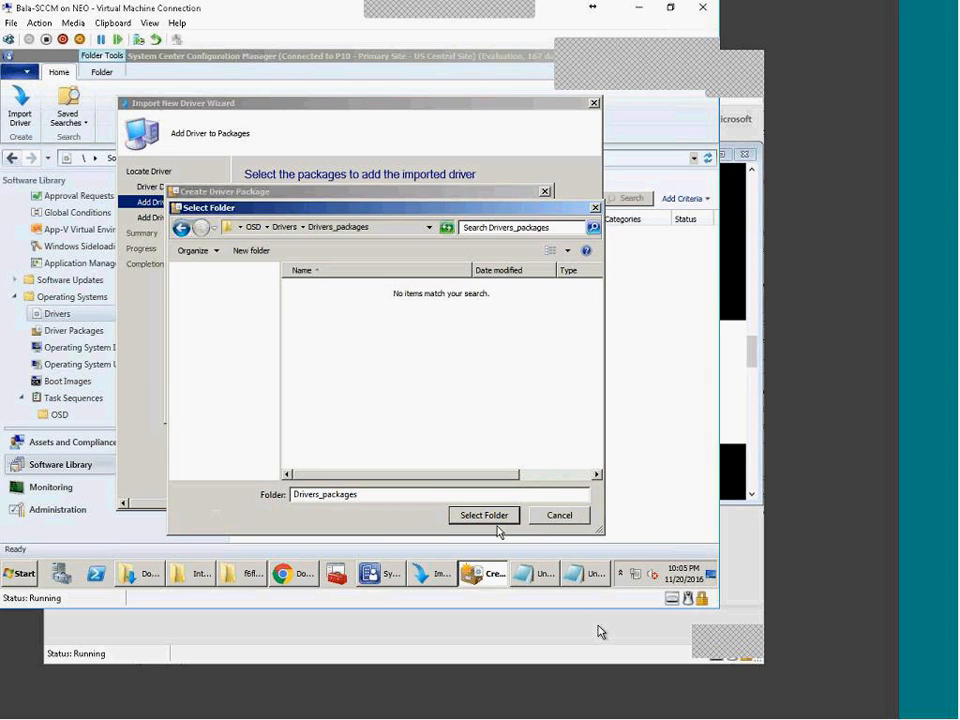
Step: Create a new Intel_storageDrivers folder and select it as the package source
left_click(251, 250)
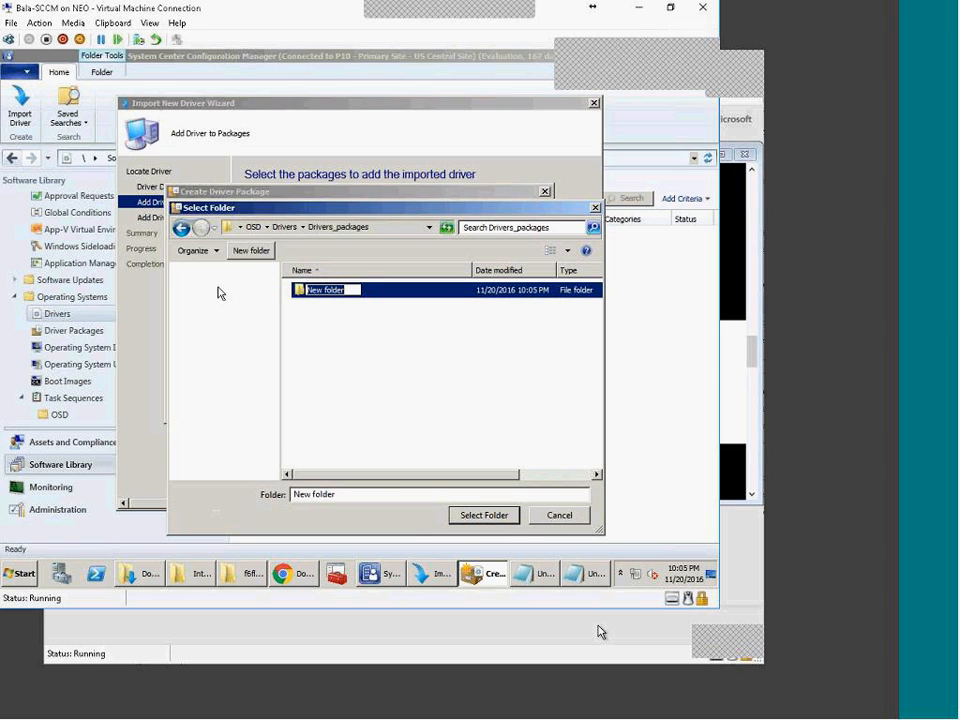
type("Sat")
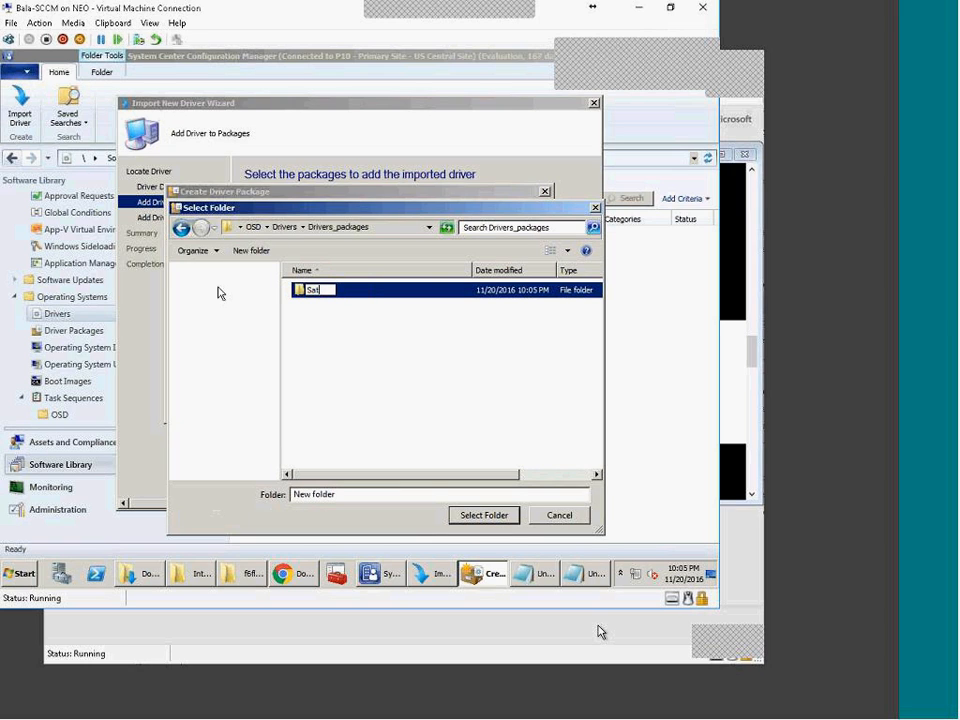
key("BackSpace")
key("BackSpace")
key("BackSpace")
type("Intel_storageDrivers")
key("Return")
key("Return")
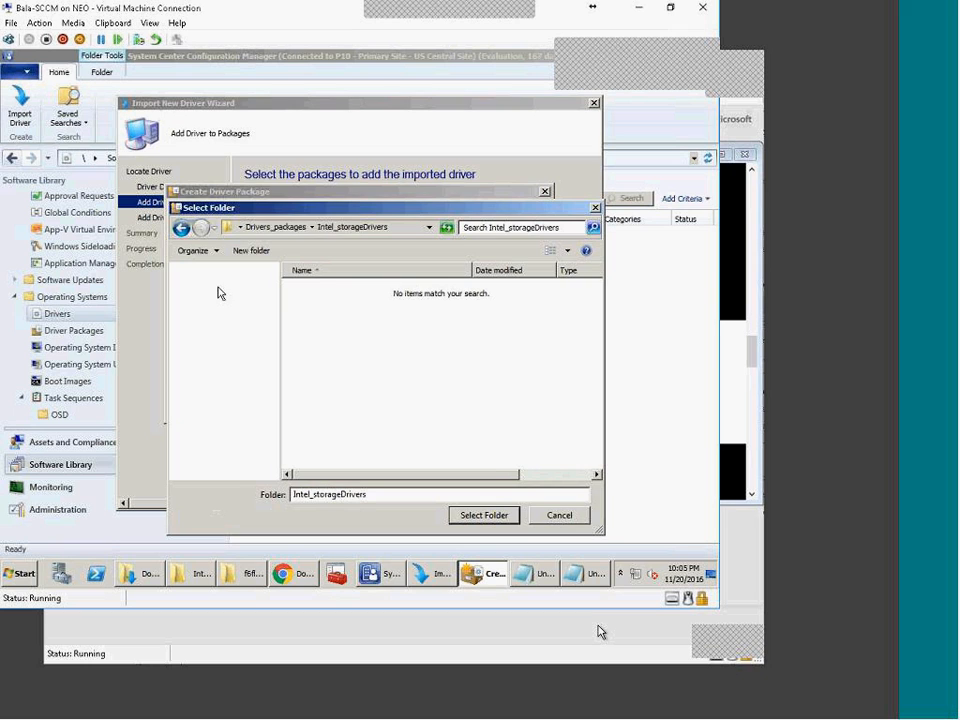
left_click(490, 516)
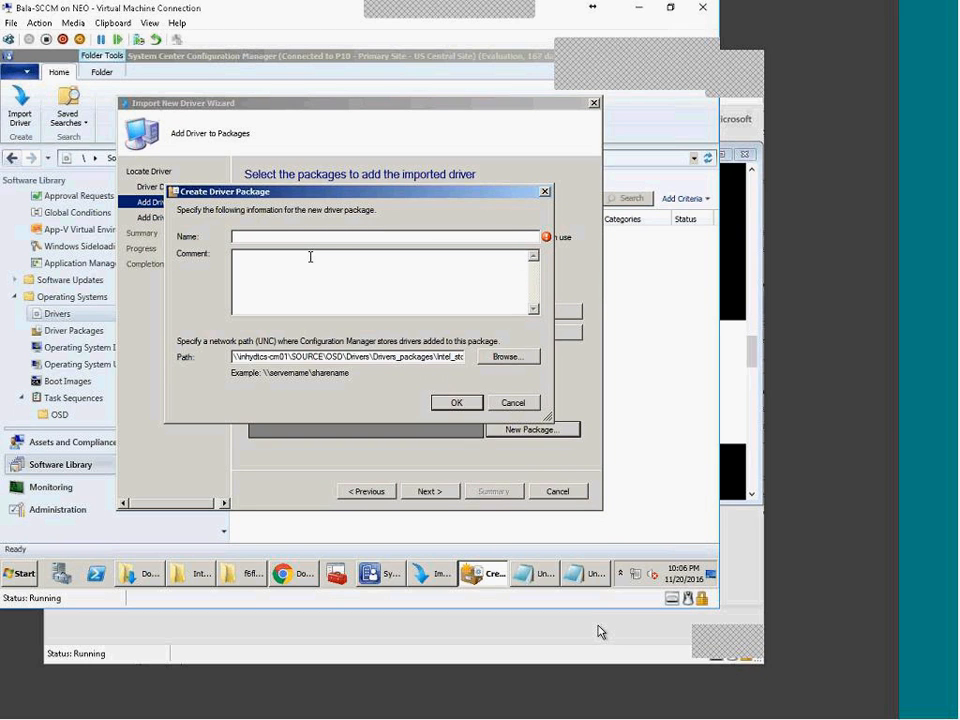
Step: Name the driver package Storage, create it, and continue to boot image selection
type("Storage")
left_click(456, 402)
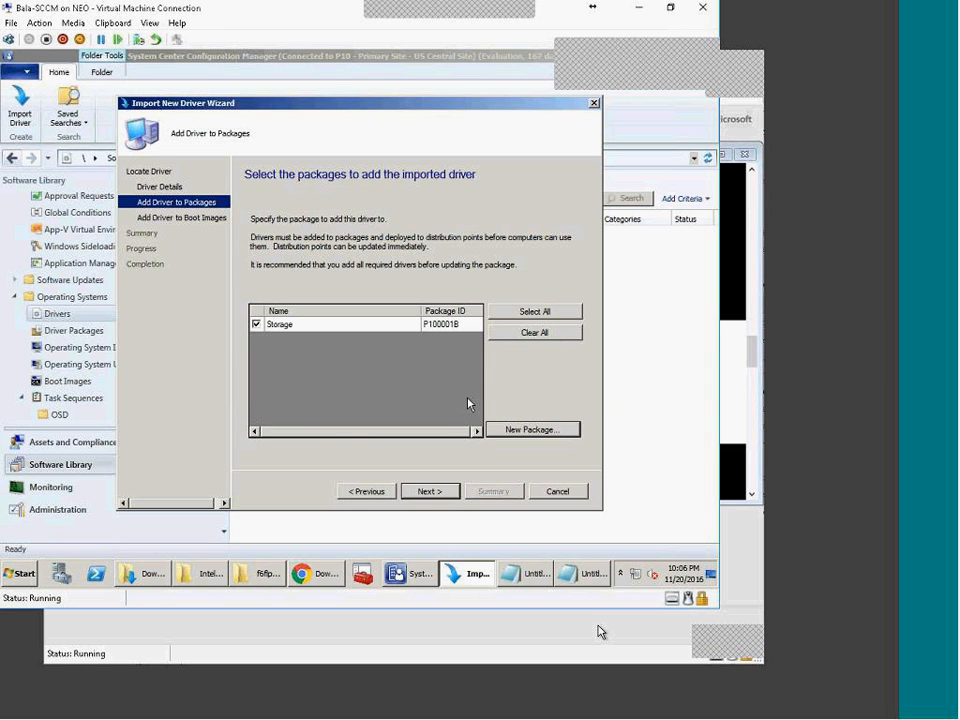
left_click(422, 491)
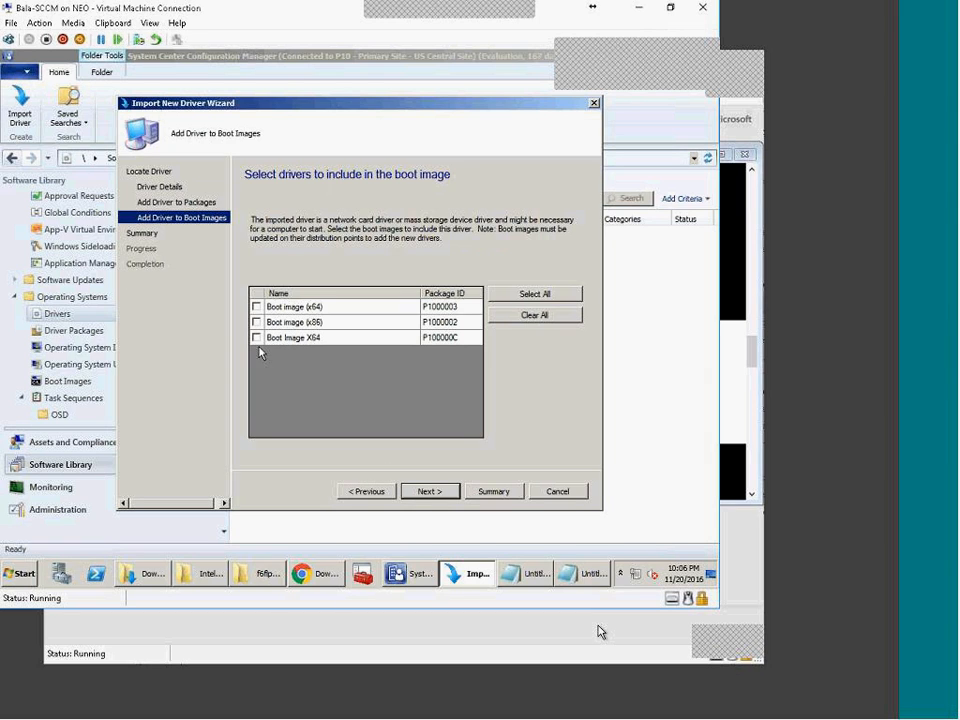
Step: Tick Boot Image X64 for the drivers and accept both rebuild warnings
left_click(441, 341)
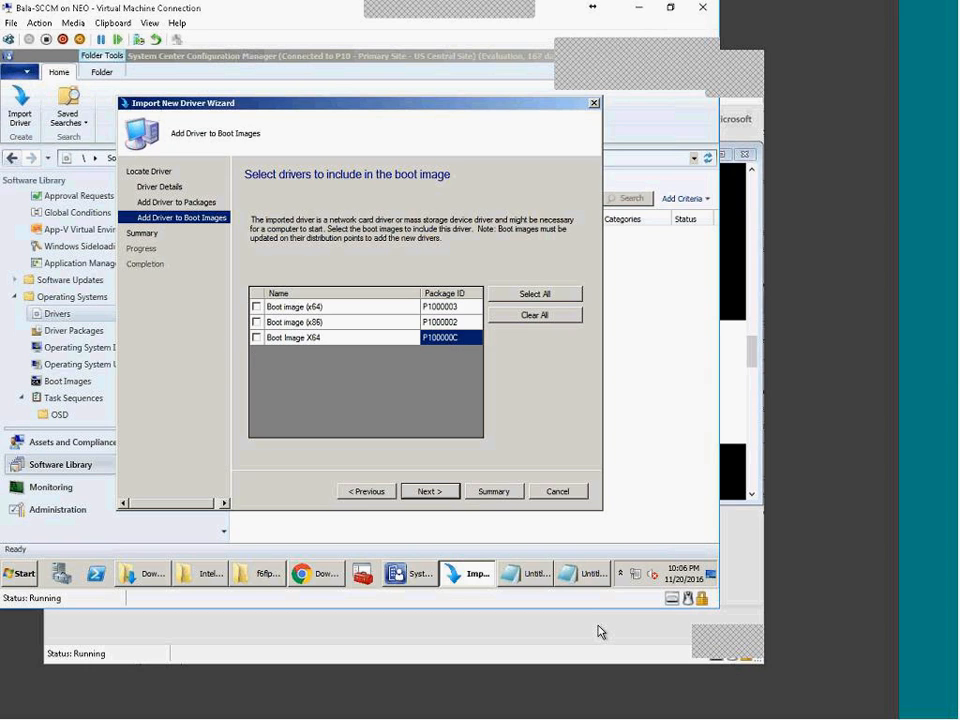
left_click(255, 339)
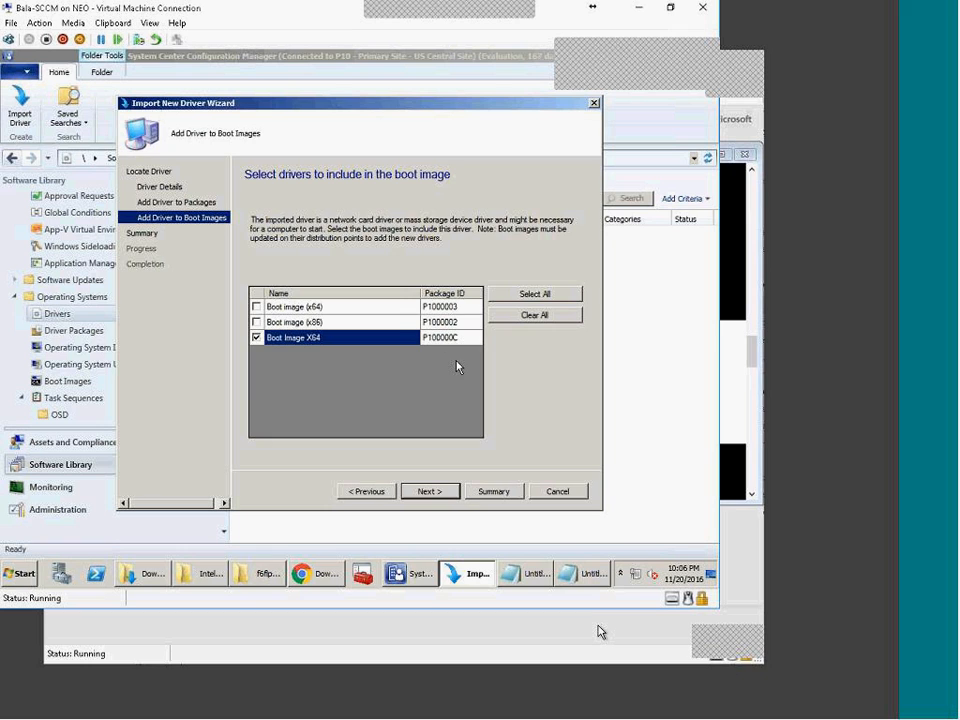
left_click(431, 494)
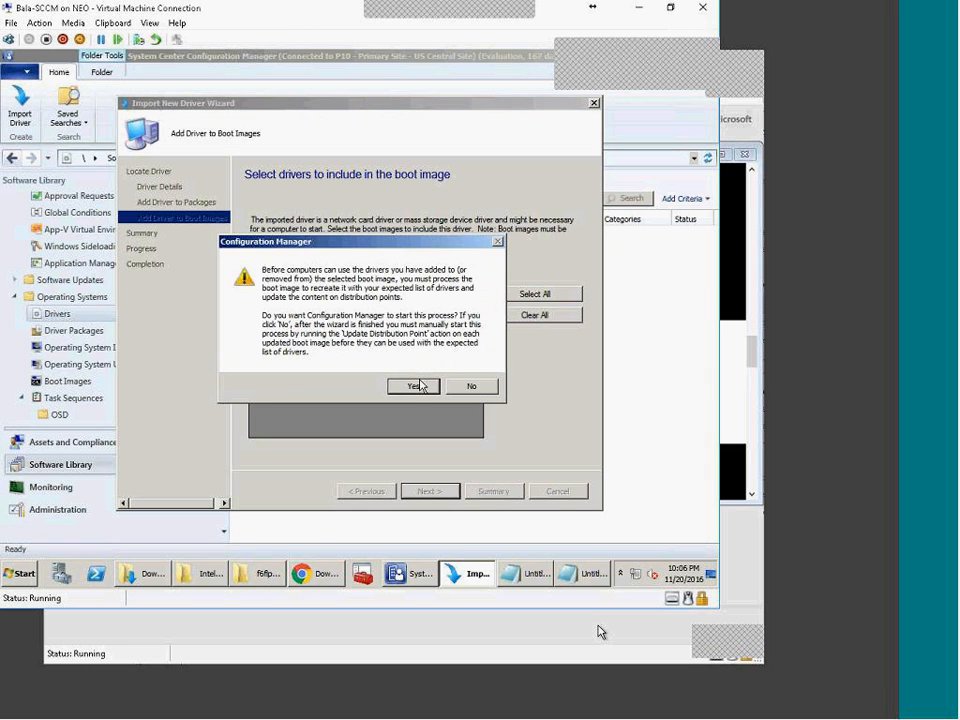
left_click(416, 386)
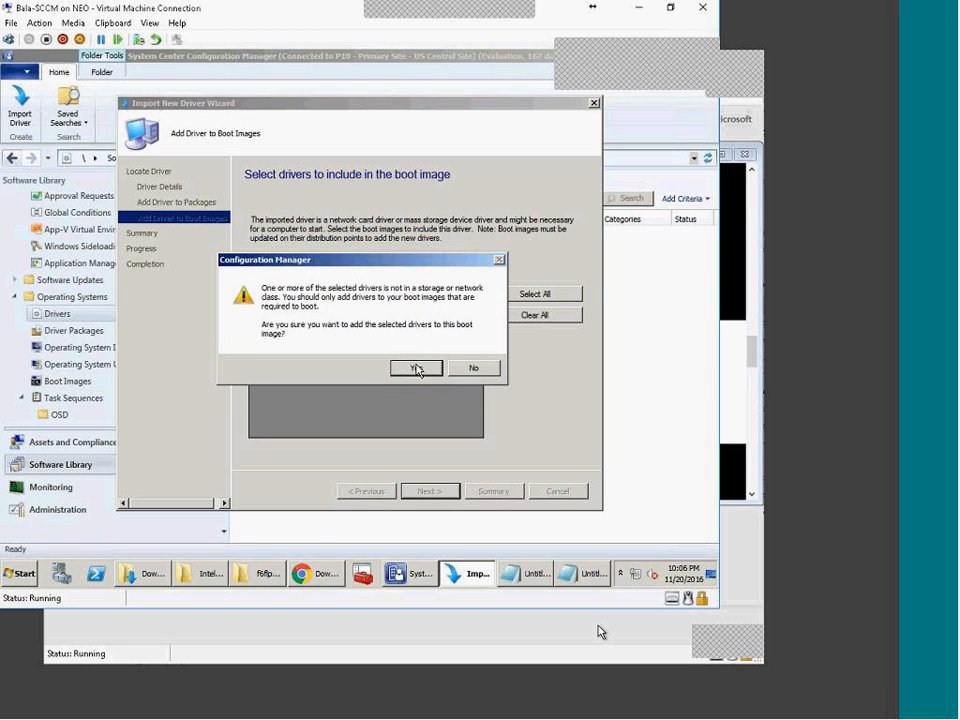
left_click(416, 367)
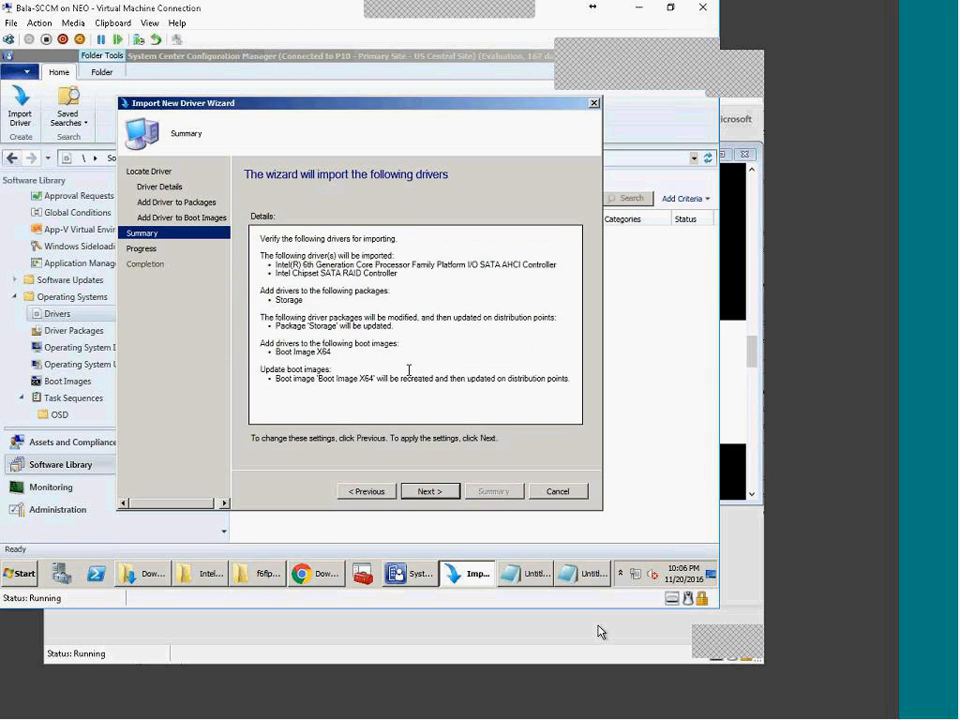
Step: Start the driver import into Boot Image X64 and launch a second Configuration Manager console
left_click(418, 490)
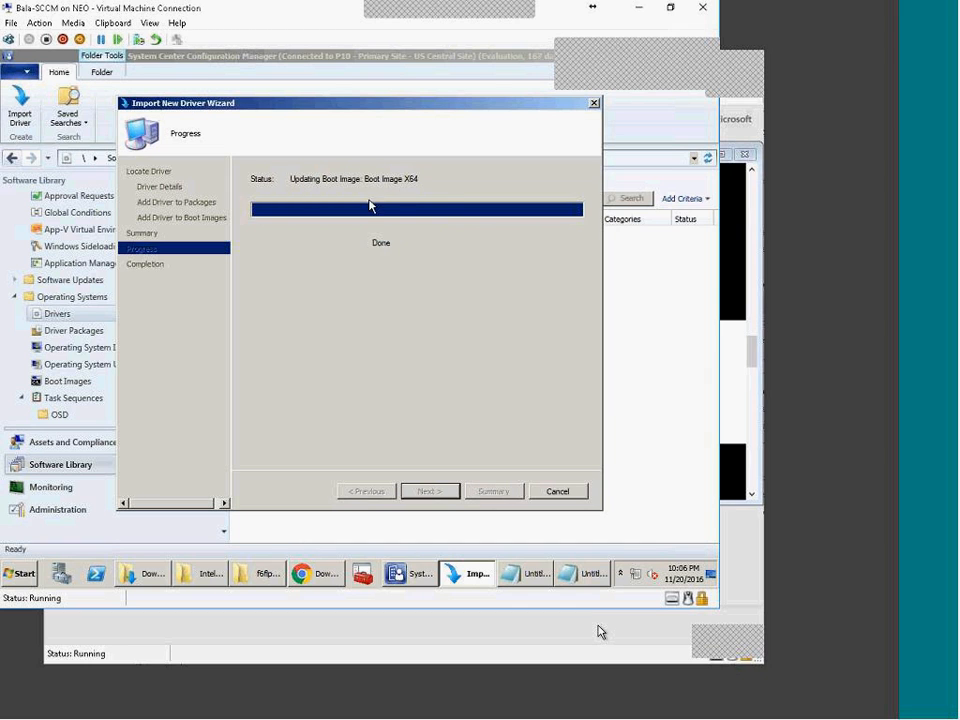
left_click(400, 568)
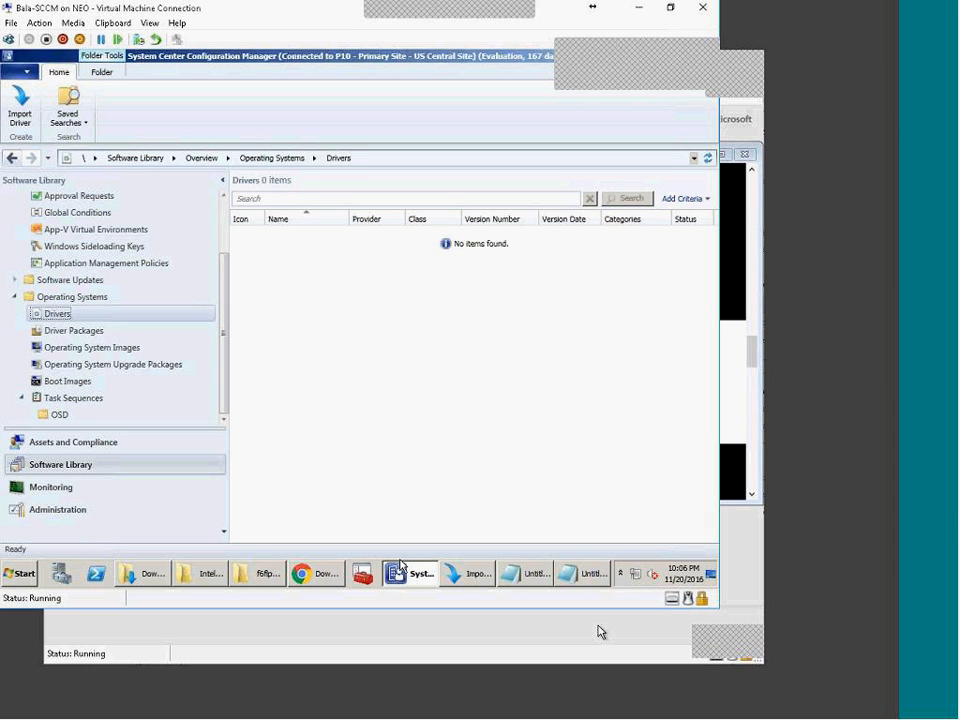
right_click(400, 568)
left_click(414, 519)
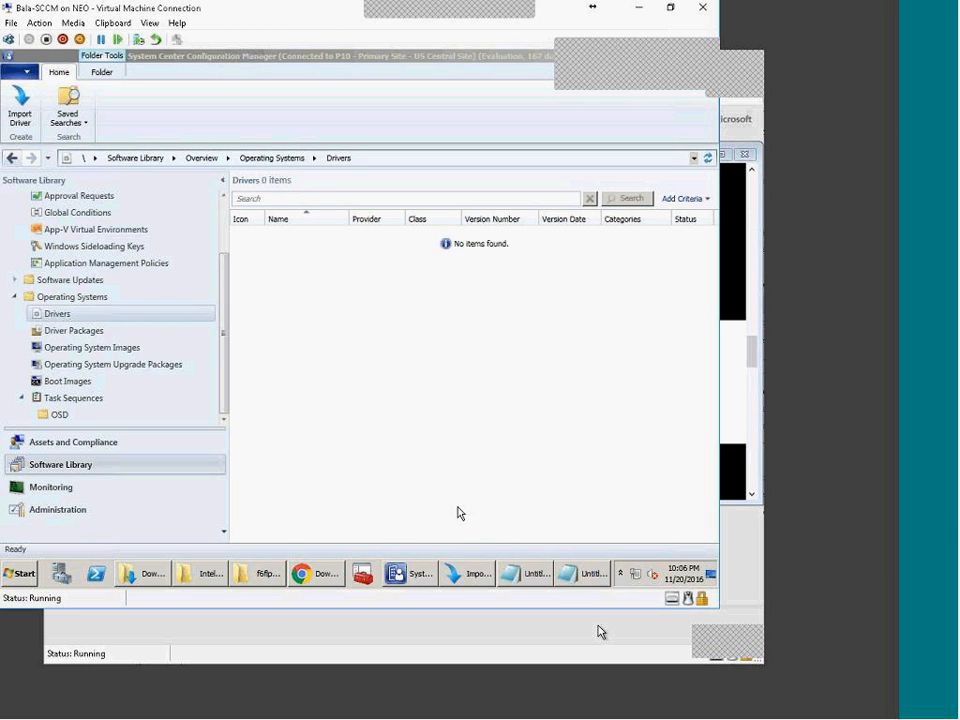
left_click(388, 579)
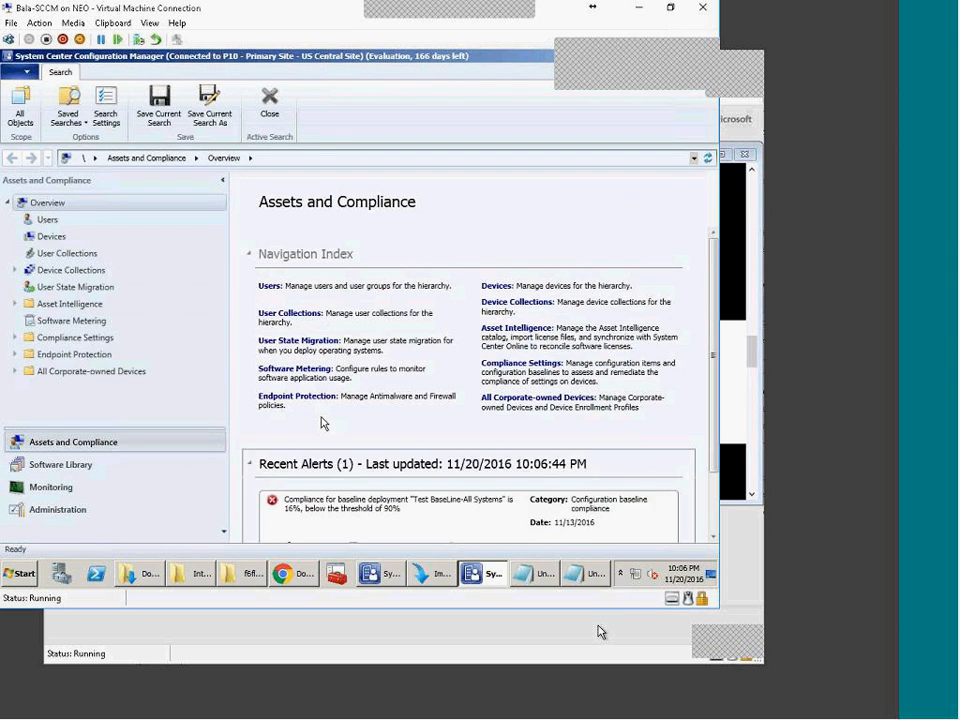
Step: Check the Drivers tab of Boot Image X64 under Software Library > Operating Systems > Boot Images, then cancel
left_click(68, 465)
left_click(14, 254)
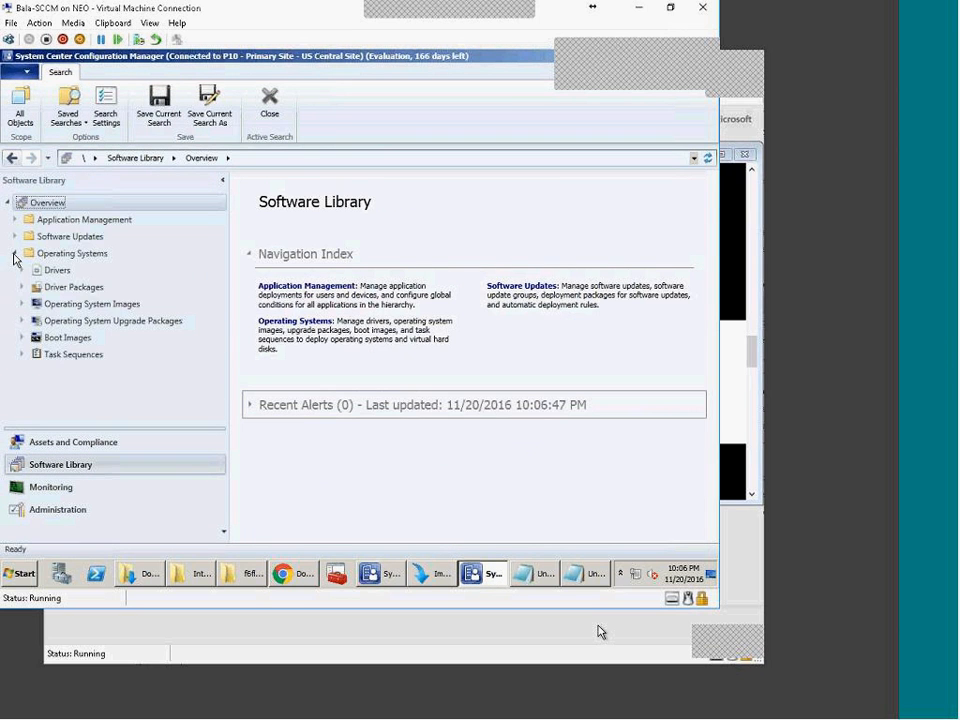
left_click(67, 337)
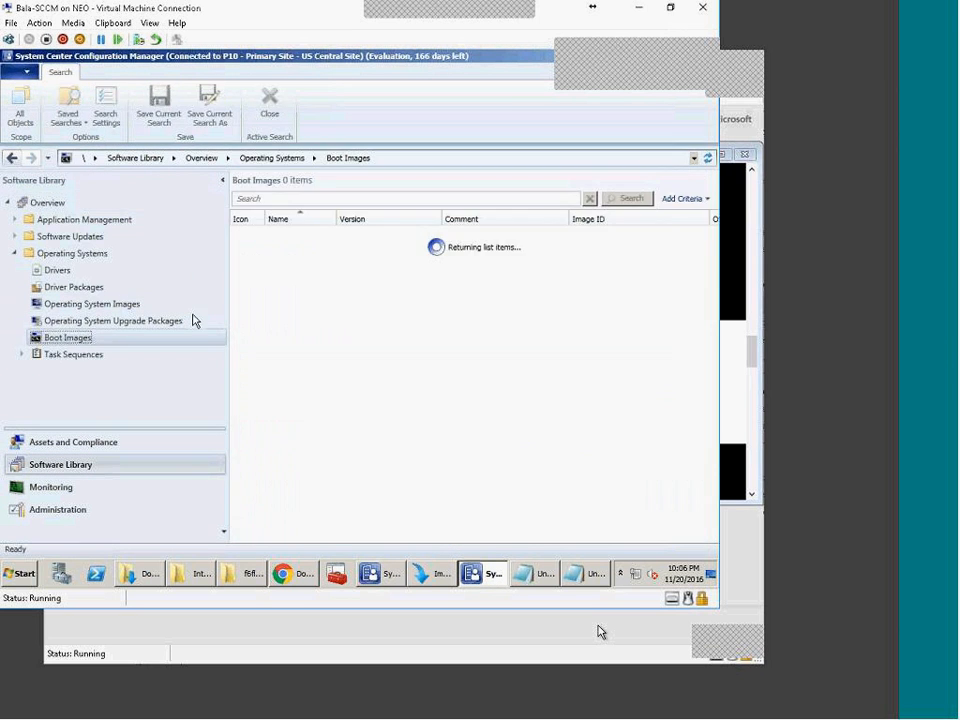
left_click(341, 264)
right_click(481, 266)
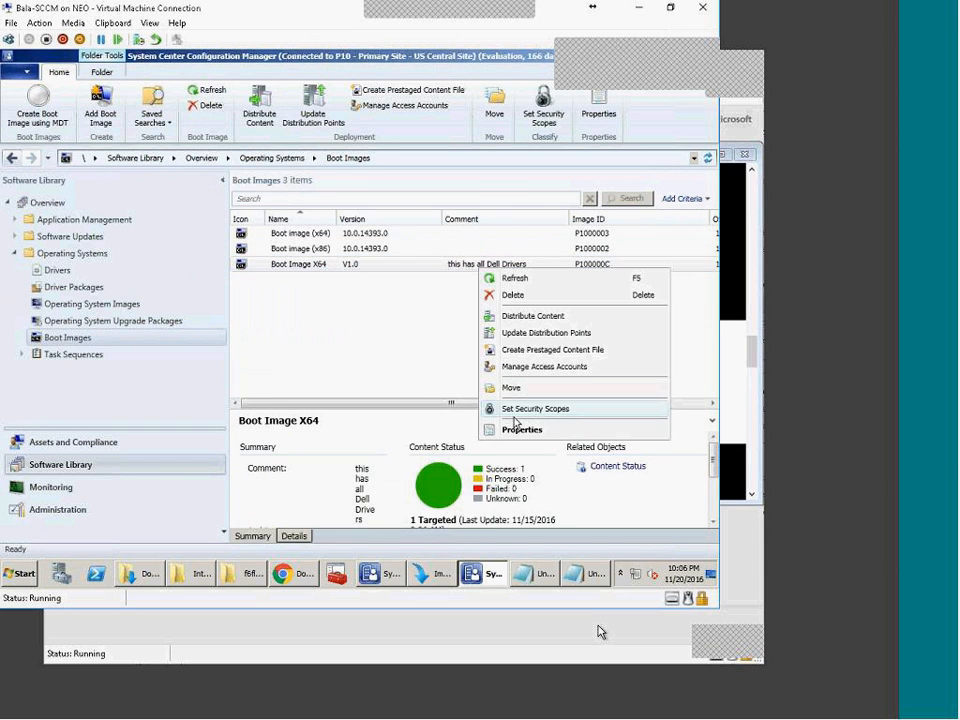
left_click(525, 430)
left_click(250, 134)
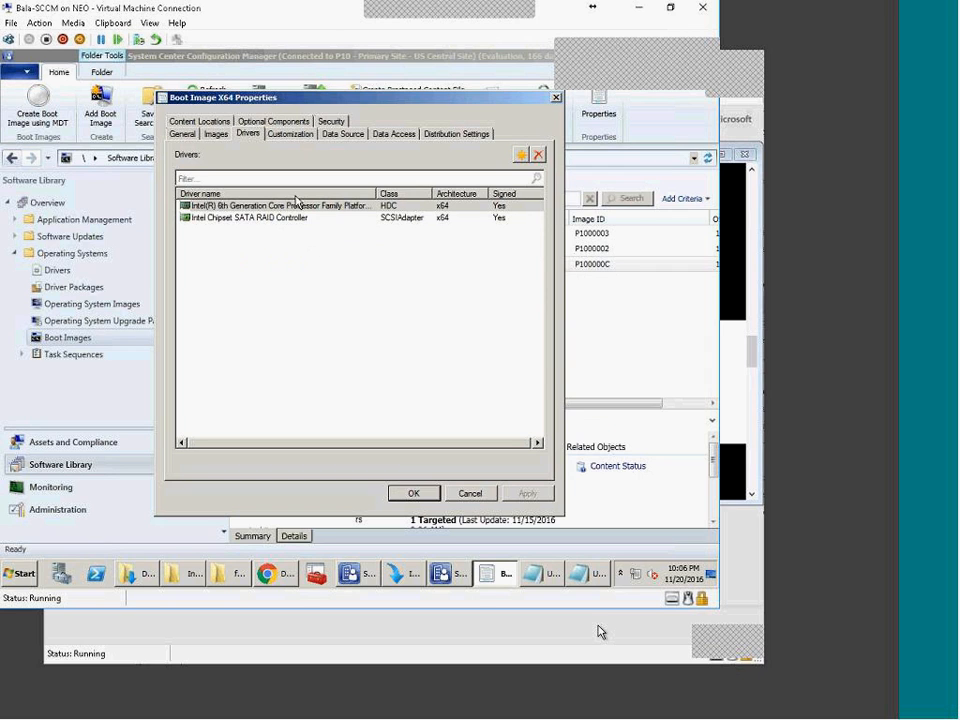
left_click(469, 493)
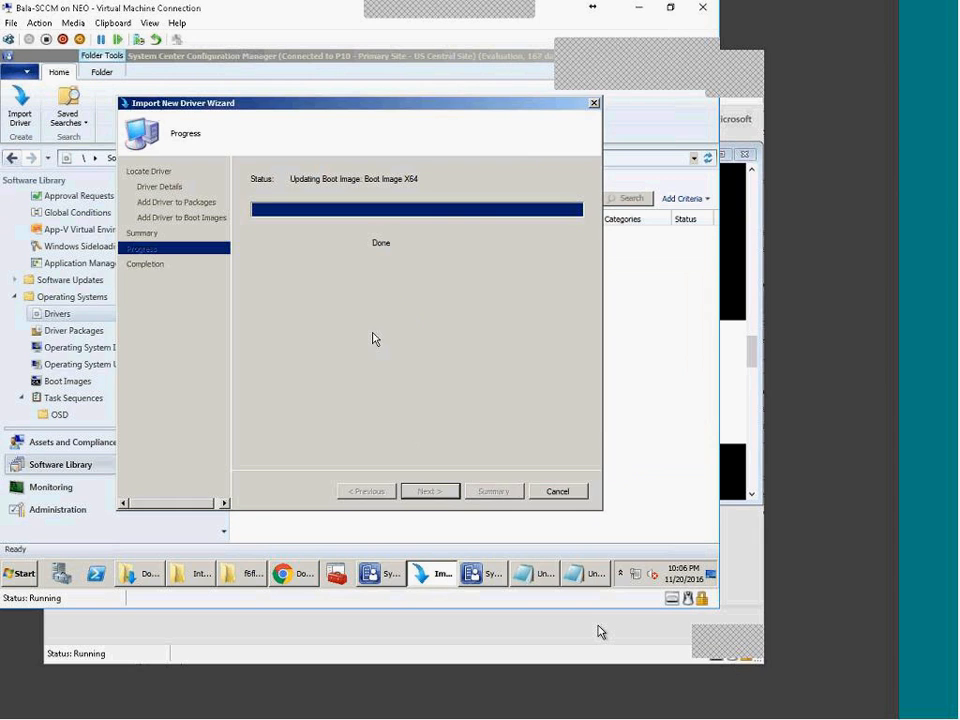
left_click(490, 575)
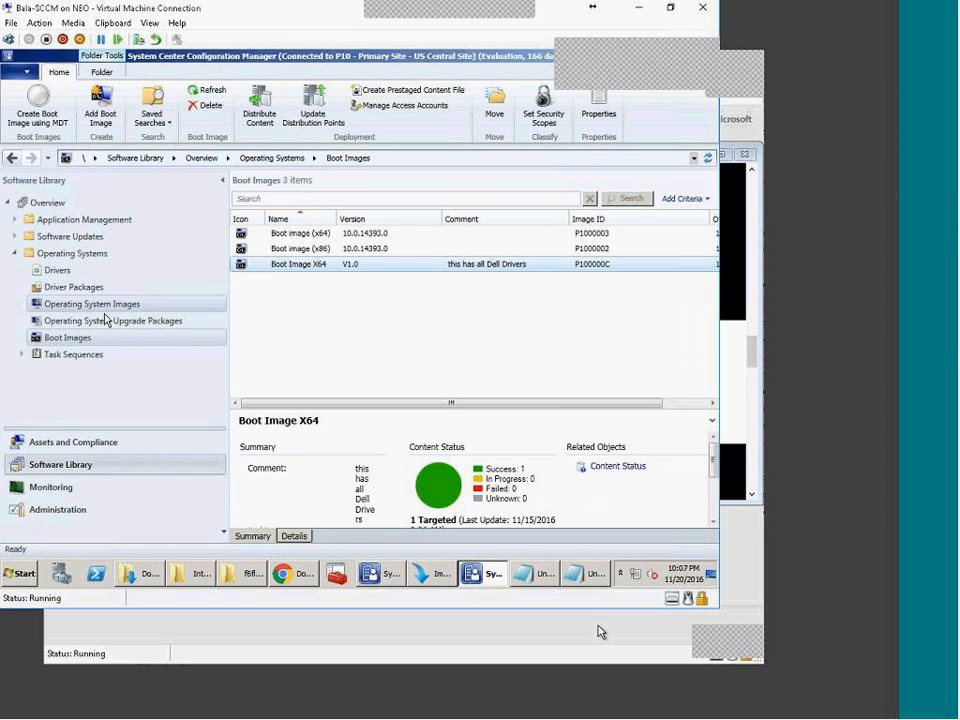
Step: Monitor the driver import across console windows and close the finished Import New Driver Wizard
left_click(57, 270)
left_click(373, 234)
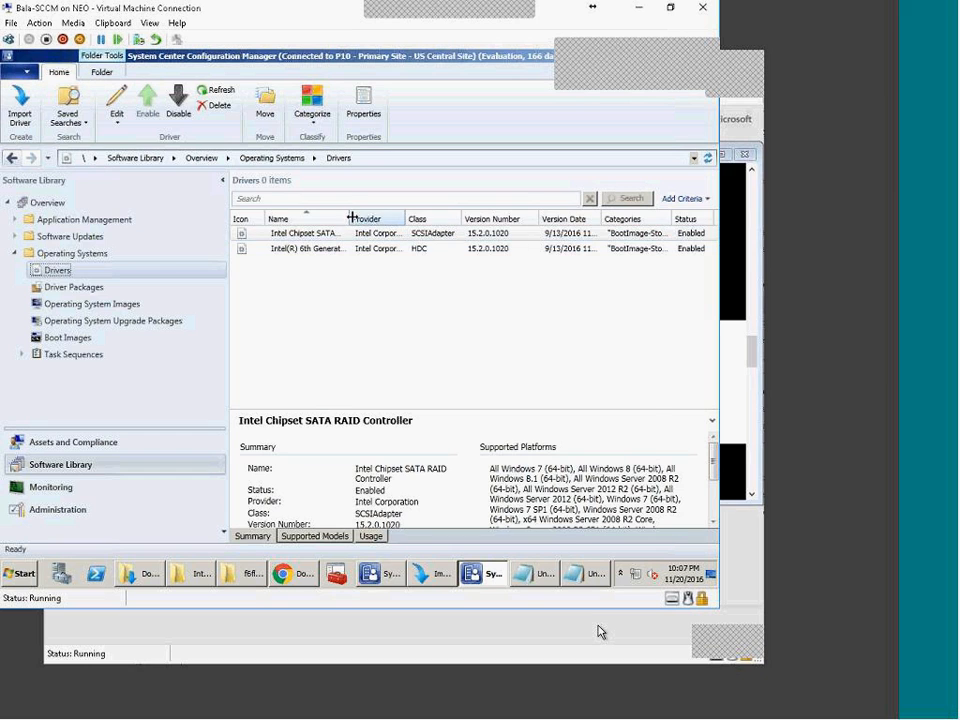
left_click_drag(349, 218, 413, 218)
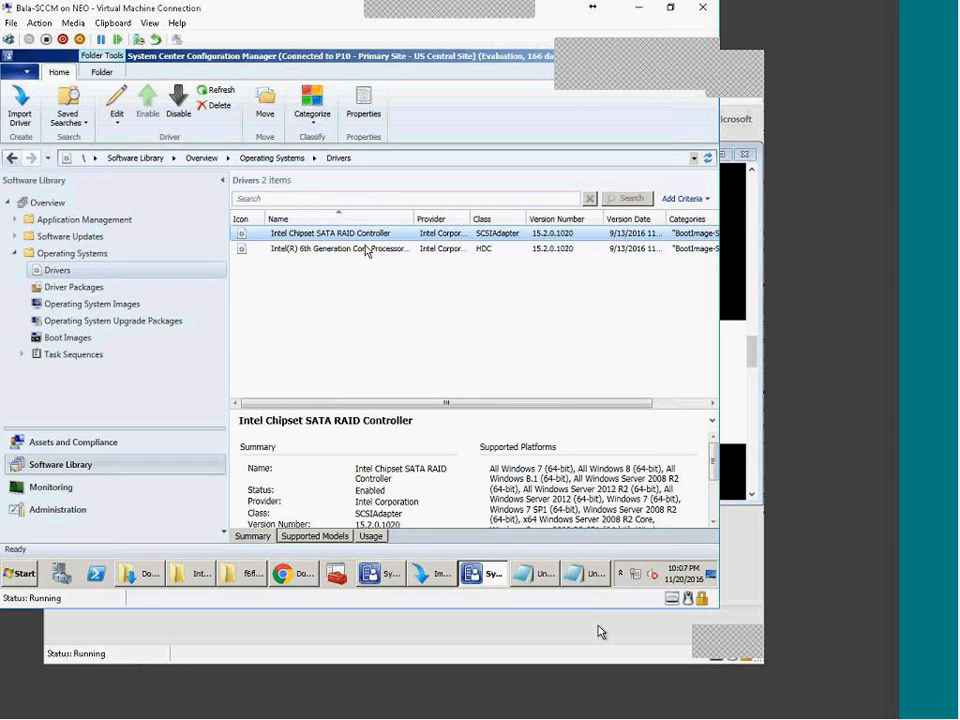
left_click(440, 574)
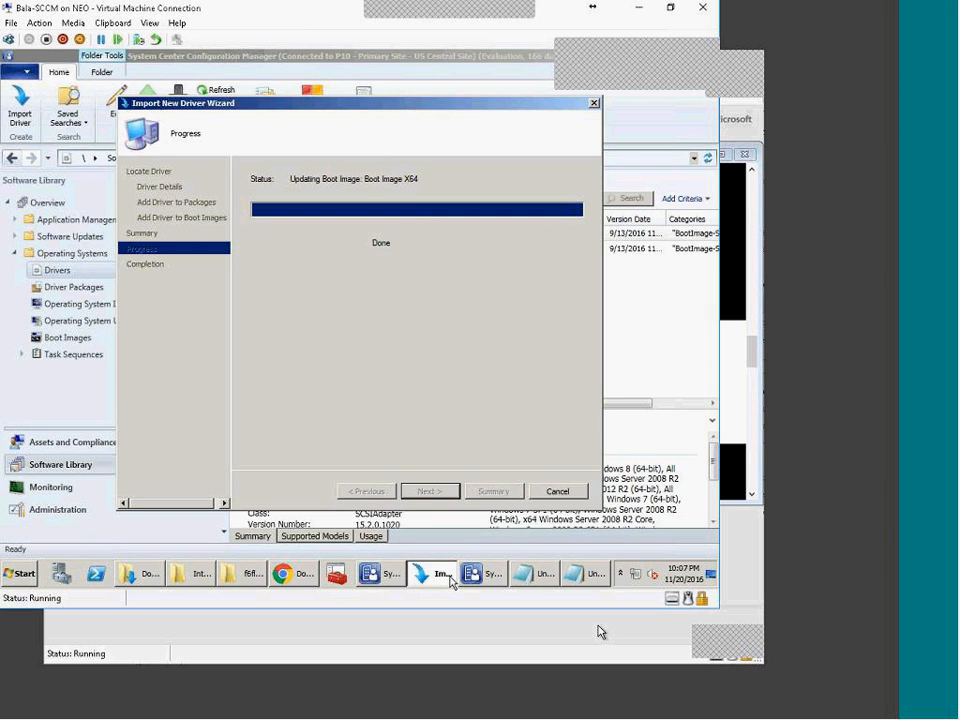
left_click(440, 576)
left_click(440, 576)
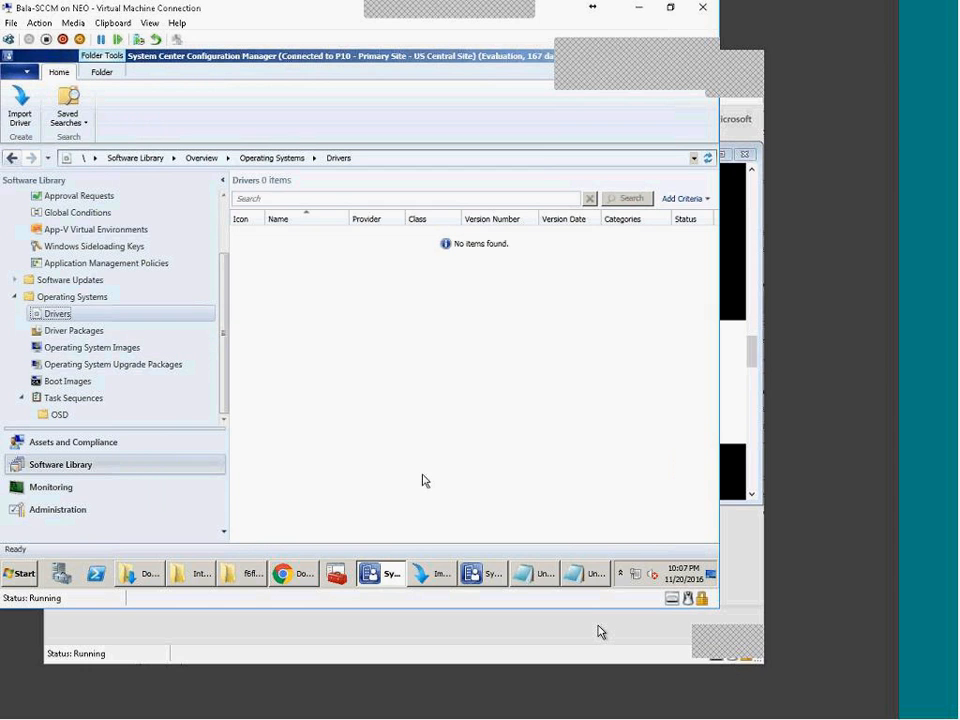
left_click_drag(225, 389, 236, 332)
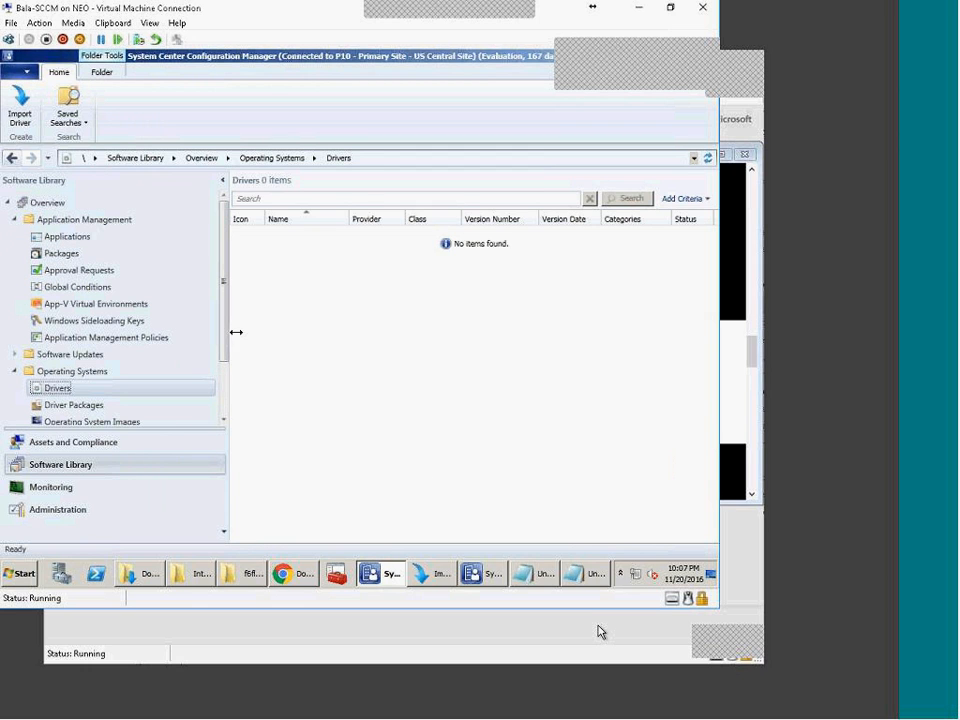
left_click(492, 575)
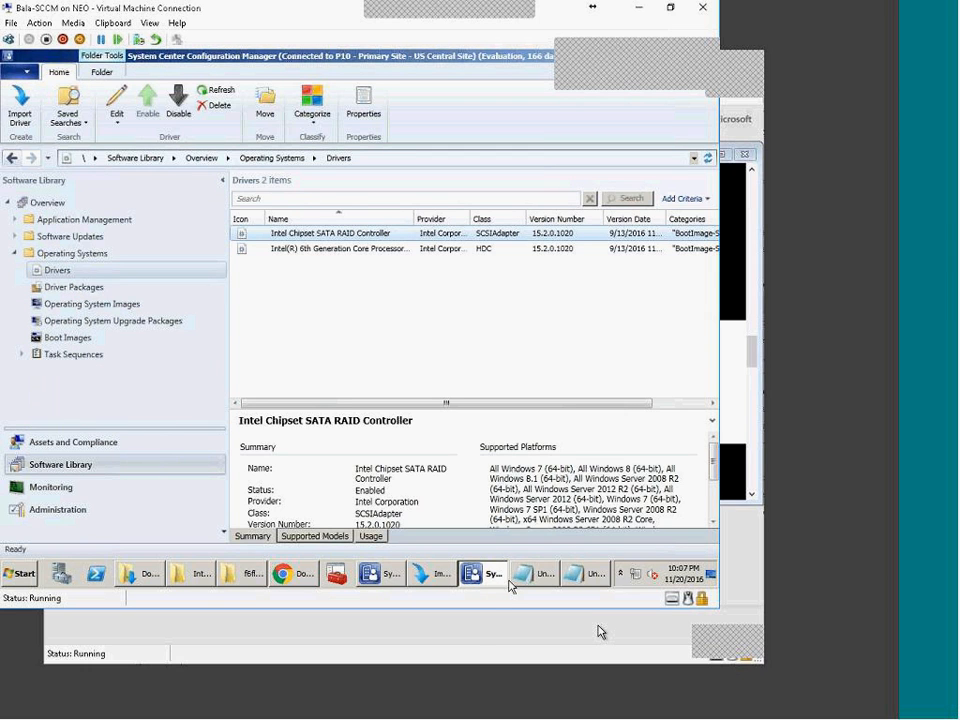
left_click(434, 574)
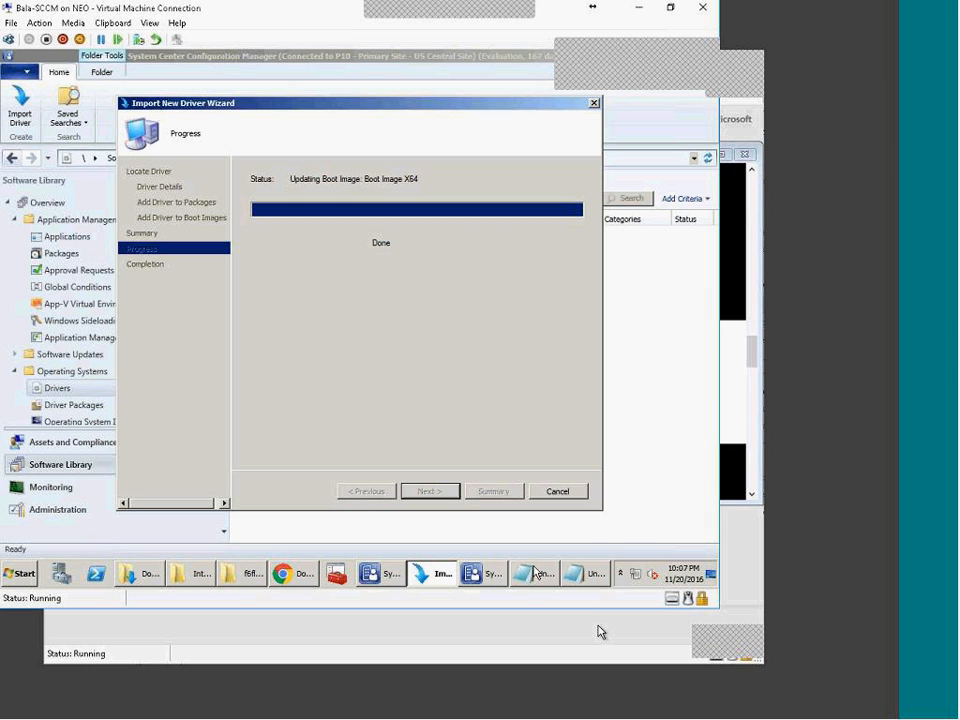
left_click(493, 577)
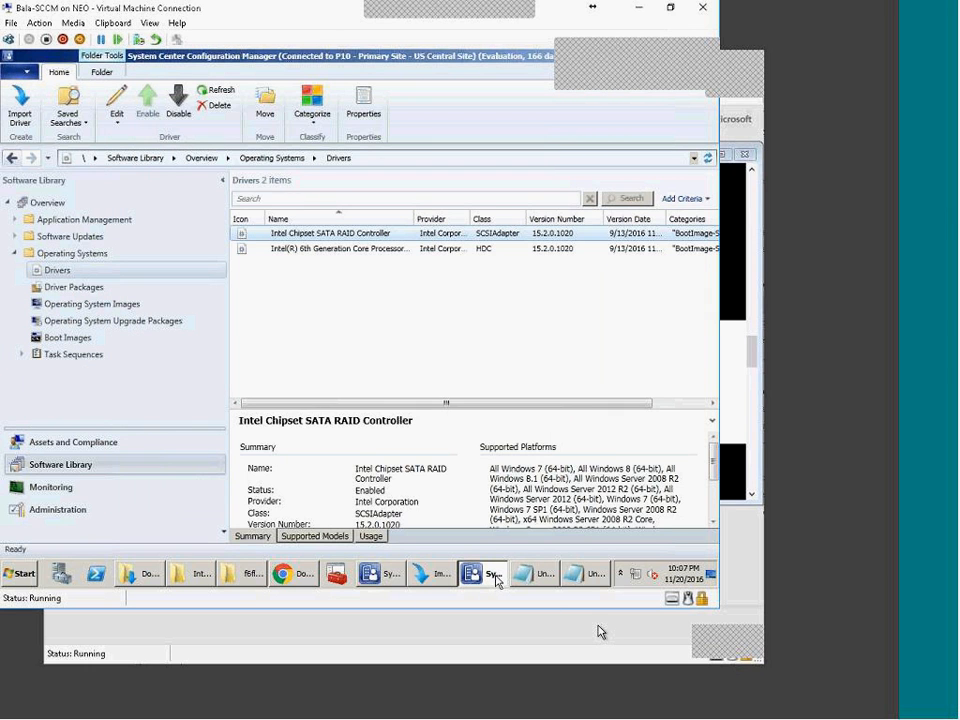
left_click(443, 577)
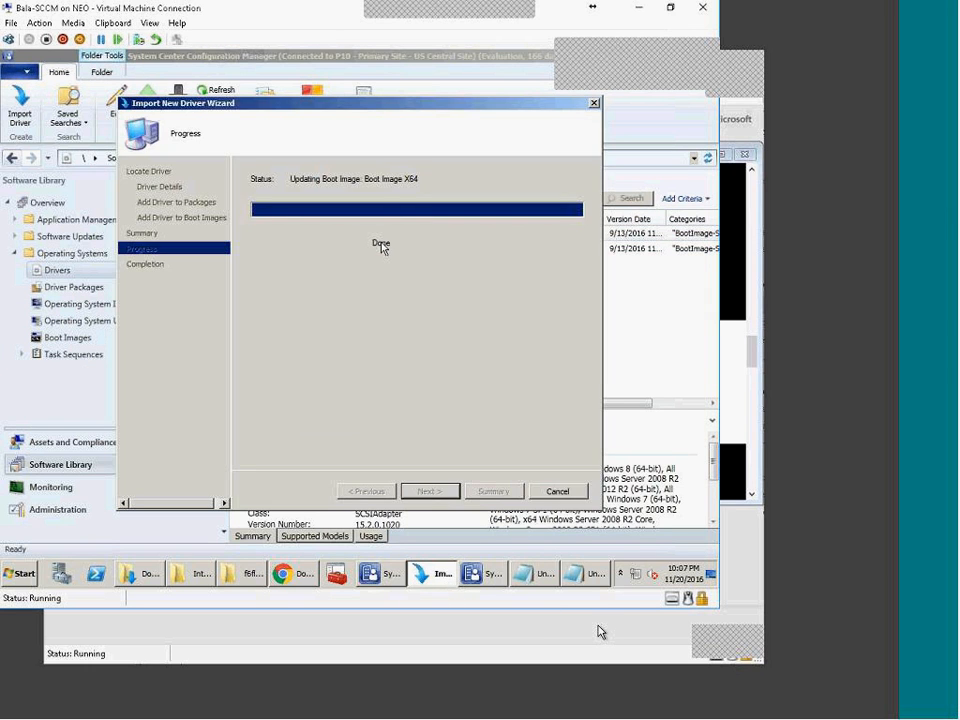
left_click(576, 490)
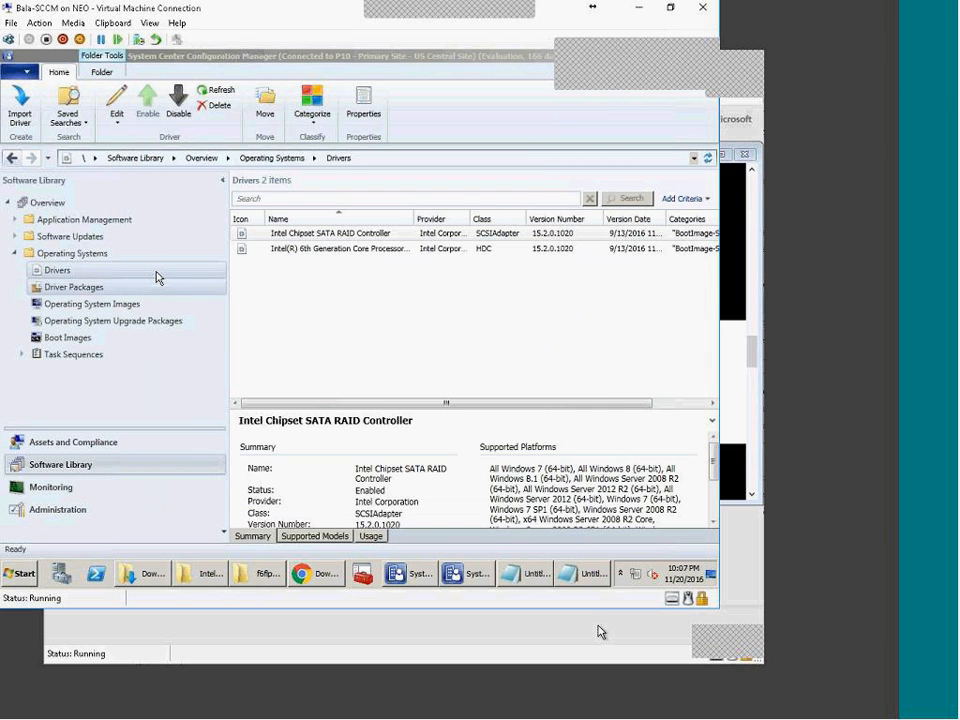
Step: Go to Software Library > Boot Images and select Boot Image X64
left_click(85, 447)
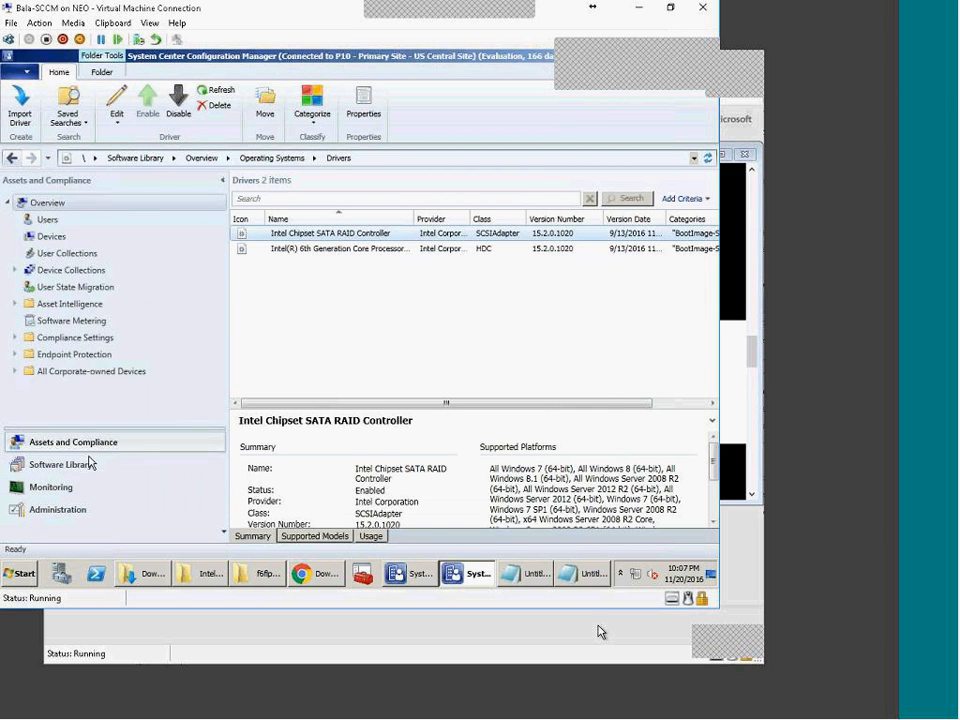
left_click(90, 463)
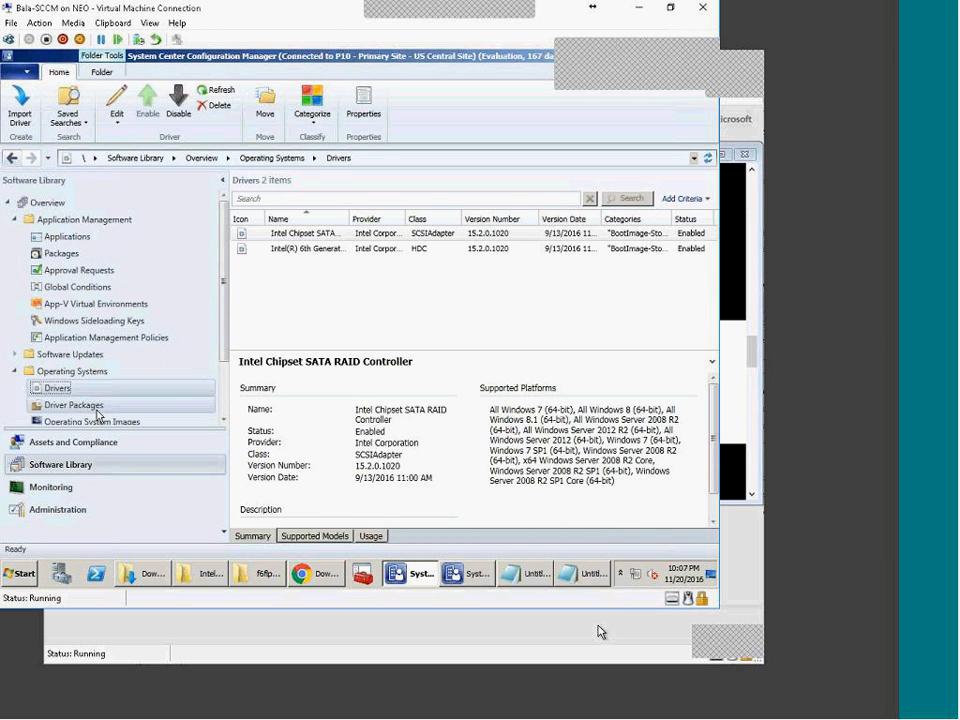
scroll(143, 396, "down", 2)
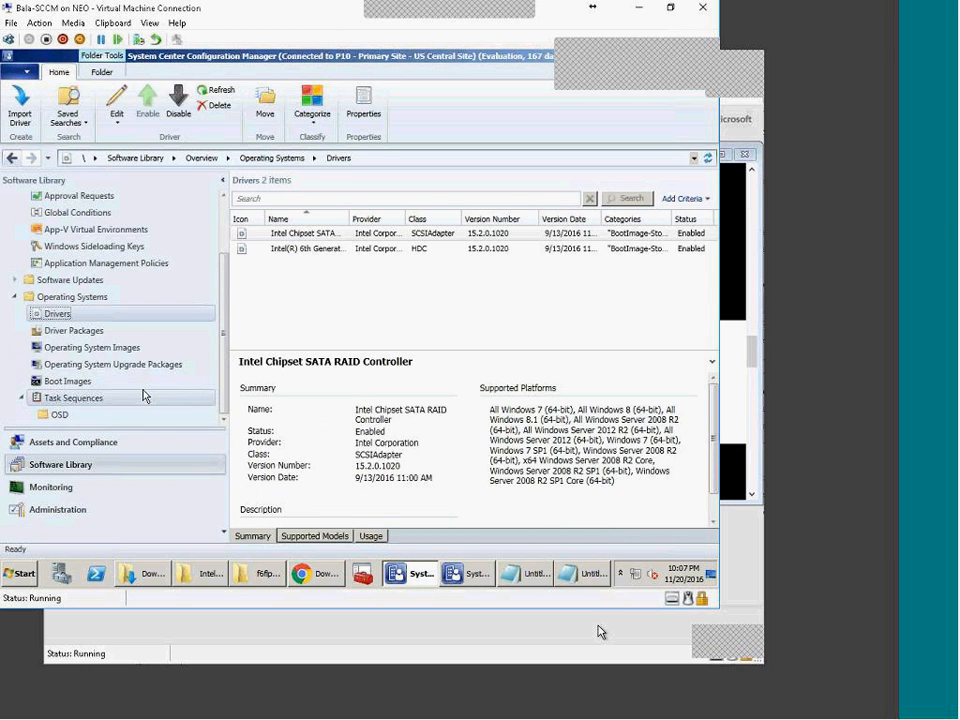
left_click(80, 380)
left_click(349, 265)
Step: Run Update Distribution Points on Boot Image X64 and start the update
right_click(349, 266)
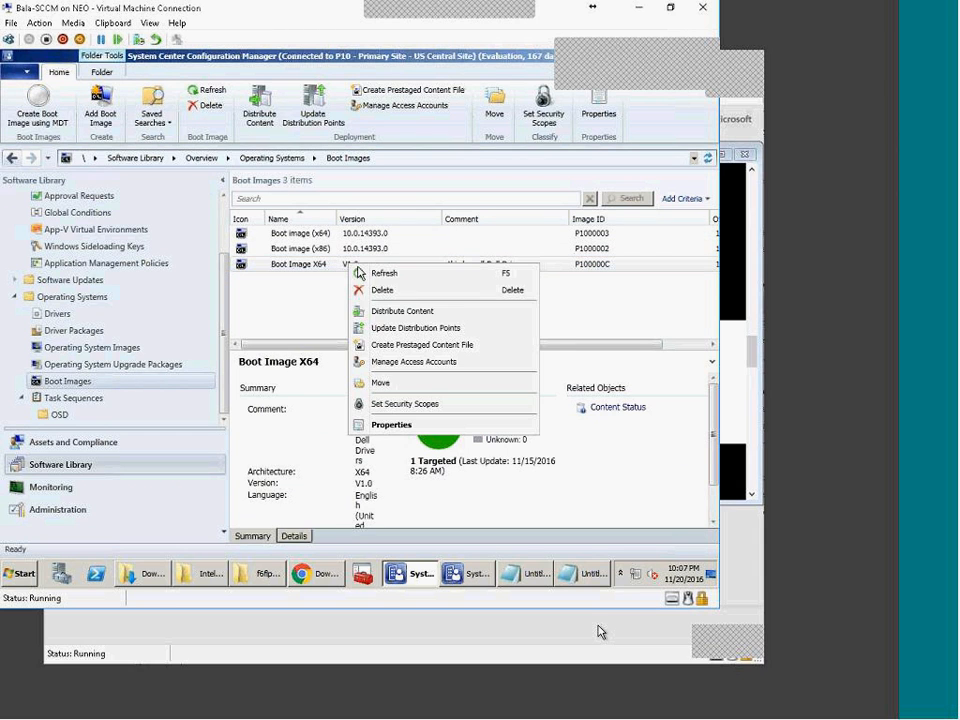
left_click(421, 331)
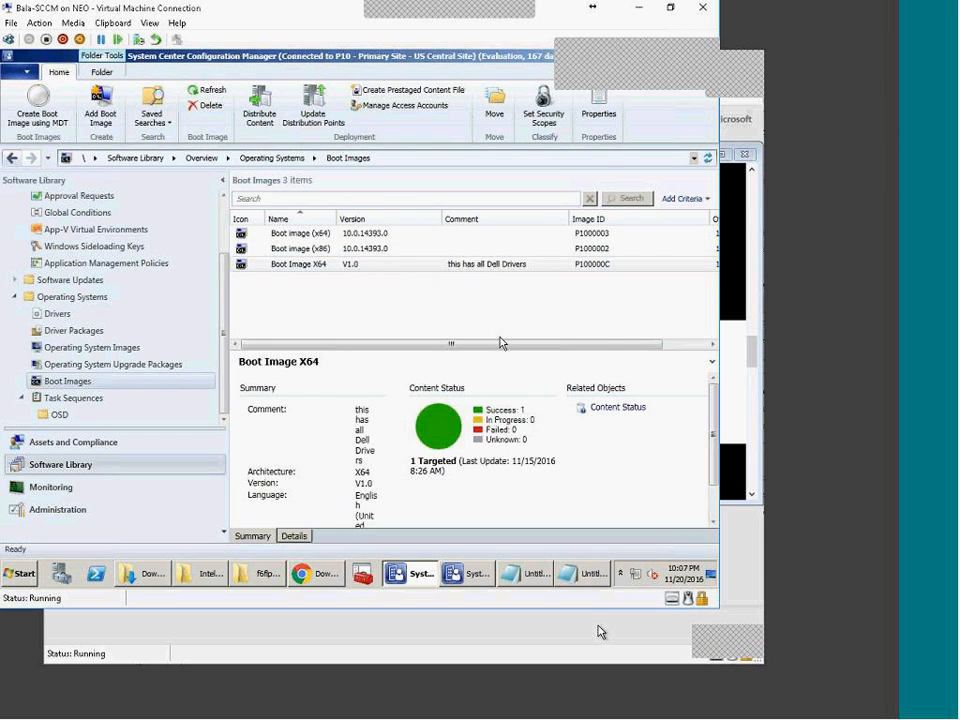
left_click(430, 491)
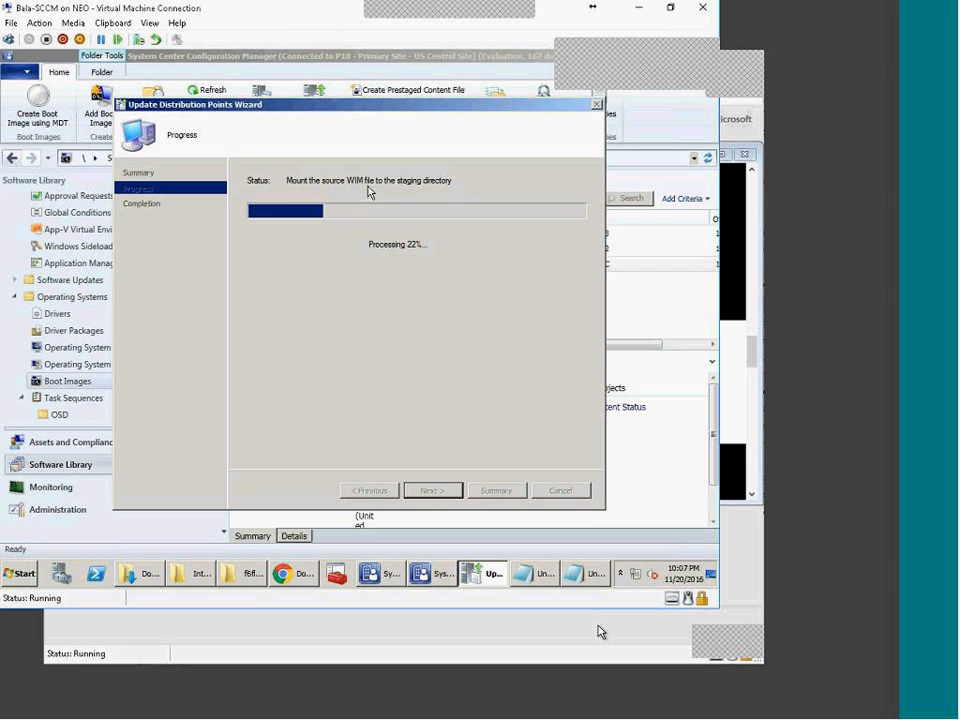
left_click(150, 584)
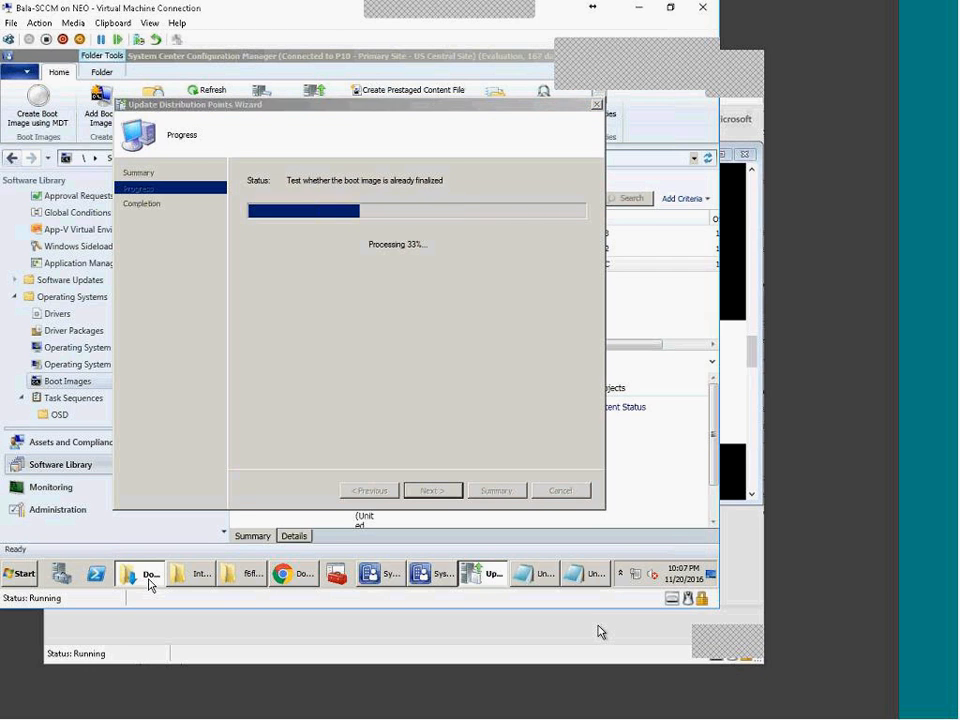
Step: Open the %temp% folder from the Run prompt
left_click(26, 578)
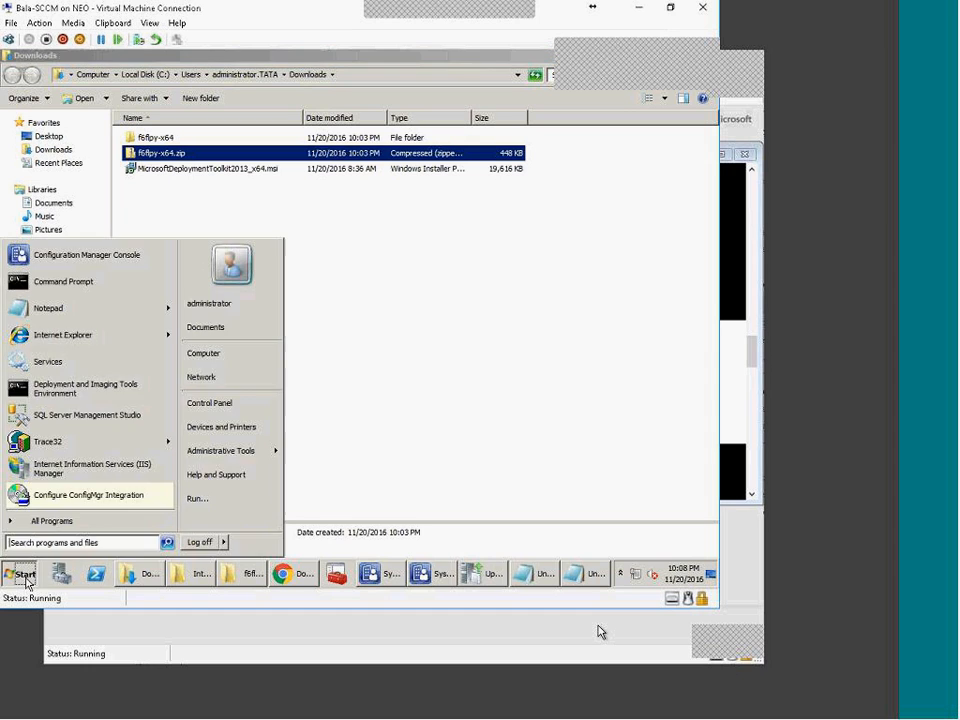
left_click(205, 498)
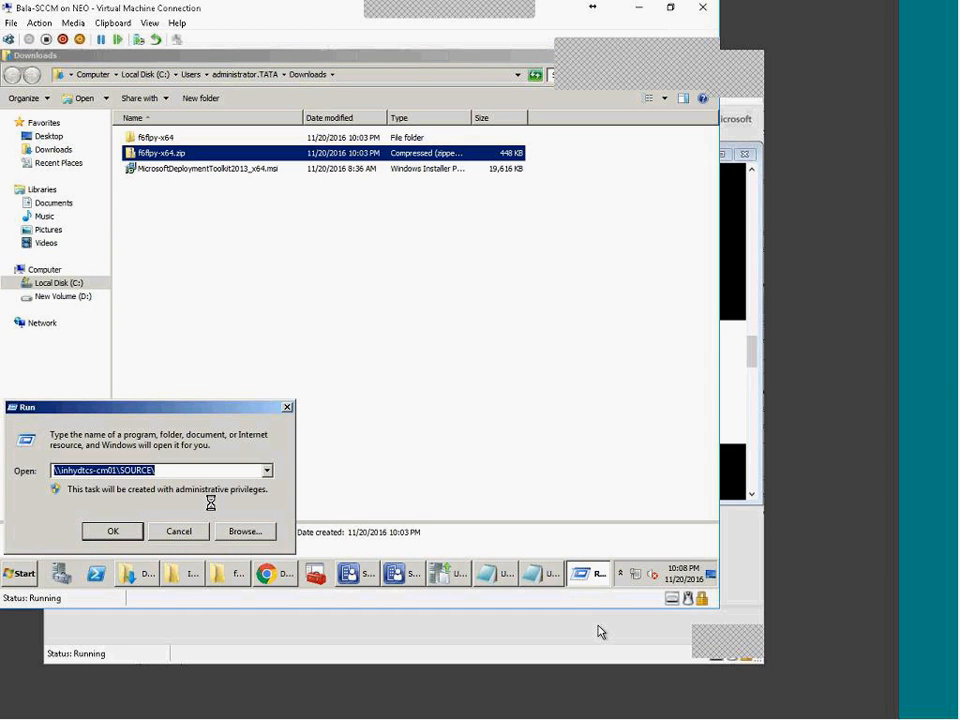
type("%temp%")
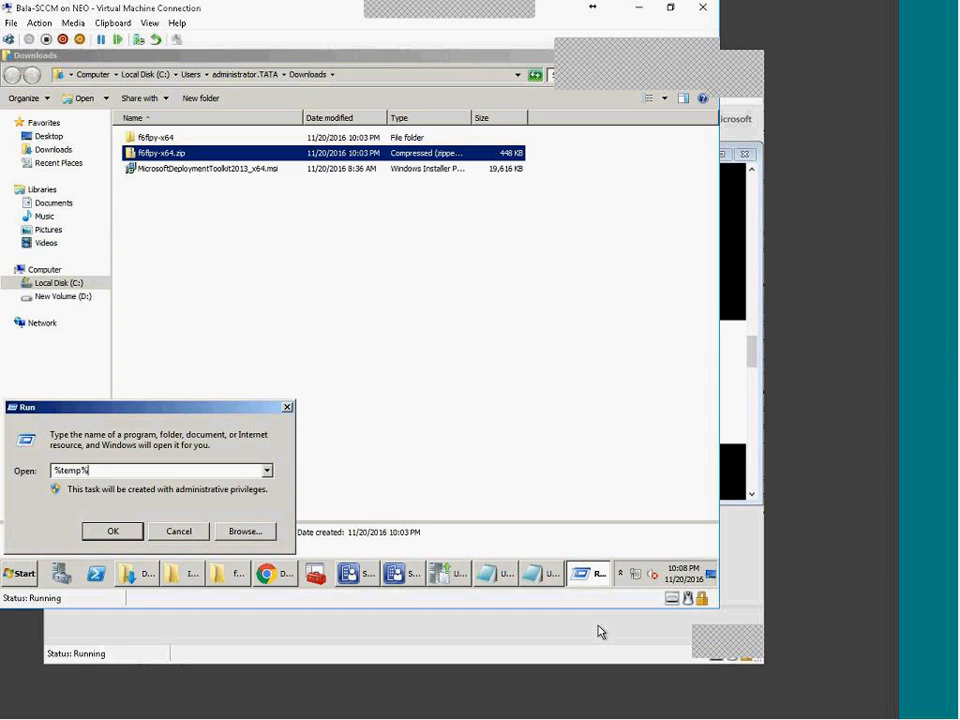
key("Return")
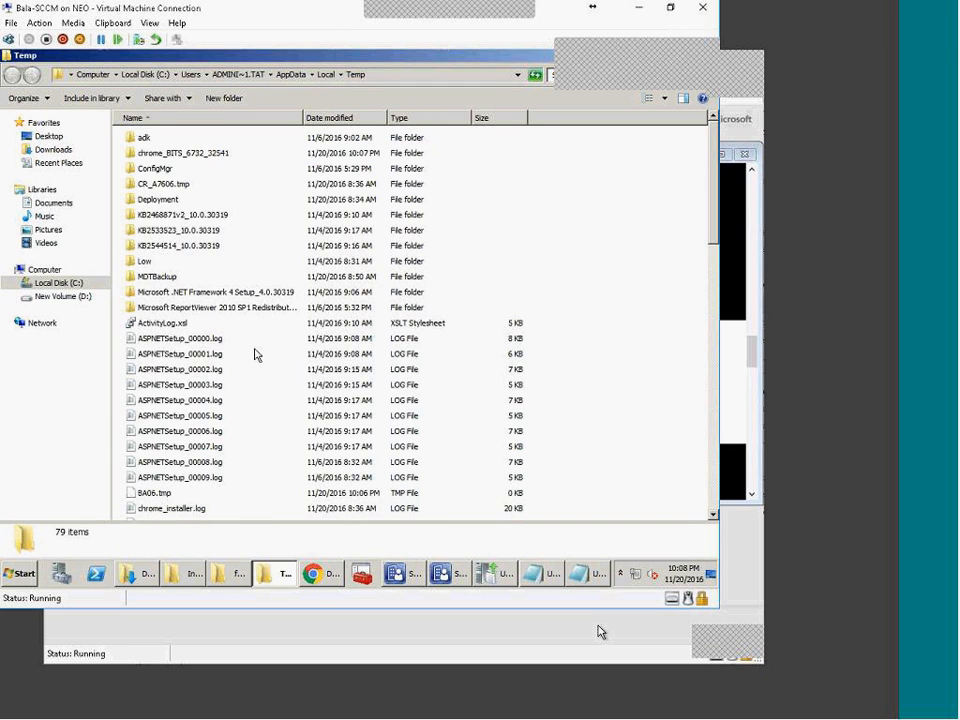
scroll(379, 404, "down", 3)
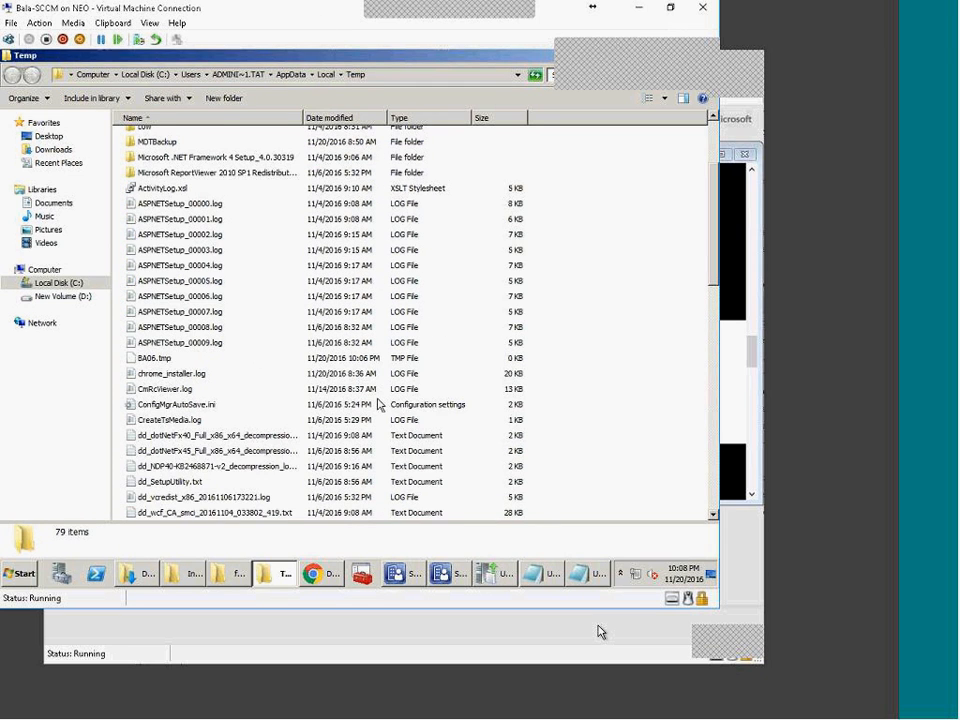
scroll(379, 404, "up", 3)
Step: Browse C:\Windows\Temp\BootImages\<GUID>\mount, then go back up to Windows Temp
left_click(60, 282)
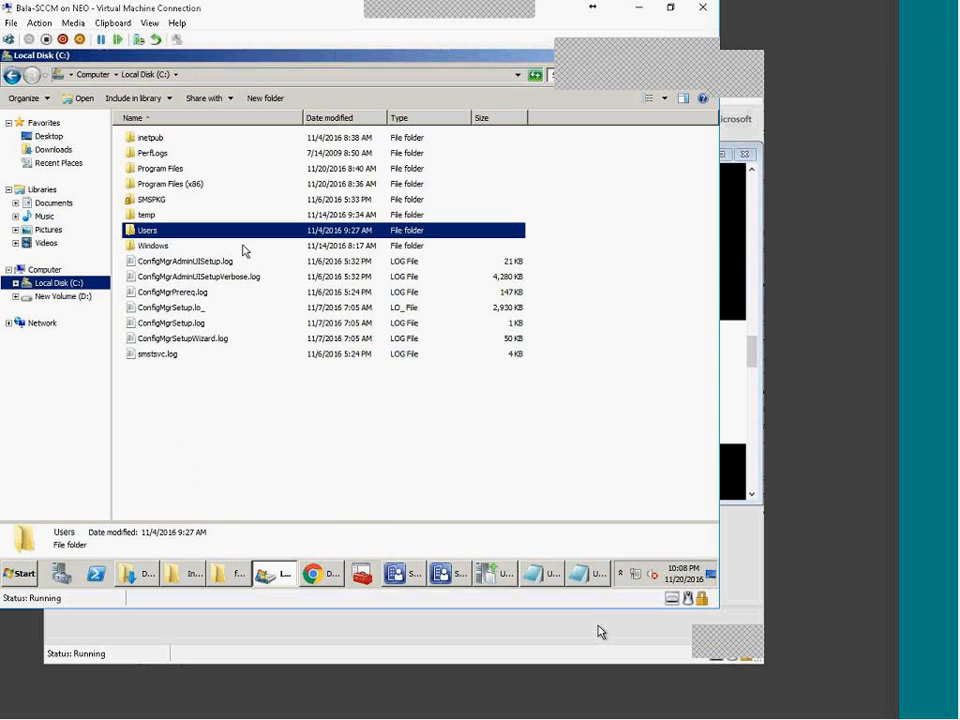
double_click(163, 248)
type("temp")
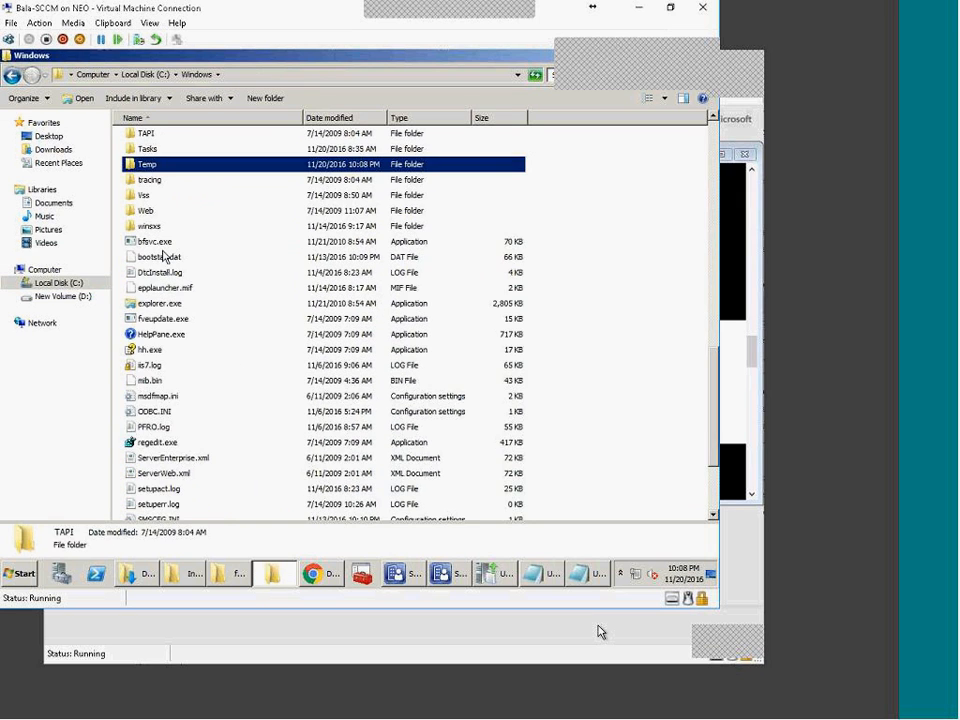
key("Return")
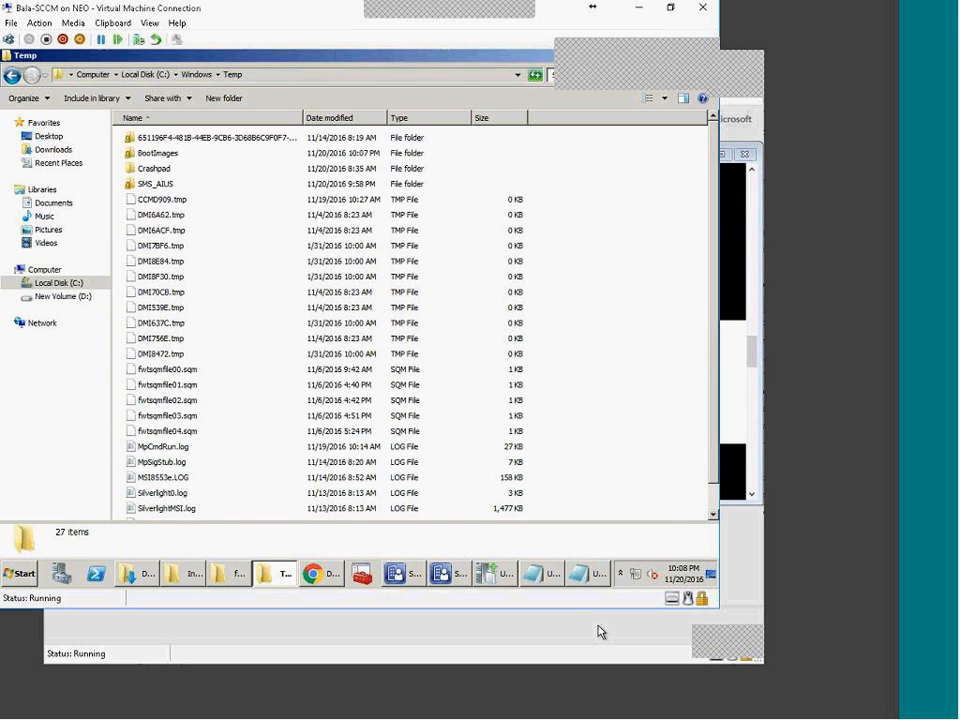
double_click(160, 156)
left_click(210, 141)
double_click(210, 140)
double_click(164, 140)
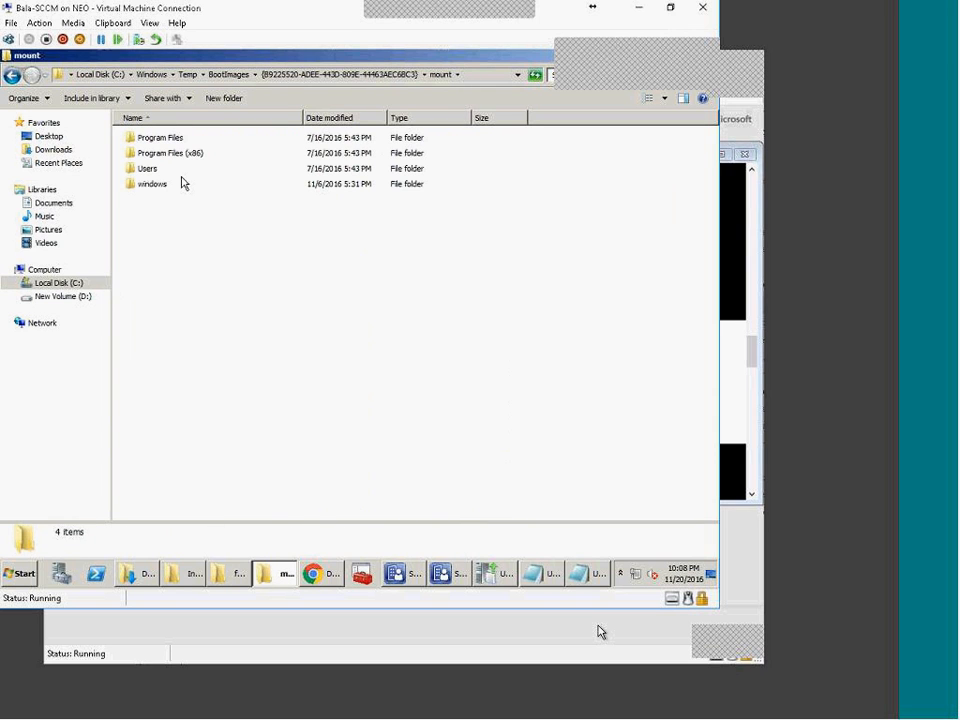
left_click(163, 74)
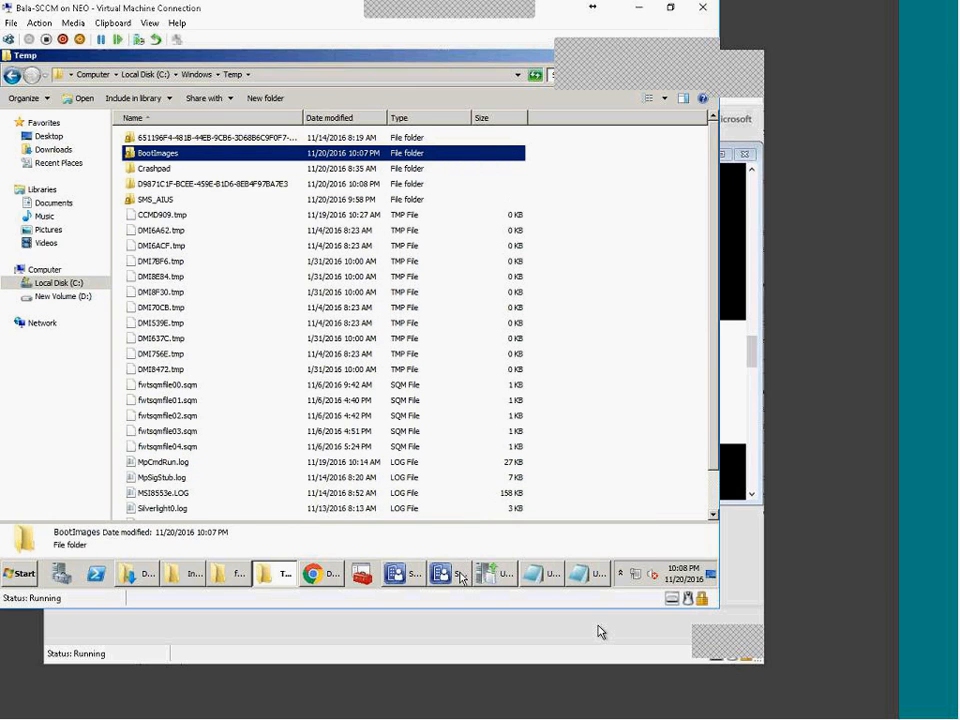
Step: Wait for the Boot Image X64 distribution update to complete, close its wizard, and return to Temp
left_click(505, 582)
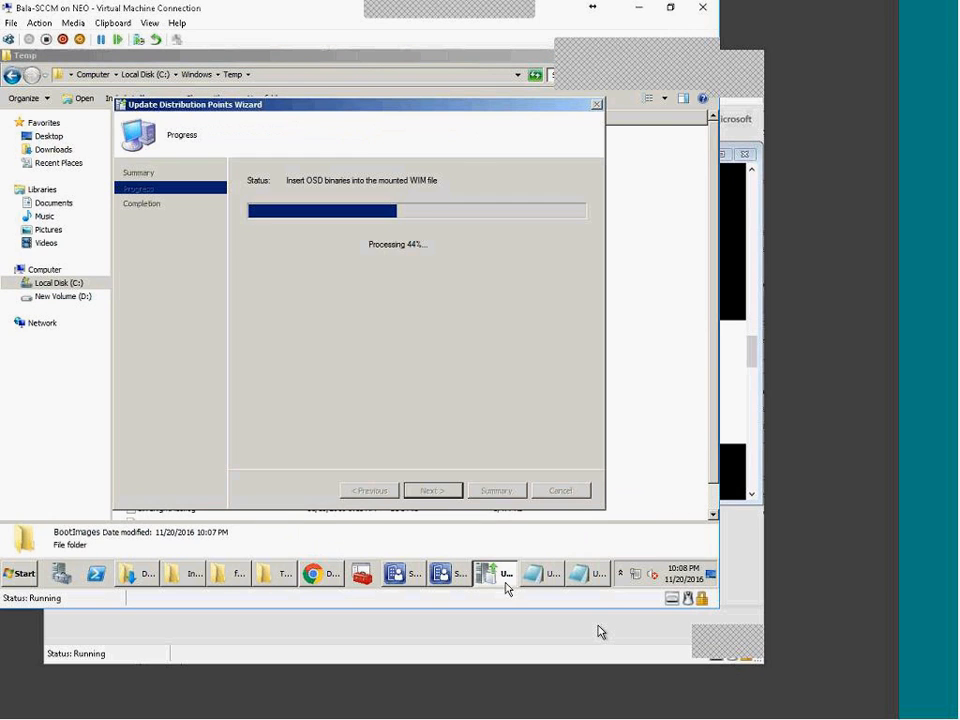
left_click(658, 409)
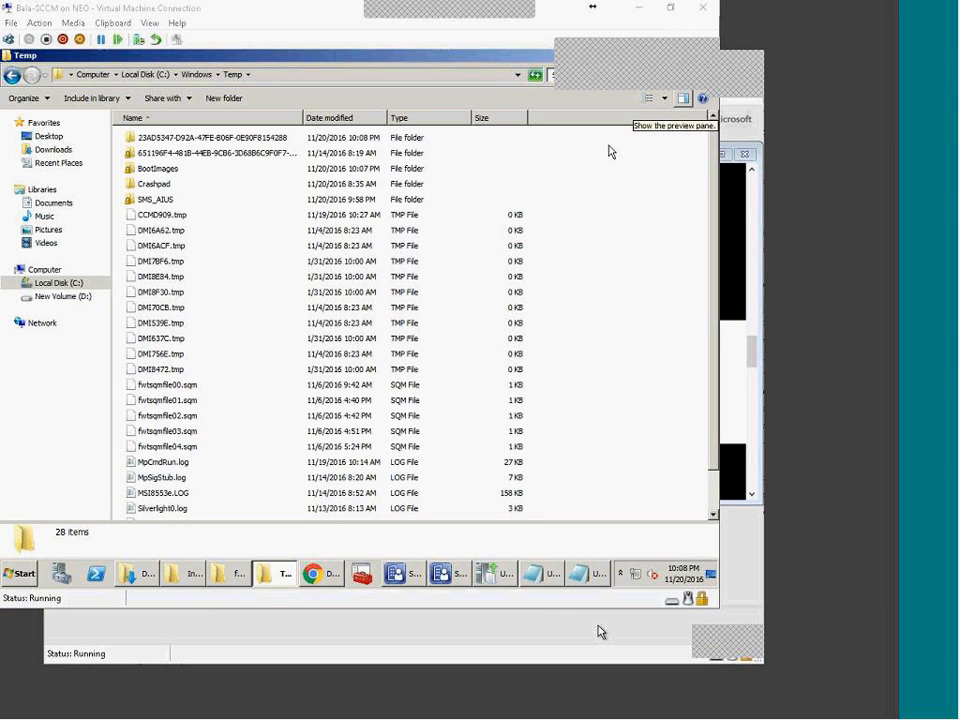
left_click(448, 586)
left_click(505, 584)
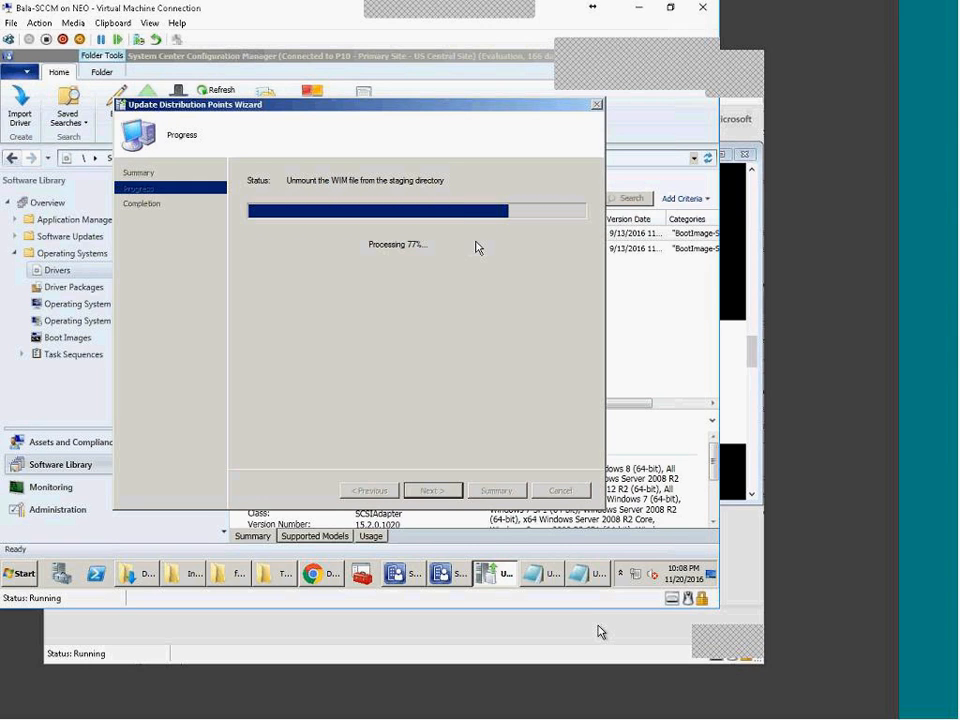
left_click(395, 573)
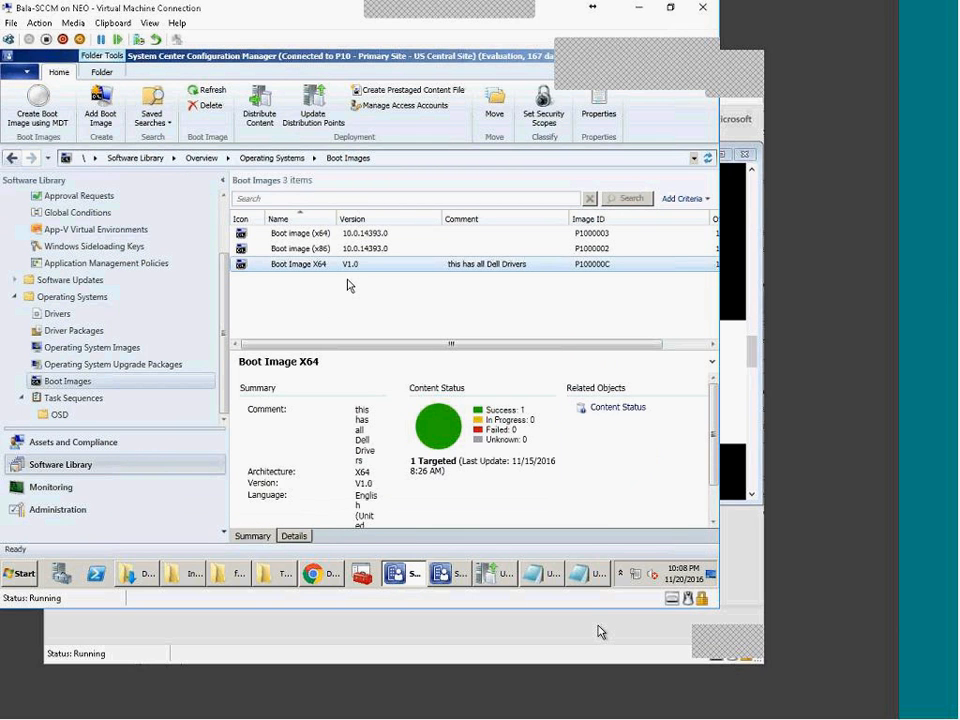
left_click(440, 573)
left_click(492, 578)
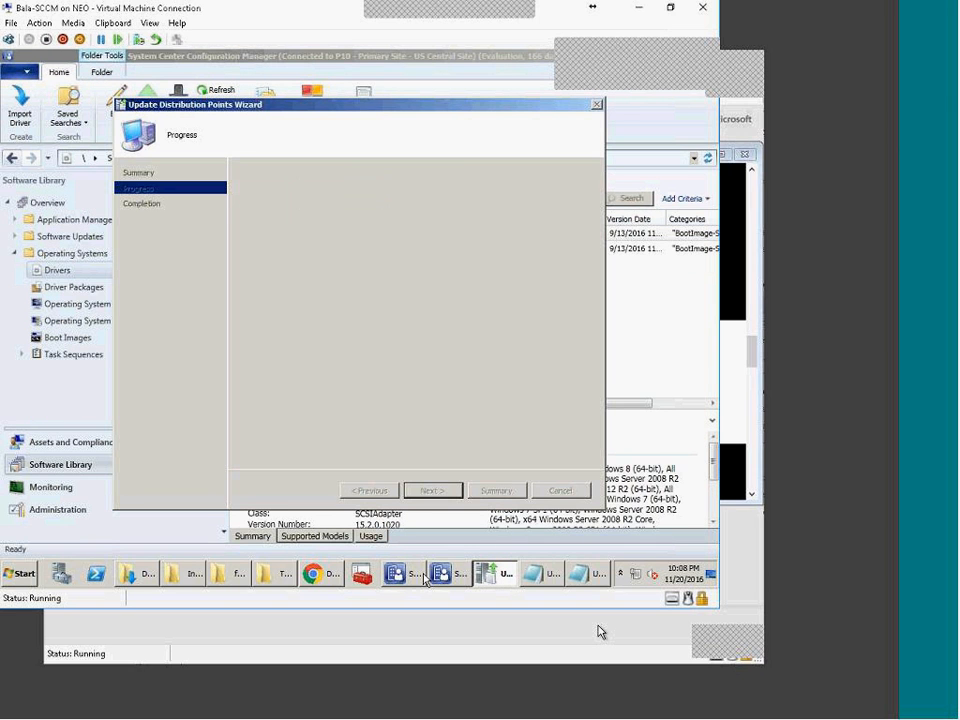
left_click(558, 490)
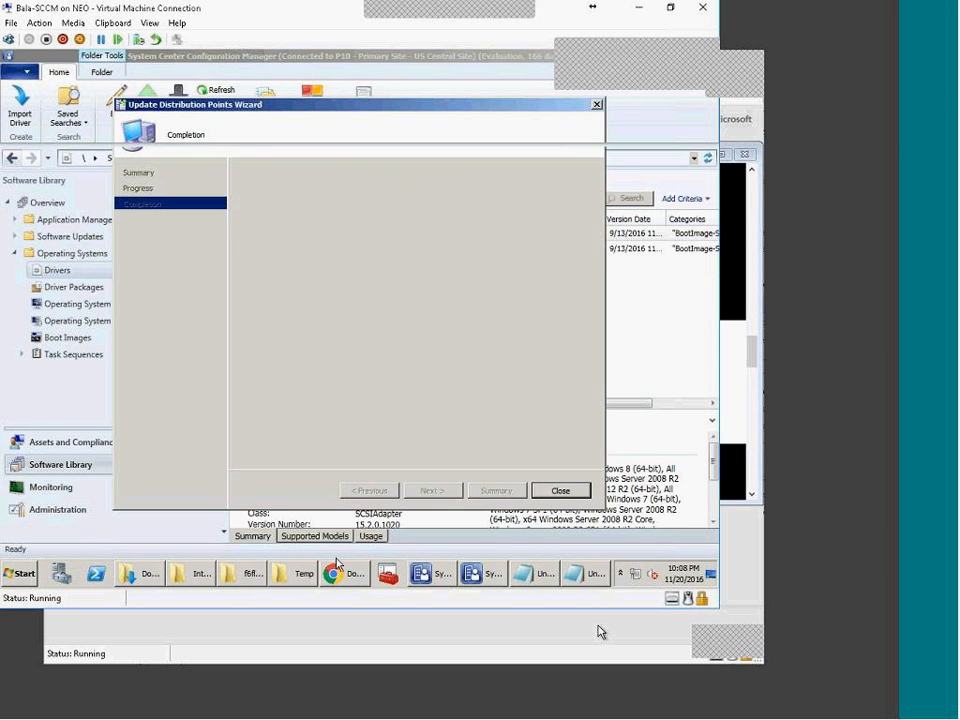
left_click(286, 580)
Step: Refresh the Temp folder and check that BootImages is now empty
right_click(668, 317)
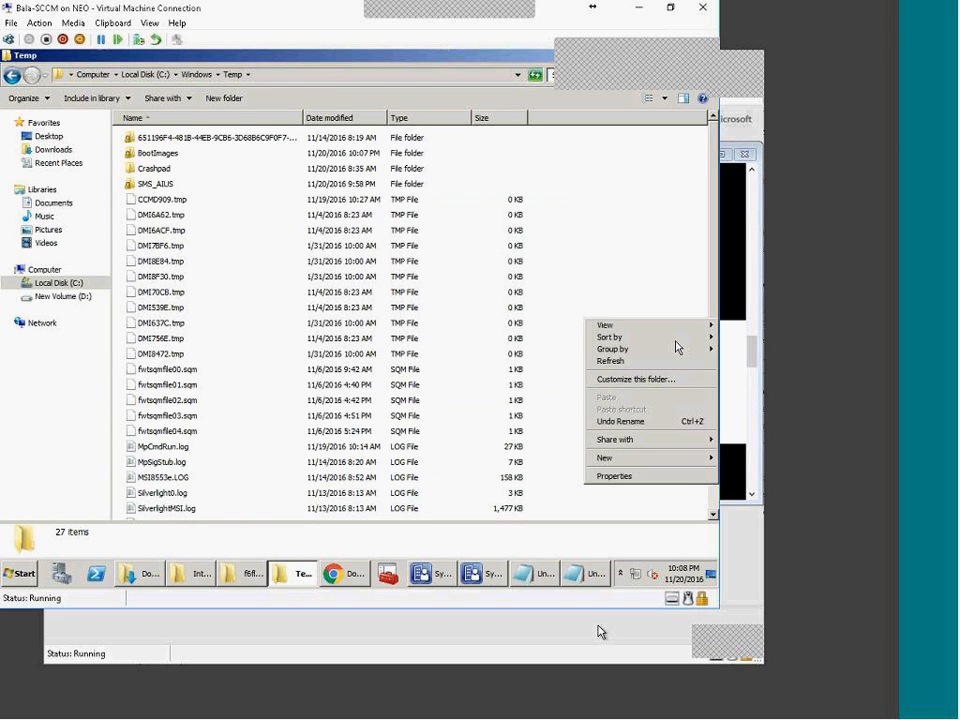
left_click(692, 363)
double_click(158, 153)
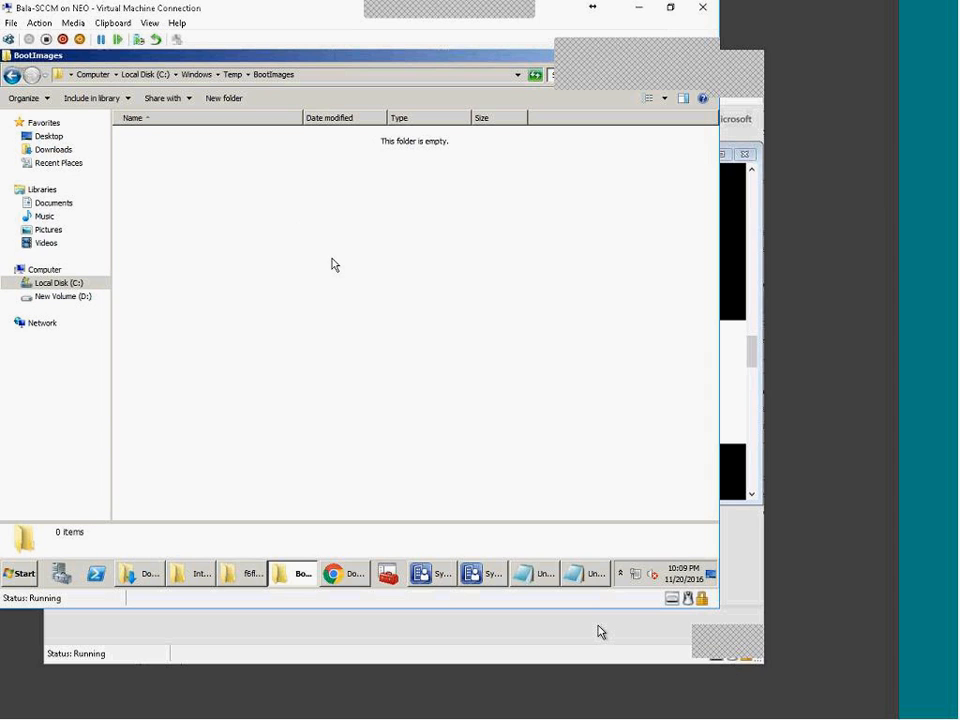
left_click(285, 573)
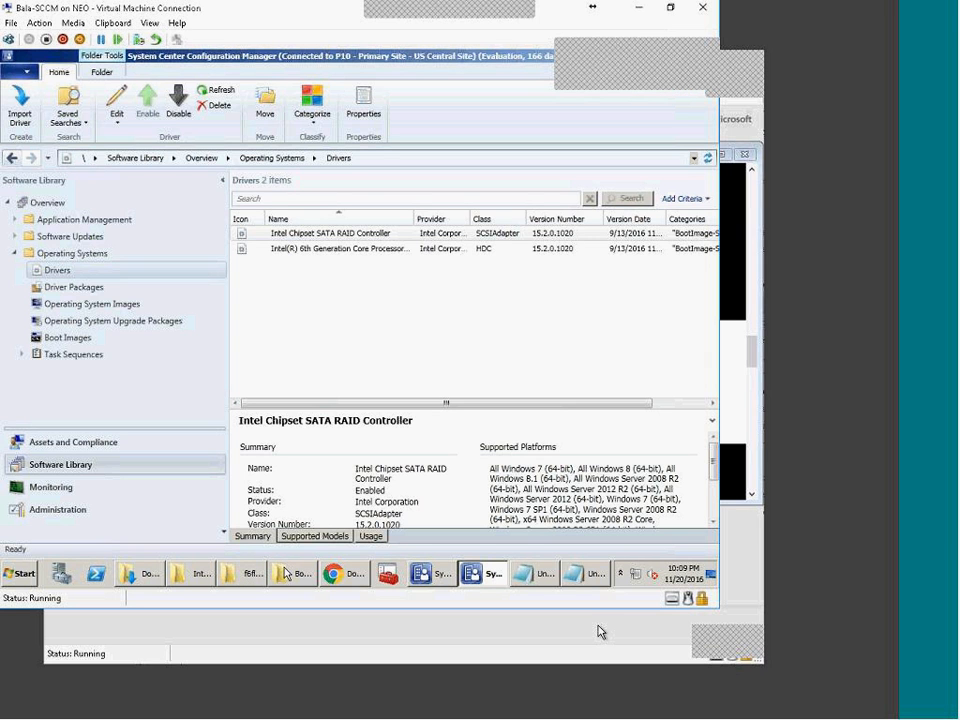
Step: View Boot Image X64's distribution details, then switch to the OSD virtual machine
left_click(78, 338)
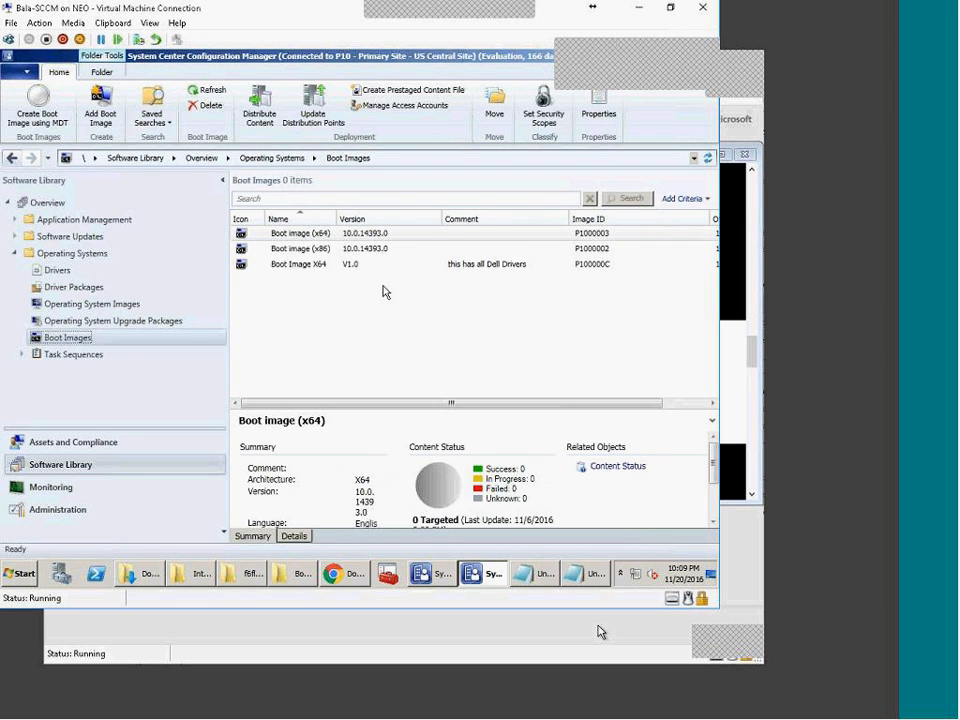
left_click(328, 265)
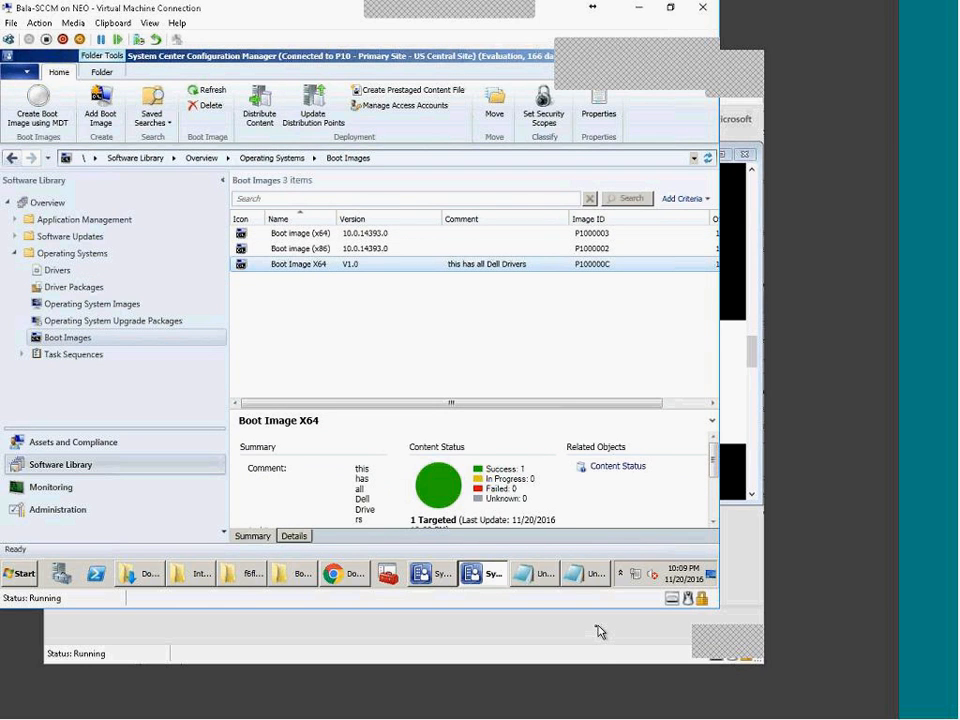
left_click(593, 661)
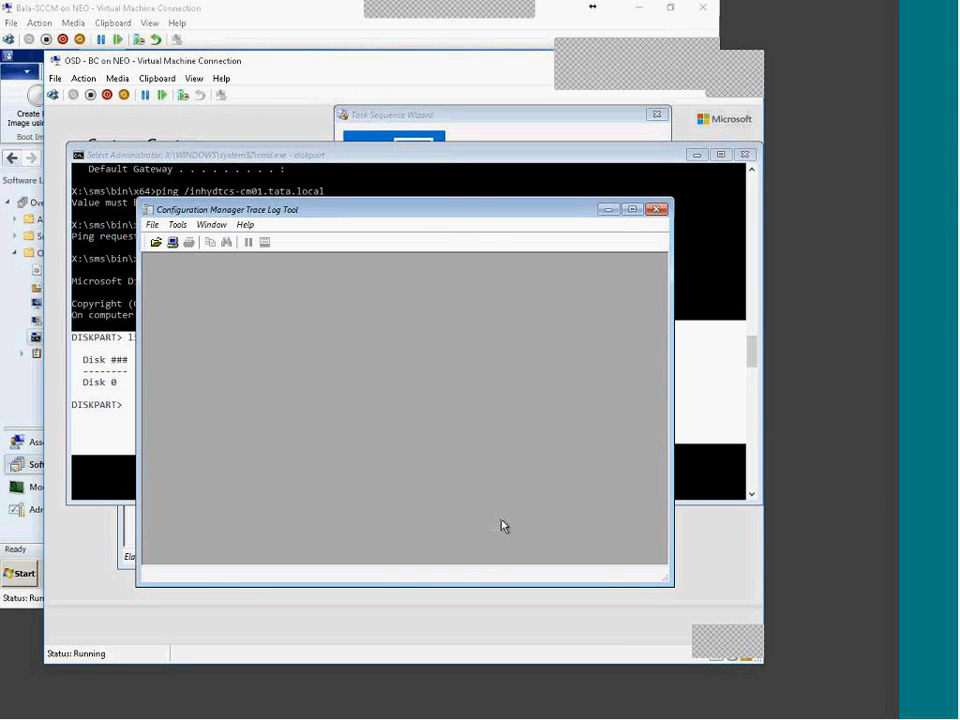
Step: Exit DiskPart at the Windows PE command prompt
left_click(538, 160)
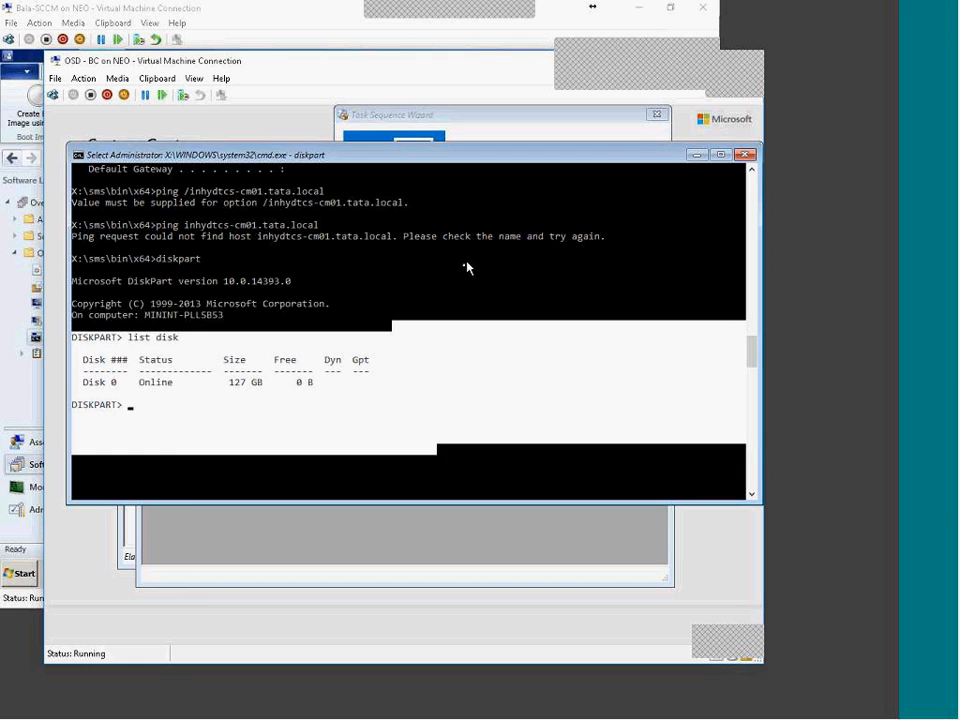
type("drv")
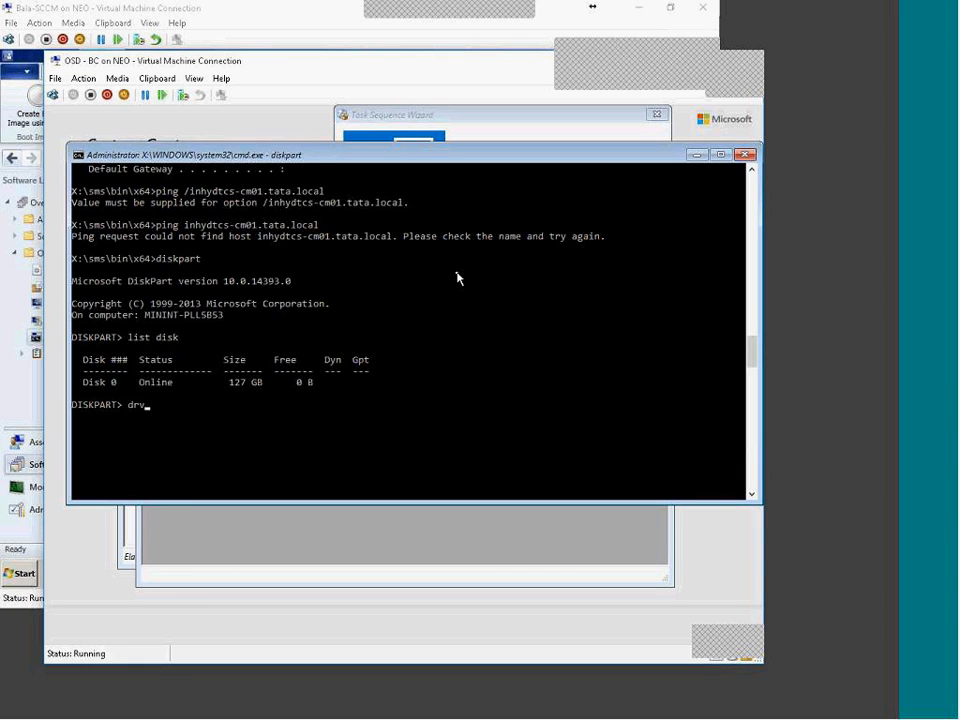
key("BackSpace")
key("BackSpace")
key("BackSpace")
key("BackSpace")
key("BackSpace")
type("exit")
key("Return")
Step: Run drvload to show its usage and highlight the example driver paths
type("drvloa")
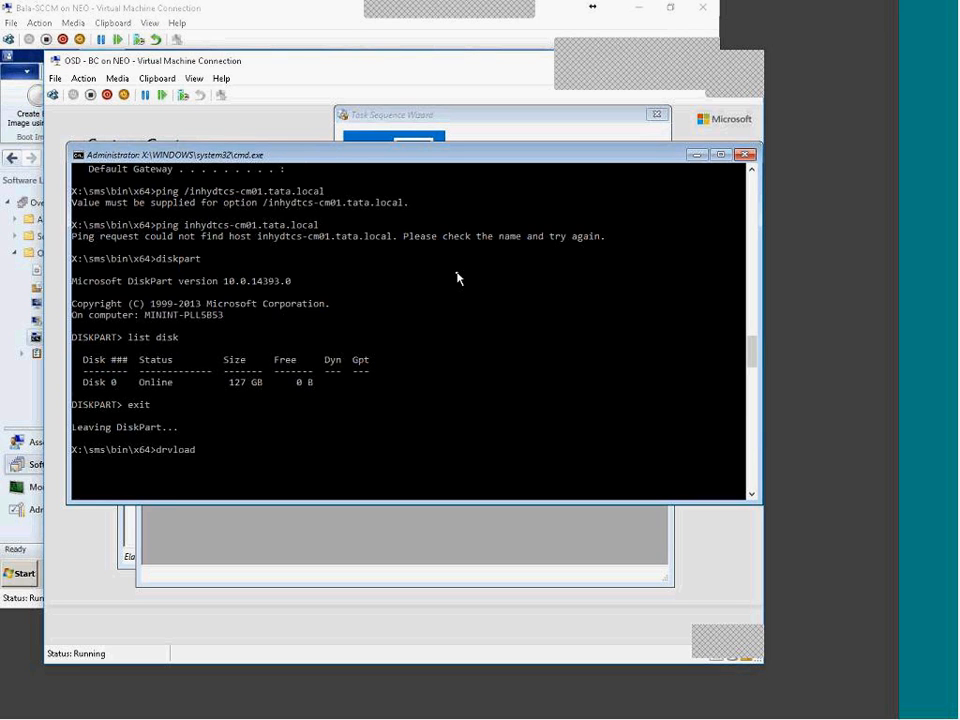
type("d")
key("Return")
key("Up")
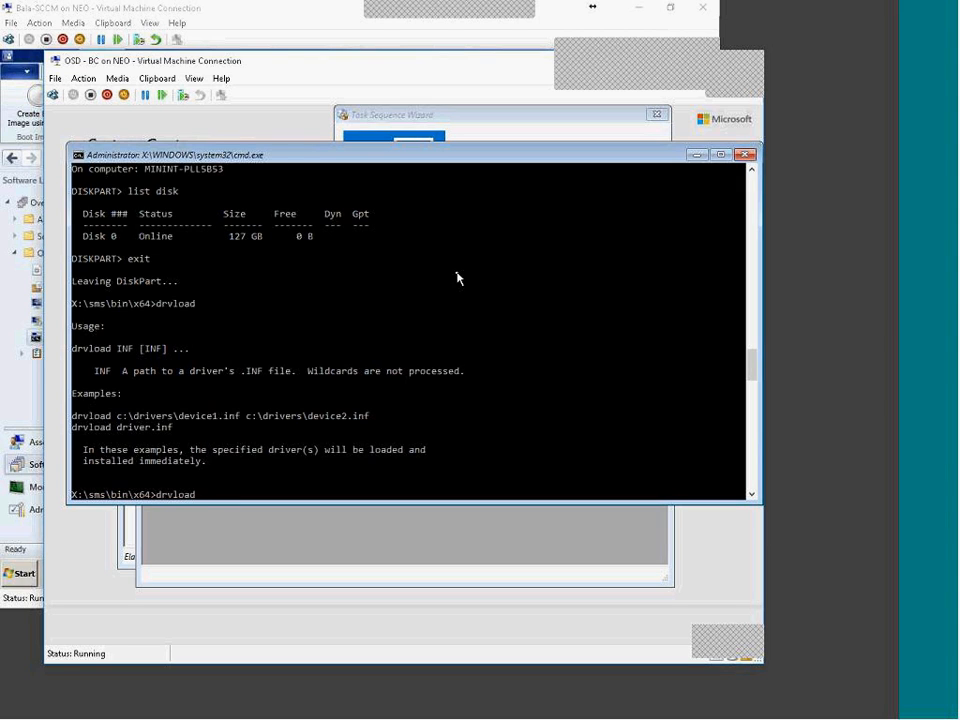
left_click_drag(116, 415, 373, 422)
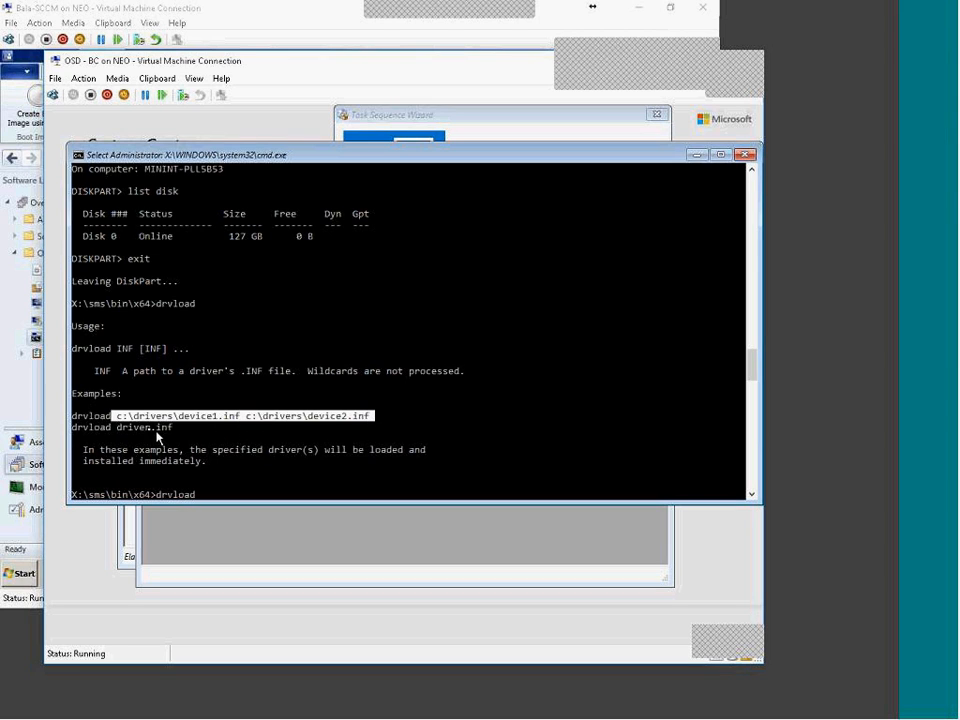
left_click_drag(116, 416, 377, 422)
left_click(693, 711)
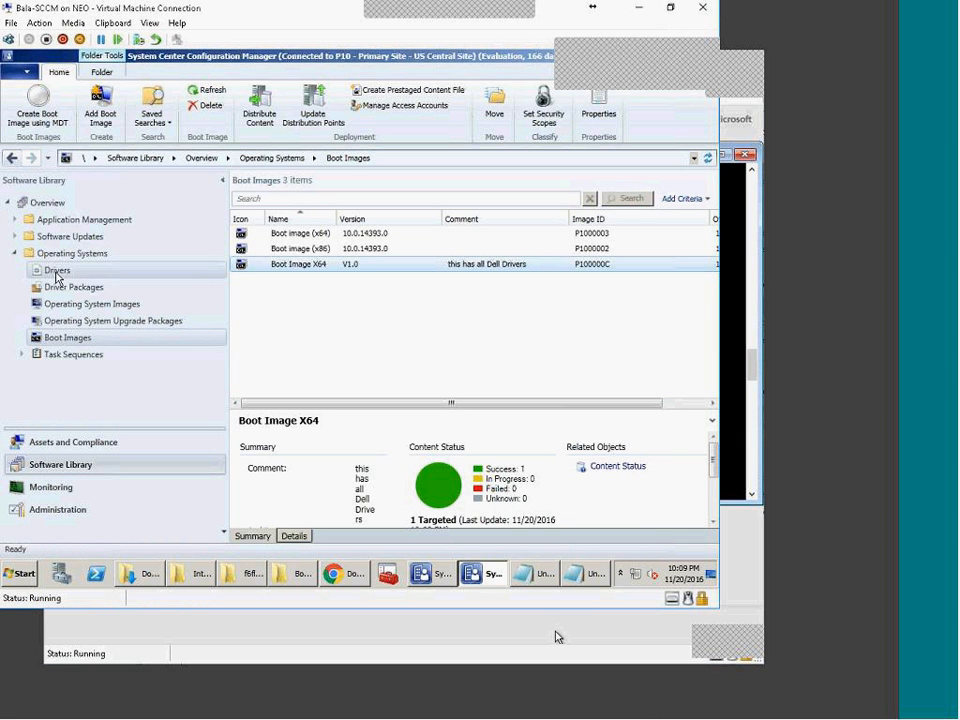
Step: Check the Drivers node and Boot Image X64 entry, then review the example driver paths on the OSD VM
right_click(57, 274)
left_click(337, 343)
left_click(321, 267)
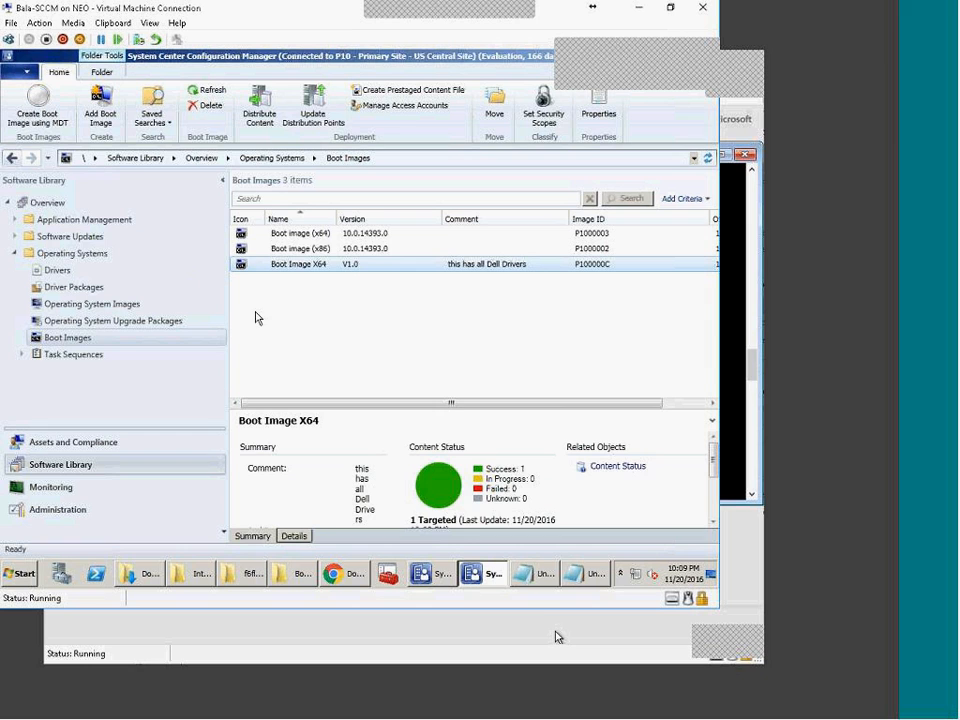
left_click(356, 332)
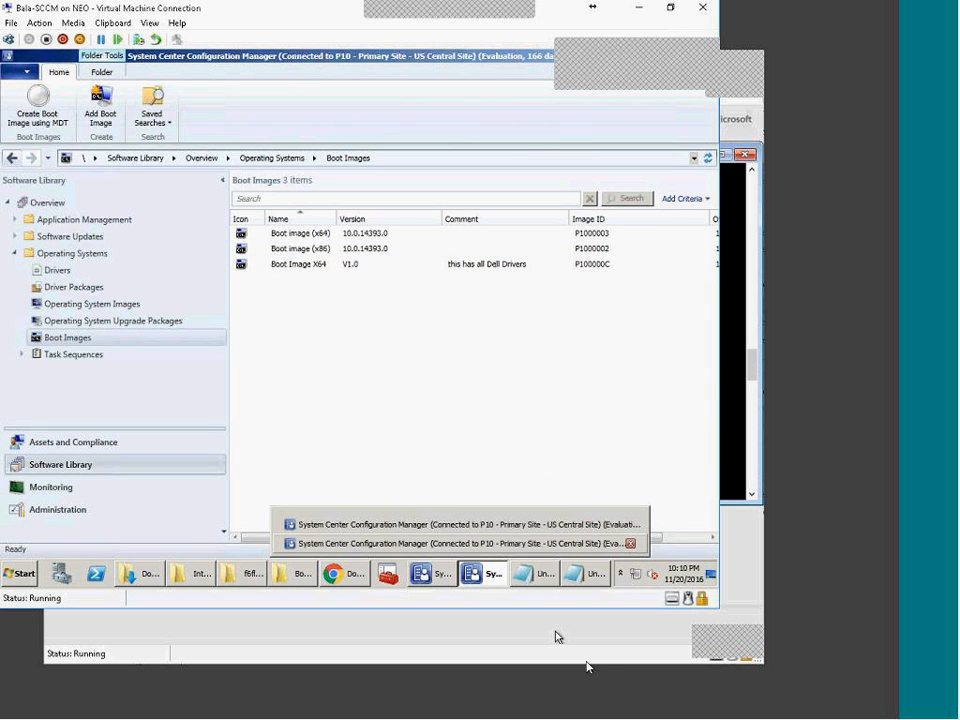
left_click(580, 648)
left_click_drag(115, 415, 382, 414)
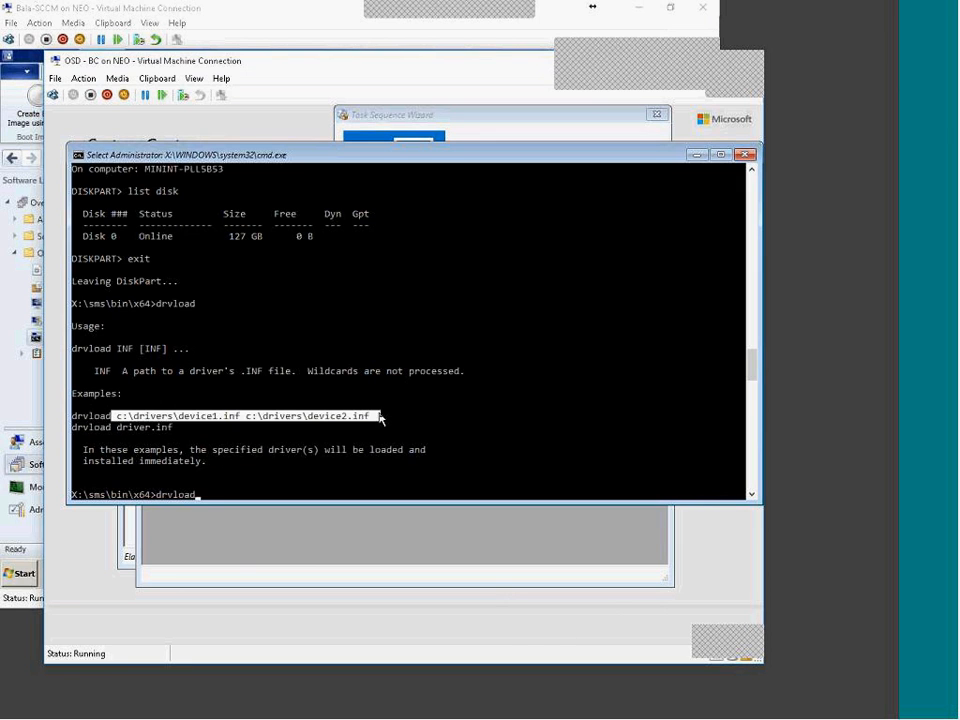
left_click(639, 702)
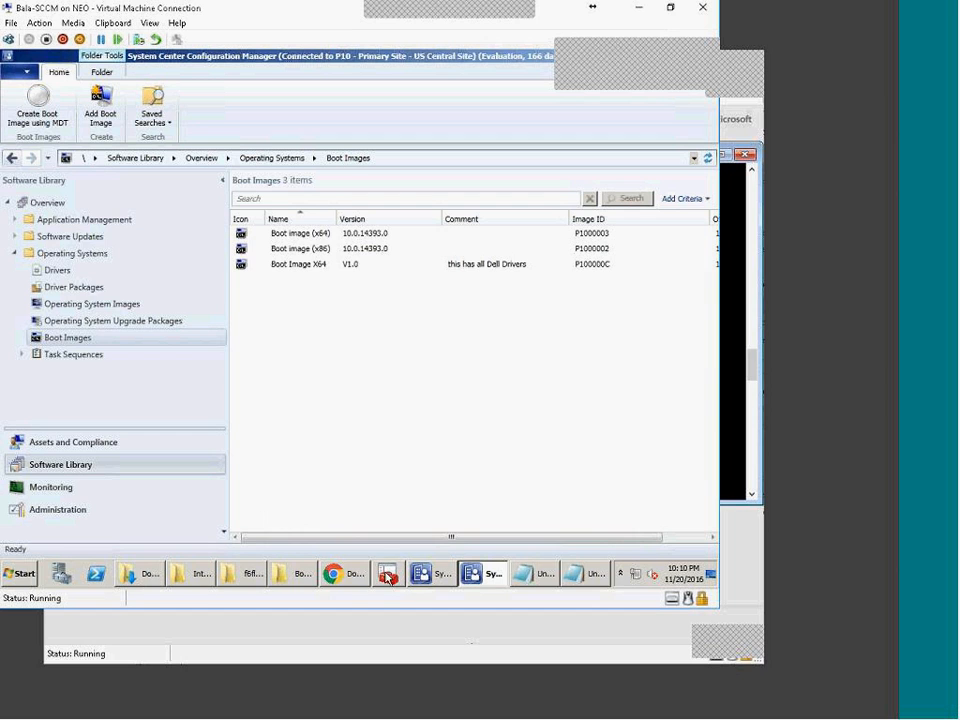
Step: Launch the Deployment and Imaging Tools Environment from Windows Kits and run dism to show its help
left_click(22, 578)
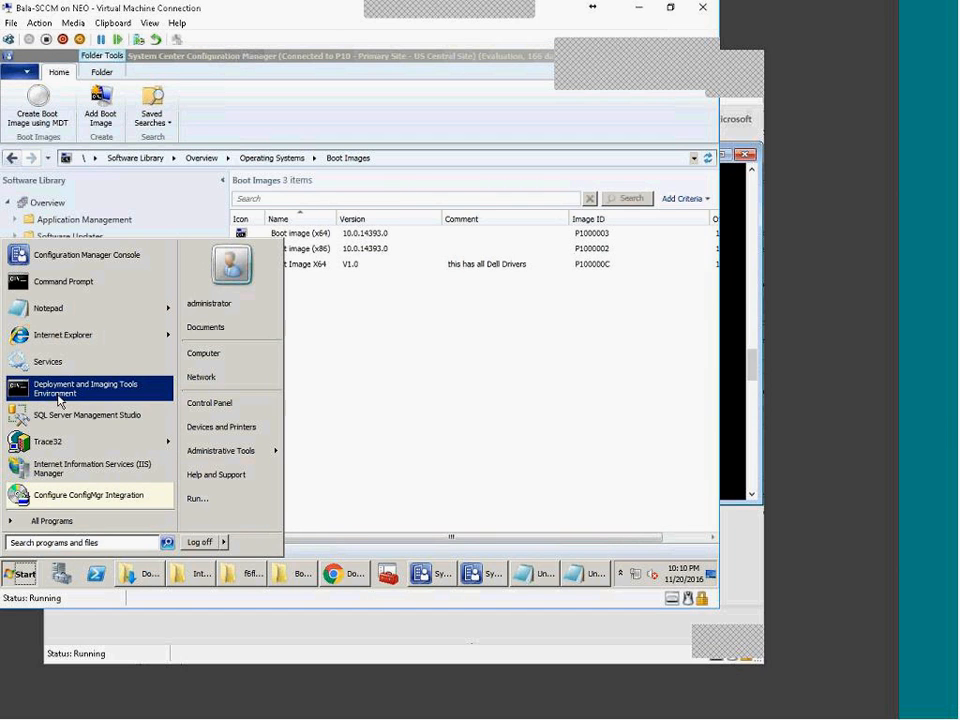
left_click(77, 520)
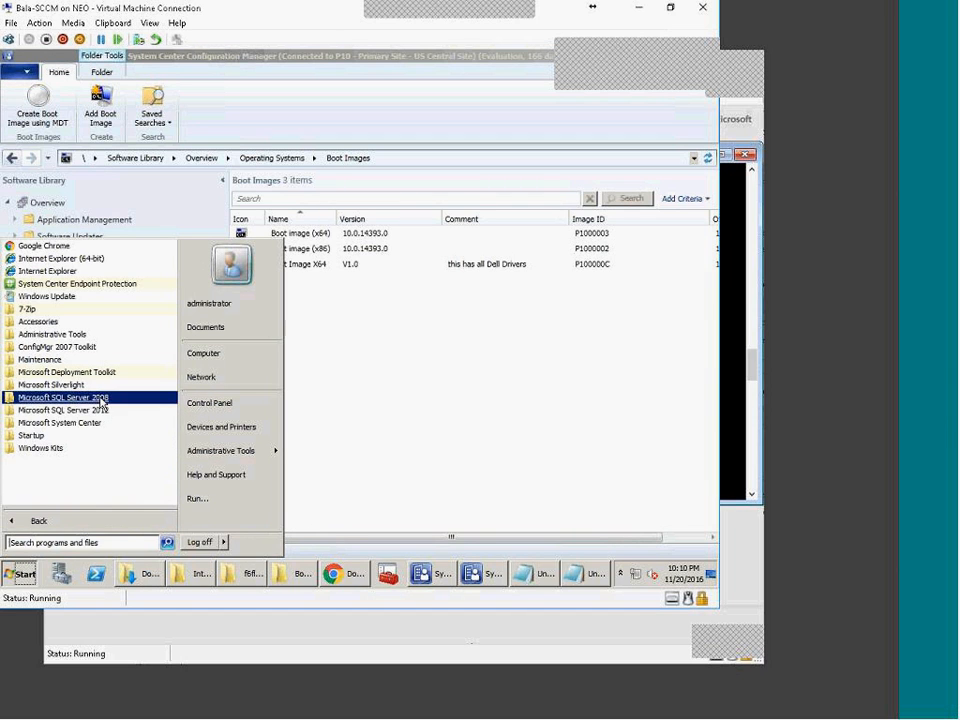
left_click(68, 449)
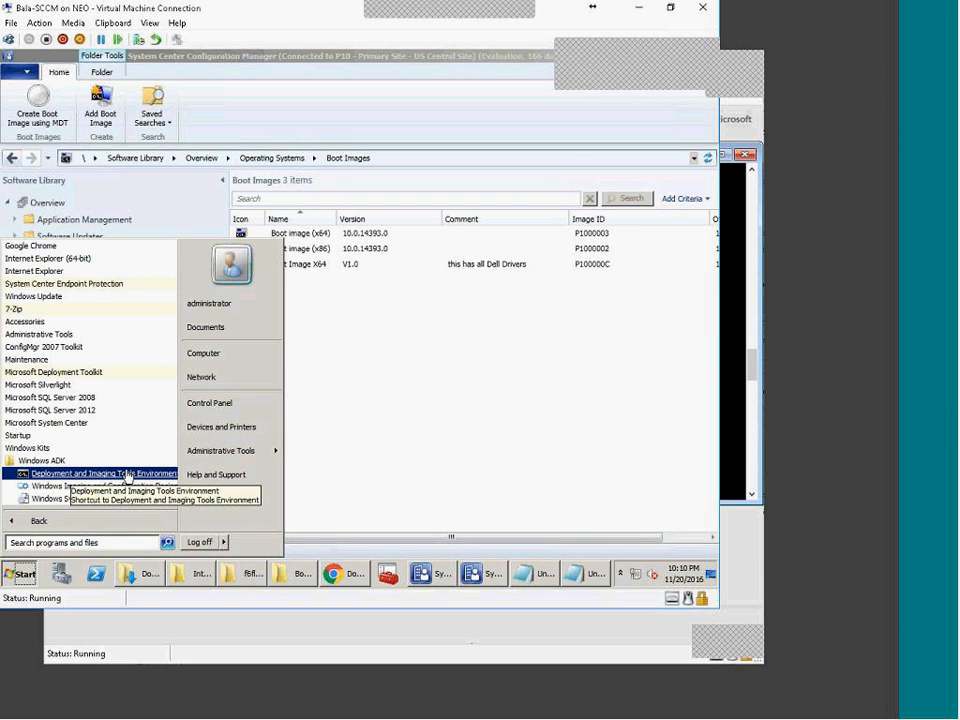
left_click(127, 476)
type("dism")
key("Return")
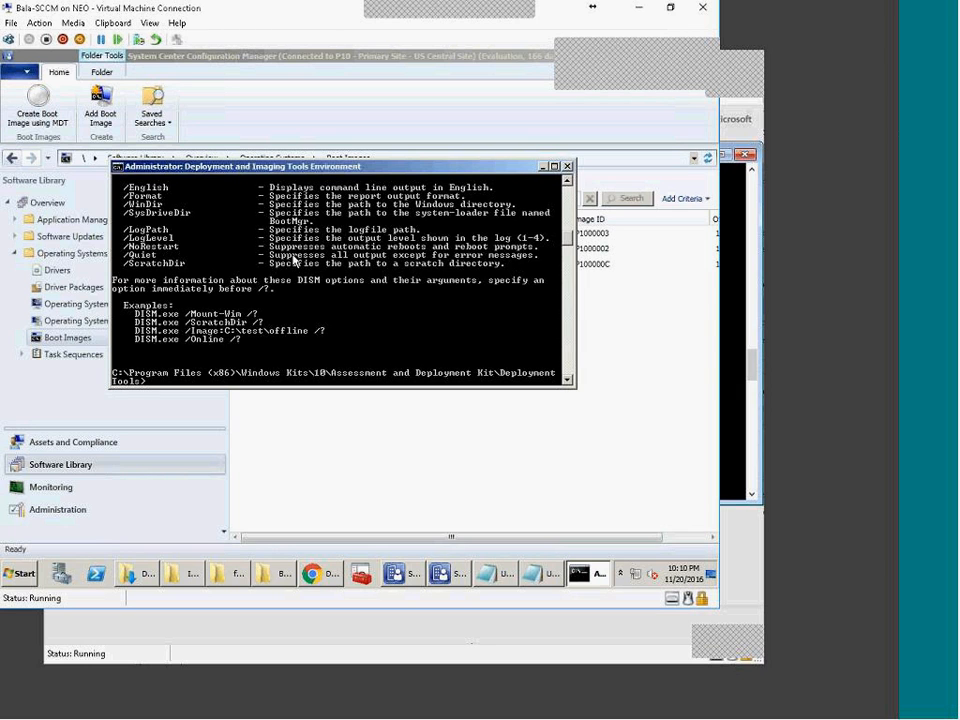
left_click(270, 575)
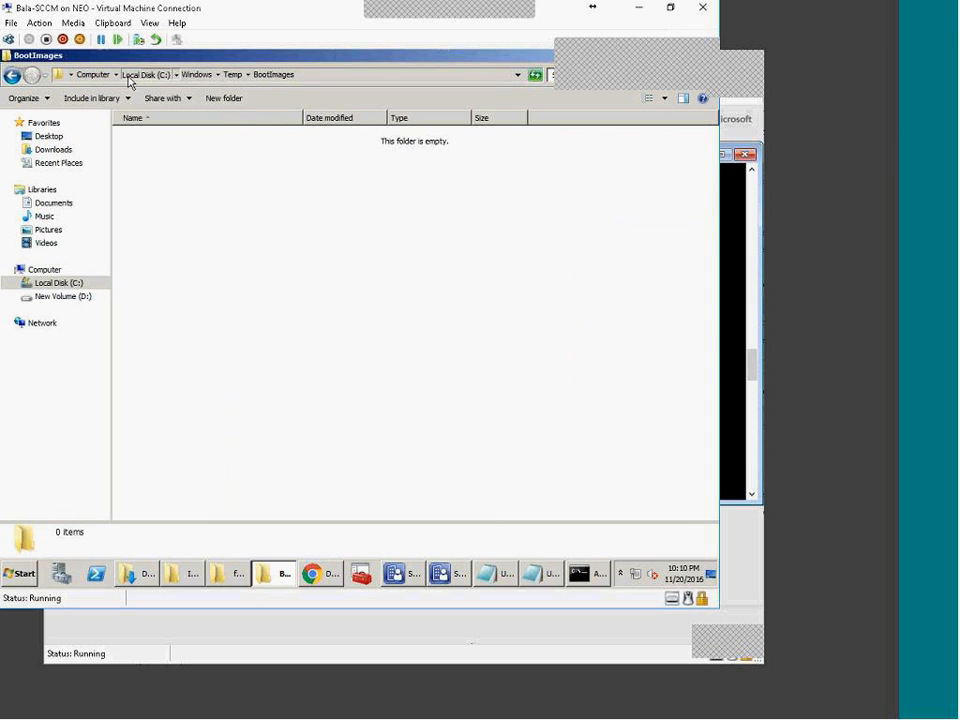
Step: Browse Local Disk (C:) into Program Files and Microsoft Configuration Manager, then return to the drive list
left_click(129, 77)
double_click(158, 168)
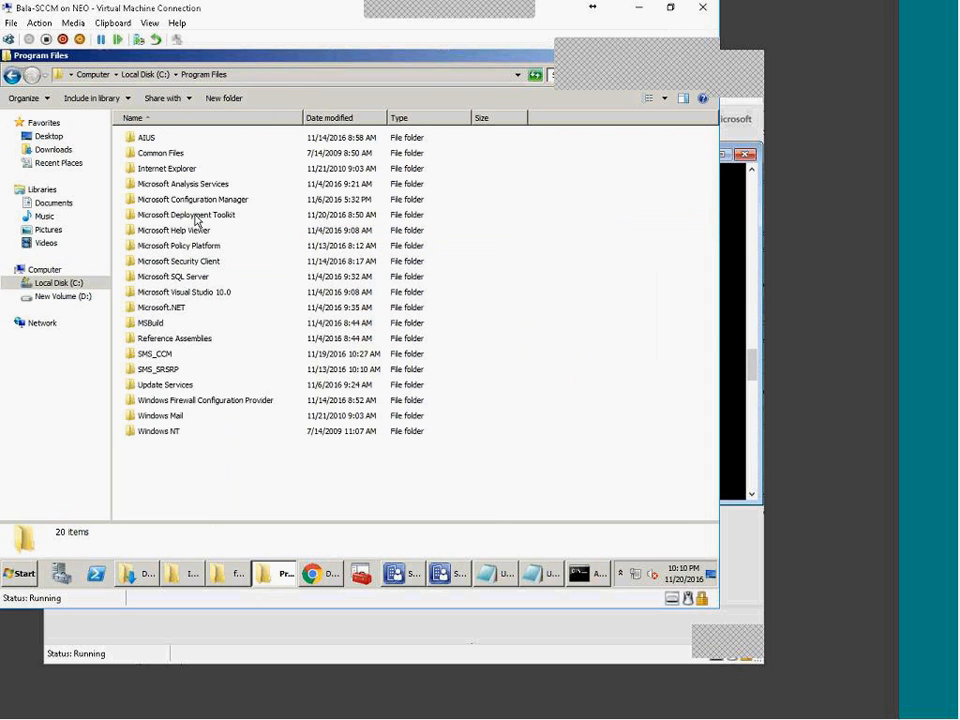
double_click(193, 200)
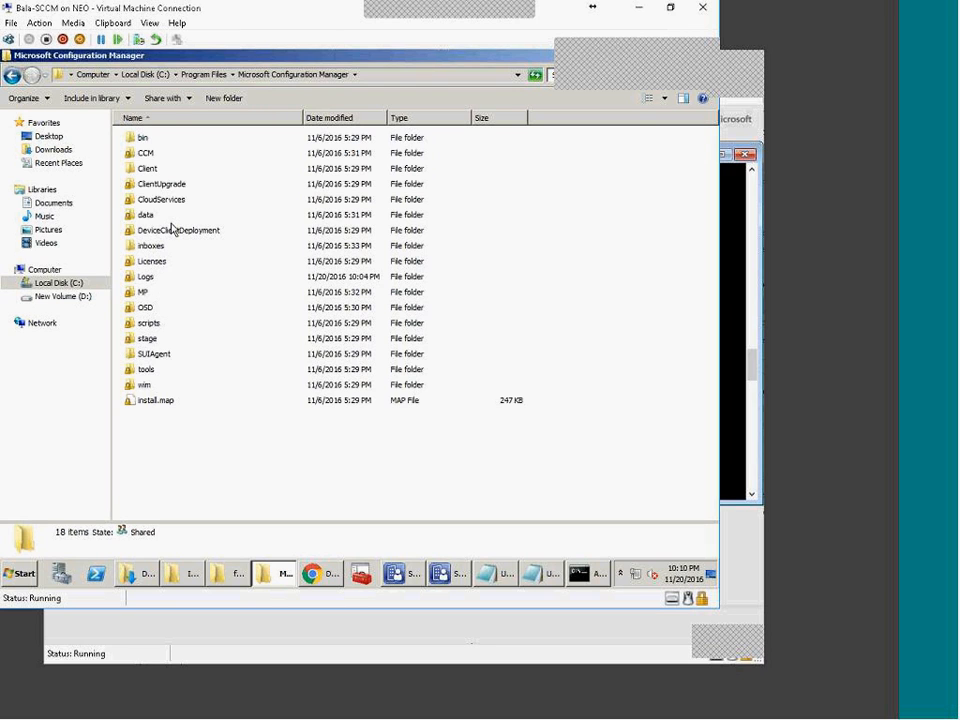
left_click(195, 77)
left_click(145, 75)
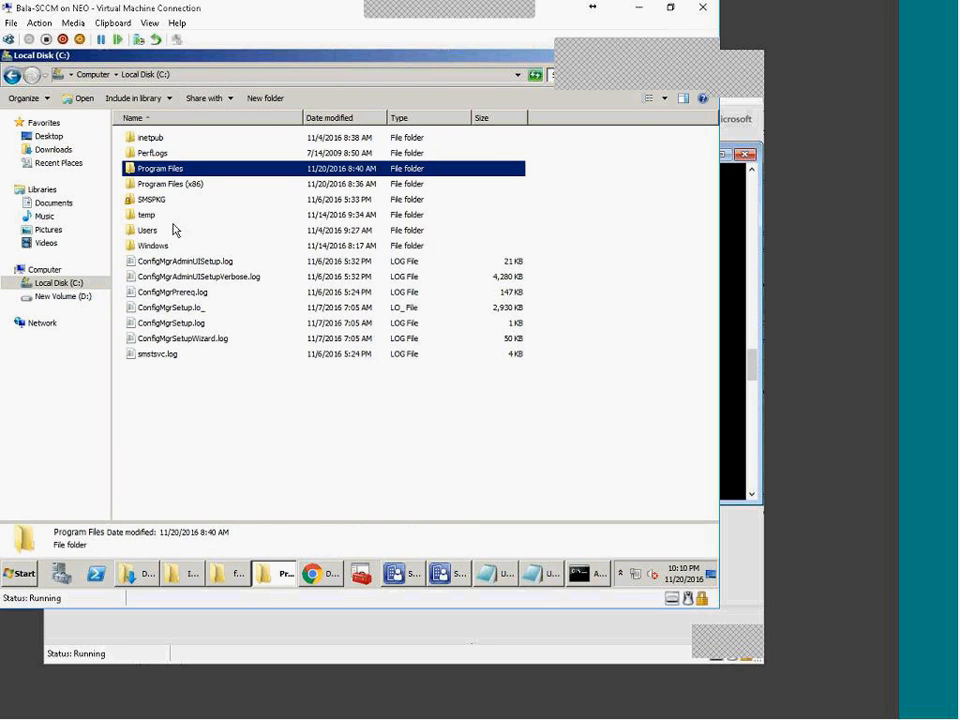
left_click(100, 77)
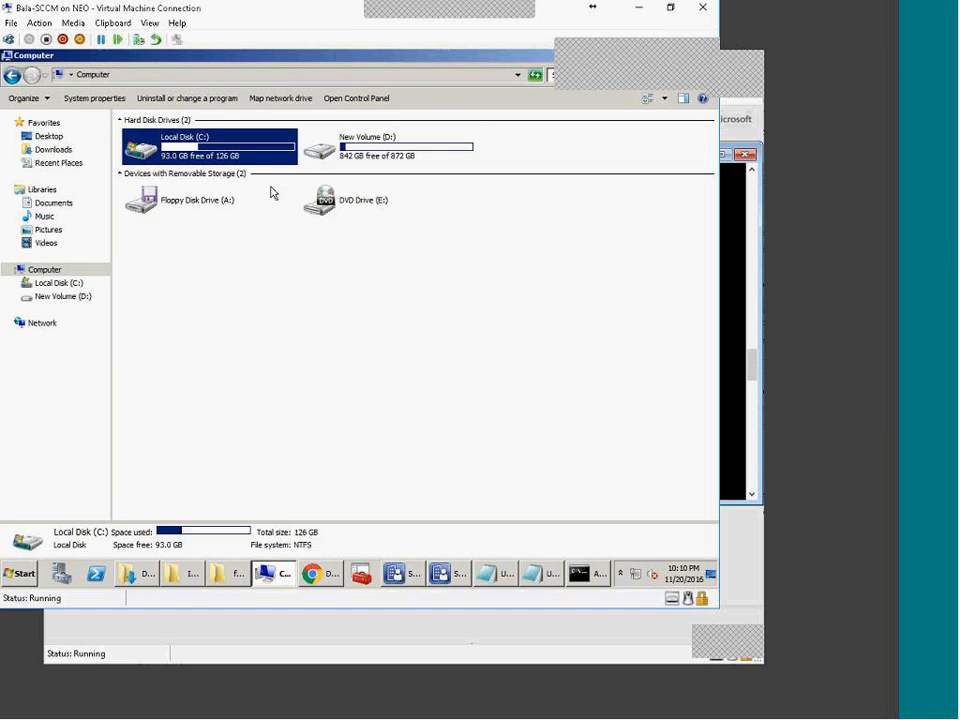
Step: Locate bootV1.0.wim in D:\SOURCE\OSD\BootImages and copy that folder's path from the address bar
double_click(342, 136)
left_click(152, 292)
double_click(152, 298)
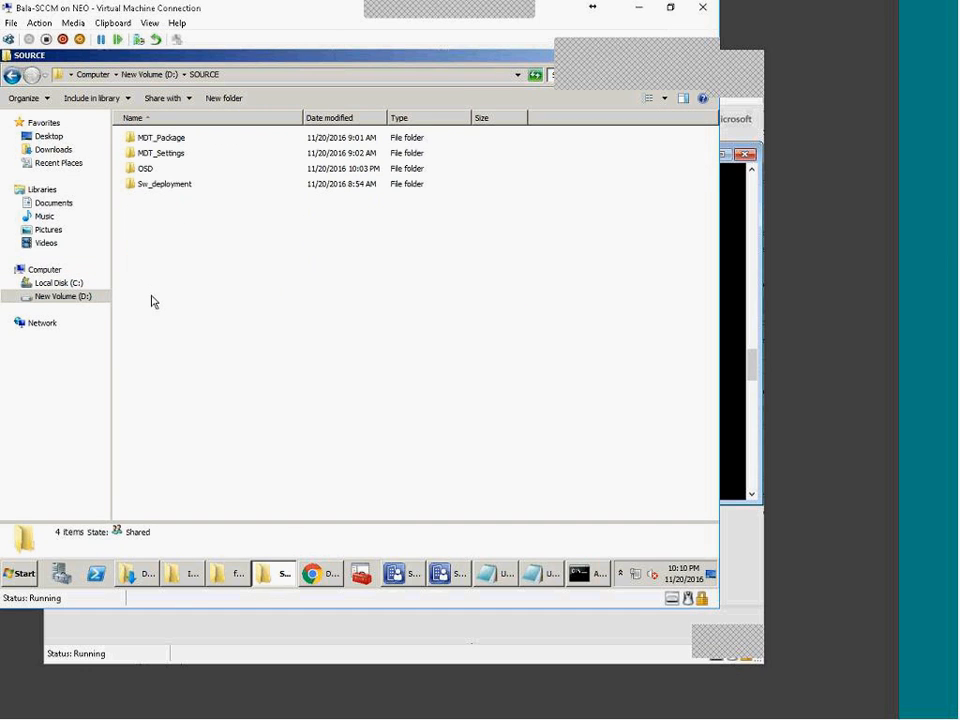
double_click(146, 169)
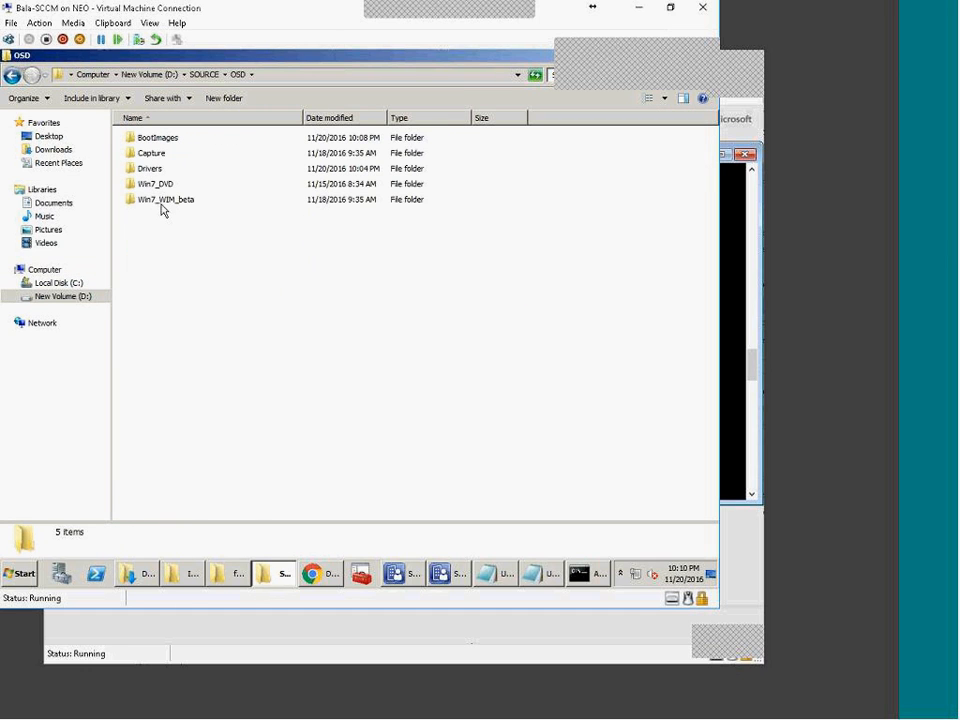
double_click(170, 140)
left_click(178, 158)
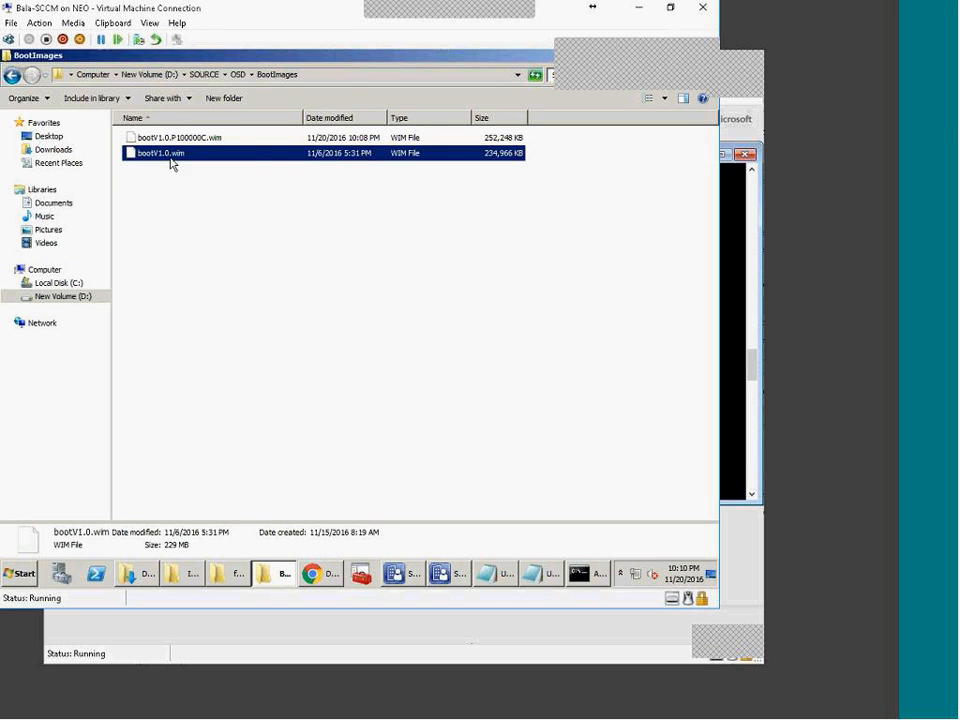
left_click(339, 76)
key("ctrl+c")
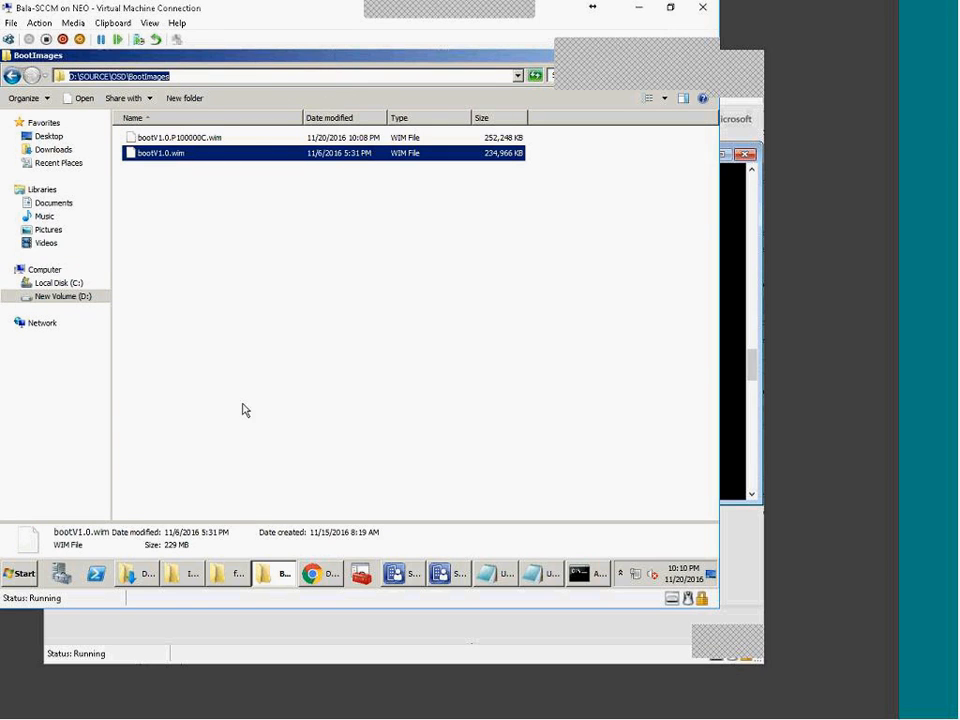
left_click(279, 574)
Step: Paste the BootImages path after cd, then cancel it and list the current folder with dir
type("cd")
right_click(284, 313)
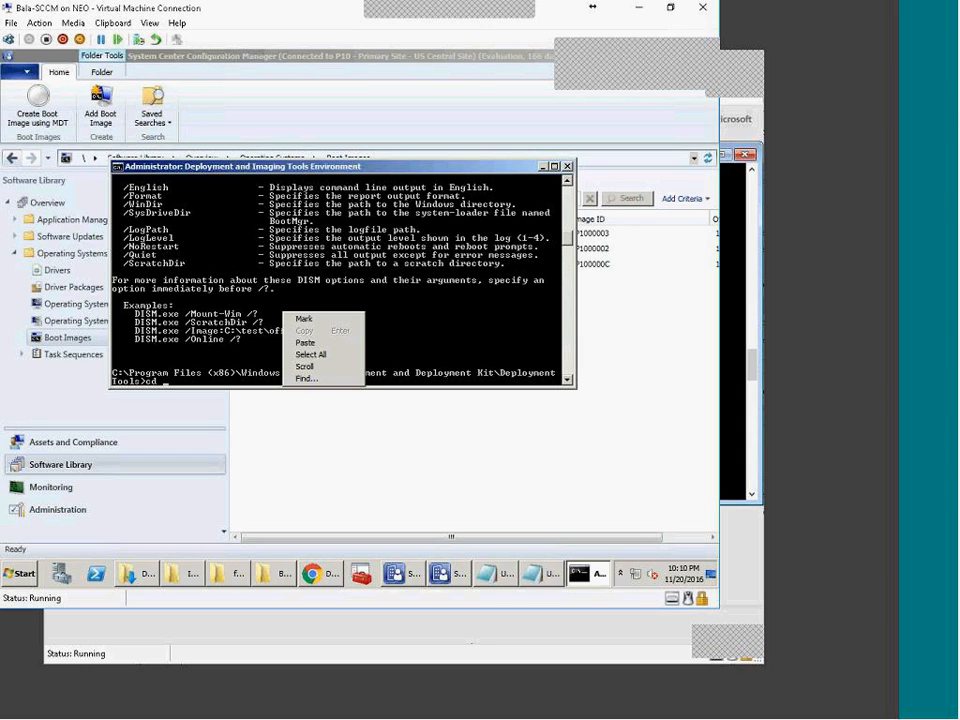
left_click(304, 343)
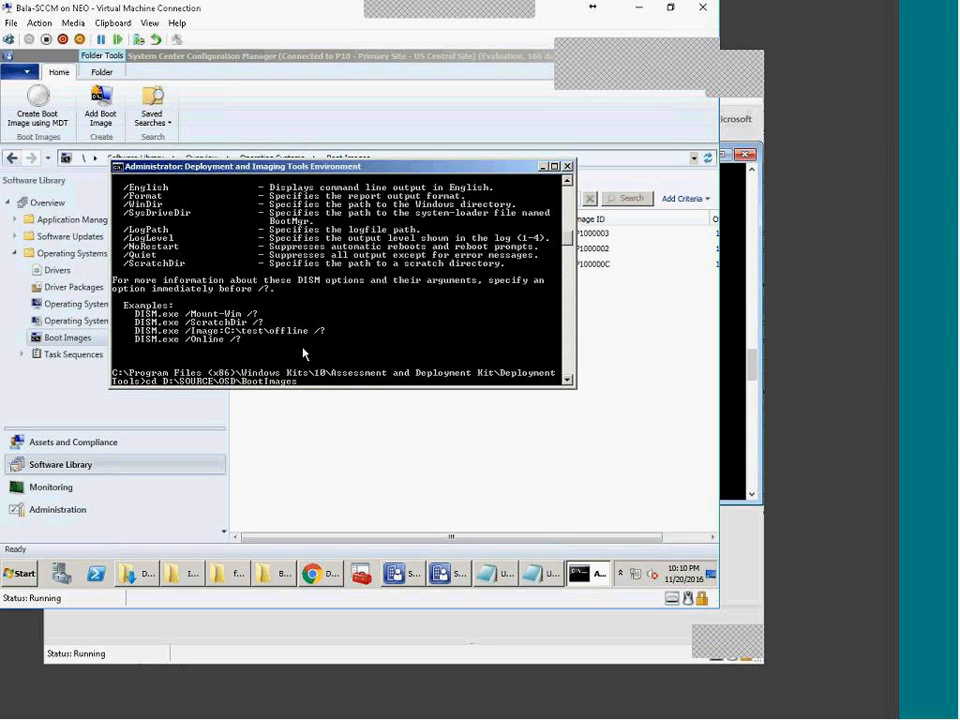
key("Escape")
type("dir")
key("Return")
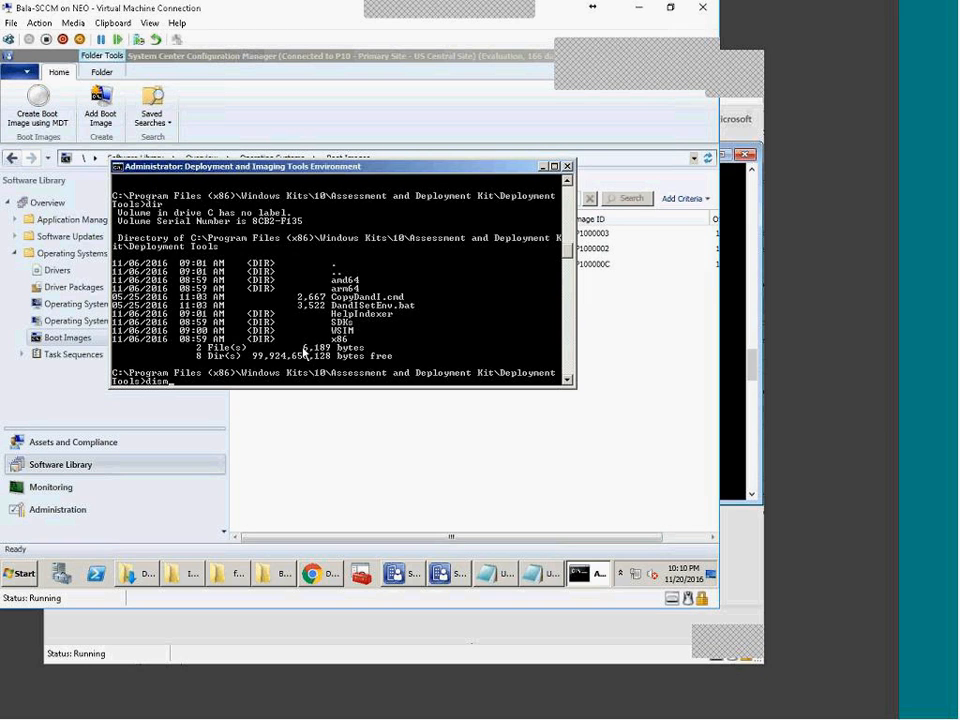
Step: Copy the Mount-Wim example from dism's help and run DISM.exe /Mount-Wim /? to show its help
type("dism")
key("Return")
right_click(226, 352)
left_click(242, 356)
left_click_drag(135, 313, 258, 319)
right_click(258, 319)
right_click(318, 323)
left_click(340, 353)
key("Return")
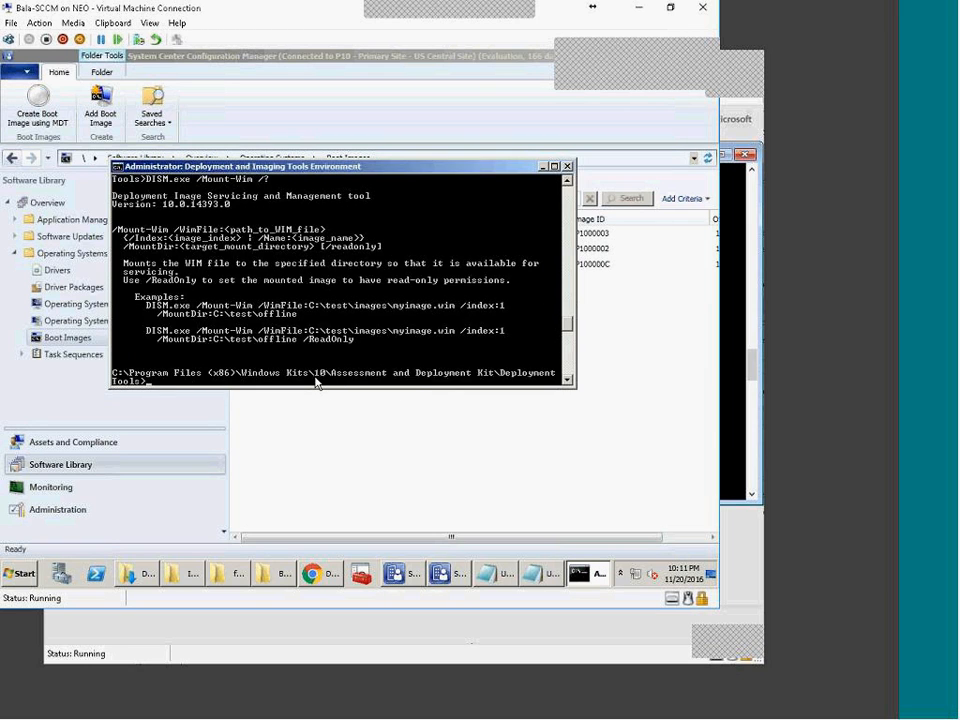
right_click(175, 298)
left_click(190, 304)
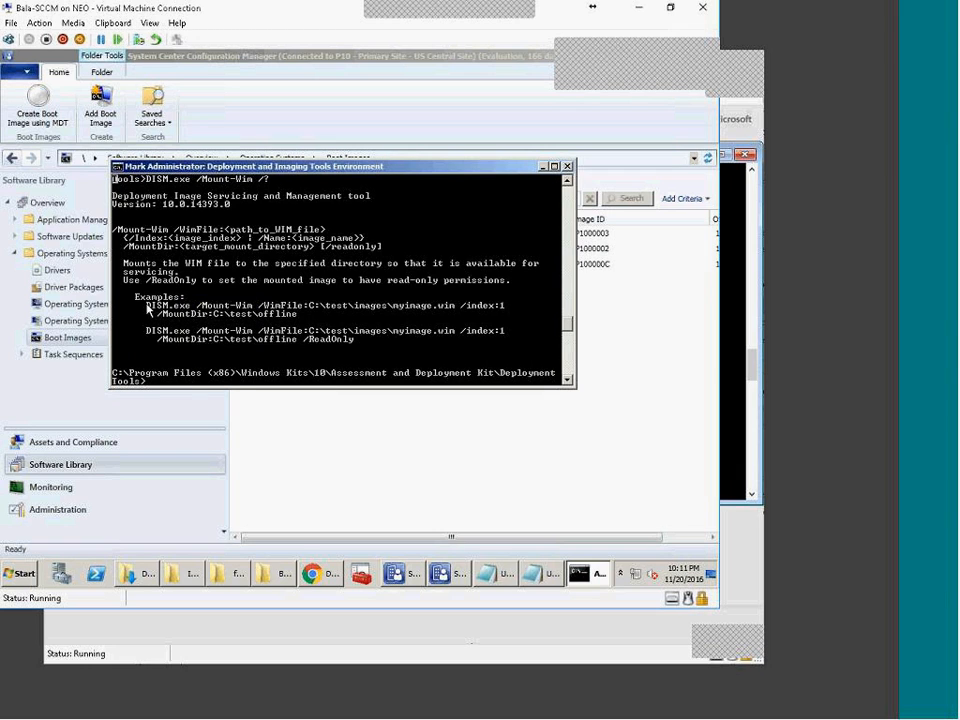
Step: Paste the DISM /Mount-Wim example into a new Notepad, delete the Examples heading and join it into one line
left_click_drag(140, 298, 528, 323)
key("ctrl+c")
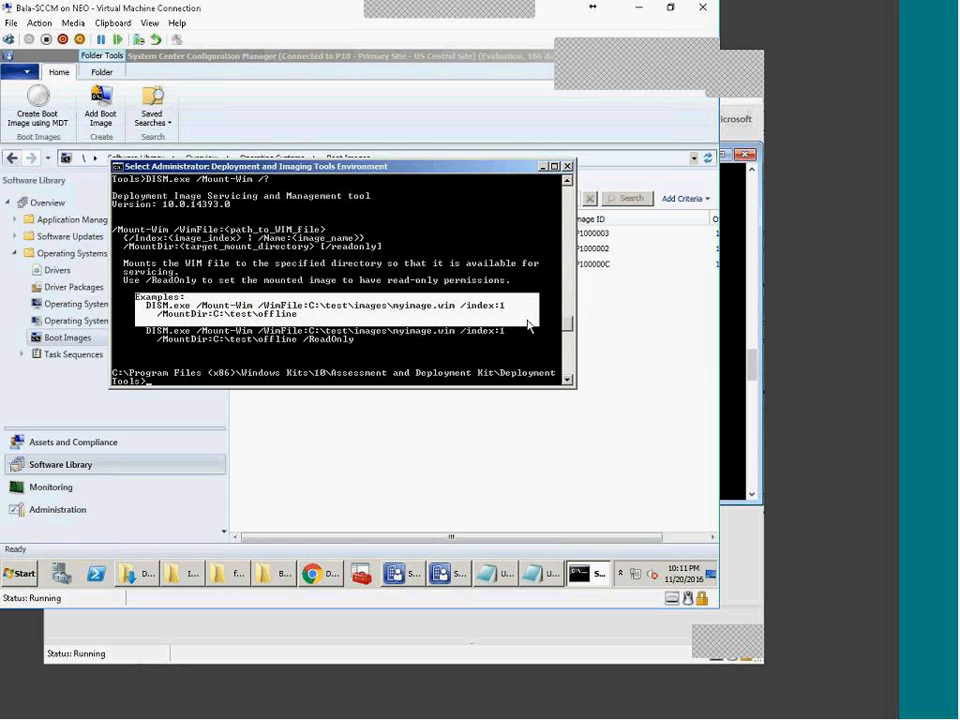
key("Return")
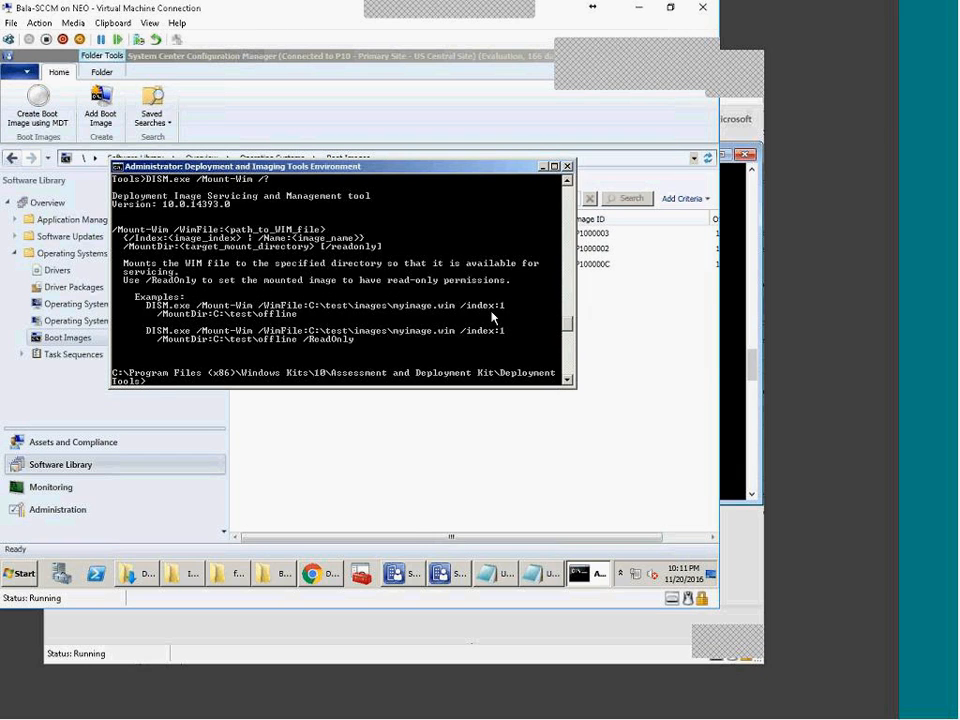
right_click(507, 578)
left_click(514, 504)
key("ctrl+v")
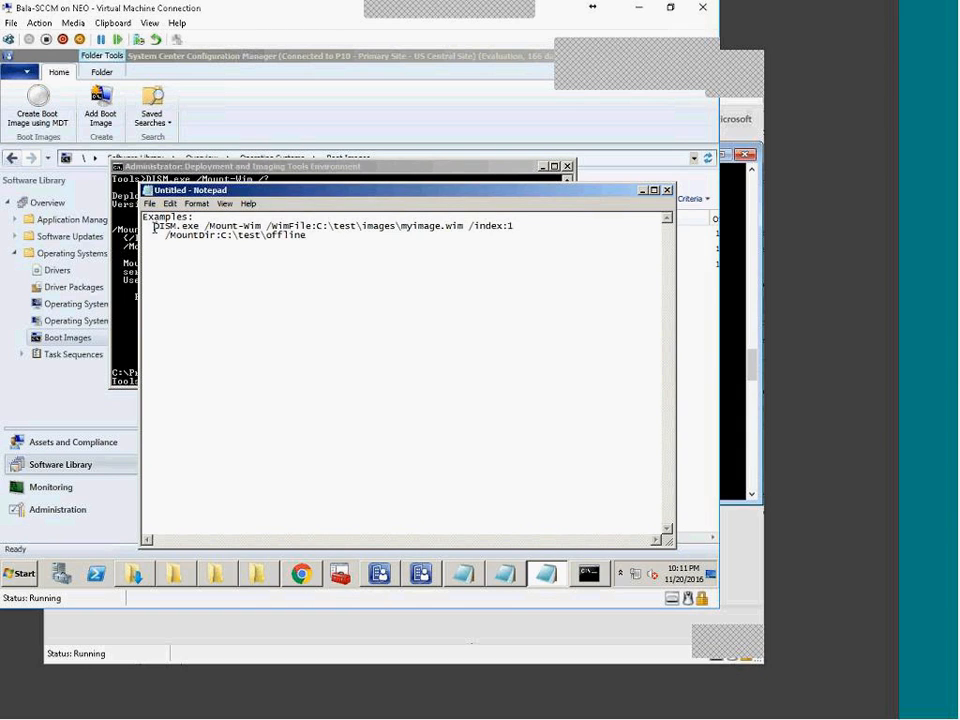
left_click_drag(153, 228, 45, 216)
key("Delete")
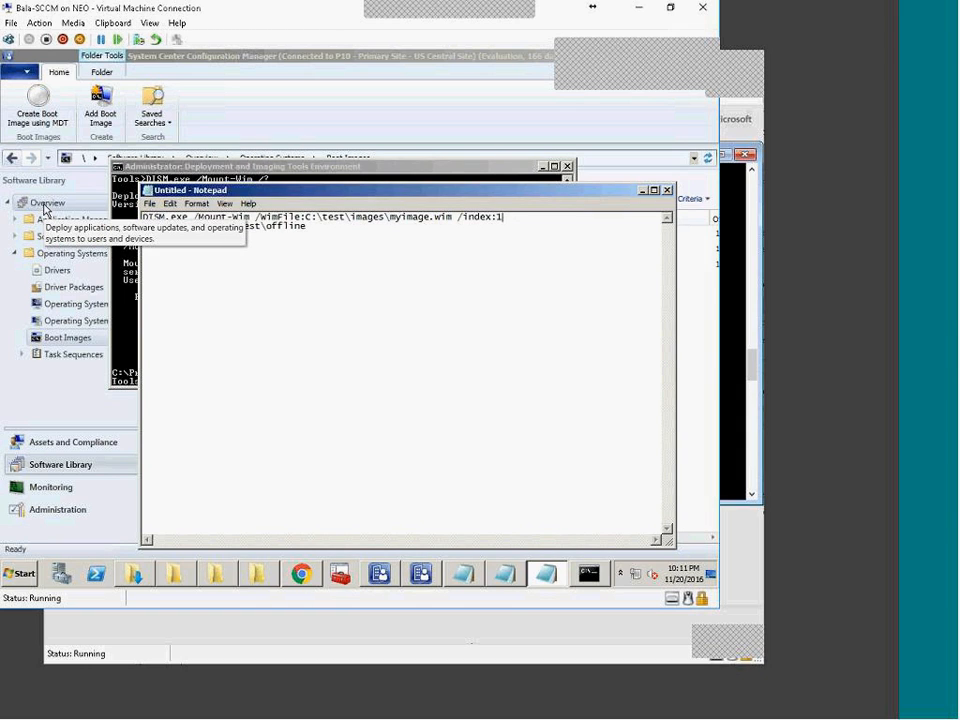
key("Delete")
key("Delete")
key("Delete")
key("Delete")
key("Delete")
key("Delete")
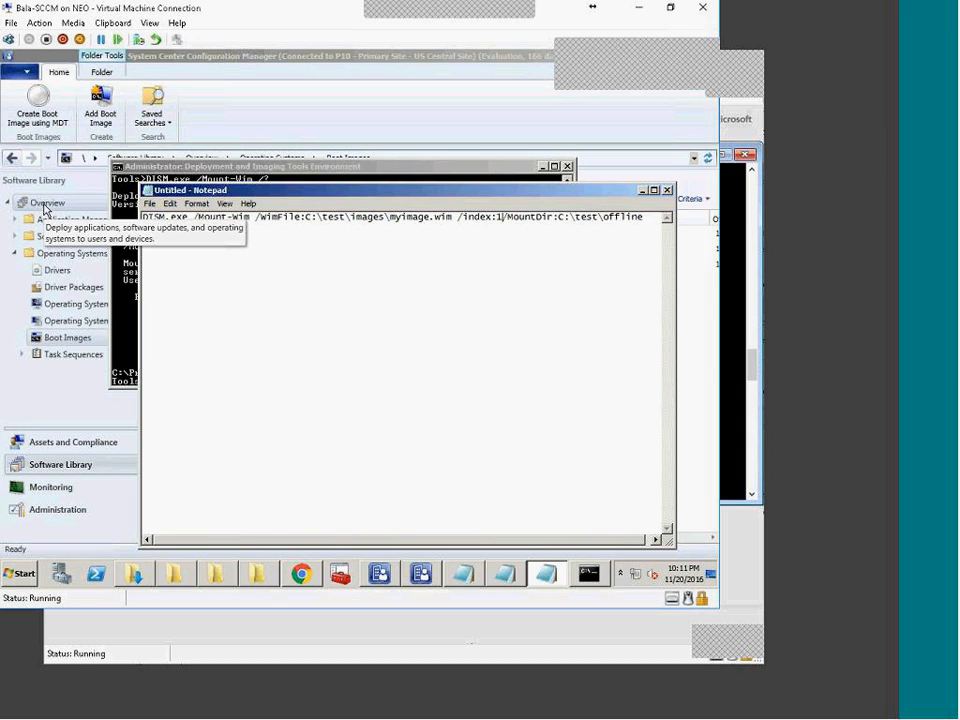
type("/")
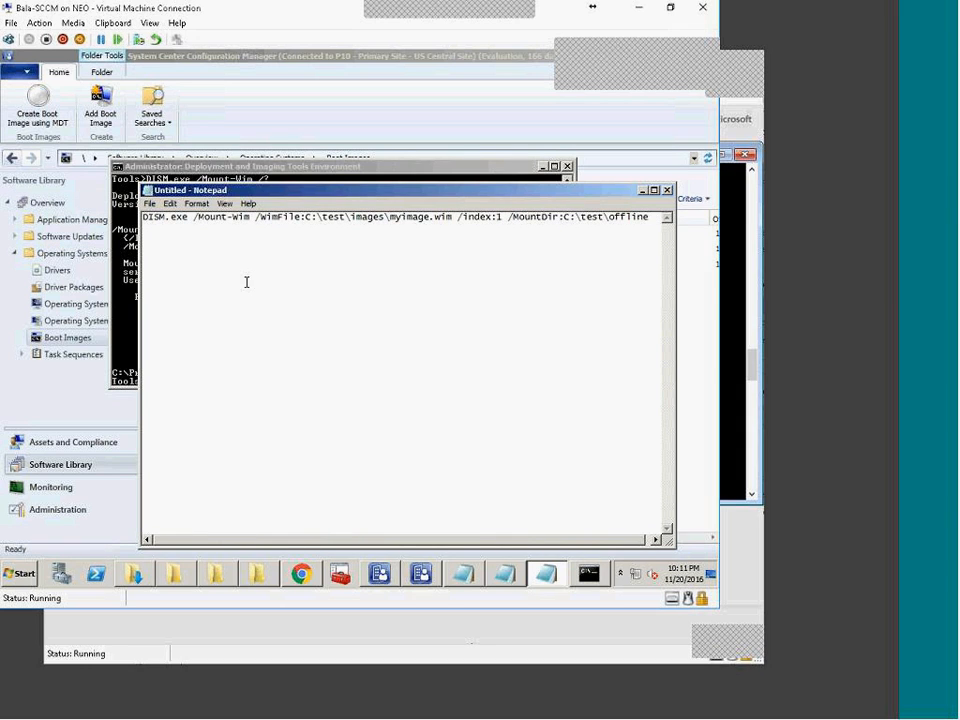
left_click(257, 574)
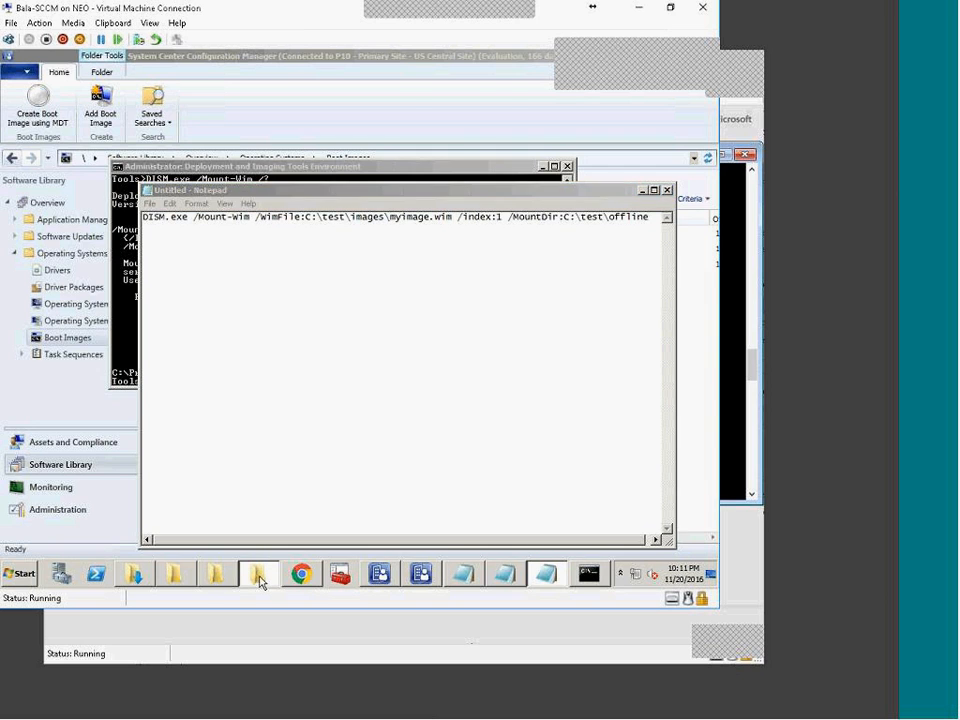
Step: Replace the sample WimFile with D:\SOURCE\OSD\BootImages\bootv1.0.wim, without quotes, keeping /index:1
right_click(170, 159)
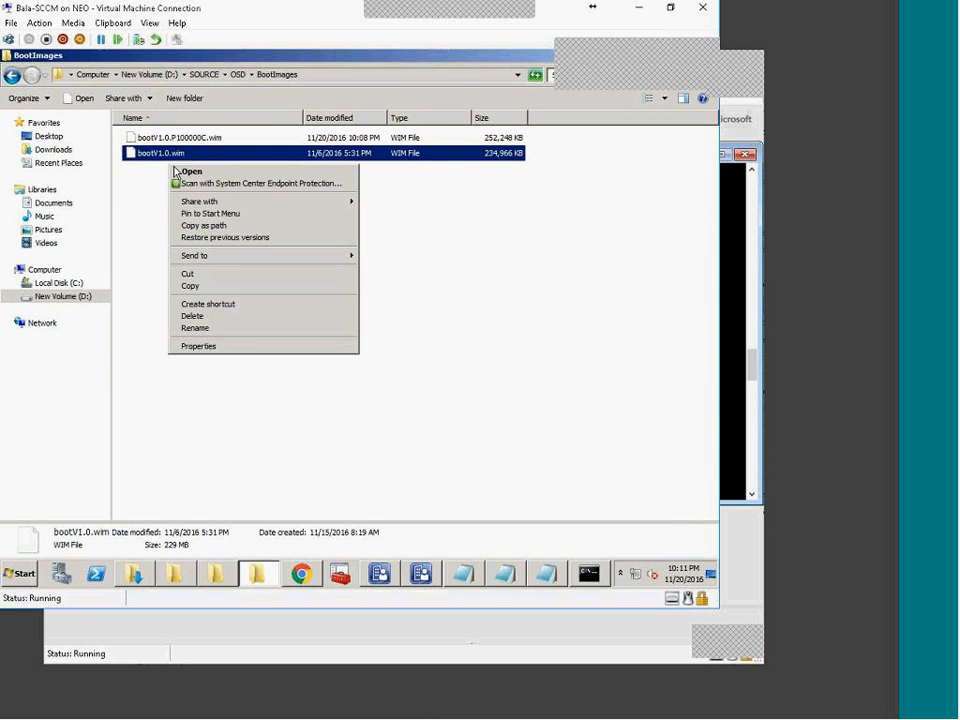
left_click(206, 225)
left_click(546, 574)
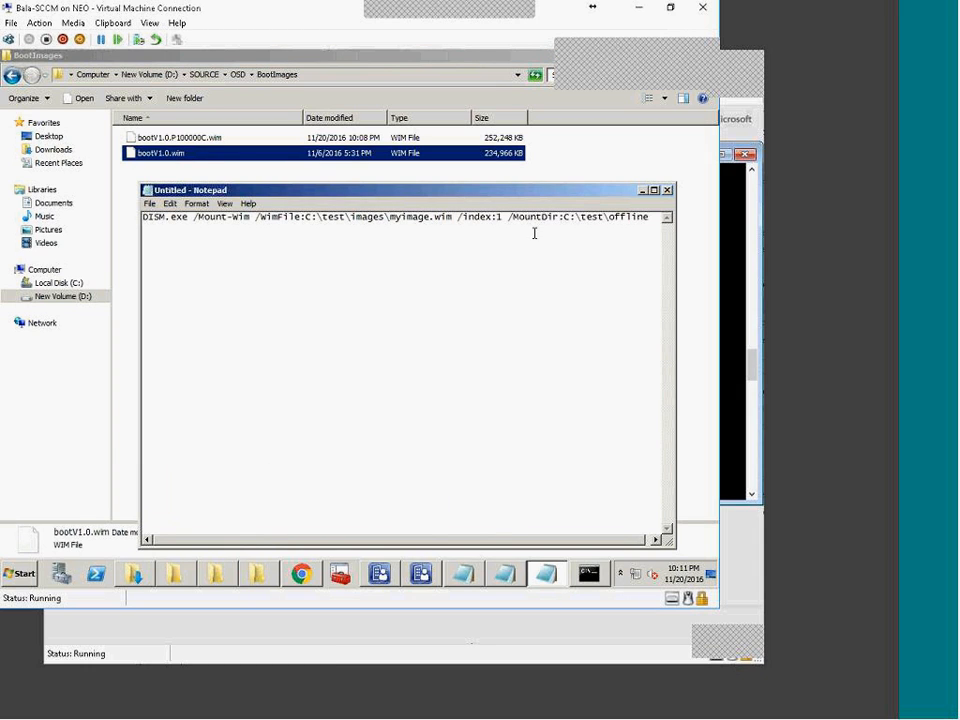
left_click_drag(452, 217, 310, 213)
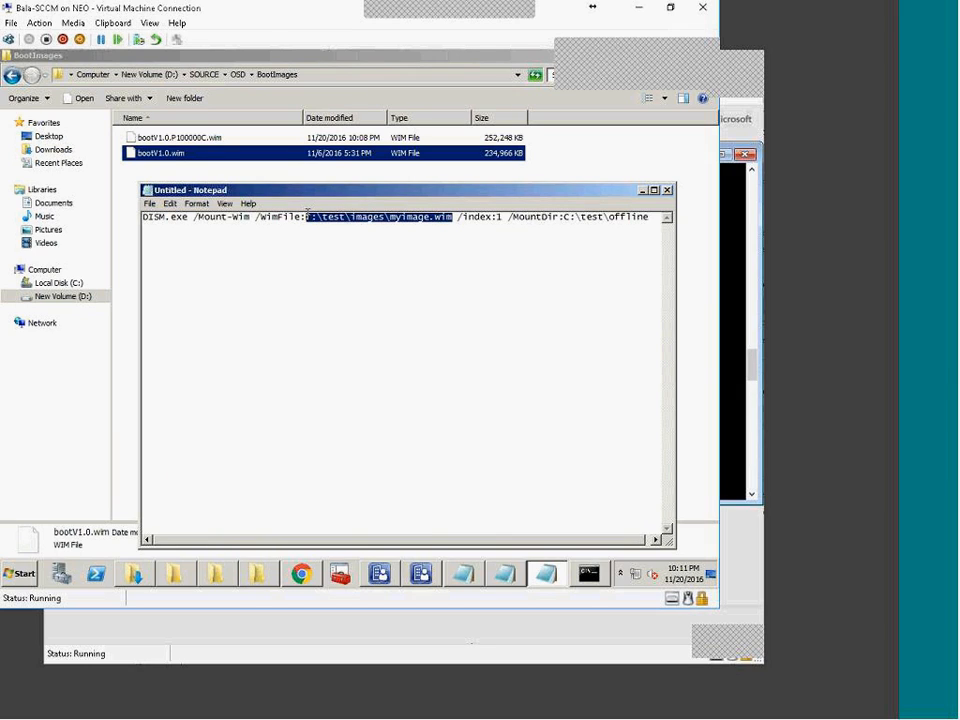
type("\"D:\\SOURCE\\OSD\\BootImages\\bootV1.0.wim\"")
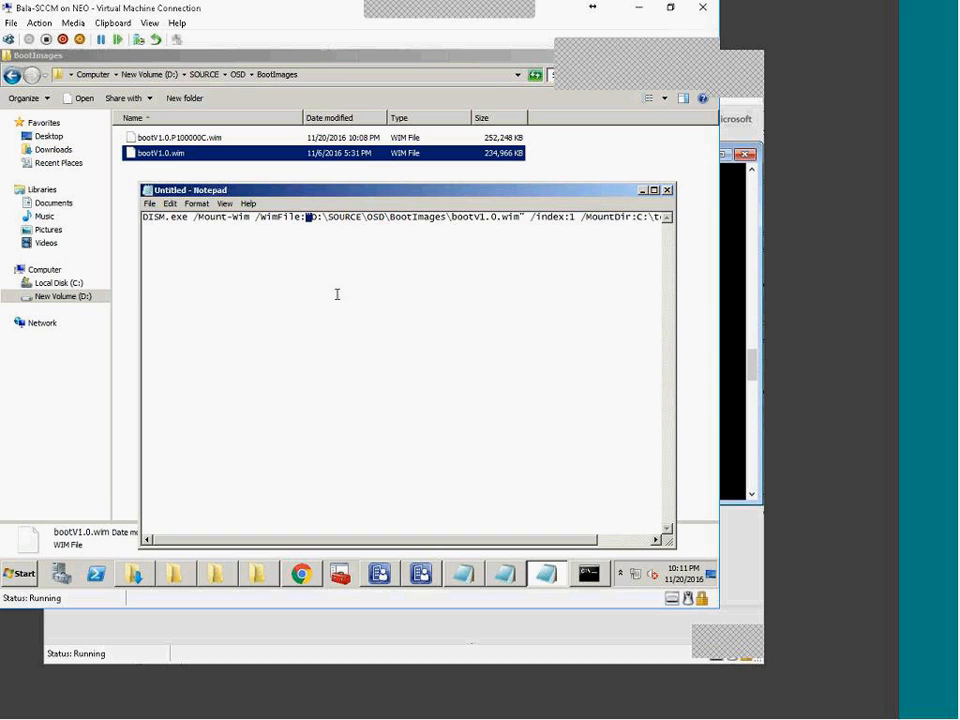
key("Delete")
left_click(519, 218)
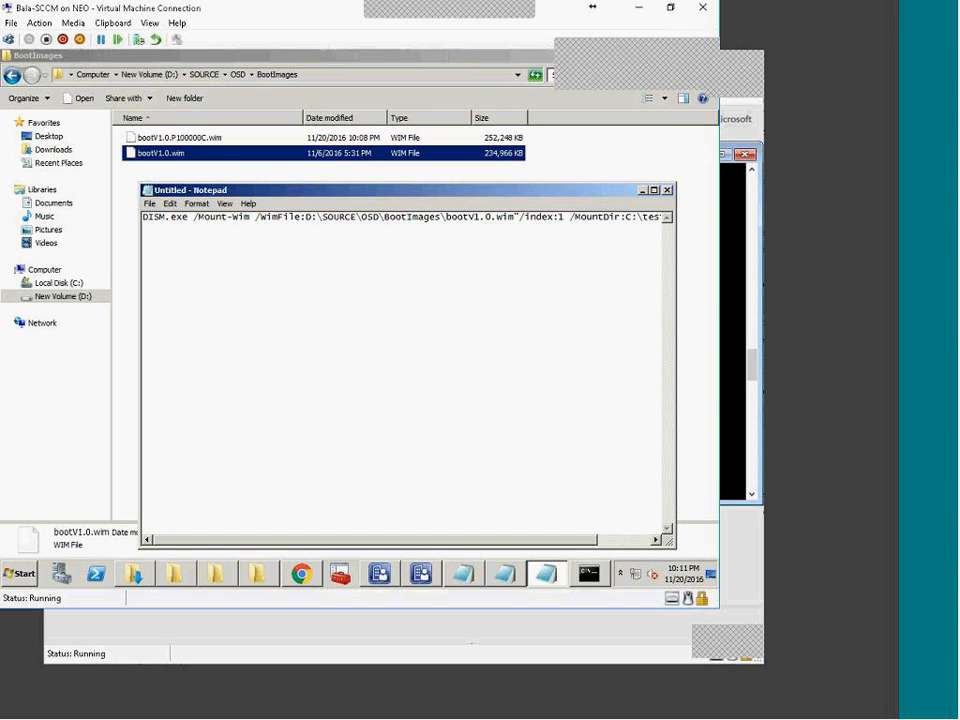
key("BackSpace")
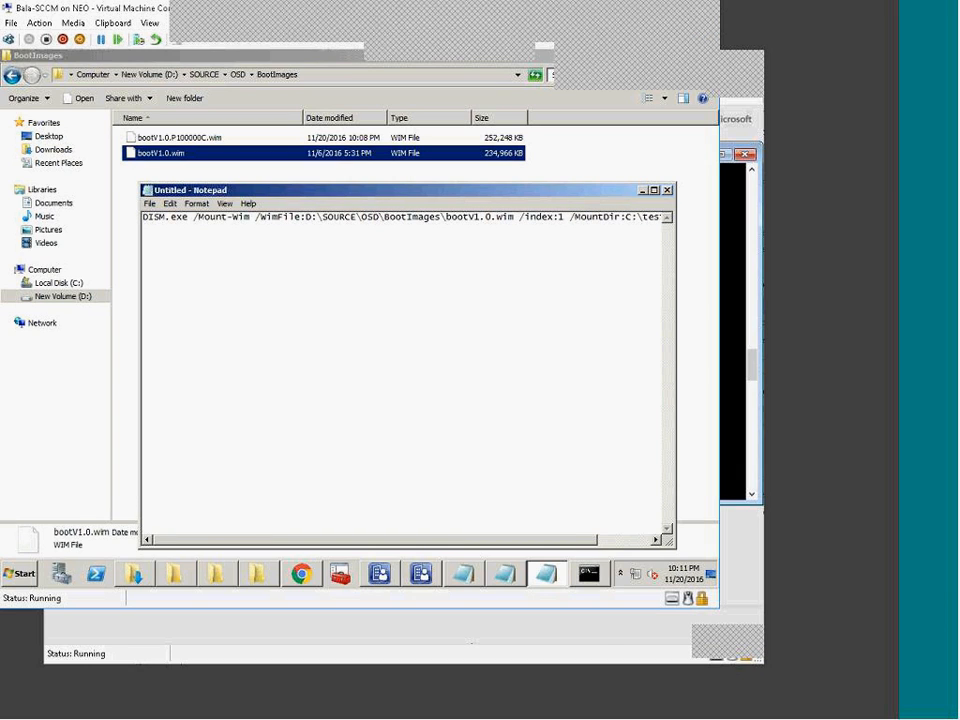
left_click_drag(525, 540, 582, 540)
Step: Create a new empty folder named Mount at the root of drive D
left_click(172, 574)
left_click(190, 566)
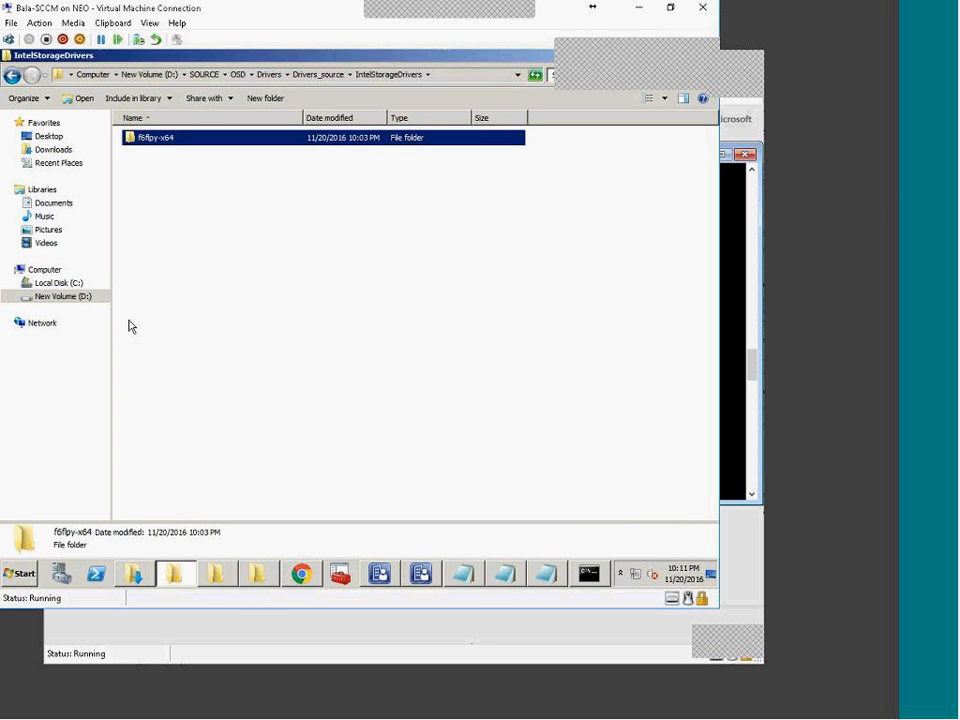
left_click(150, 74)
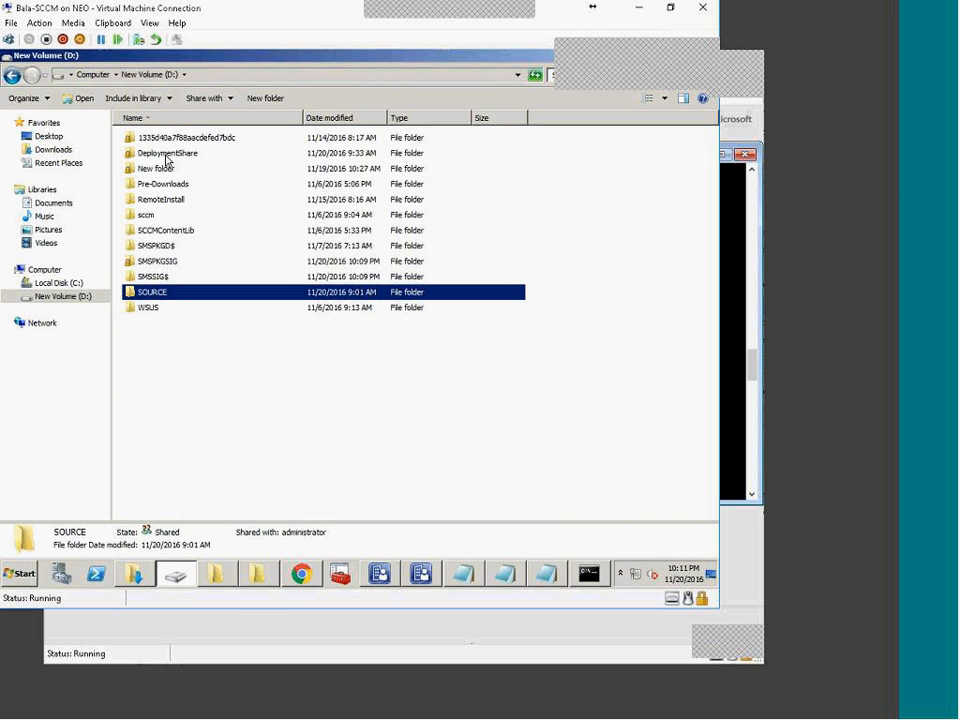
left_click(258, 100)
type("Mount")
key("Return")
key("Return")
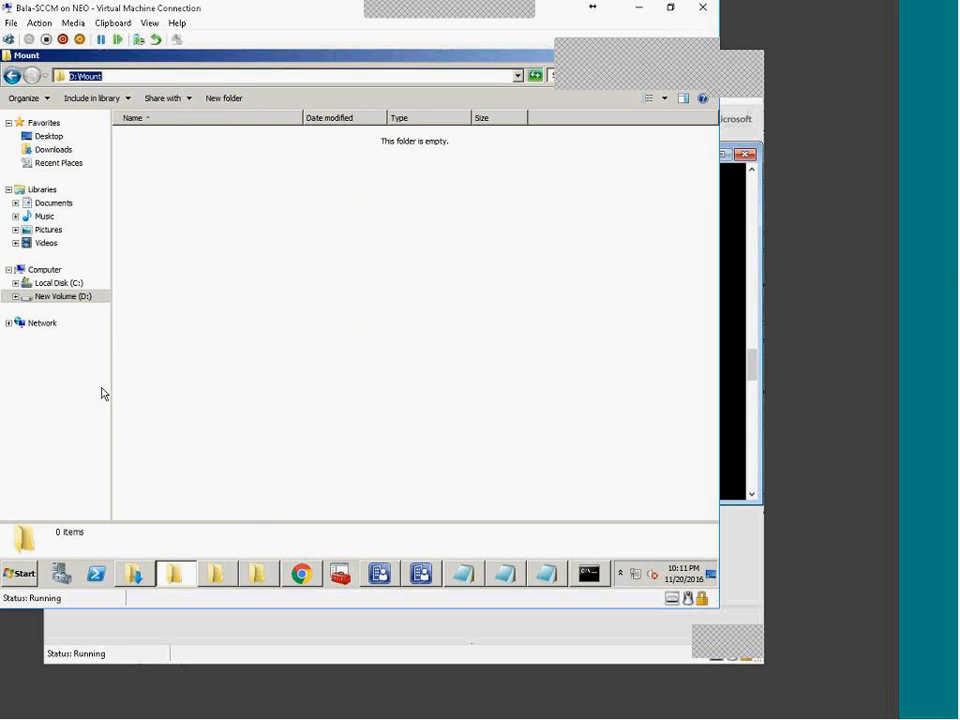
Step: Replace C:\test\offline with D:\Mount in the Notepad command and review the full maximized command
left_click(178, 566)
left_click_drag(566, 216, 797, 471)
type("D:\\Mount")
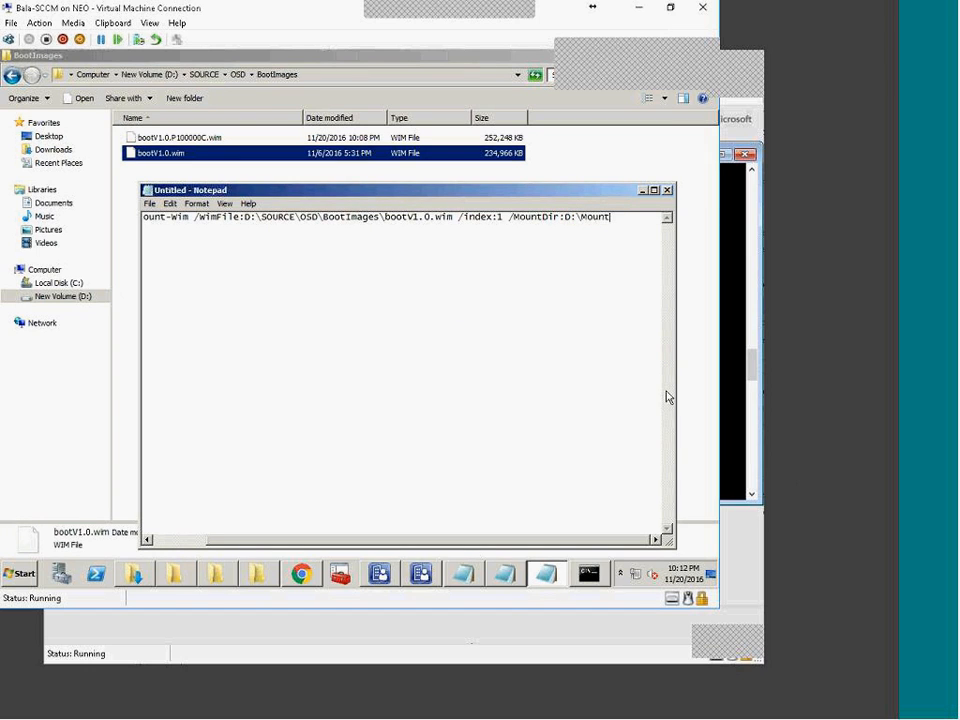
double_click(572, 190)
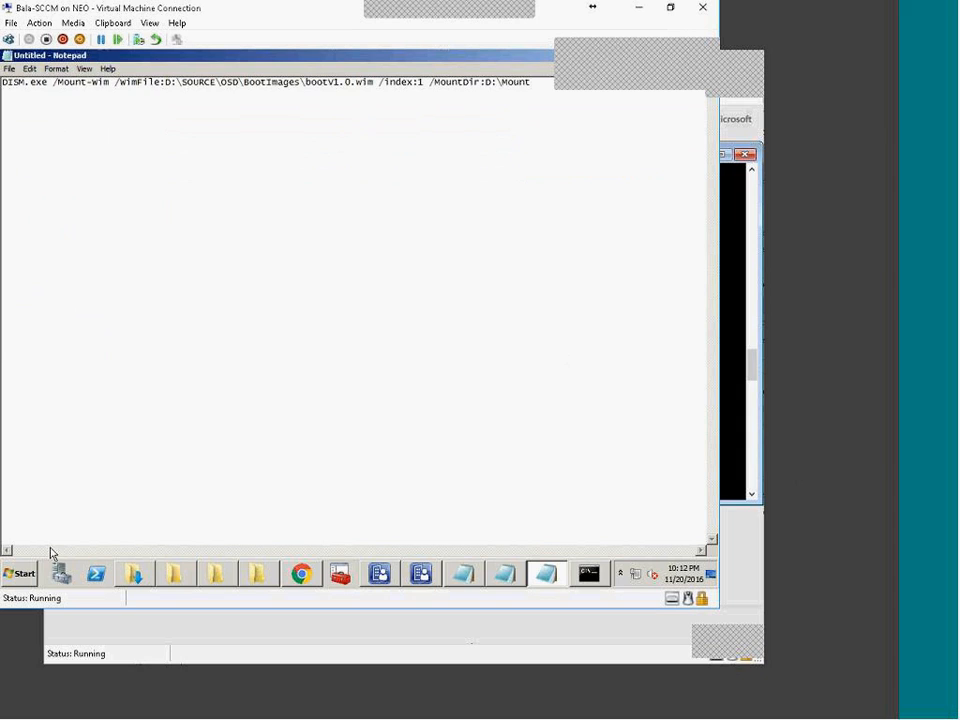
left_click_drag(54, 86, 114, 86)
left_click_drag(374, 82, 210, 82)
double_click(421, 82)
left_click(379, 573)
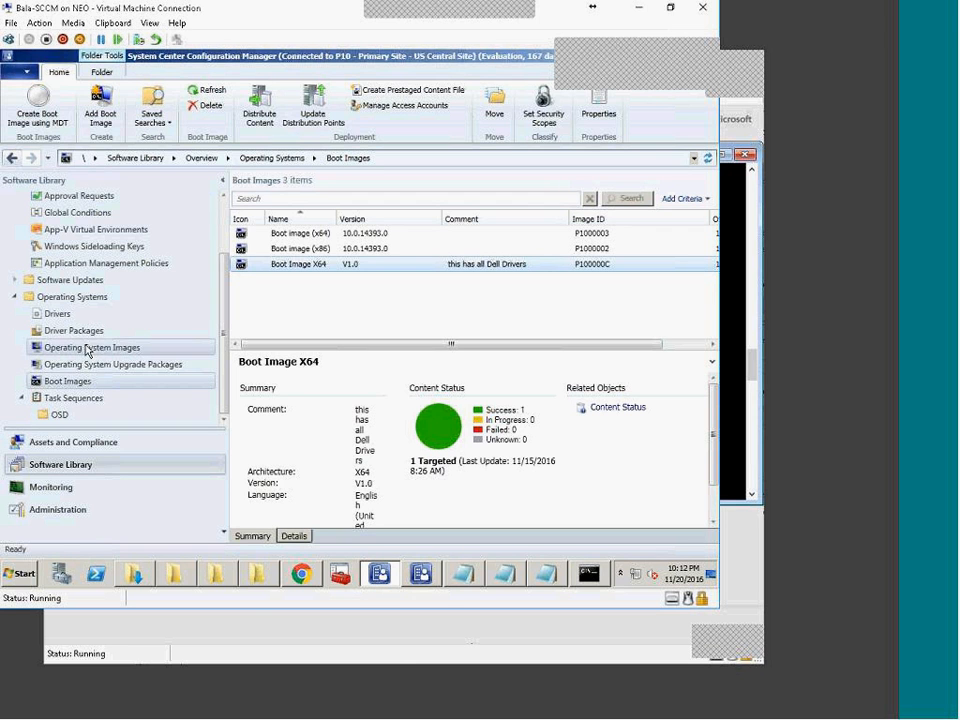
left_click(80, 346)
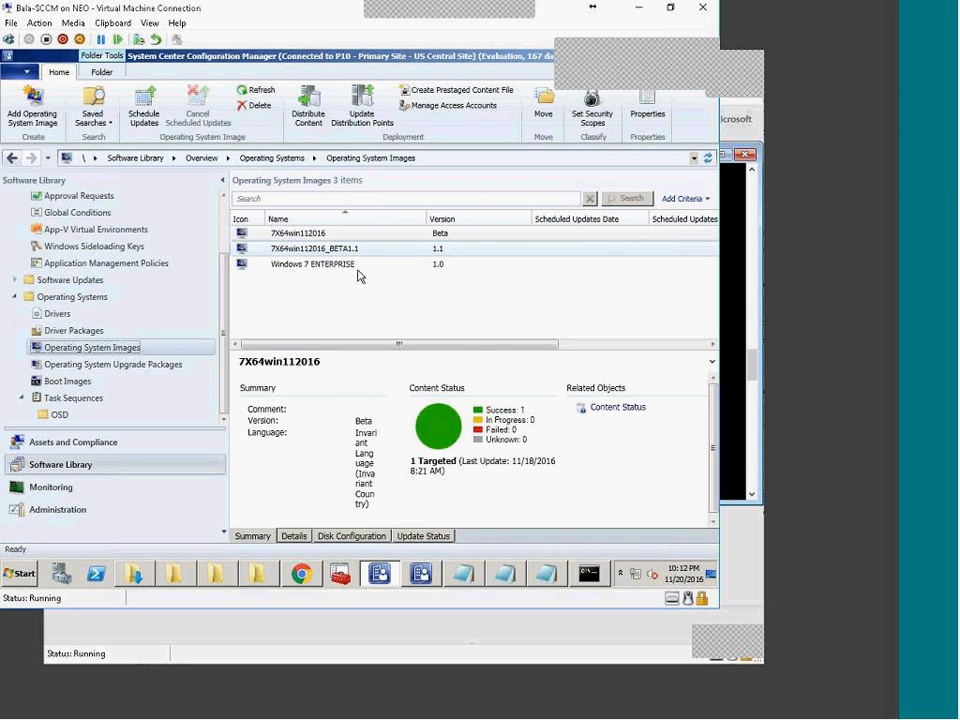
right_click(345, 250)
left_click(385, 444)
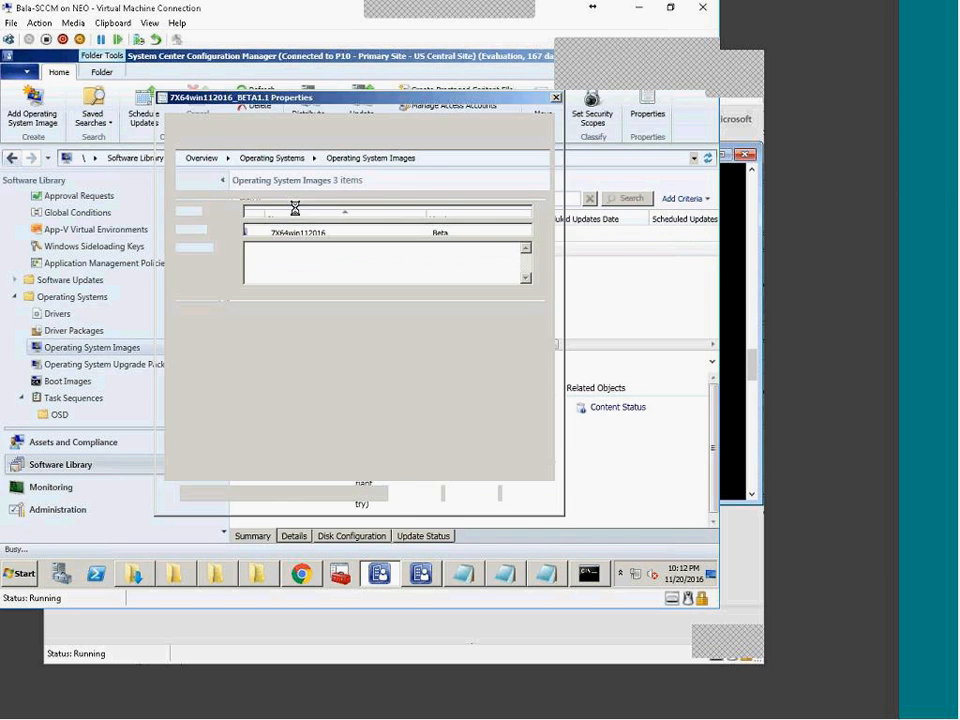
left_click(216, 140)
left_click(257, 176)
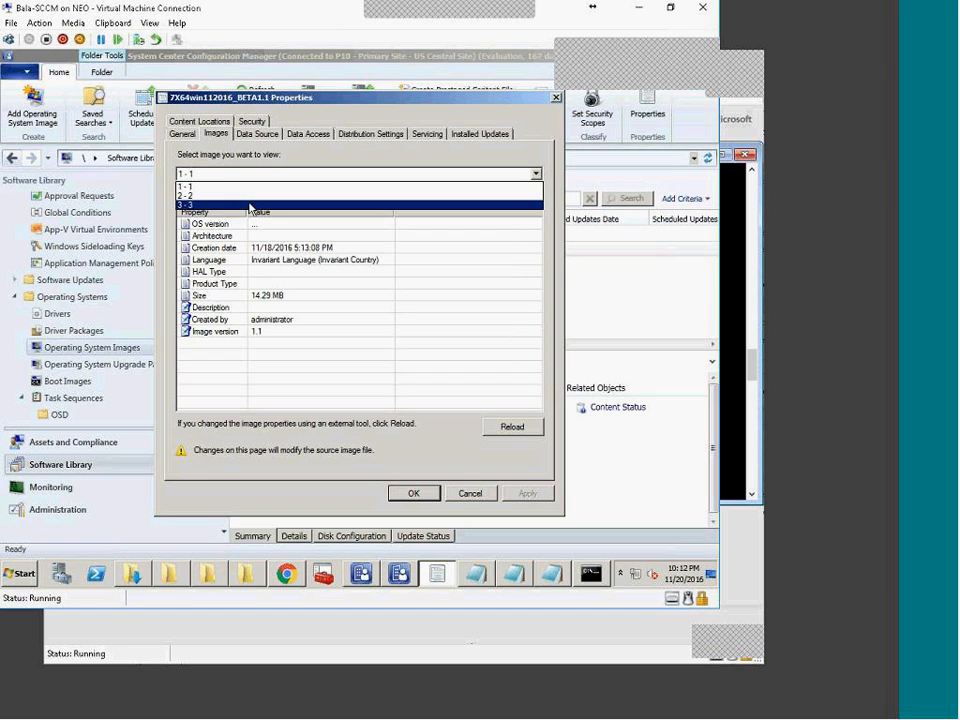
left_click(471, 494)
left_click(471, 494)
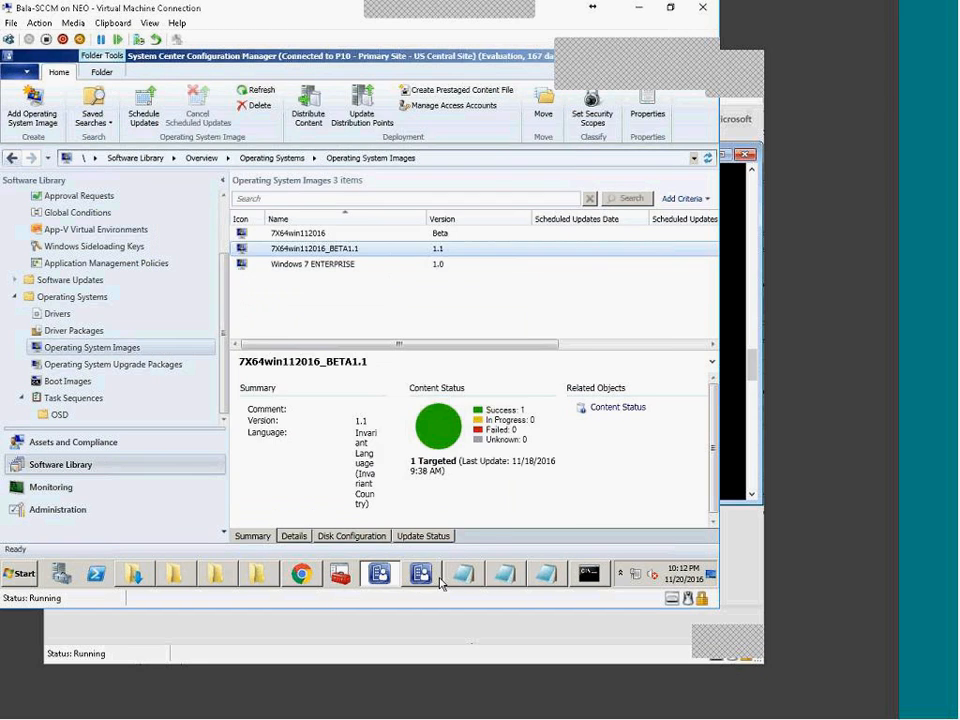
left_click(381, 577)
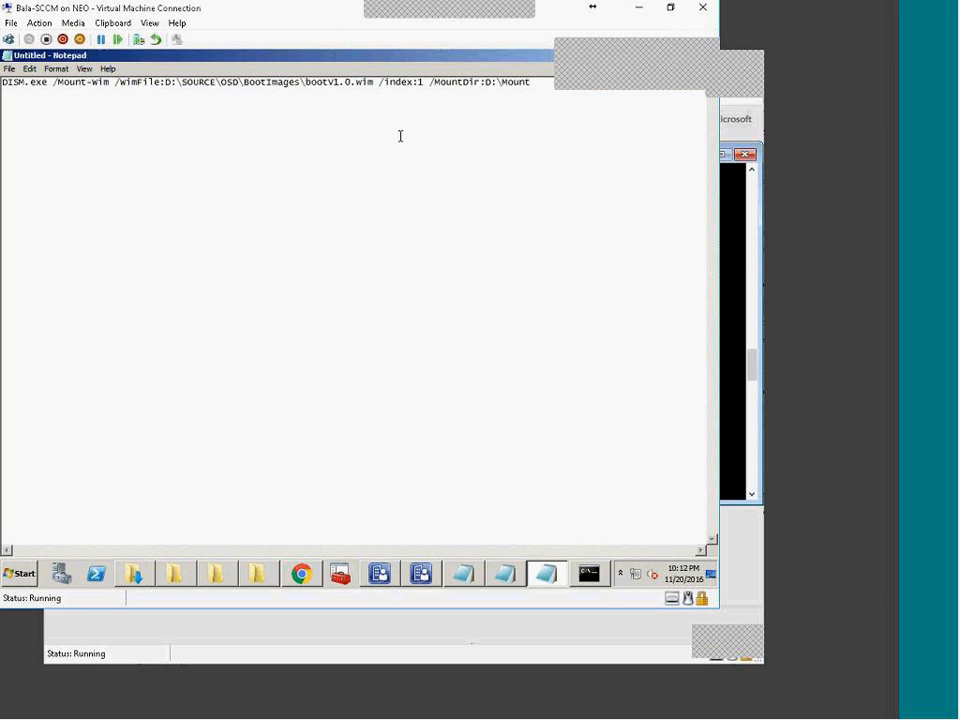
Step: Scroll back through the imaging tools console output and deselect bootV1.0.wim in the BootImages folder
left_click(550, 580)
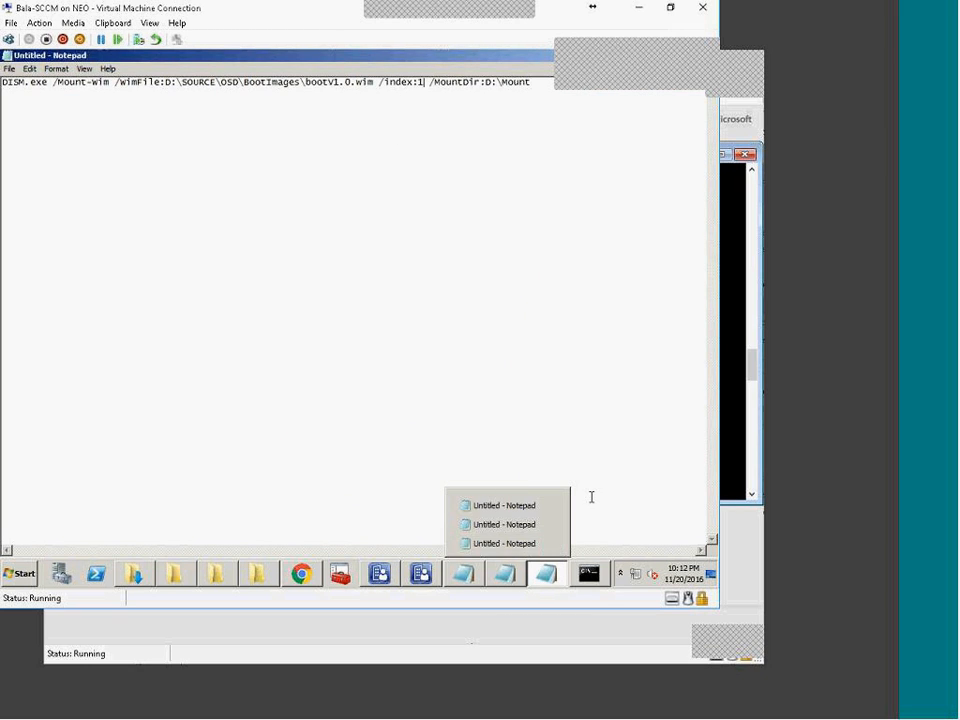
left_click(557, 574)
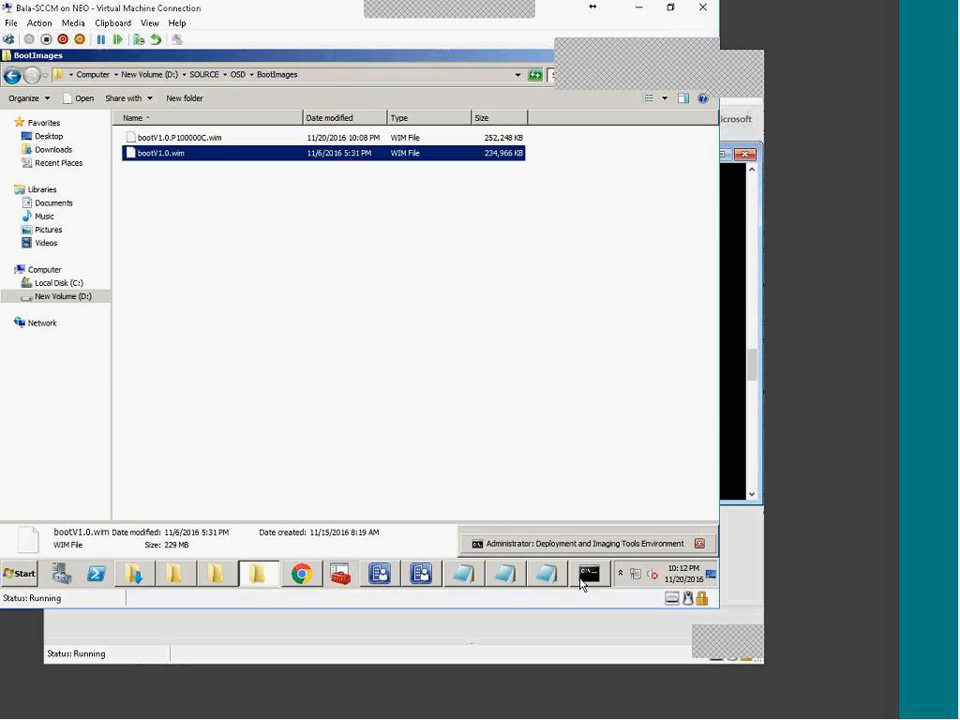
left_click(589, 574)
scroll(340, 280, "up", 4)
scroll(180, 322, "up", 8)
scroll(180, 322, "up", 10)
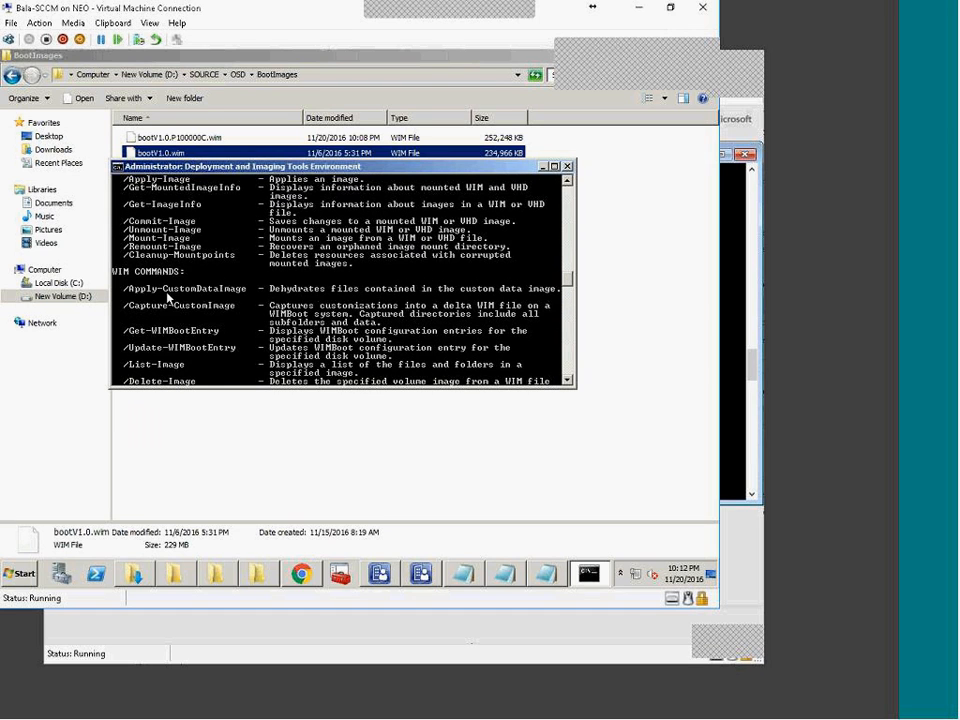
scroll(168, 292, "up", 1)
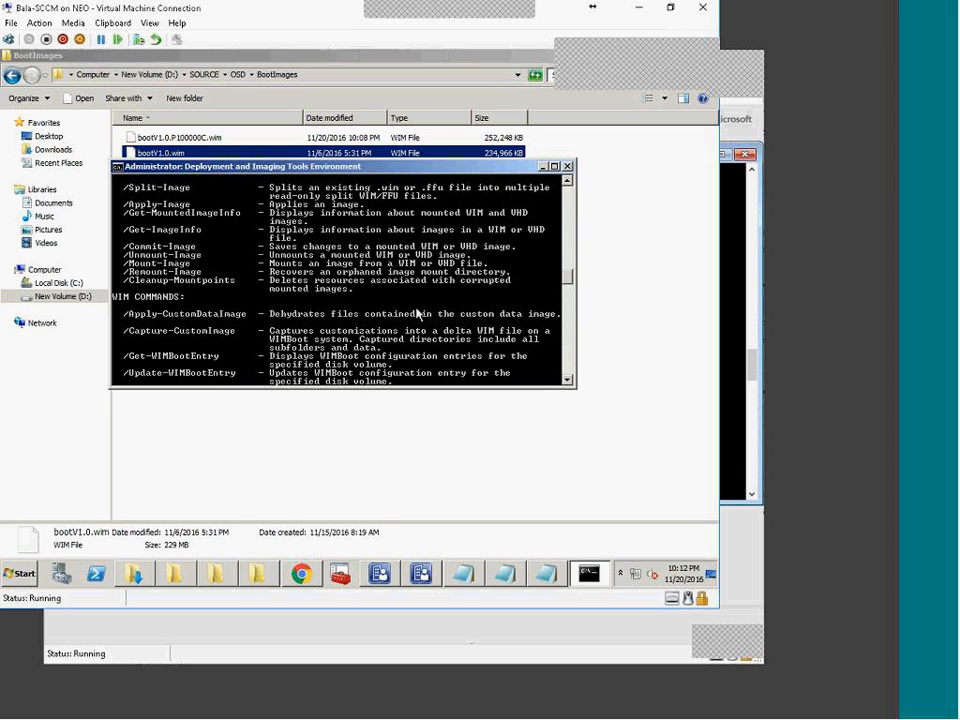
scroll(418, 314, "up", 1)
scroll(418, 314, "up", 1)
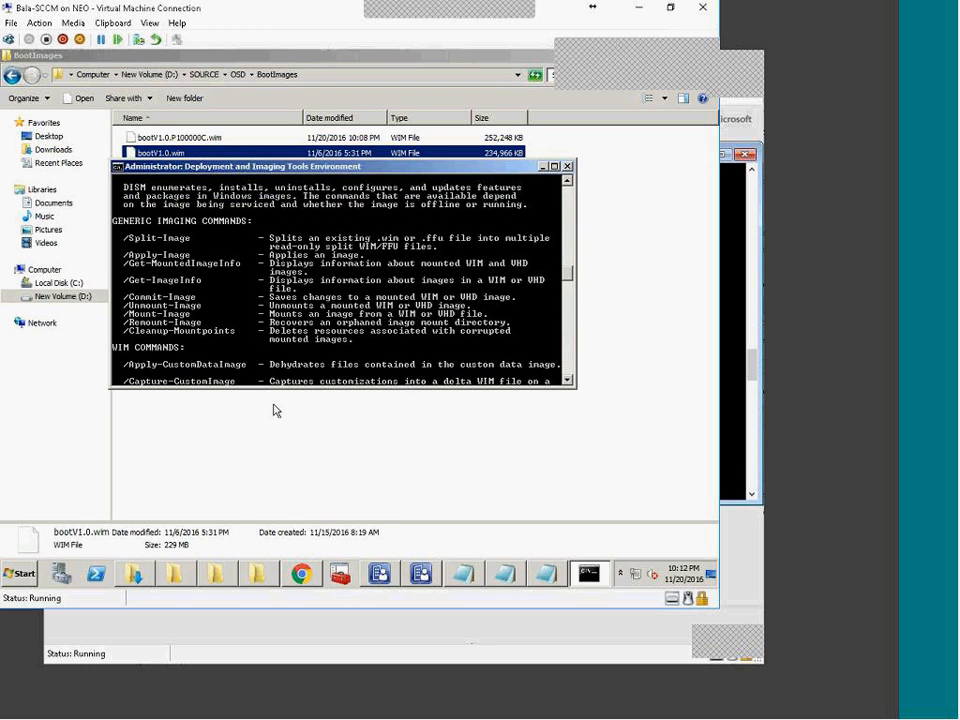
left_click(455, 490)
left_click(455, 490)
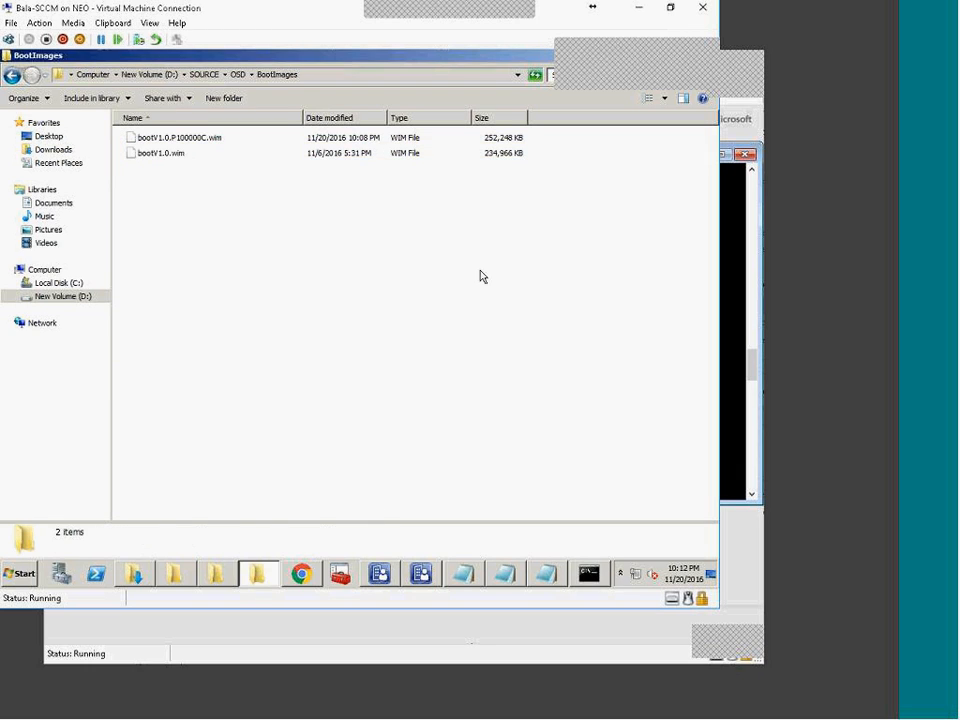
Step: Select and copy the complete DISM /Mount-Wim command for bootV1.0.wim and D:\Mount from the notes
left_click(506, 578)
left_click(463, 575)
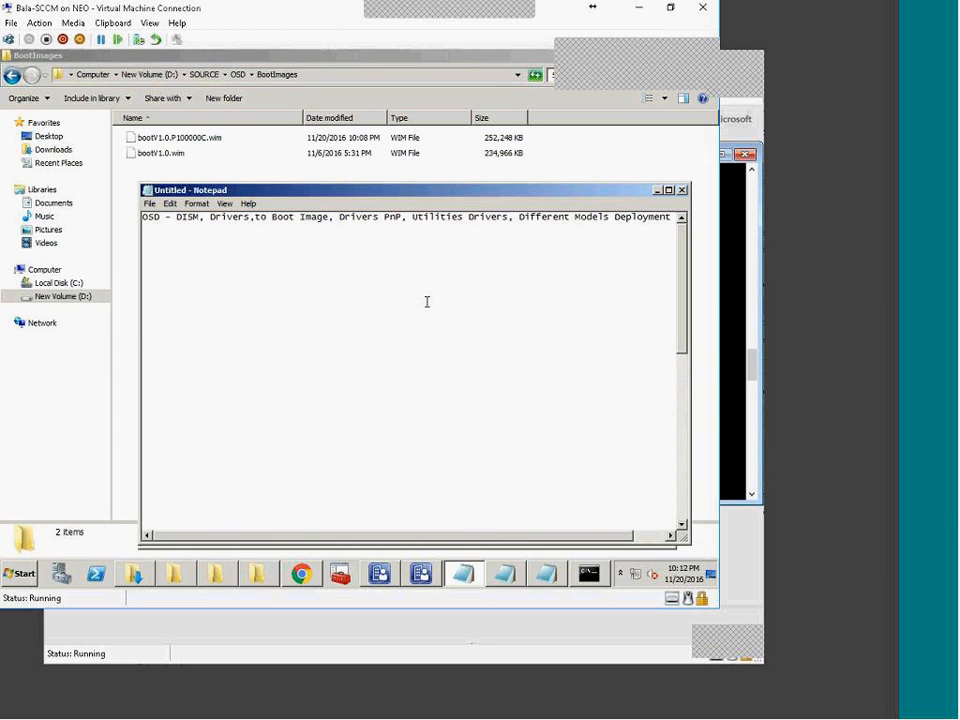
left_click(548, 573)
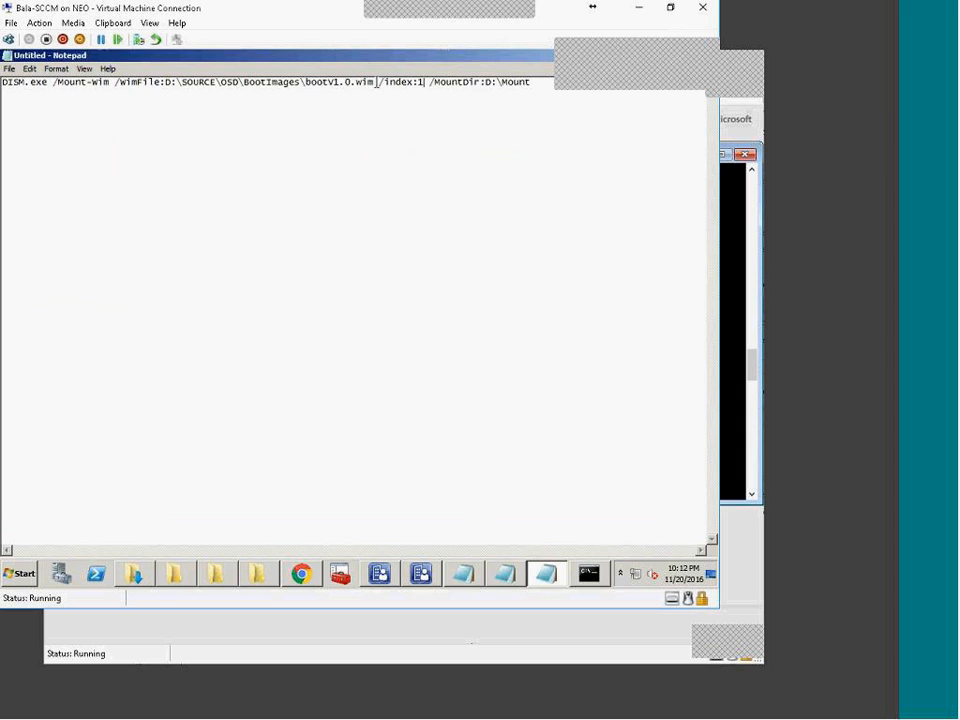
double_click(421, 83)
left_click(444, 89)
mouse_move(431, 81)
left_mouse_down()
mouse_move(531, 81)
mouse_move(418, 81)
left_mouse_up()
left_click(537, 81)
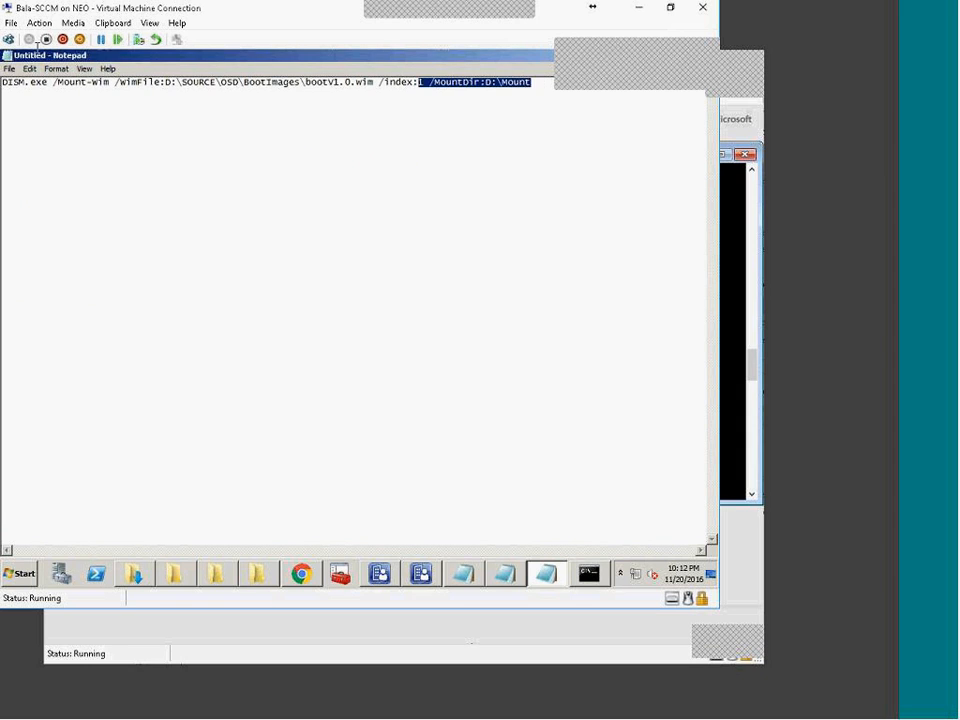
key("ctrl+a")
left_click(589, 574)
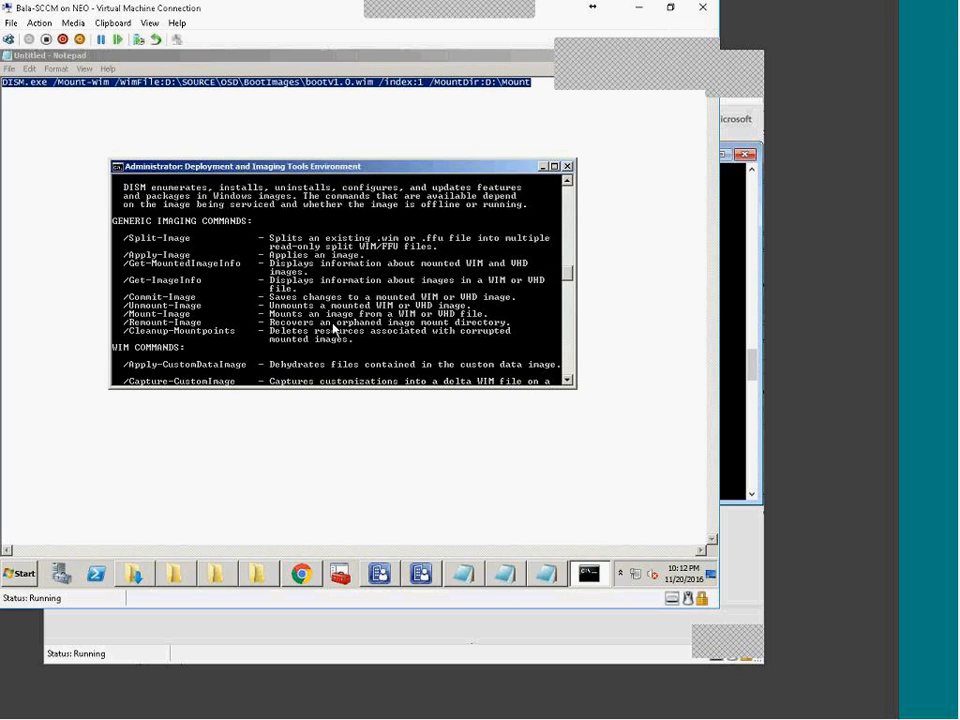
Step: Clear the console with cls, then paste and run the DISM /Mount-Wim command for bootV1.0.wim index 1
scroll(333, 333, "down", 14)
type("cls")
key("Return")
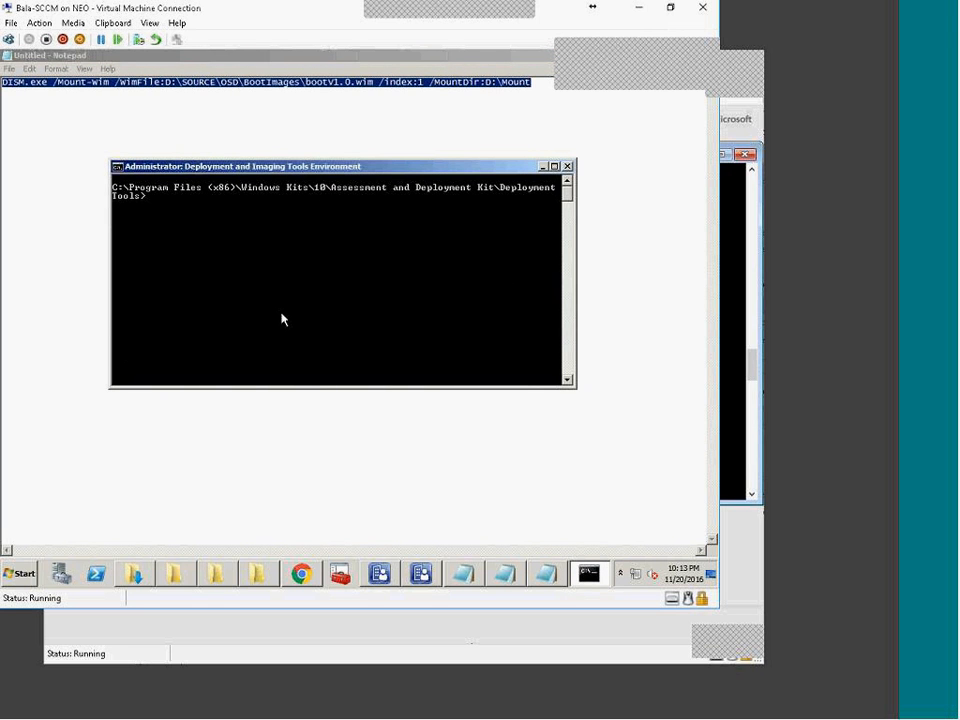
right_click(296, 241)
left_click(316, 270)
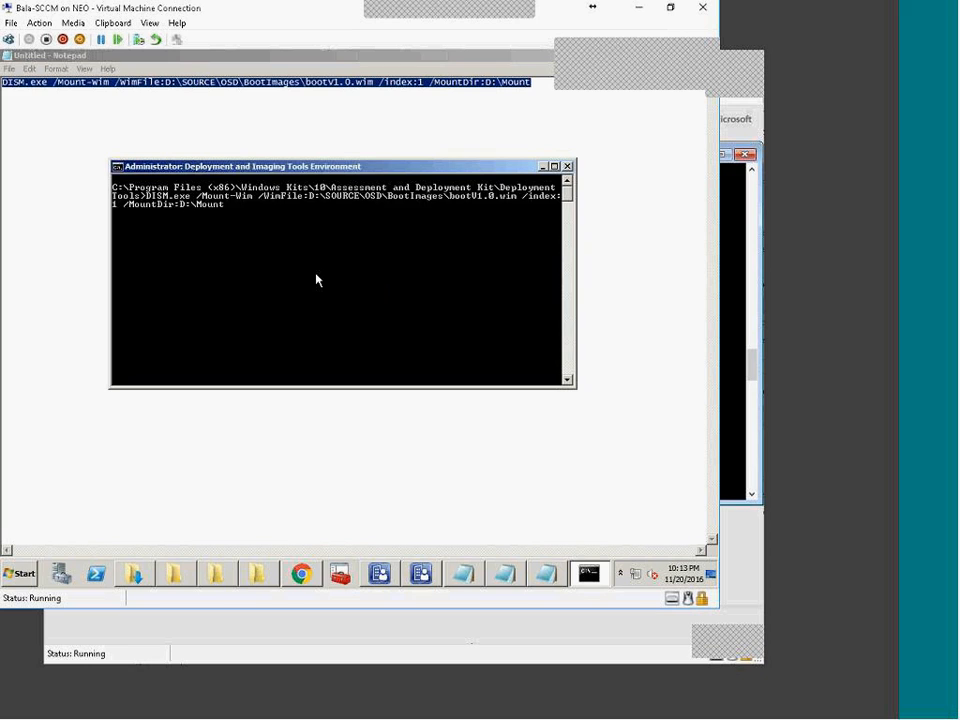
key("Return")
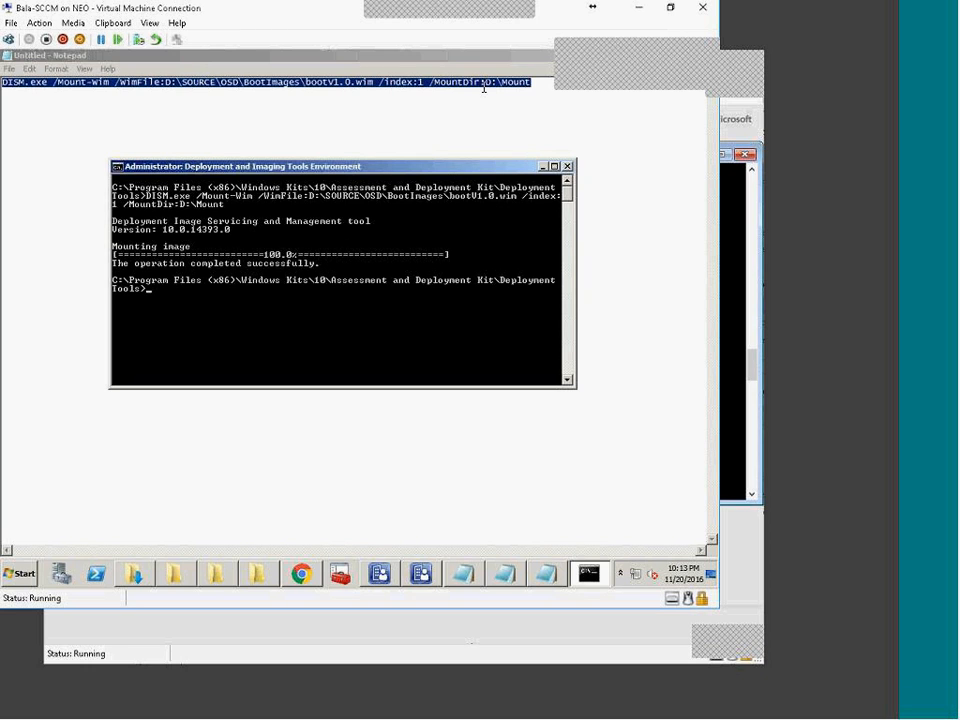
left_click(237, 580)
Step: Browse the four folders in D:\Mount and open the mounted image's windows folder
left_click(237, 583)
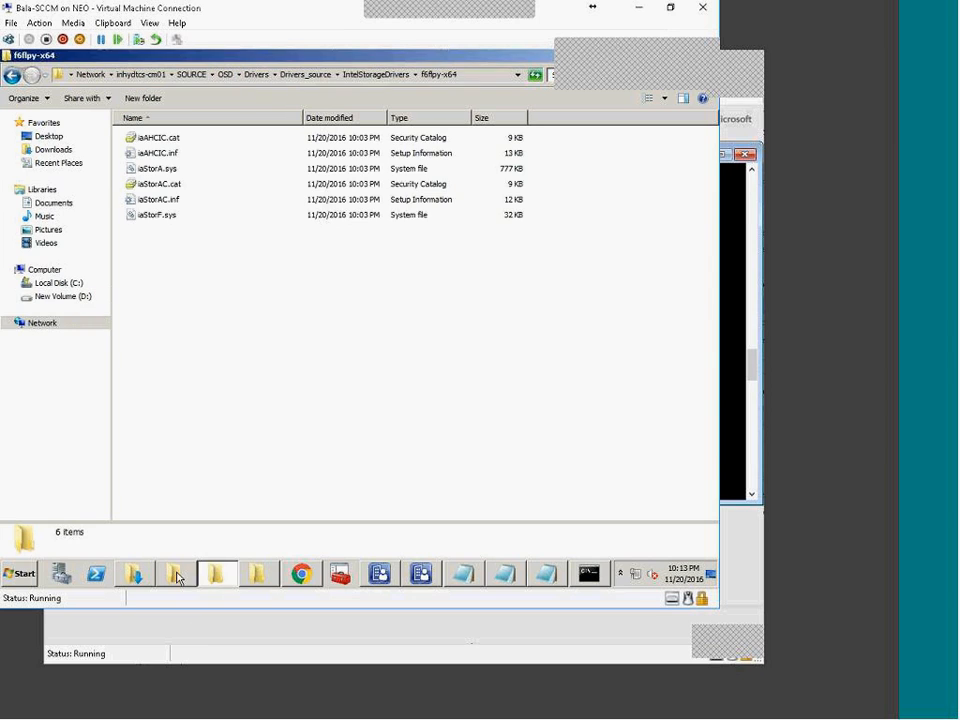
left_click(165, 583)
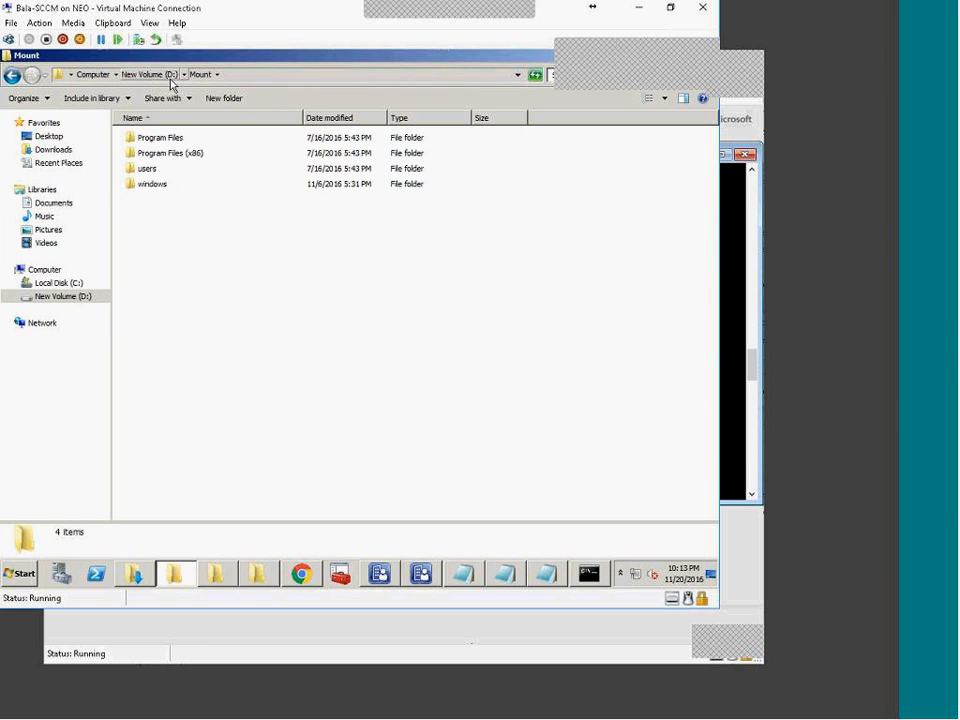
left_click_drag(279, 285, 170, 135)
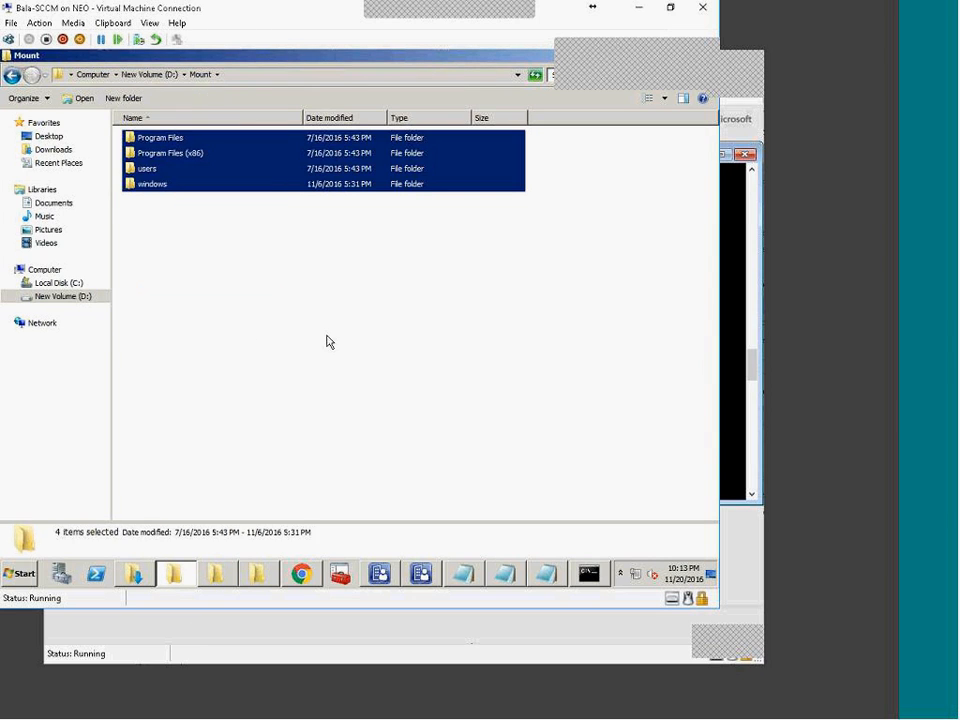
left_click(323, 343)
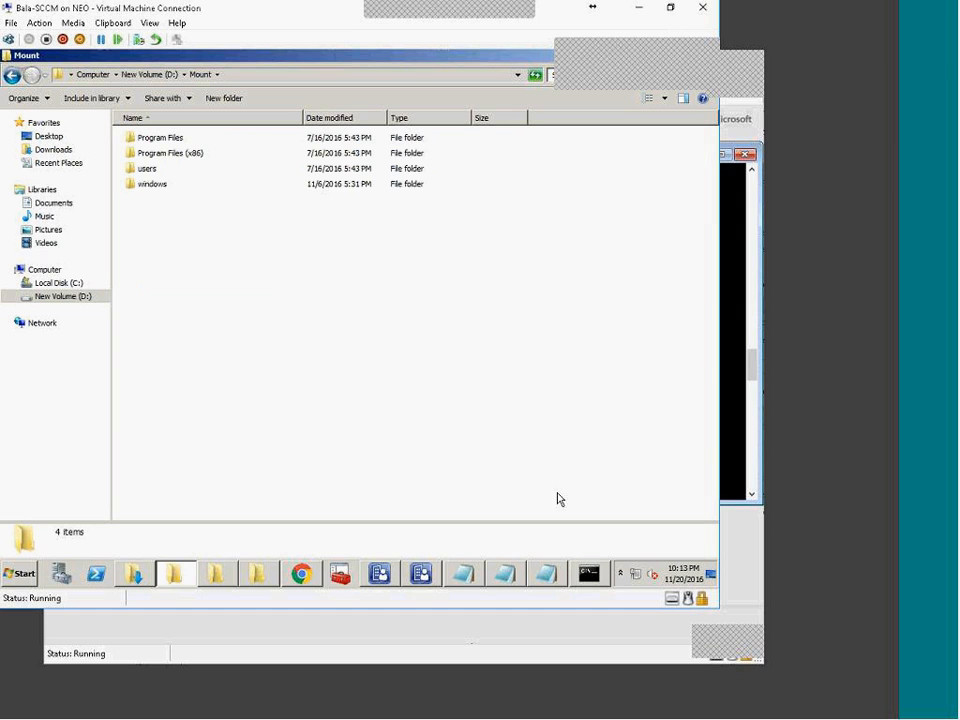
double_click(167, 187)
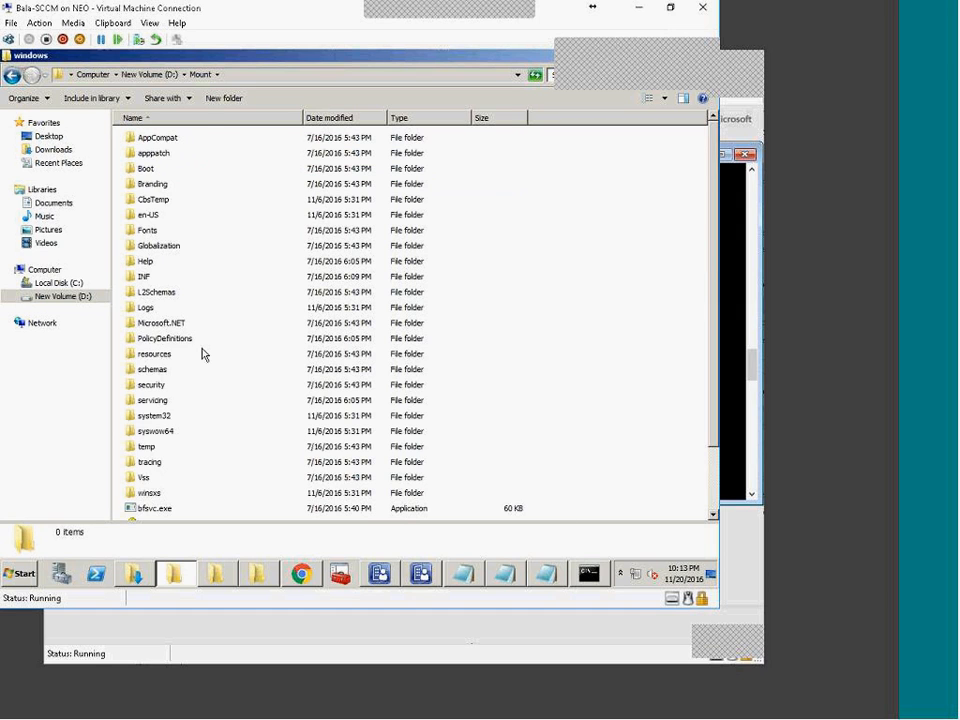
scroll(236, 434, "down", 2)
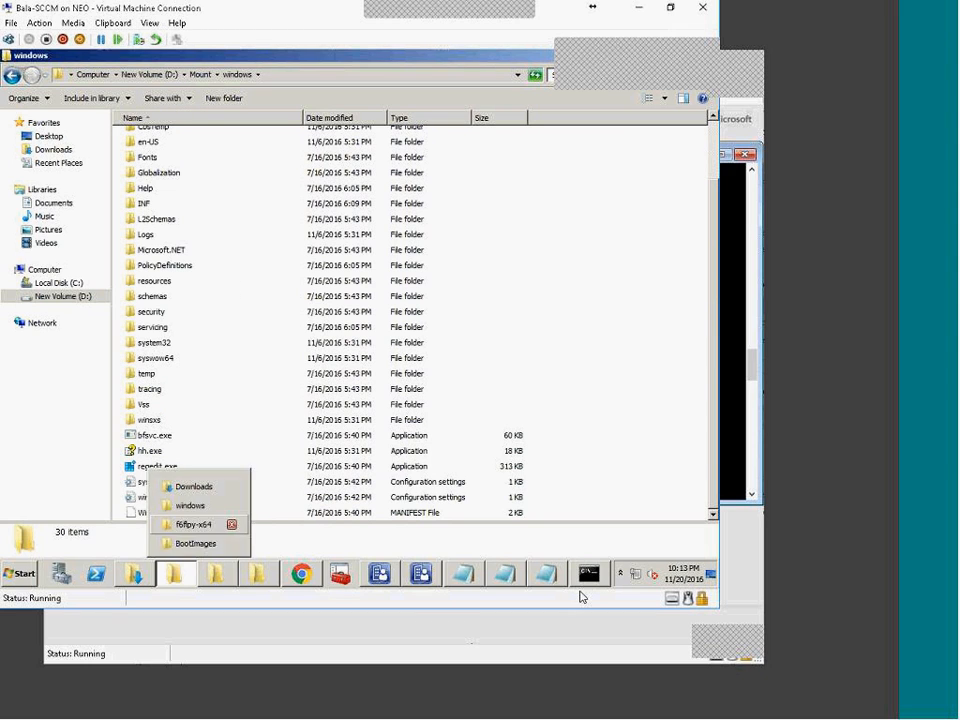
left_click(589, 576)
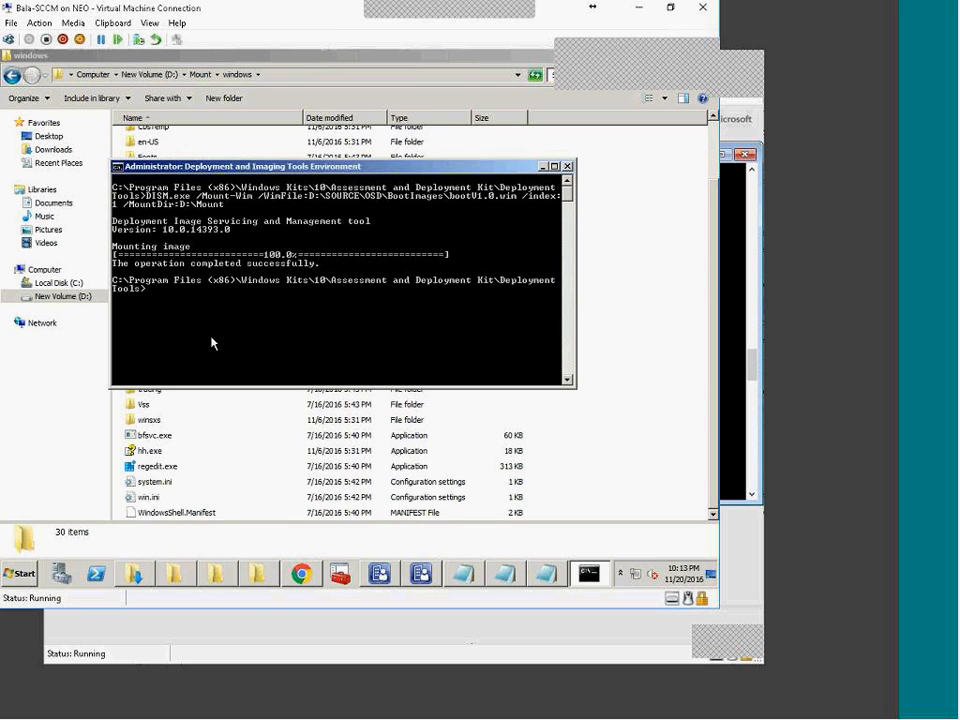
Step: Run dism /? and scroll through its listing of image commands and options
type("dism /?")
key("Return")
scroll(258, 326, "up", 5)
scroll(258, 326, "up", 5)
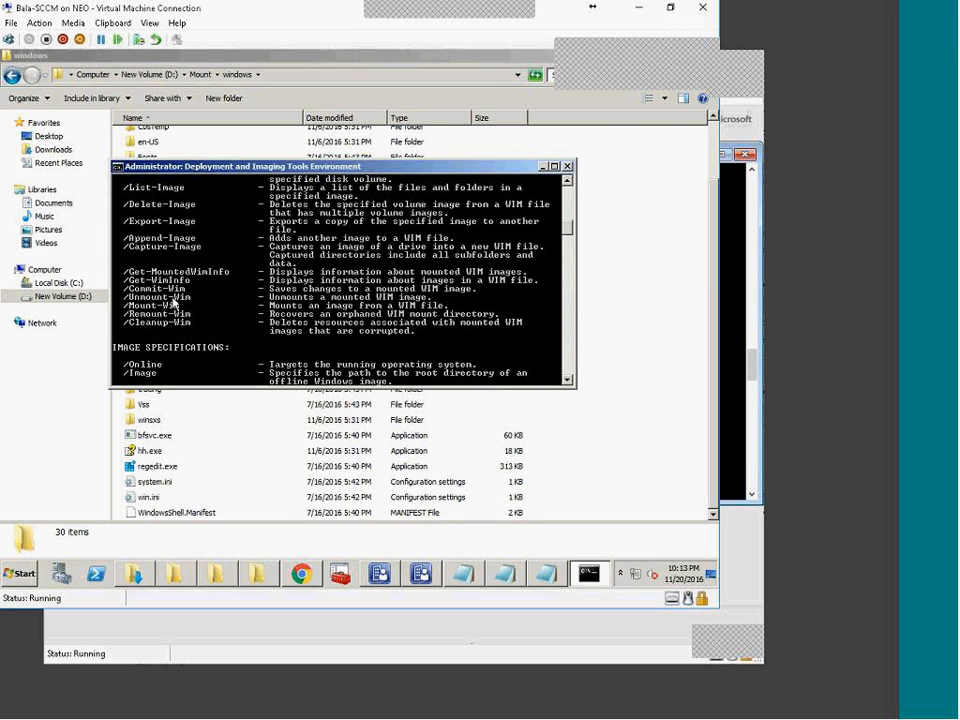
scroll(183, 313, "up", 2)
scroll(183, 313, "up", 6)
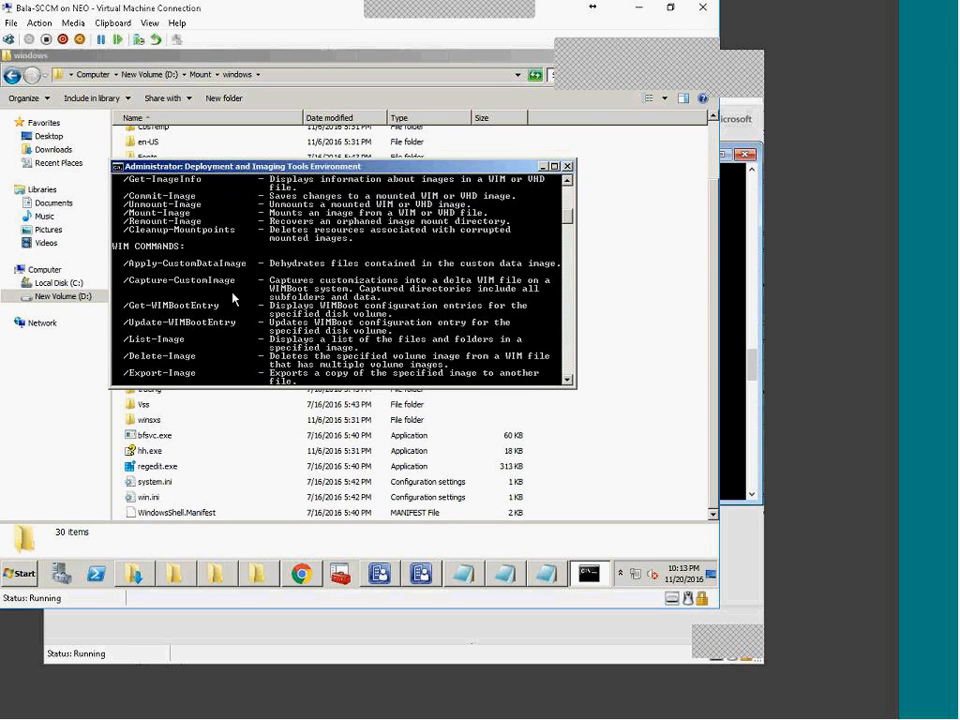
scroll(233, 298, "down", 8)
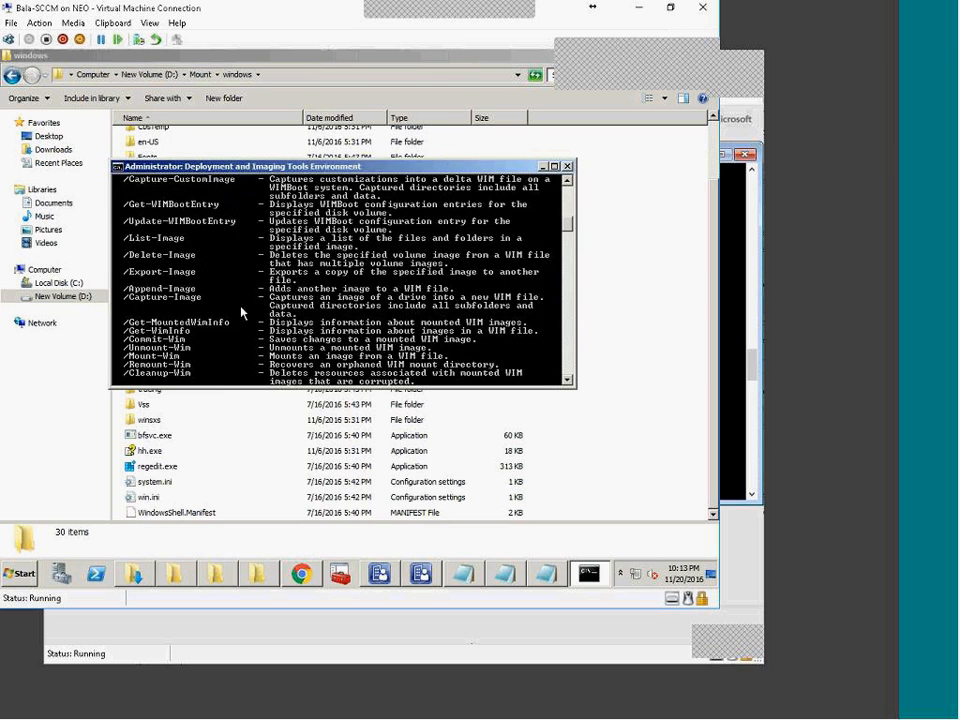
scroll(250, 325, "down", 3)
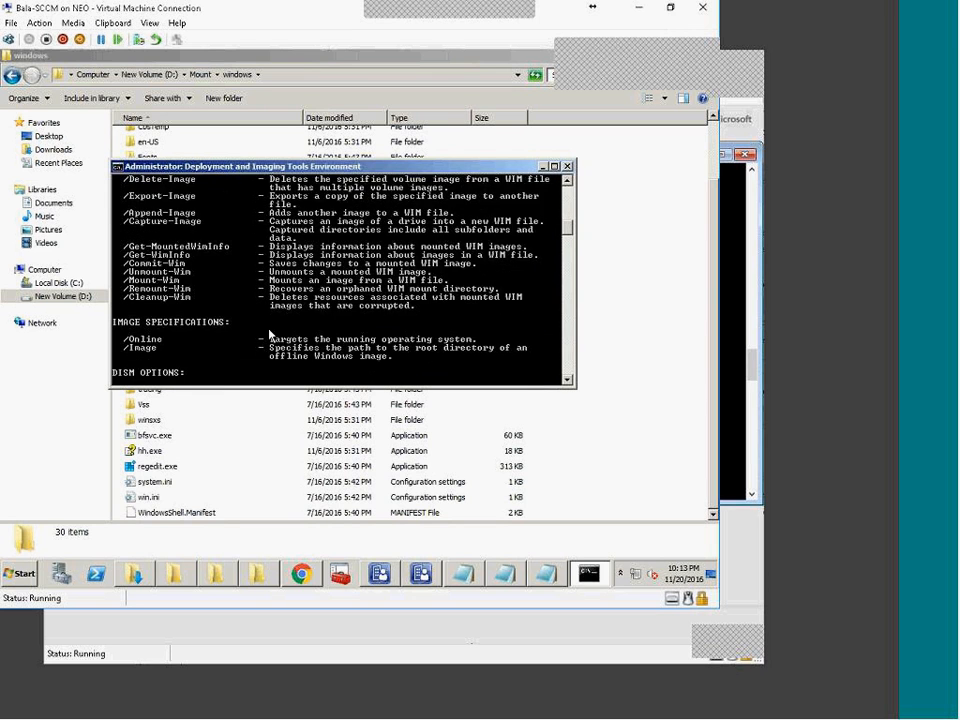
scroll(279, 318, "down", 3)
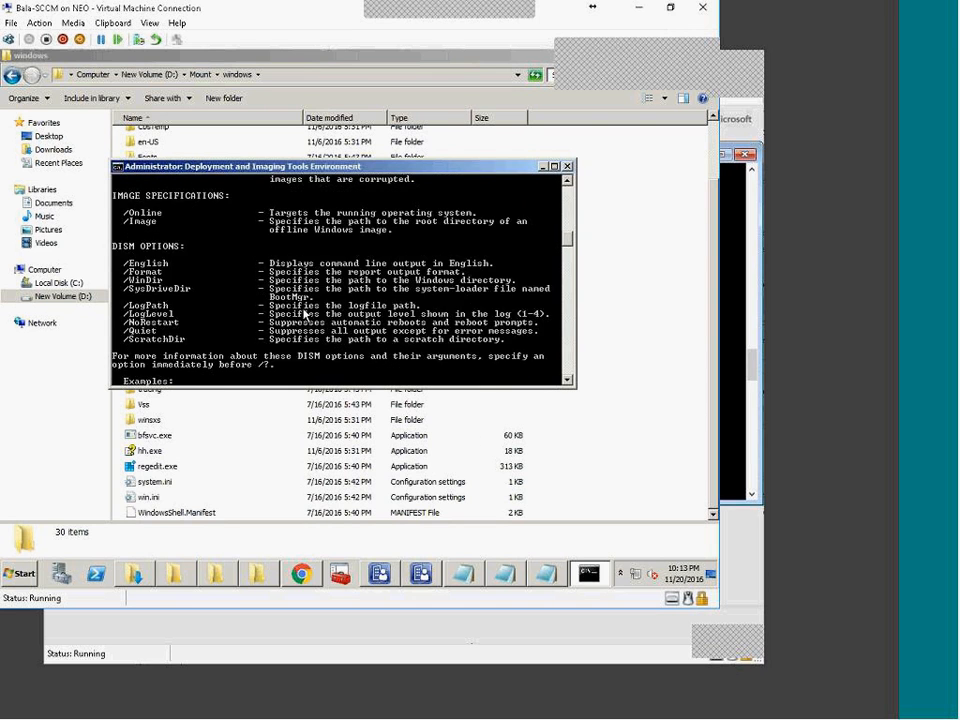
scroll(279, 318, "up", 8)
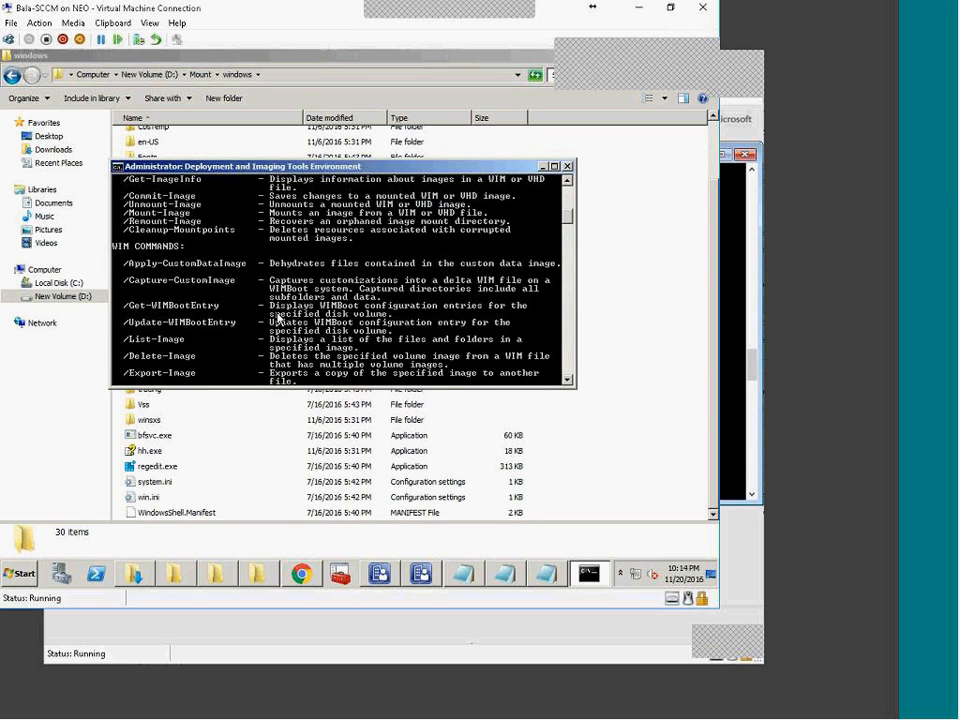
scroll(279, 318, "up", 1)
scroll(279, 318, "up", 2)
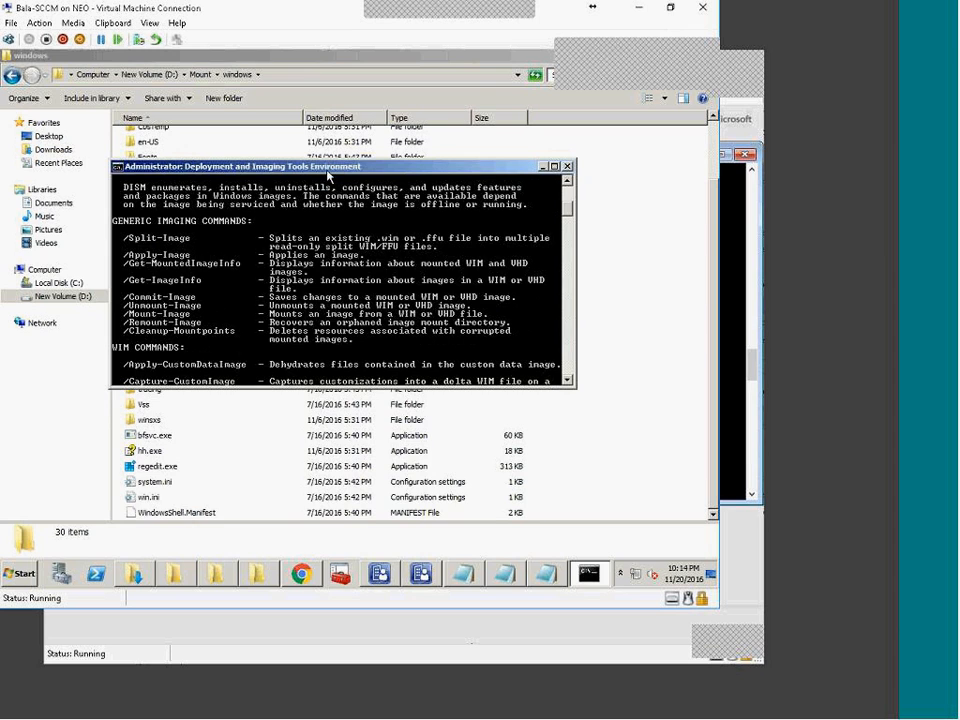
Step: Maximize the console and scroll to the end of the DISM help output
double_click(326, 164)
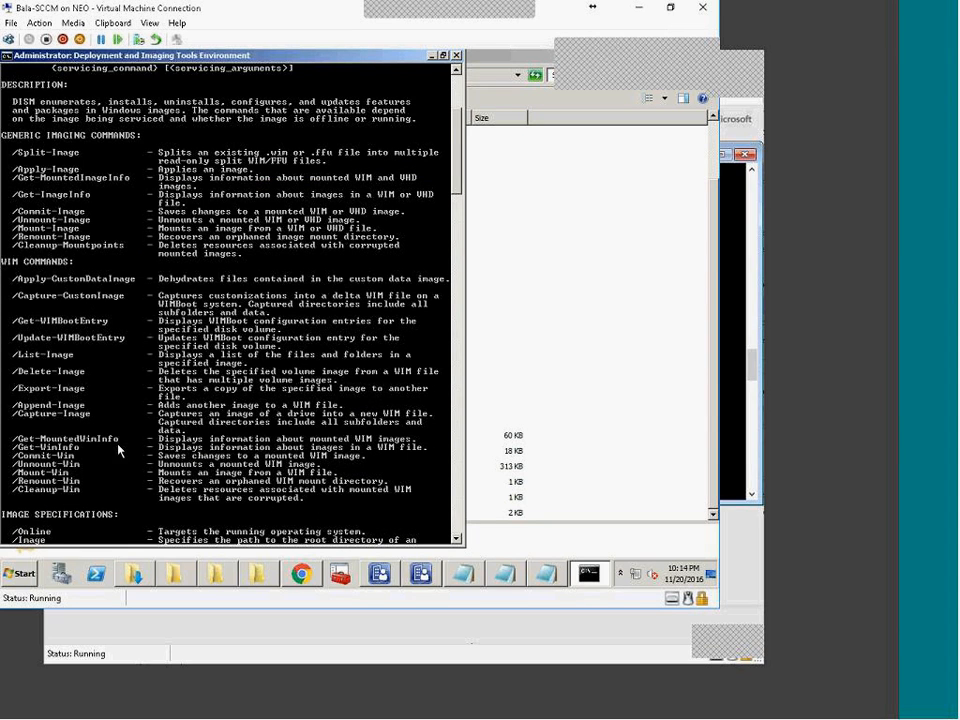
scroll(133, 456, "up", 7)
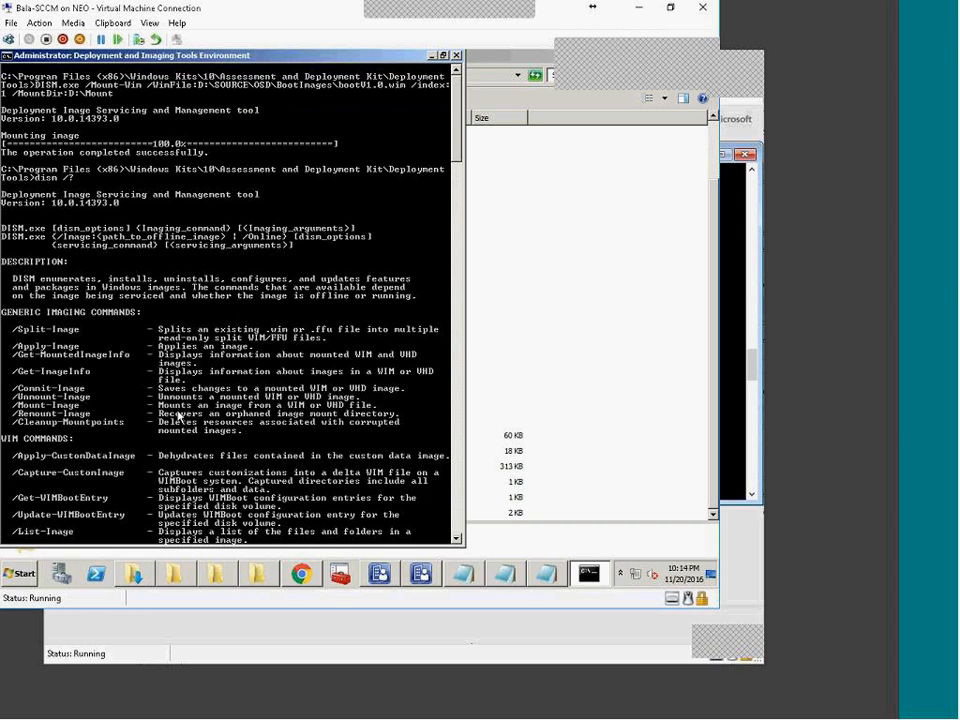
left_click(382, 577)
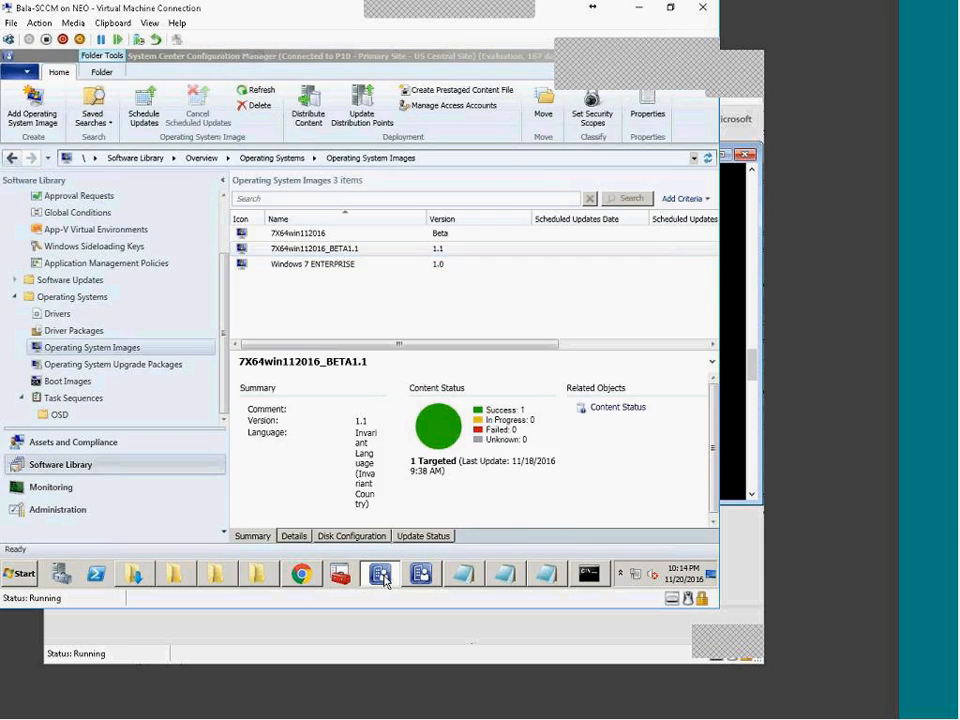
left_click(384, 579)
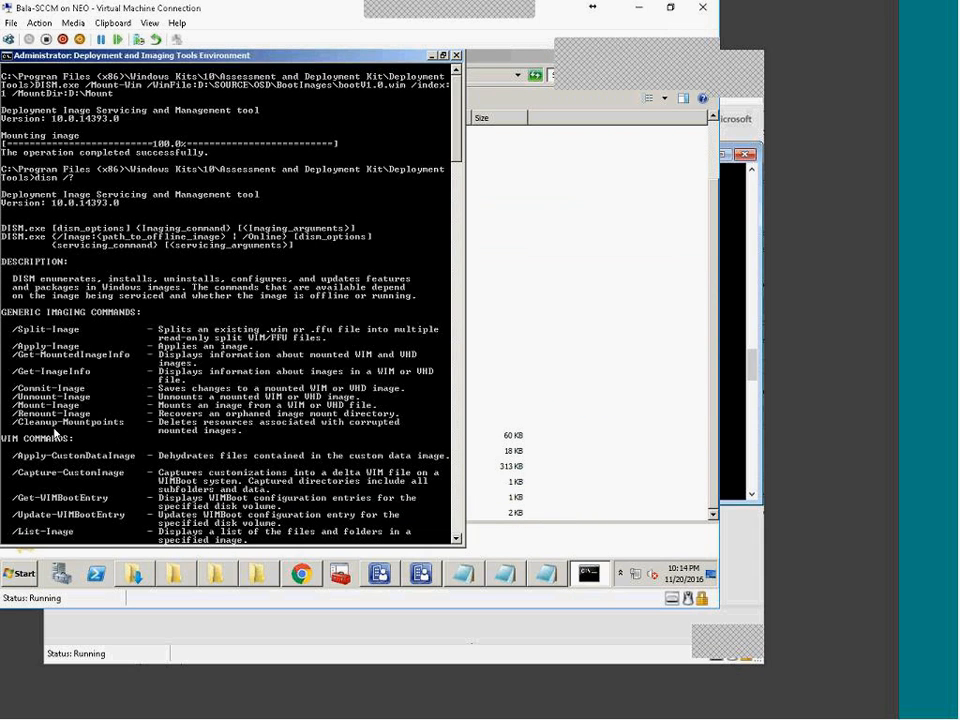
scroll(88, 440, "down", 6)
scroll(88, 440, "down", 8)
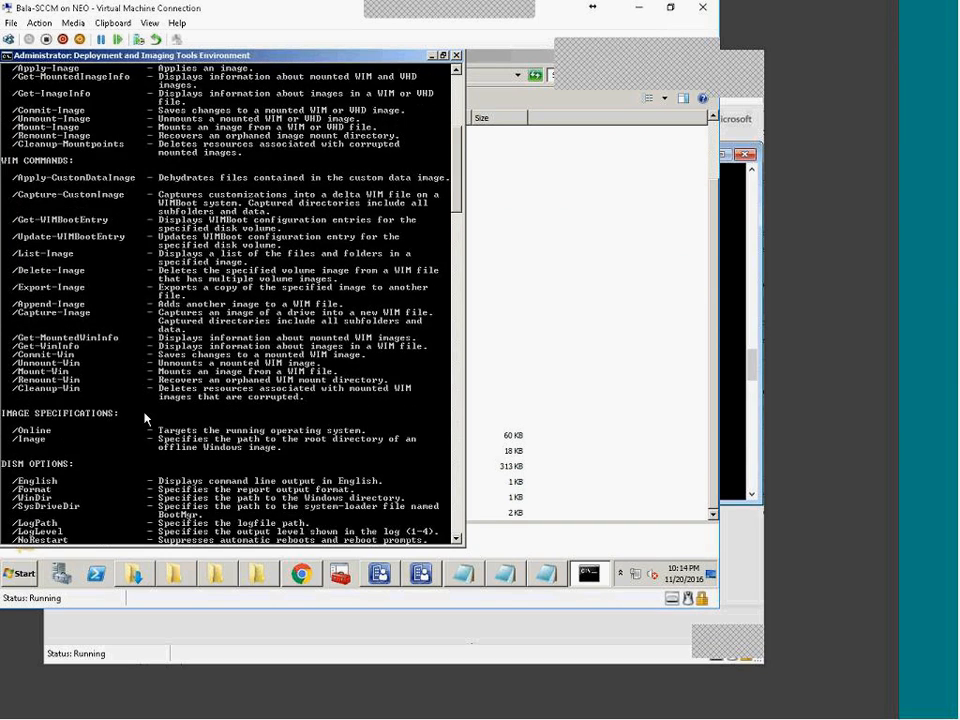
scroll(140, 490, "down", 5)
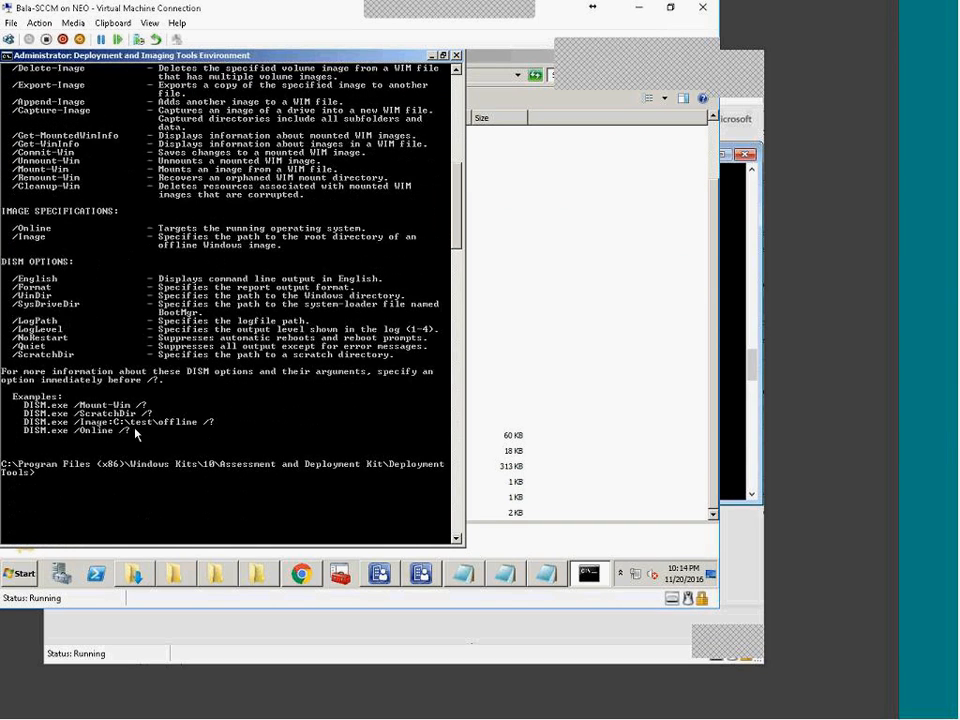
Step: Copy /Unmount-Wim from the help and run 'dism /Unmount-Wim /?' at the prompt
right_click(57, 295)
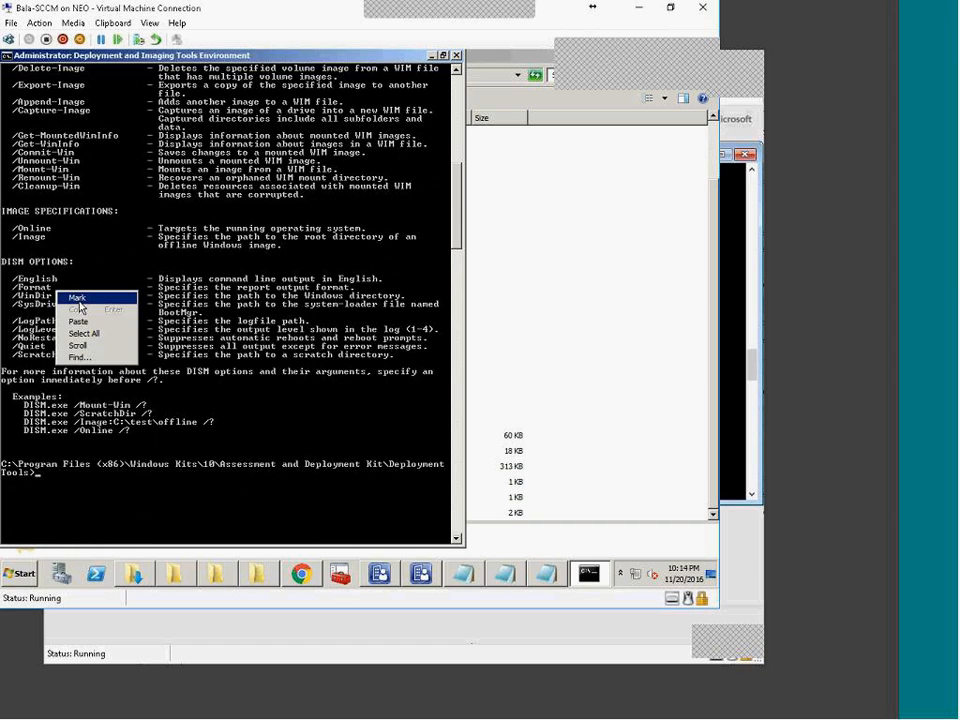
left_click(80, 295)
left_click_drag(14, 162, 77, 160)
key("ctrl+c")
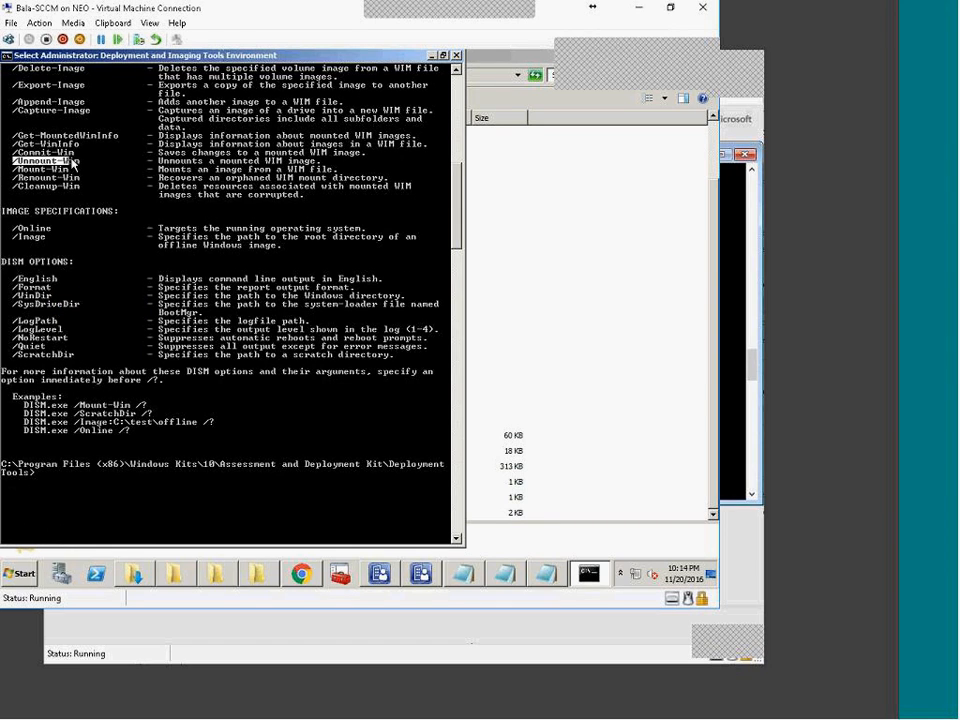
key("Return")
right_click(110, 481)
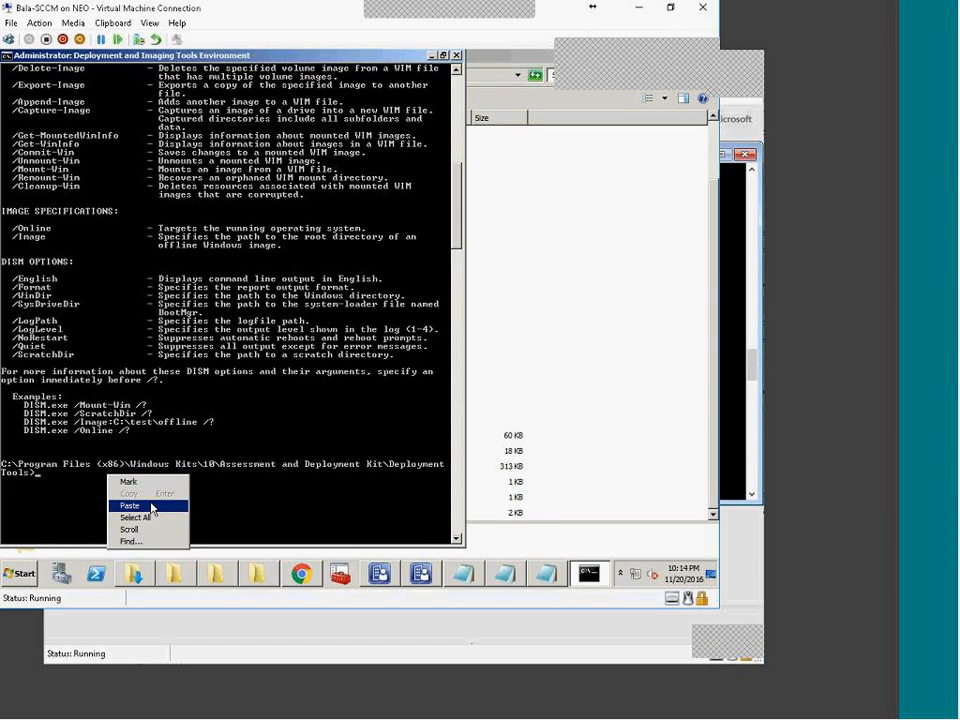
left_click(153, 506)
key("Home")
type("dism ")
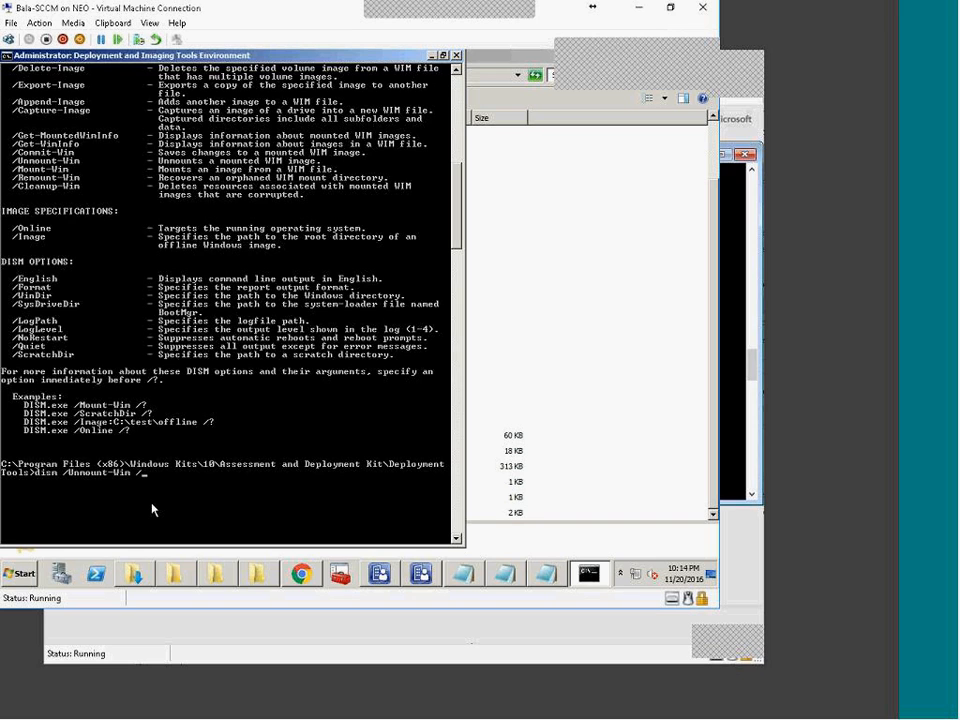
type("?")
key("Return")
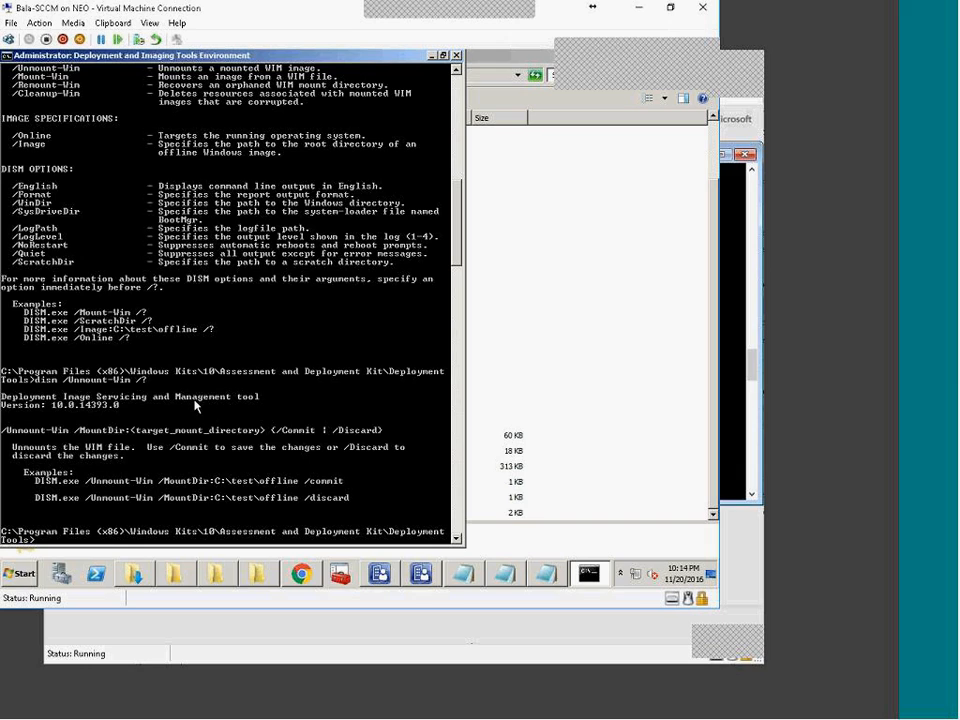
Step: Copy the /discard unmount example line from the help output
right_click(109, 408)
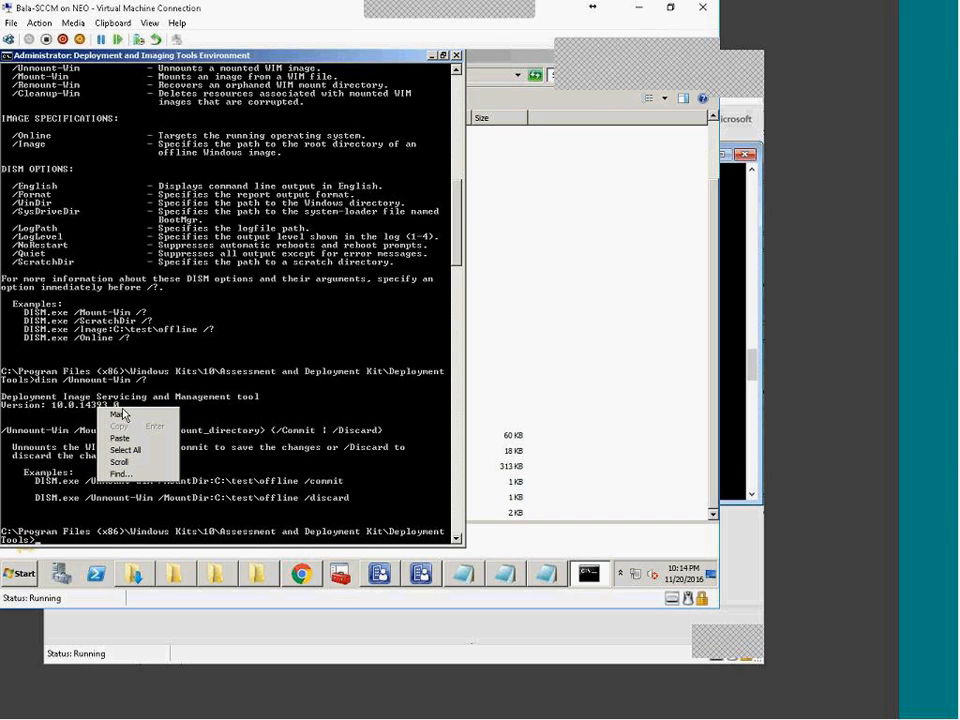
left_click(122, 414)
left_click_drag(36, 479, 342, 490)
left_click_drag(36, 495, 341, 506)
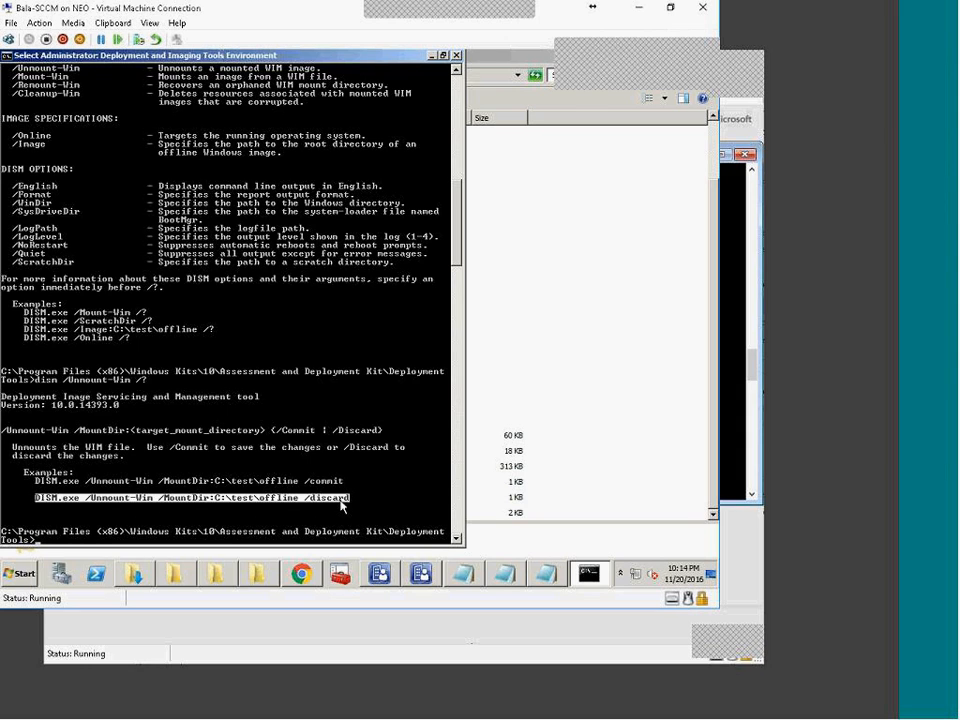
right_click(341, 506)
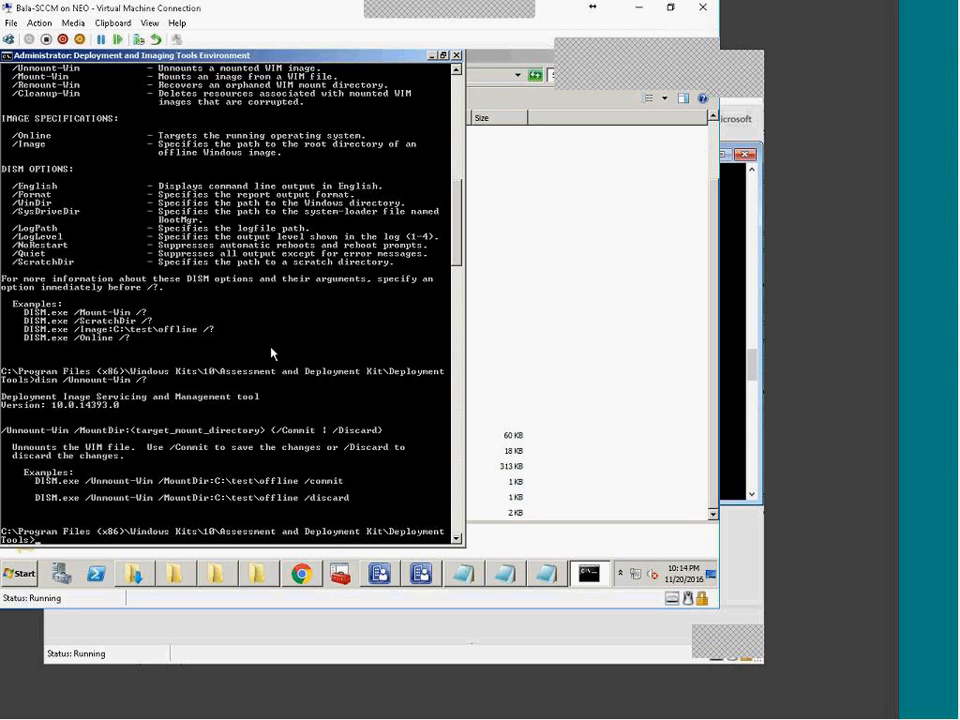
left_click(546, 573)
Step: Add 'DISM.exe /Unmount-Wim /MountDir:D:\Mount /discard' as a new line below the mount command
left_click(438, 149)
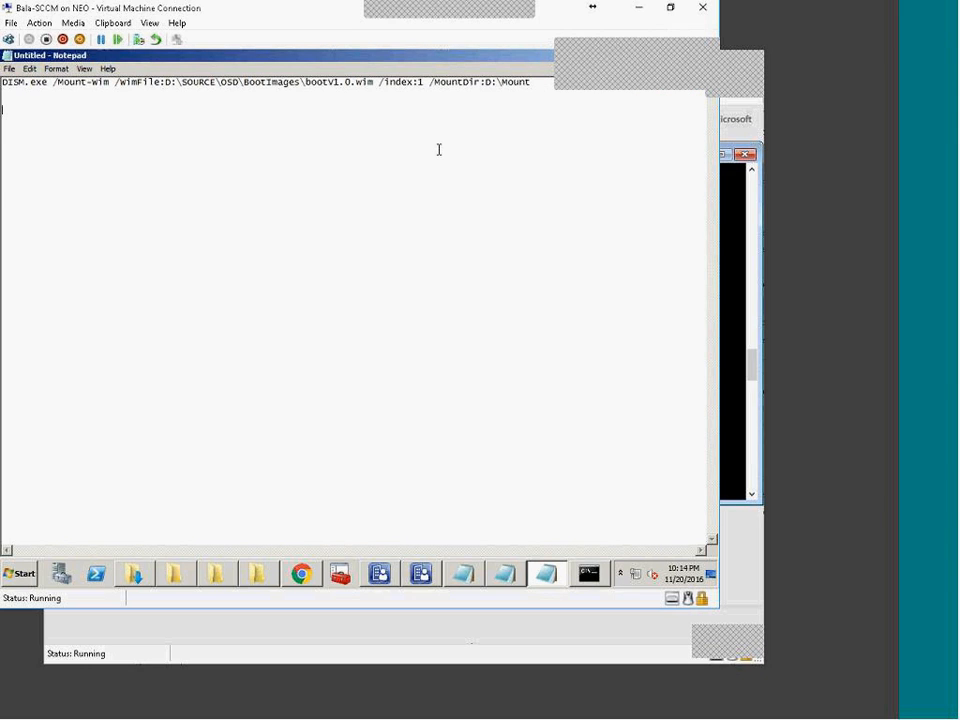
key("Return")
key("ctrl+v")
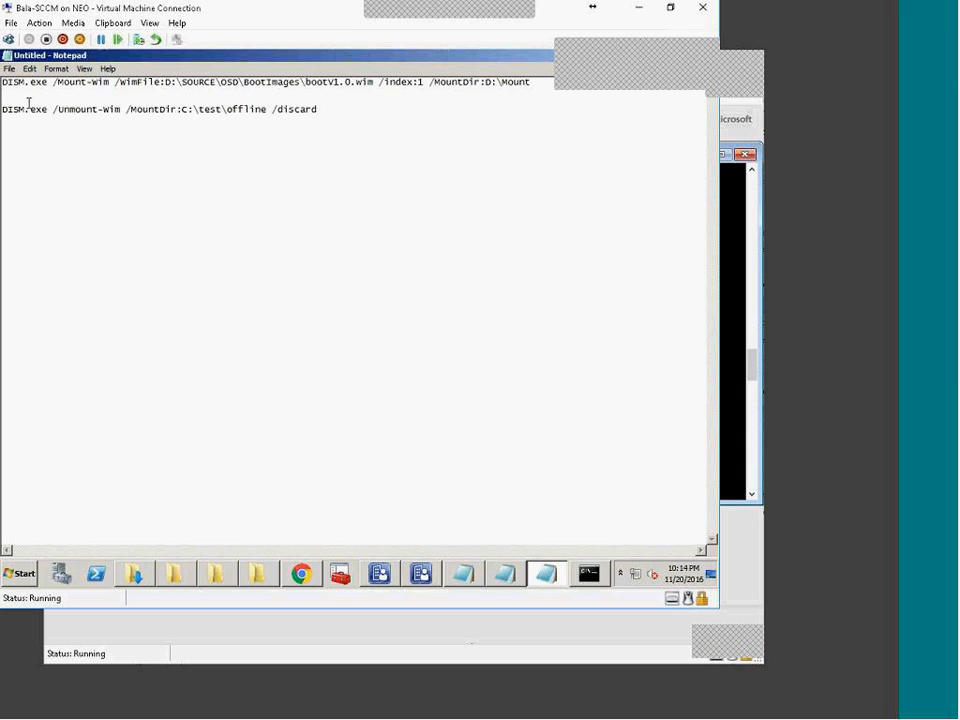
left_click_drag(53, 110, 188, 110)
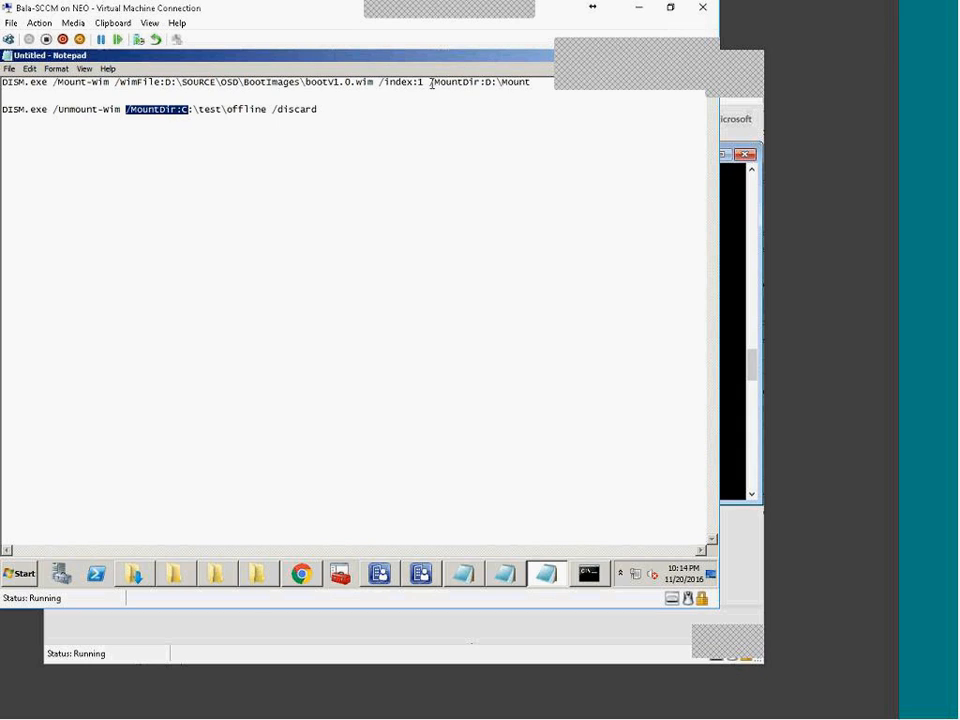
left_click_drag(483, 83, 538, 82)
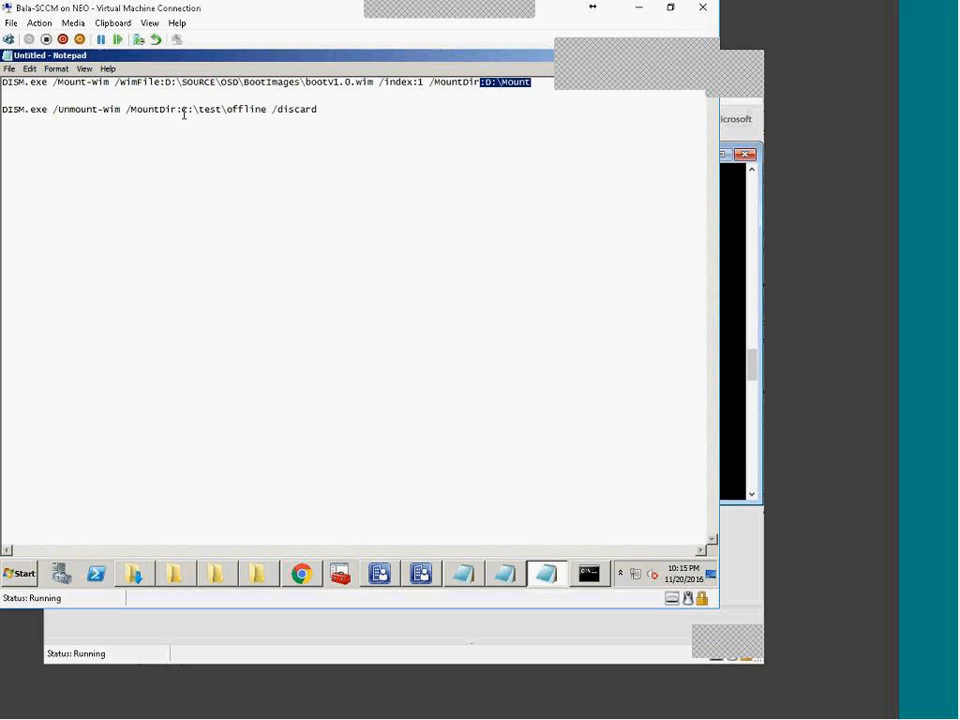
left_click_drag(178, 111, 279, 110)
key("ctrl+v")
left_click(589, 573)
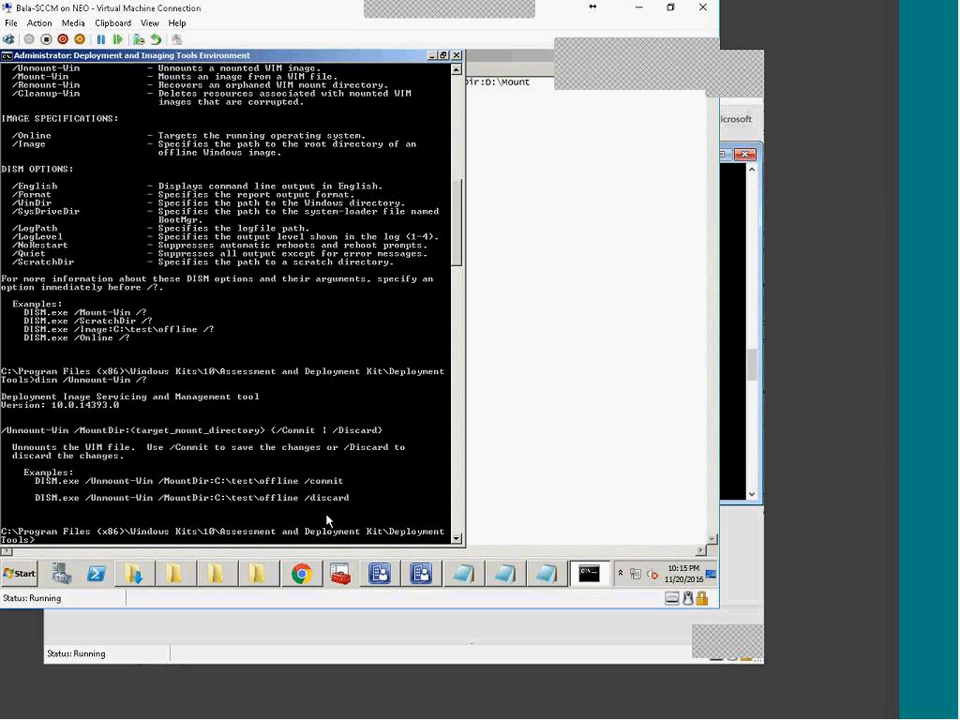
Step: Inspect the mounted D:\Mount\windows folder and the D: drive in Explorer
left_click(257, 573)
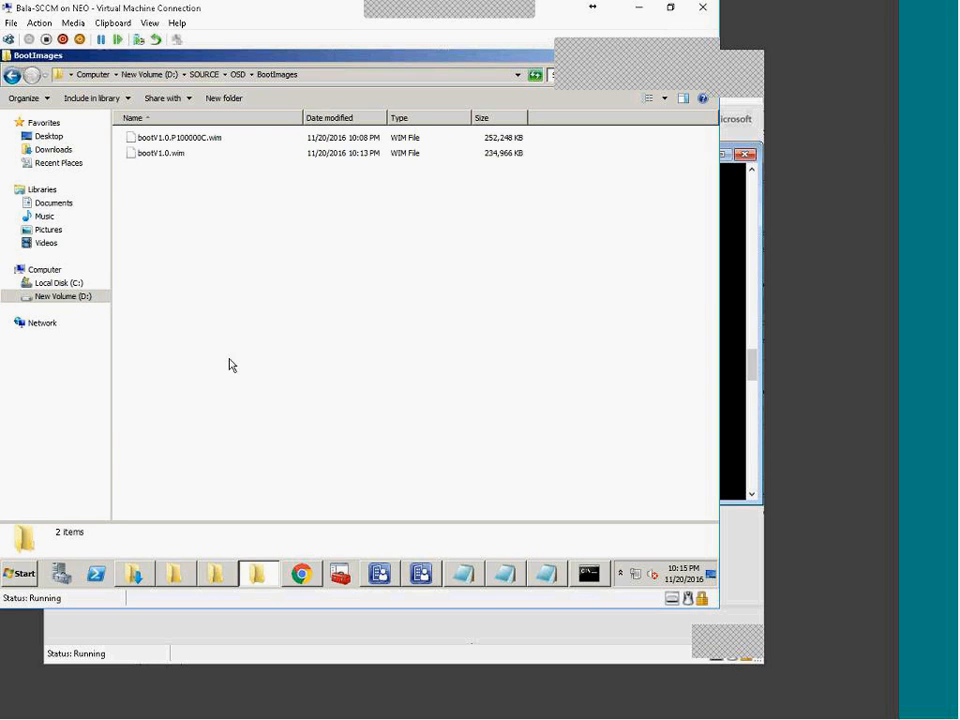
left_click(172, 575)
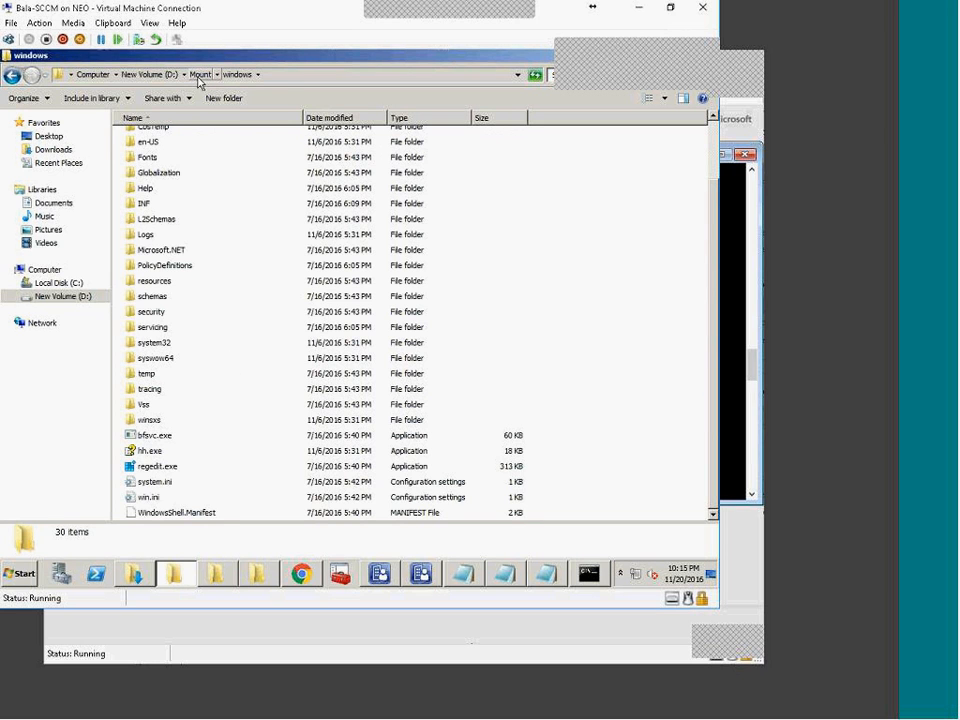
left_click(150, 74)
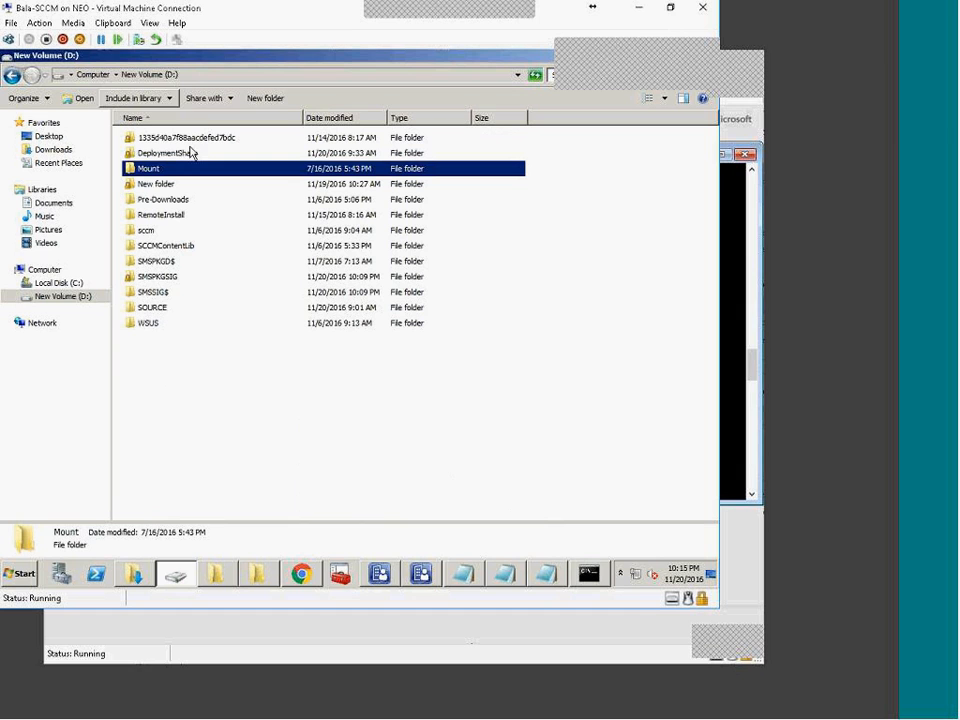
left_click(262, 487)
left_click(180, 576)
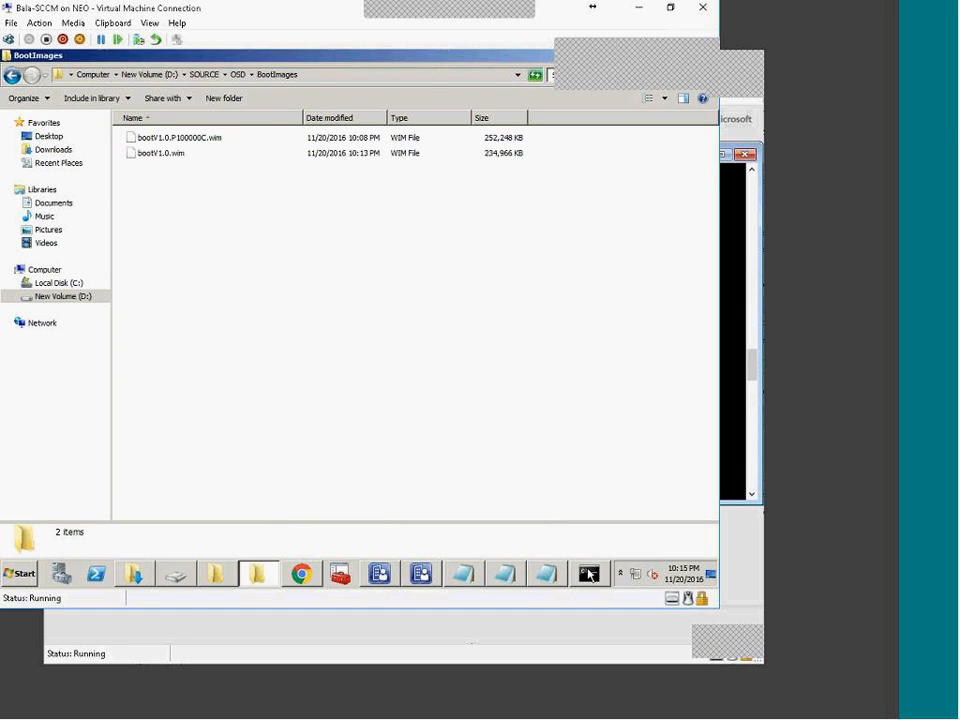
Step: Select and copy the finished unmount command line in Notepad
left_click(589, 575)
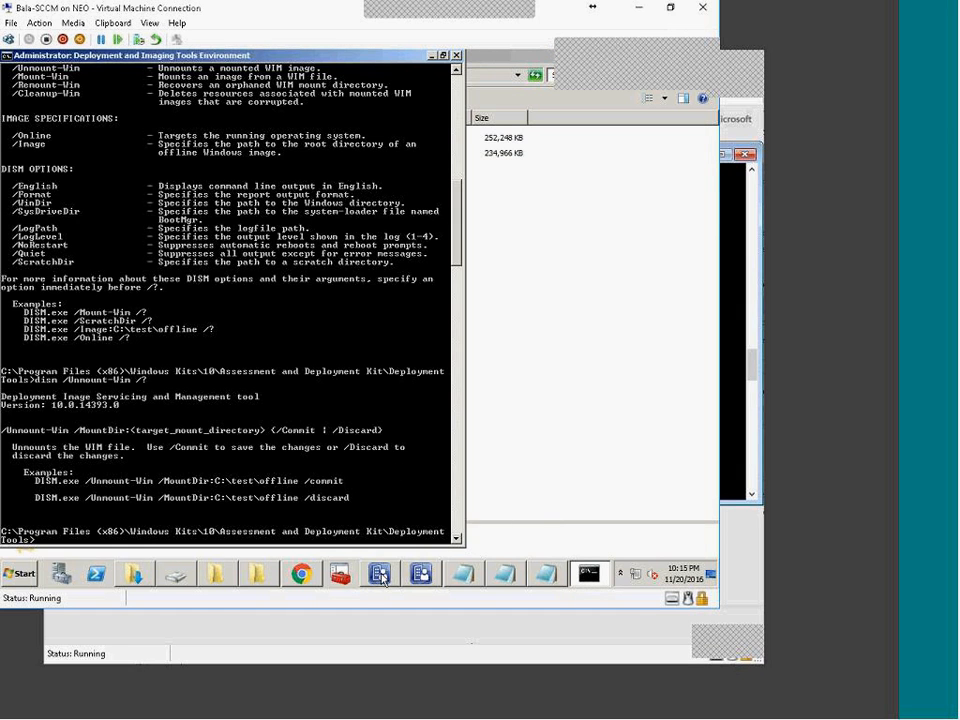
left_click(546, 581)
left_click_drag(288, 112, 6, 107)
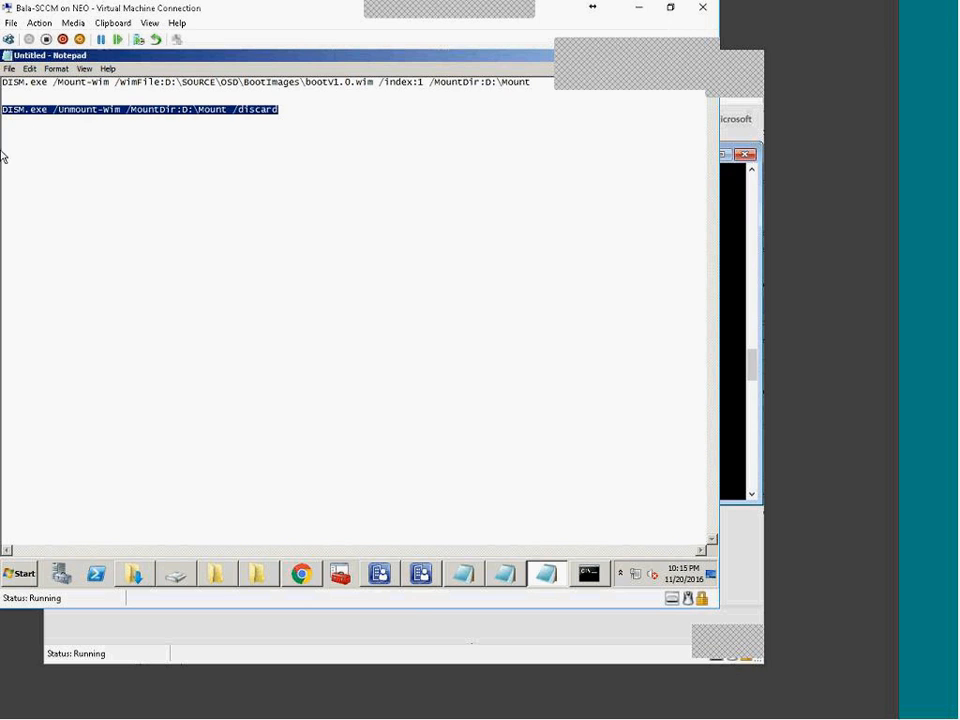
Step: Run 'DISM /Unmount-Wim /MountDir:D:\Mount /discard' to 100.0%, then return to Notepad
left_click(589, 573)
right_click(292, 374)
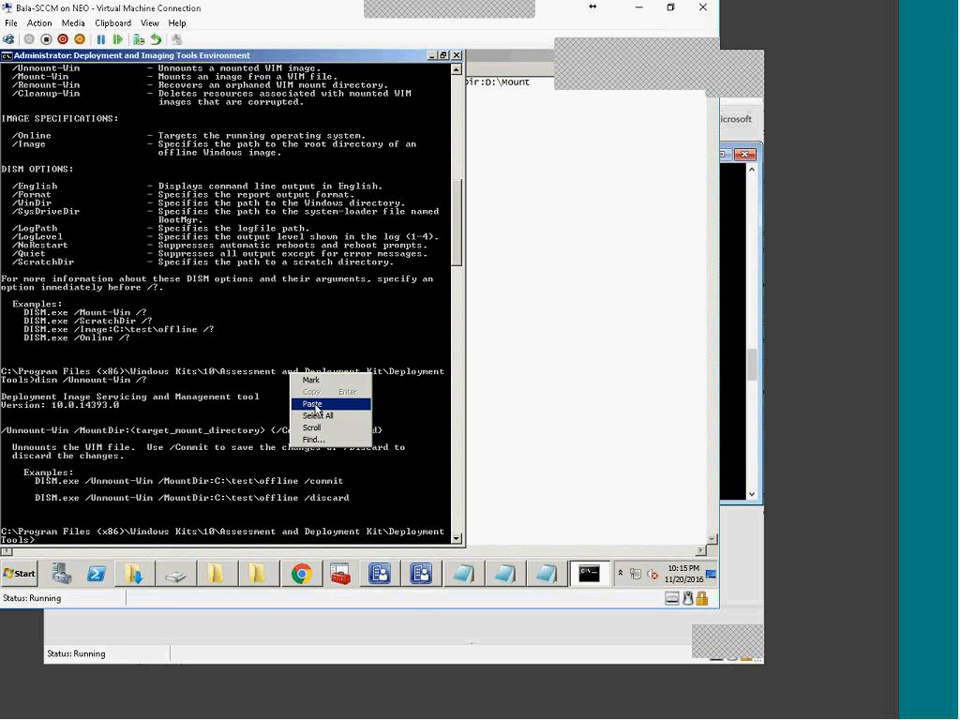
left_click(305, 401)
key("Return")
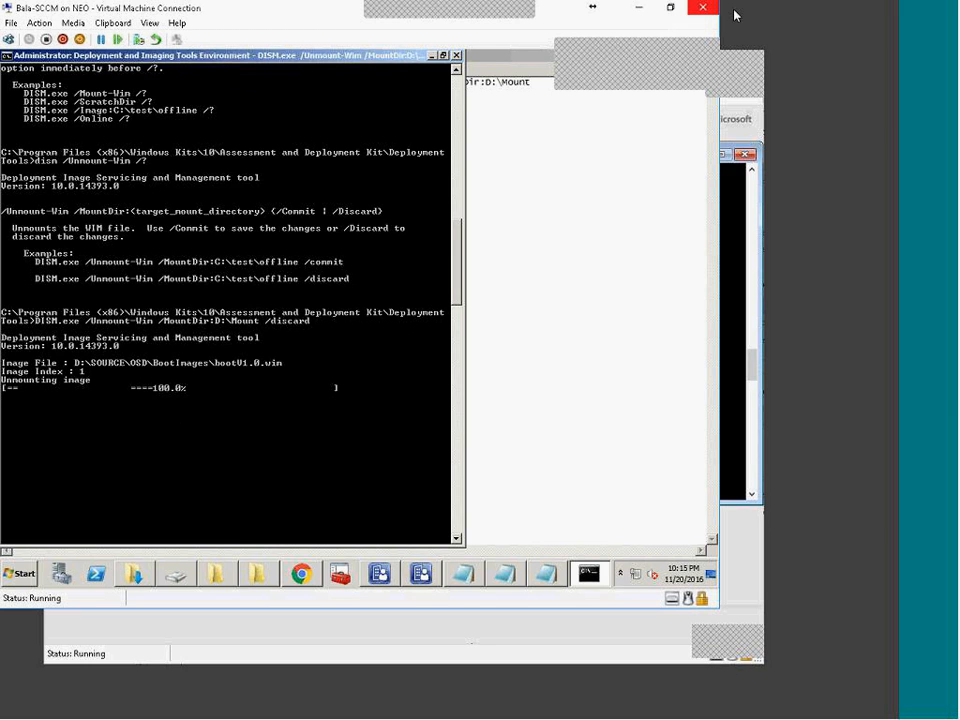
left_click(643, 420)
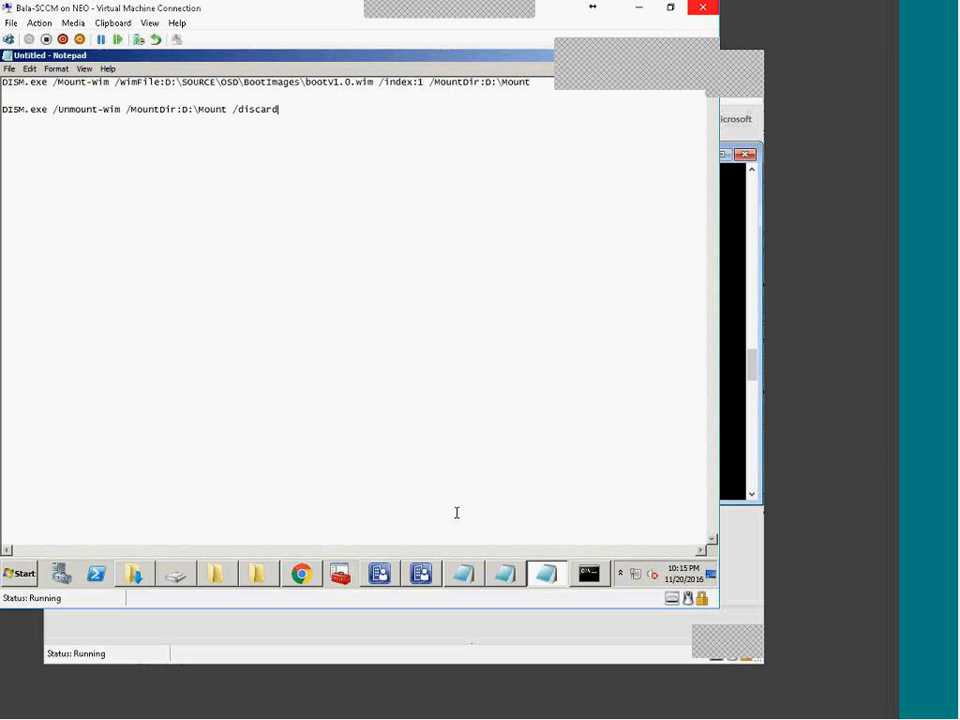
mouse_move(304, 572)
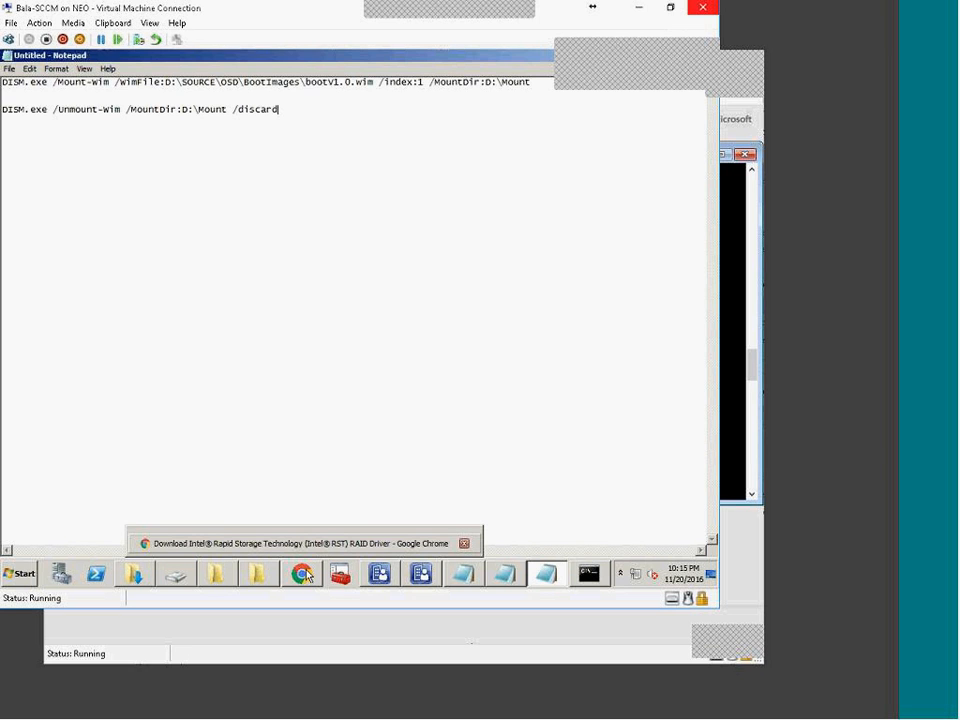
Step: Search 'gui dism download' in a new Chrome tab and open the DISM GUI home page
left_click(304, 573)
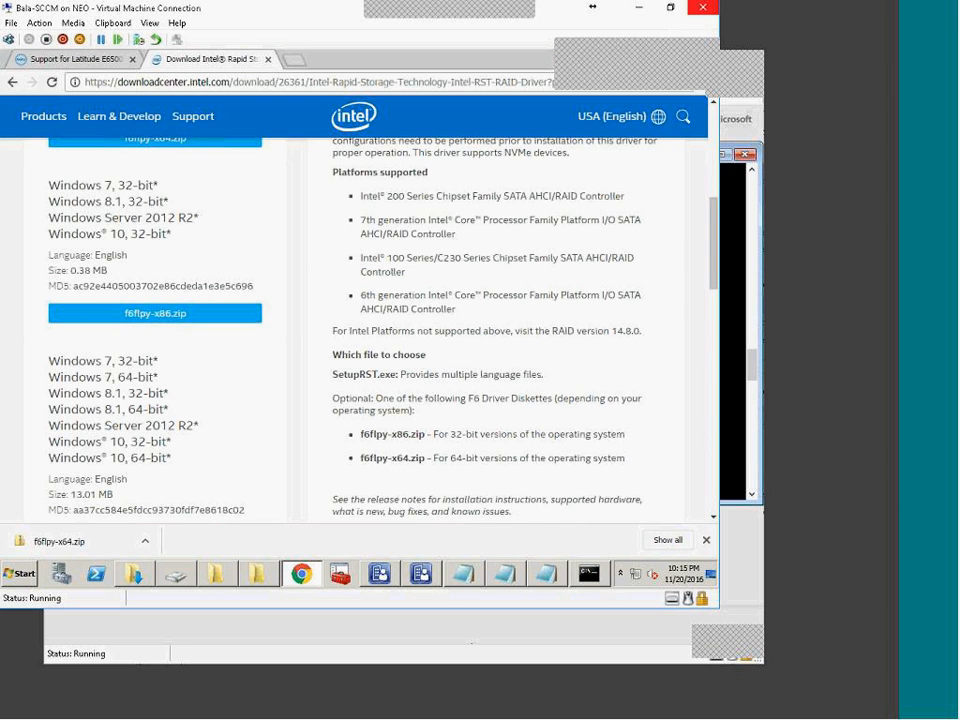
left_click(294, 60)
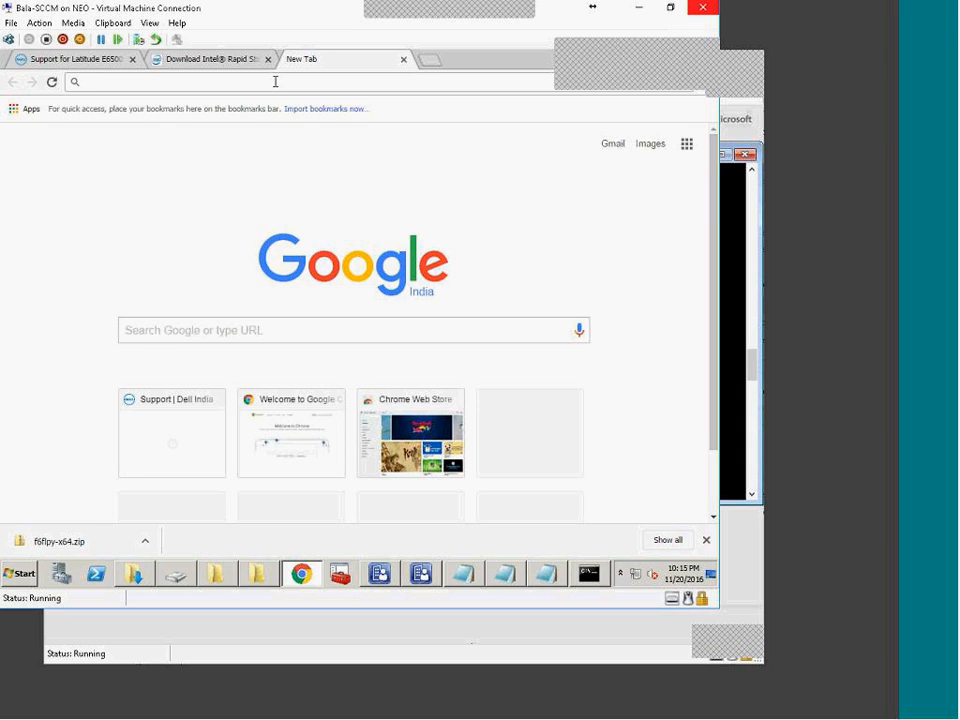
type("guo")
key("BackSpace")
type("i dism")
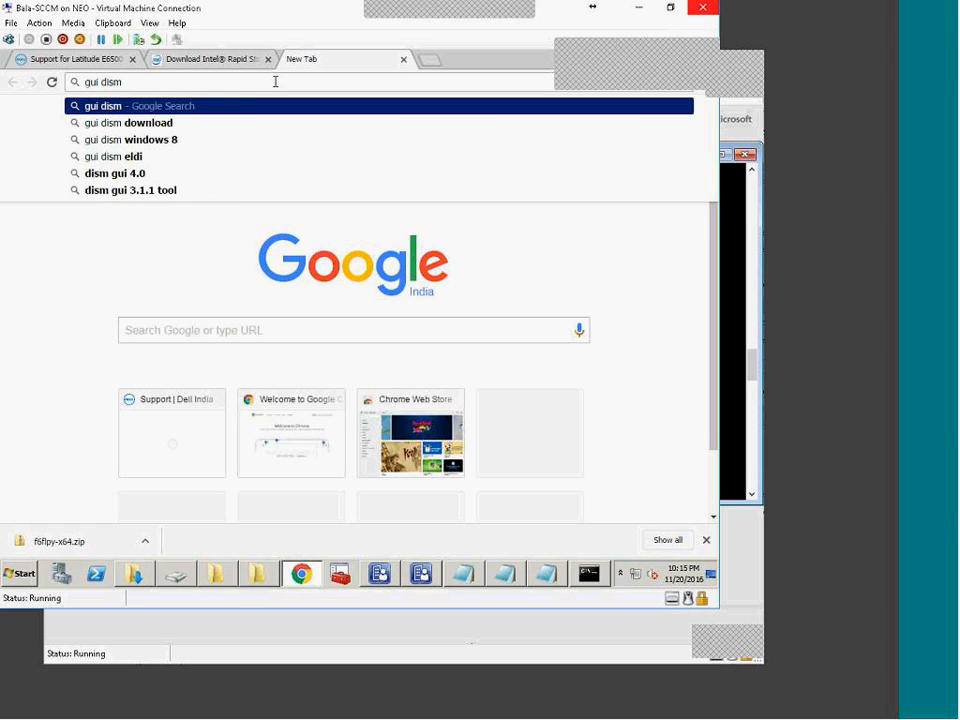
key("Down")
key("Return")
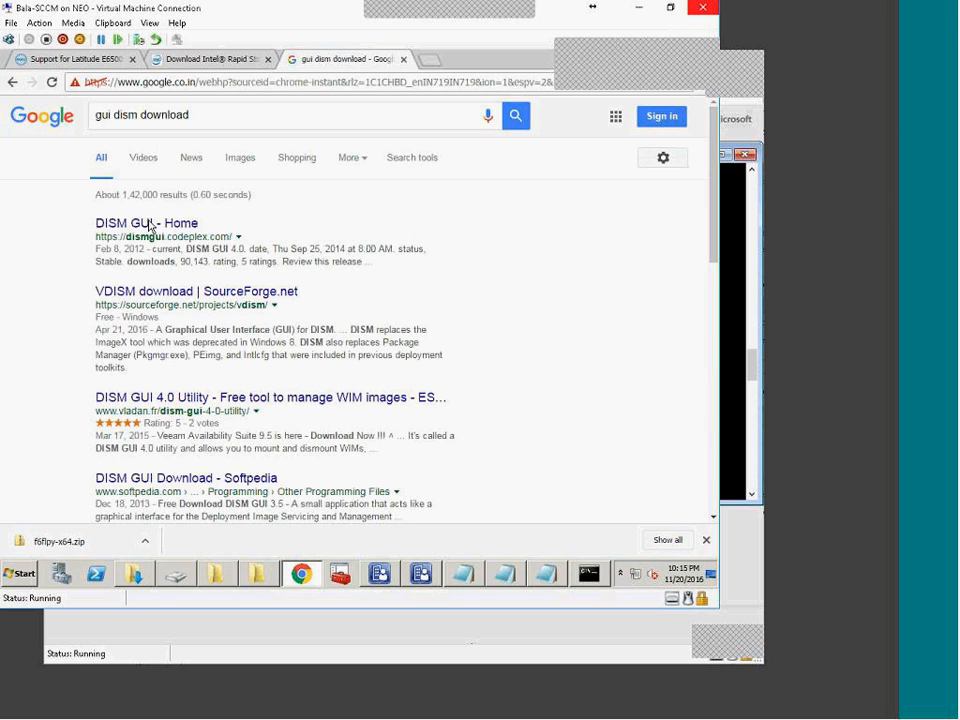
left_click(152, 226)
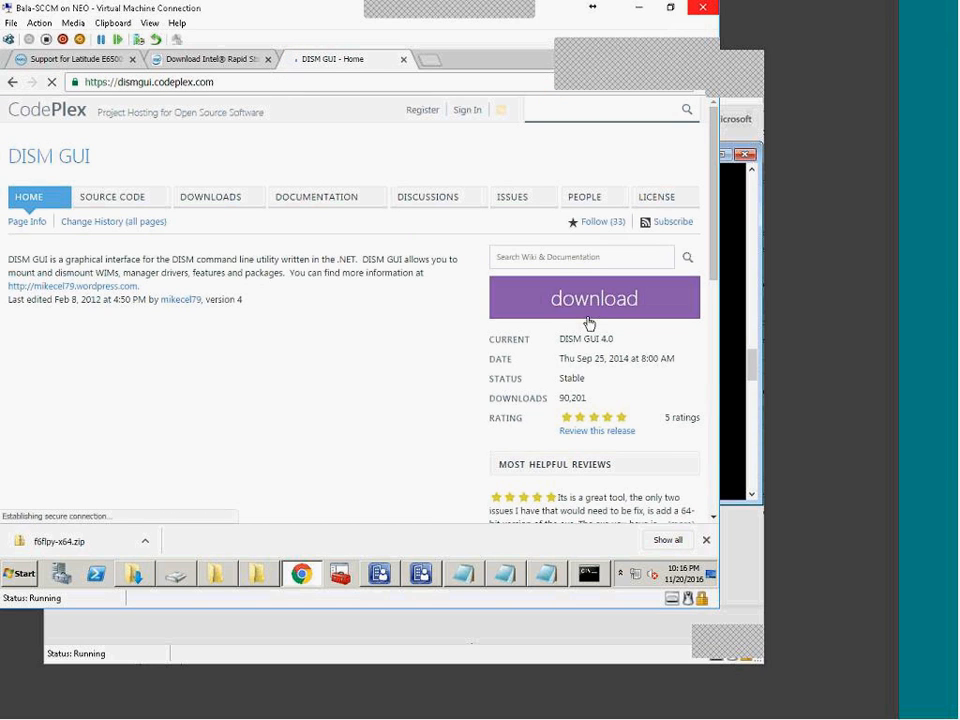
Step: Download DISM GUI.exe and run it from the Downloads folder
left_click(589, 320)
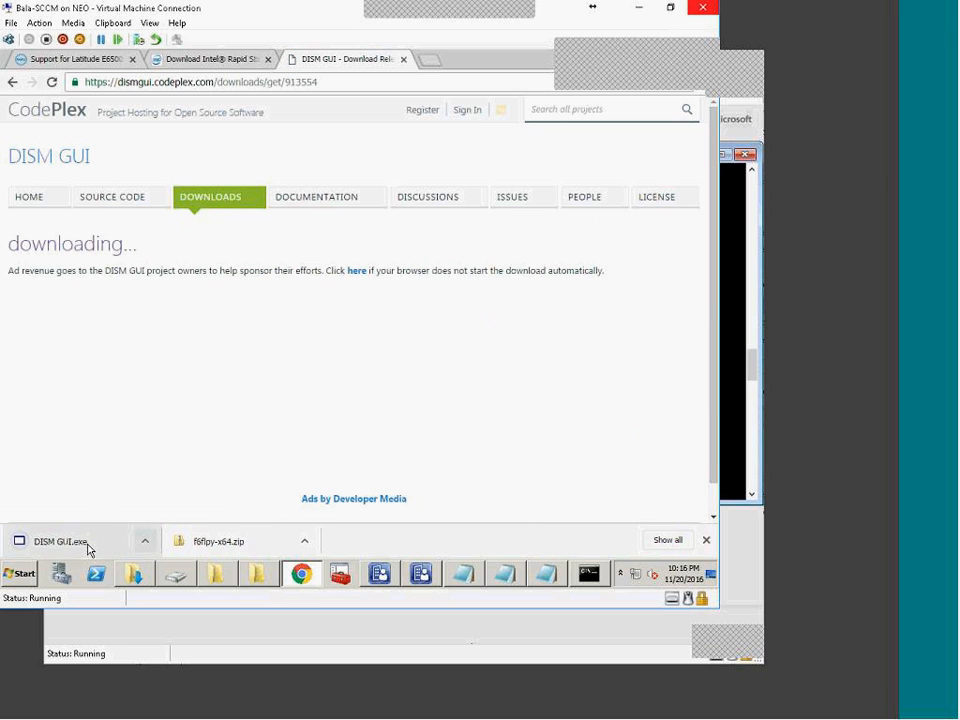
left_click(146, 541)
left_click(197, 495)
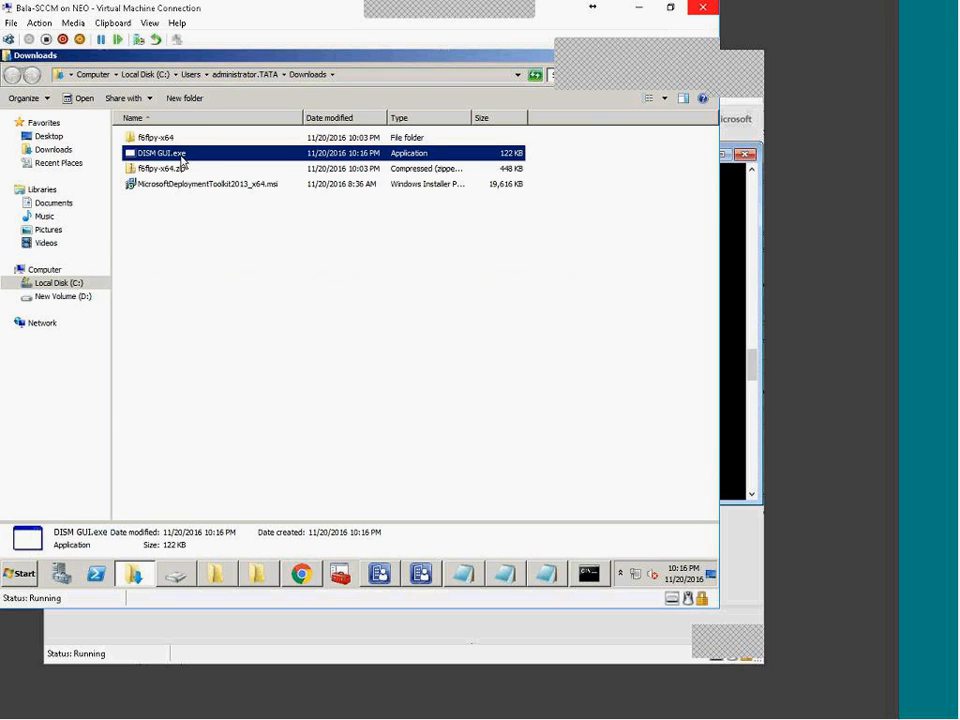
right_click(170, 154)
left_click(216, 171)
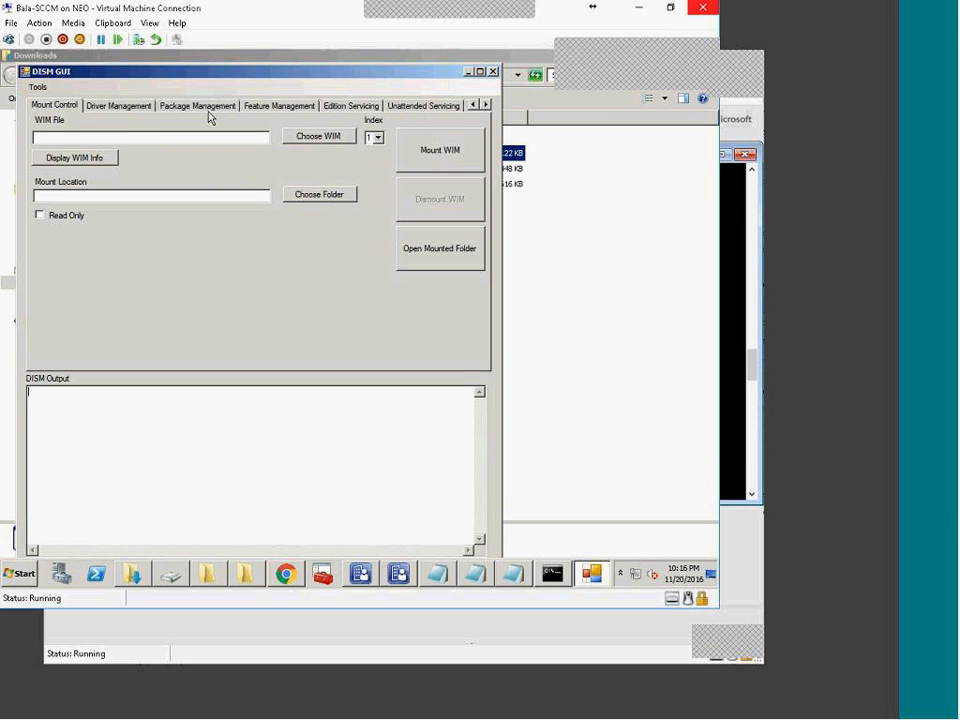
Step: Choose D:\SOURCE\OSD\BootImages\bootV1.0.wim as the WIM file to mount
left_click_drag(193, 74, 317, 180)
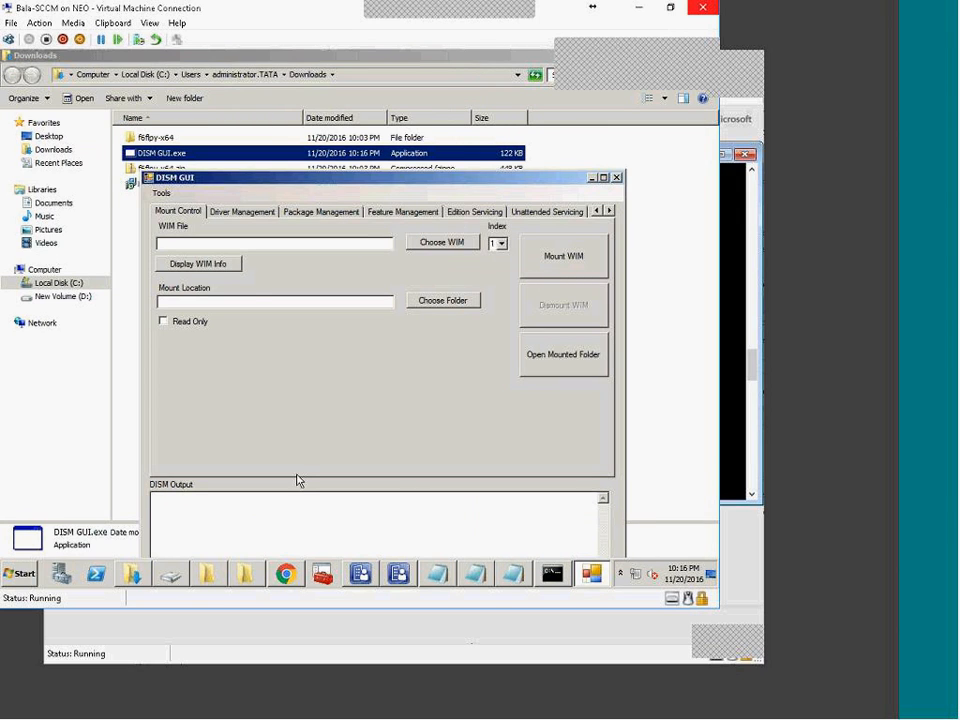
left_click(447, 252)
left_click(207, 434)
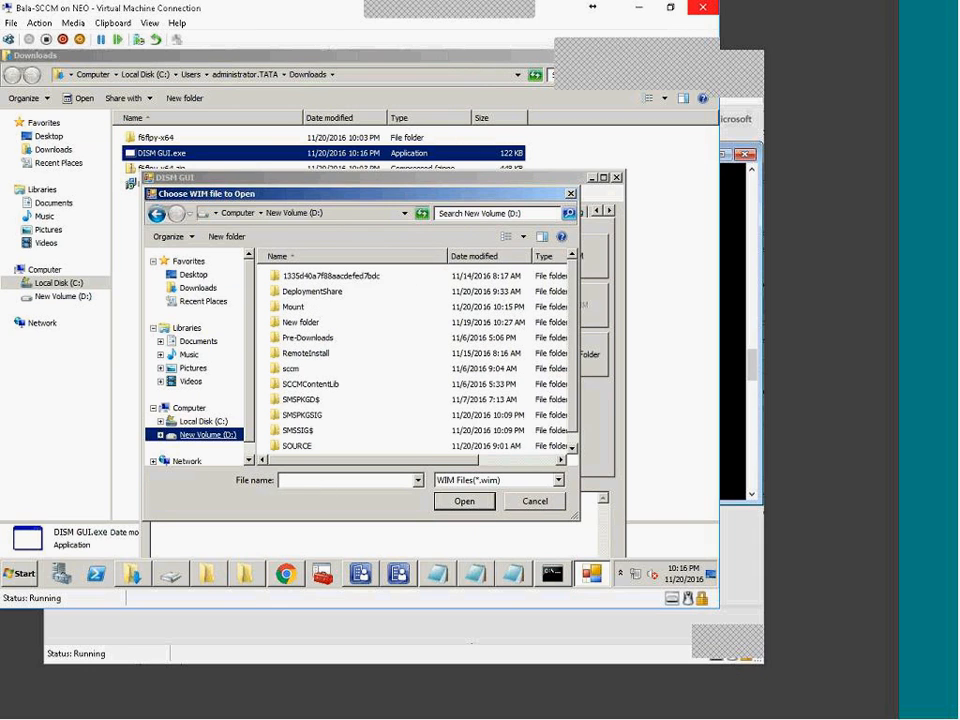
double_click(300, 306)
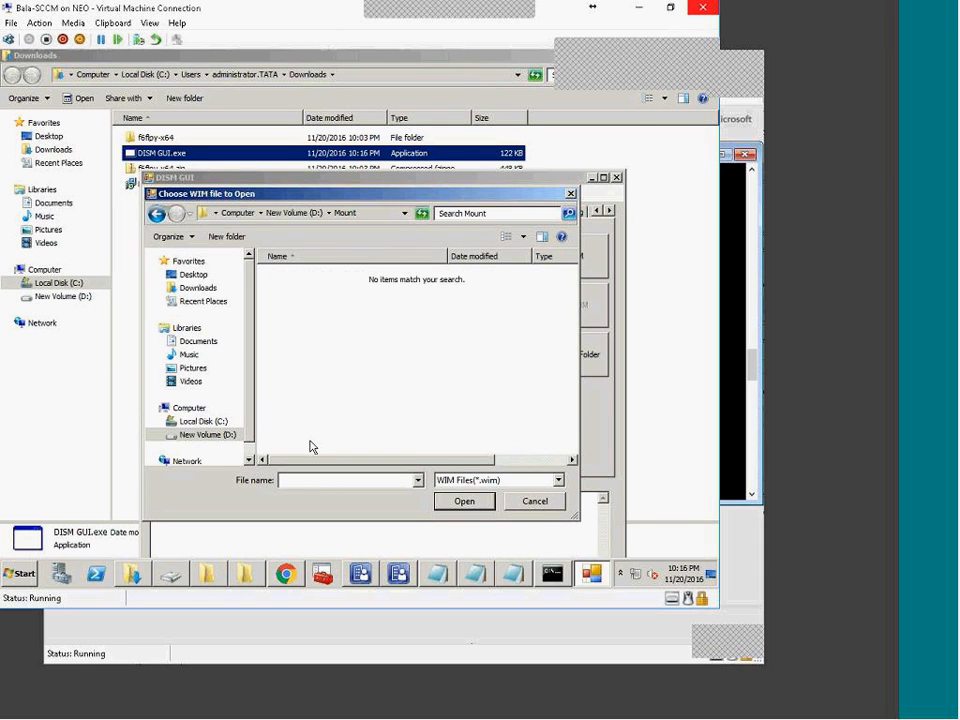
left_click(305, 213)
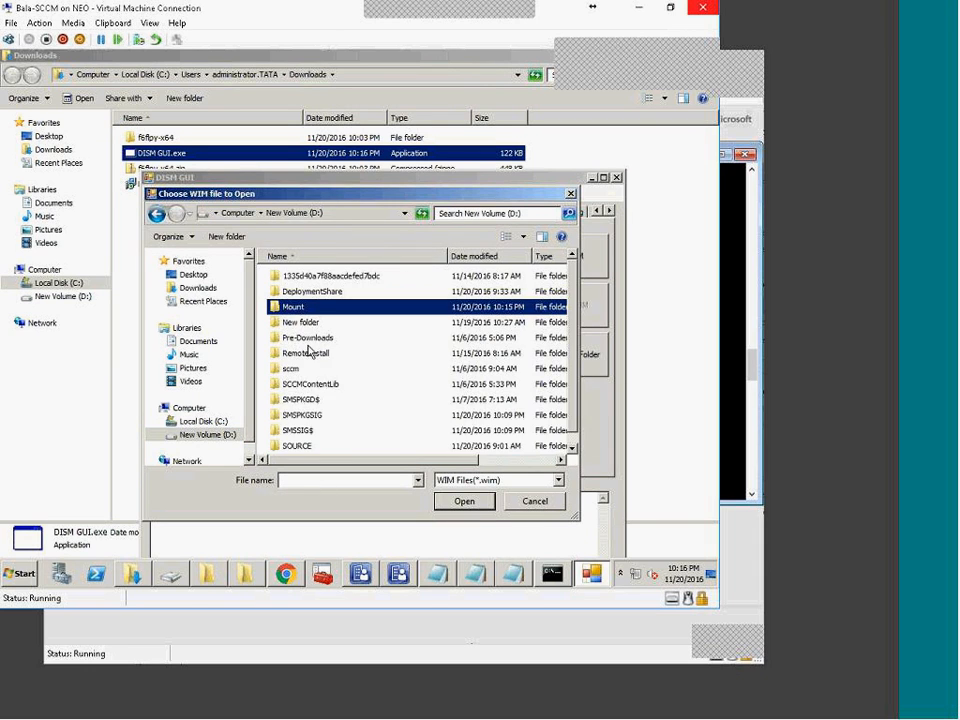
double_click(298, 445)
double_click(289, 306)
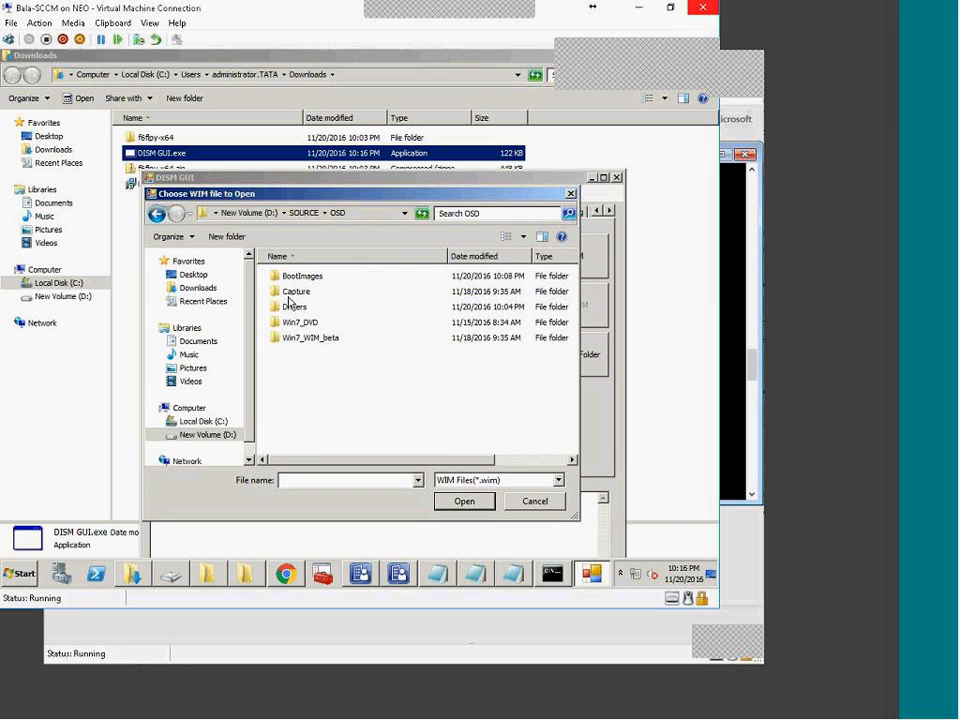
double_click(300, 276)
left_click(296, 292)
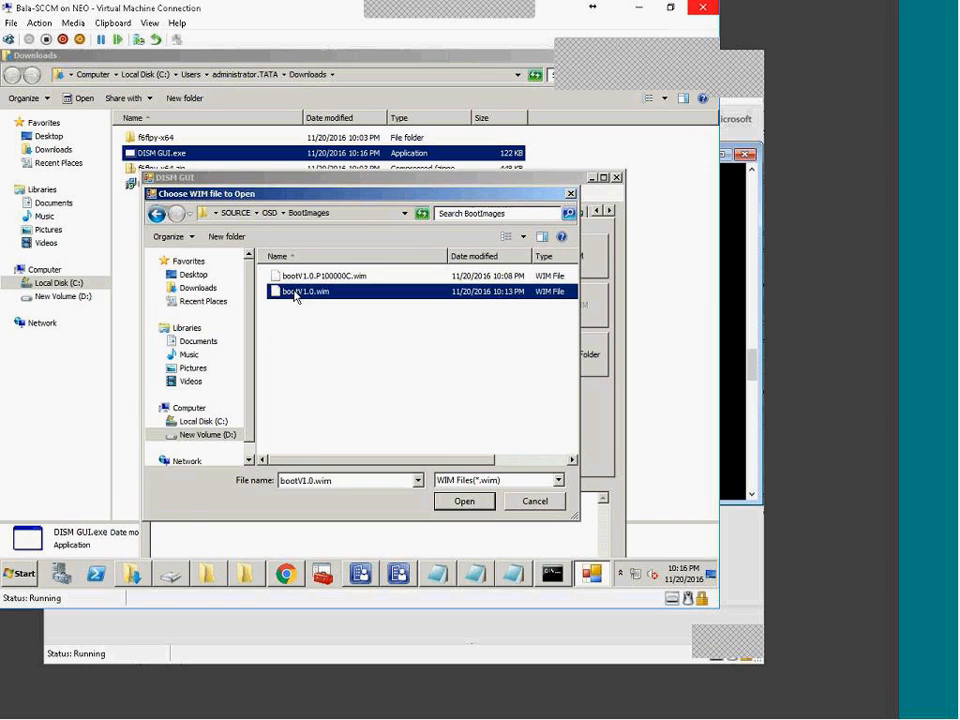
double_click(296, 292)
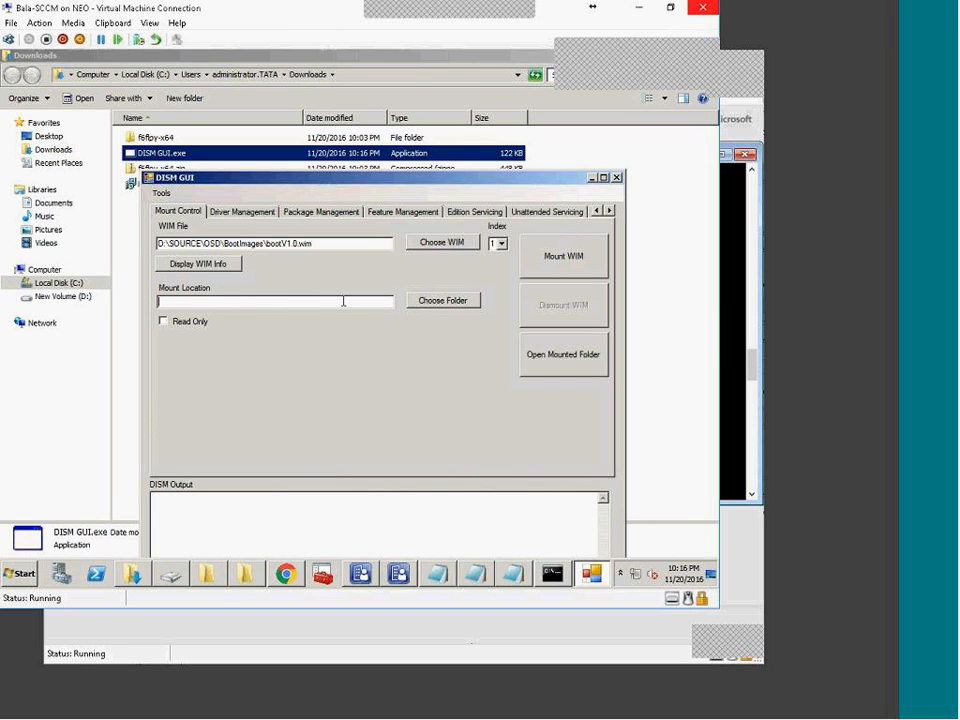
Step: Set the mount folder to D:\Mount with index 1 and mount the WIM
left_click(441, 302)
left_click(304, 337)
key("Return")
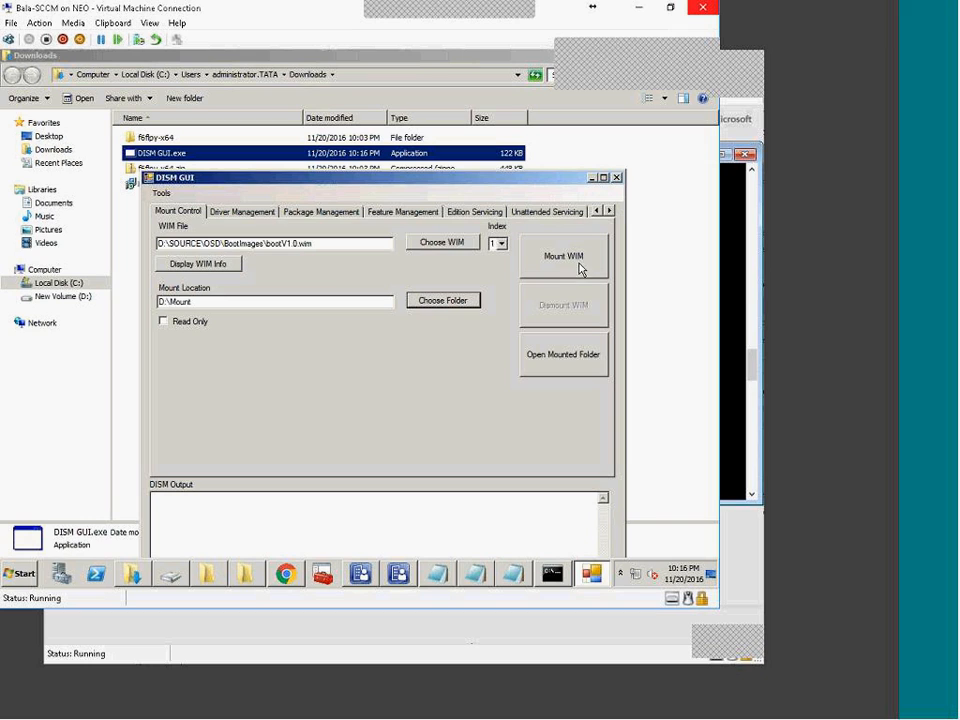
left_click(501, 243)
left_click(501, 243)
left_click(501, 243)
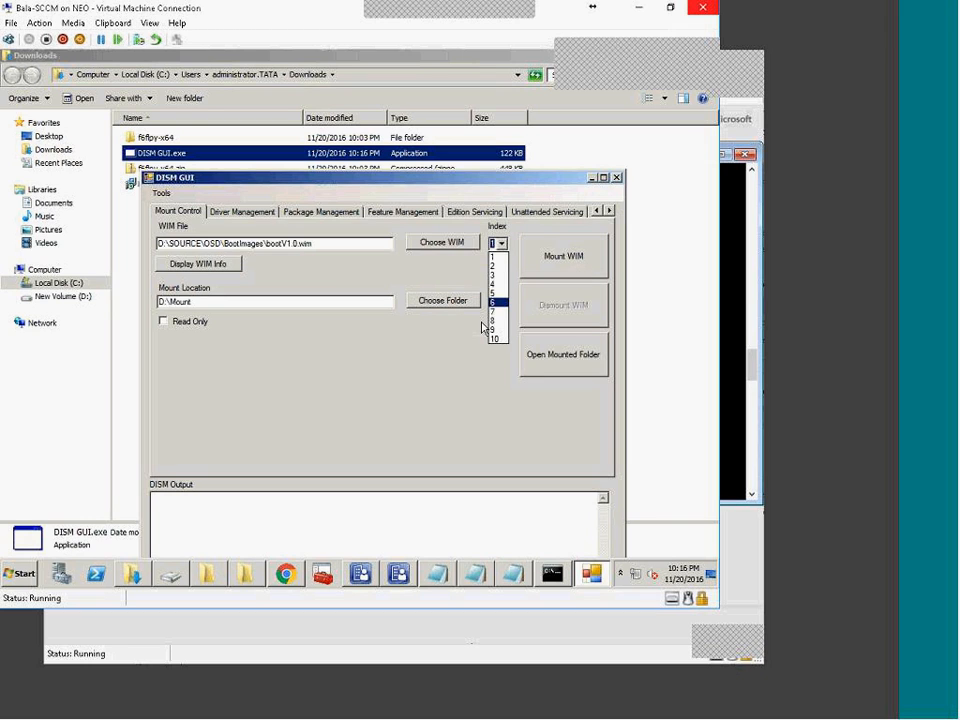
left_click(498, 254)
left_click(566, 258)
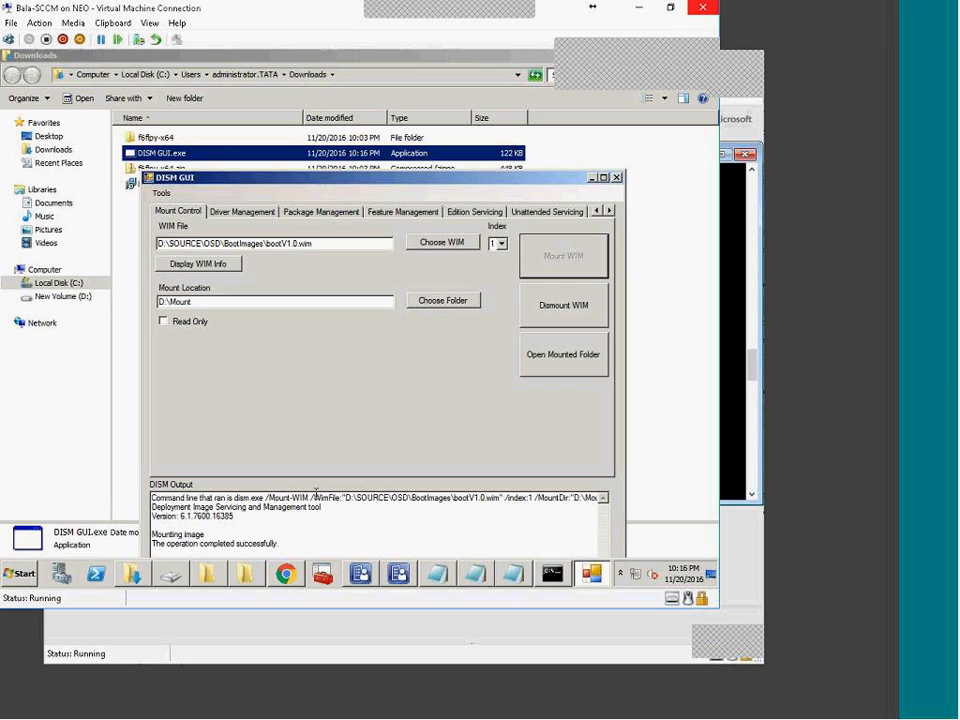
Step: Select the DISM mount command and the success message in the output
left_click_drag(236, 497, 601, 498)
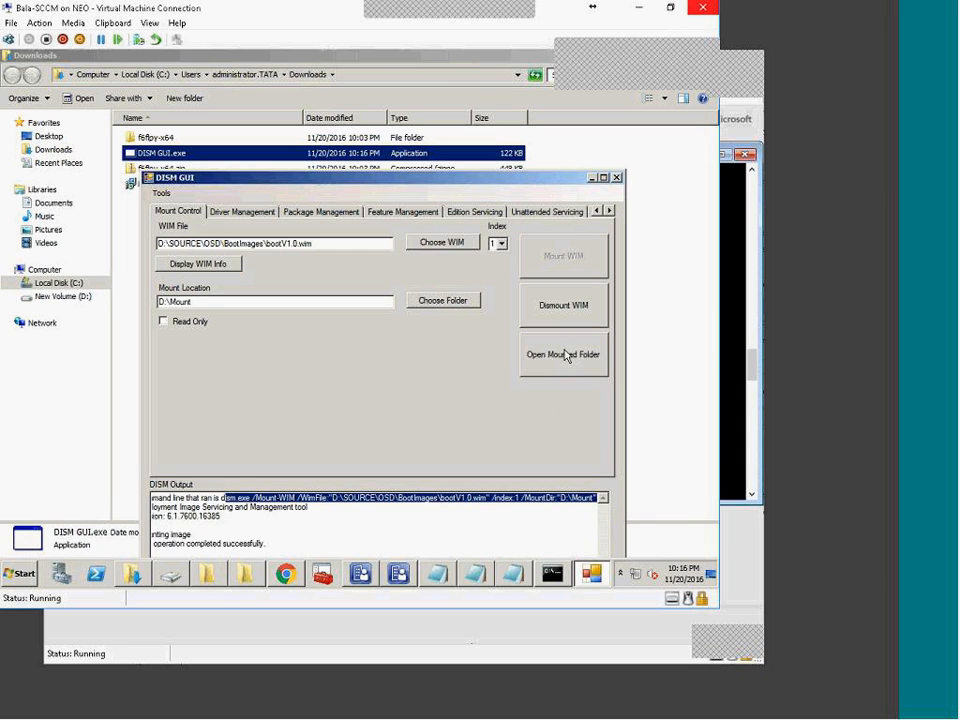
left_click_drag(405, 188, 410, 115)
left_click(271, 490)
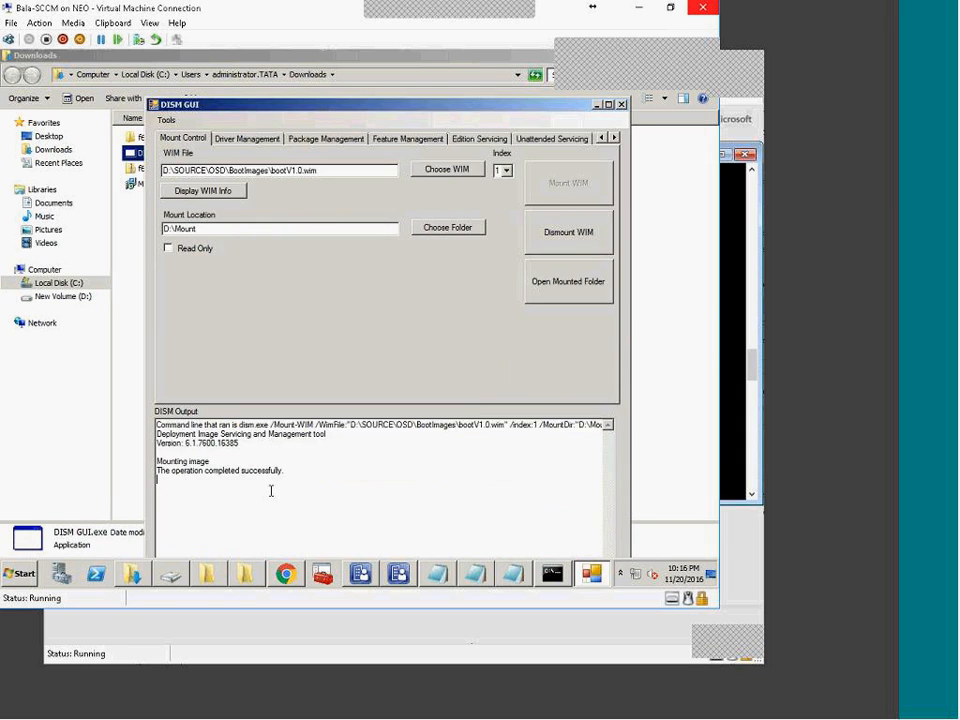
left_click_drag(289, 490, 181, 450)
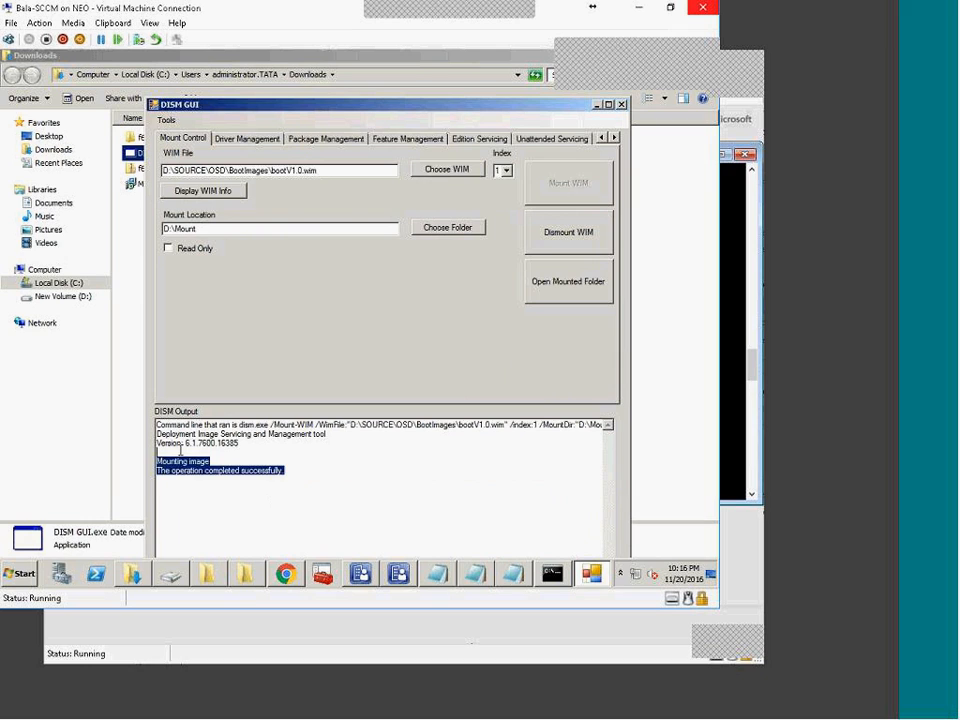
Step: Add drivers from D:\SOURCE\OSD\Drivers\Drivers_source\IntelStorageDrivers with Recurse checked
left_click(250, 139)
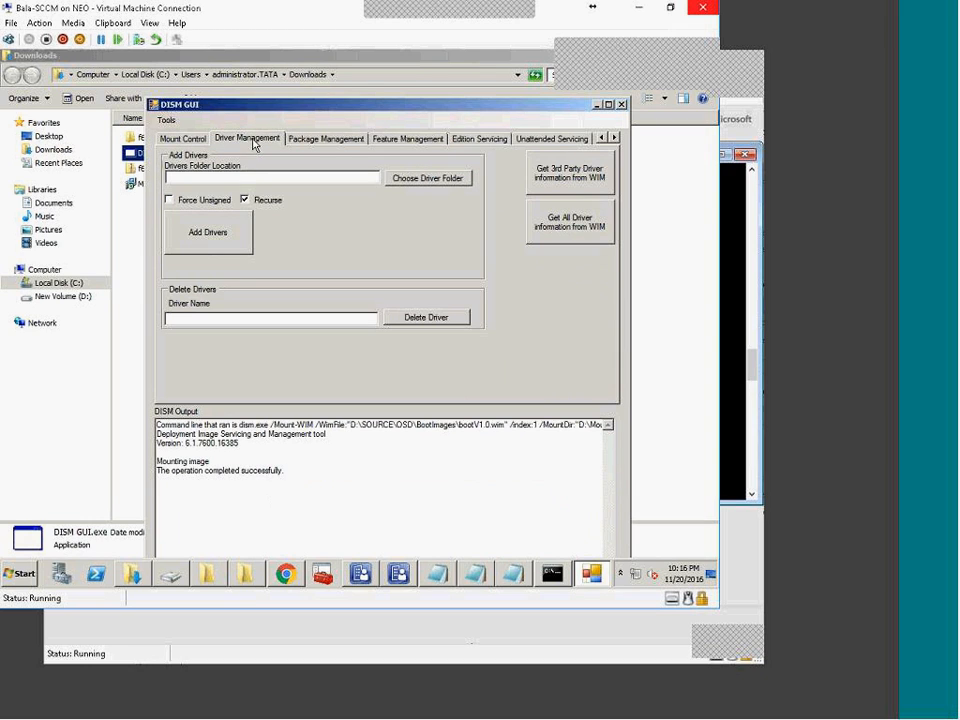
left_click(447, 184)
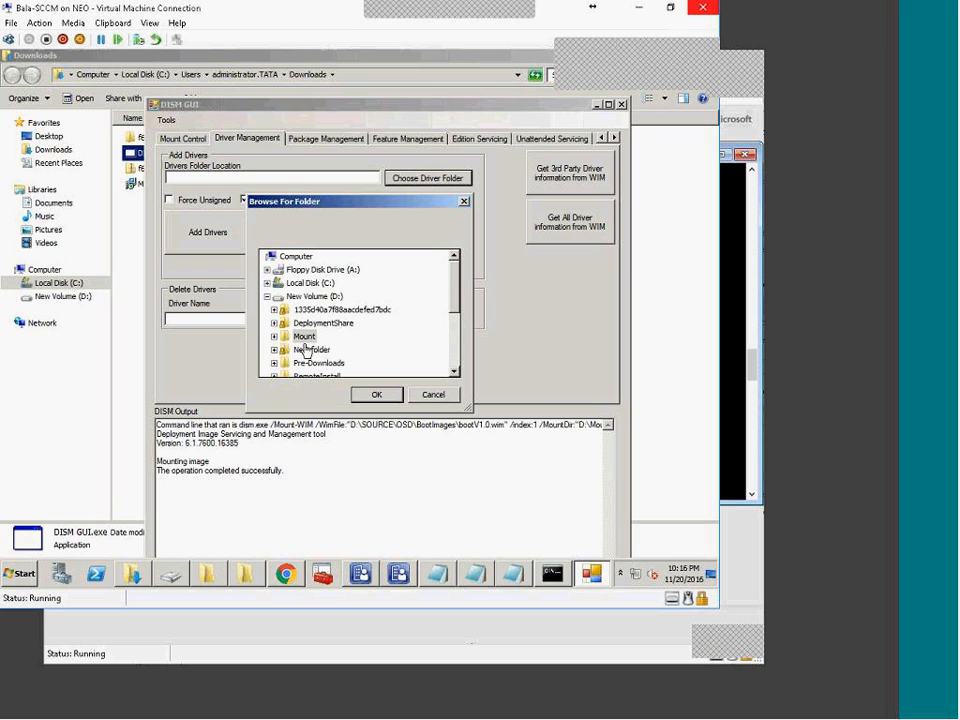
left_click_drag(458, 311, 465, 352)
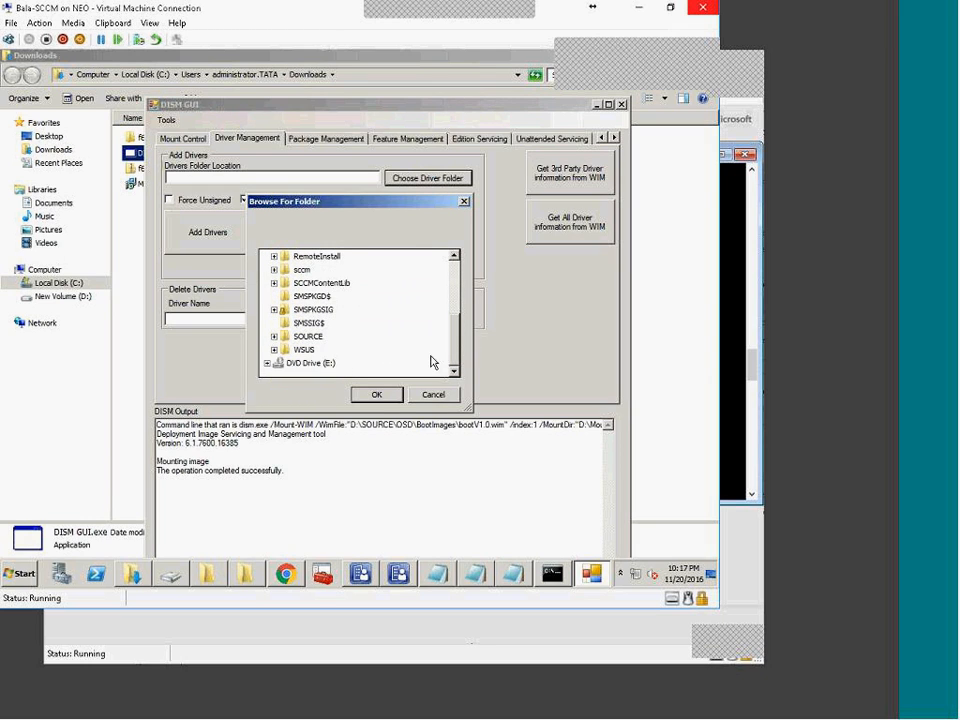
left_click(306, 364)
scroll(369, 372, "down", 1)
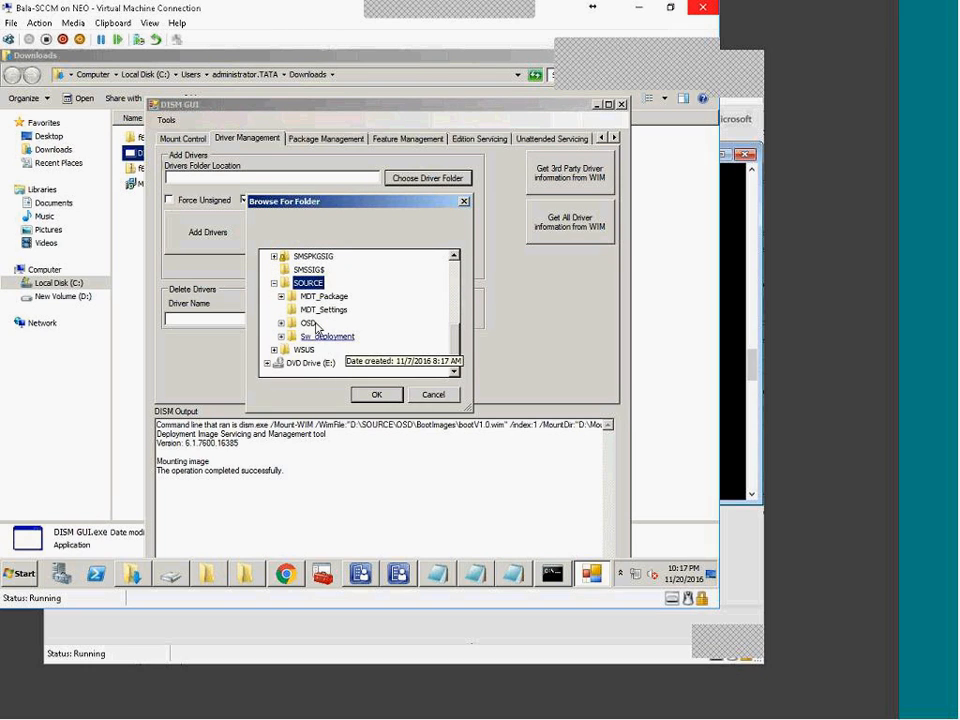
left_click(281, 323)
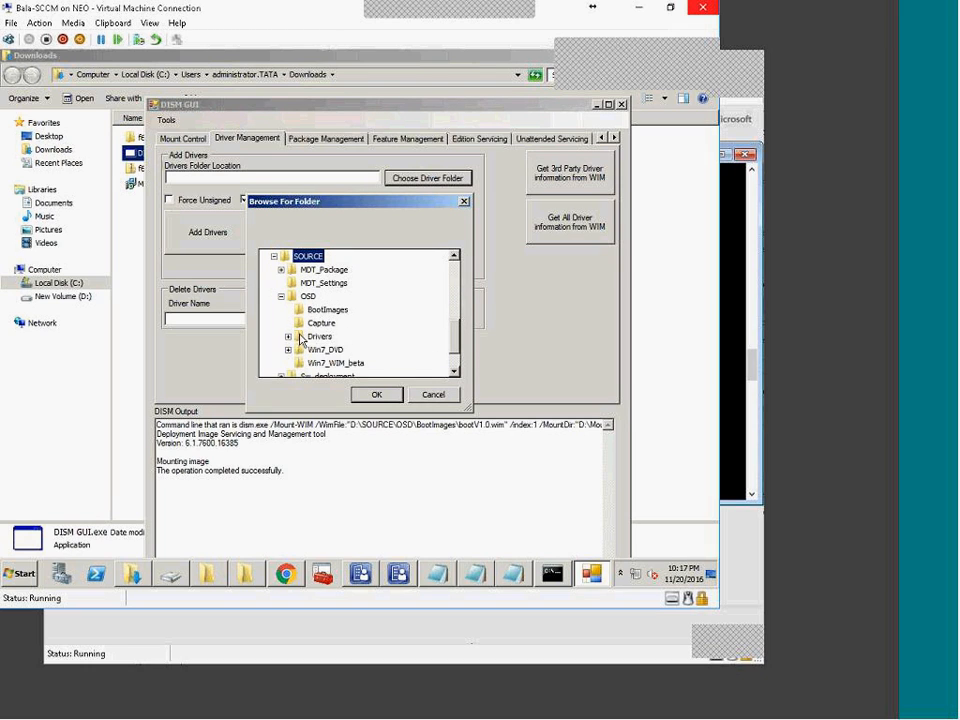
left_click(288, 336)
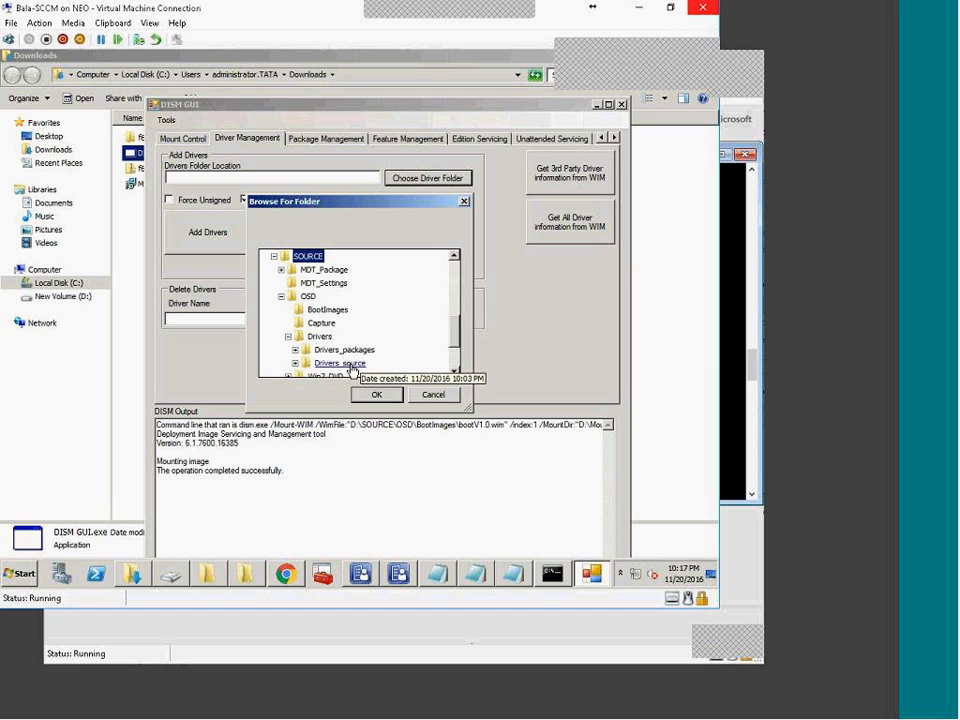
left_click(340, 364)
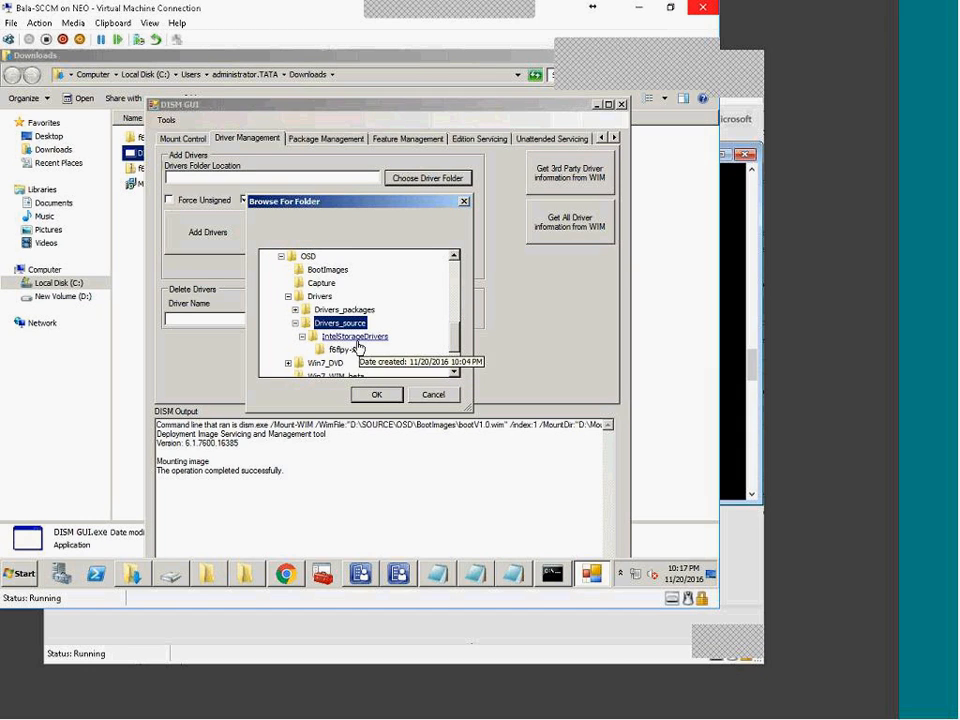
left_click(348, 349)
left_click(377, 400)
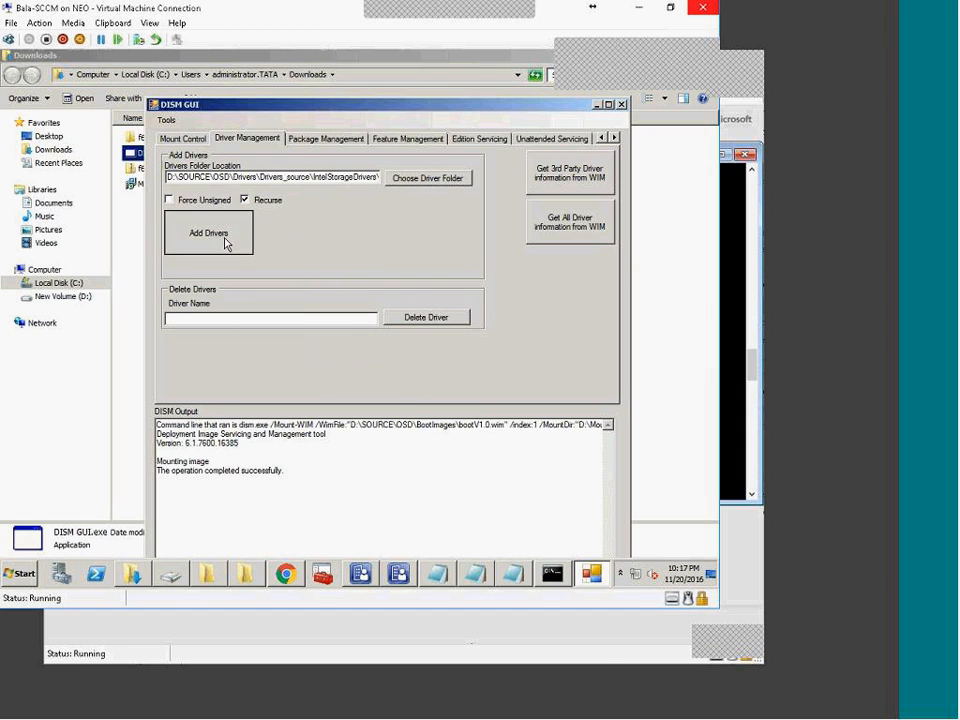
left_click(225, 242)
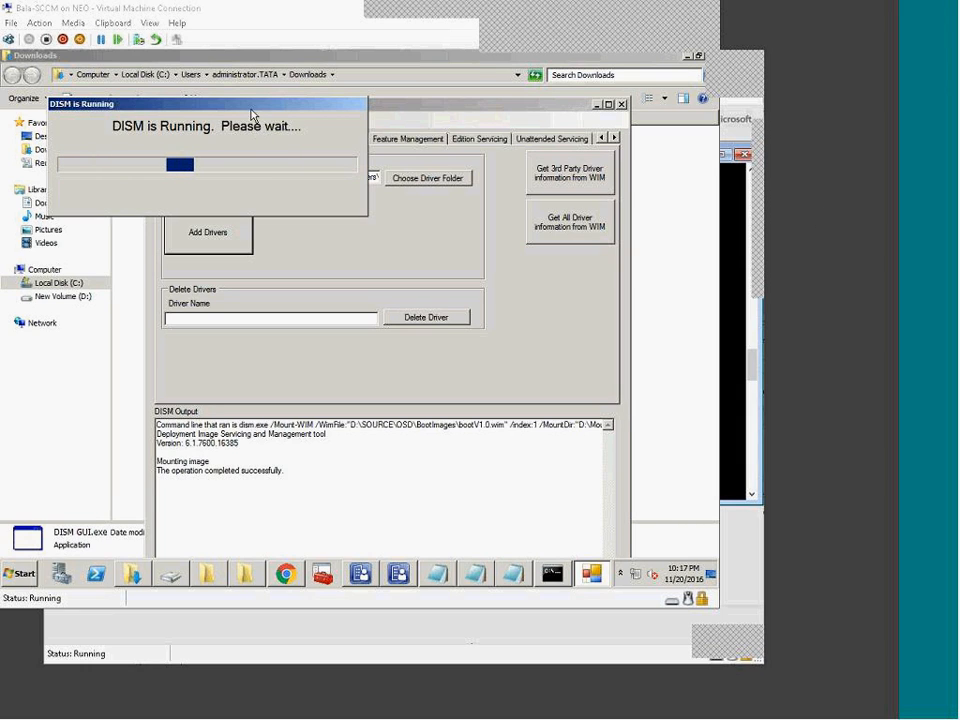
Step: Move the driver progress box aside and check the prompt and console while injection runs
left_click_drag(214, 108, 482, 343)
left_click(552, 573)
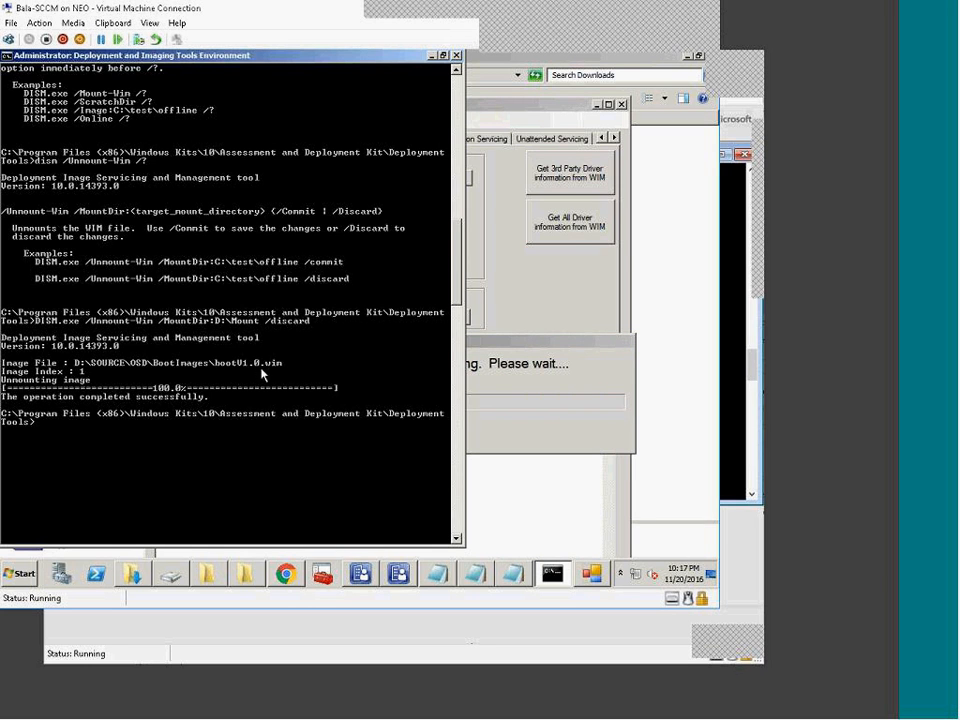
left_click(552, 573)
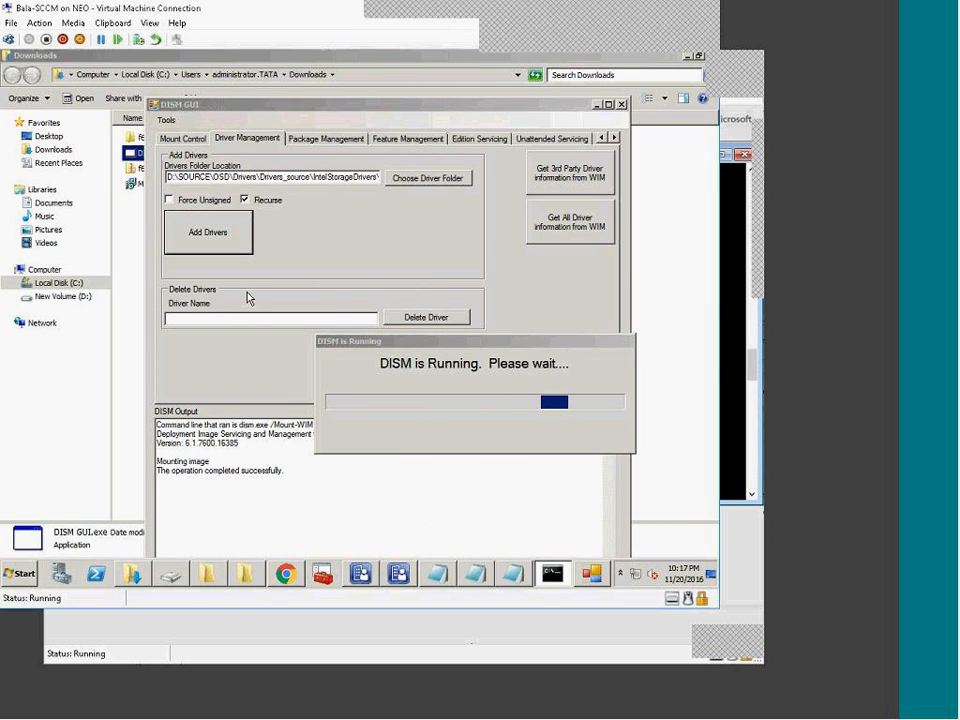
left_click_drag(461, 345, 363, 259)
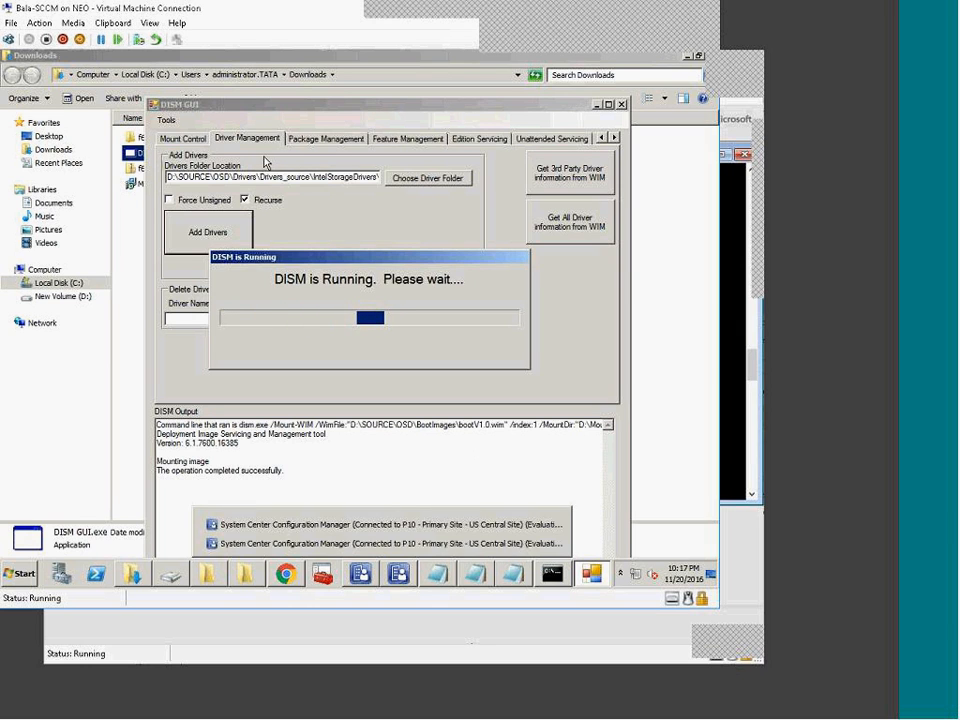
left_click(311, 146)
left_click(364, 576)
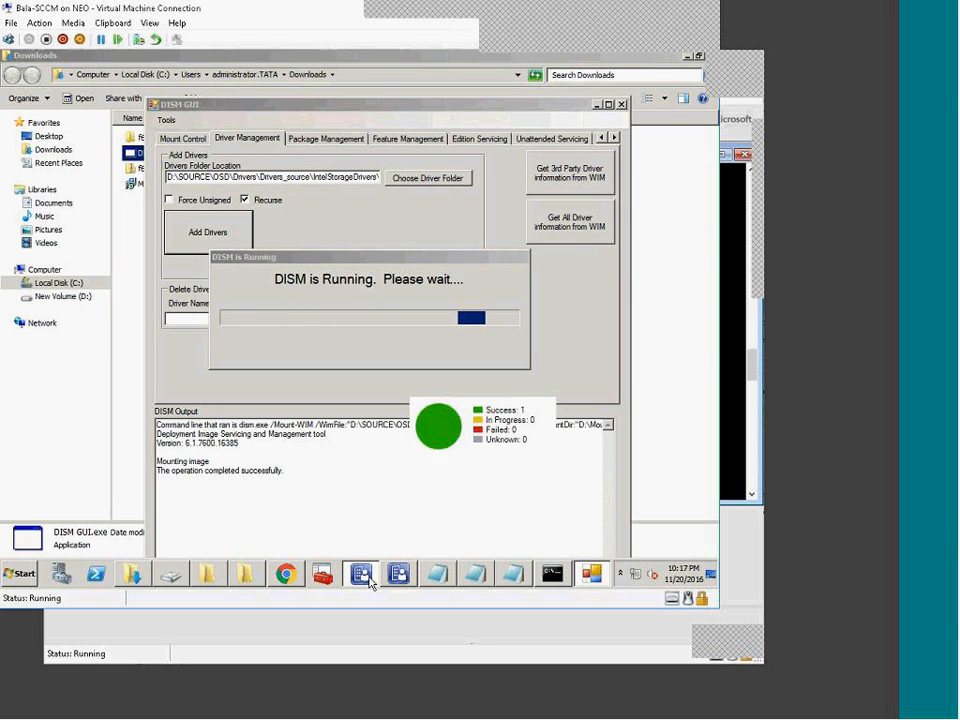
left_click(364, 576)
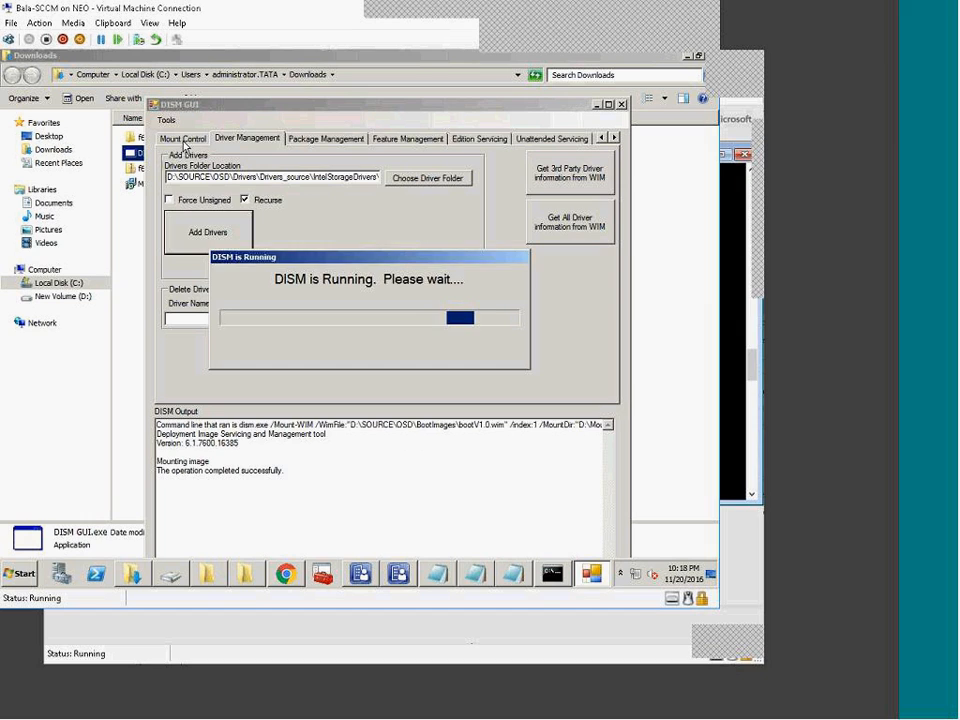
left_click(230, 143)
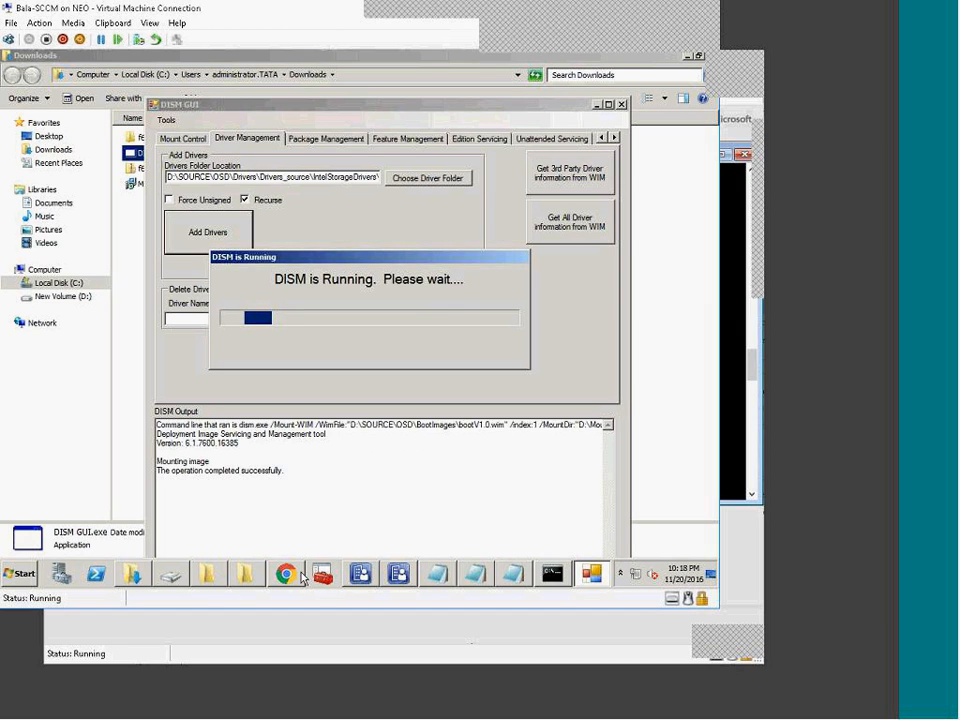
Step: Check the BootImages and Intel driver folders, then run DISM GUI.exe again from Downloads
left_click(210, 577)
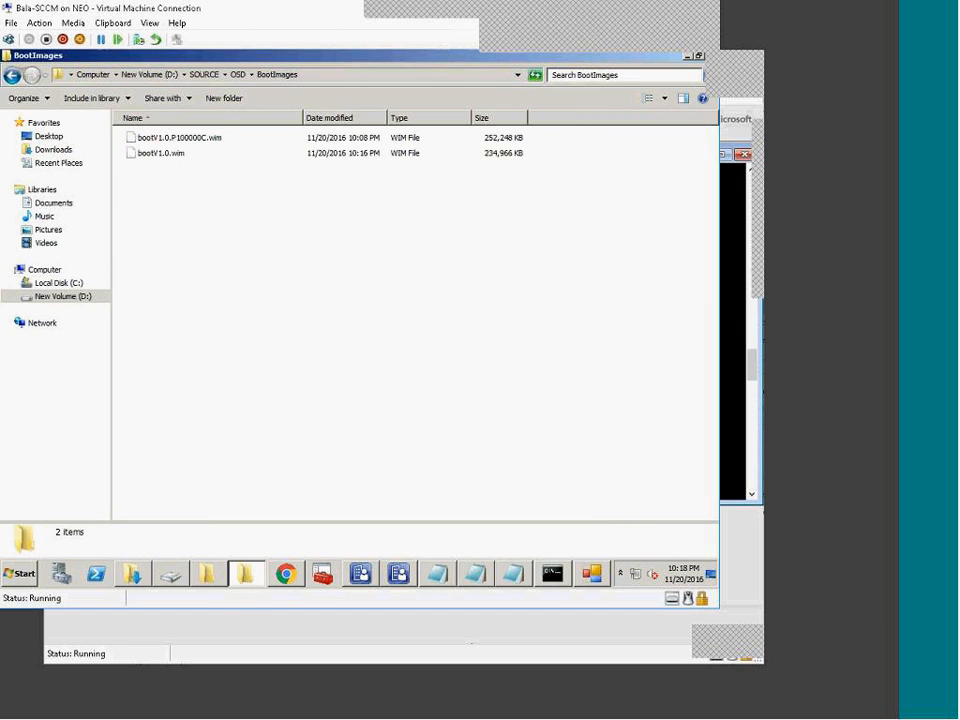
left_click(210, 575)
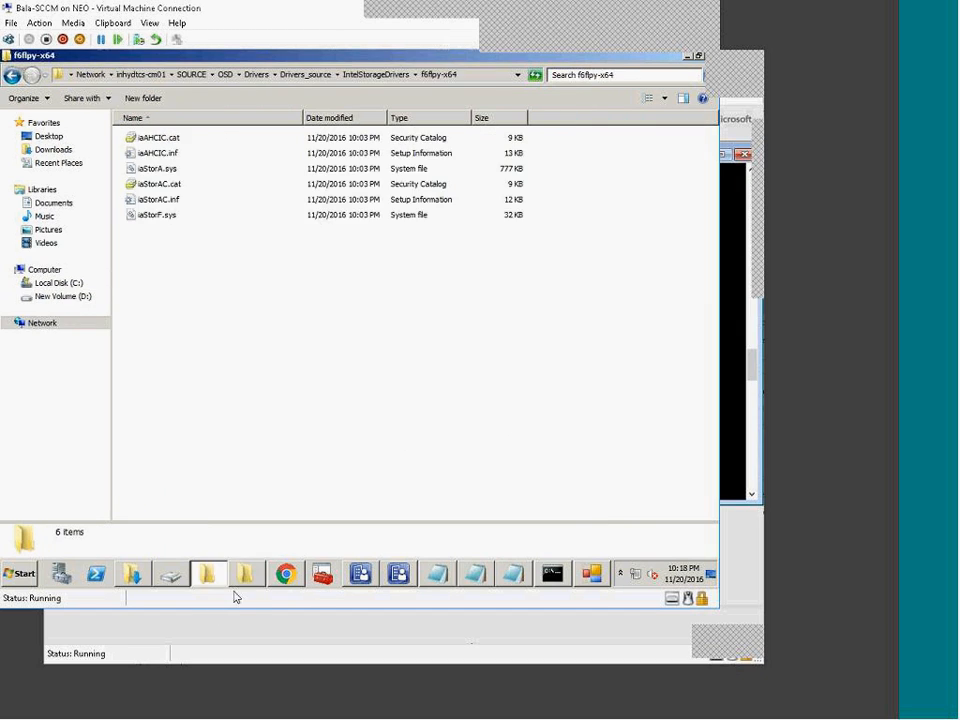
left_click(167, 576)
left_click(132, 574)
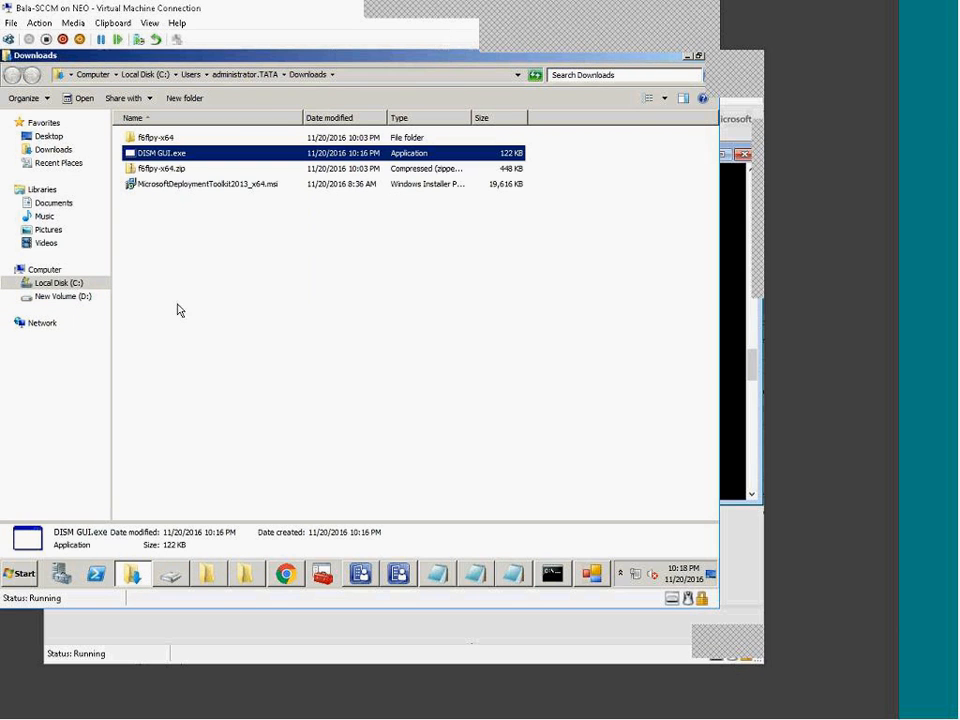
right_click(136, 153)
left_click(180, 171)
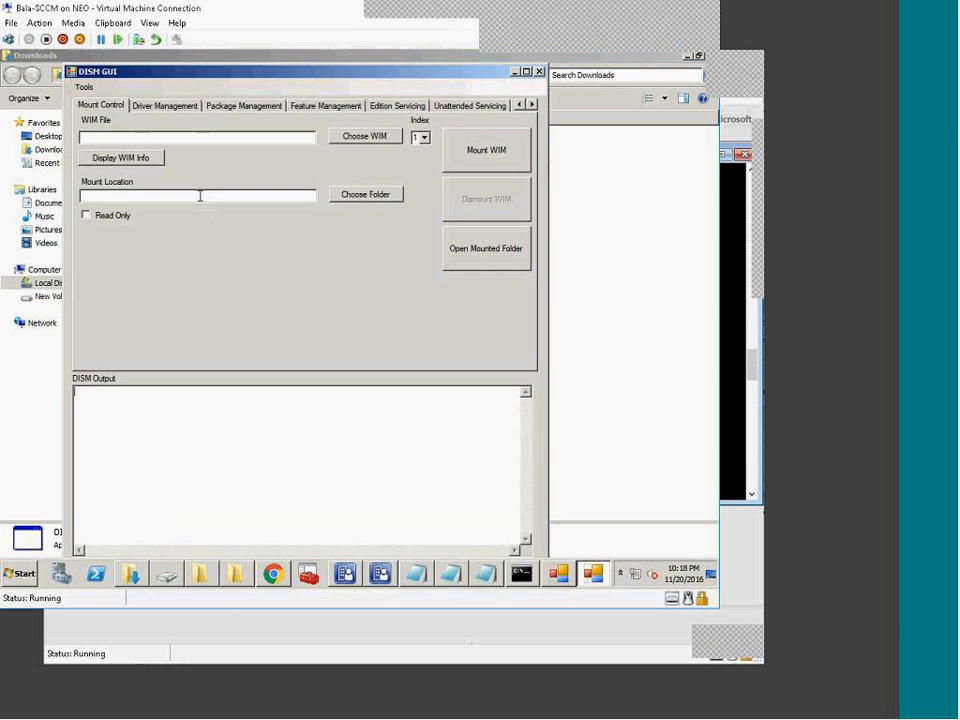
Step: Browse the Driver Management, Package Management, Feature Management and Edition Servicing pages in turn
left_click(166, 108)
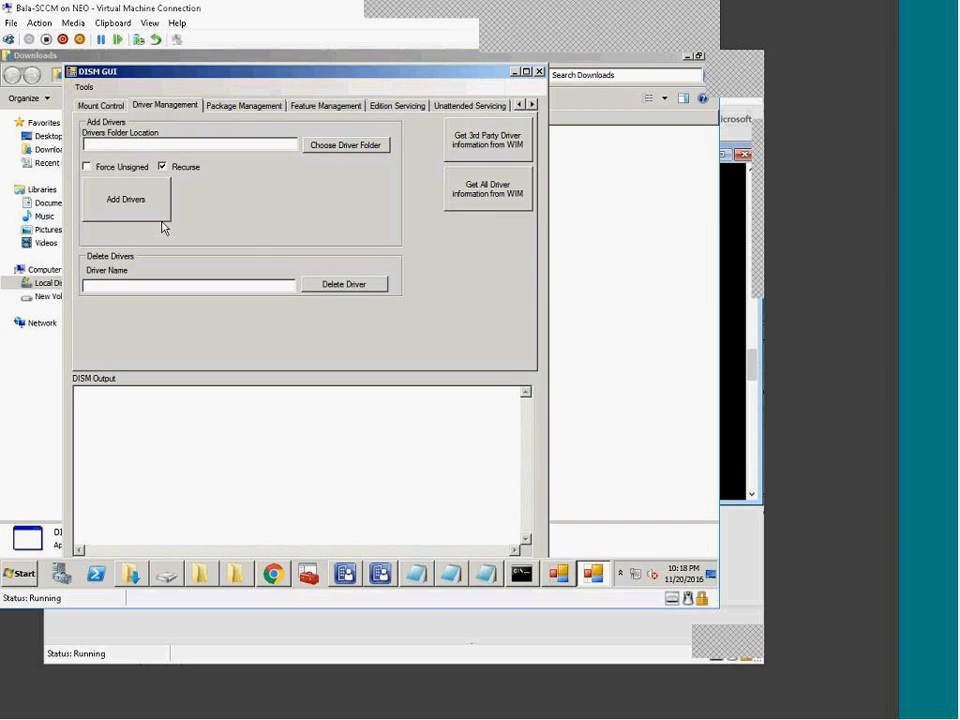
left_click(245, 108)
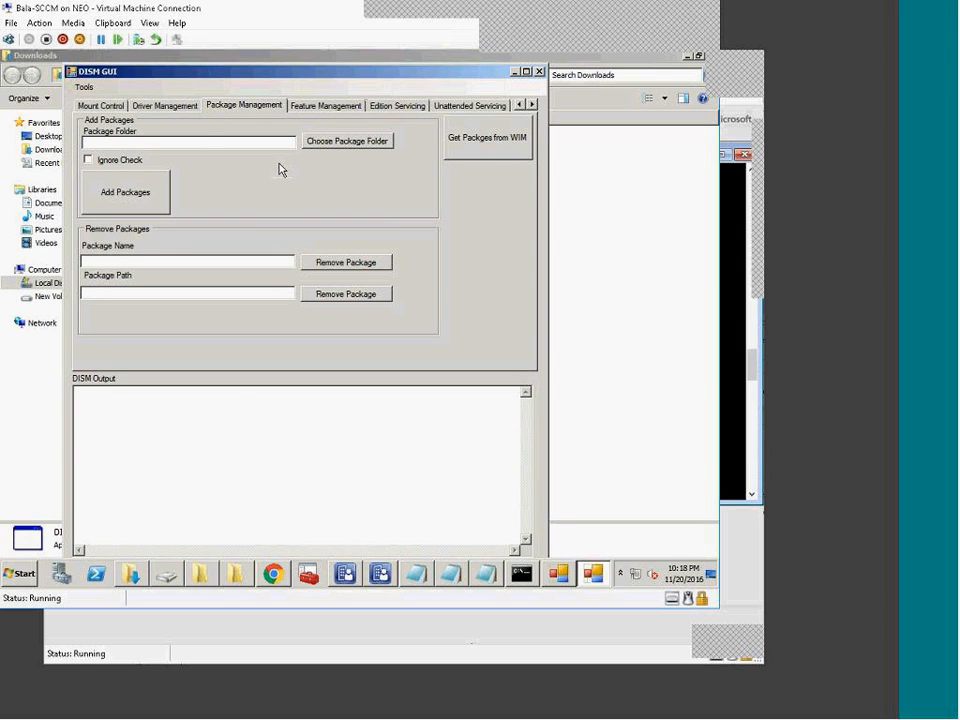
left_click(182, 106)
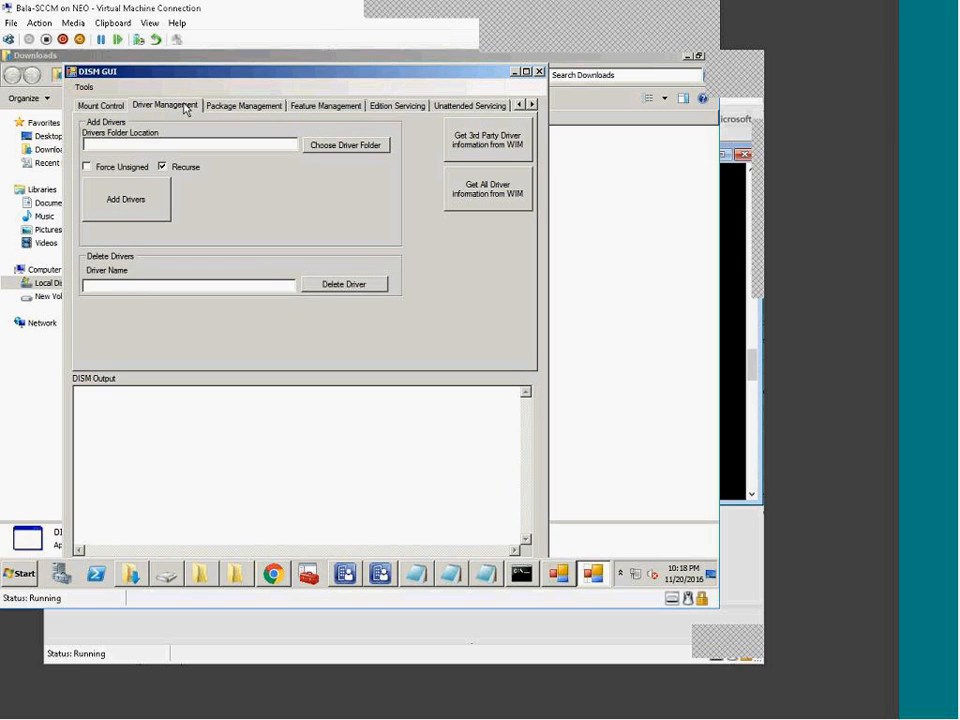
left_click(244, 106)
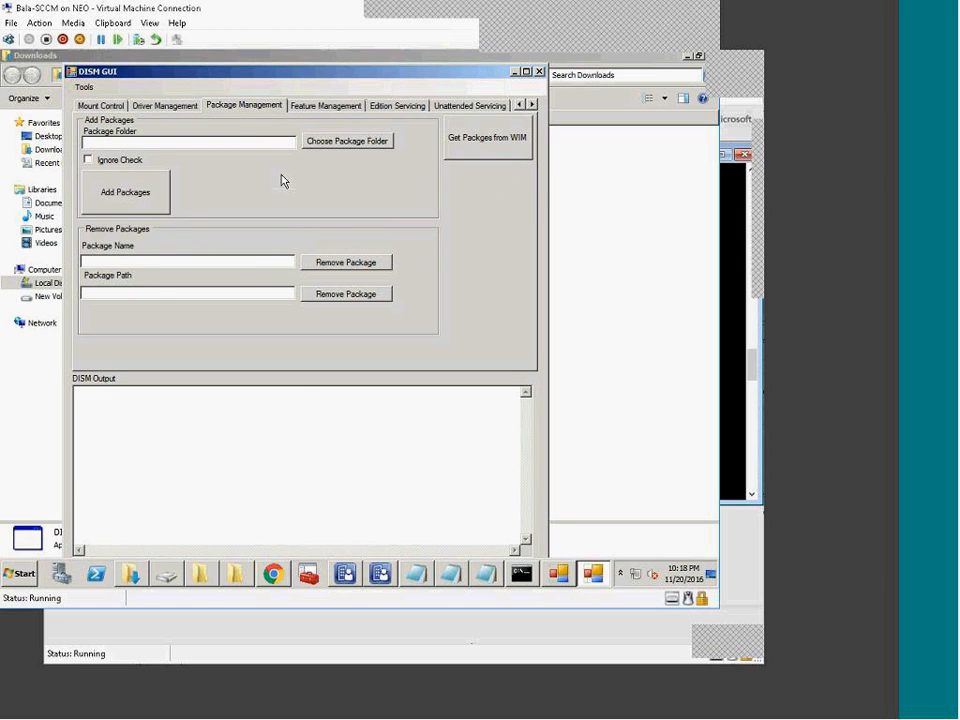
left_click(324, 106)
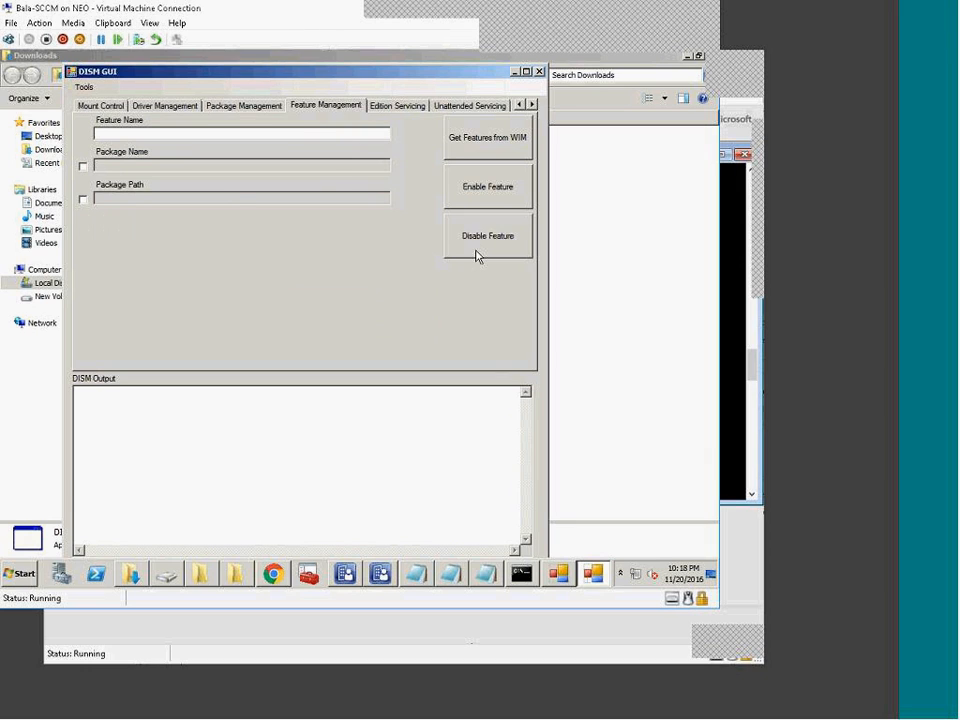
left_click(404, 107)
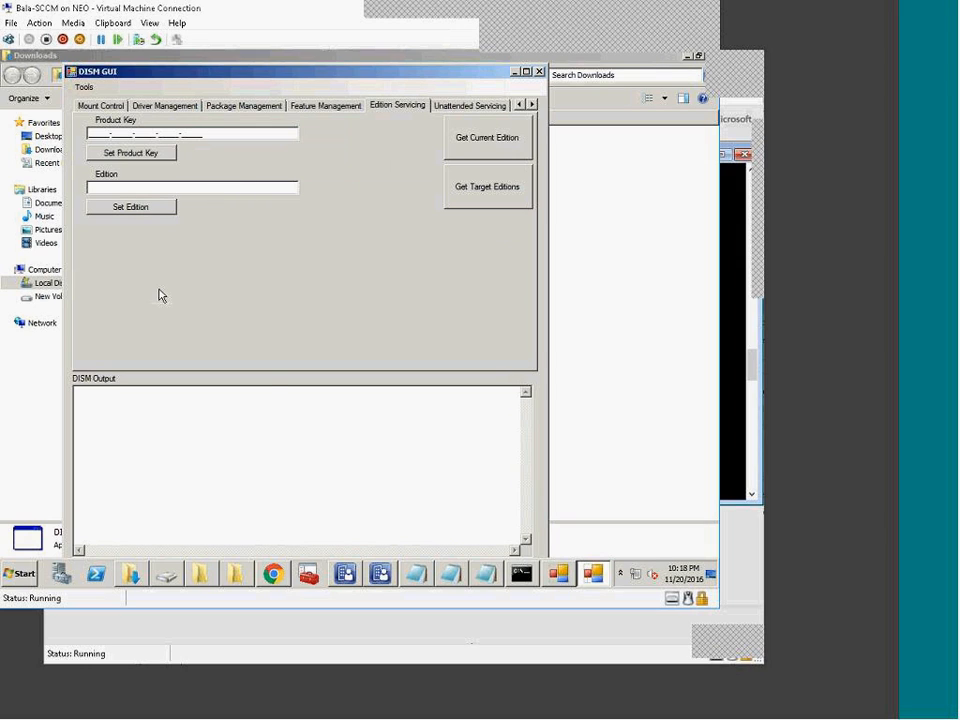
Step: View Unattended Servicing, Application Servicing, Capture Image (Fast compression kept) and Apply Image pages
left_click(468, 106)
left_click(532, 105)
left_click(532, 105)
left_click(532, 105)
left_click(358, 106)
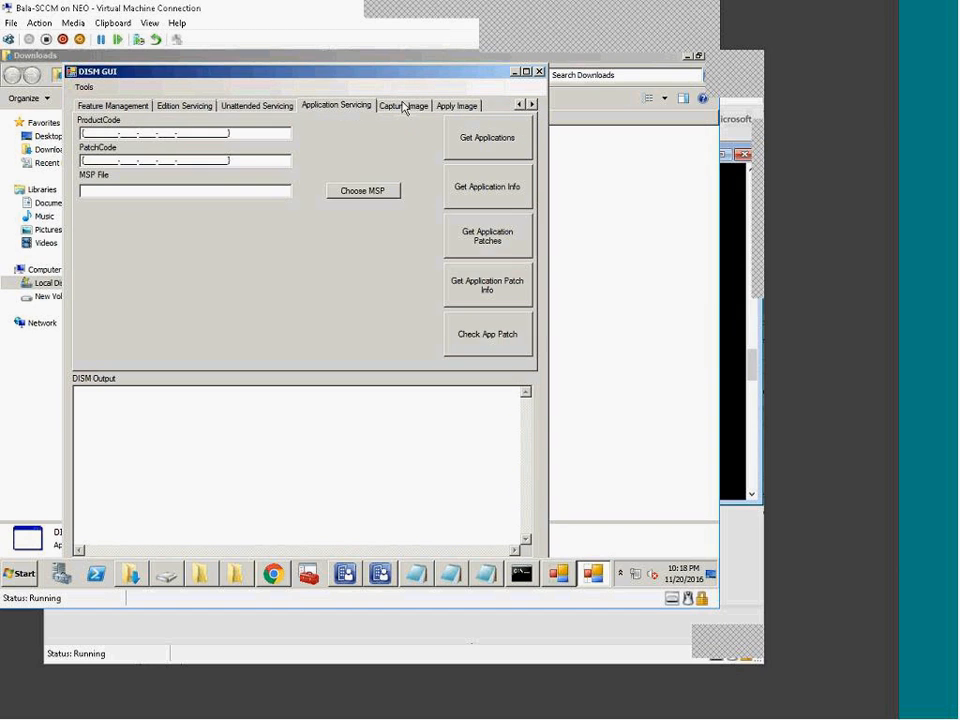
left_click(402, 106)
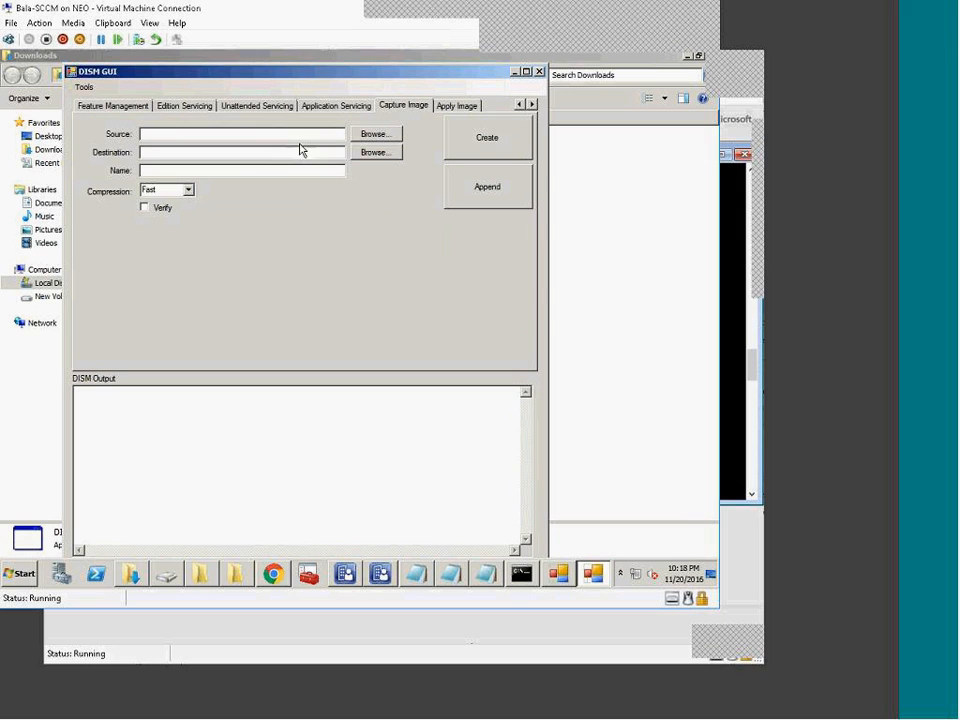
left_click(187, 191)
left_click(413, 152)
left_click(456, 106)
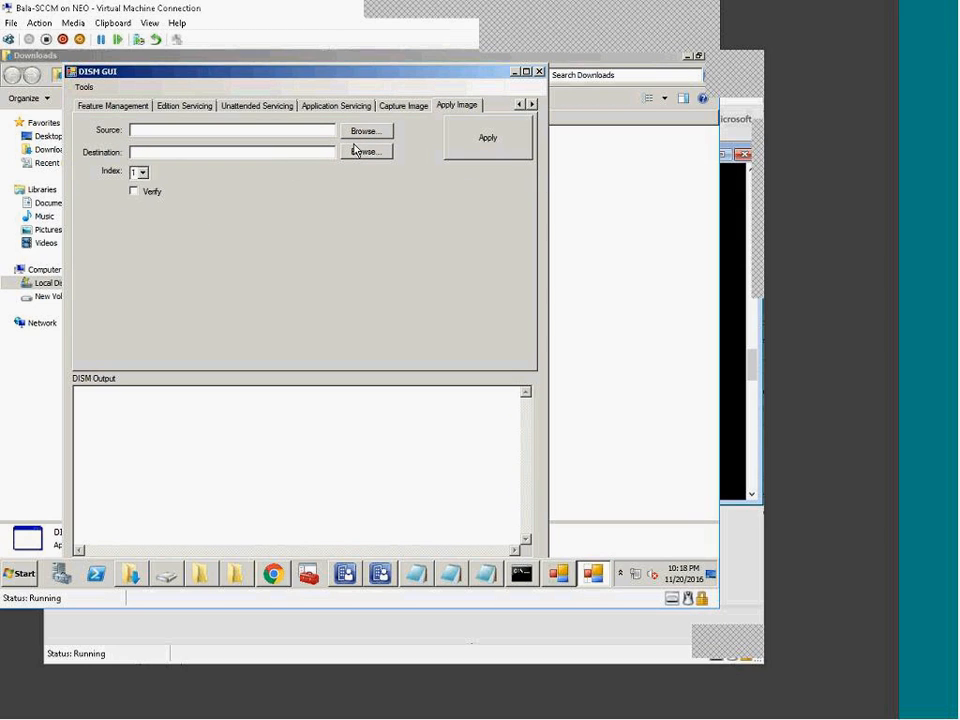
Step: Return to the Mount Control page and open the Tools list
left_click(105, 105)
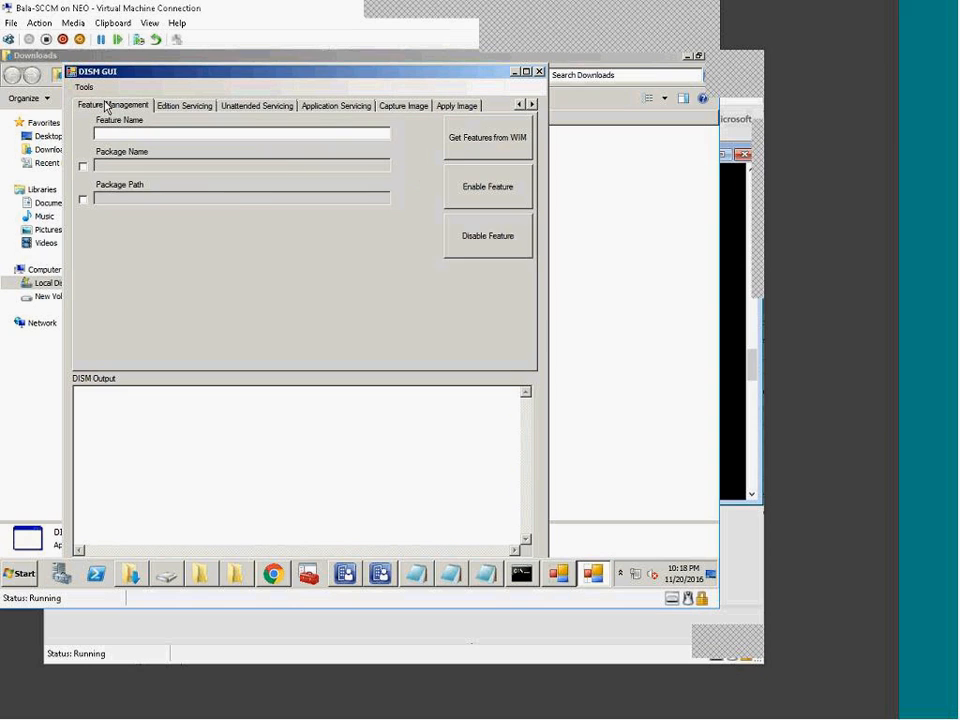
left_click(519, 105)
left_click(519, 105)
left_click(519, 105)
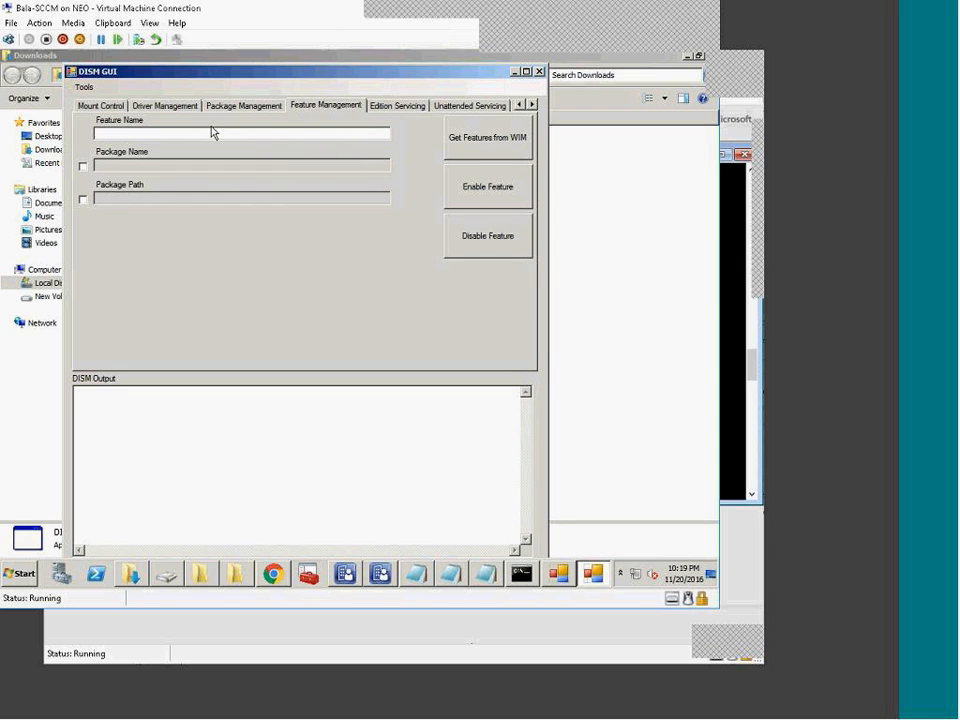
left_click(100, 105)
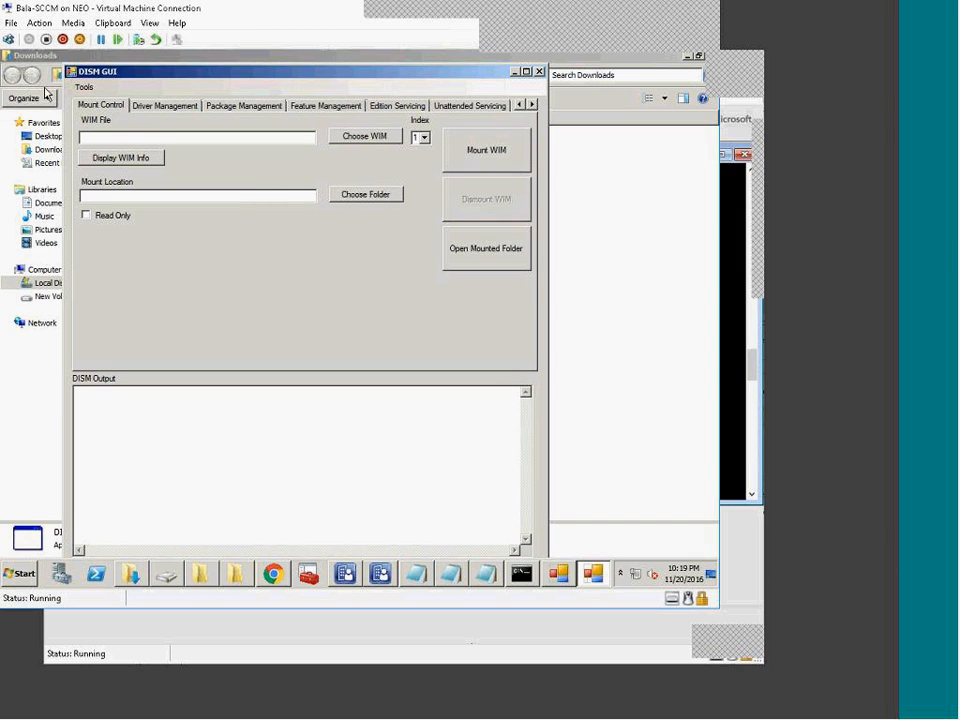
left_click(84, 87)
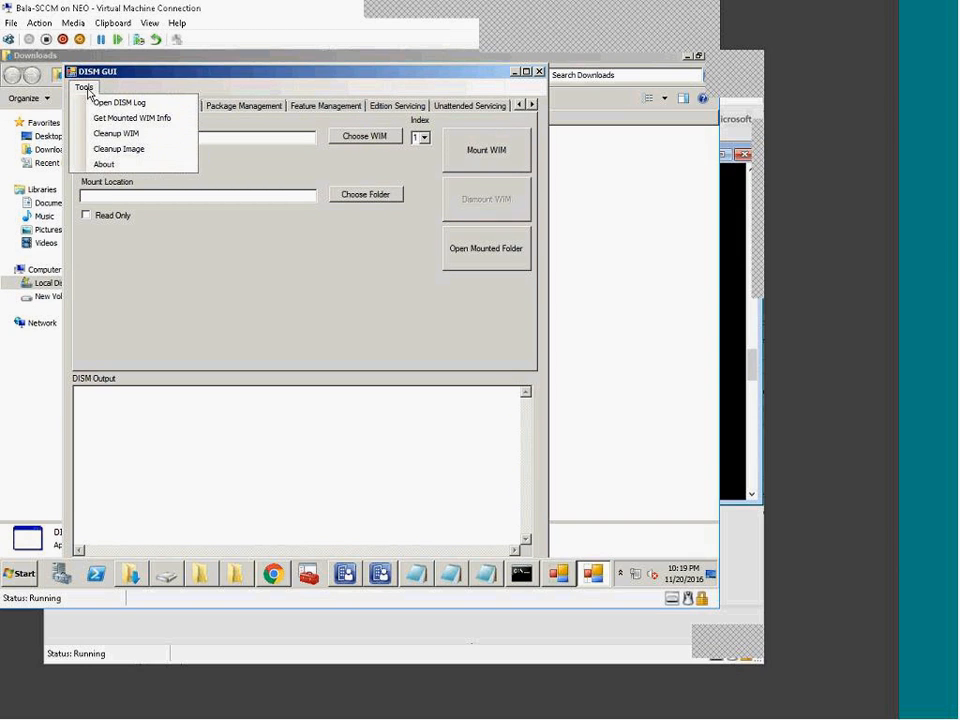
Step: Confirm DISM GUI version 4.0.0.0, then highlight the 0xc0000135 driver-add error in the first window
left_click(120, 164)
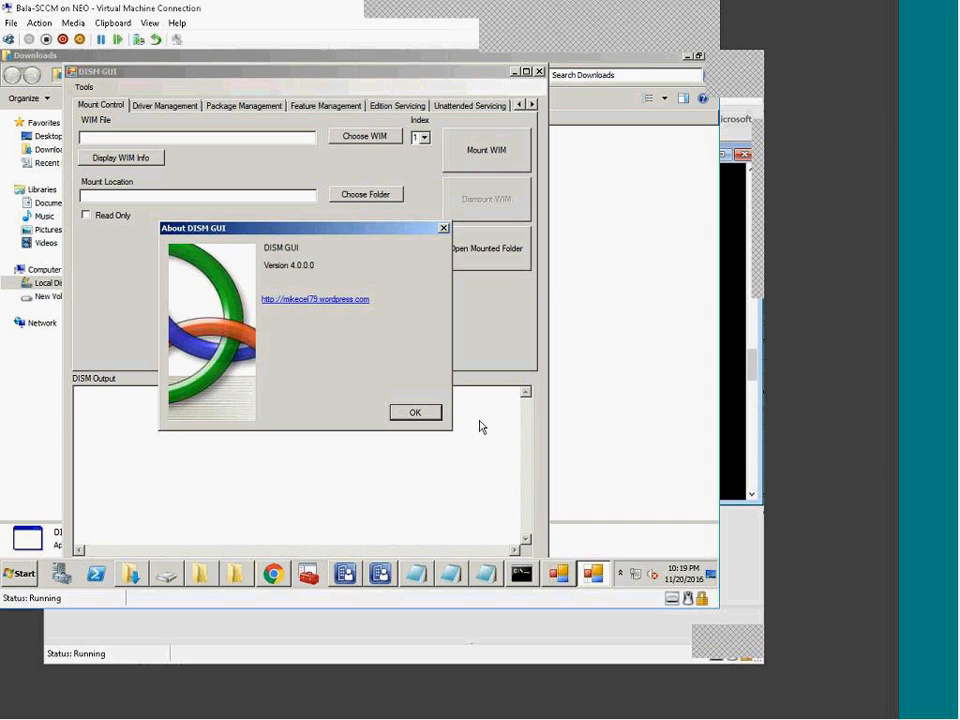
left_click(422, 413)
left_click(84, 87)
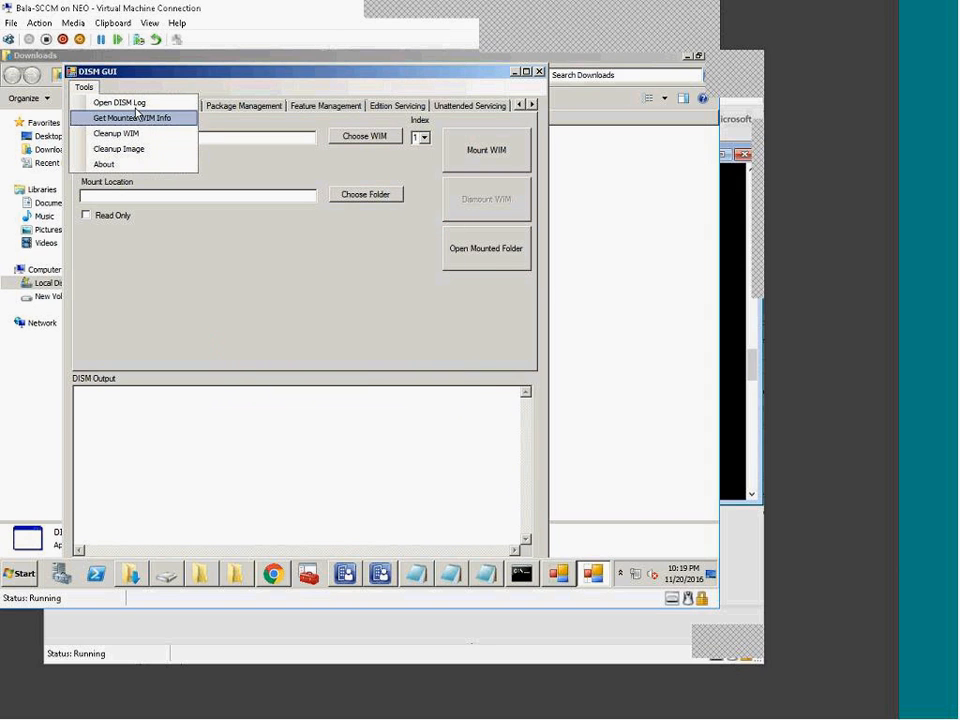
left_click(525, 576)
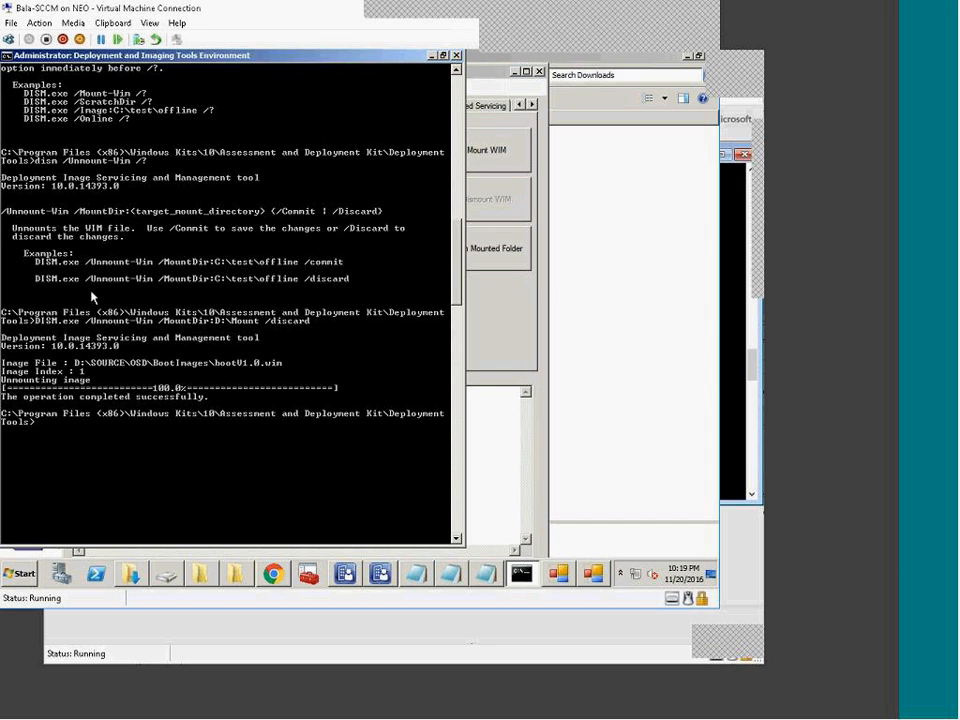
left_click(514, 581)
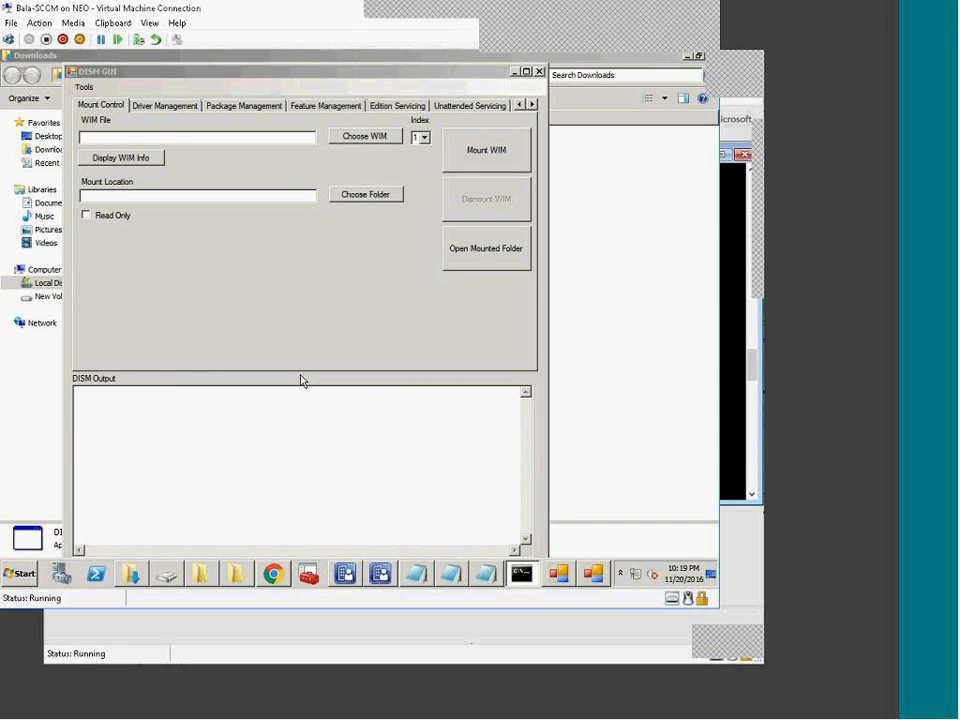
left_click(571, 579)
left_click_drag(197, 489, 435, 500)
Step: Copy the dism.log path from the error output and open that log through the Run box
left_click(393, 530)
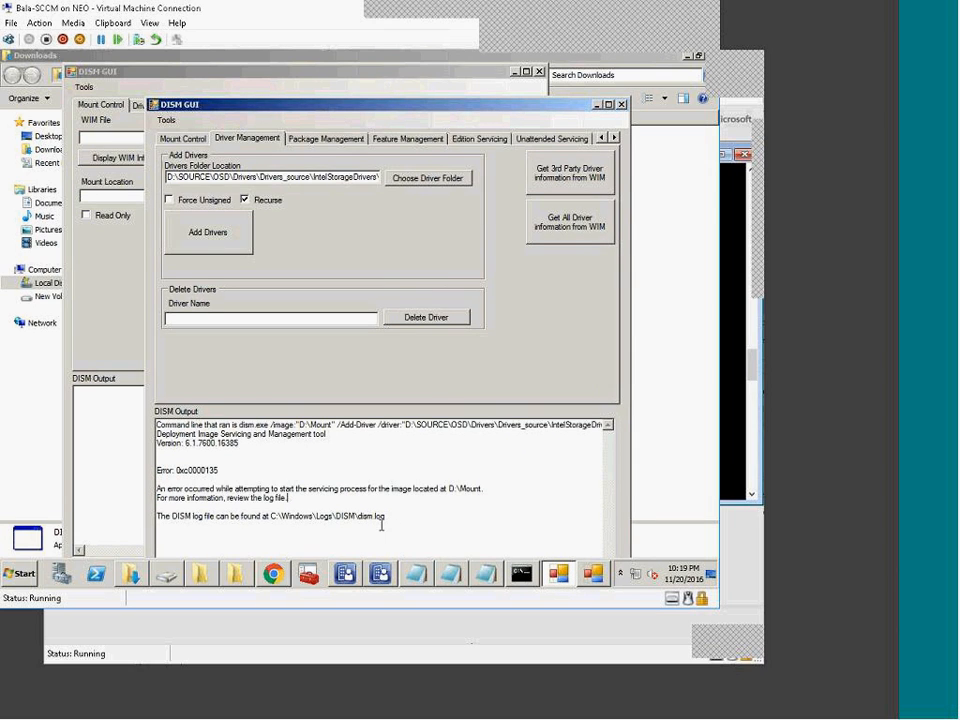
left_click_drag(385, 516, 273, 517)
key("ctrl+c")
left_click(12, 570)
left_click(246, 497)
key("ctrl+v")
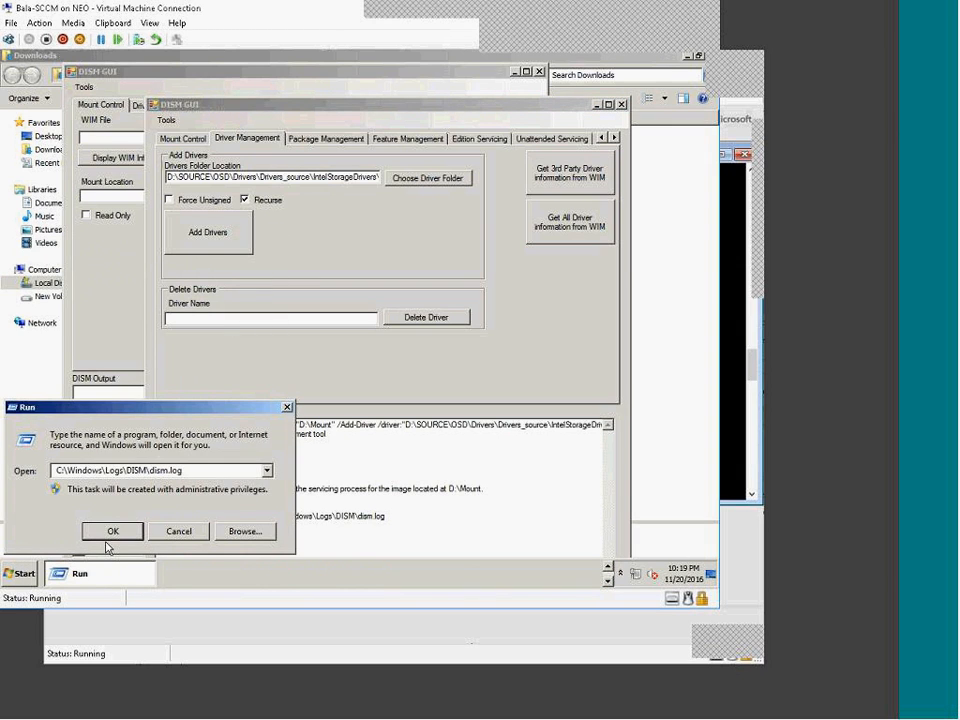
left_click(108, 536)
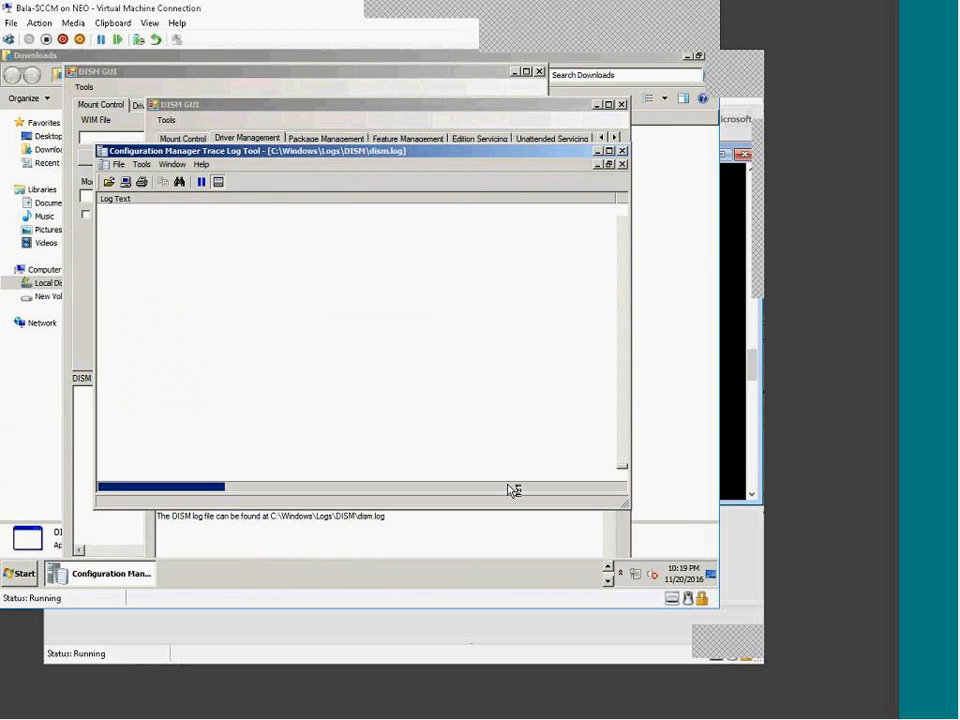
Step: Inspect dism.log's 'Could not load the image session' and 'Unable to start the servicing process' errors
left_click(610, 574)
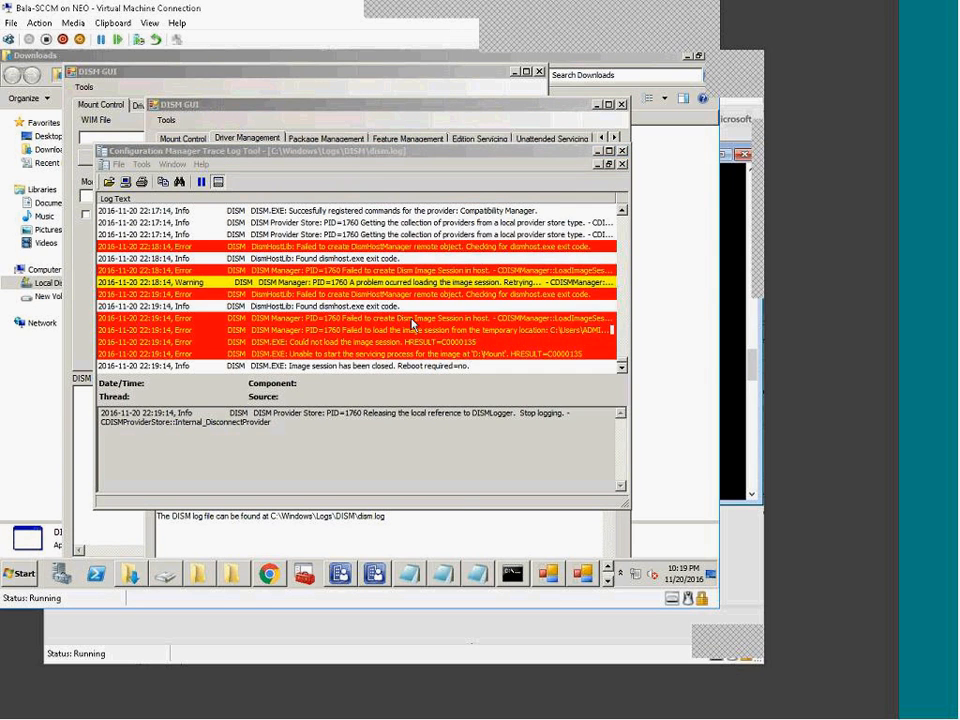
left_click(412, 329)
left_click(422, 353)
left_click(417, 341)
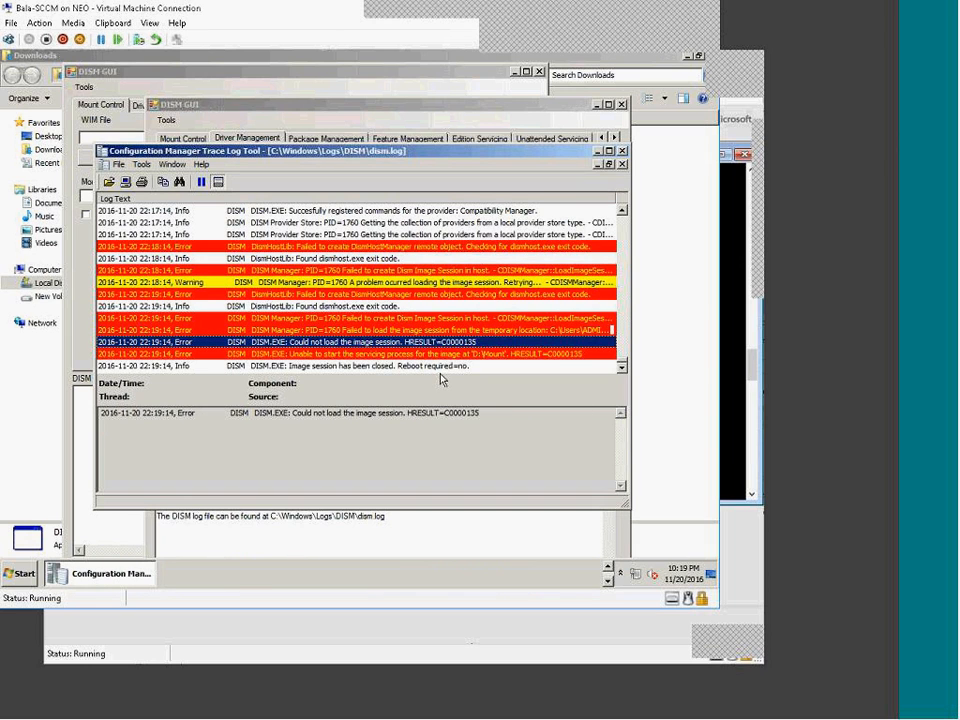
left_click(443, 355)
scroll(450, 365, "up", 2)
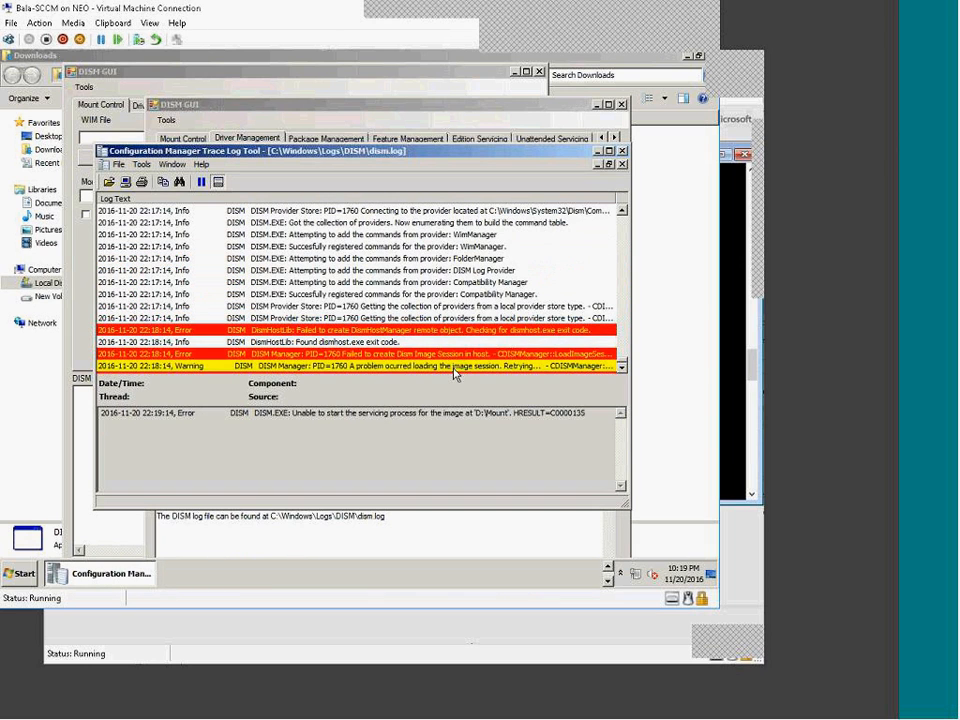
scroll(463, 374, "up", 6)
scroll(475, 379, "down", 11)
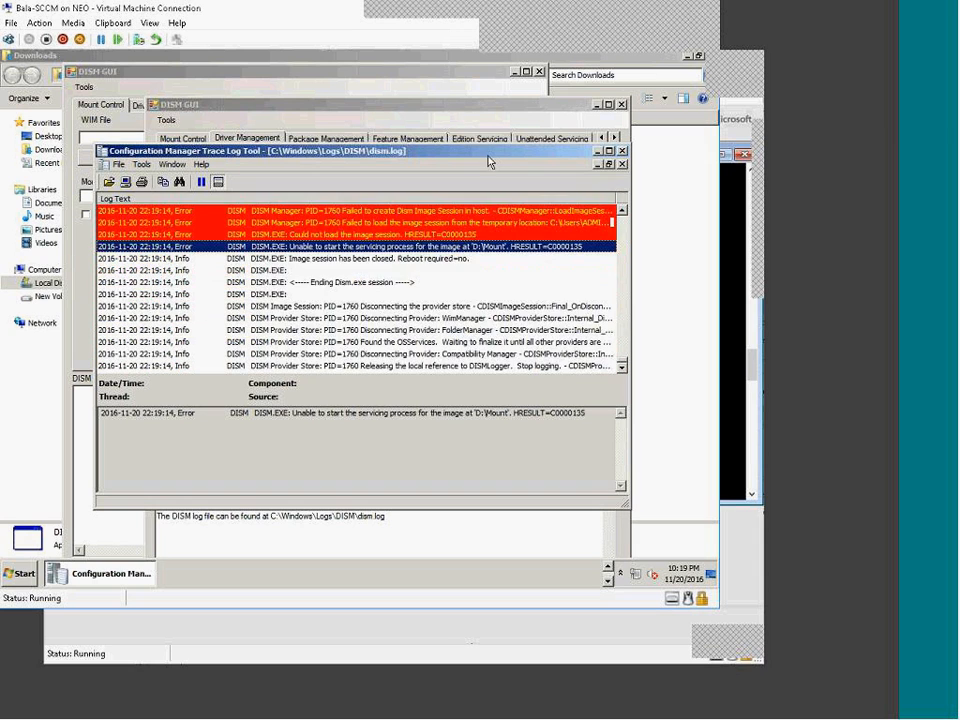
Step: Maximize the Trace Log Tool window and enlarge the taskbar to two rows
double_click(487, 154)
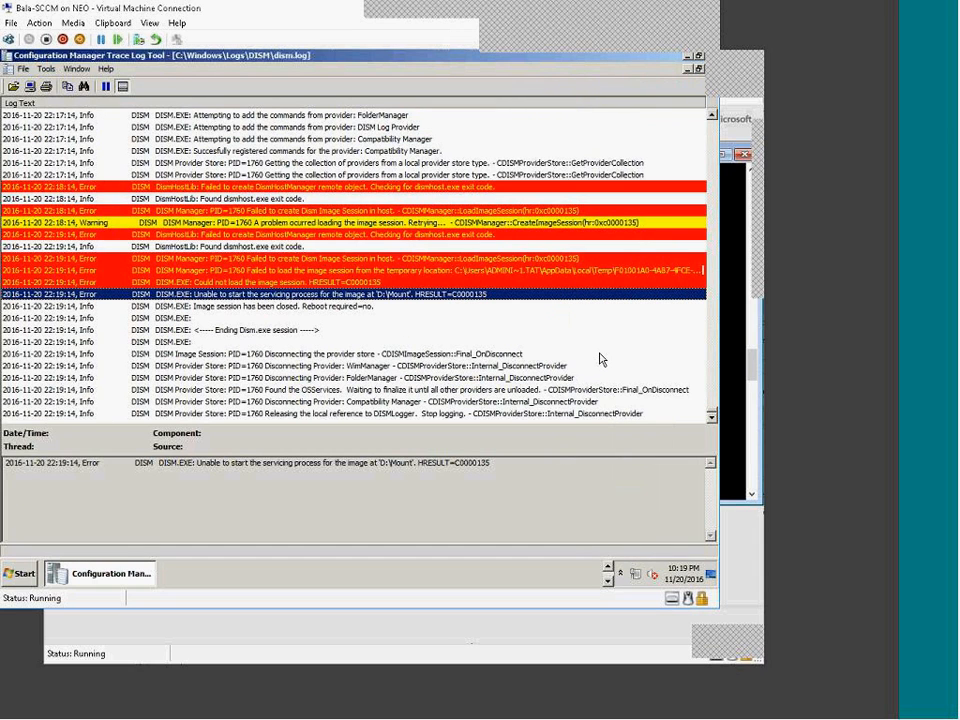
right_click(318, 578)
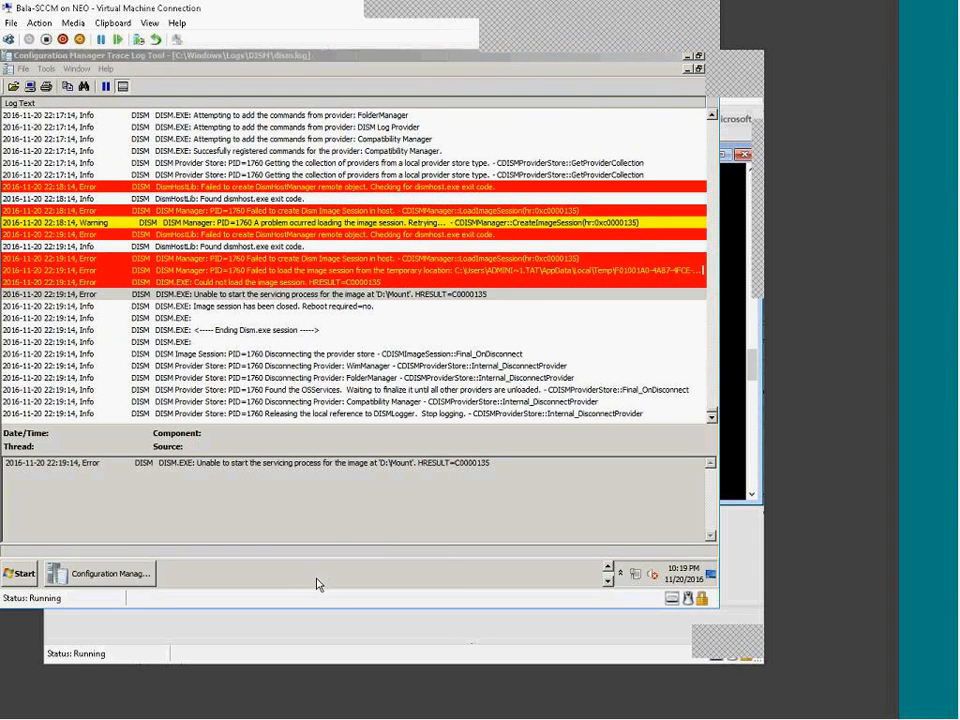
left_click(484, 576)
left_click_drag(484, 561, 487, 529)
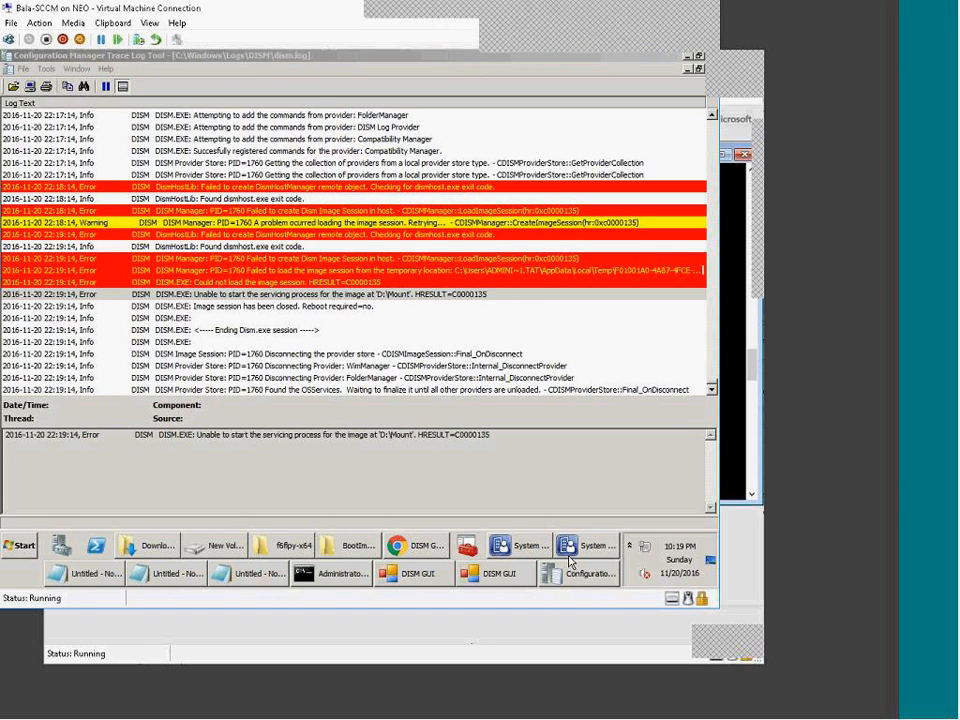
Step: From the second DISM GUI window, dismount bootV1.0.wim from D:\Mount and answer the commit prompt
left_click(524, 555)
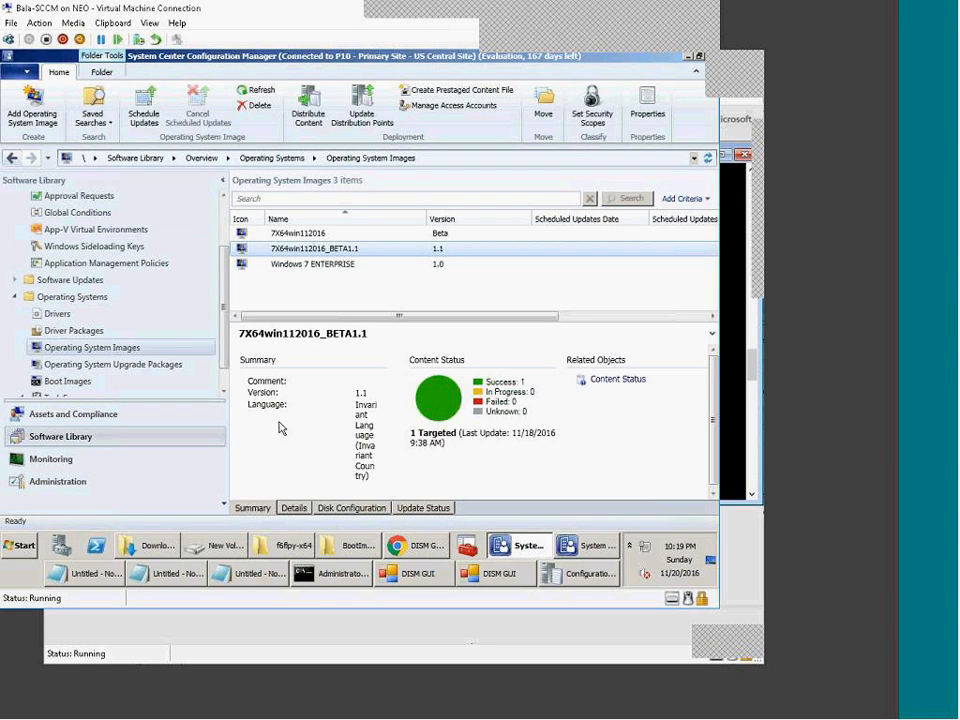
left_click(500, 573)
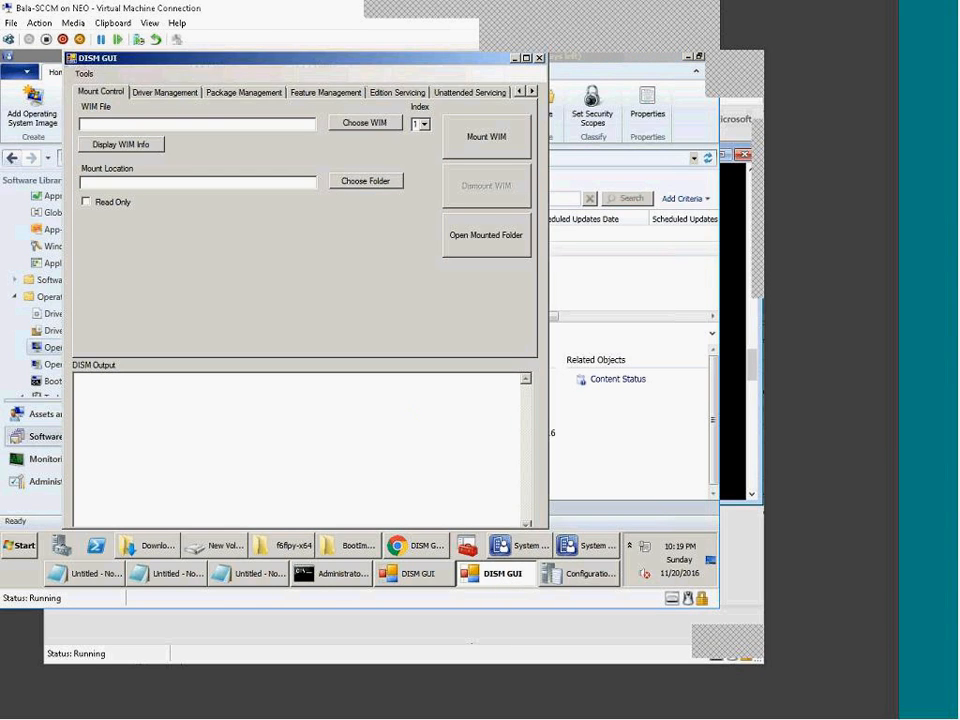
left_click(440, 578)
left_click(183, 91)
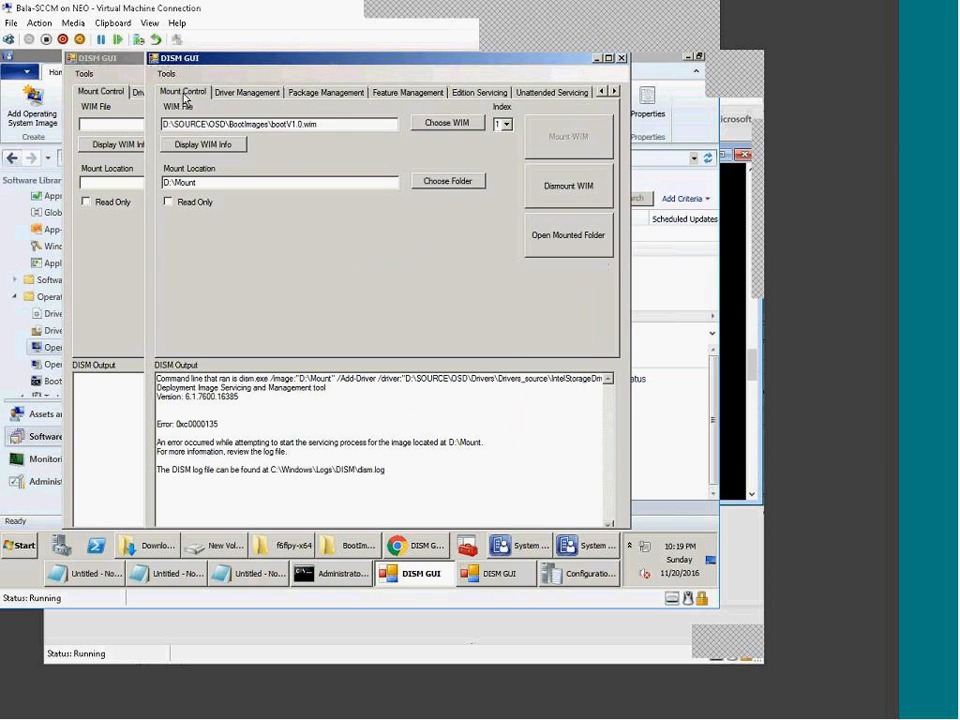
left_click(567, 199)
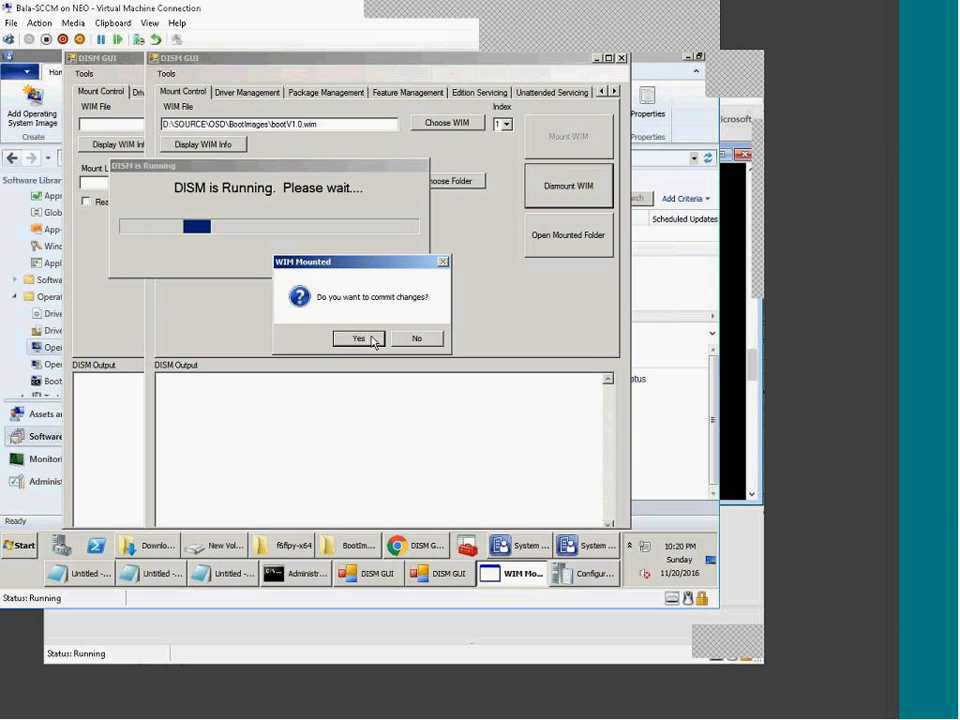
left_click(417, 338)
Step: Look through the BootImages, f6flpy-x64, Downloads and New Volume (D:) folders, then return to Boot Images
left_click(358, 553)
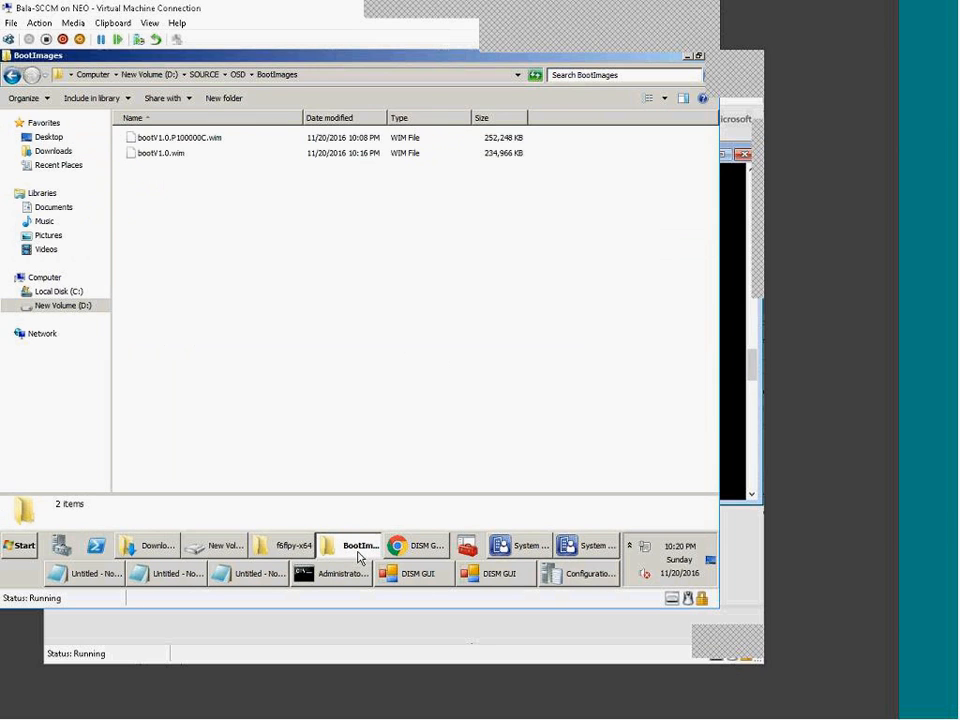
left_click(305, 550)
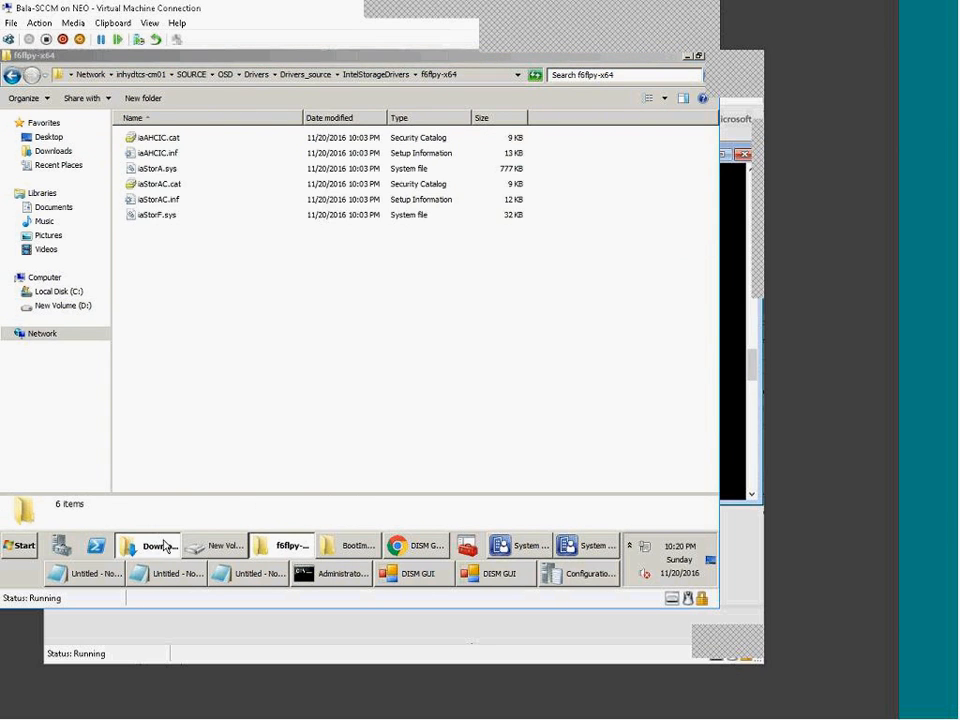
left_click(163, 546)
left_click(215, 546)
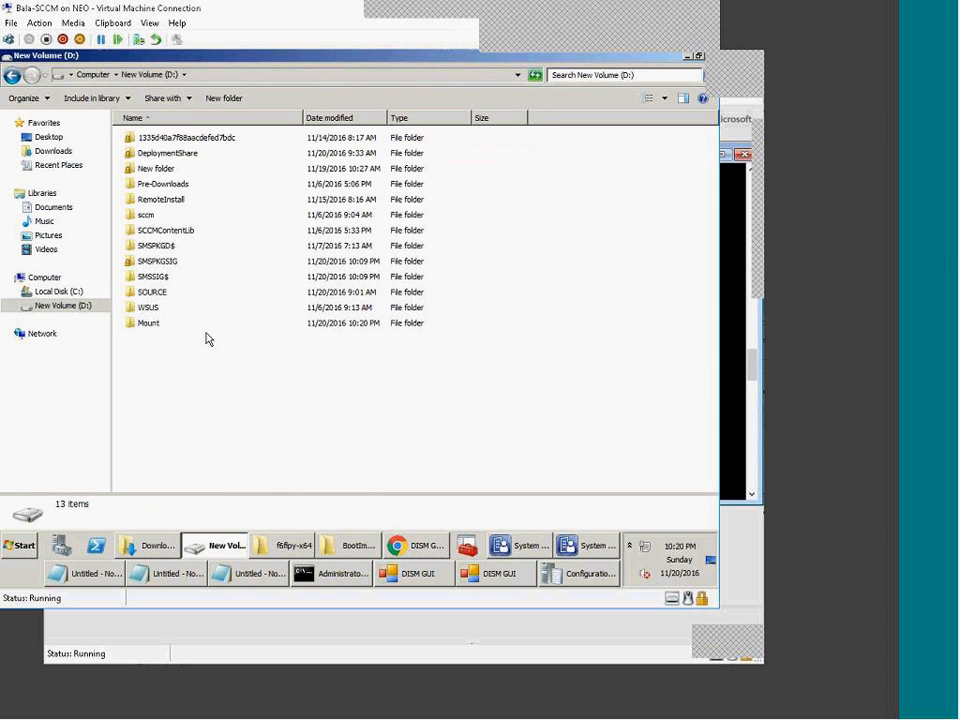
left_click(238, 546)
left_click(305, 548)
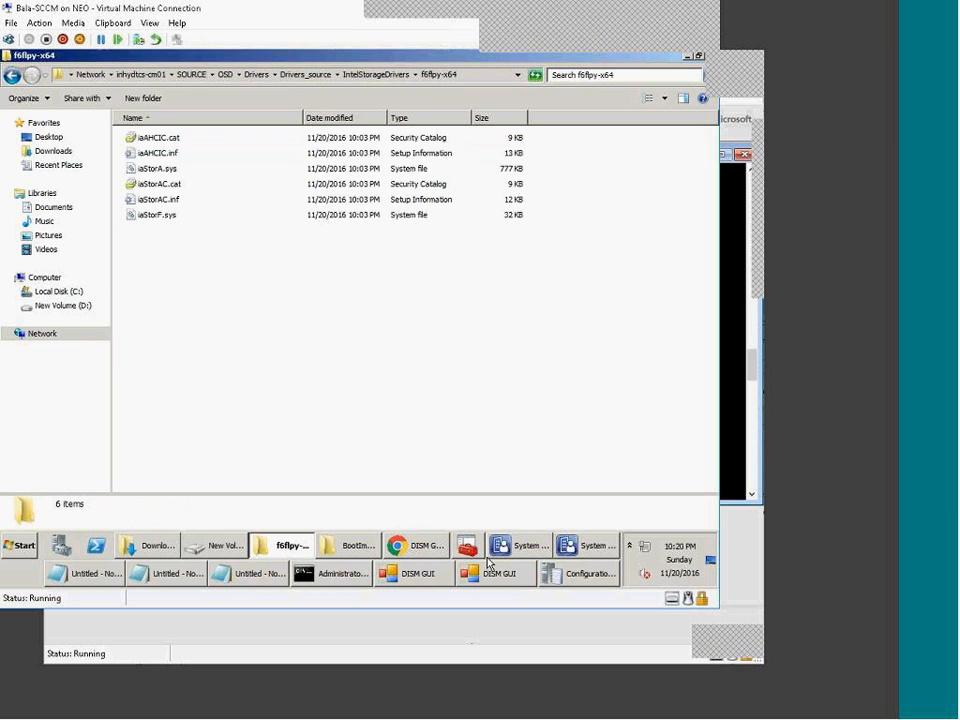
left_click(569, 550)
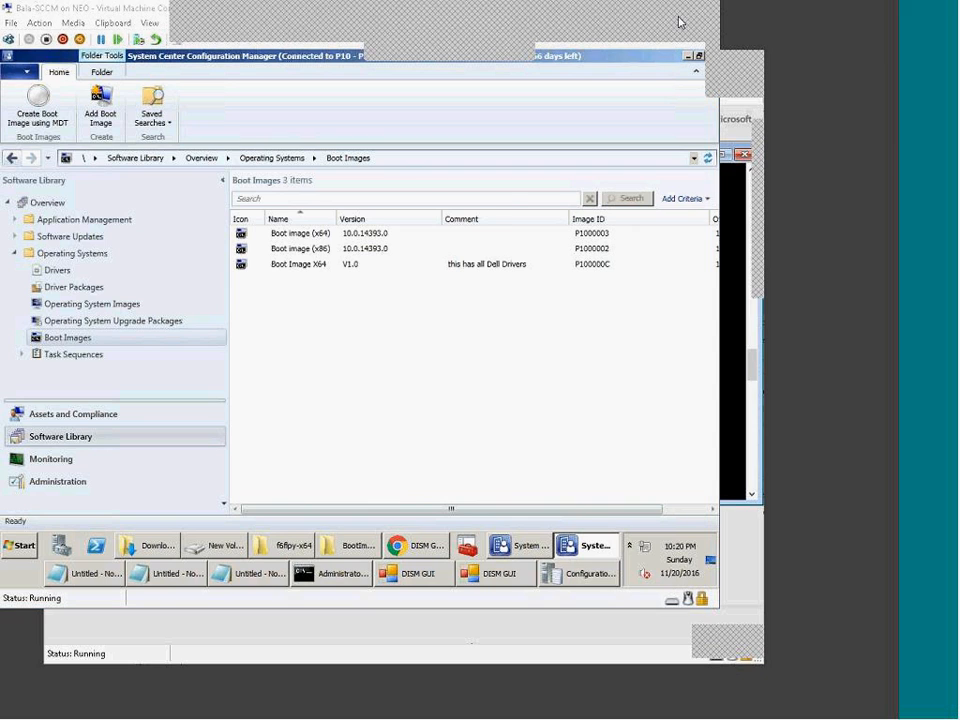
Step: Go to Software Library > Operating Systems > Task Sequences > OSD, listing its five task sequences
left_click_drag(370, 183, 478, 256)
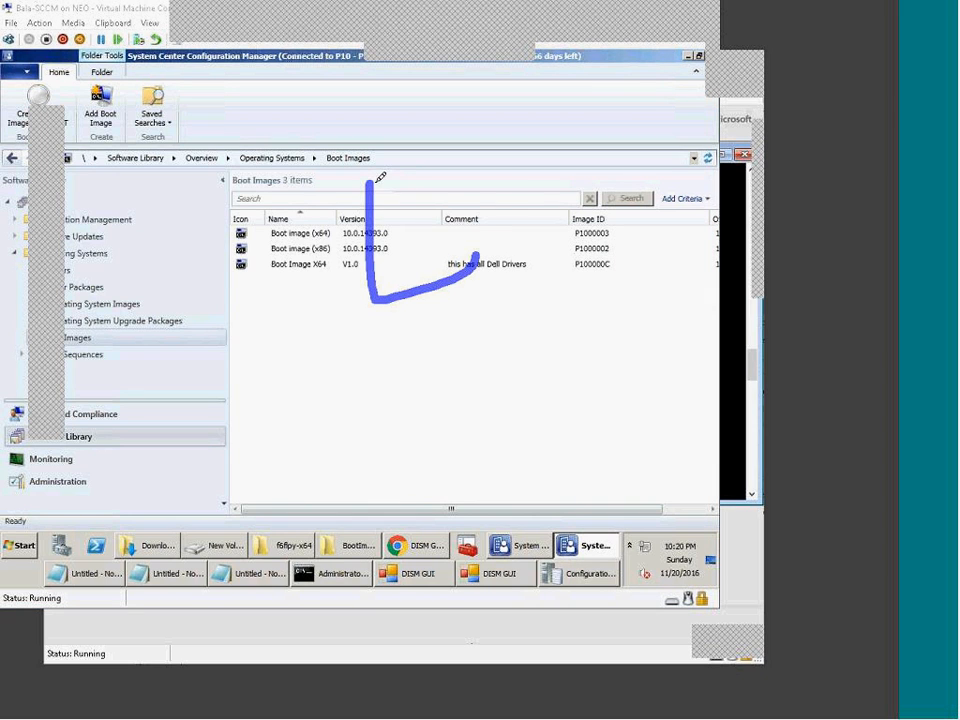
left_click_drag(376, 182, 478, 252)
mouse_move(430, 292)
left_mouse_down()
mouse_move(433, 366)
mouse_move(482, 352)
left_mouse_up()
mouse_move(510, 188)
left_mouse_down()
mouse_move(523, 207)
mouse_move(597, 136)
mouse_move(603, 196)
left_mouse_up()
left_click_drag(619, 137, 629, 183)
left_click_drag(583, 170, 644, 188)
left_click_drag(635, 139, 652, 168)
left_click_drag(687, 121, 713, 156)
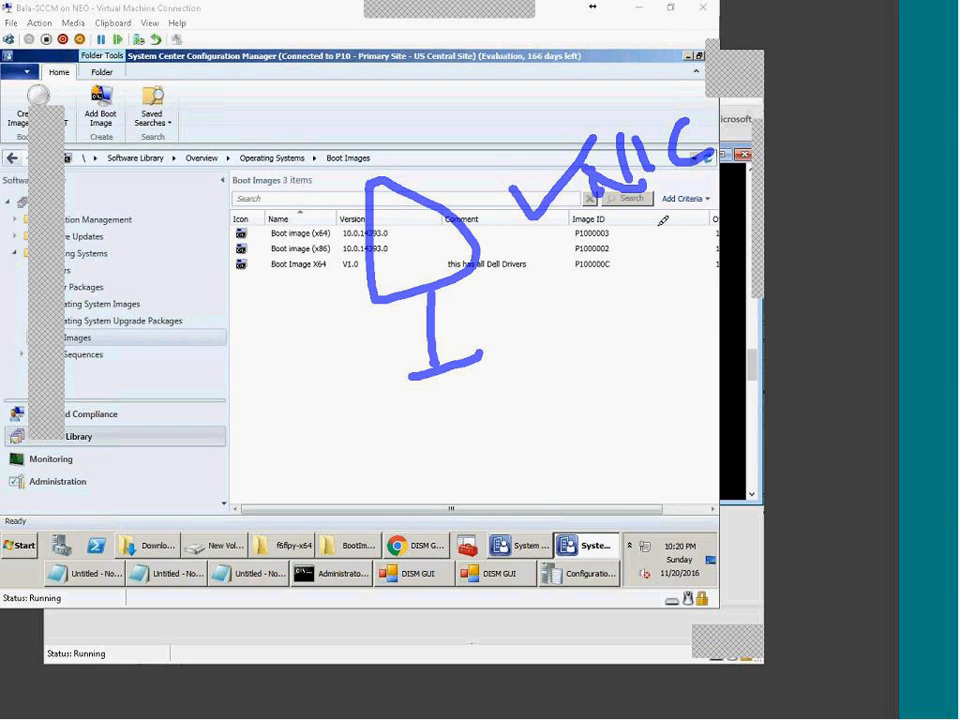
left_click_drag(640, 236, 646, 292)
mouse_move(697, 210)
left_mouse_down()
mouse_move(690, 262)
mouse_move(752, 180)
left_mouse_up()
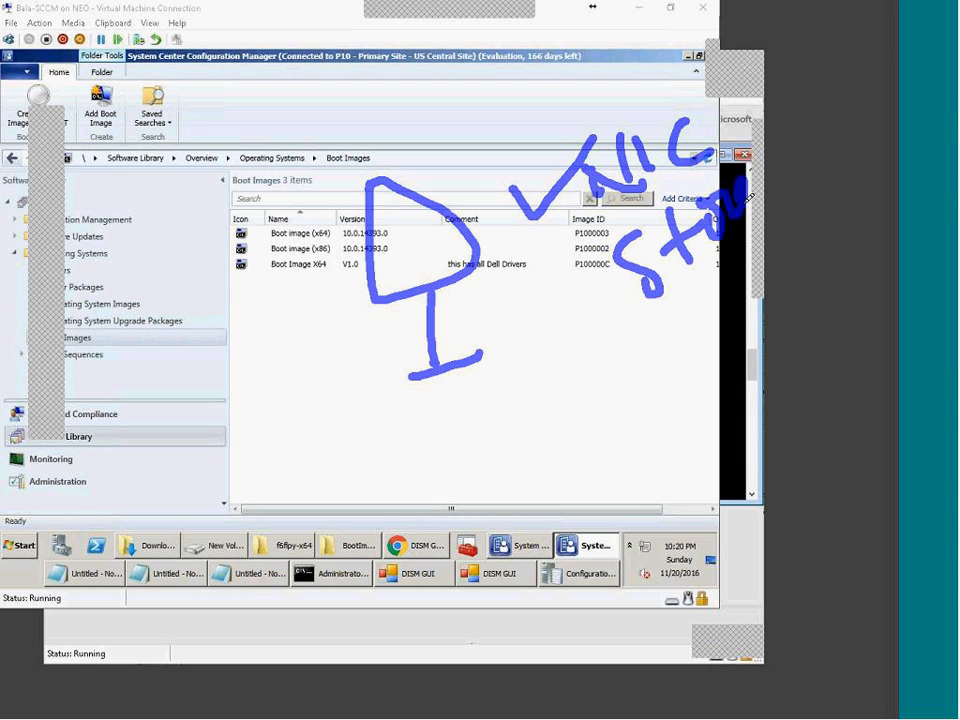
left_click_drag(560, 292, 619, 260)
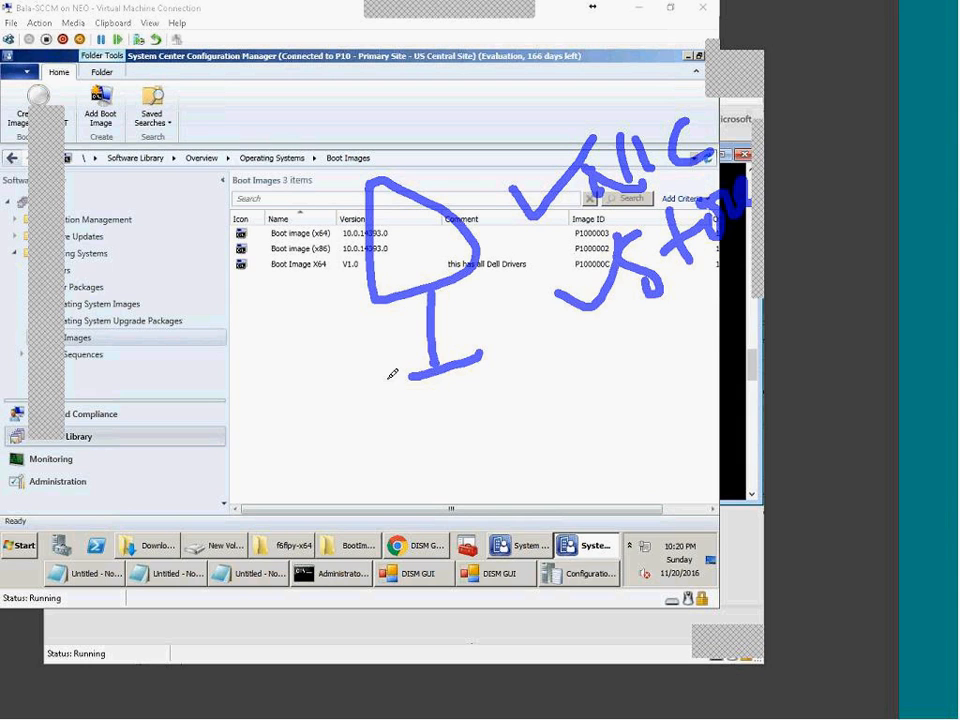
mouse_move(455, 425)
left_mouse_down()
mouse_move(270, 275)
mouse_move(273, 210)
left_mouse_up()
left_click_drag(248, 258, 296, 240)
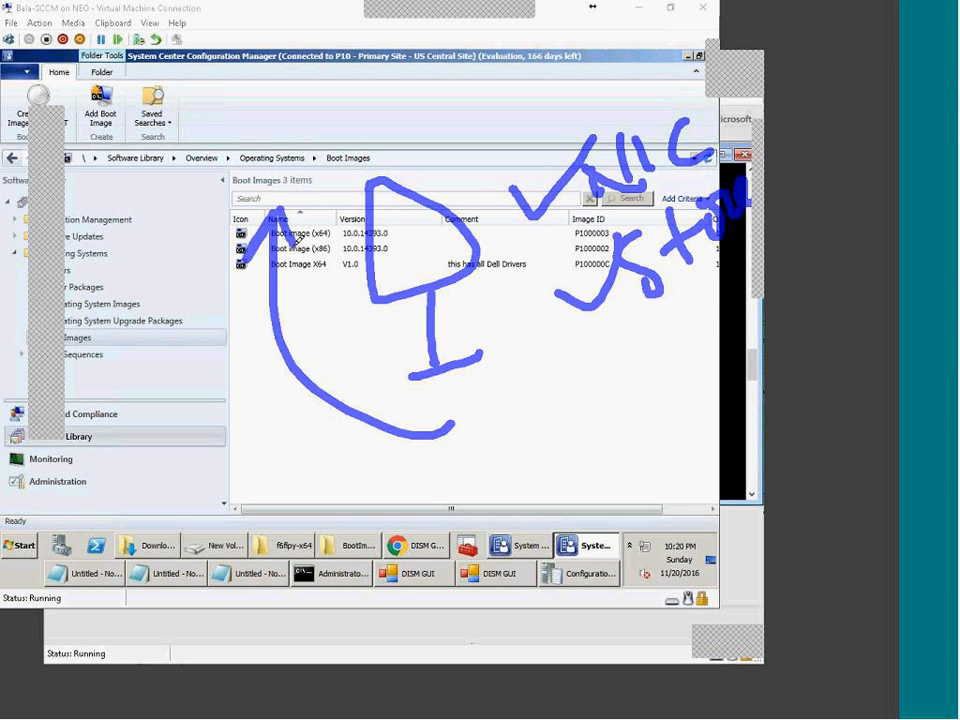
mouse_move(205, 130)
left_mouse_down()
mouse_move(185, 200)
mouse_move(240, 150)
mouse_move(322, 130)
left_mouse_up()
mouse_move(290, 78)
left_mouse_down()
mouse_move(158, 172)
mouse_move(262, 183)
left_mouse_up()
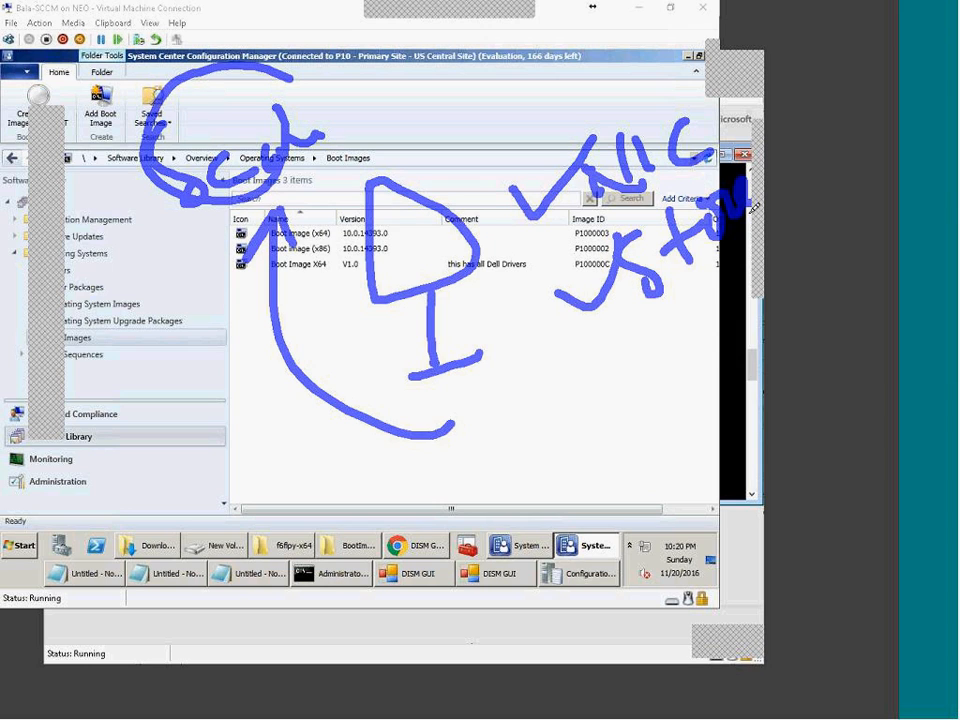
mouse_move(628, 185)
left_mouse_down()
mouse_move(278, 90)
mouse_move(212, 108)
mouse_move(258, 124)
left_mouse_up()
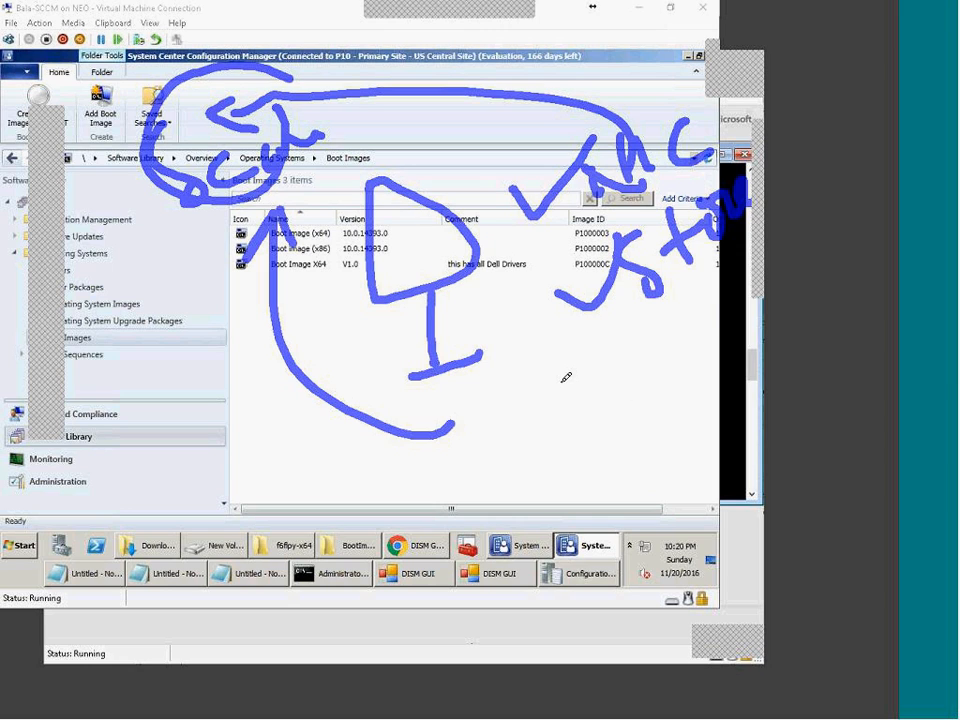
mouse_move(590, 366)
left_mouse_down()
mouse_move(565, 388)
mouse_move(677, 364)
mouse_move(700, 340)
left_mouse_up()
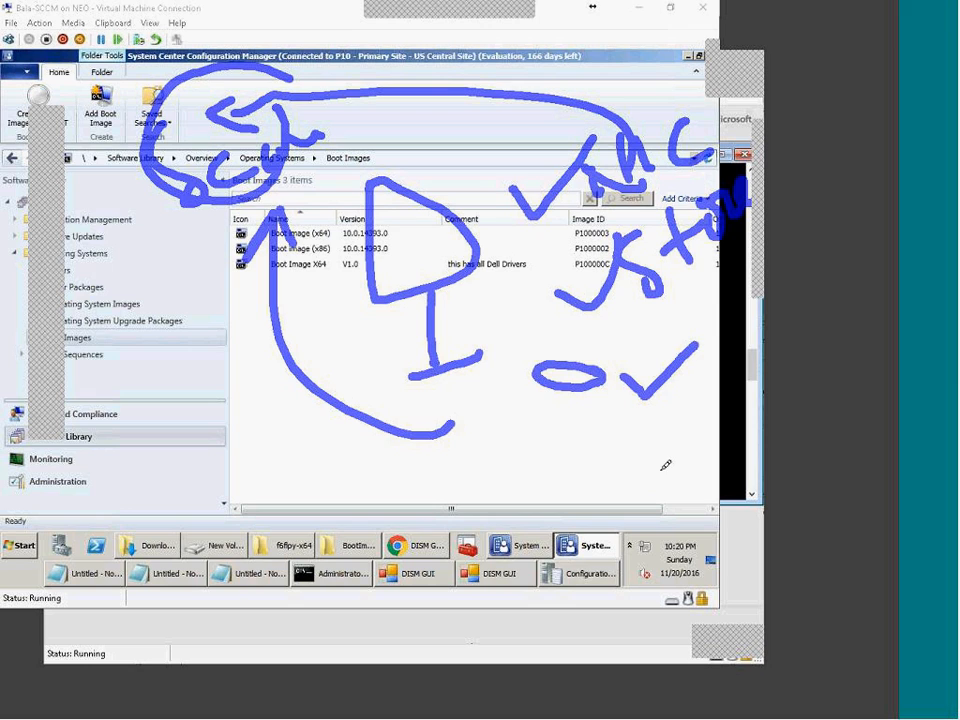
mouse_move(618, 402)
left_mouse_down()
mouse_move(582, 488)
mouse_move(616, 478)
left_mouse_up()
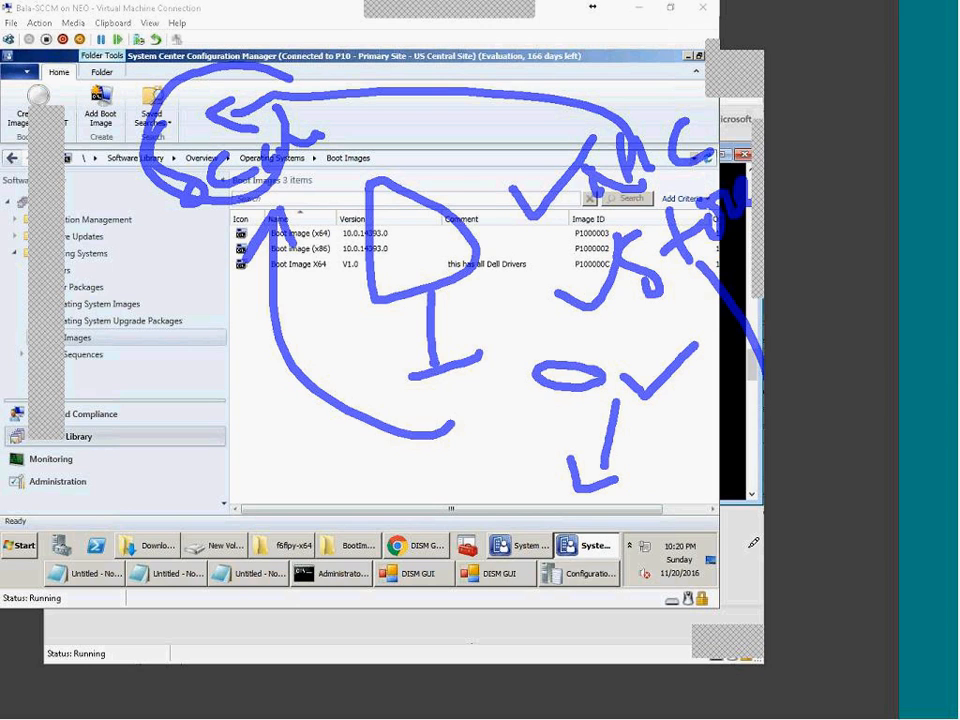
mouse_move(700, 262)
left_mouse_down()
mouse_move(602, 528)
mouse_move(612, 552)
left_mouse_up()
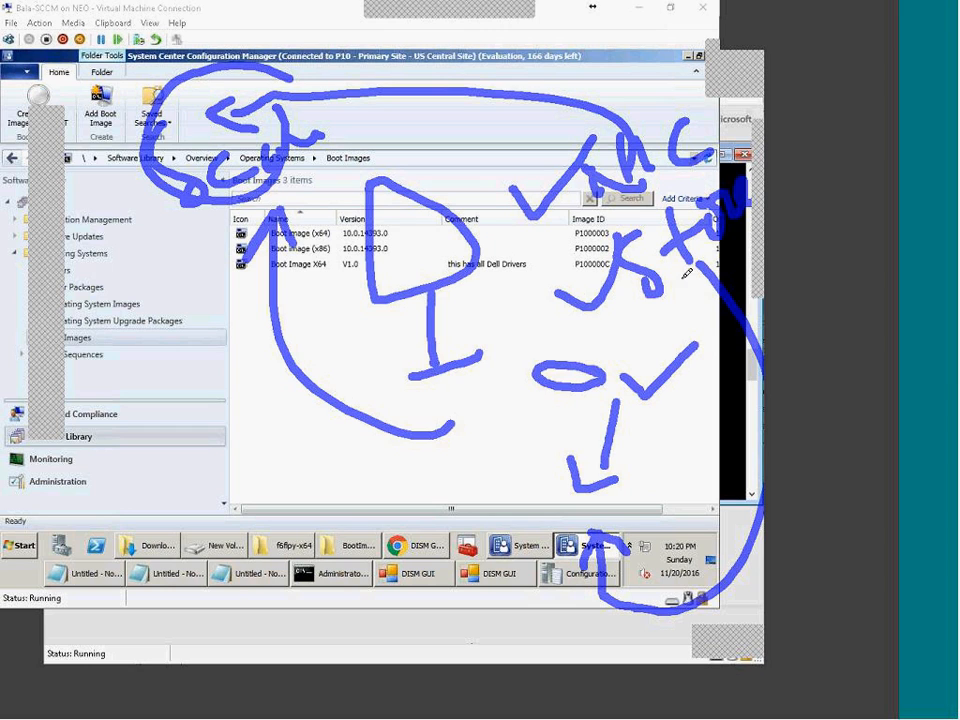
left_click_drag(456, 615, 550, 585)
mouse_move(388, 571)
left_mouse_down()
mouse_move(540, 532)
mouse_move(516, 602)
left_mouse_up()
mouse_move(623, 544)
left_mouse_down()
mouse_move(639, 505)
mouse_move(656, 514)
left_mouse_up()
left_click_drag(639, 486, 684, 513)
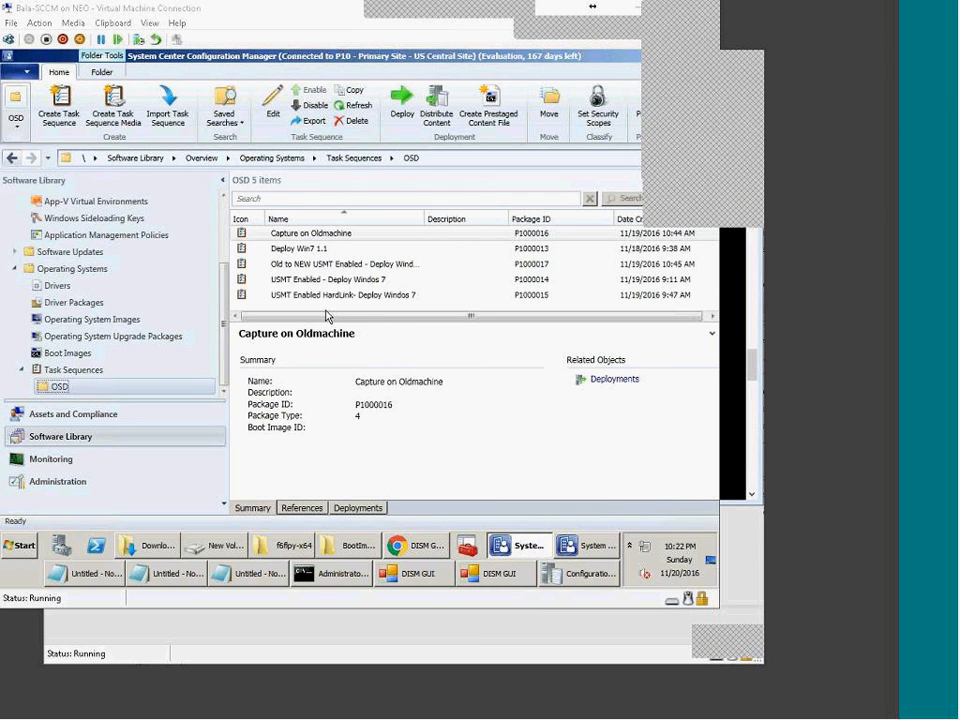
Step: Open the Deploy Win7 1.1 task sequence in the Task Sequence Editor
left_click(311, 262)
left_click(305, 250)
right_click(310, 252)
left_click(335, 265)
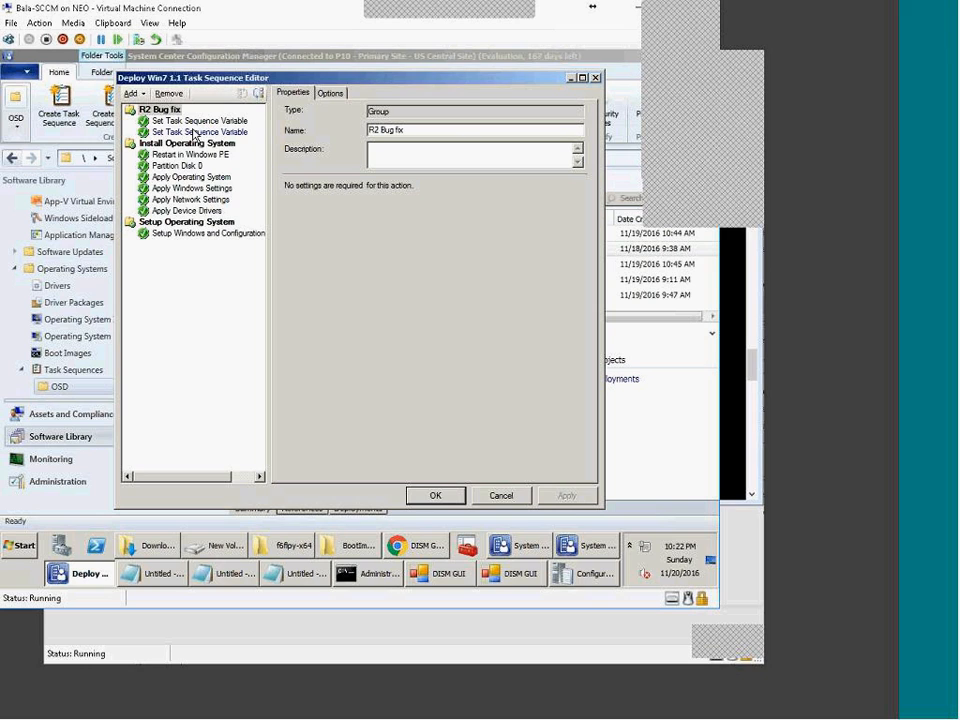
Step: Review the Restart in Windows PE, Partition Disk 0, Apply Operating System, Windows Settings and Network Settings steps
left_click(191, 341)
left_click(190, 154)
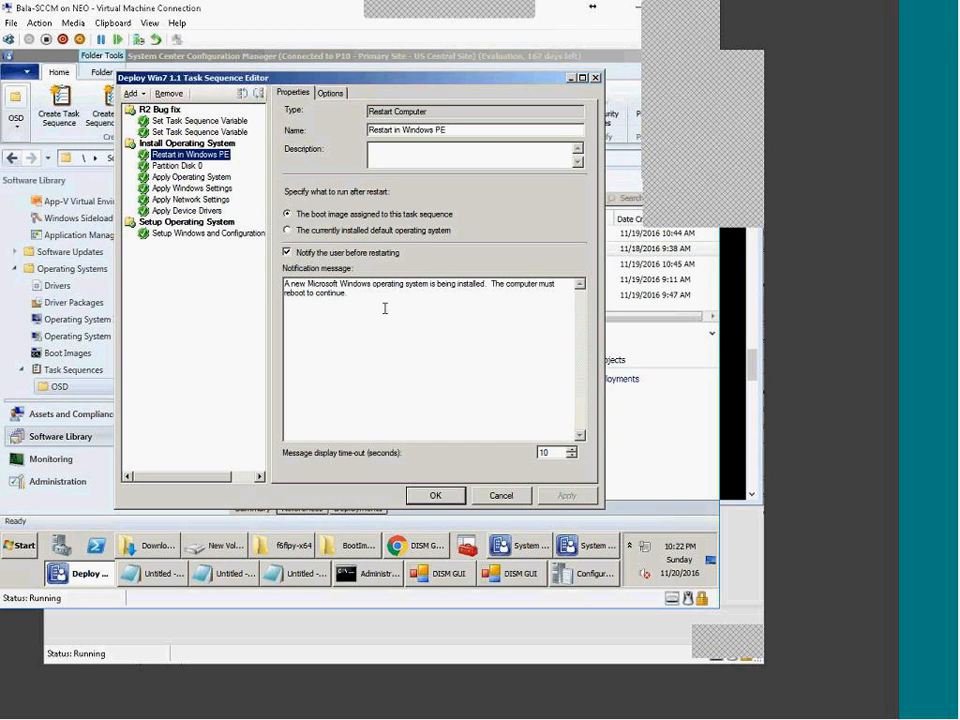
key("Down")
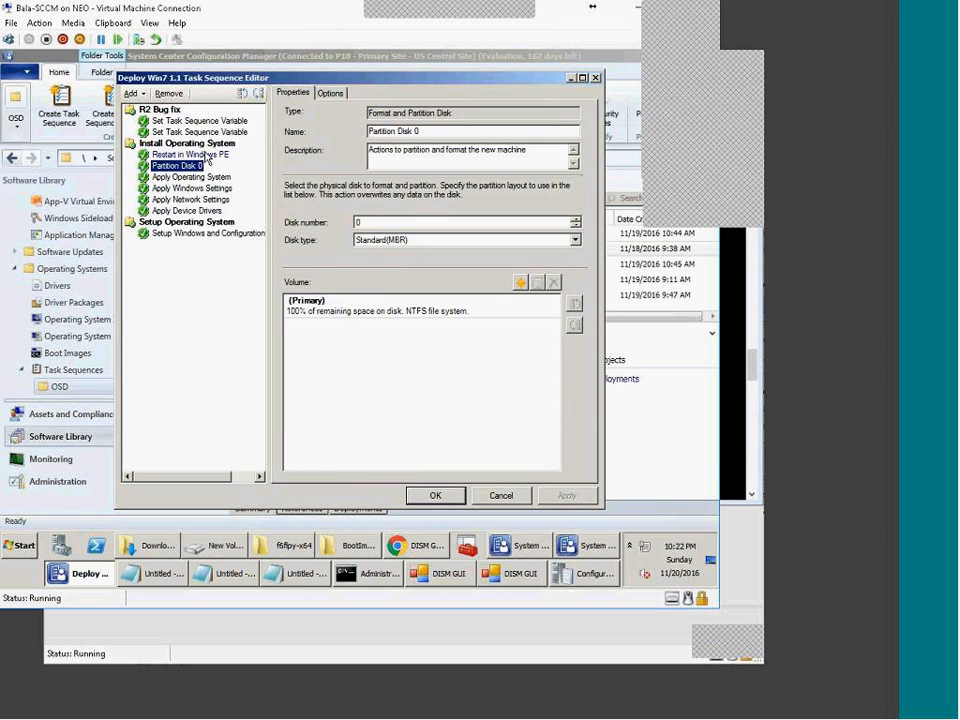
left_click(191, 177)
left_click(200, 188)
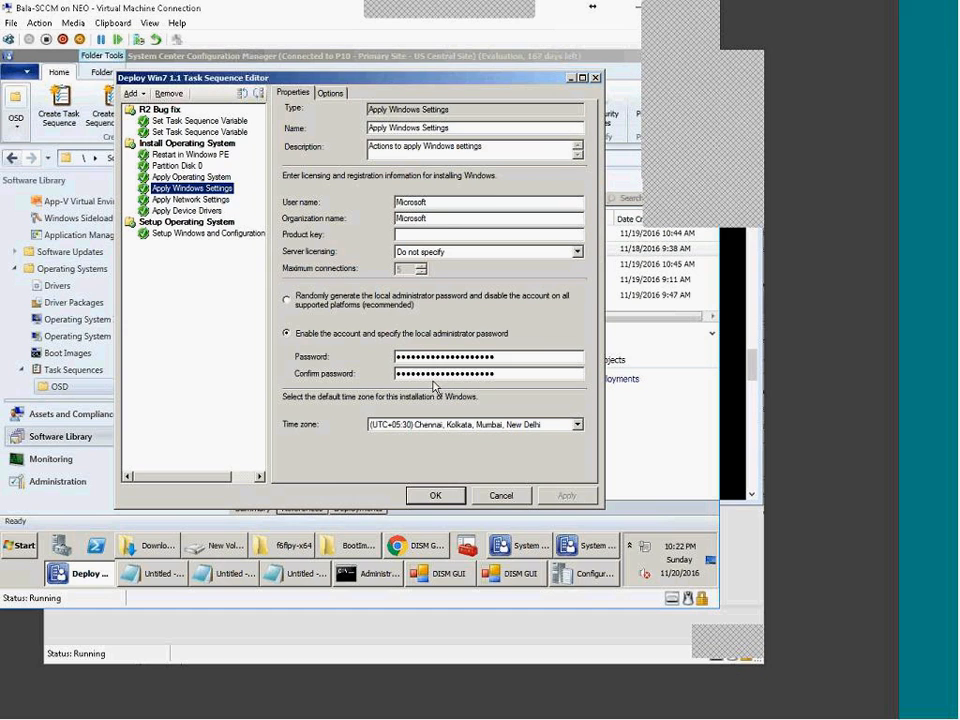
left_click(193, 200)
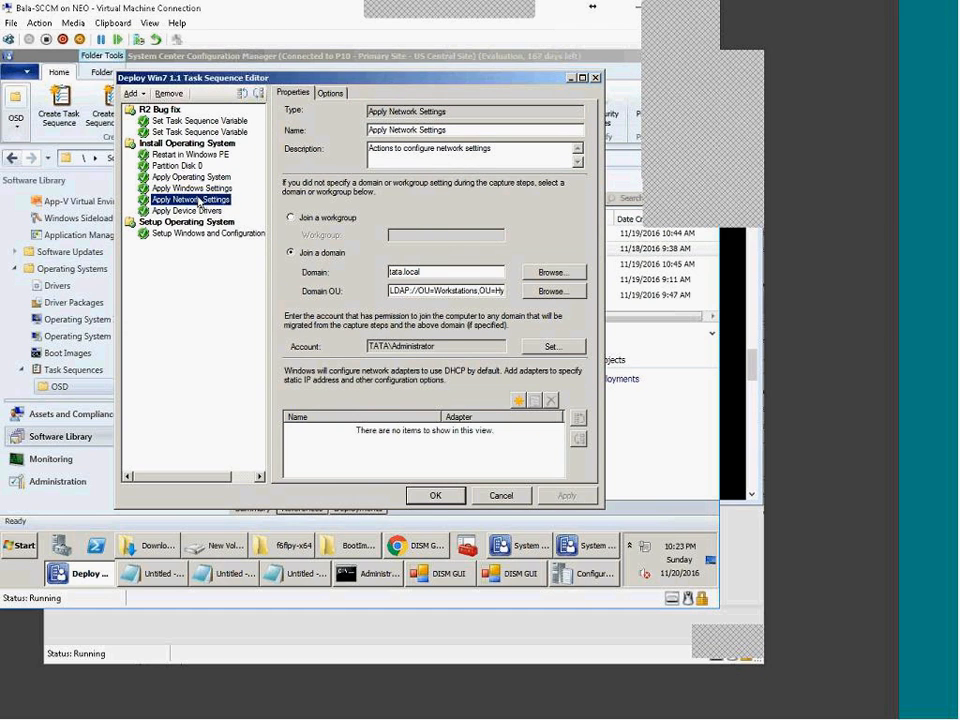
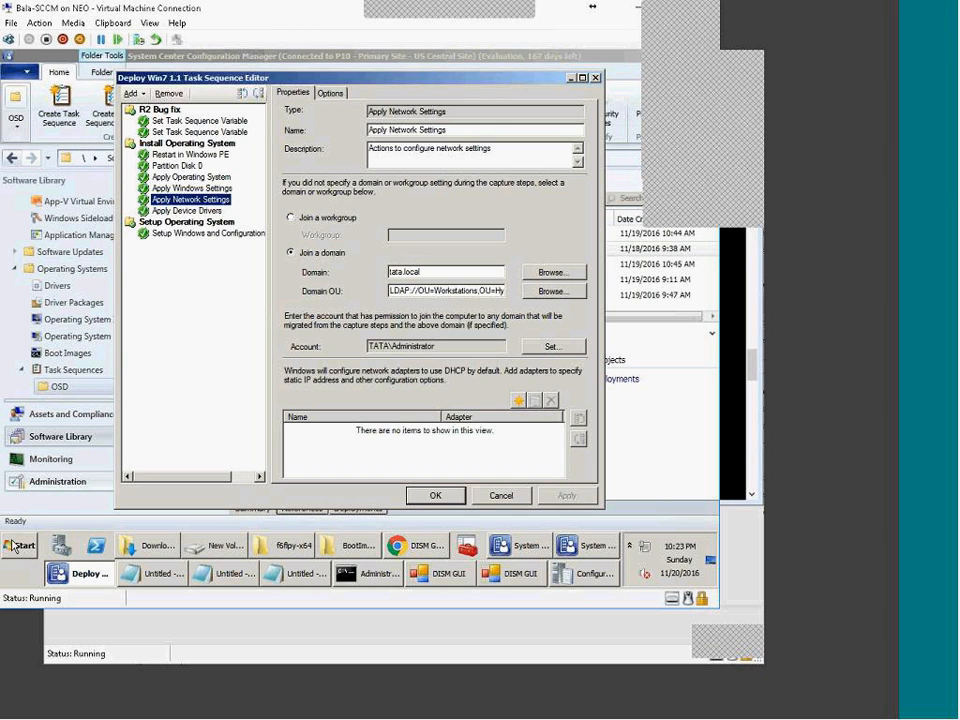
Step: Select the Apply Device Drivers step in Deploy Win7 1.1 to view its best-matched-drivers settings
left_click(200, 210)
left_click(196, 200)
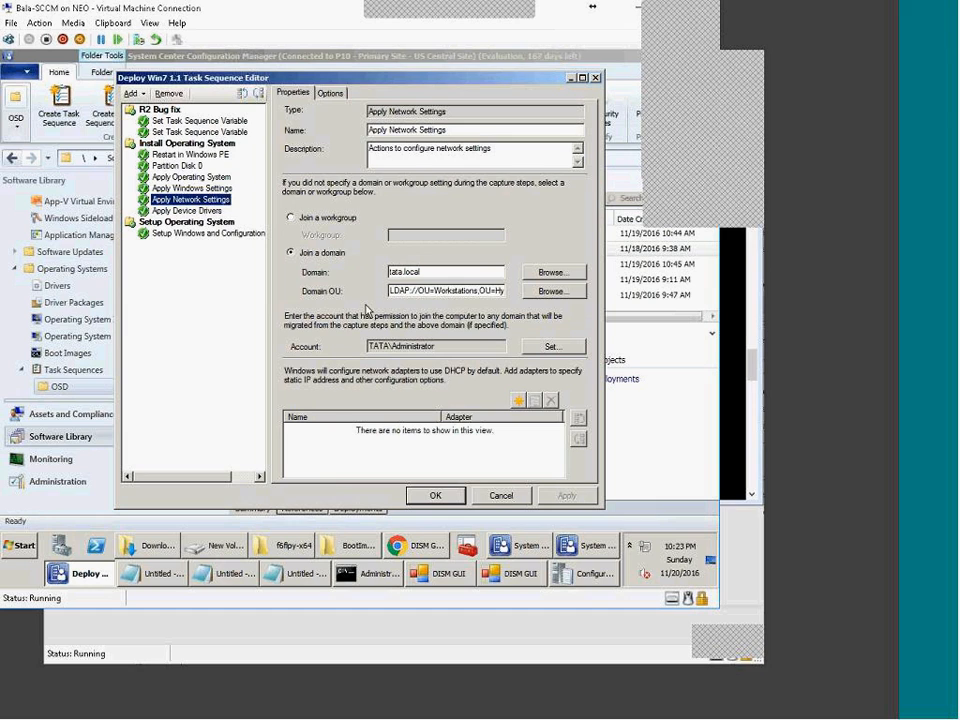
left_click(196, 211)
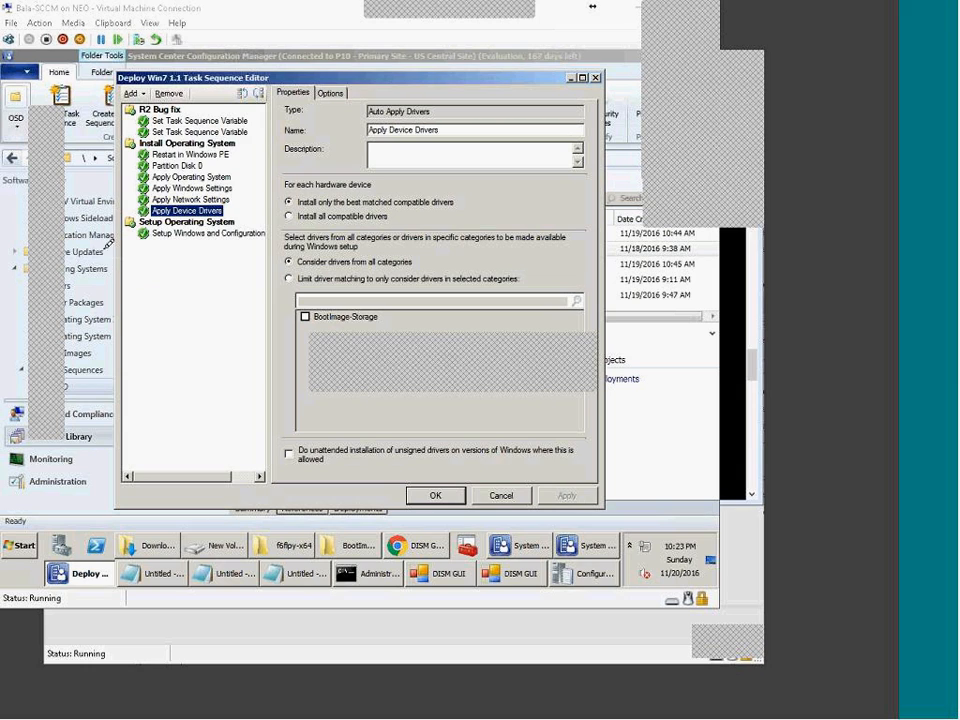
Step: Sketch two computers in blue over the step list, labelled Dell and L440
left_click_drag(145, 252, 198, 294)
mouse_move(148, 250)
left_mouse_down()
mouse_move(186, 296)
mouse_move(166, 352)
mouse_move(190, 360)
left_mouse_up()
mouse_move(142, 428)
left_mouse_down()
mouse_move(170, 427)
mouse_move(204, 452)
left_mouse_up()
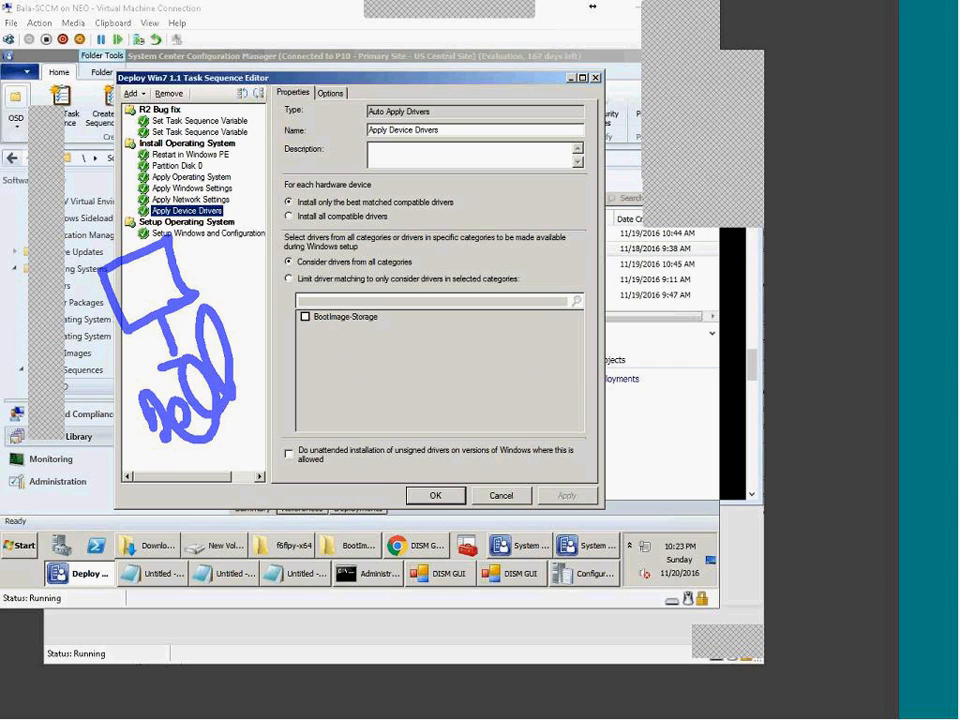
left_click_drag(327, 188, 425, 210)
mouse_move(326, 194)
left_mouse_down()
mouse_move(416, 215)
mouse_move(387, 302)
mouse_move(410, 316)
left_mouse_up()
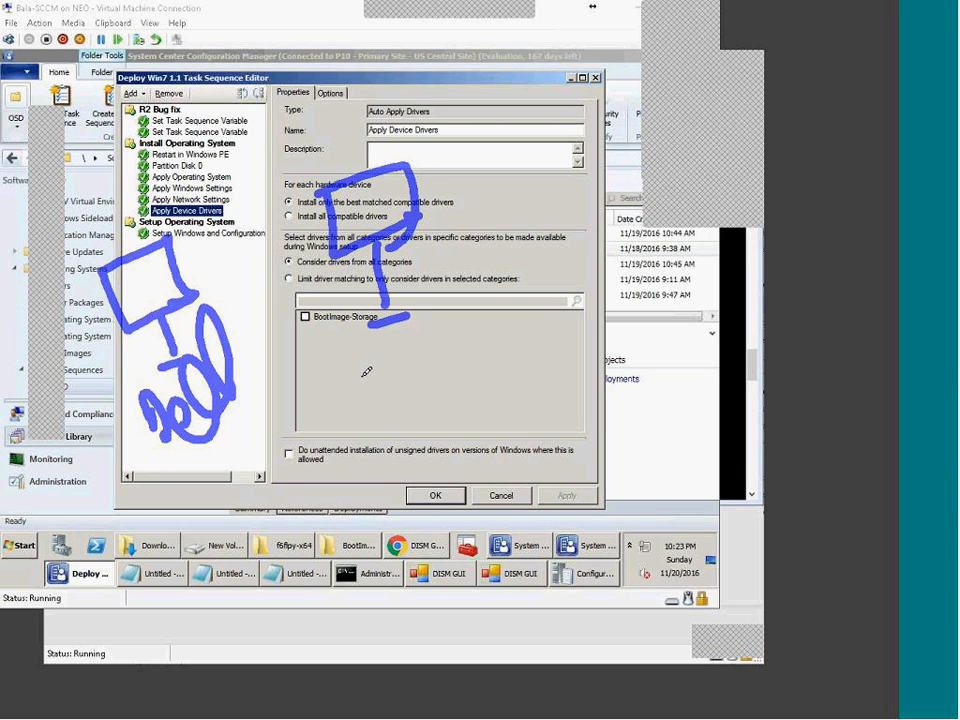
left_click_drag(362, 342, 406, 396)
left_click_drag(418, 343, 437, 374)
mouse_move(460, 322)
left_mouse_down()
mouse_move(455, 360)
mouse_move(496, 347)
left_mouse_up()
left_click_drag(461, 324, 473, 367)
mouse_move(498, 311)
left_mouse_down()
mouse_move(527, 338)
mouse_move(500, 312)
left_mouse_up()
Step: Sketch a third computer labelled 820 and tick all three machines
mouse_move(548, 141)
left_mouse_down()
mouse_move(563, 201)
mouse_move(646, 164)
mouse_move(634, 167)
mouse_move(595, 234)
mouse_move(640, 214)
left_mouse_up()
mouse_move(636, 287)
left_mouse_down()
mouse_move(664, 358)
mouse_move(630, 298)
mouse_move(680, 342)
mouse_move(712, 328)
left_mouse_up()
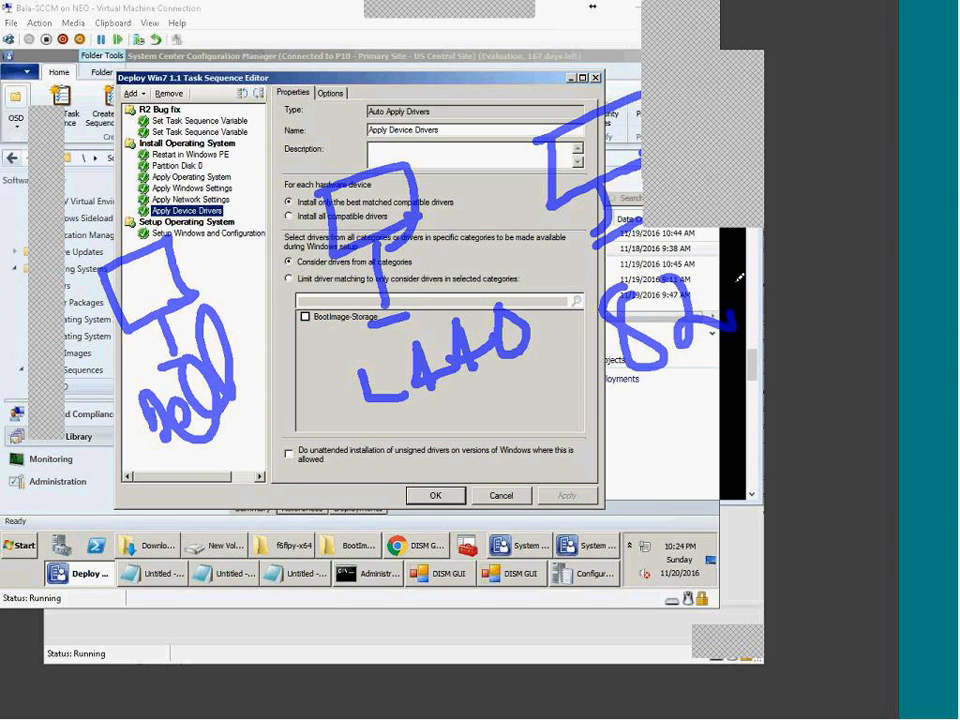
left_click_drag(735, 282, 750, 292)
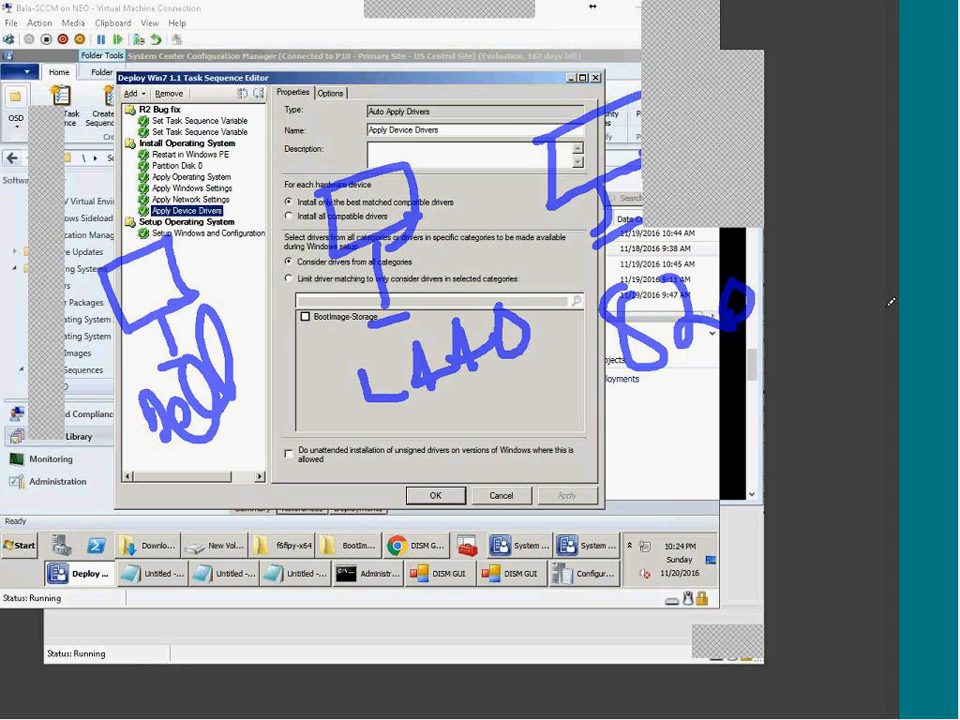
left_click_drag(201, 462, 250, 428)
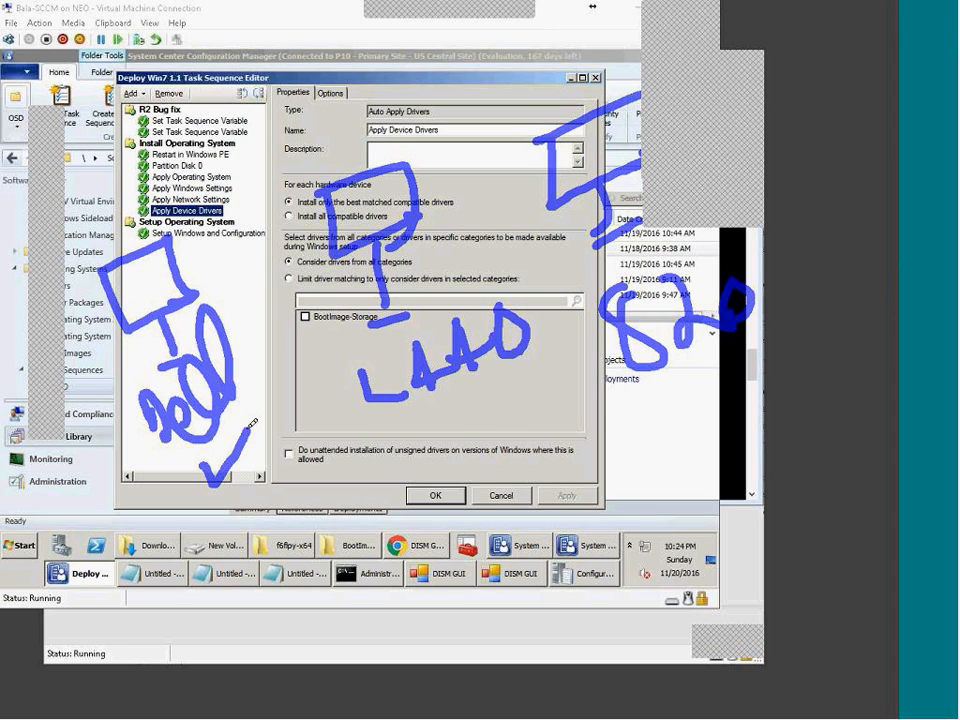
left_click_drag(453, 424, 550, 373)
left_click_drag(724, 410, 820, 370)
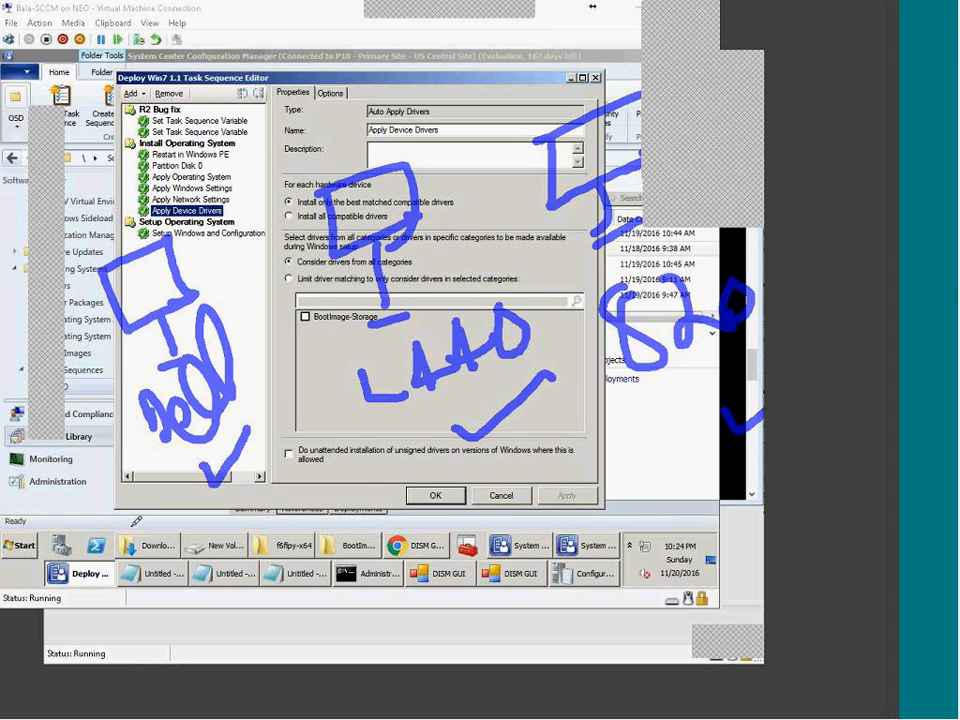
Step: Write 7x40 under the Dell sketch and begin a red loop around the Dell group
mouse_move(134, 533)
left_mouse_down()
mouse_move(187, 574)
mouse_move(202, 545)
mouse_move(221, 553)
mouse_move(318, 520)
left_mouse_up()
left_click_drag(270, 560, 284, 586)
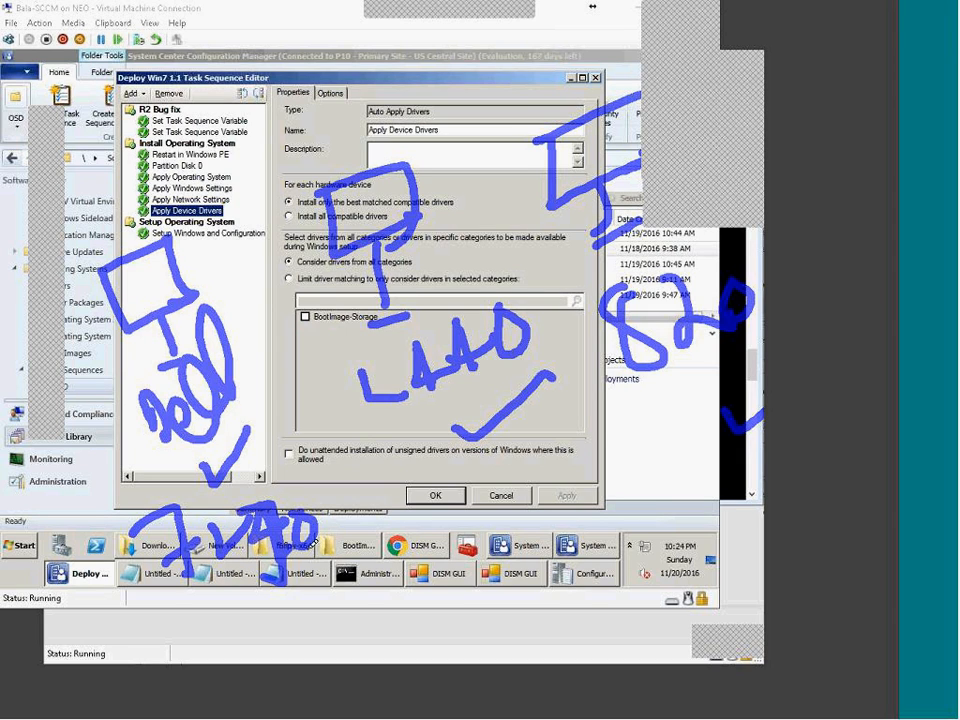
left_click_drag(315, 541, 318, 576)
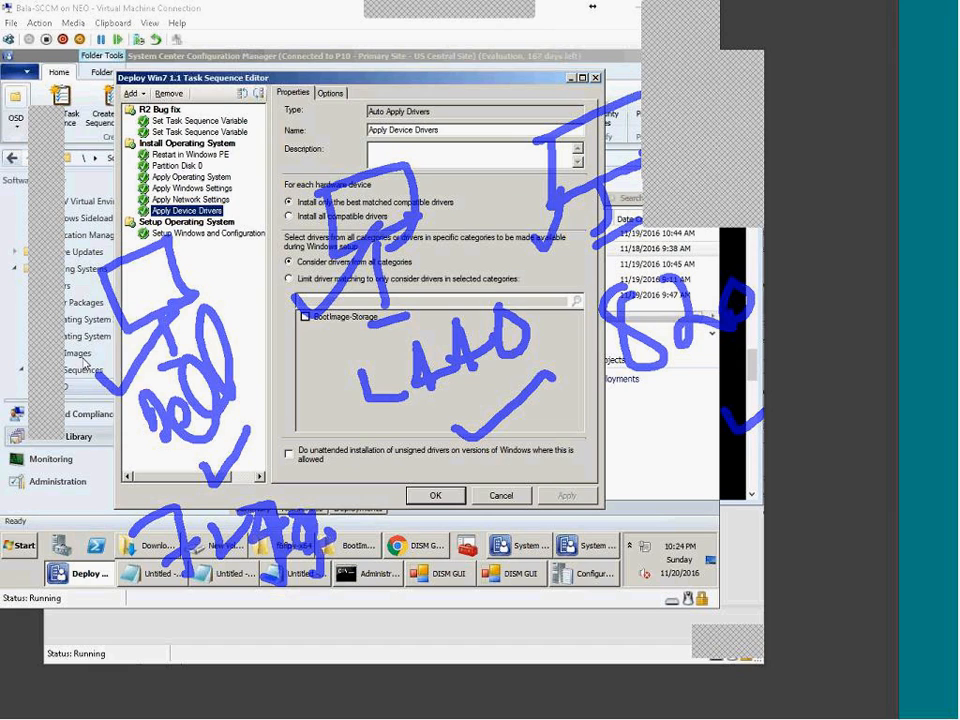
left_click_drag(70, 238, 272, 380)
mouse_move(296, 440)
left_mouse_down()
mouse_move(322, 630)
mouse_move(288, 150)
mouse_move(298, 135)
left_mouse_up()
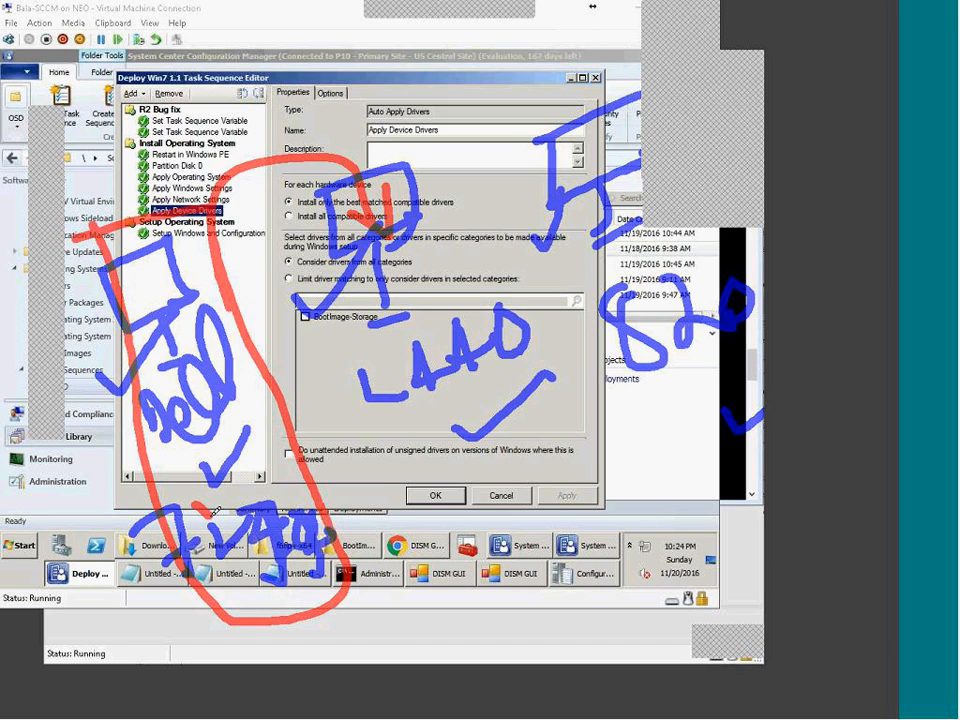
Step: Add a red check to the Dell group, plus circled 10 and 3 linked to its loop
left_click_drag(211, 516, 250, 428)
mouse_move(584, 457)
left_mouse_down()
mouse_move(621, 457)
mouse_move(622, 432)
left_mouse_up()
mouse_move(552, 486)
left_mouse_down()
mouse_move(657, 451)
mouse_move(628, 481)
mouse_move(664, 448)
left_mouse_up()
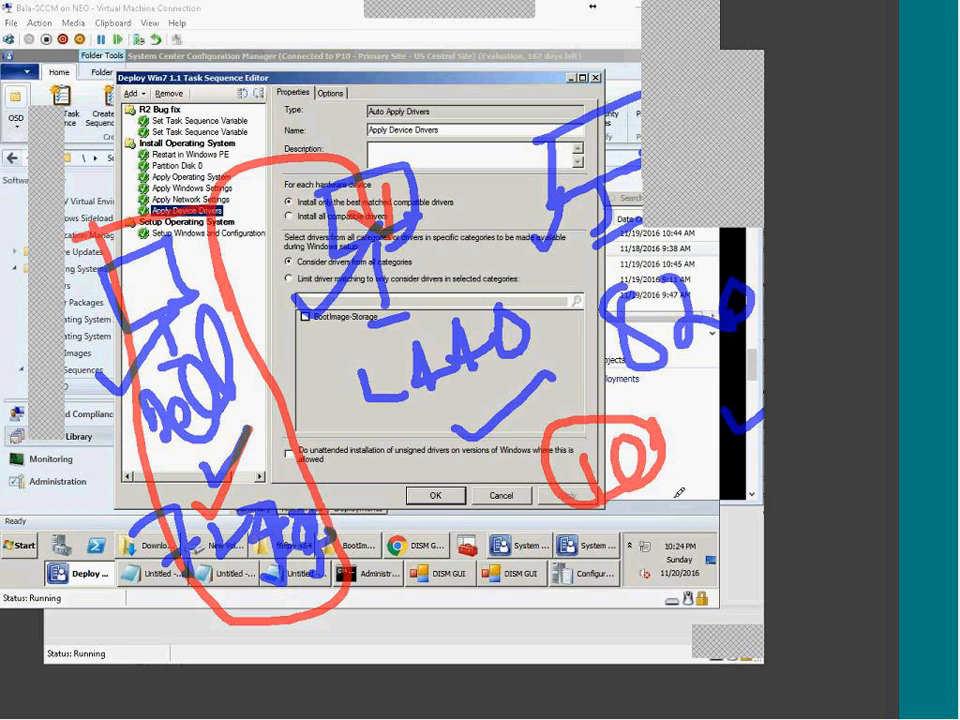
mouse_move(678, 504)
left_mouse_down()
mouse_move(703, 532)
mouse_move(686, 543)
mouse_move(684, 480)
left_mouse_up()
mouse_move(684, 498)
left_mouse_down()
mouse_move(620, 458)
mouse_move(262, 522)
left_mouse_up()
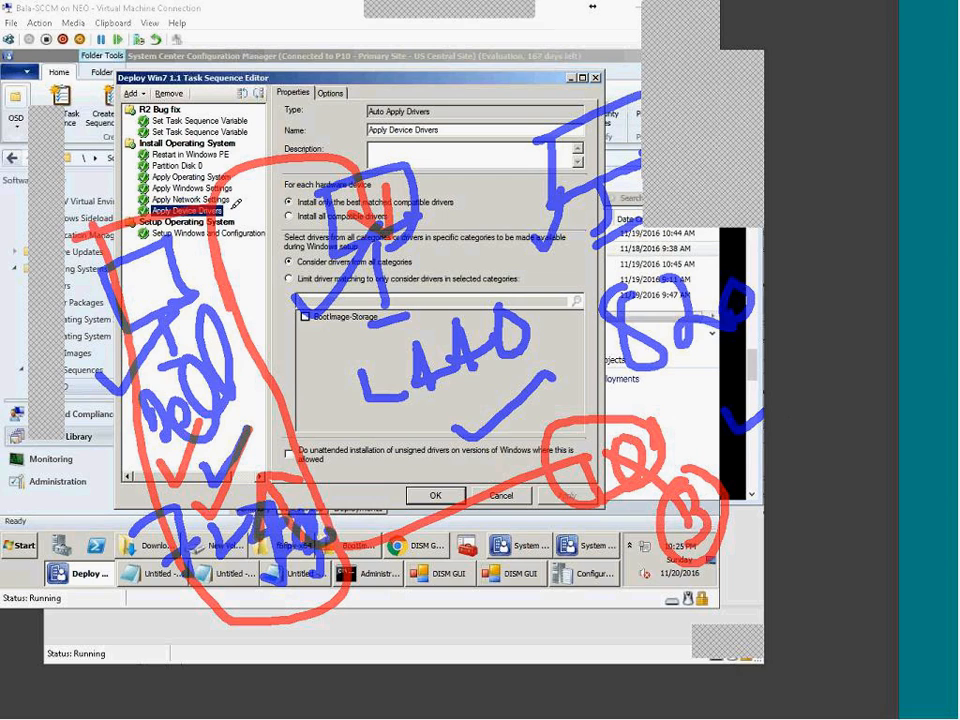
Step: Draw a red arrow to Apply Device Drivers, loop the 820 sketch and label it HP
left_click_drag(236, 206, 257, 228)
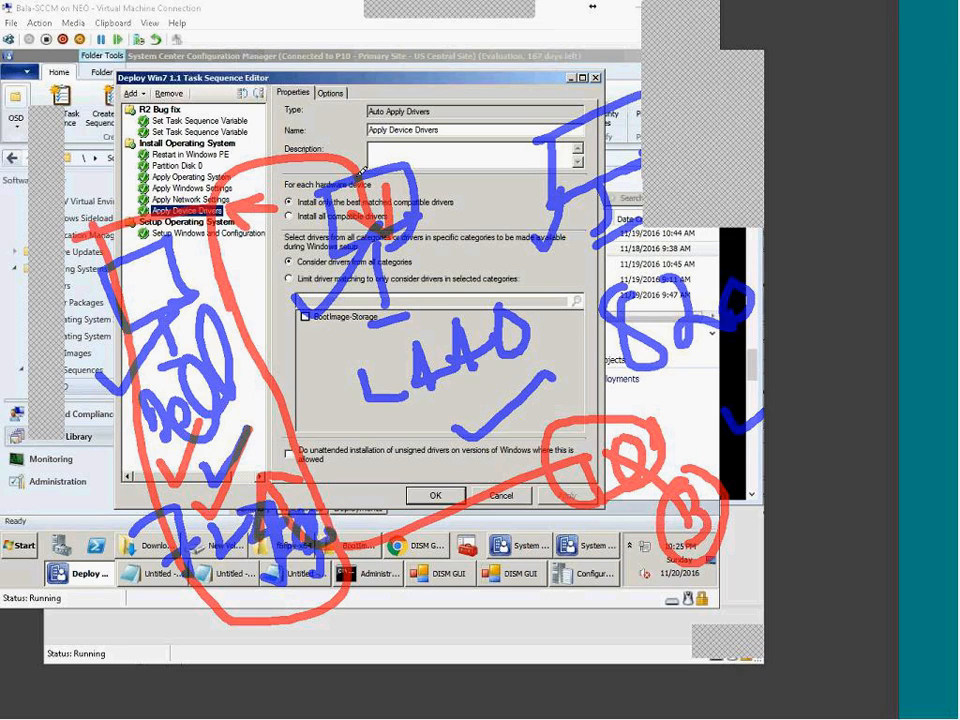
left_click_drag(508, 118, 578, 316)
left_click_drag(606, 370, 836, 392)
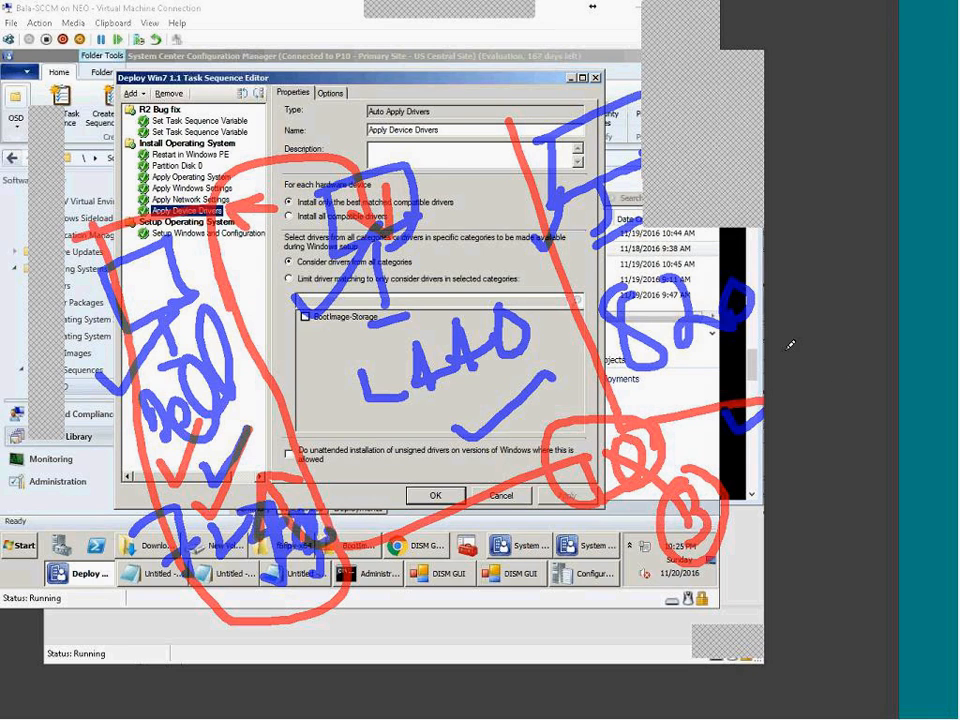
left_click_drag(510, 120, 640, 72)
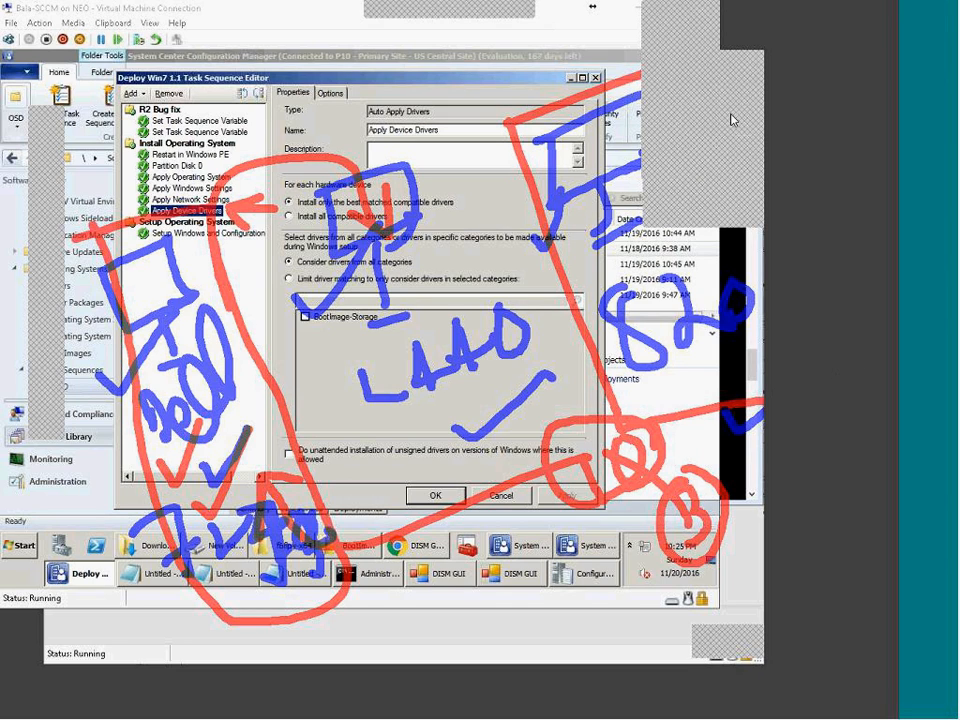
mouse_move(691, 243)
left_mouse_down()
mouse_move(705, 268)
mouse_move(723, 266)
mouse_move(725, 247)
mouse_move(744, 271)
left_mouse_up()
left_click_drag(735, 232, 749, 258)
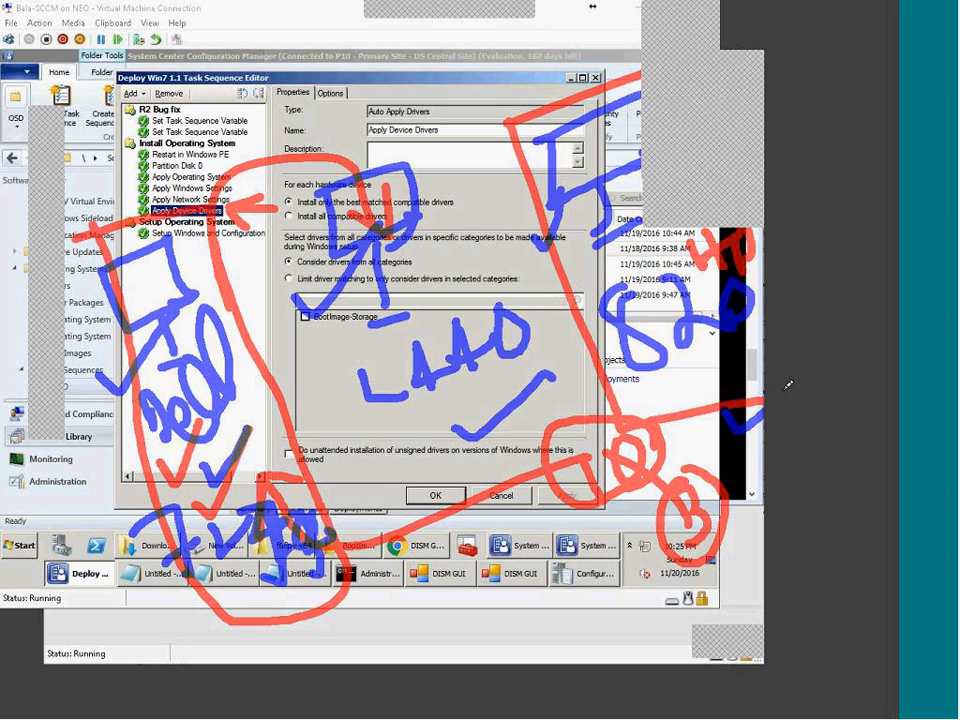
left_click_drag(757, 344, 765, 399)
left_click_drag(642, 379, 752, 369)
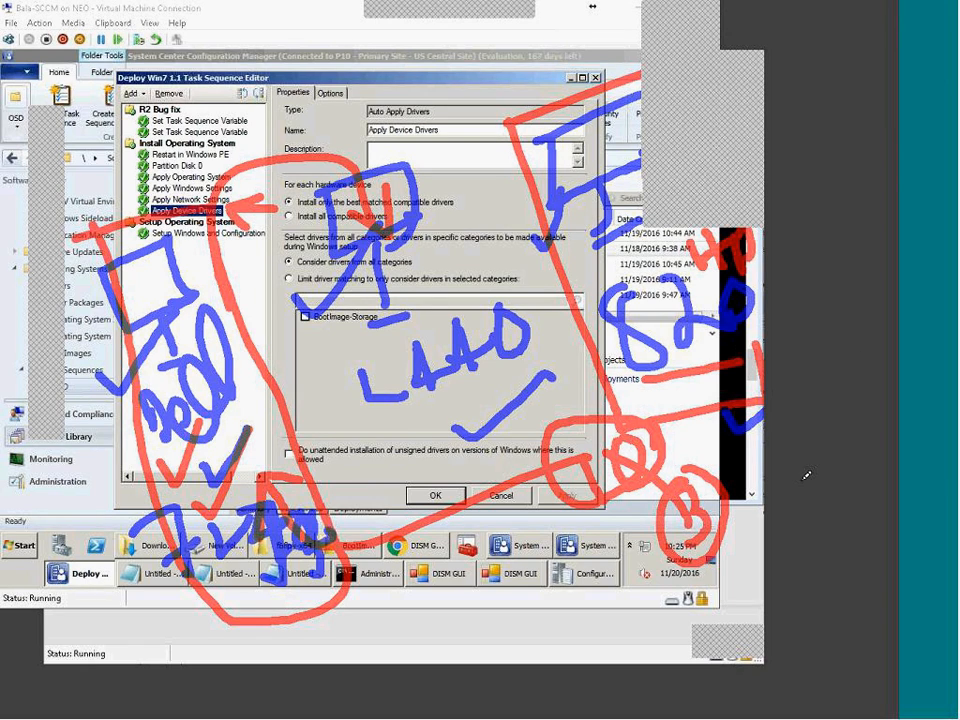
Step: Add a red note along the bottom, an arrowhead, and cross out the L440 sketch
left_click_drag(711, 615, 764, 588)
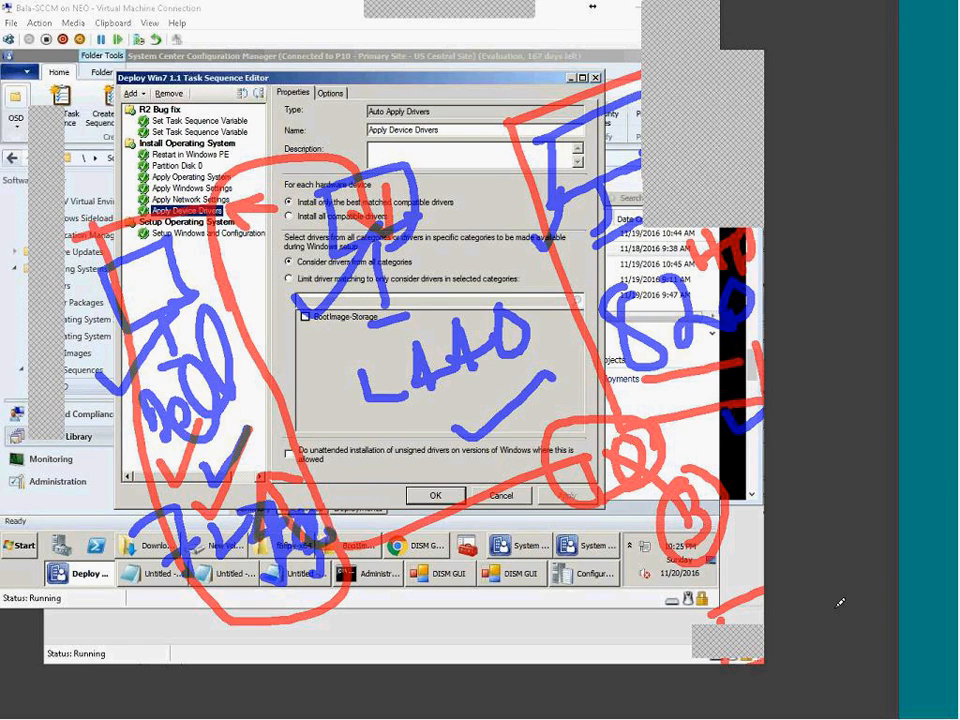
left_click_drag(474, 635, 481, 663)
mouse_move(464, 645)
left_mouse_down()
mouse_move(487, 630)
mouse_move(493, 663)
mouse_move(536, 656)
mouse_move(554, 628)
mouse_move(580, 625)
mouse_move(610, 645)
mouse_move(640, 640)
mouse_move(684, 664)
left_mouse_up()
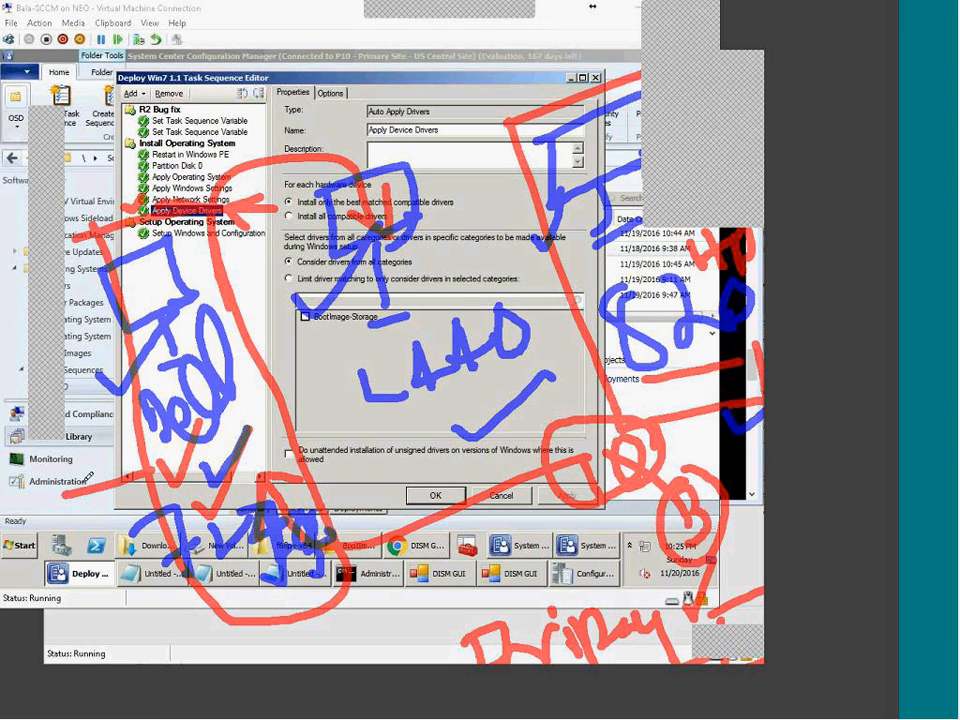
mouse_move(110, 469)
left_mouse_down()
mouse_move(145, 487)
mouse_move(114, 506)
left_mouse_up()
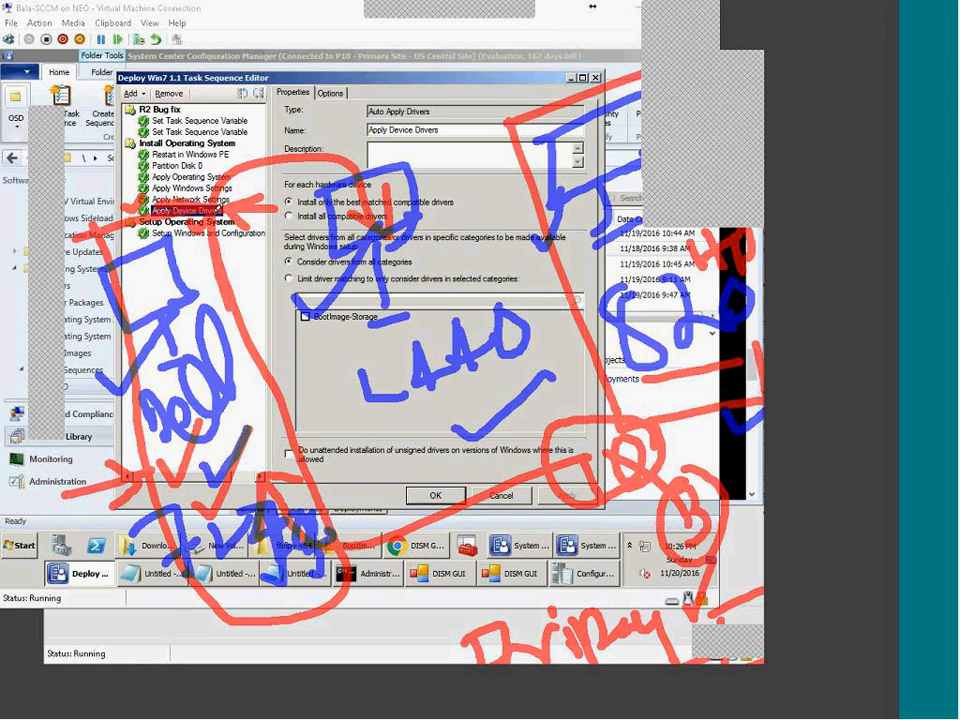
mouse_move(497, 6)
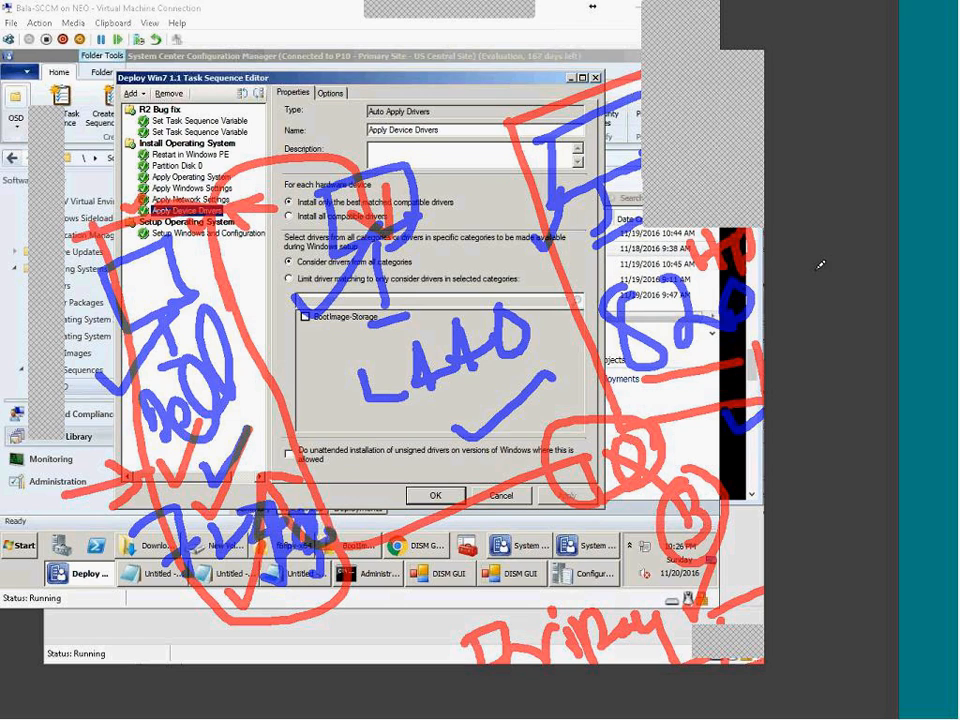
mouse_move(427, 268)
left_mouse_down()
mouse_move(488, 293)
mouse_move(453, 348)
left_mouse_up()
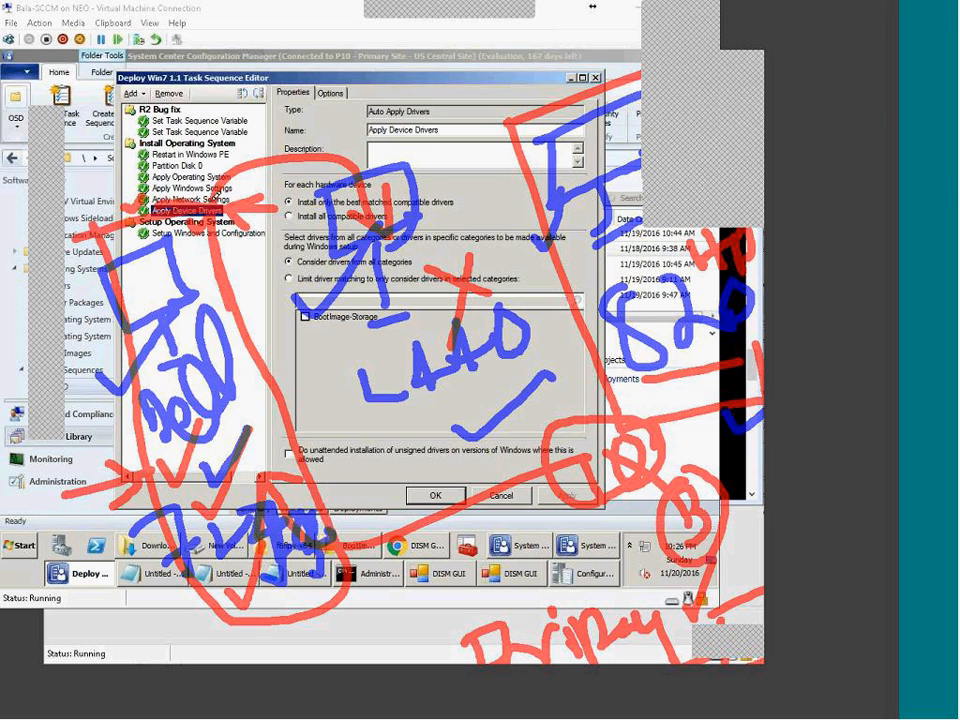
Step: Clear the annotations, close the Task Sequence Editor unsaved, and open a new Chrome tab
left_click(687, 31)
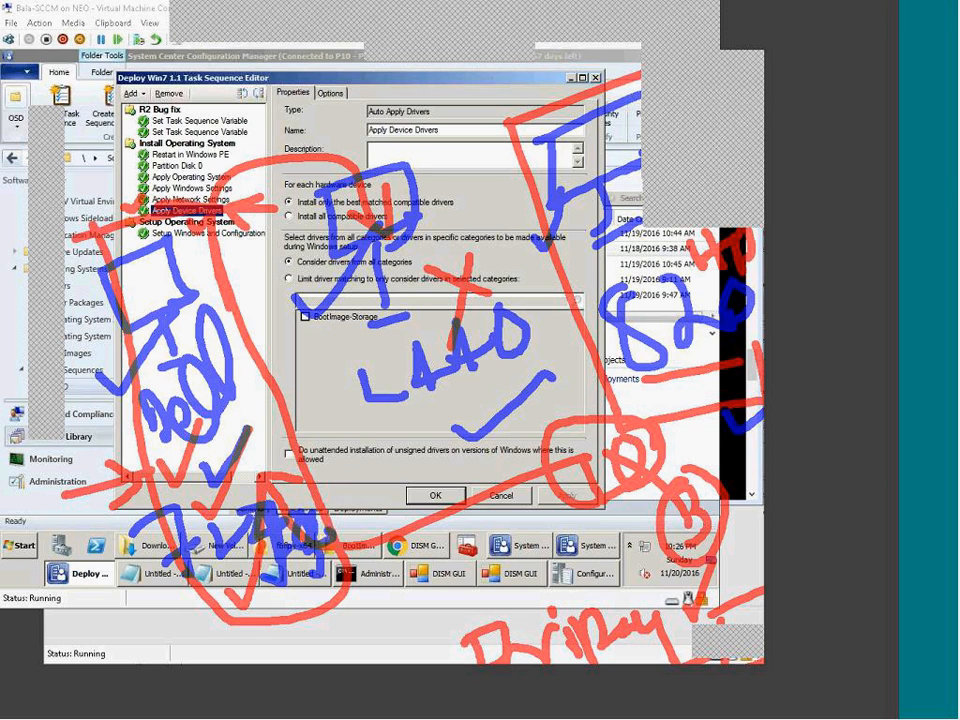
left_click(498, 494)
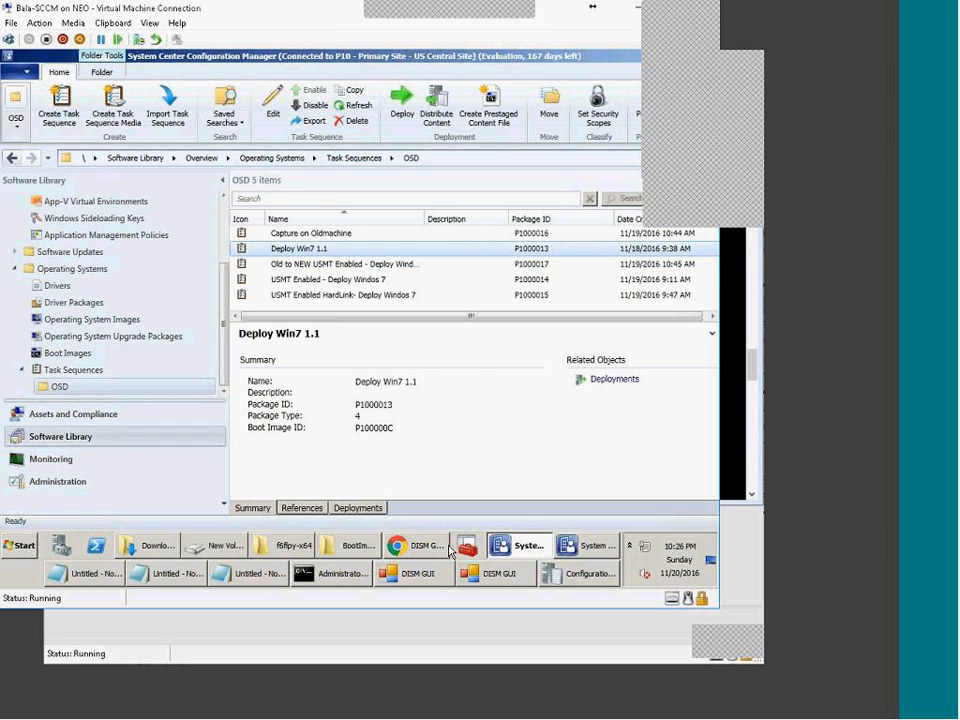
left_click(424, 558)
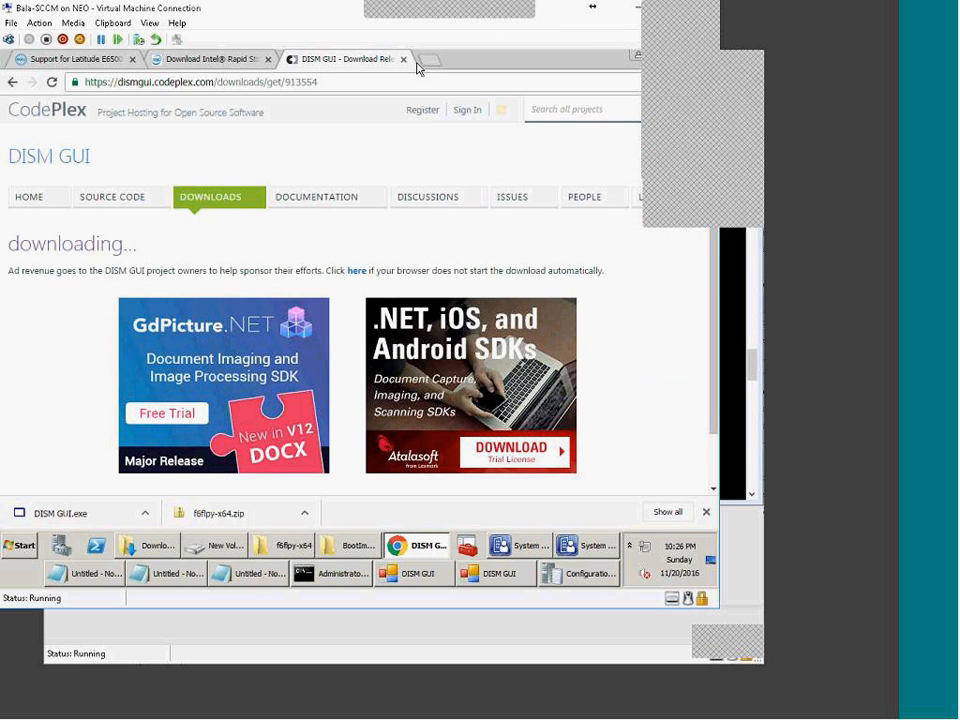
left_click(428, 64)
Step: Delete all the DISM command text in Notepad
left_click(250, 573)
key("ctrl+a")
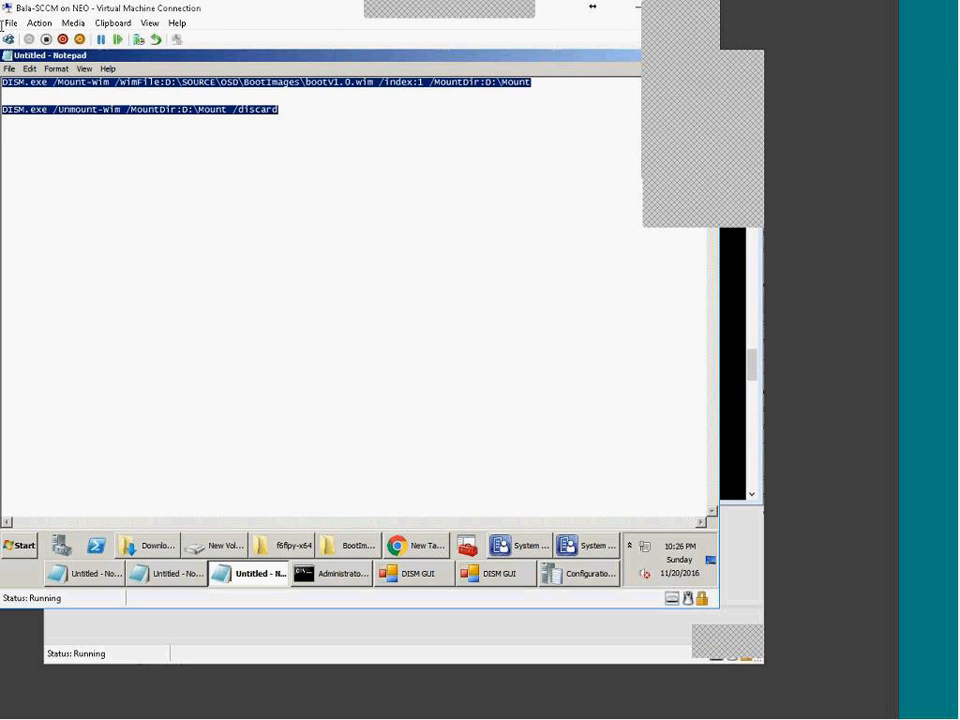
key("Delete")
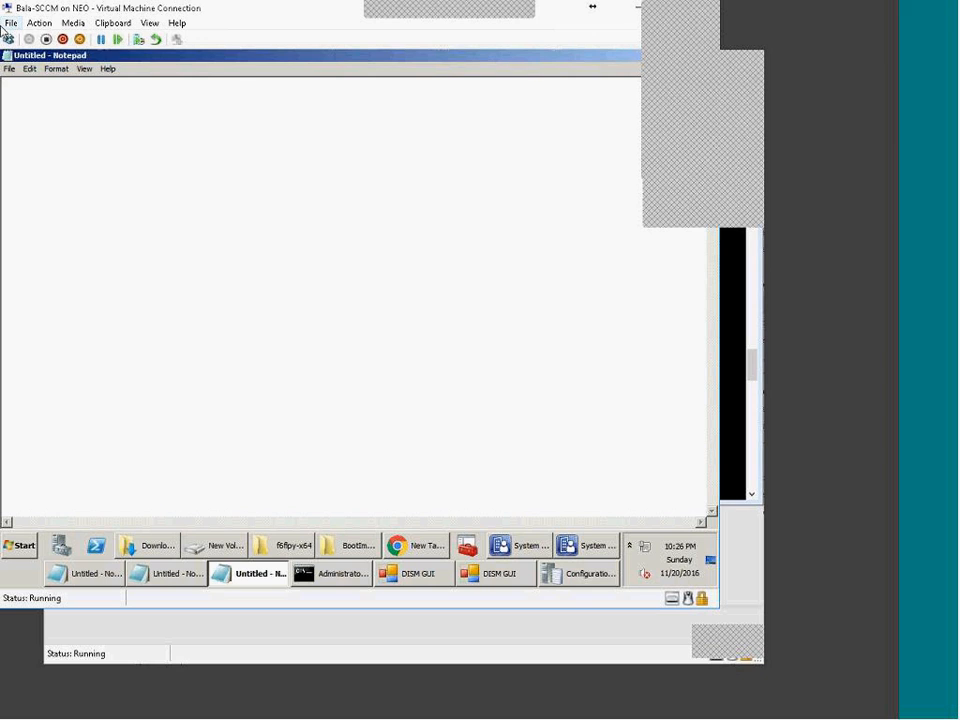
Step: Restore Notepad and type 'Drivers Two' with a second line 'PnP --> .inf'
double_click(334, 56)
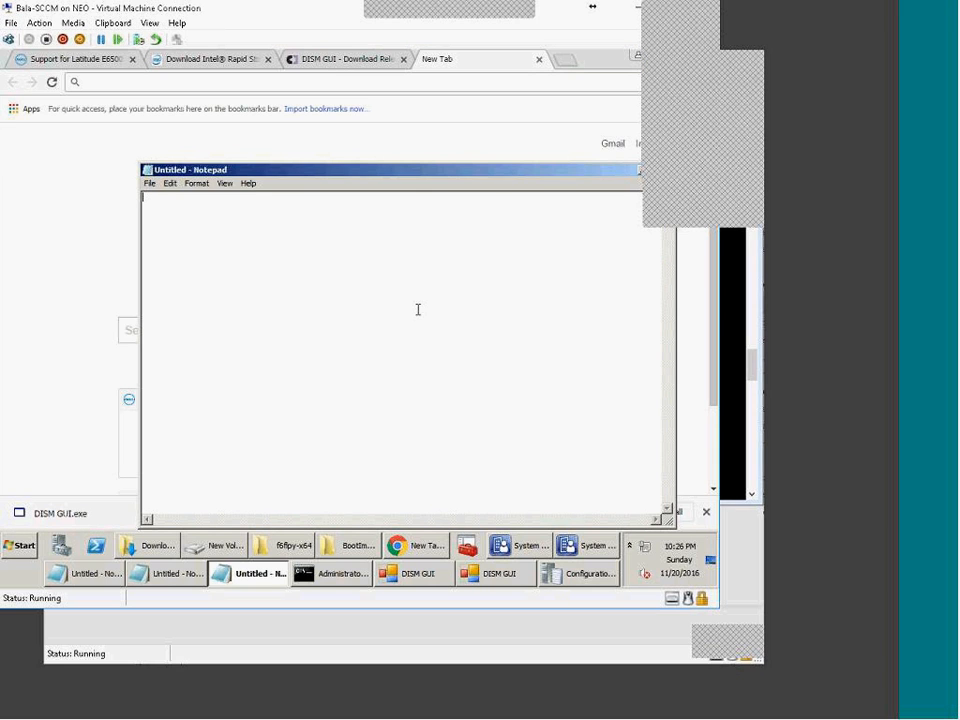
type("Drivers Tw")
type("o ")
type("PnP")
key("Return")
type("--> .inf")
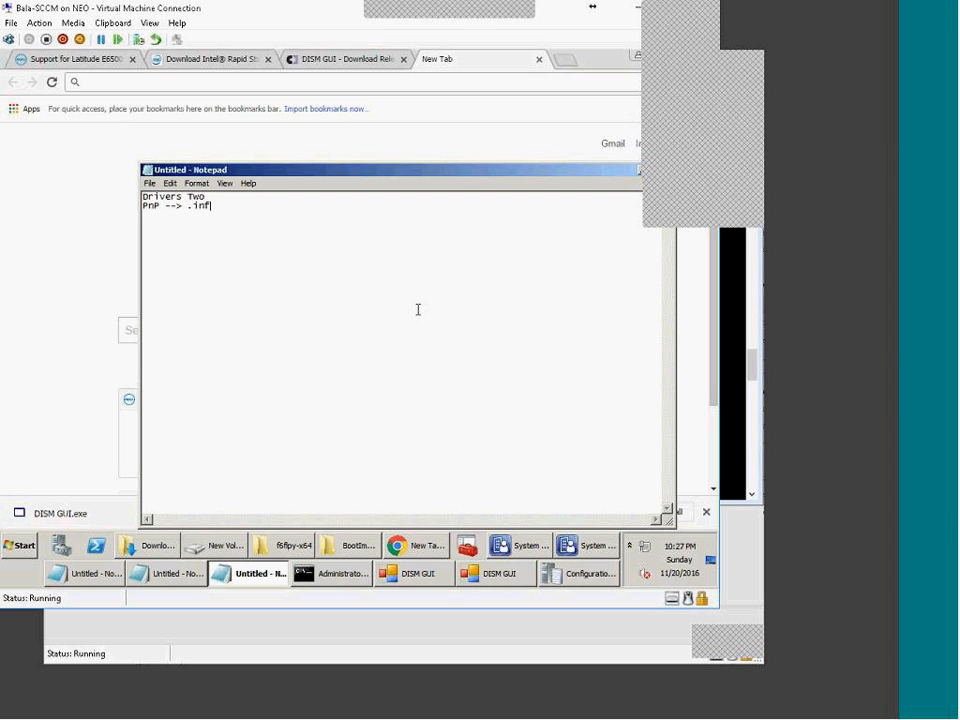
Step: Check the six driver files in the f6flpy-x64 folder, then return to Notepad
left_click(283, 560)
key("ctrl+a")
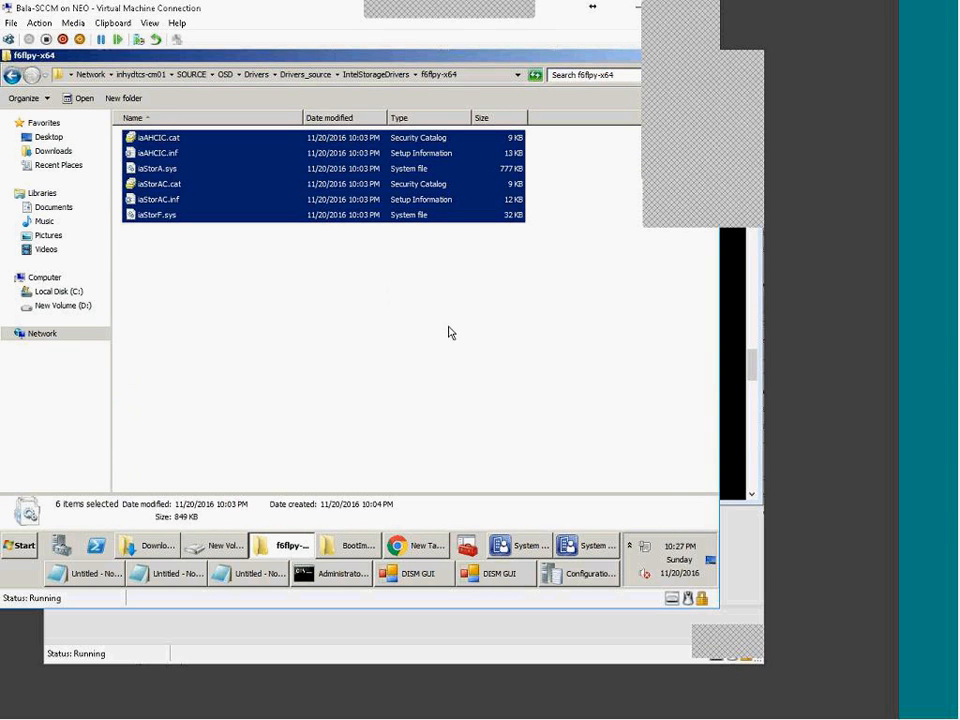
left_click(239, 375)
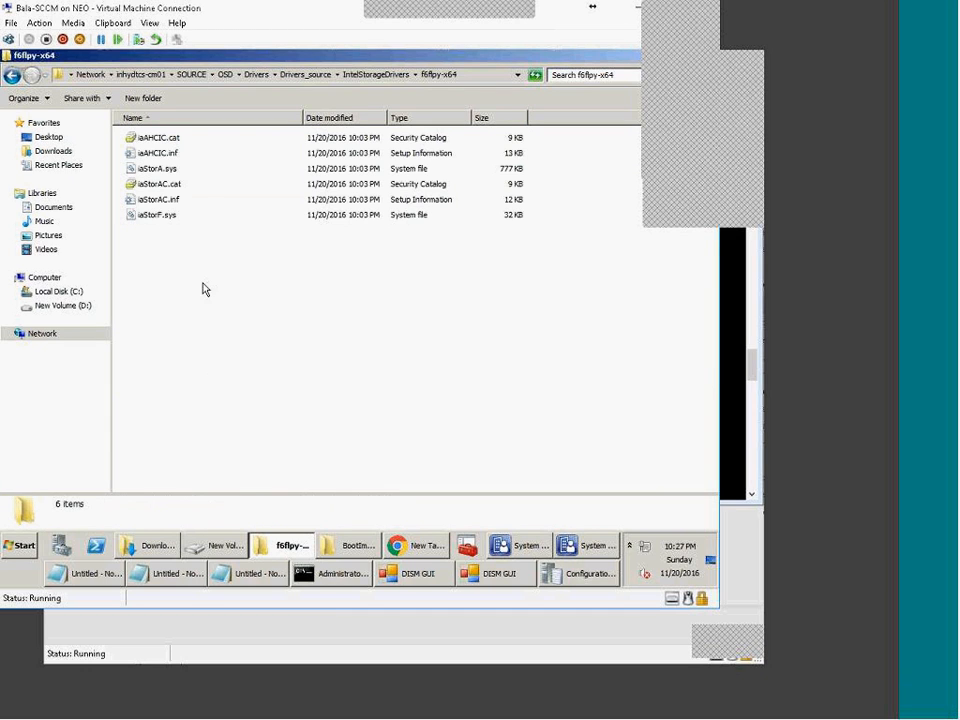
left_click(268, 582)
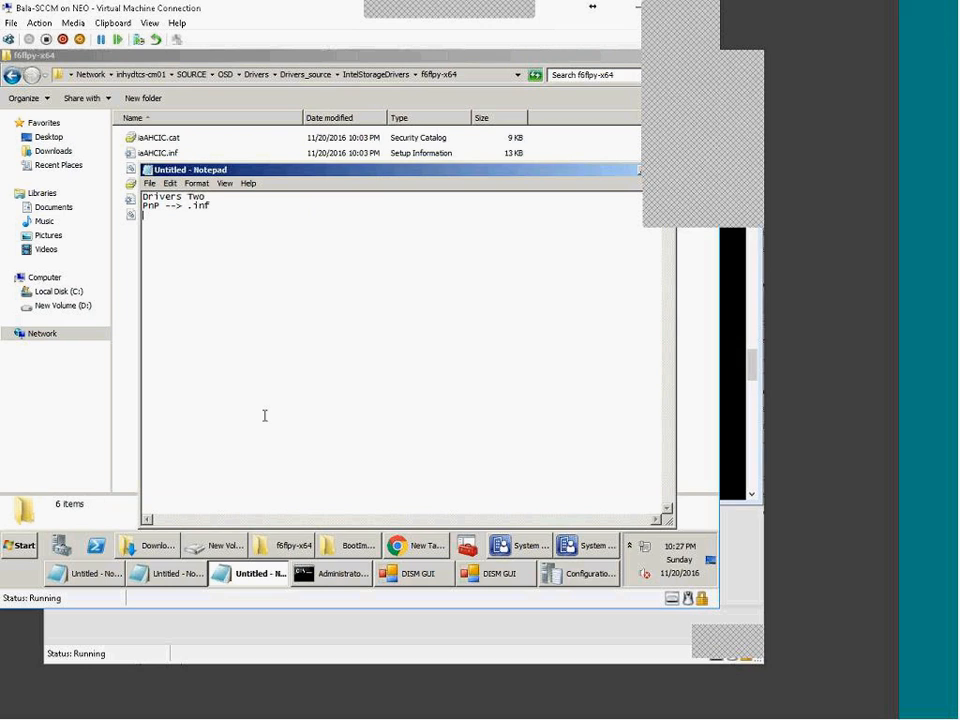
Step: Number the list as '1) PnP --> .inf' and '2) bad driver' with an indented 'ex:- exe /msi devie enable utility' line
key("Up")
key("Tab")
type("1)")
key("Tab")
type("2) bad driver")
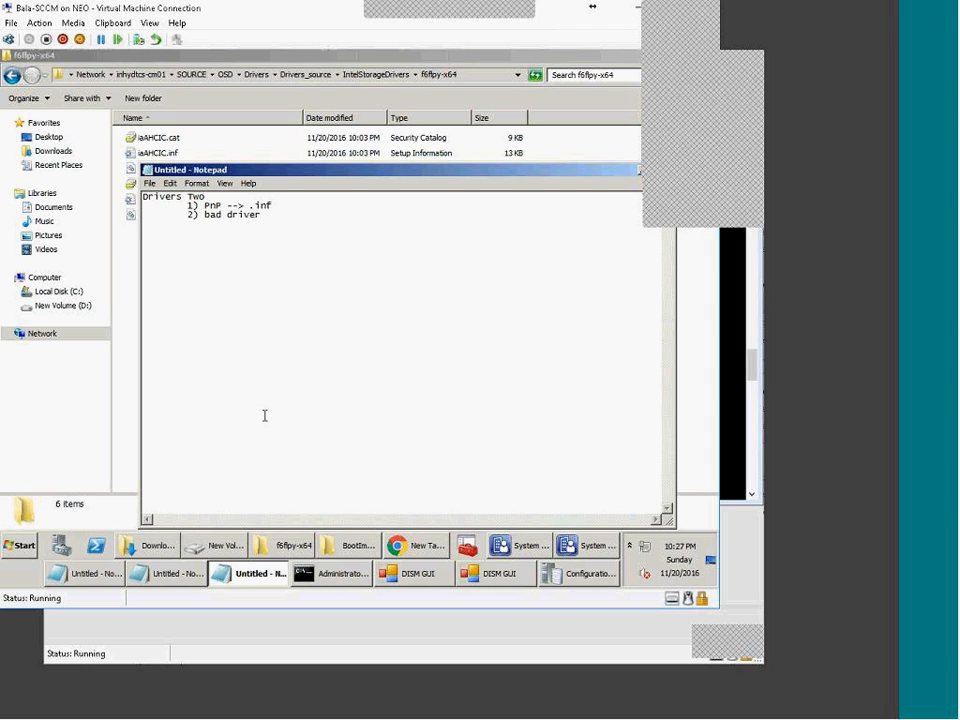
key("Return")
key("Tab")
key("Tab")
type("ex:-")
type("exe /msi devie enable ")
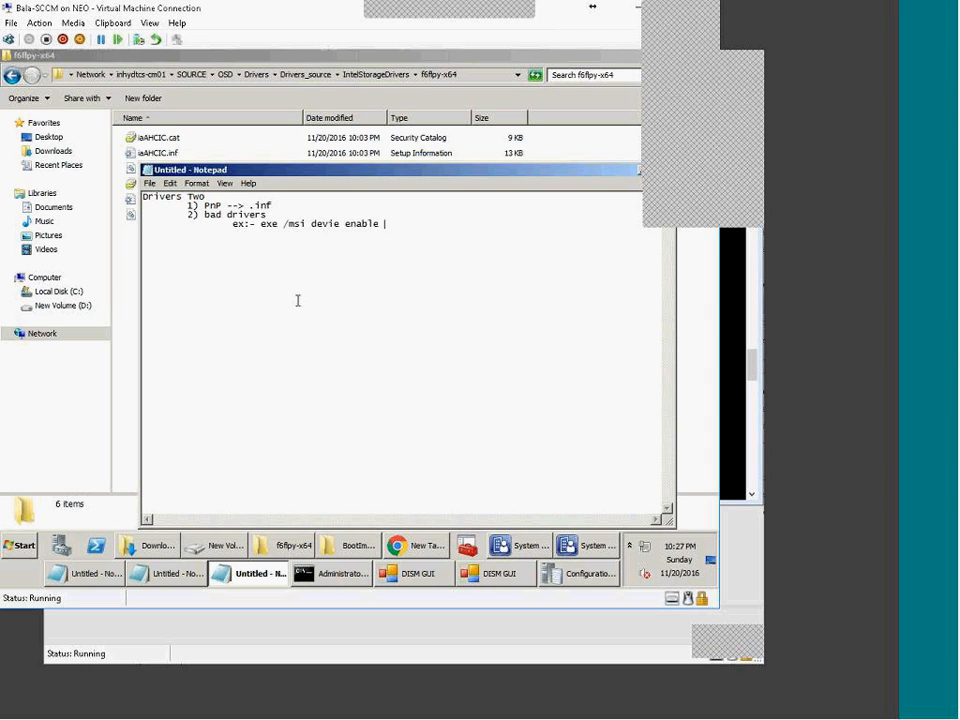
type("utility")
Step: Insert blank lines between the two numbered items
left_click_drag(205, 217, 268, 217)
left_click(284, 292)
left_click_drag(441, 235, 107, 219)
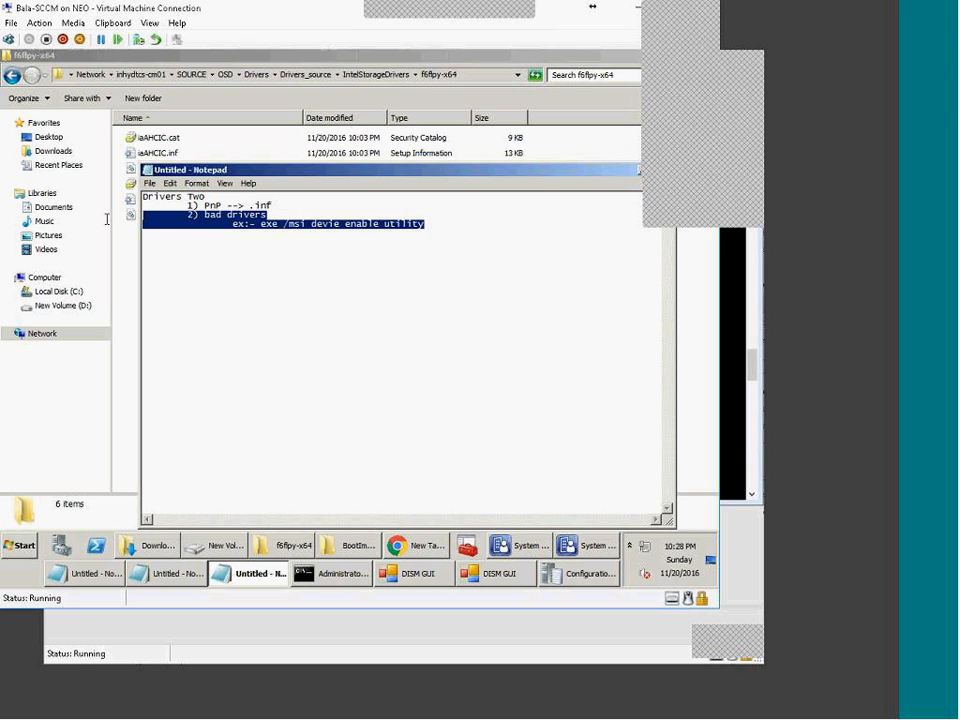
left_click(221, 312)
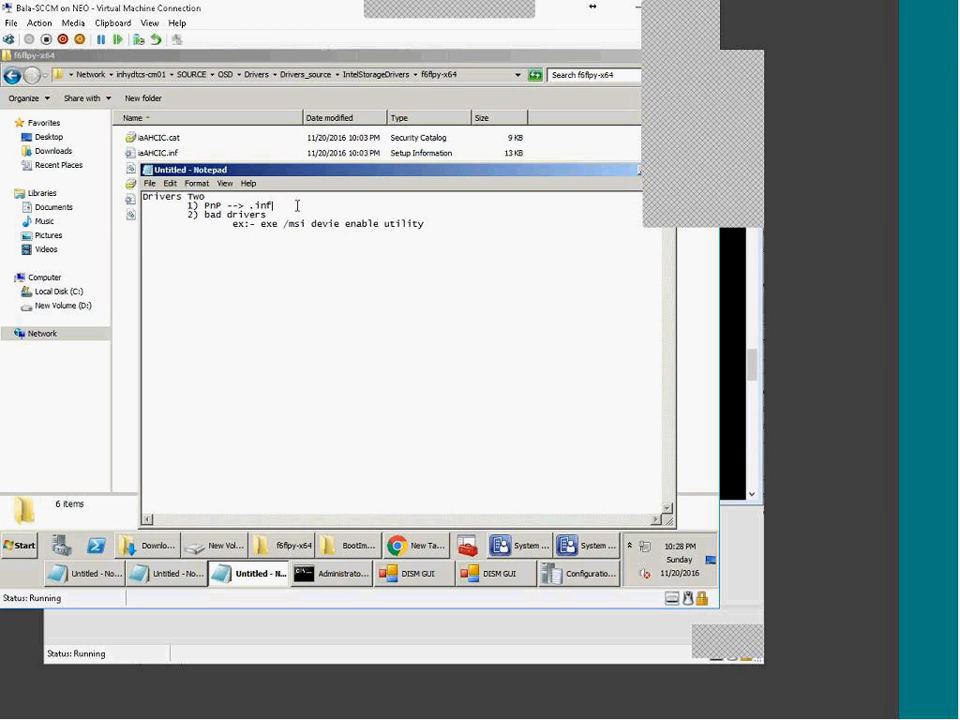
key("Return")
key("Return")
key("Return")
key("Return")
key("Return")
key("Return")
left_click_drag(248, 206, 141, 197)
left_click(223, 215)
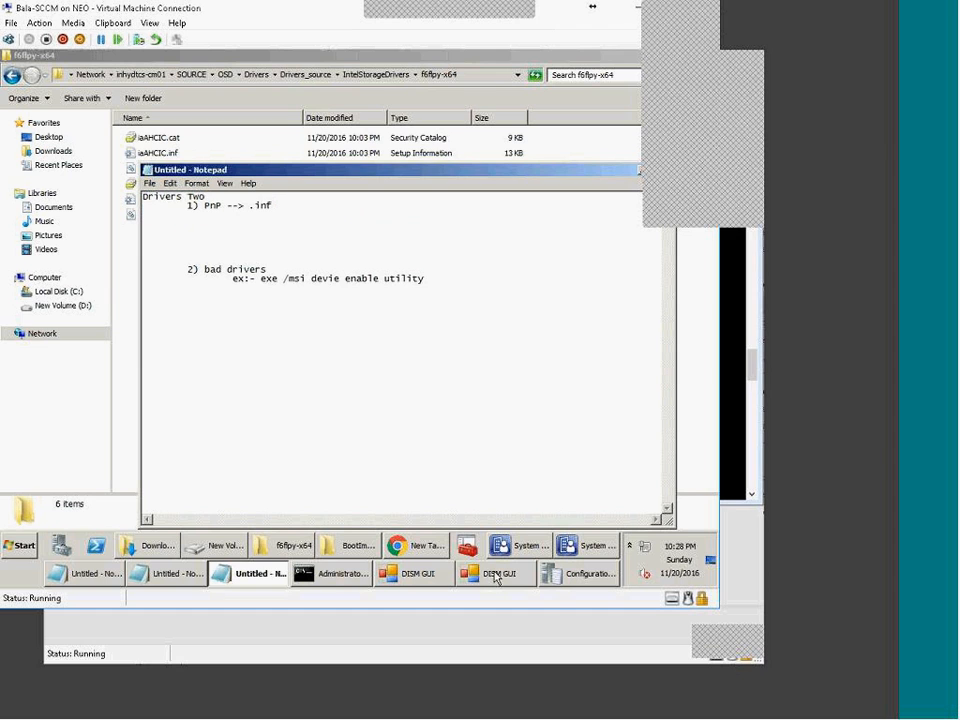
Step: Search Google in Chrome for 'dell driver cab 7040' using the suggested completion
left_click(411, 546)
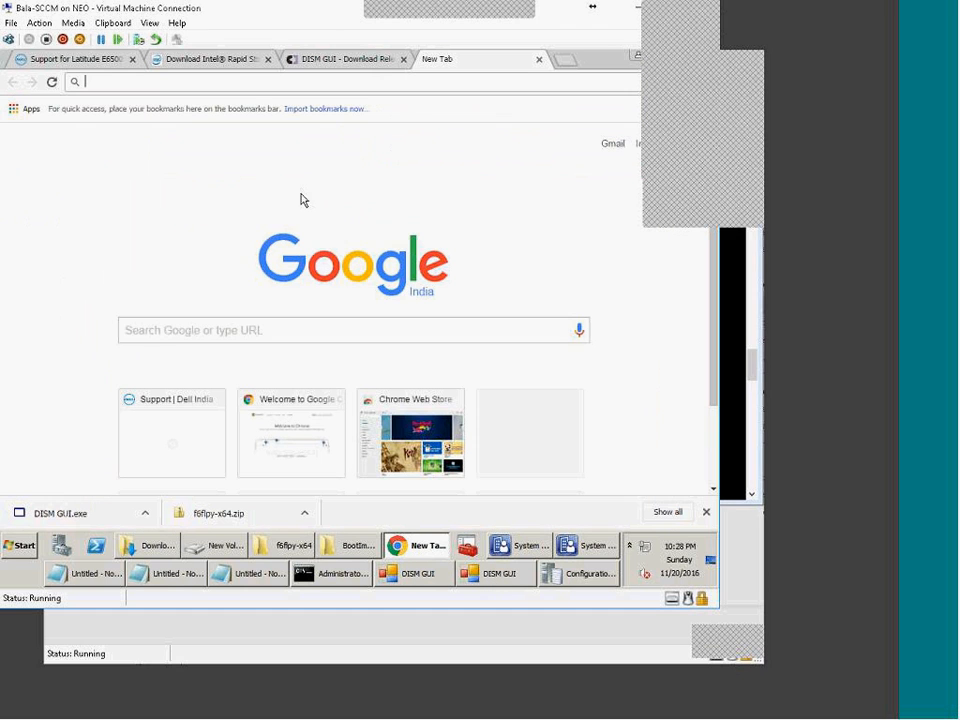
left_click(265, 80)
type("dell")
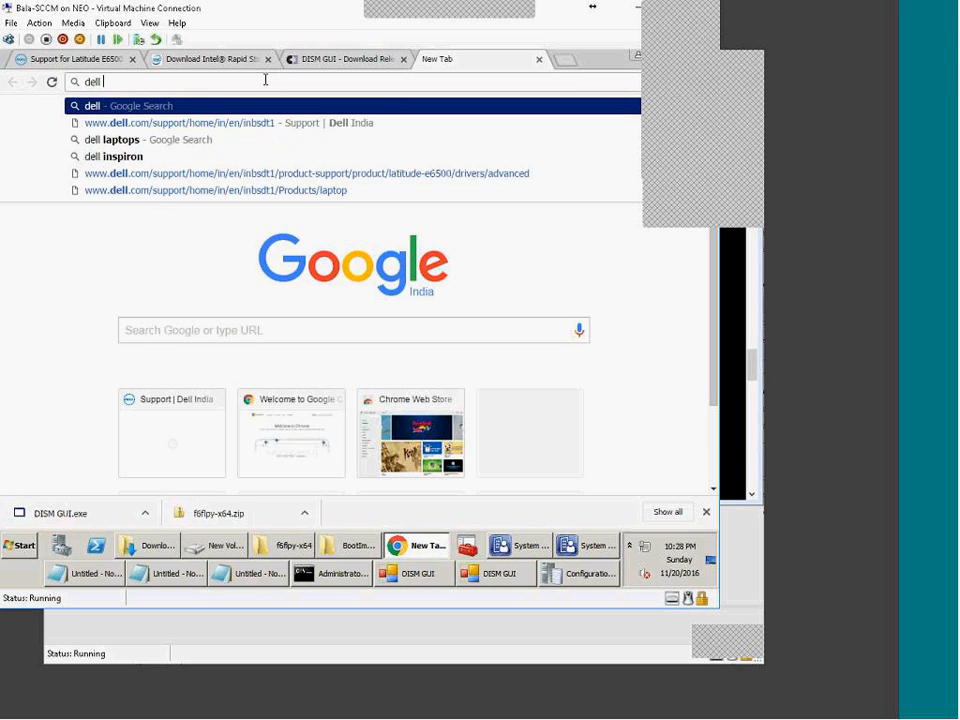
type(" driver ca")
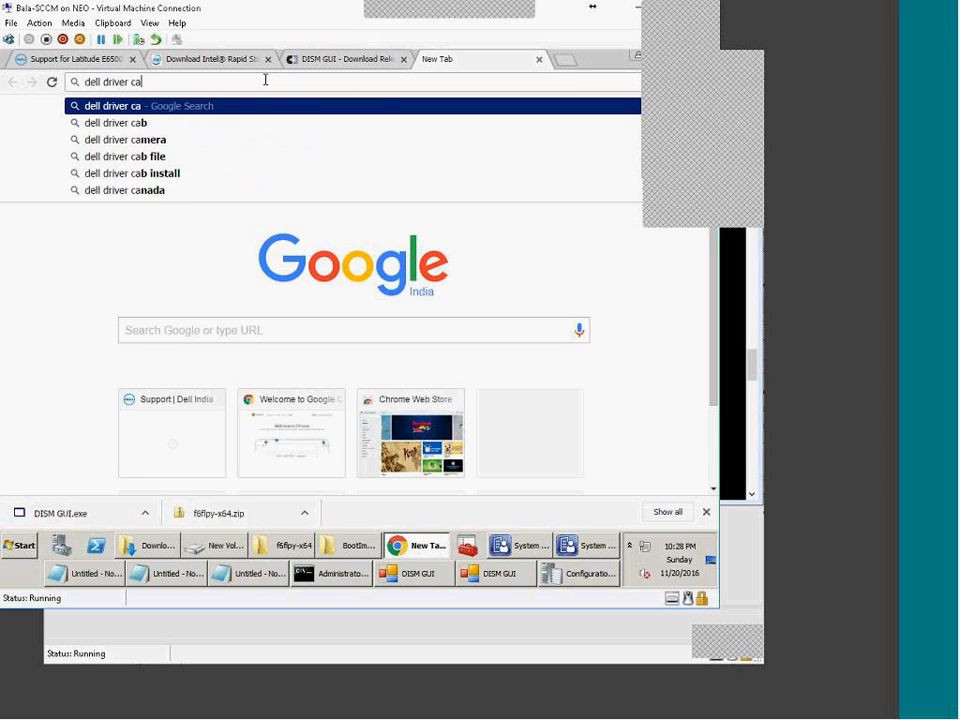
type("b")
key("Down")
key("Down")
key("Down")
key("Down")
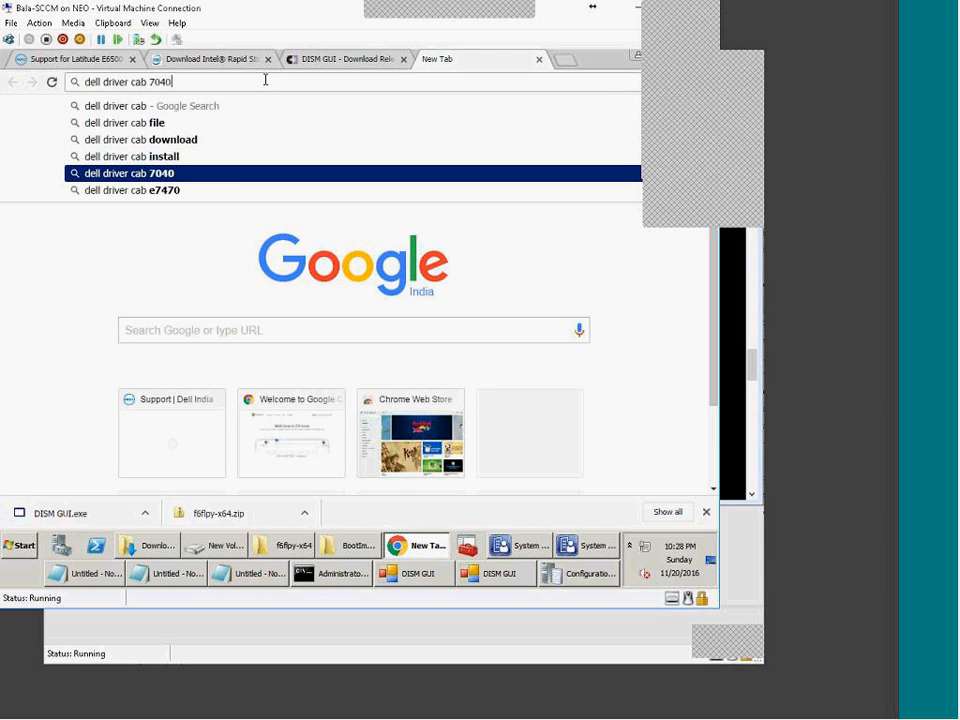
key("Return")
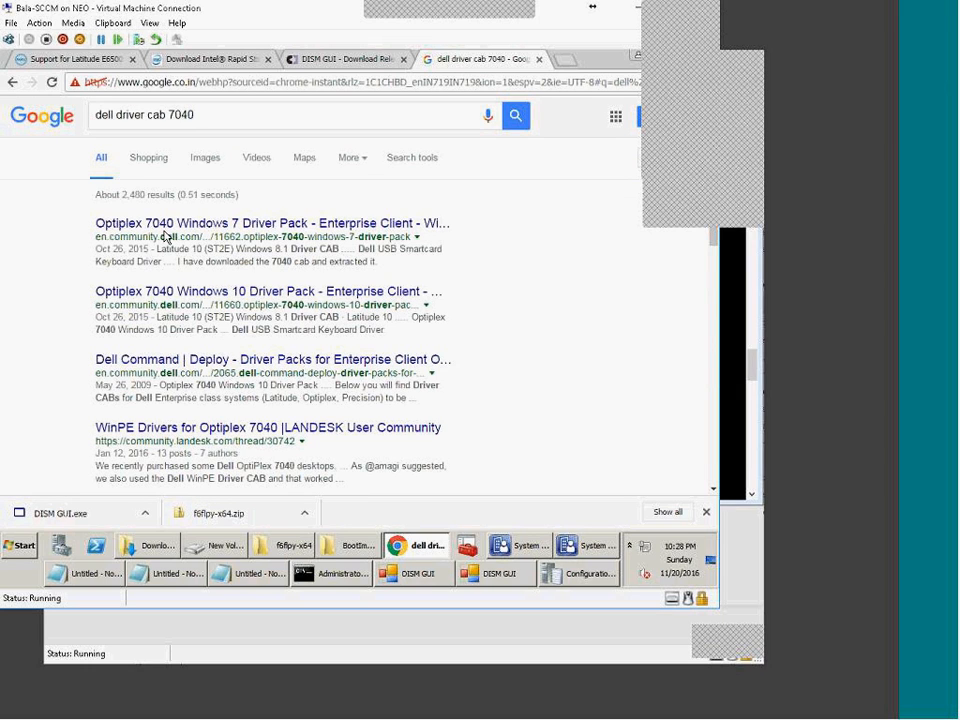
Step: Open the Optiplex 7040 Windows 7 Driver Pack result and scroll through it
left_click(168, 227)
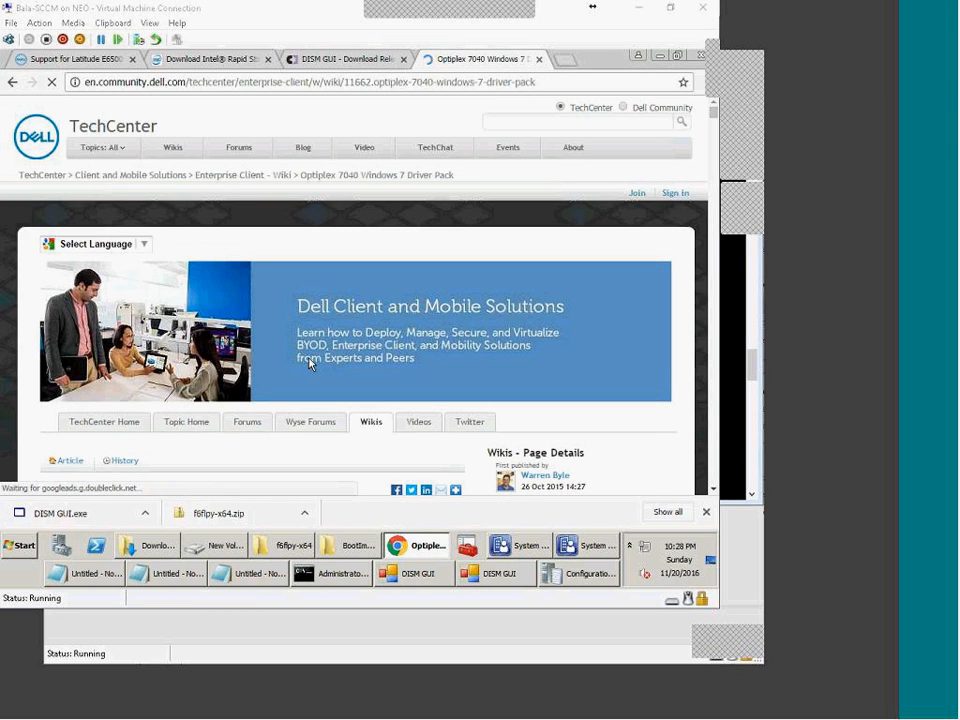
scroll(212, 356, "down", 5)
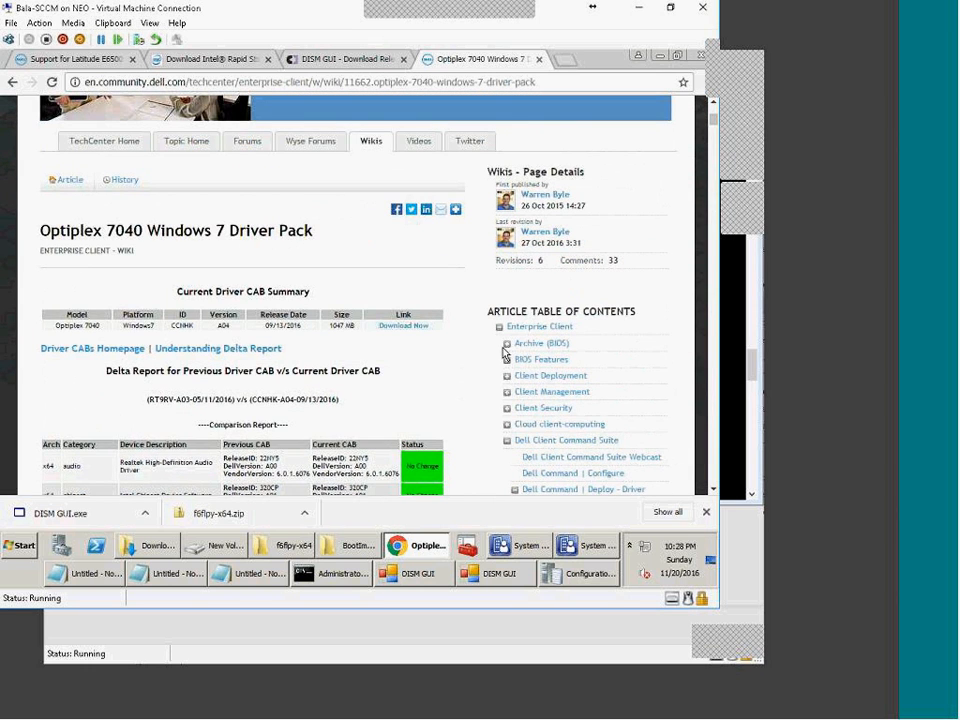
scroll(326, 440, "down", 3)
scroll(336, 437, "up", 5)
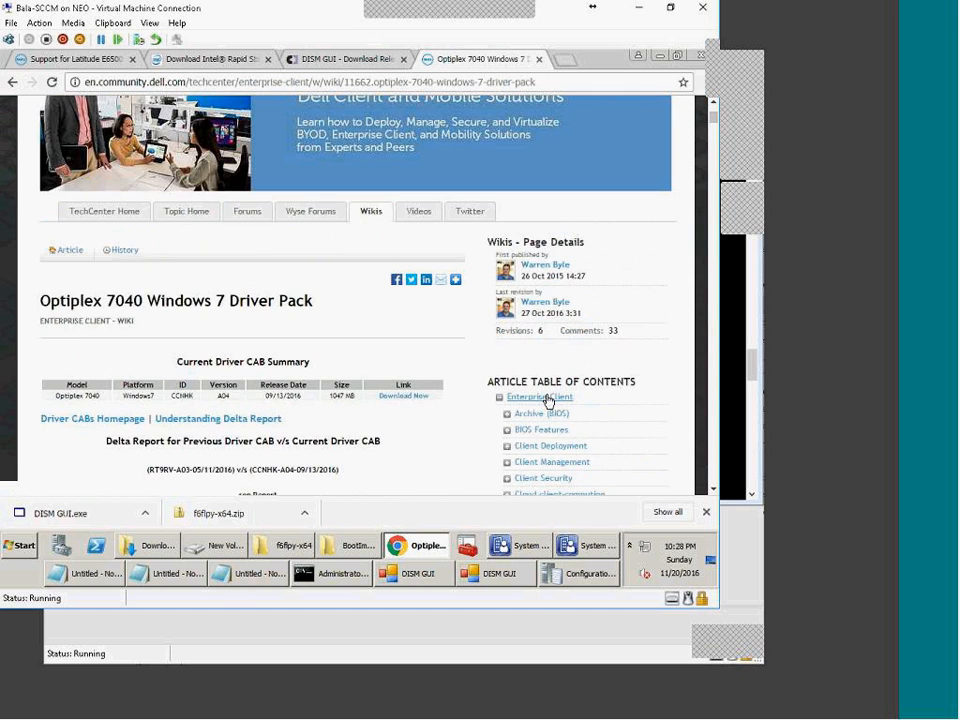
Step: Browse the Enterprise Client wiki and expand its Windows 7 Deployment section
left_click(561, 400)
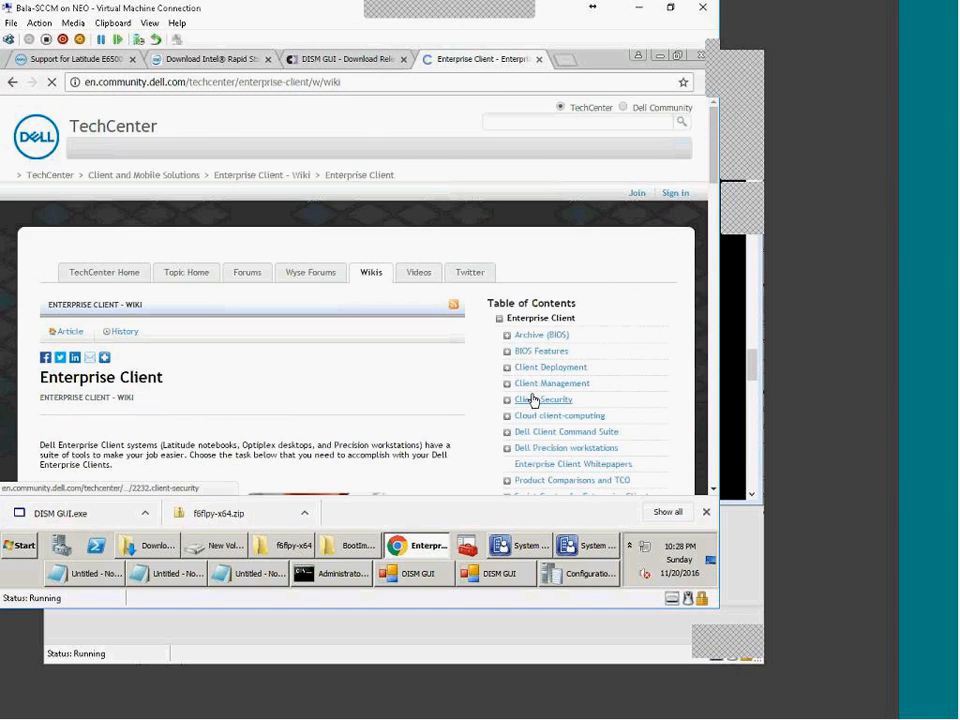
scroll(376, 398, "down", 6)
scroll(373, 380, "down", 2)
scroll(372, 380, "up", 3)
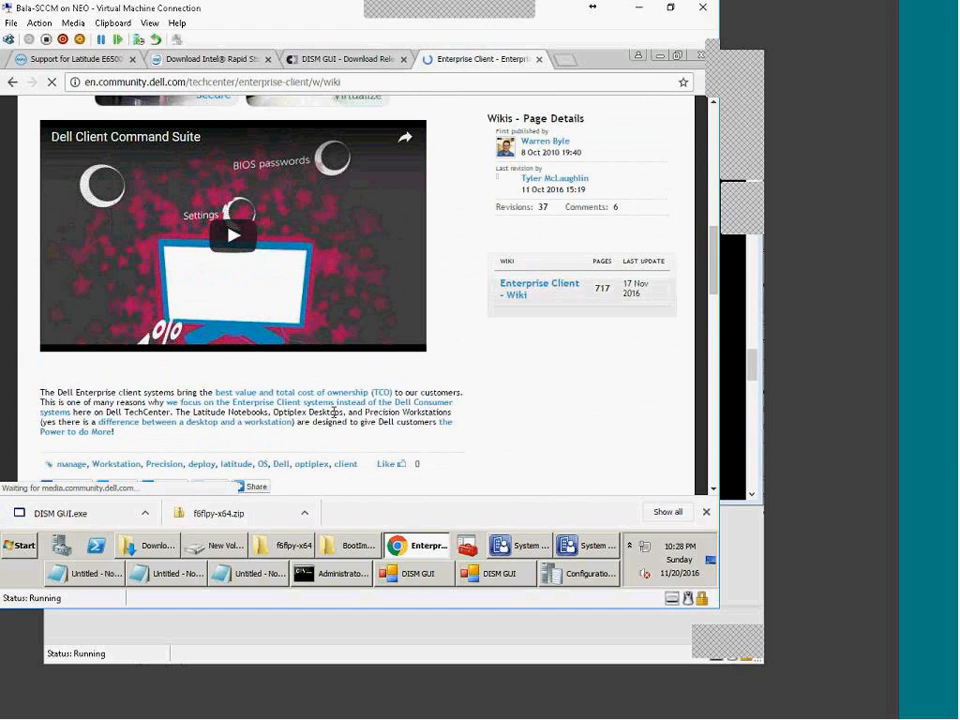
scroll(345, 405, "up", 3)
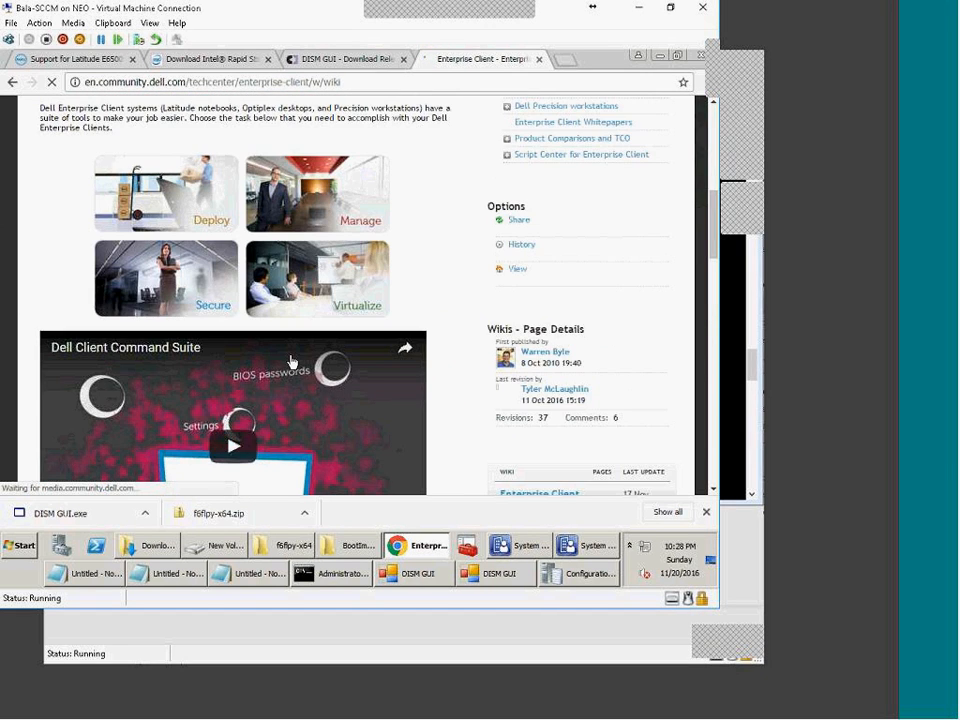
scroll(317, 354, "up", 4)
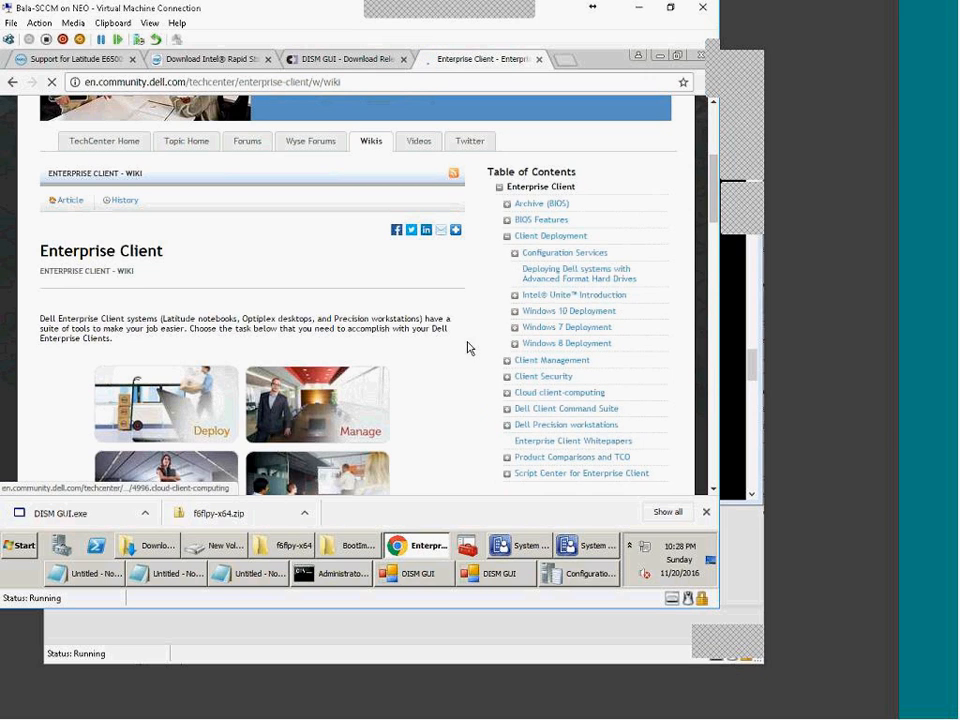
left_click(518, 332)
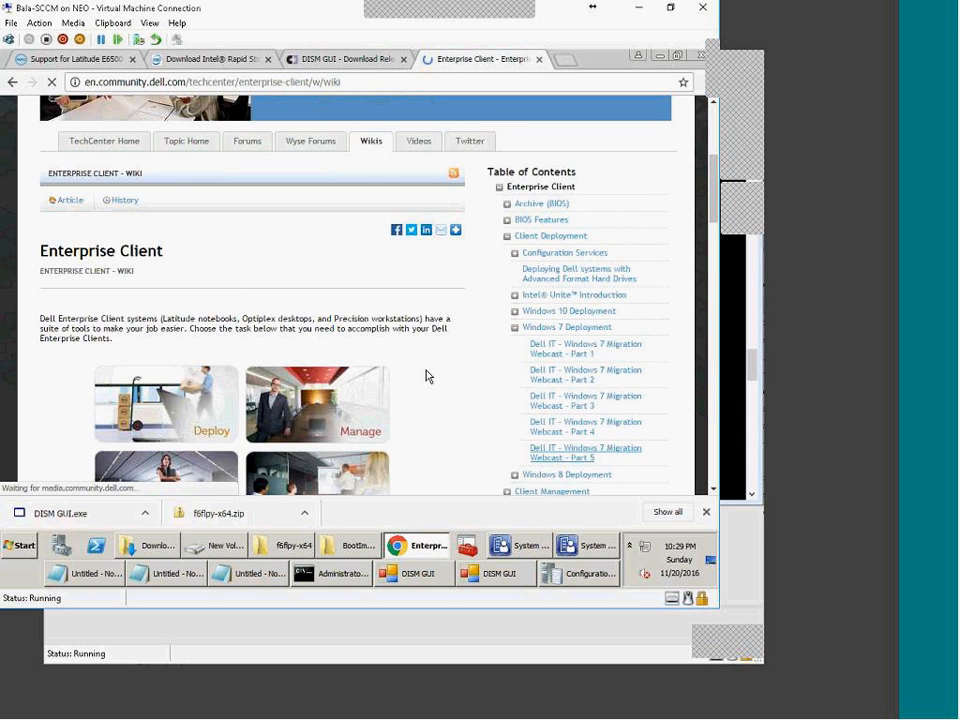
scroll(426, 377, "down", 5)
scroll(423, 378, "up", 10)
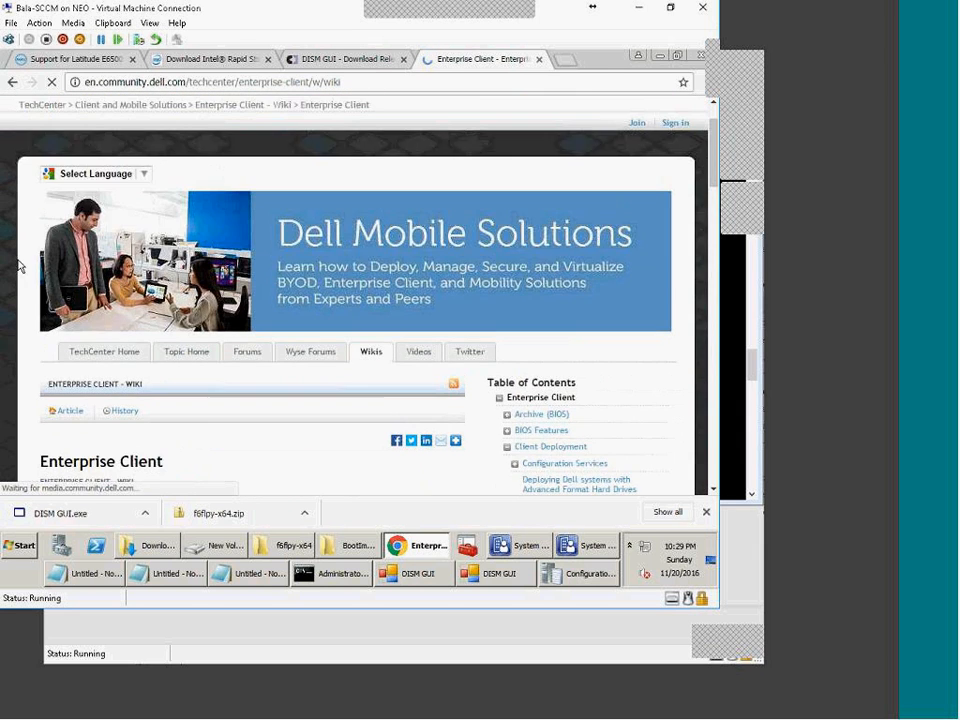
Step: Return to the Optiplex 7040 driver pack page and review its title and summary table
left_click(13, 82)
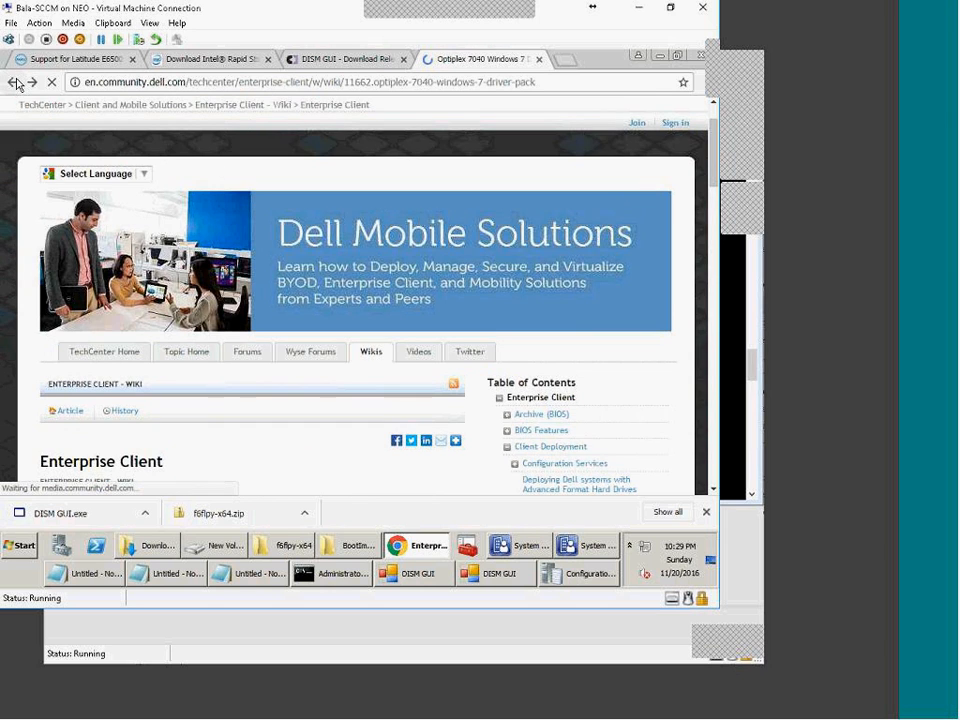
left_click_drag(147, 301, 306, 308)
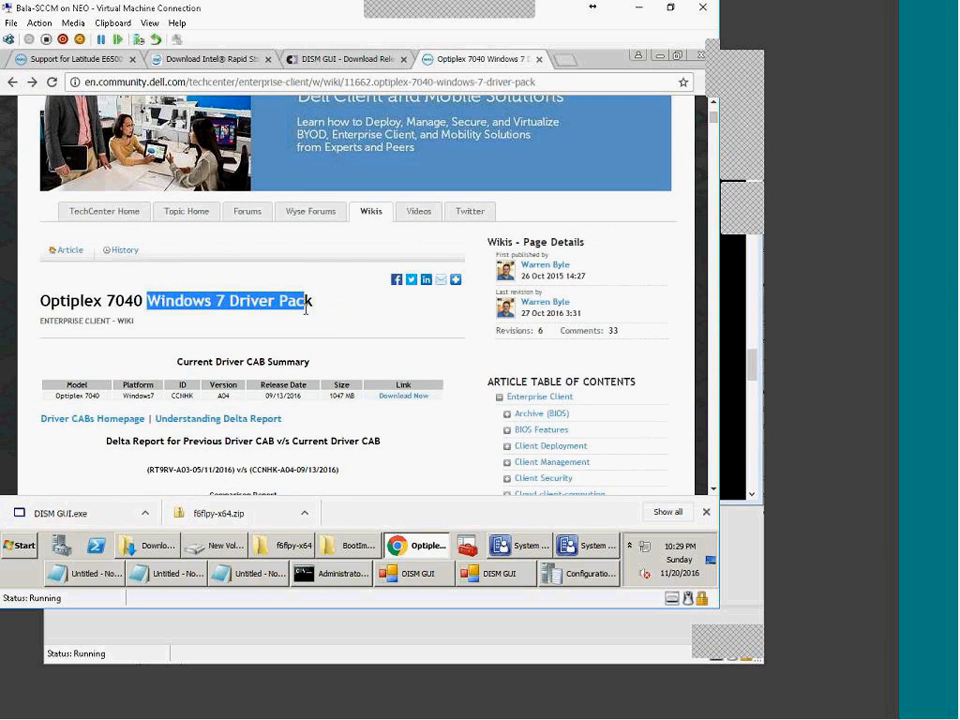
left_click(369, 463)
scroll(360, 465, "down", 1)
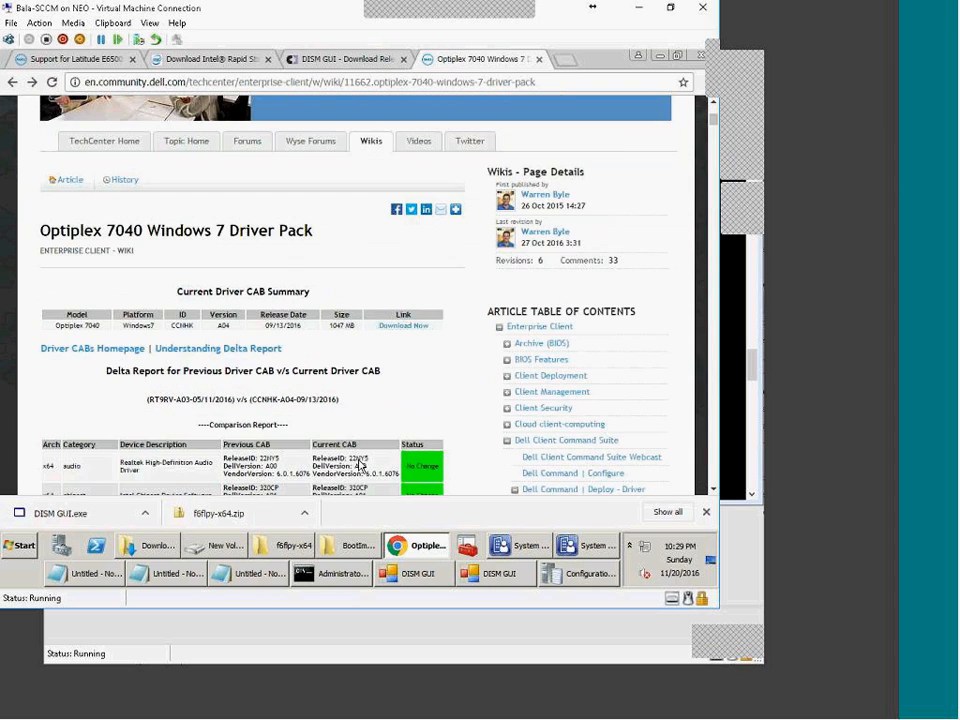
left_click_drag(96, 336, 57, 329)
scroll(388, 441, "down", 1)
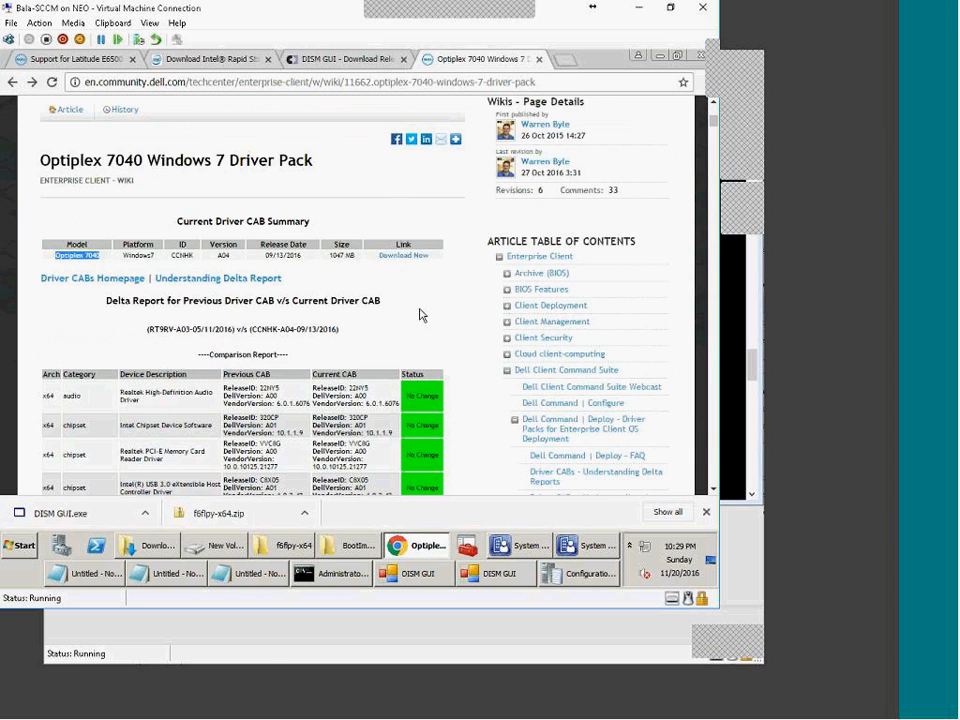
scroll(430, 440, "down", 4)
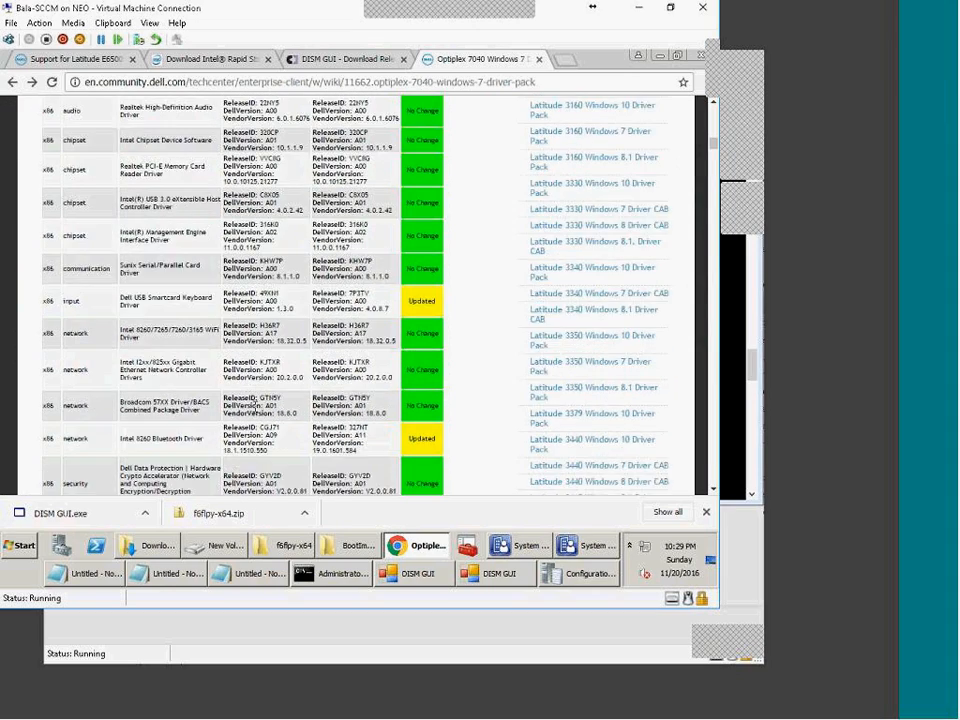
scroll(255, 402, "down", 2)
left_click_drag(104, 239, 268, 364)
left_click(270, 370)
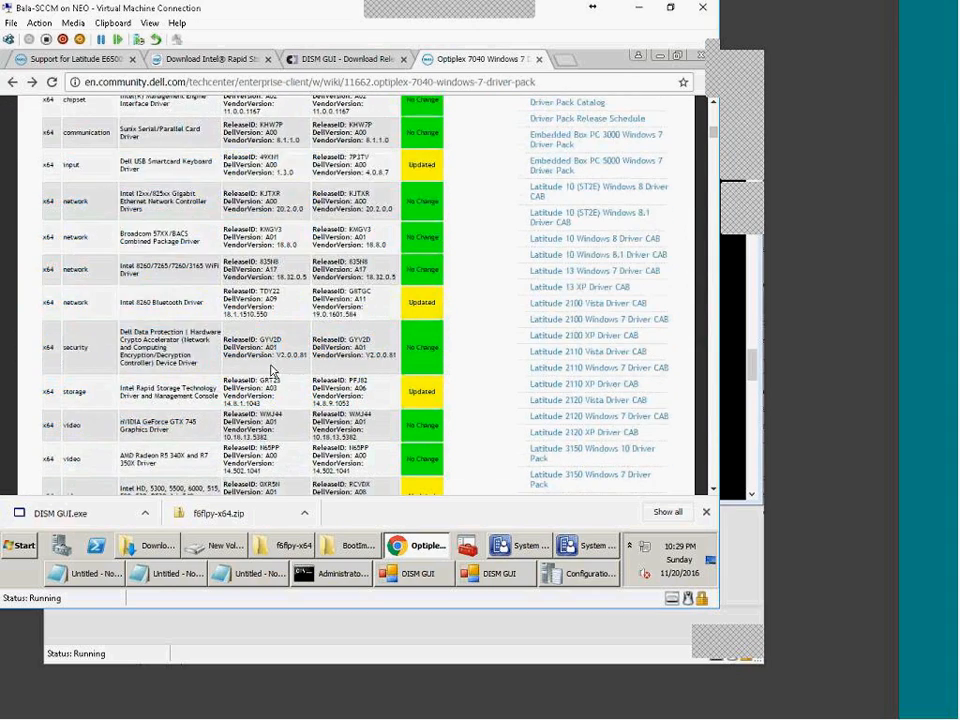
scroll(273, 372, "down", 1)
scroll(278, 372, "down", 1)
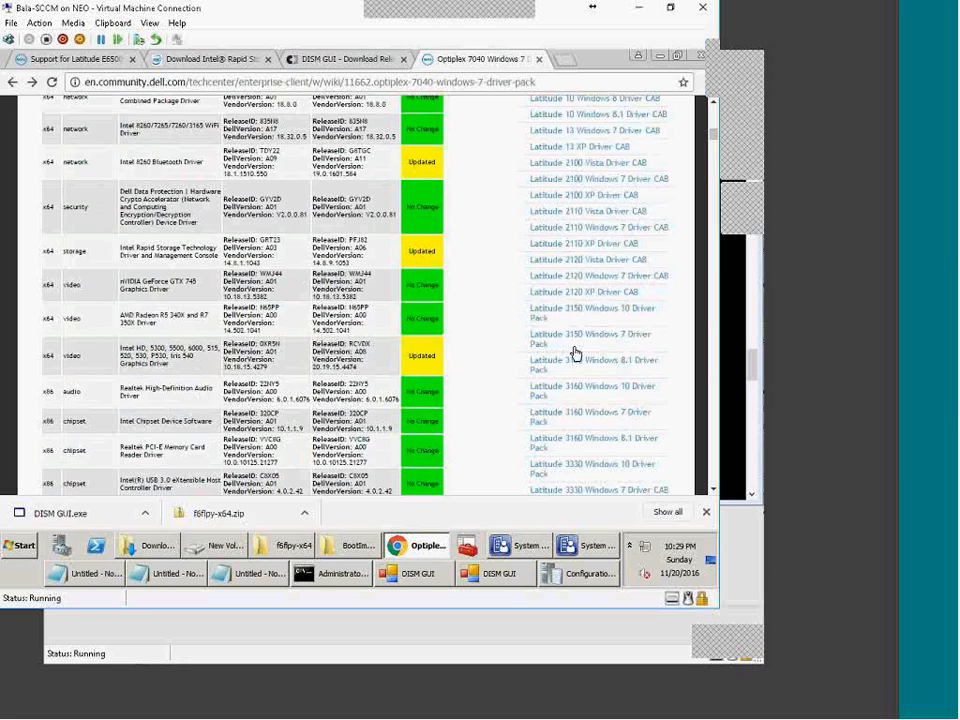
Step: Open the Latitude 3150 Windows 7 Driver Pack page and download its 249 MB CAB
left_click(619, 340)
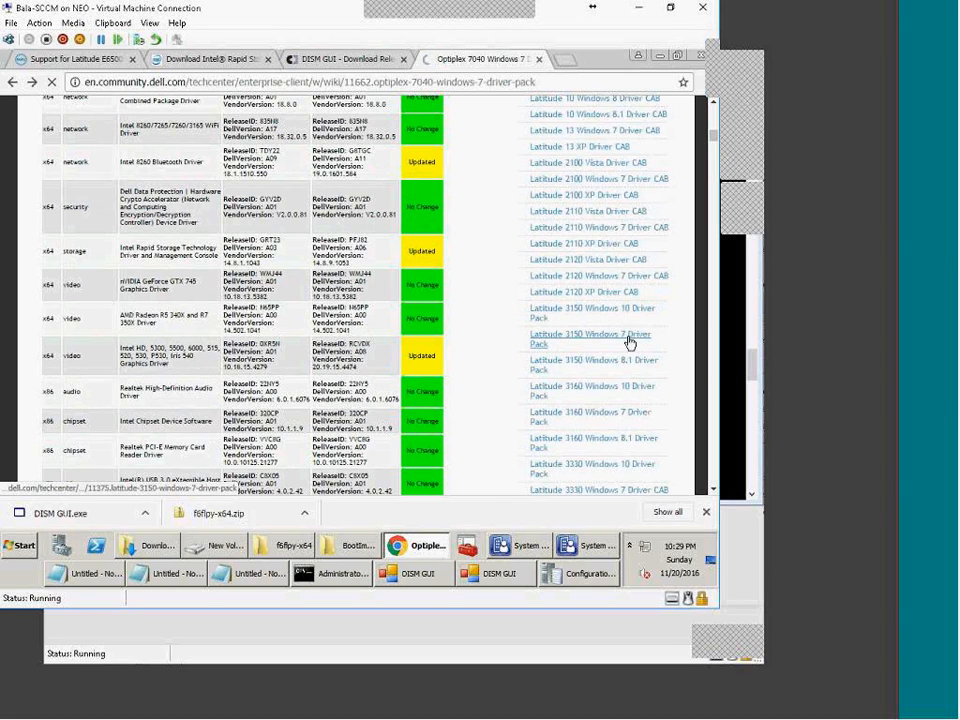
scroll(285, 347, "down", 3)
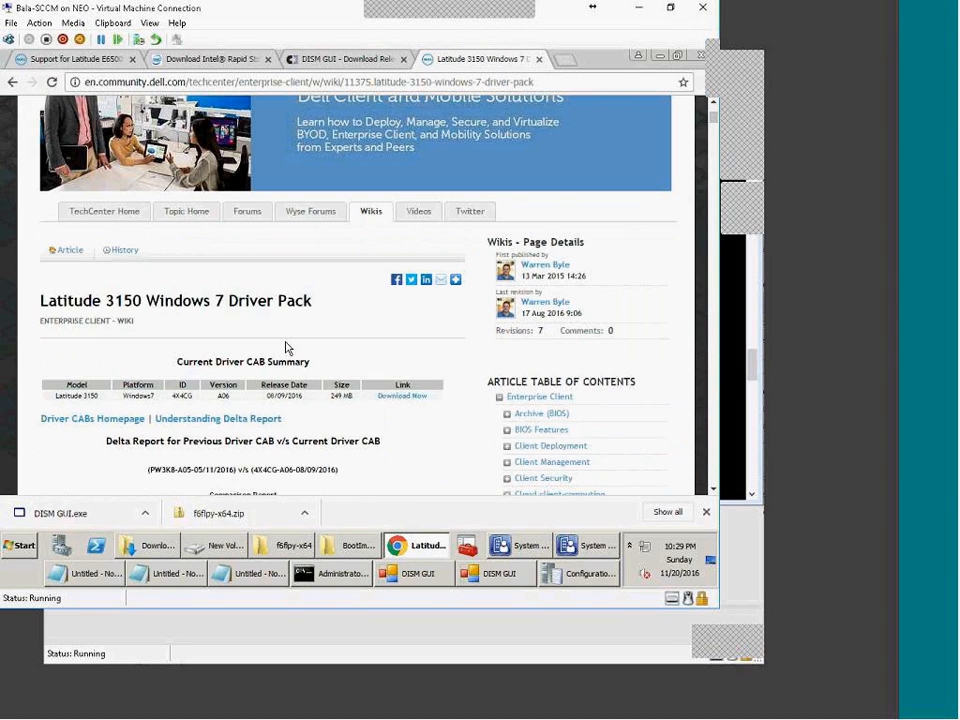
left_click_drag(333, 397, 353, 396)
left_click(326, 402)
left_click_drag(106, 301, 160, 301)
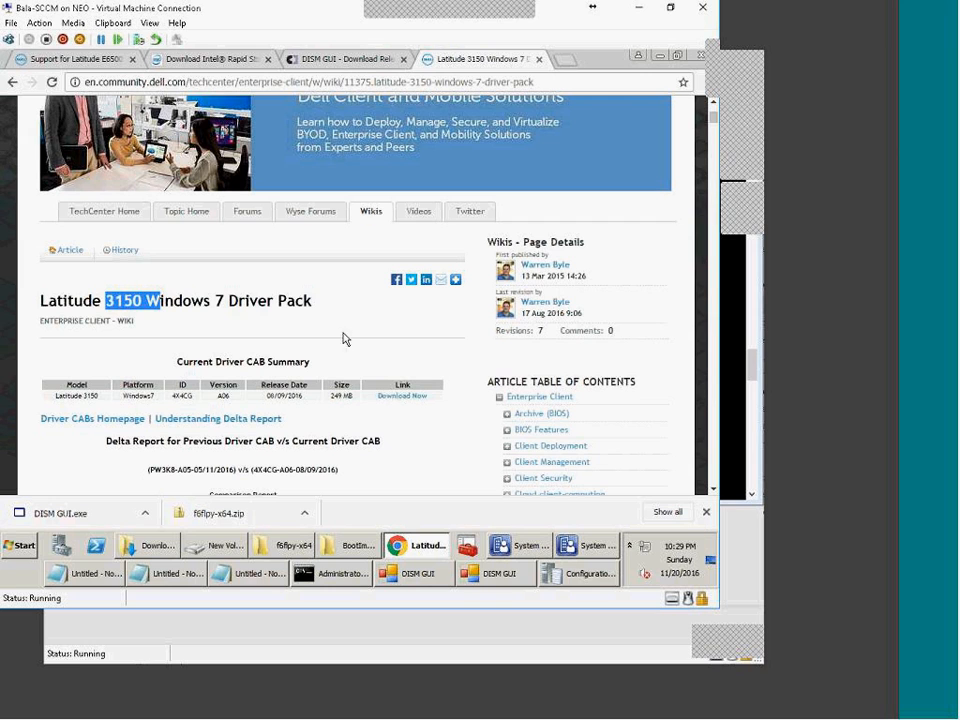
left_click(413, 398)
Step: Point out the chipset, network and video entries in the driver comparison table
scroll(392, 459, "down", 3)
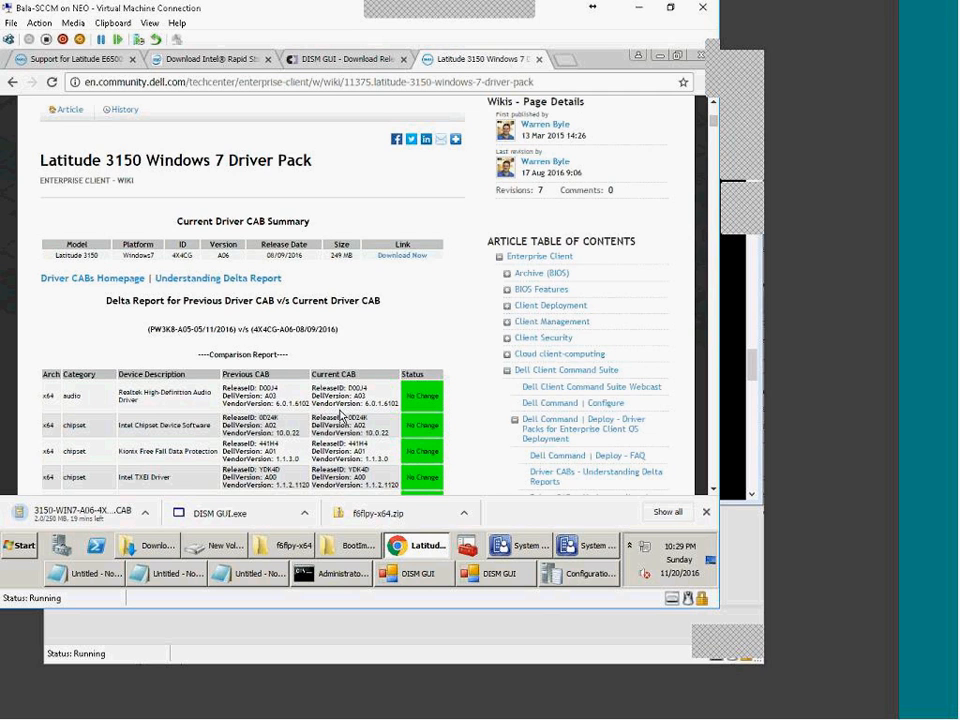
scroll(340, 415, "down", 4)
scroll(120, 338, "up", 1)
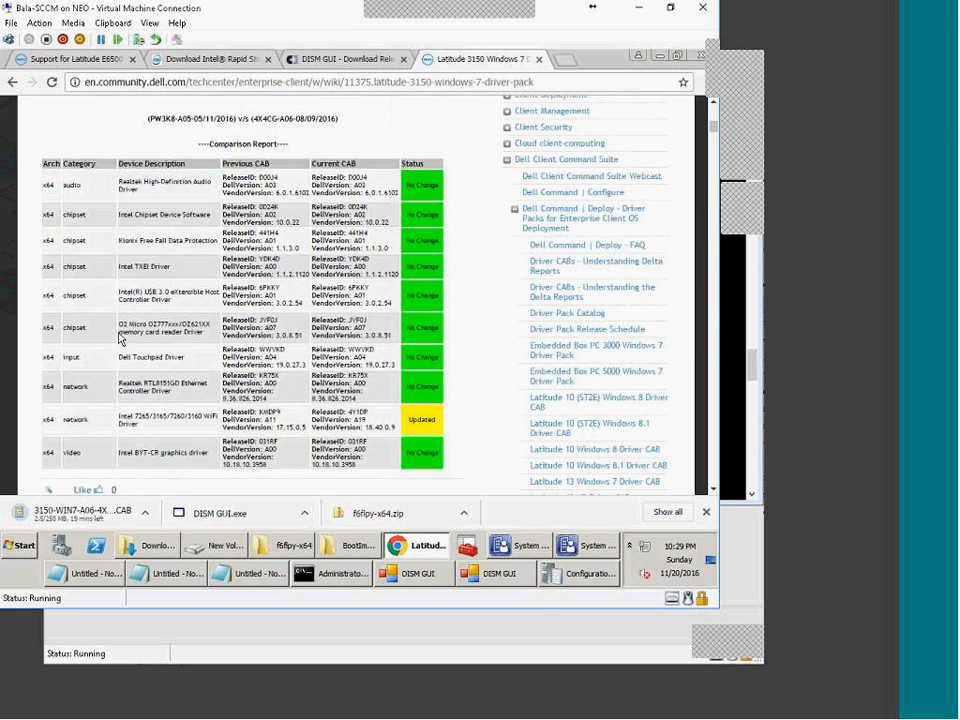
left_click_drag(69, 214, 84, 230)
double_click(74, 295)
left_click_drag(67, 386, 86, 454)
left_click_drag(374, 464, 279, 248)
left_click(164, 217)
Step: Search Google in a new tab for 'hp elitebook 840 g2 sccm', accepting the corrected spelling
left_click(563, 62)
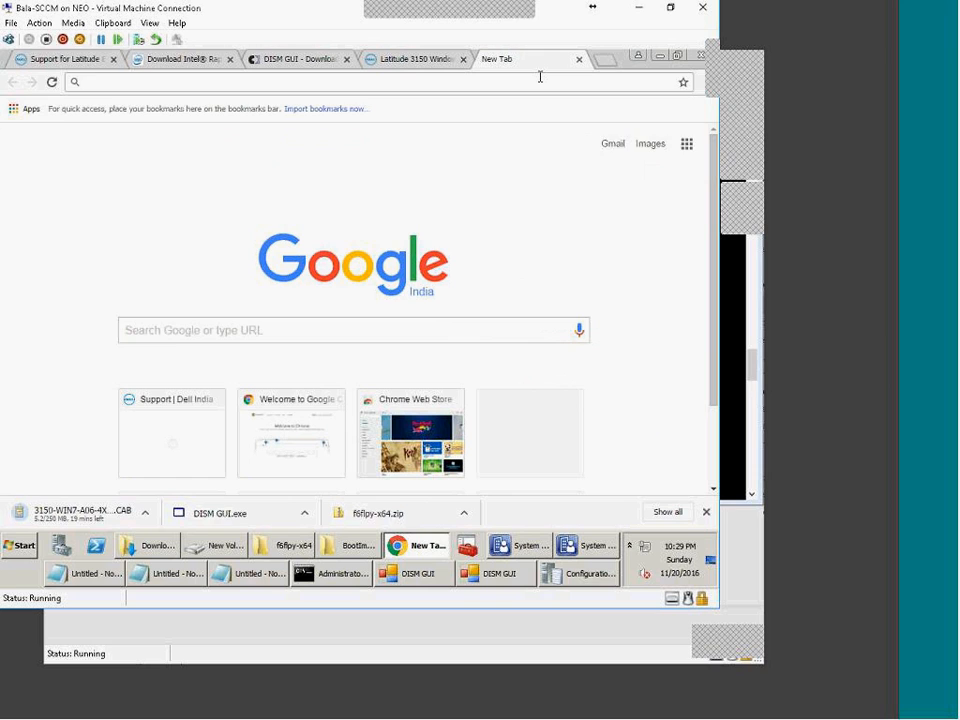
type("hp[")
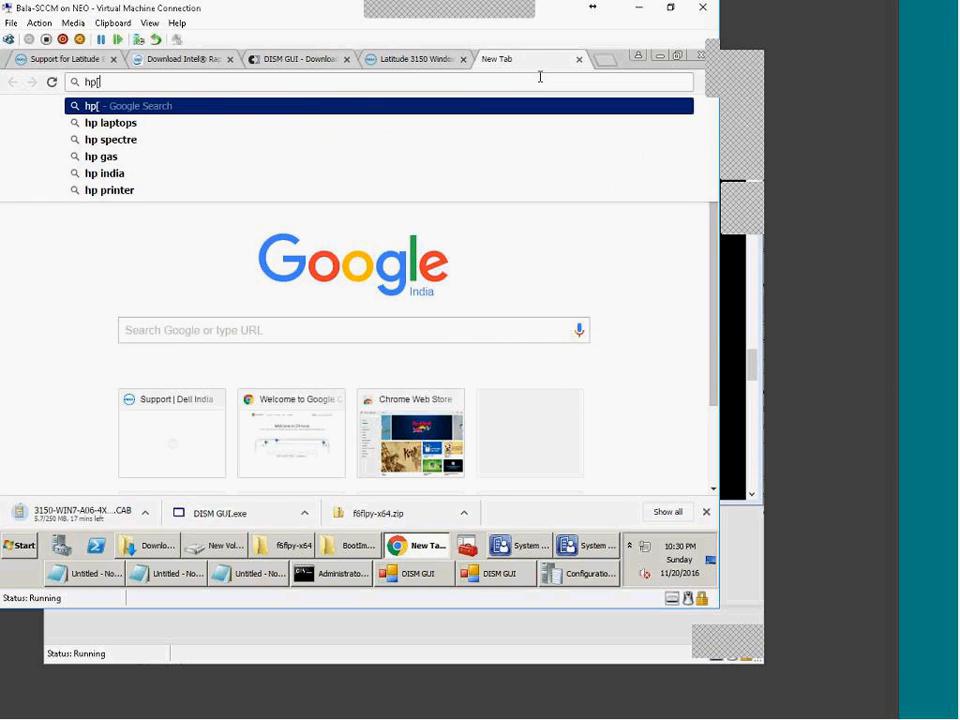
key("BackSpace")
type("840")
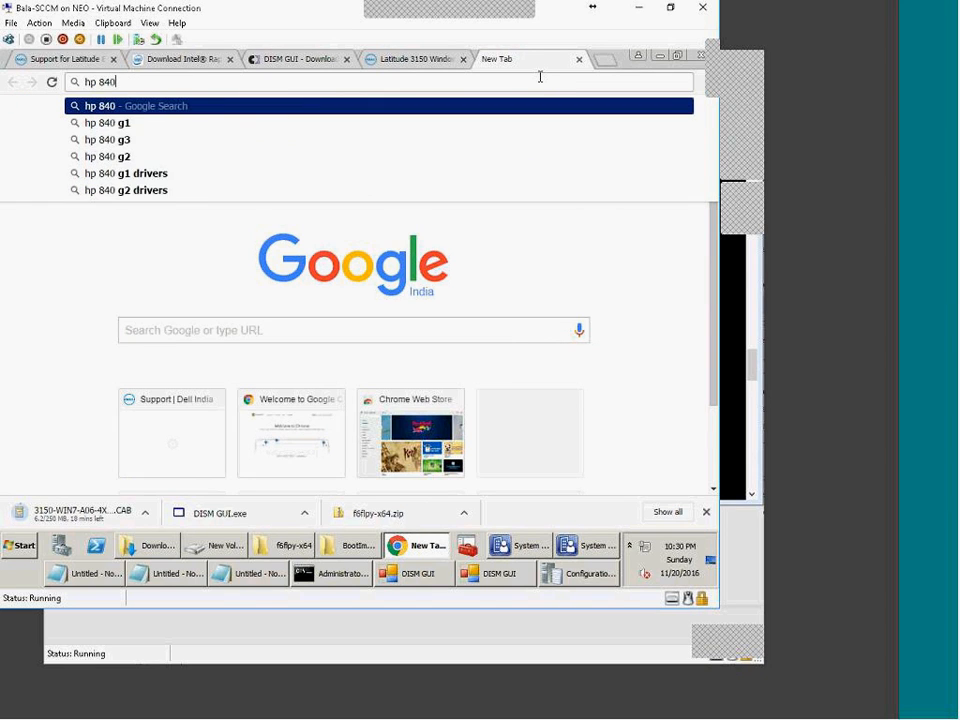
key("BackSpace")
key("BackSpace")
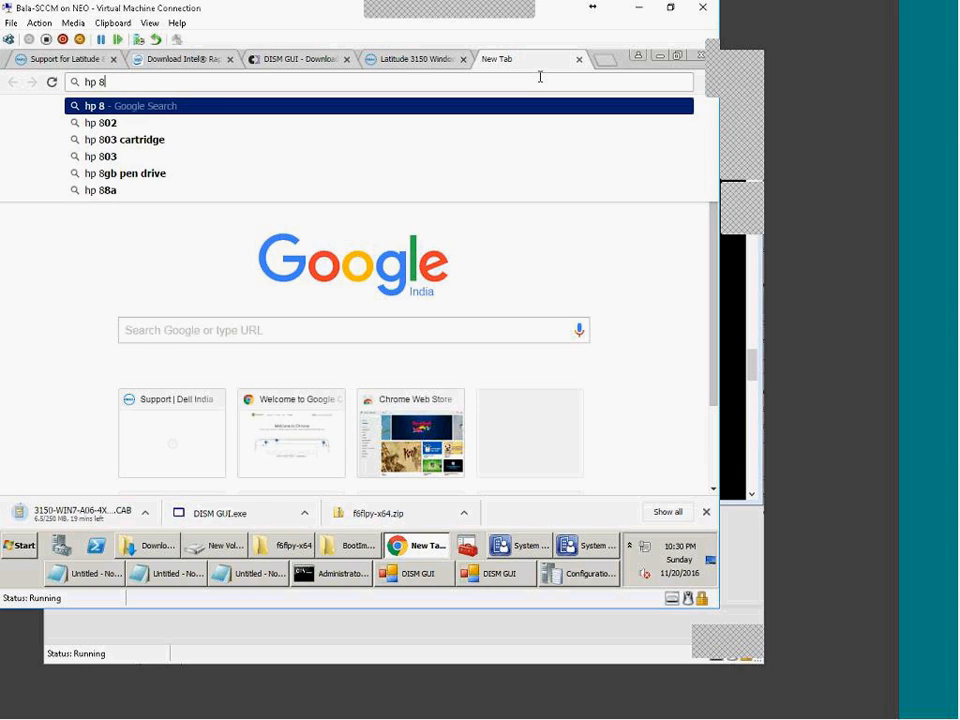
key("BackSpace")
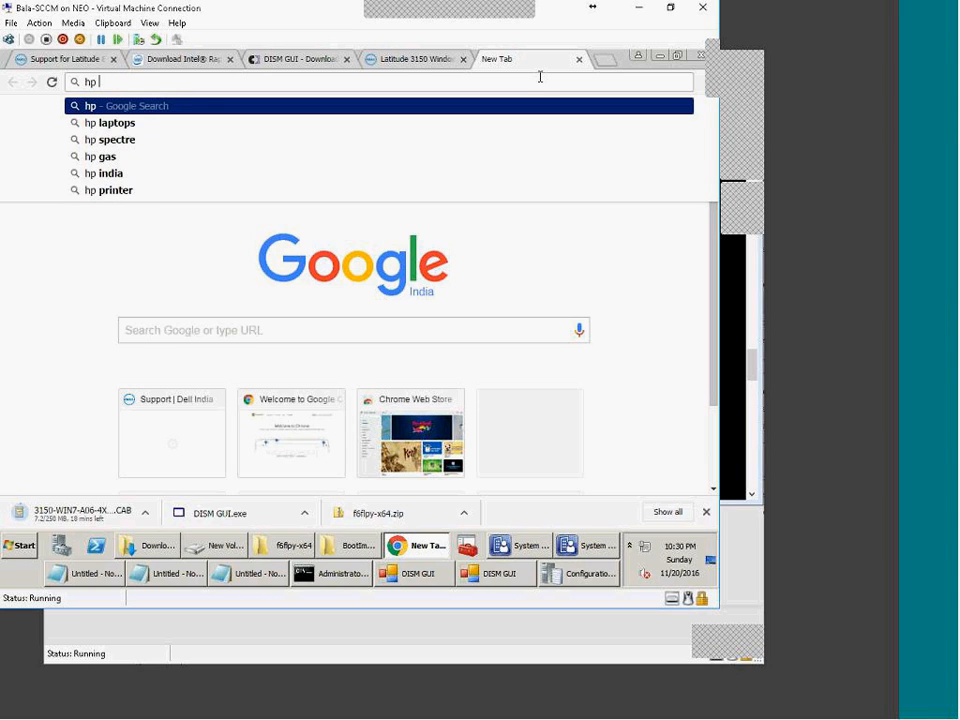
type("g")
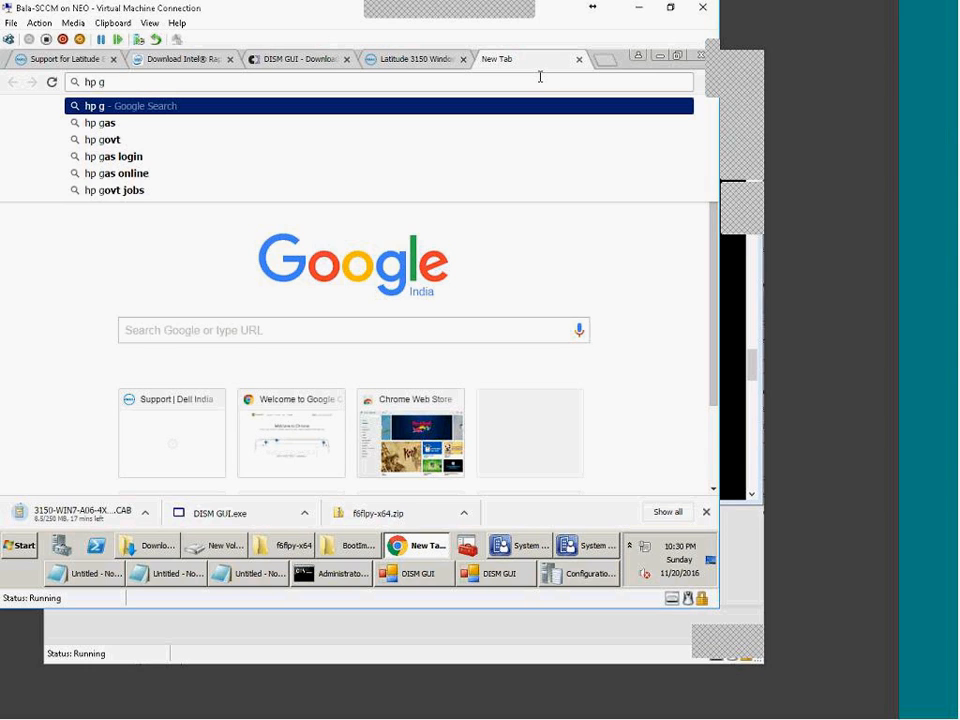
type("840")
key("Down")
key("Down")
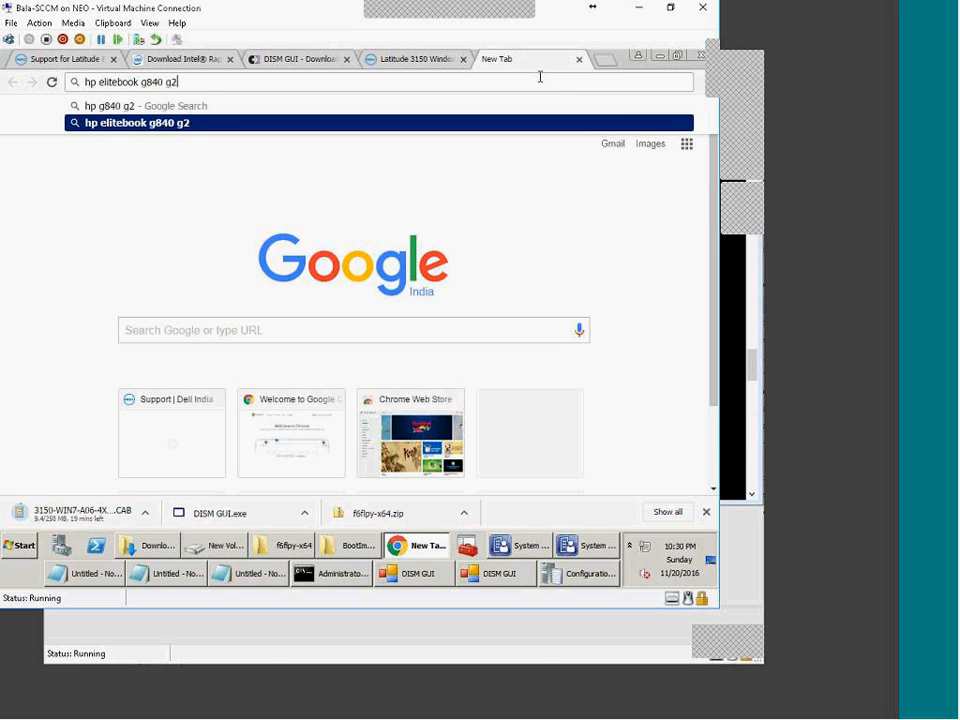
type("sccm")
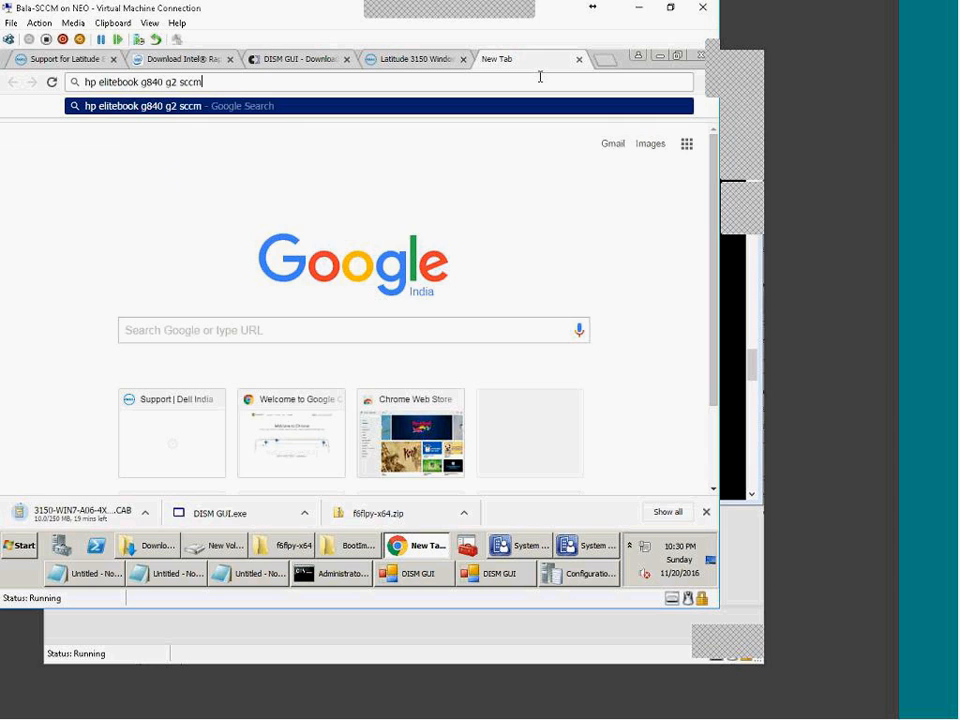
key("Return")
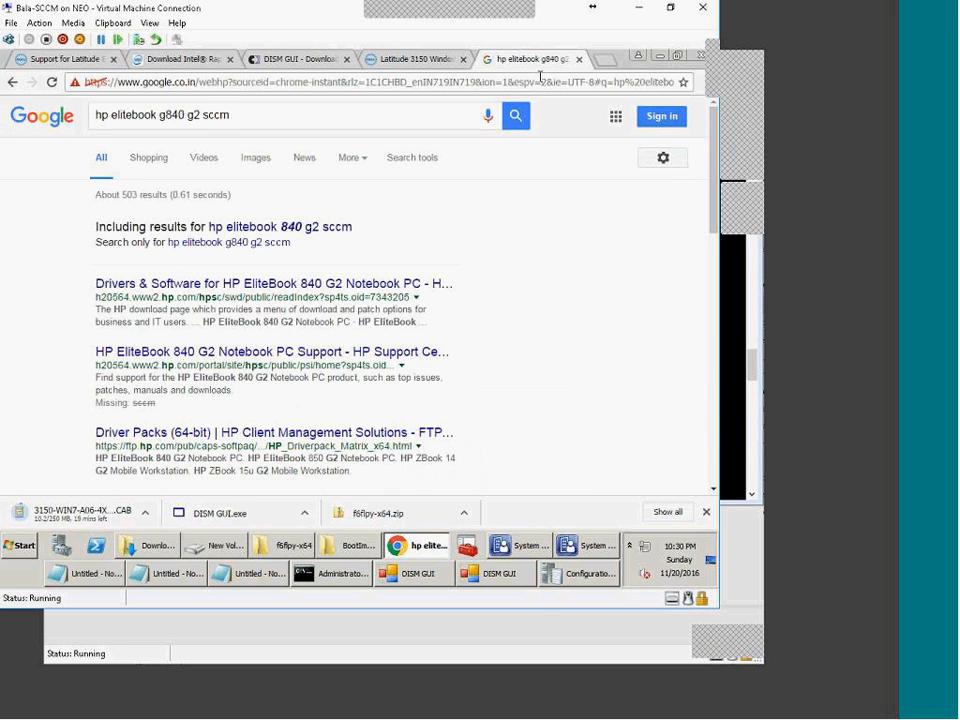
left_click(294, 228)
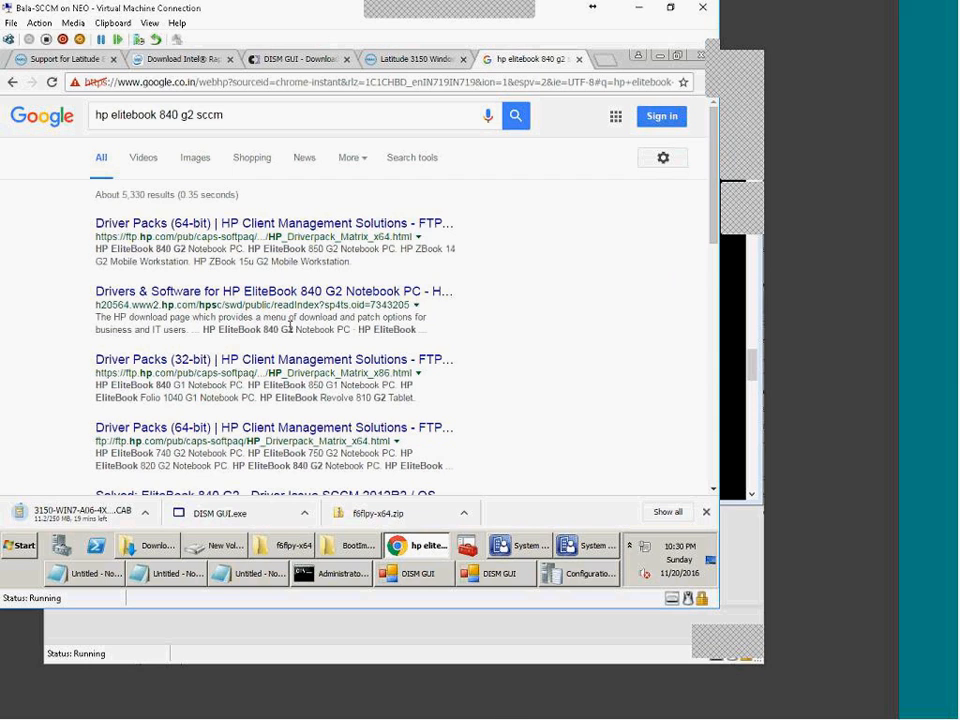
Step: Open the HP Driver Packs (64-bit) matrix and highlight the Windows 10 64-bit column and EliteBook 820/840/850 G3 rows
left_click(272, 228)
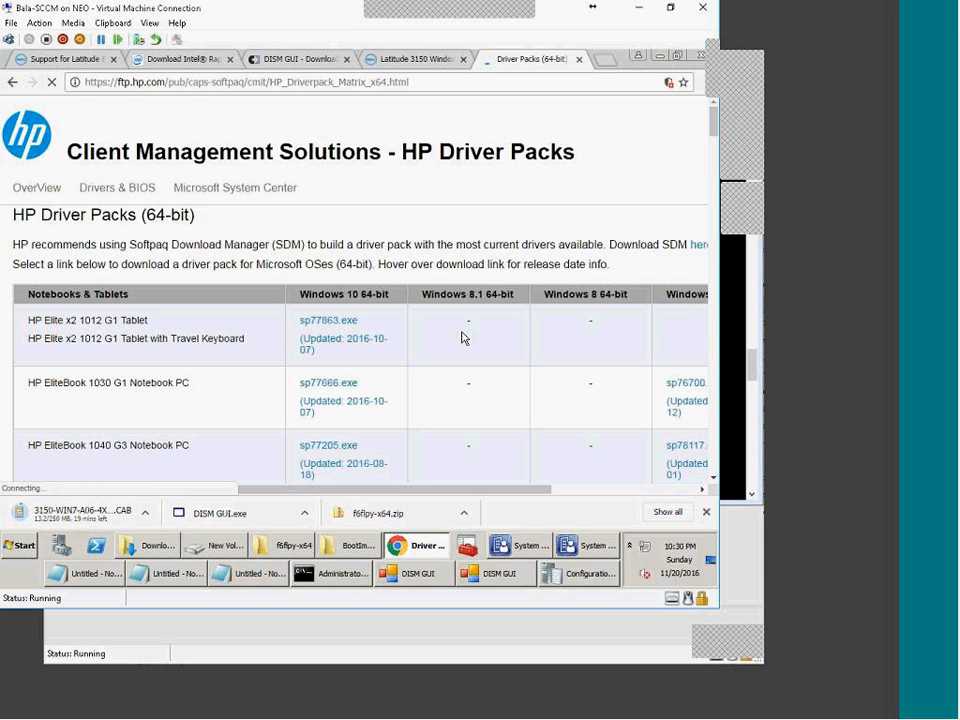
scroll(464, 335, "down", 1)
scroll(464, 329, "down", 8)
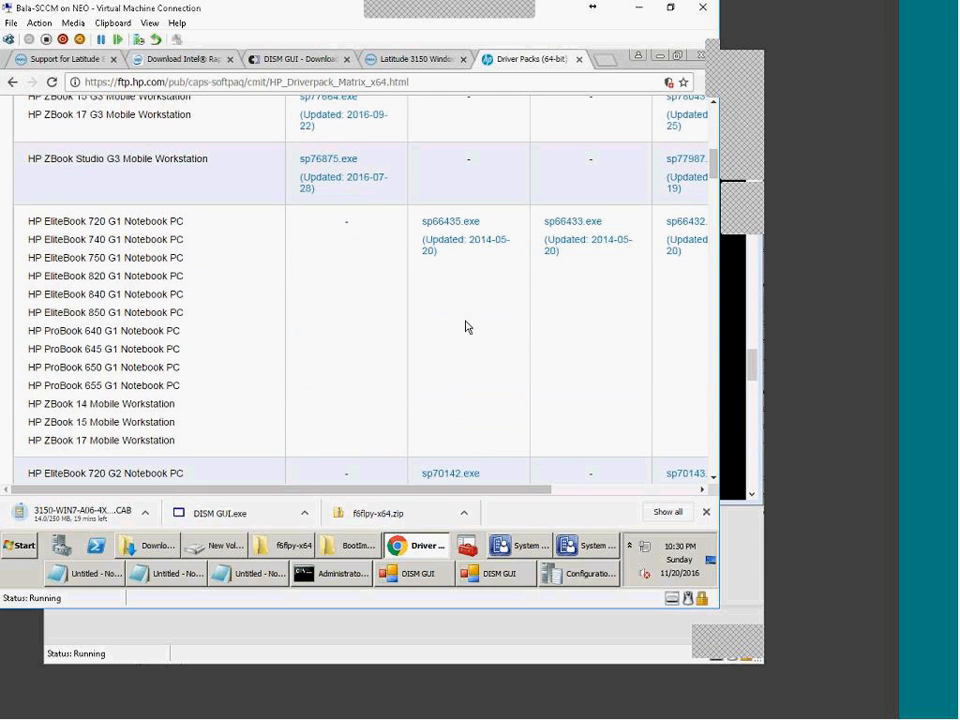
scroll(409, 332, "up", 10)
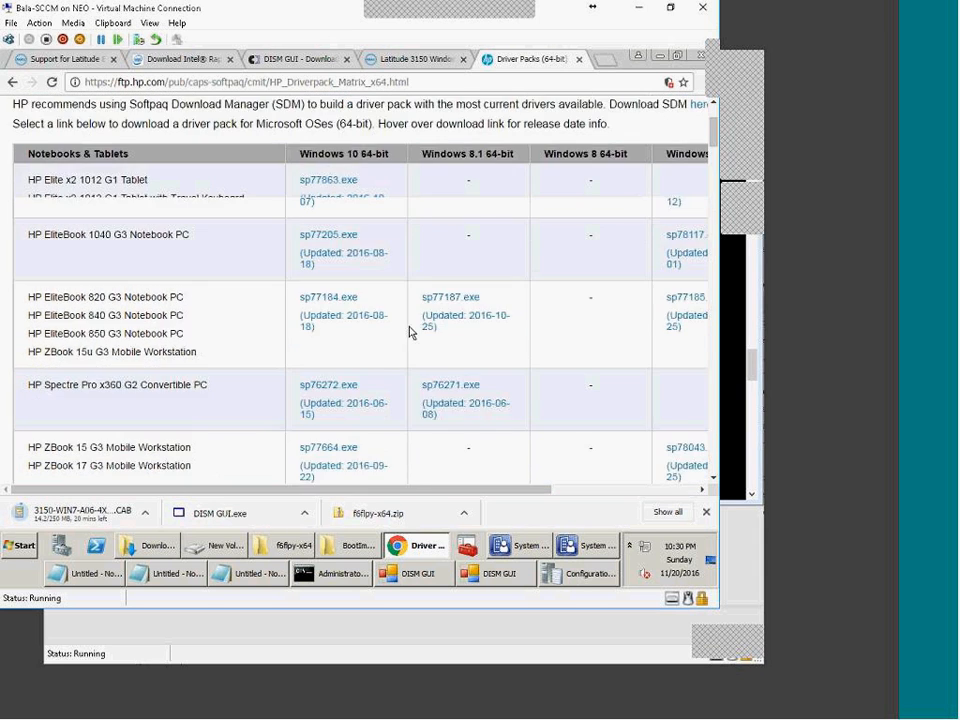
left_click_drag(313, 227, 387, 223)
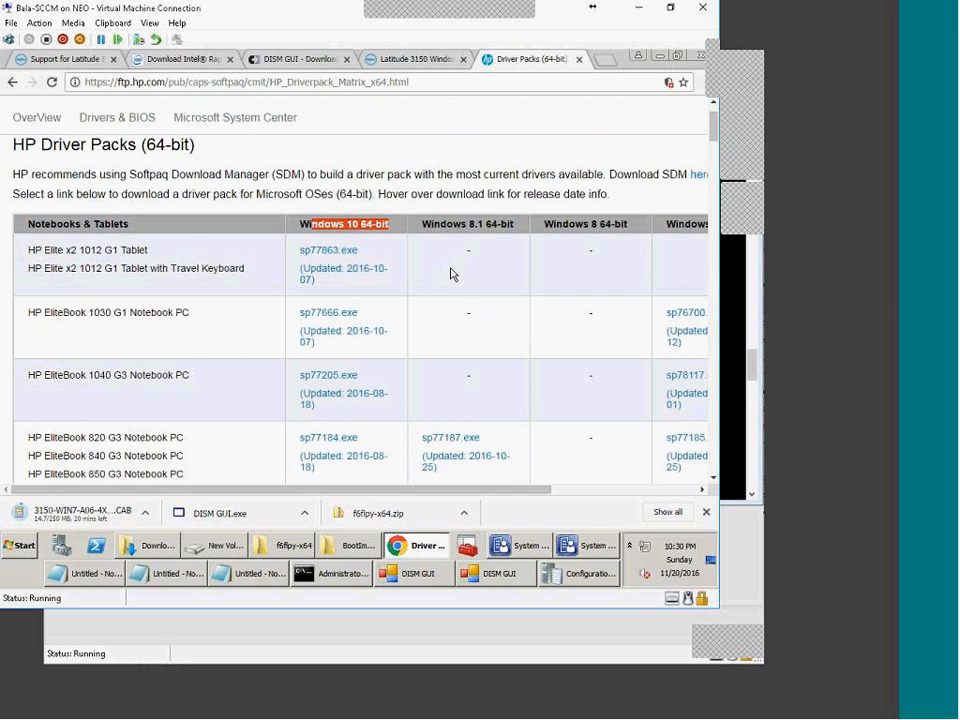
scroll(326, 386, "down", 3)
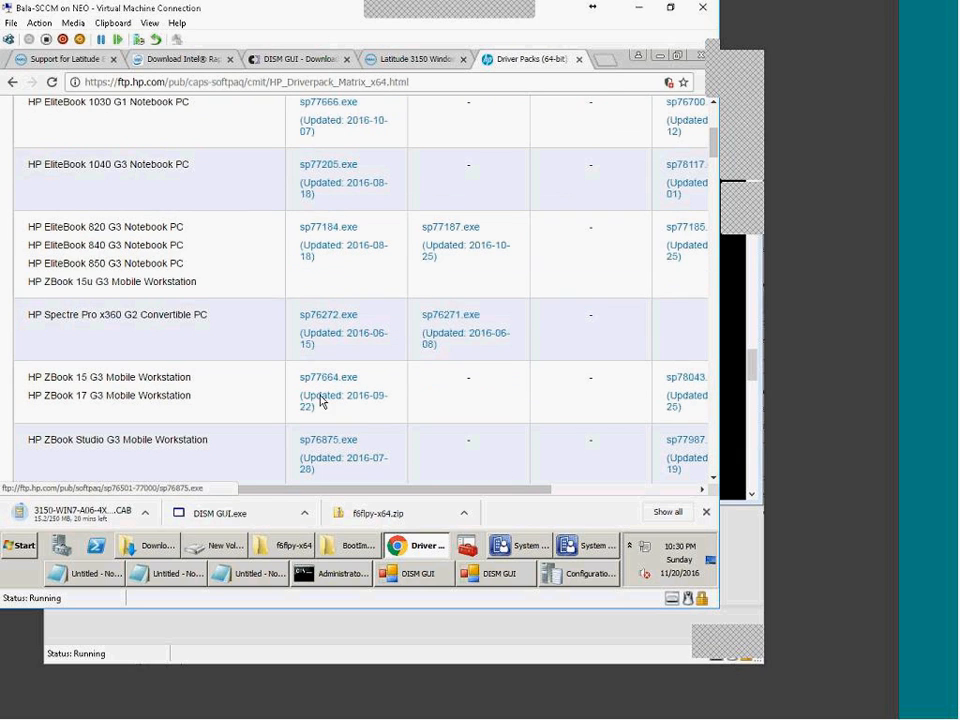
left_click_drag(34, 227, 193, 283)
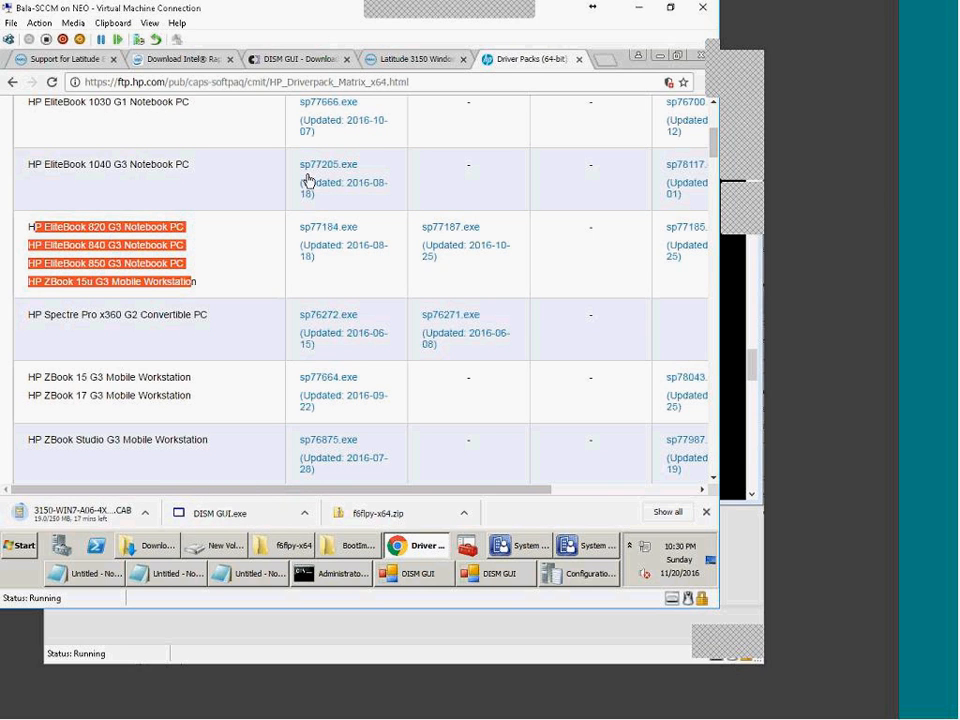
Step: Compare the HP matrix against the Dell Latitude 3150 driver pack page, then open a new browser tab
left_click(389, 63)
left_click_drag(71, 214, 102, 352)
left_click(497, 137)
left_click(503, 60)
scroll(470, 430, "up", 1)
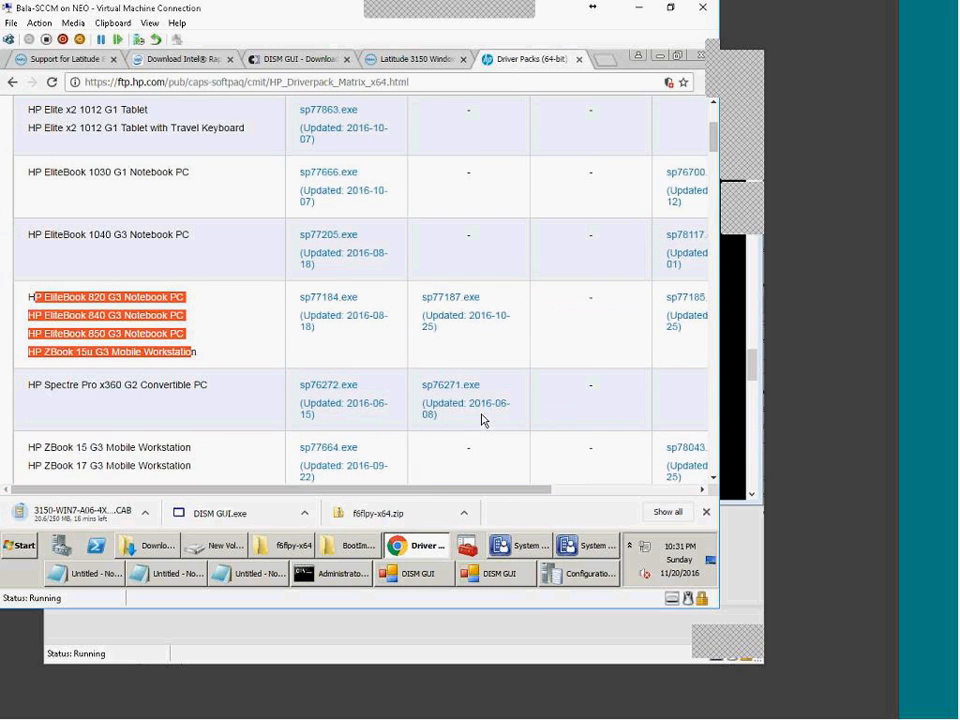
scroll(481, 420, "up", 1)
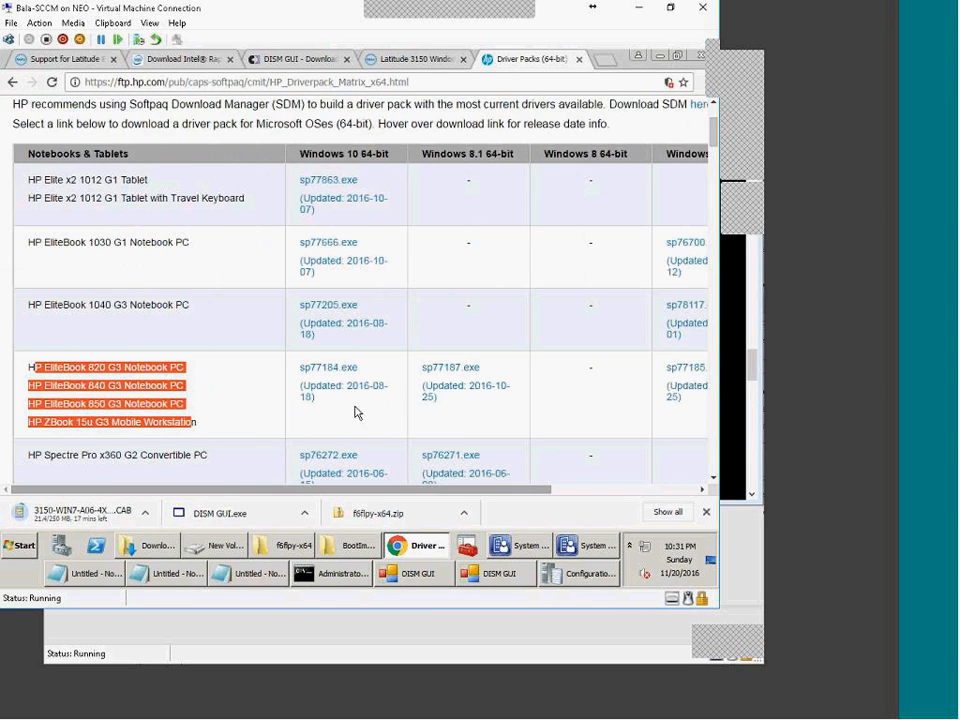
left_click(415, 59)
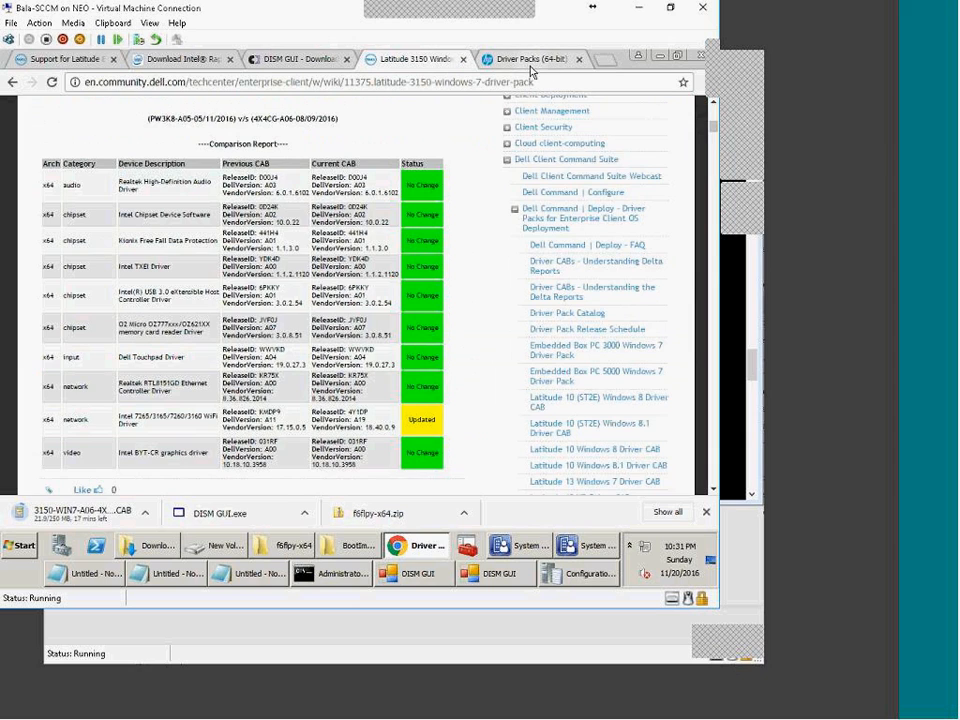
left_click(530, 62)
left_click(605, 59)
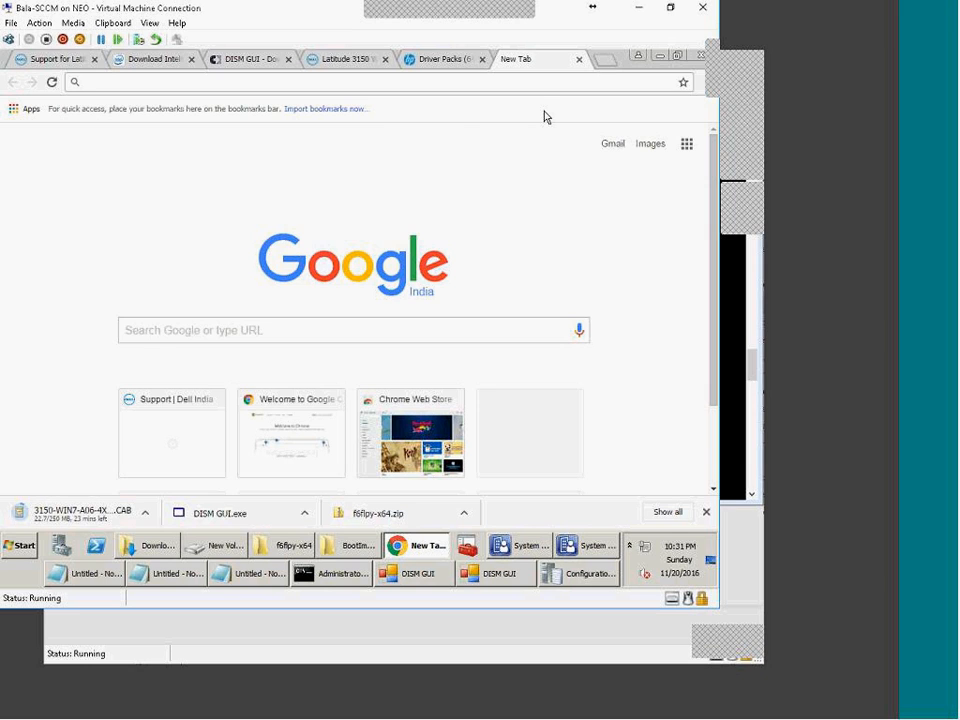
Step: Search Google for 'lenovo L440 drivers for windows 7 32 bit' and open the ThinkPad L440 support result
type("lenovo")
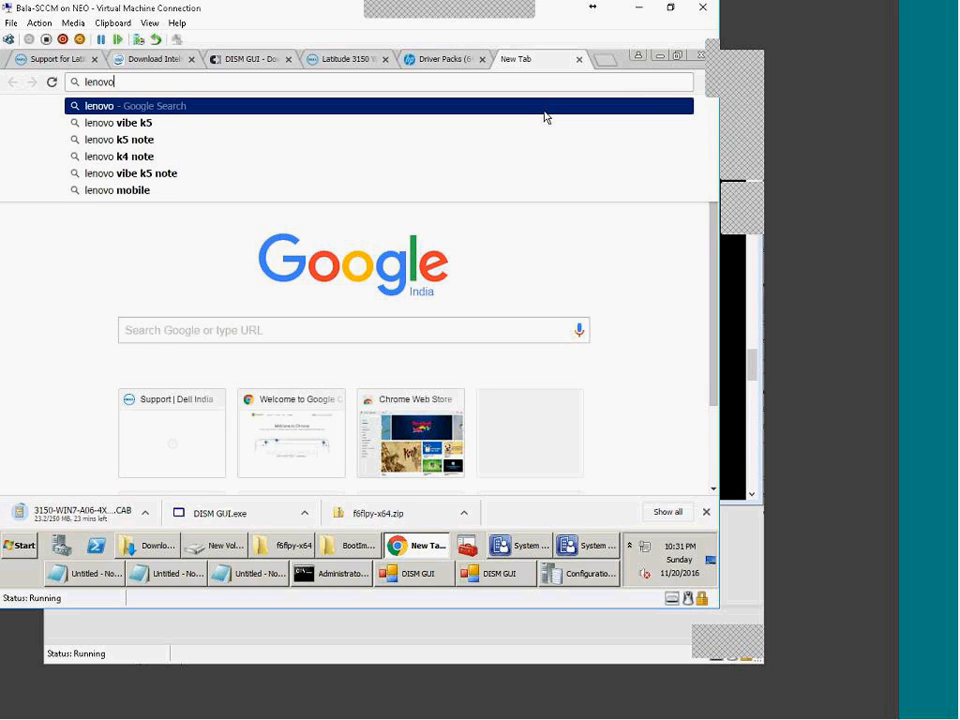
type(" L440")
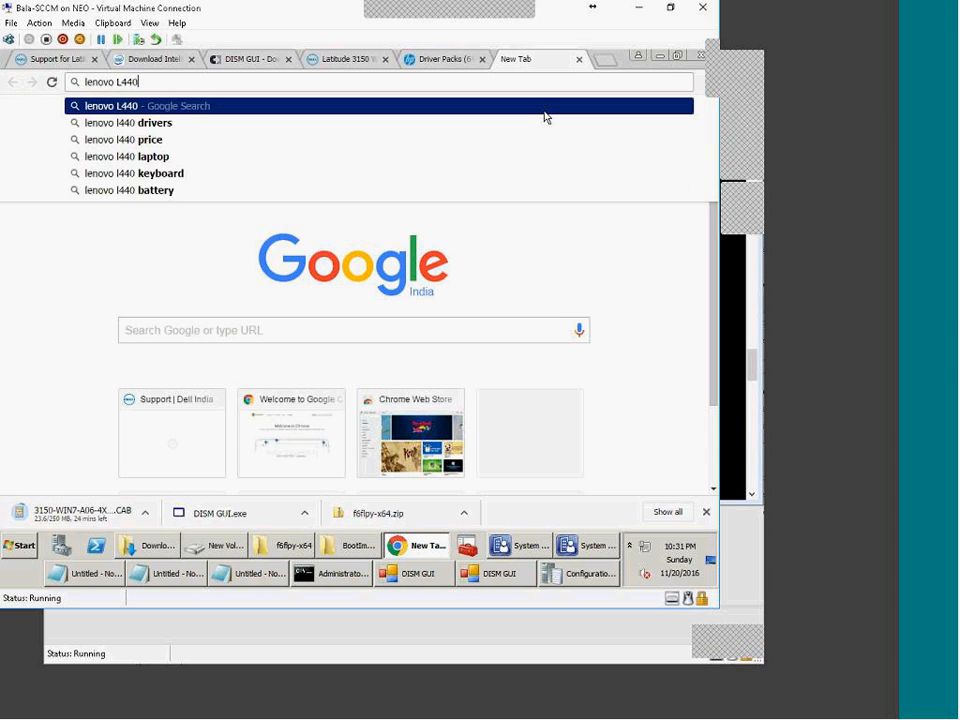
key("Down")
key("Down")
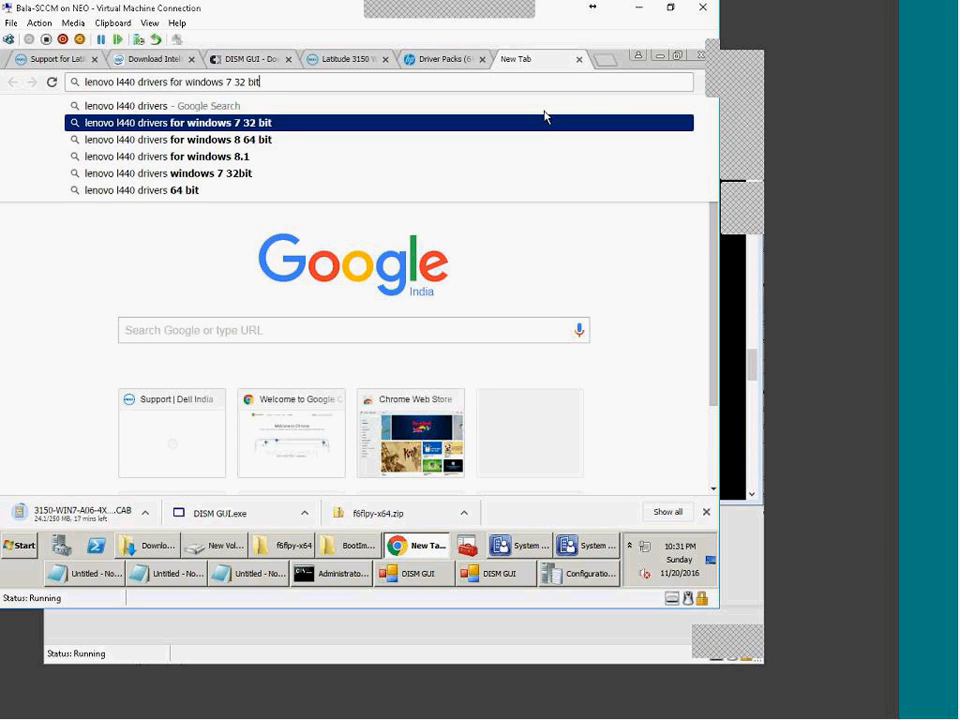
key("Return")
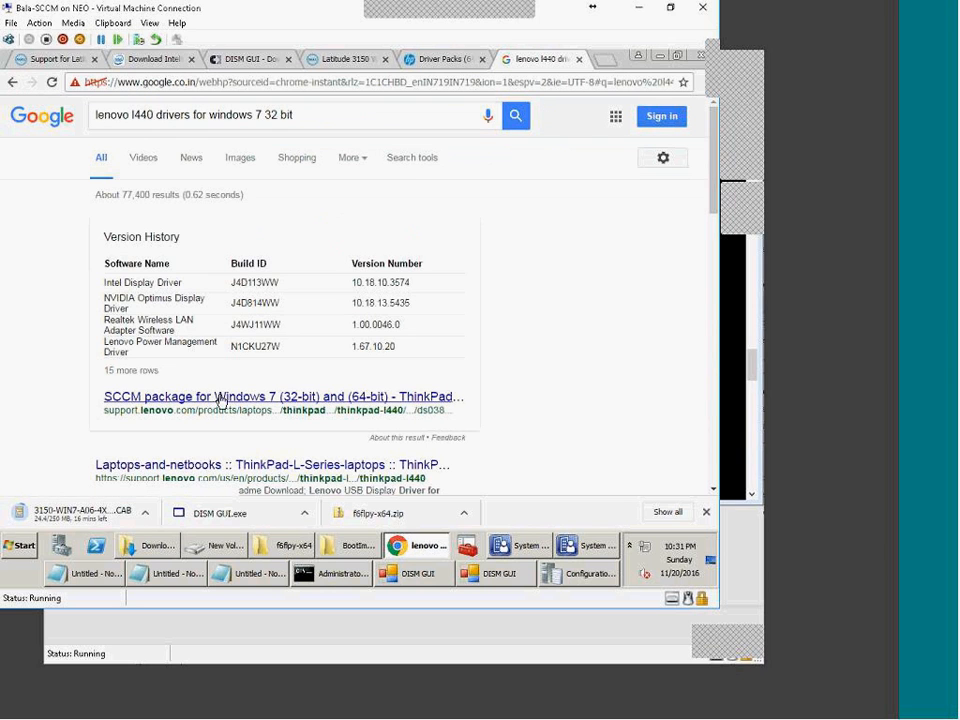
left_click(295, 467)
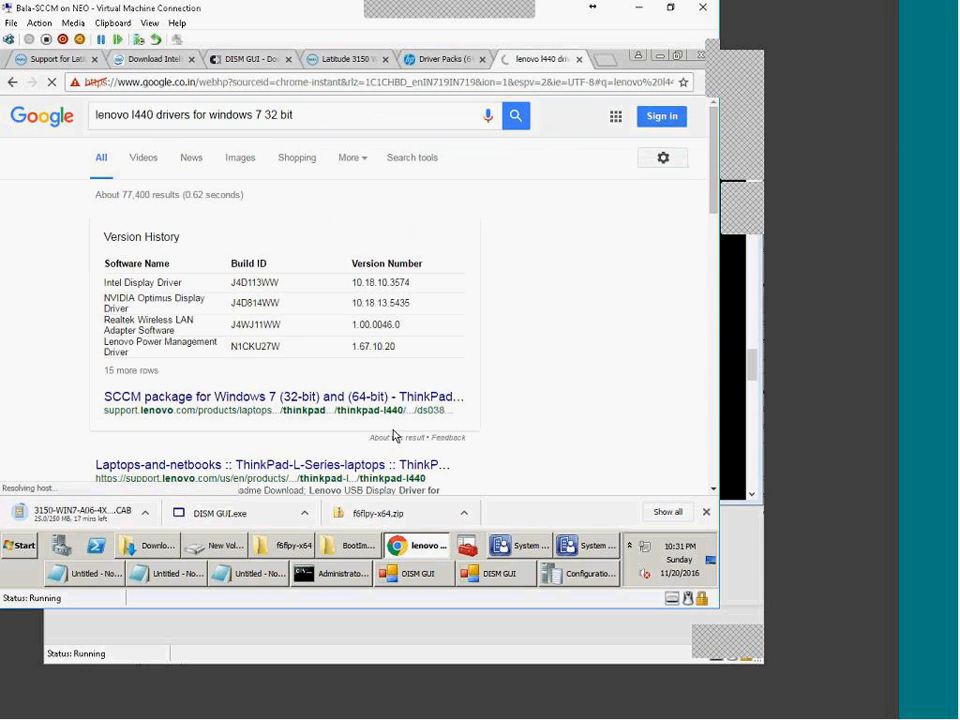
scroll(392, 430, "down", 5)
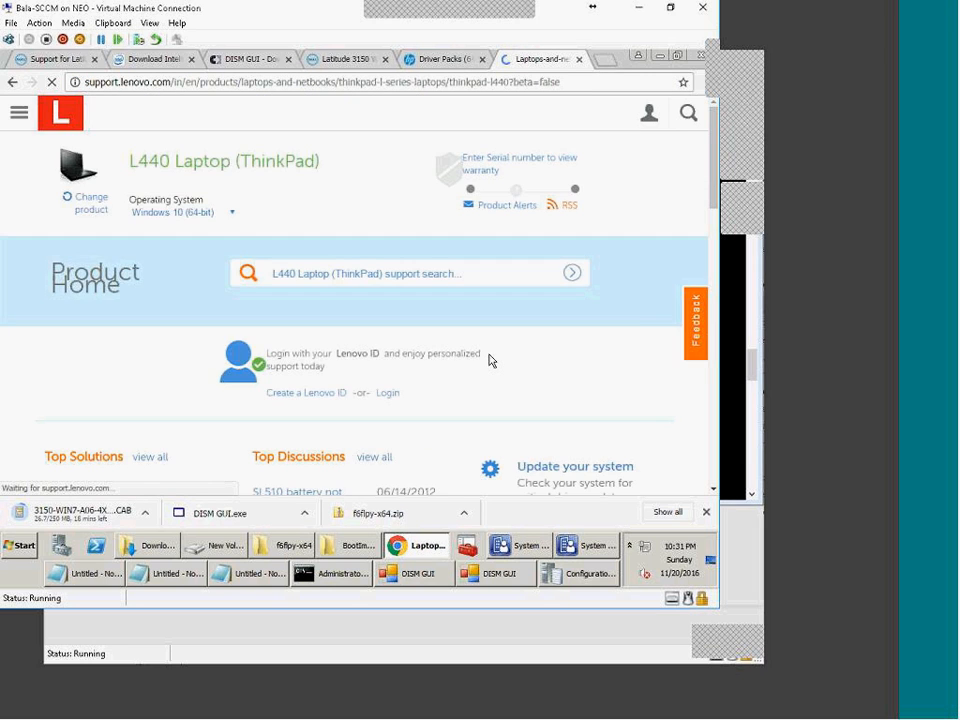
Step: Open the full drivers and software list for the ThinkPad L440
scroll(430, 405, "down", 4)
scroll(360, 445, "down", 4)
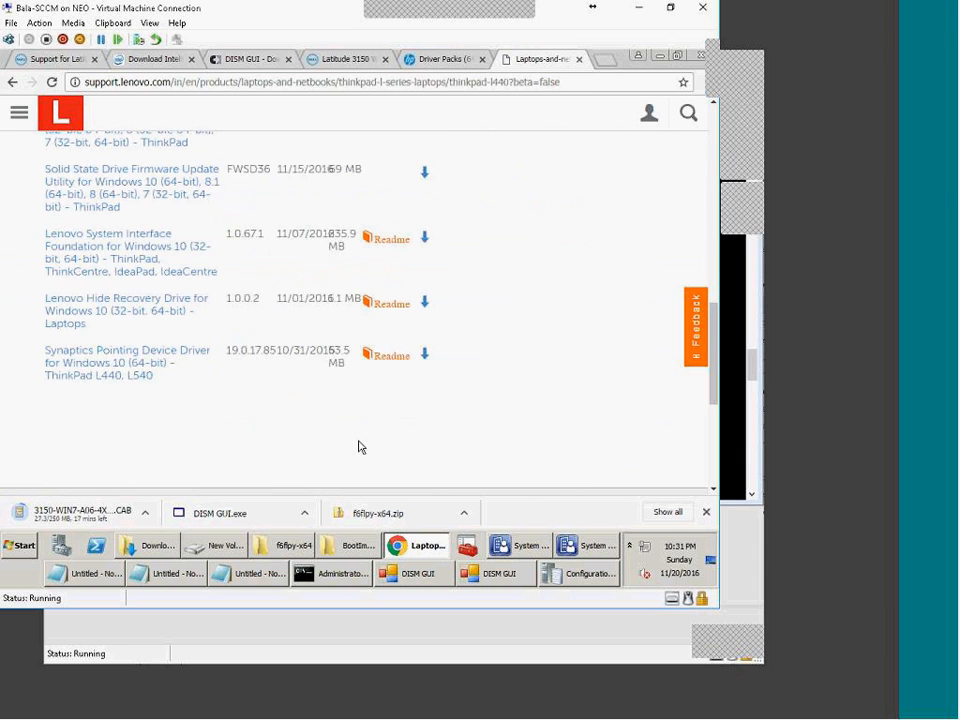
scroll(183, 338, "up", 2)
left_click(166, 241)
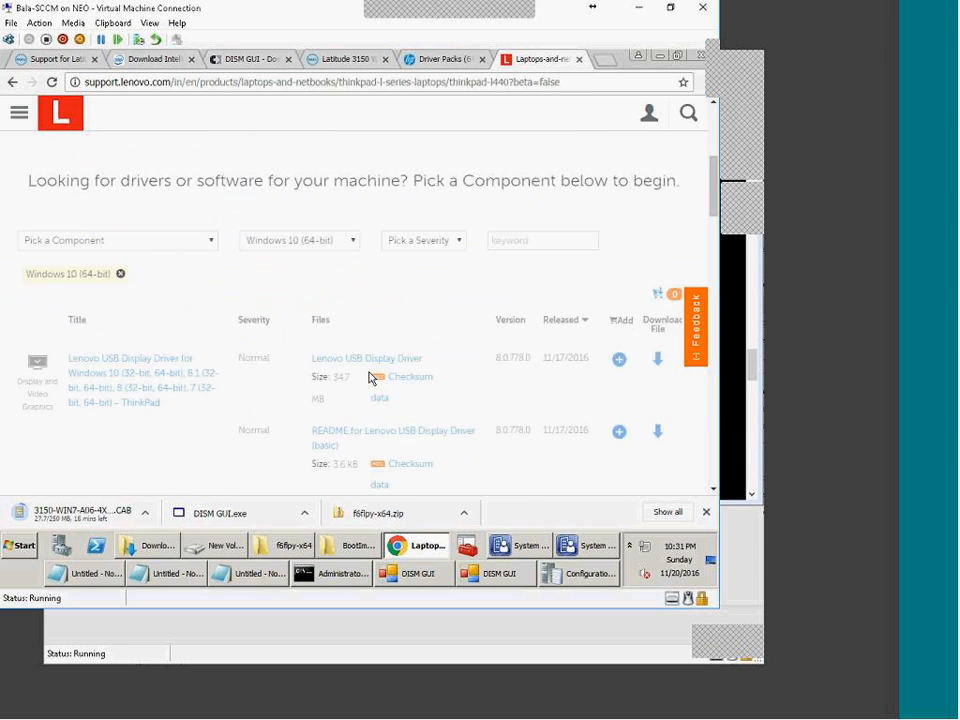
scroll(372, 402, "down", 3)
scroll(375, 400, "up", 2)
Step: Filter the L440 driver list to the Enterprise Management component
left_click(208, 284)
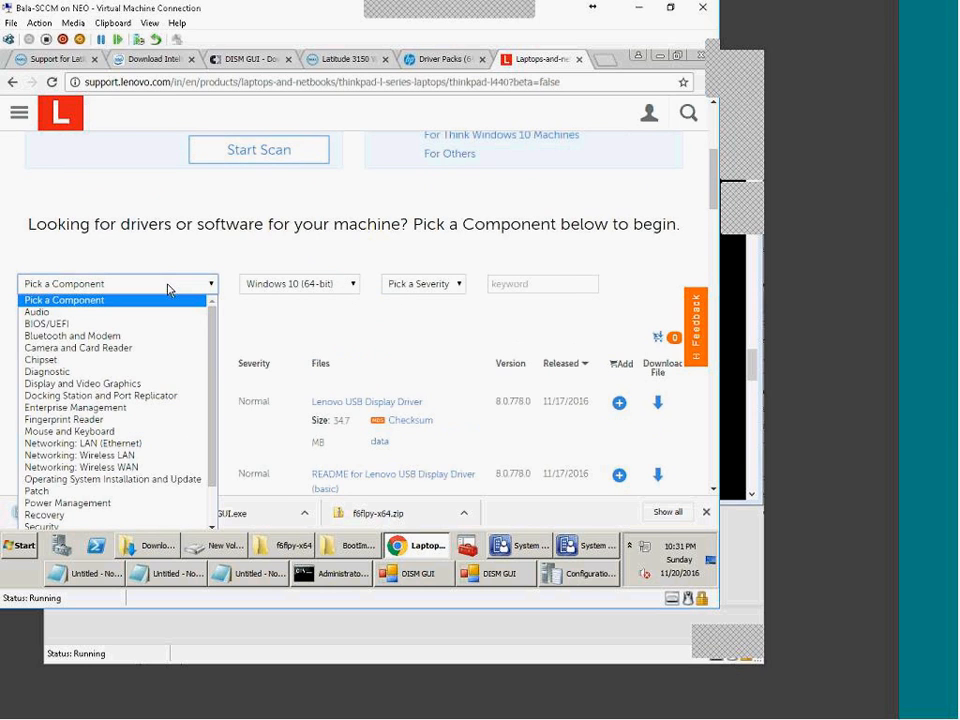
scroll(168, 424, "down", 2)
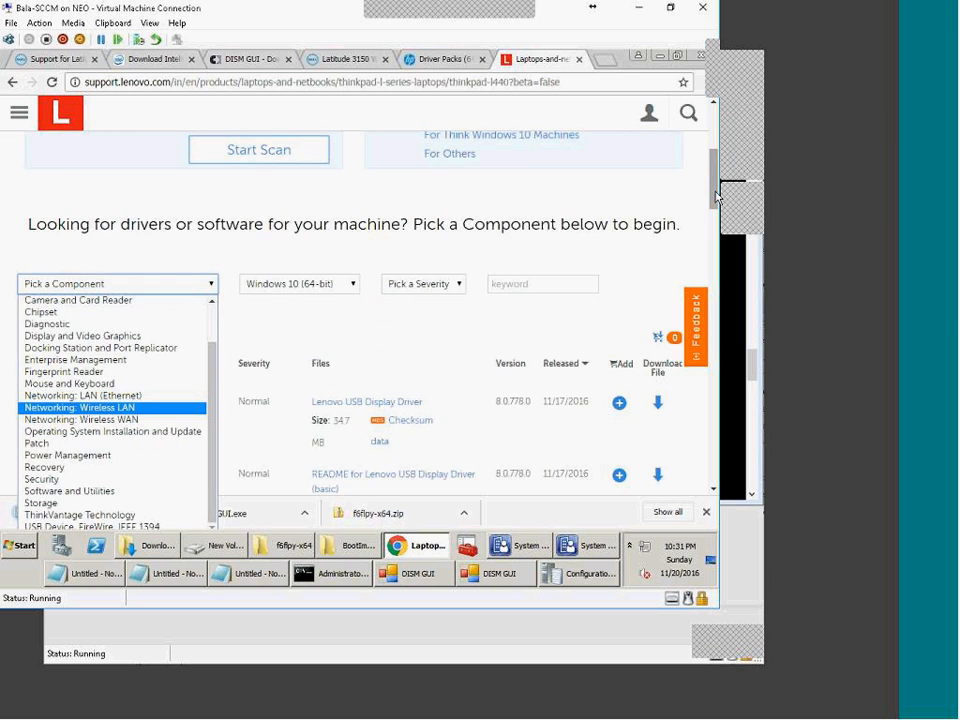
scroll(150, 271, "down", 2)
left_click(118, 137)
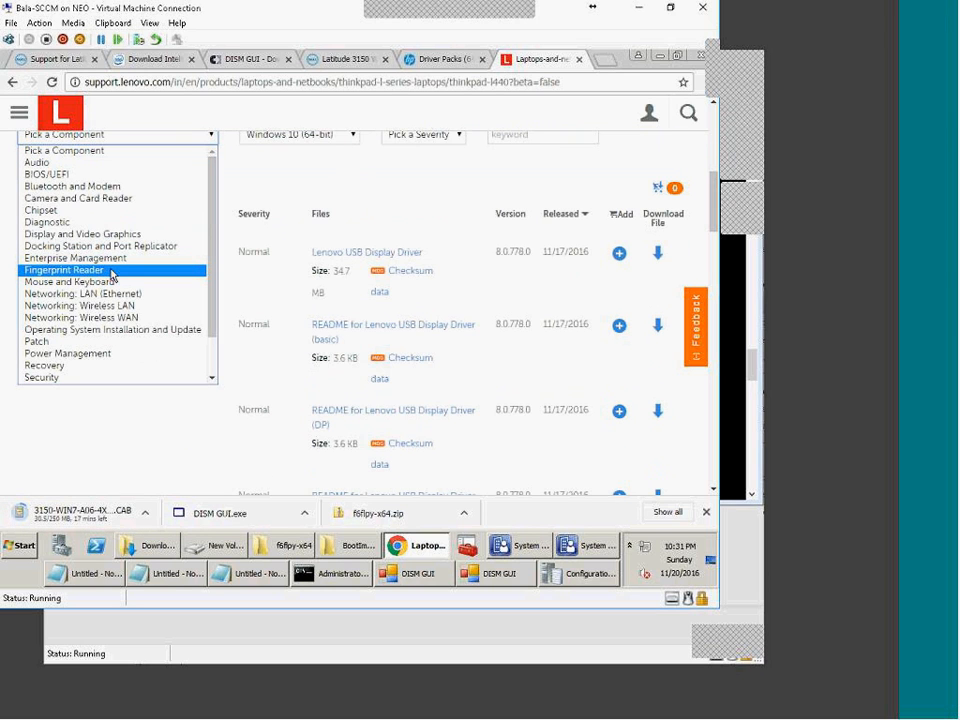
scroll(212, 296, "down", 2)
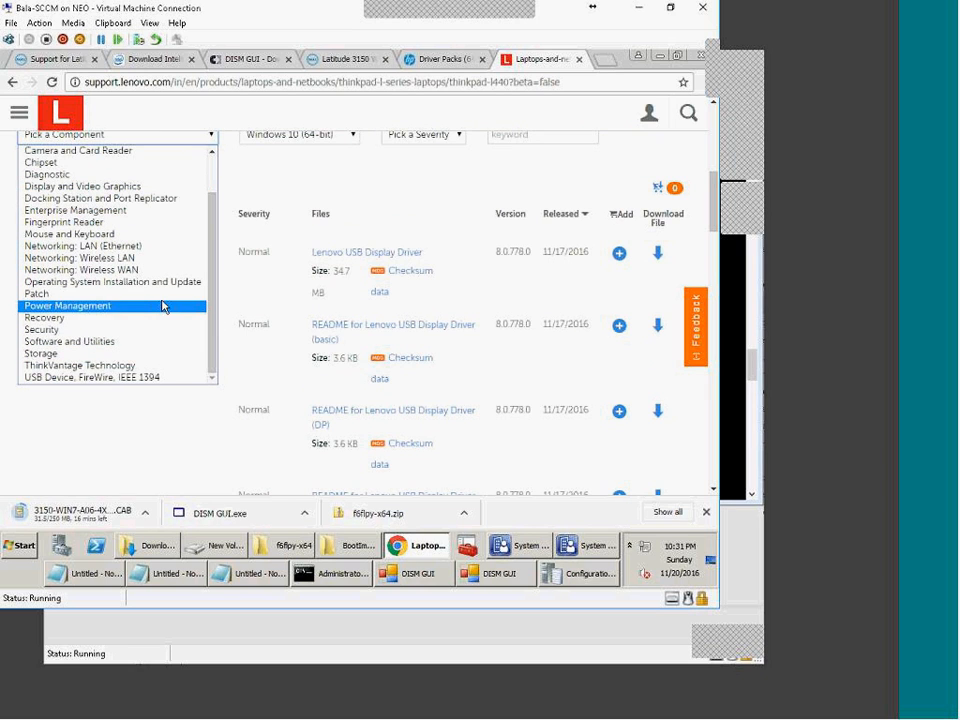
left_click(118, 211)
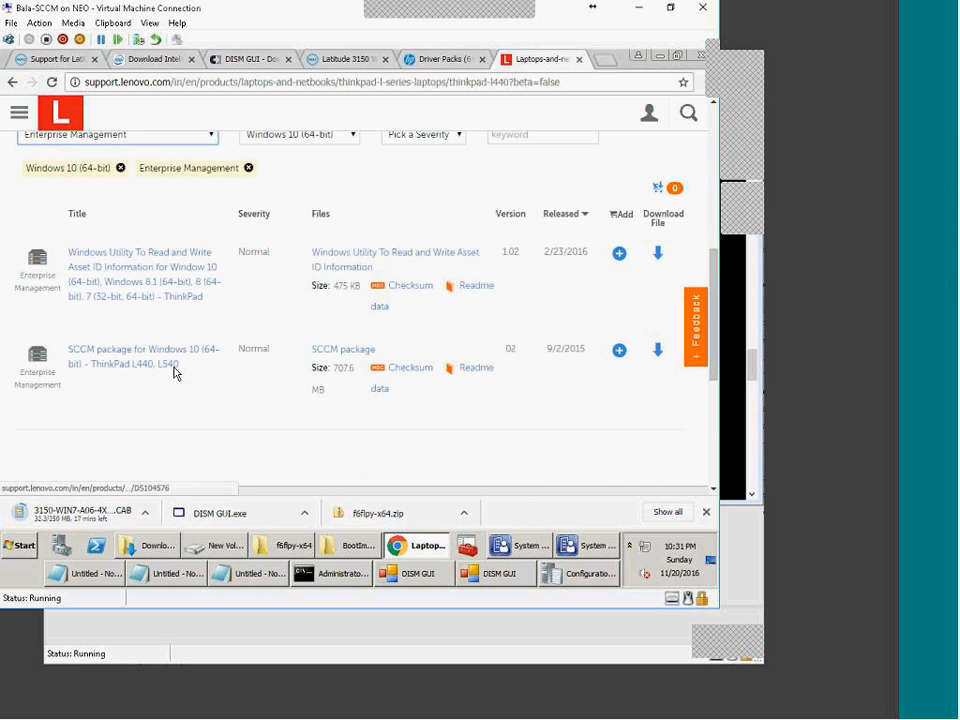
Step: Locate the ThinkPad L440/L540 SCCM package and open its readme
scroll(195, 298, "up", 5)
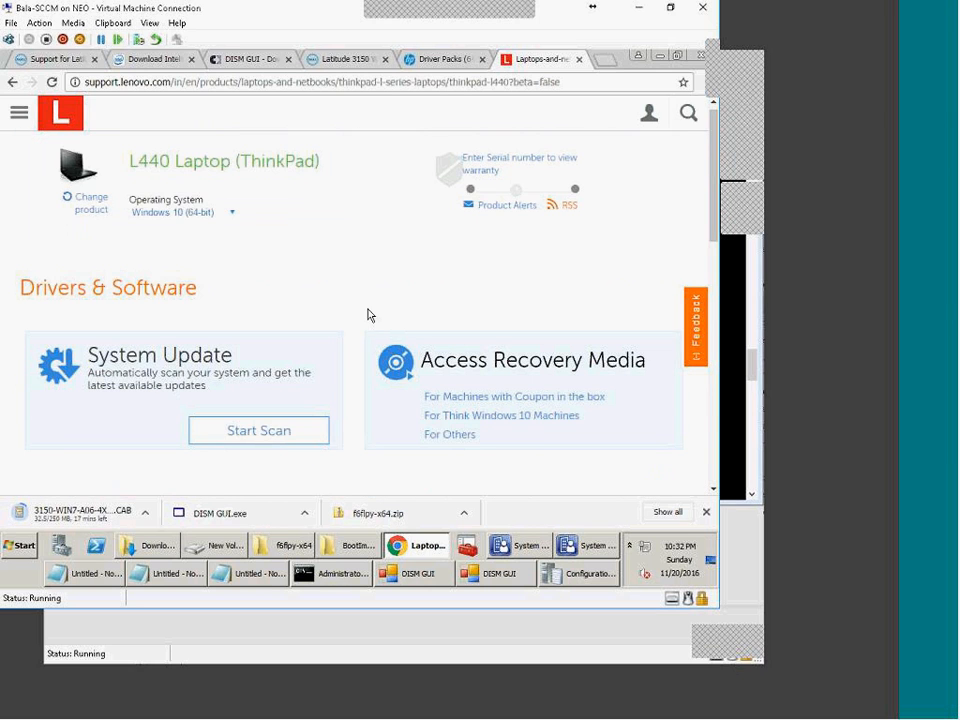
left_click_drag(131, 161, 266, 163)
scroll(334, 242, "down", 5)
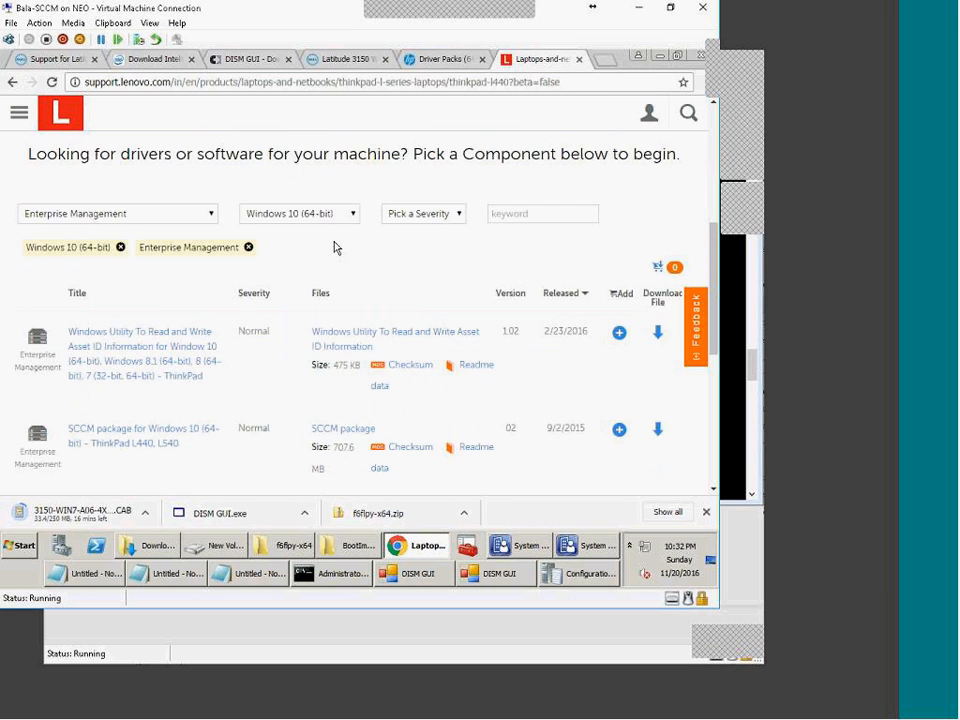
scroll(332, 246, "up", 5)
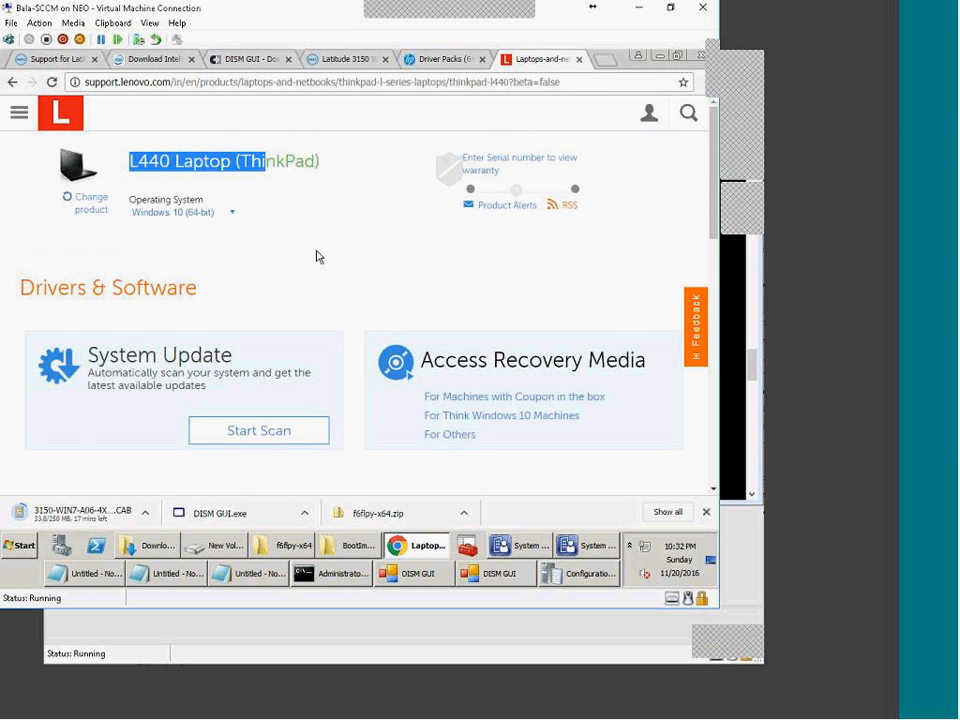
scroll(230, 330, "down", 5)
scroll(236, 404, "down", 2)
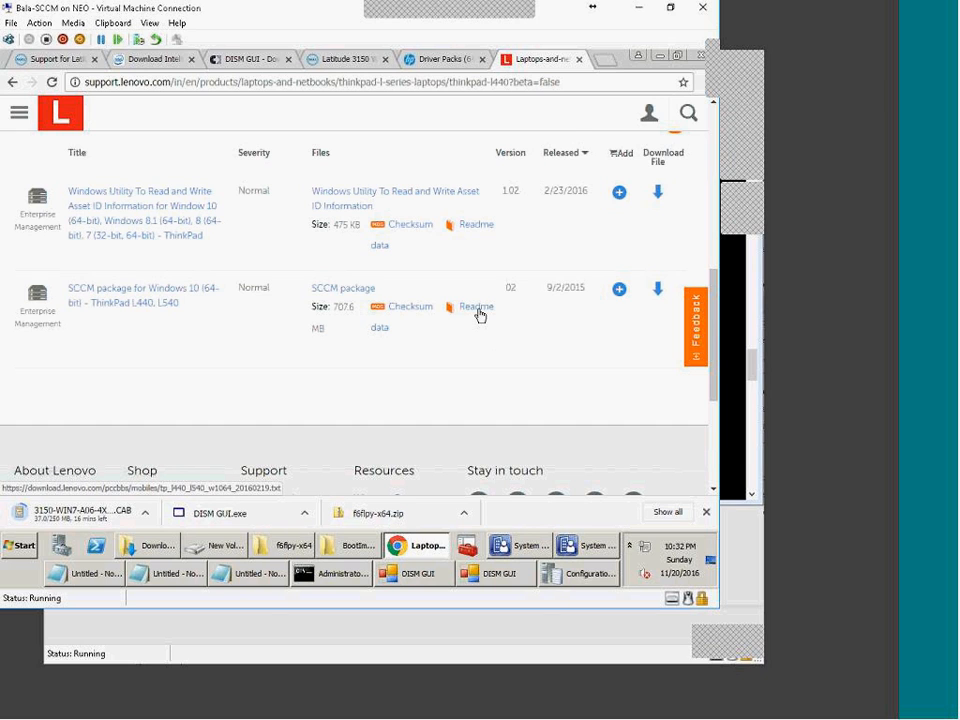
left_click(478, 309)
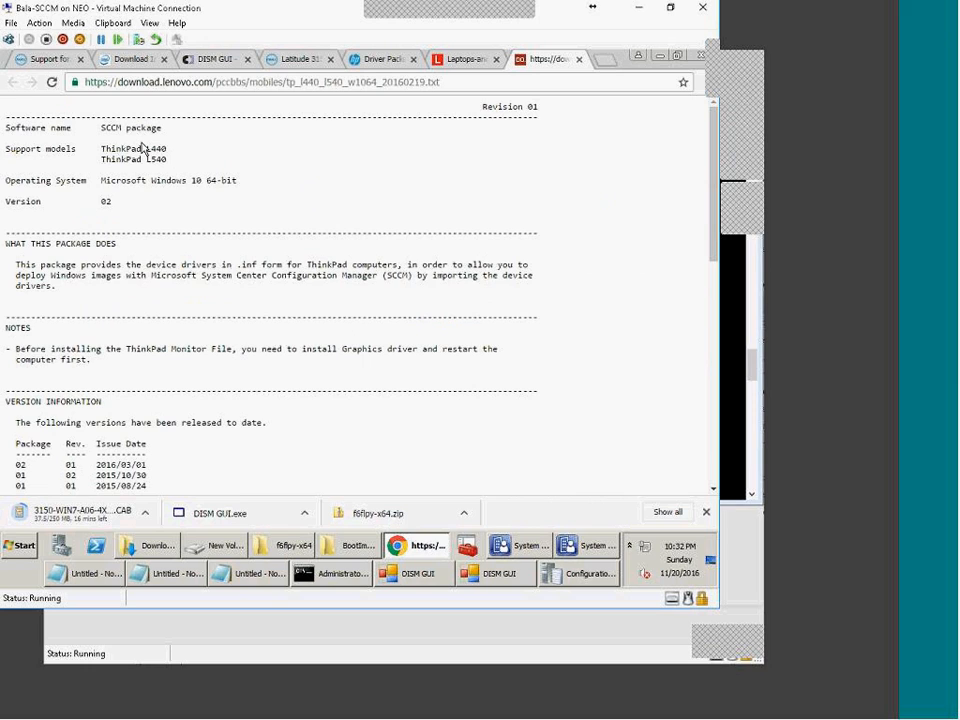
Step: Highlight the supported ThinkPad L440 and L540 models and the included driver version list in the readme
left_click_drag(166, 161, 92, 148)
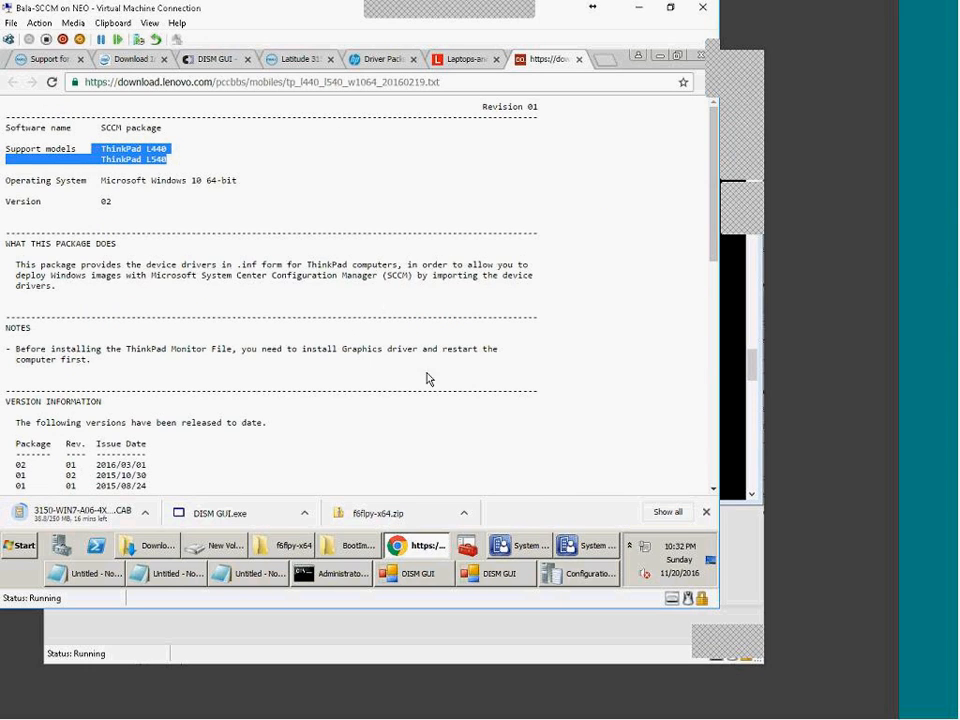
scroll(425, 378, "down", 5)
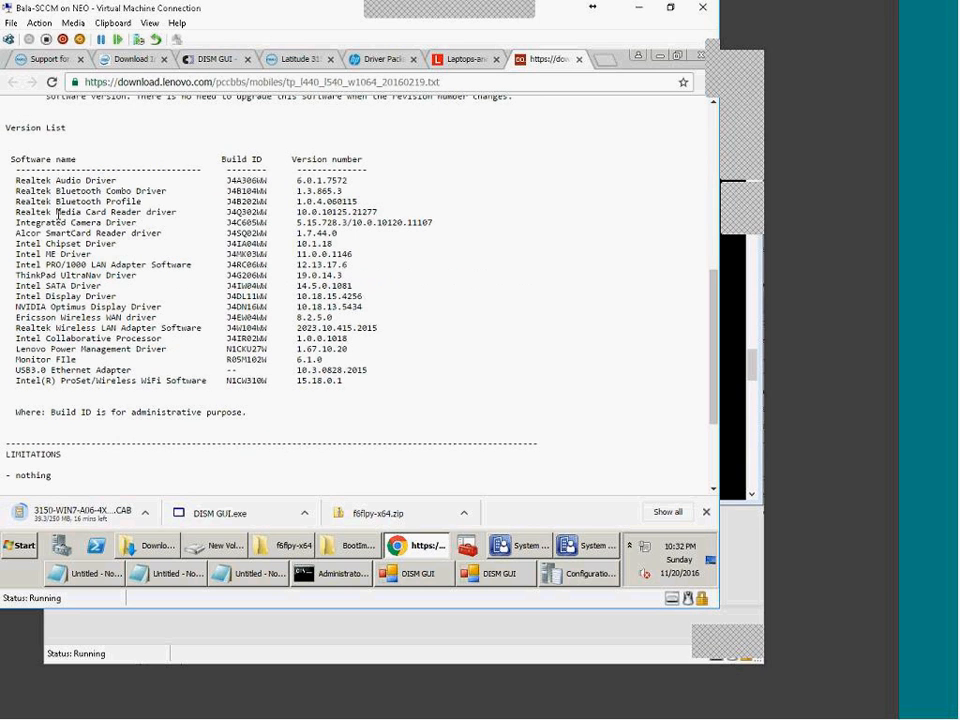
left_click_drag(13, 181, 416, 383)
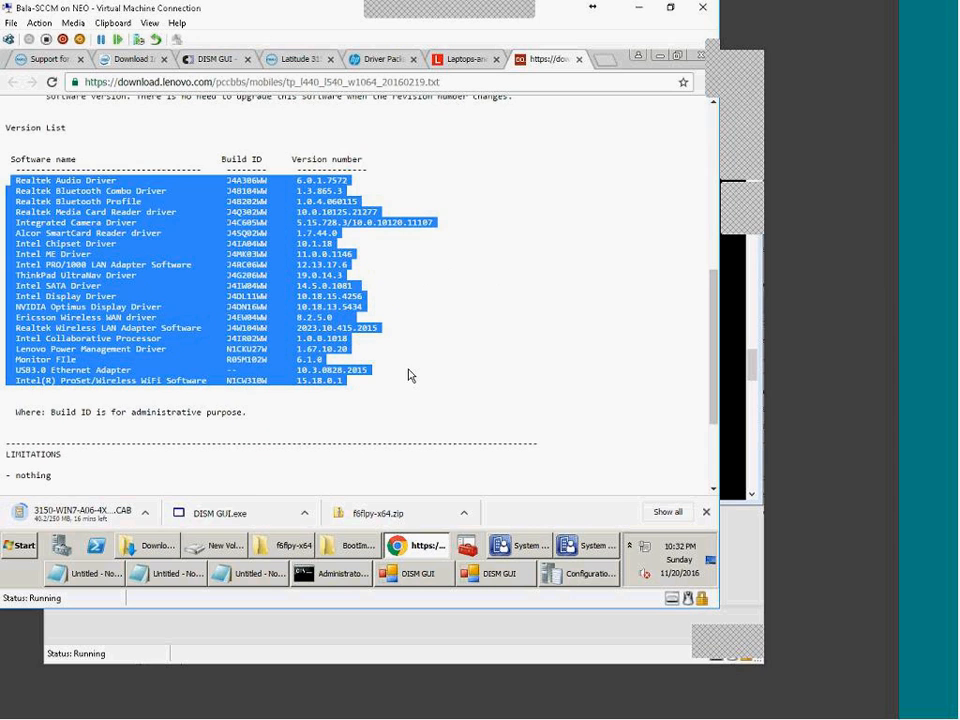
scroll(409, 375, "up", 5)
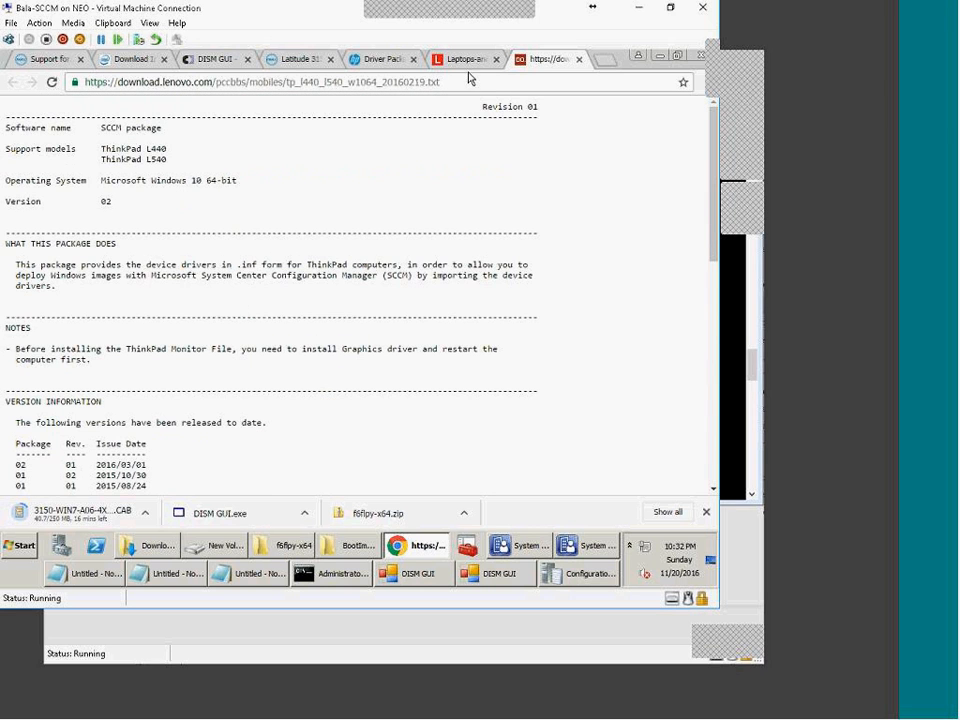
scroll(360, 418, "down", 5)
left_click(173, 387)
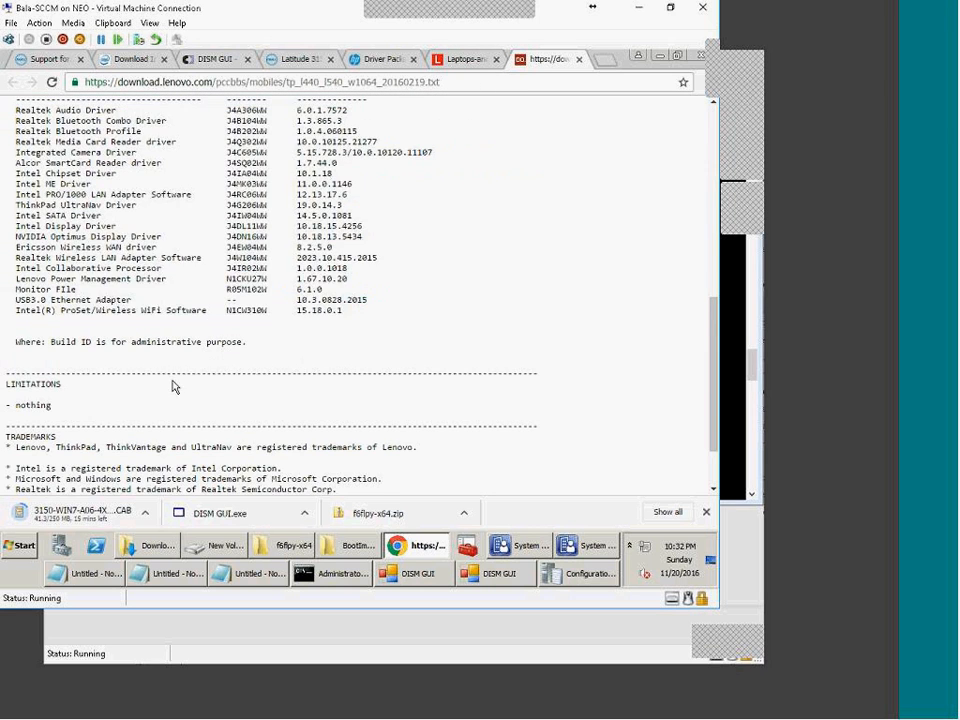
scroll(165, 387, "down", 2)
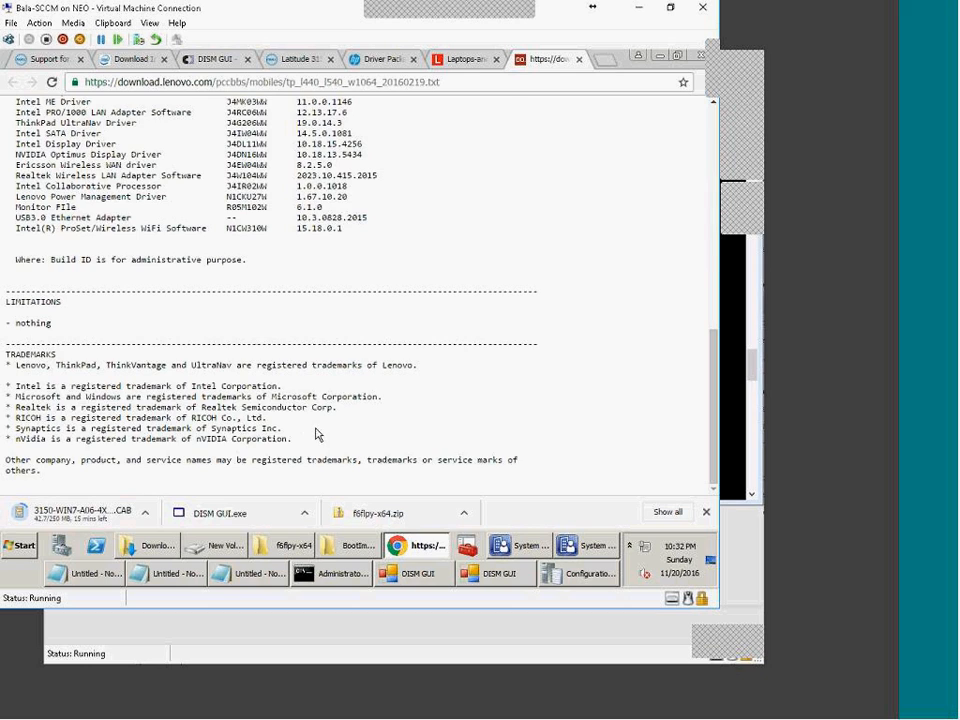
scroll(318, 434, "up", 8)
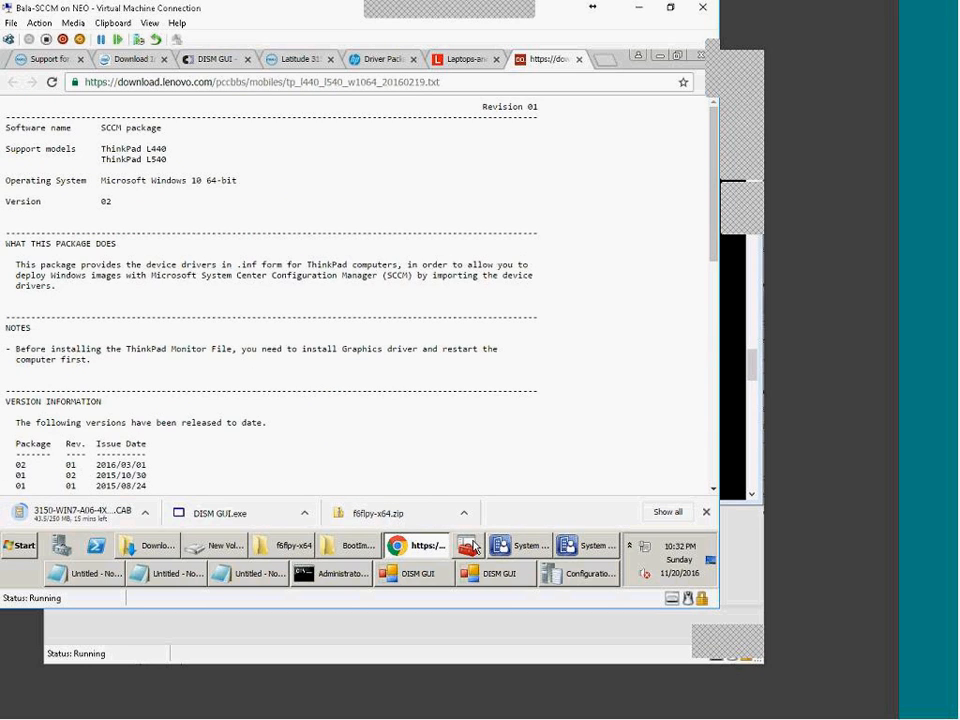
Step: Start the Import New Driver wizard from Drivers in the Software Library
left_click(519, 547)
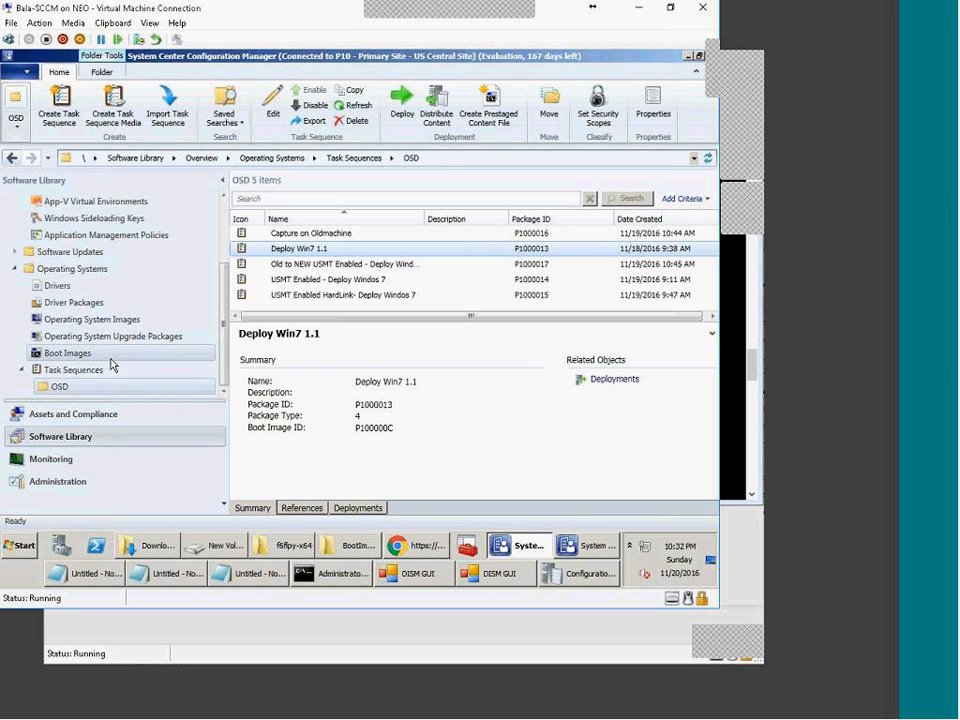
left_click(47, 289)
right_click(47, 290)
left_click(75, 298)
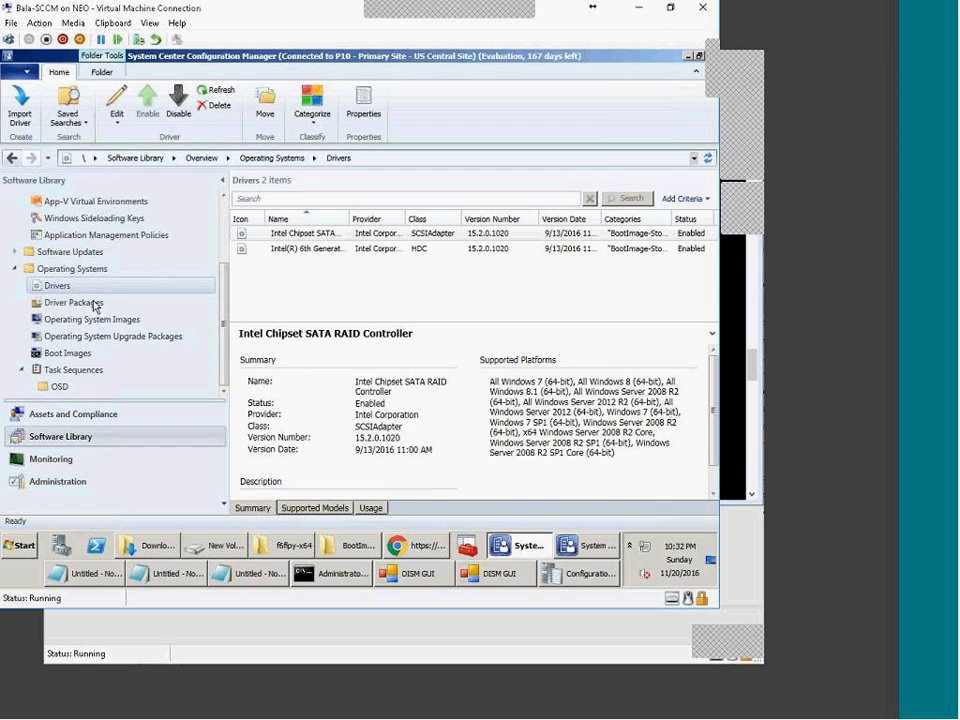
left_click(540, 266)
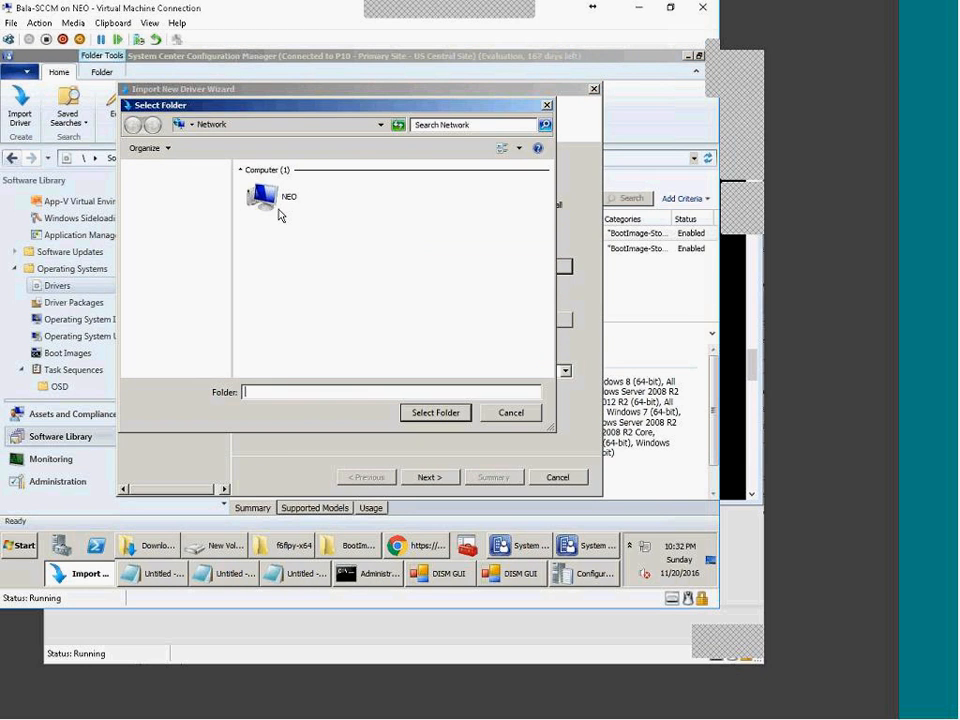
left_click(515, 413)
Step: Copy the f6flpy-x64 folder path from File Explorer and return to the import wizard
left_click(135, 553)
left_click(205, 546)
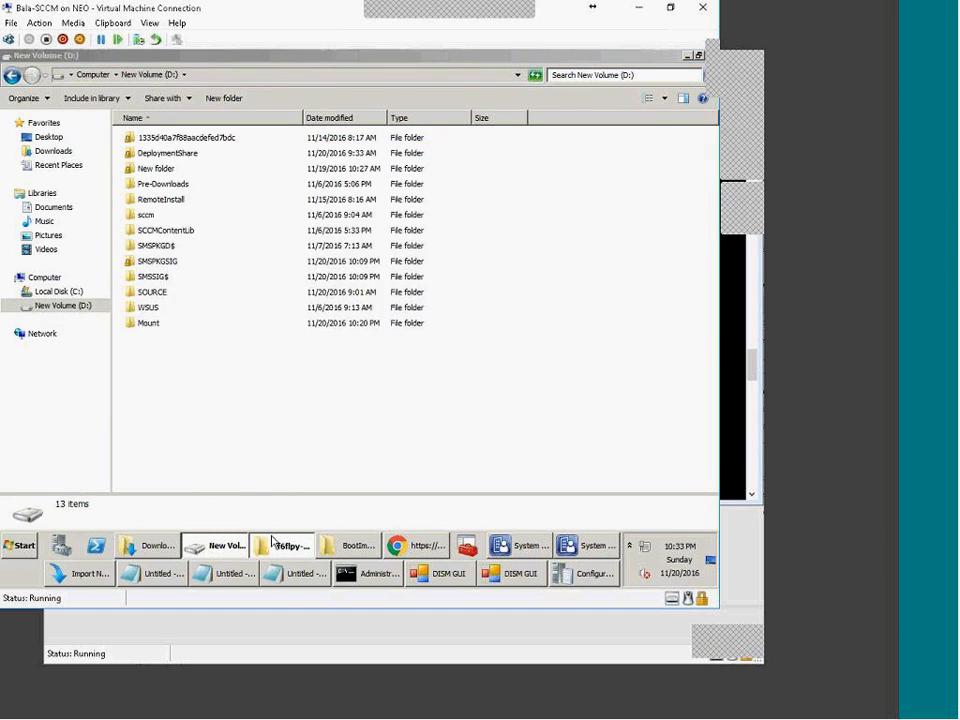
left_click(285, 546)
key("alt+d")
key("alt+Tab")
left_click(588, 546)
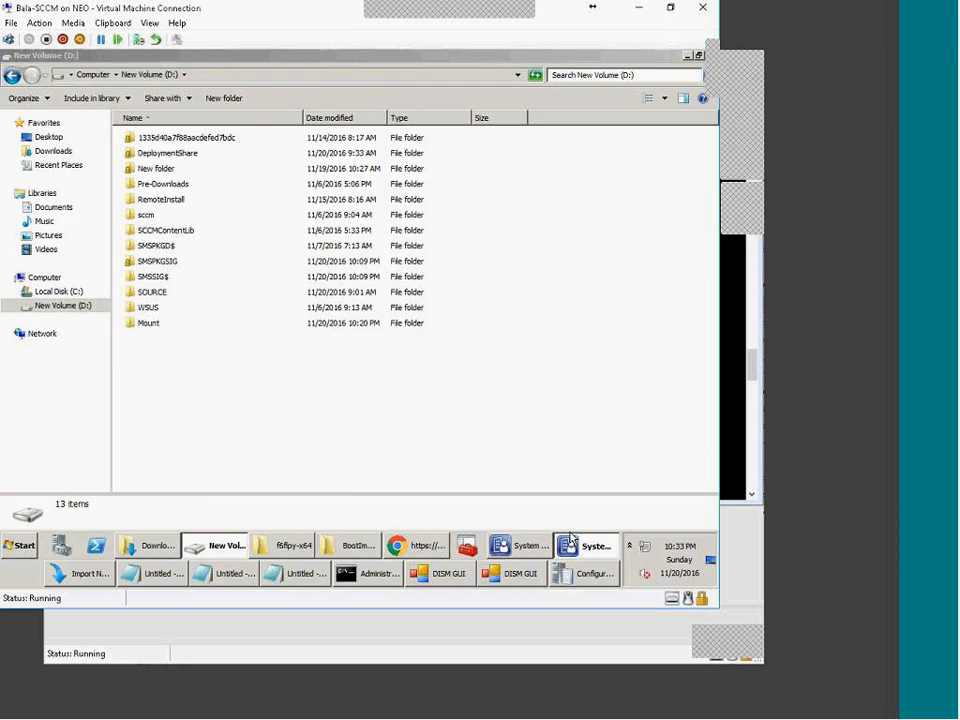
left_click(80, 573)
Step: Paste the f6flpy-x64 source path and assign the drivers a new Dell 7470 category
type("\\Drivers_source\\IntelStorageDrivers\\f6flpy-x64")
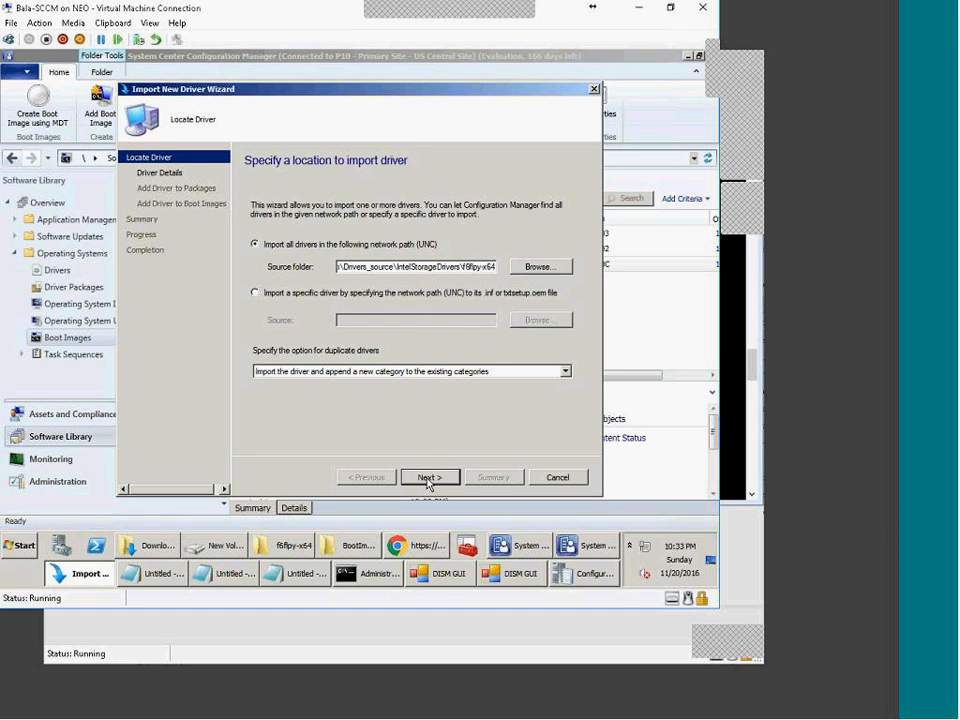
left_click(446, 479)
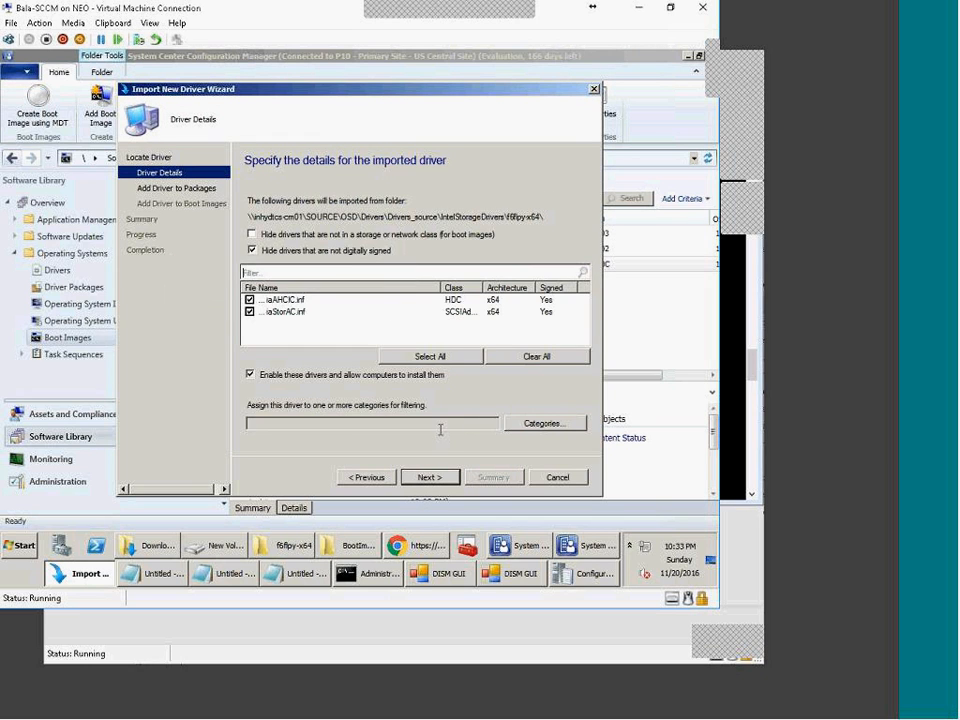
left_click(546, 423)
left_click(470, 236)
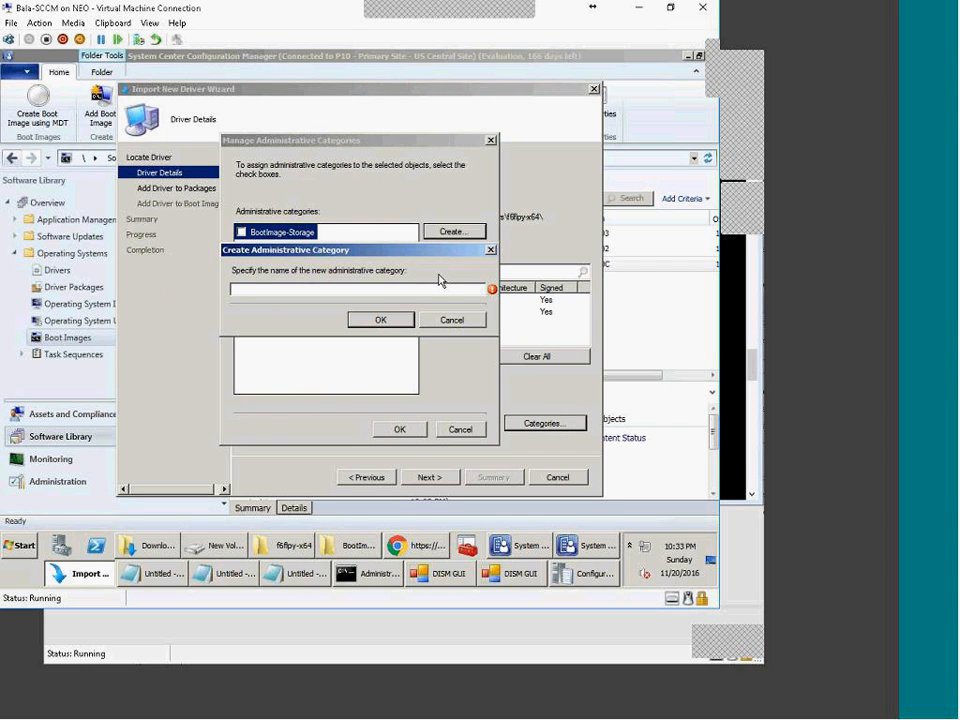
type("De")
left_click(380, 319)
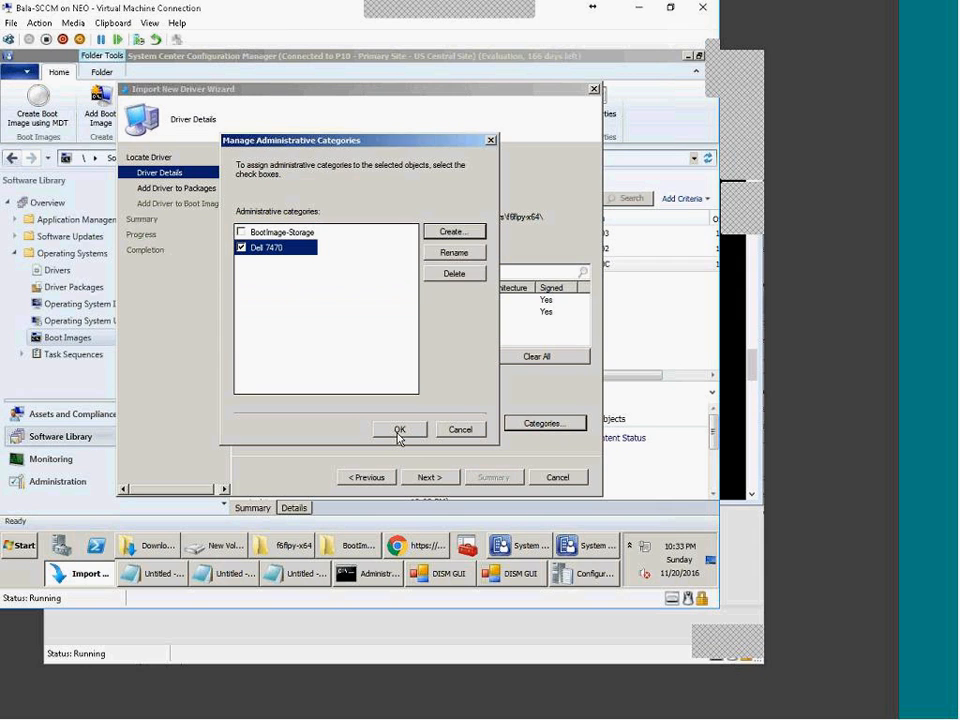
left_click(399, 431)
left_click(430, 478)
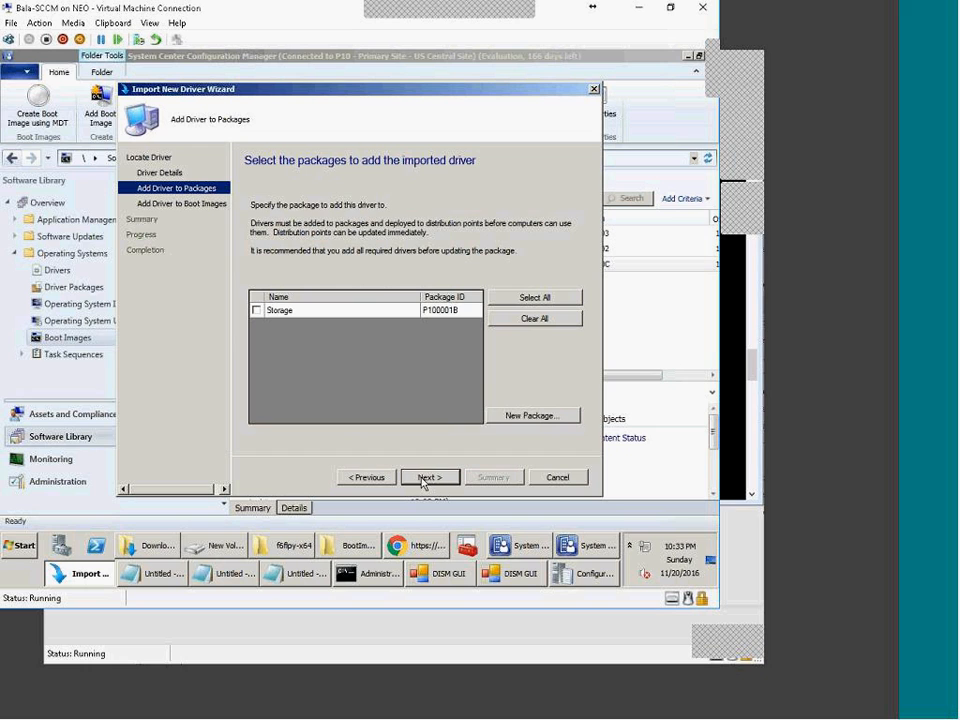
Step: Start a new driver package and browse to the Drivers_packages folder on the driver share
left_click(516, 415)
left_click(405, 342)
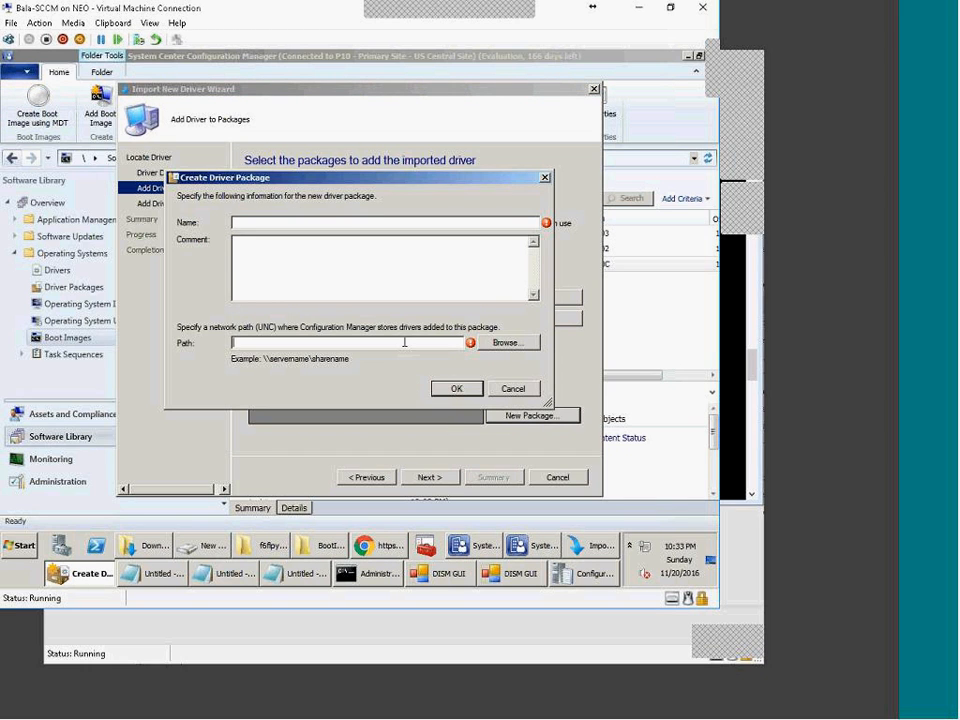
key("ctrl+v")
key("BackSpace")
key("BackSpace")
key("BackSpace")
key("BackSpace")
key("BackSpace")
key("BackSpace")
key("BackSpace")
key("BackSpace")
key("BackSpace")
key("BackSpace")
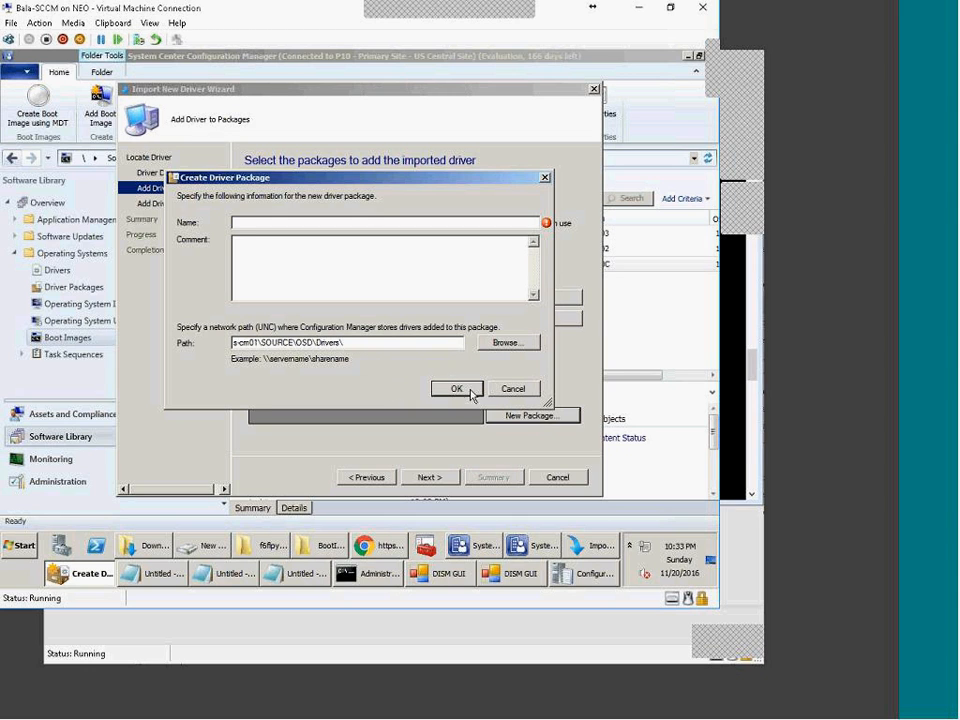
left_click(530, 344)
left_click(388, 268)
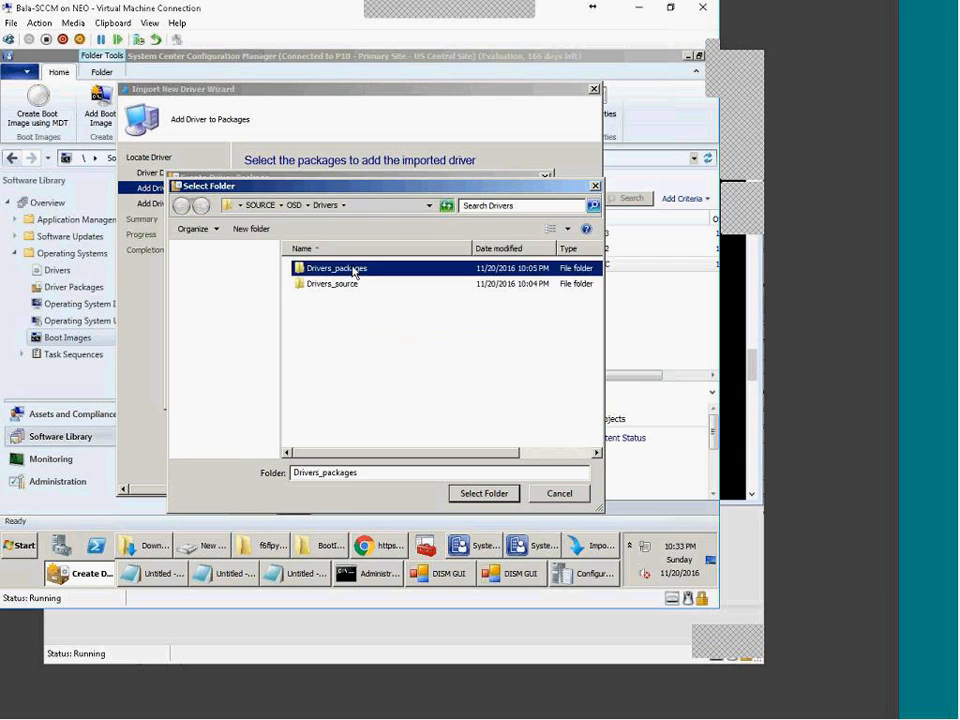
double_click(388, 268)
Step: Create Dell\7470_win10 folders as the package path and name the package 7470_win20
left_click(251, 228)
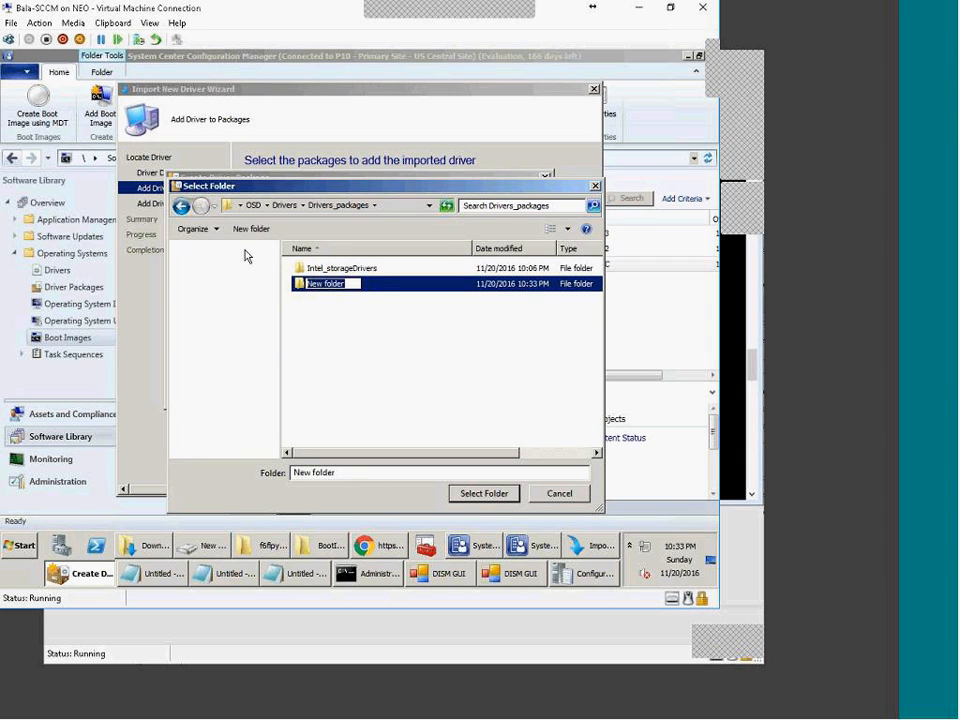
type("Dell")
key("Return")
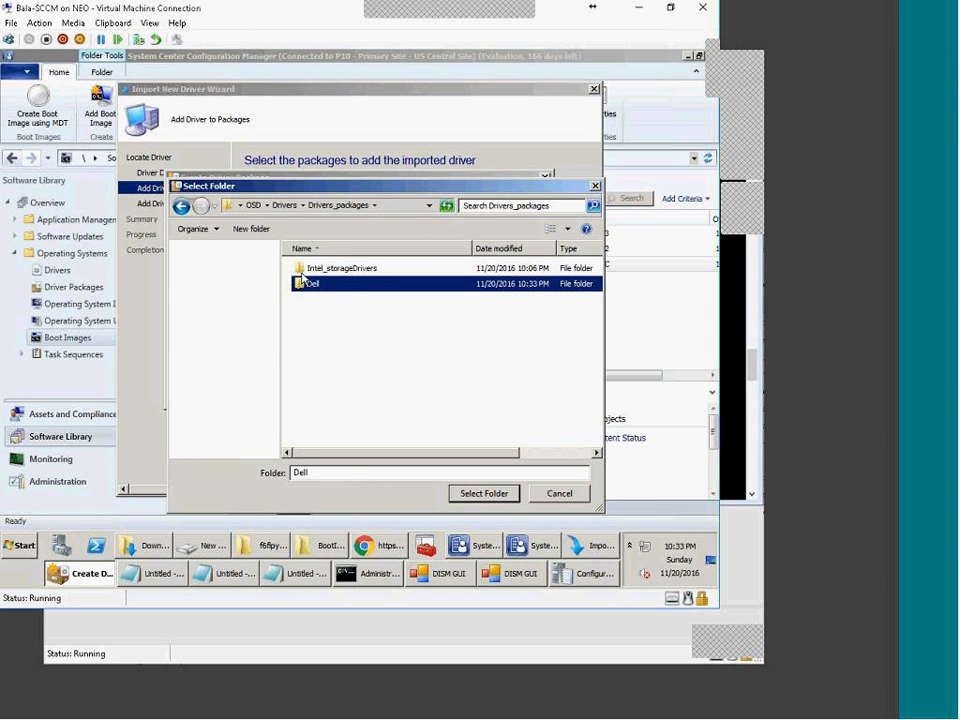
double_click(308, 285)
left_click(242, 229)
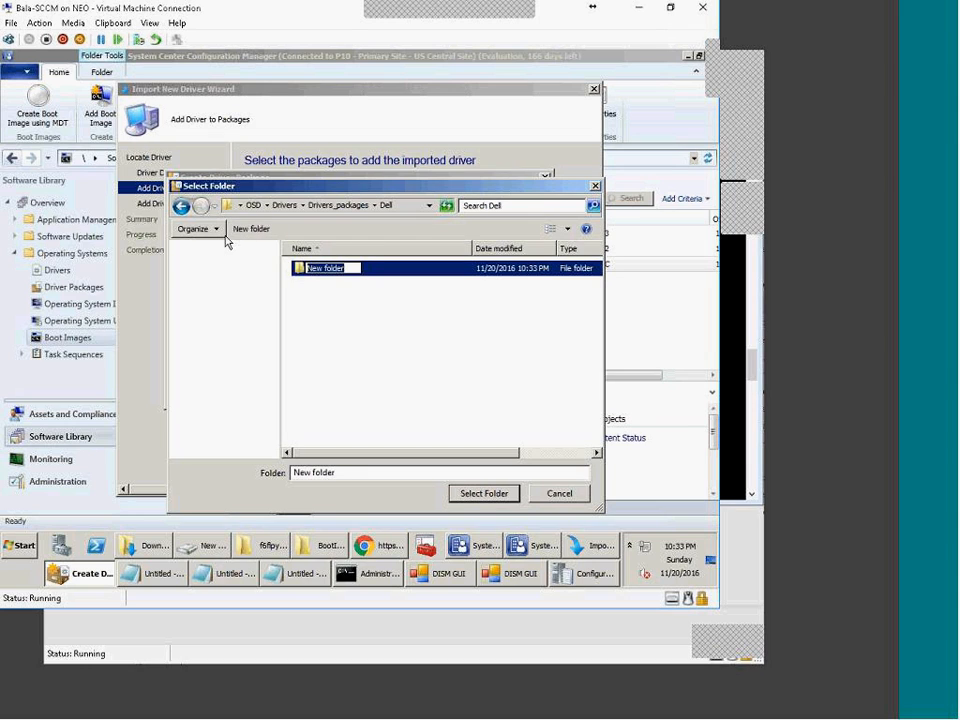
type("7470")
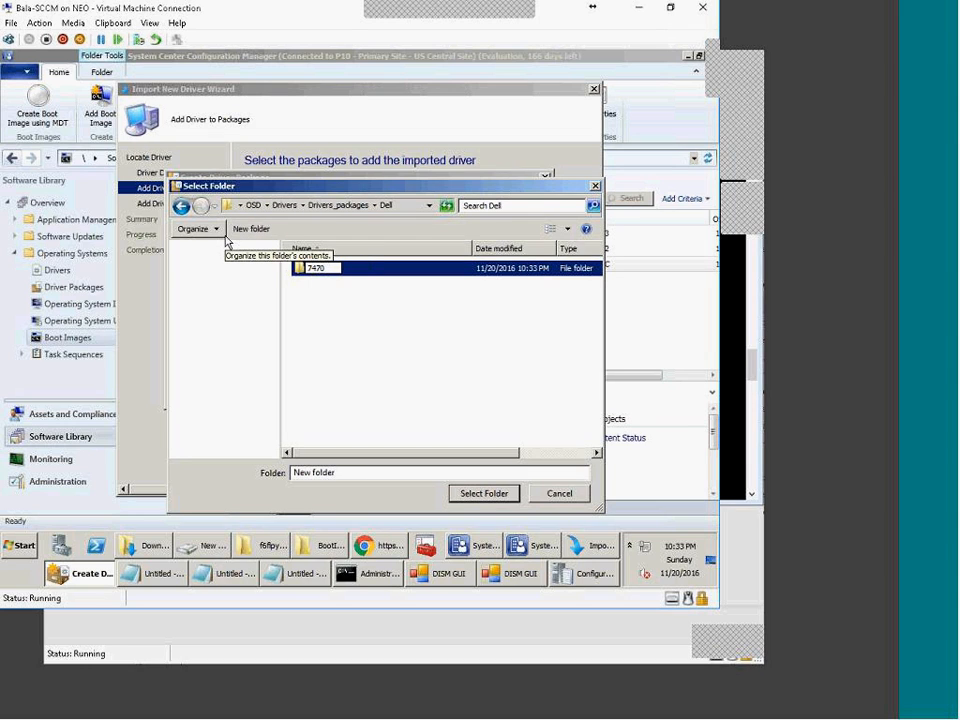
type("_win10")
key("Return")
key("Return")
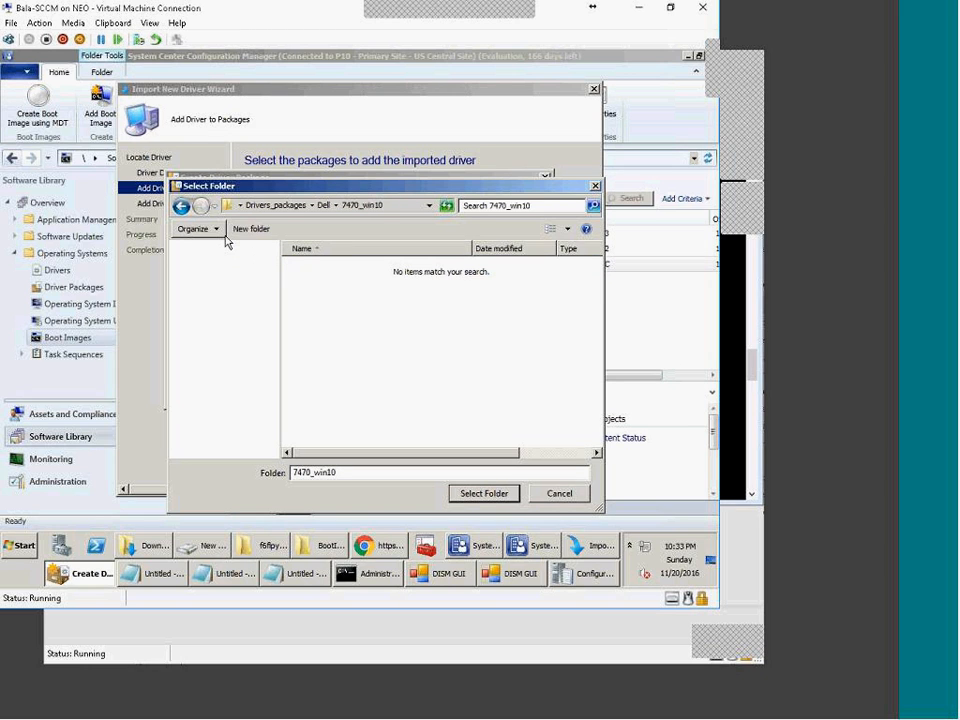
left_click(490, 494)
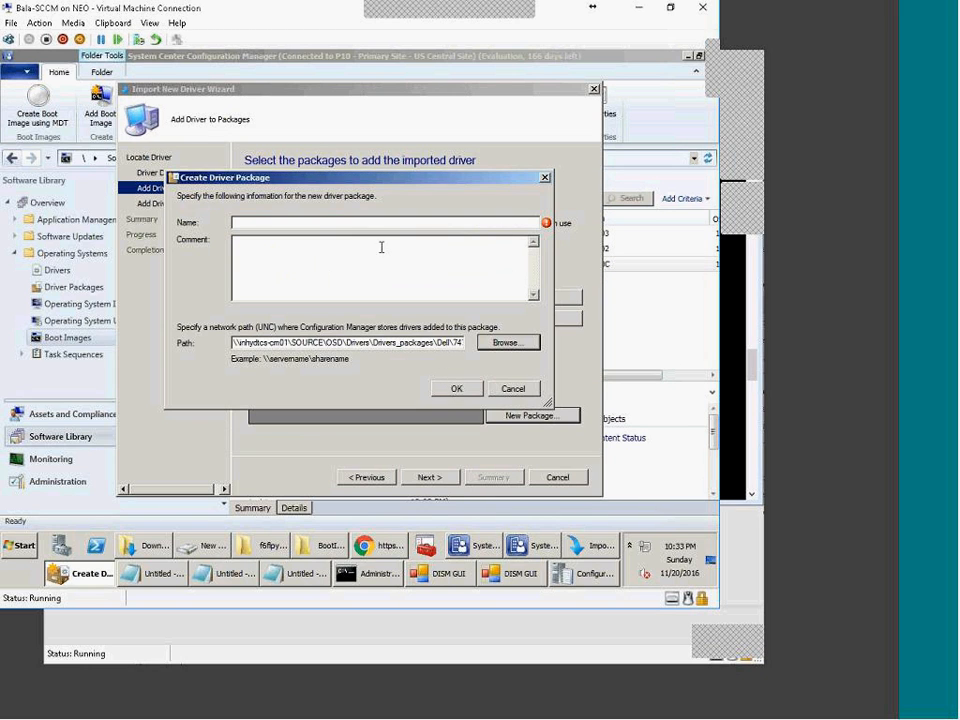
type("7470_win20")
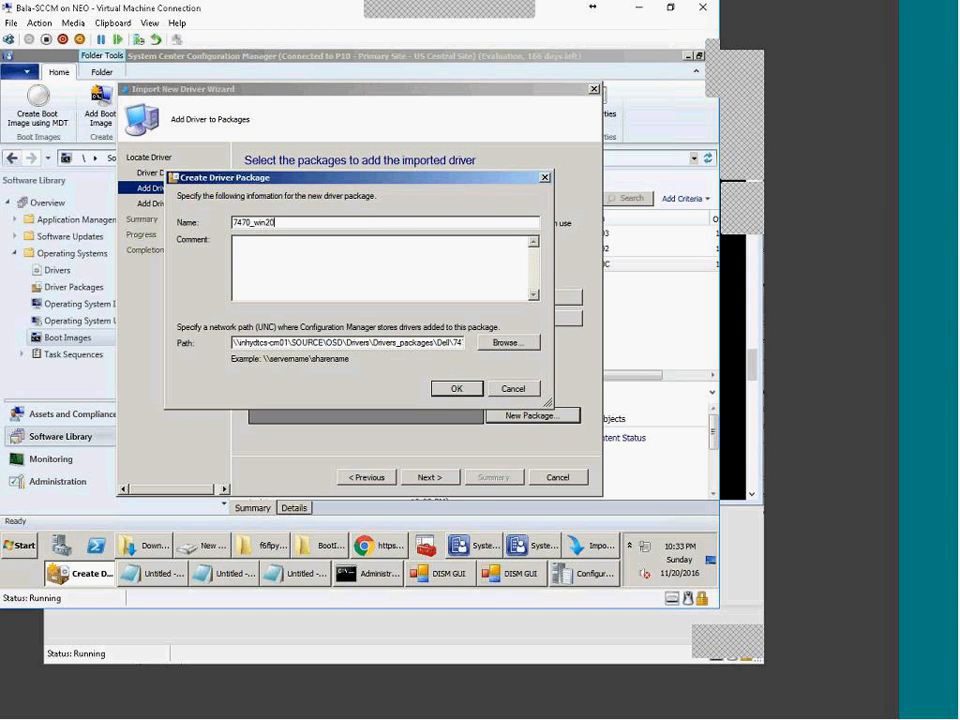
key("Return")
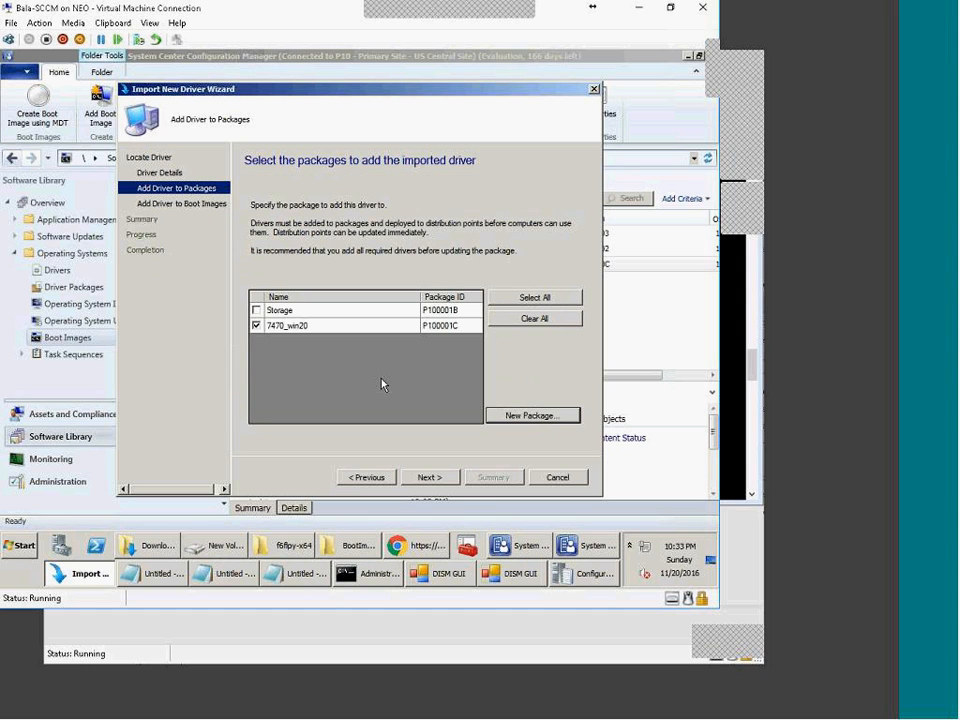
Step: Add the driver to the 7470_win20 package, skip boot images, and run the import
left_click(416, 326)
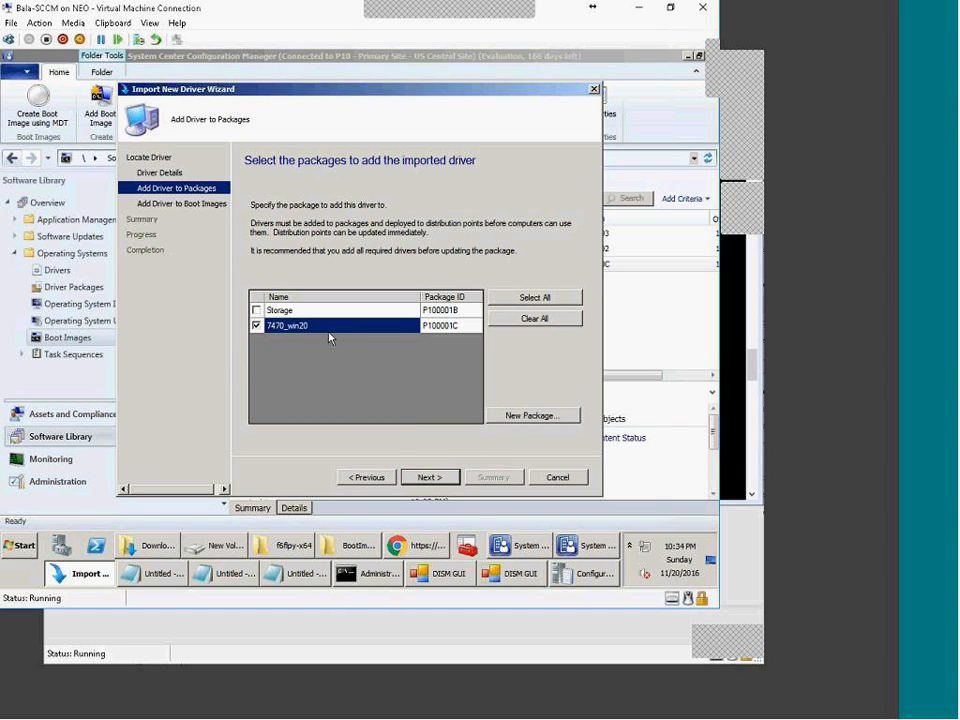
left_click(432, 478)
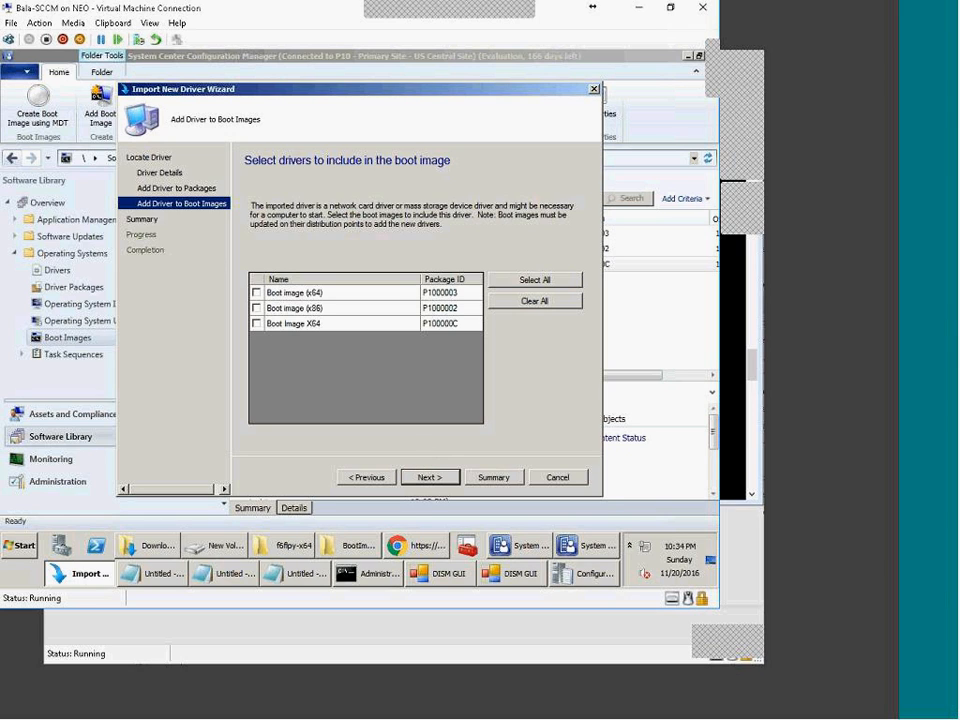
left_click(427, 478)
left_click(427, 478)
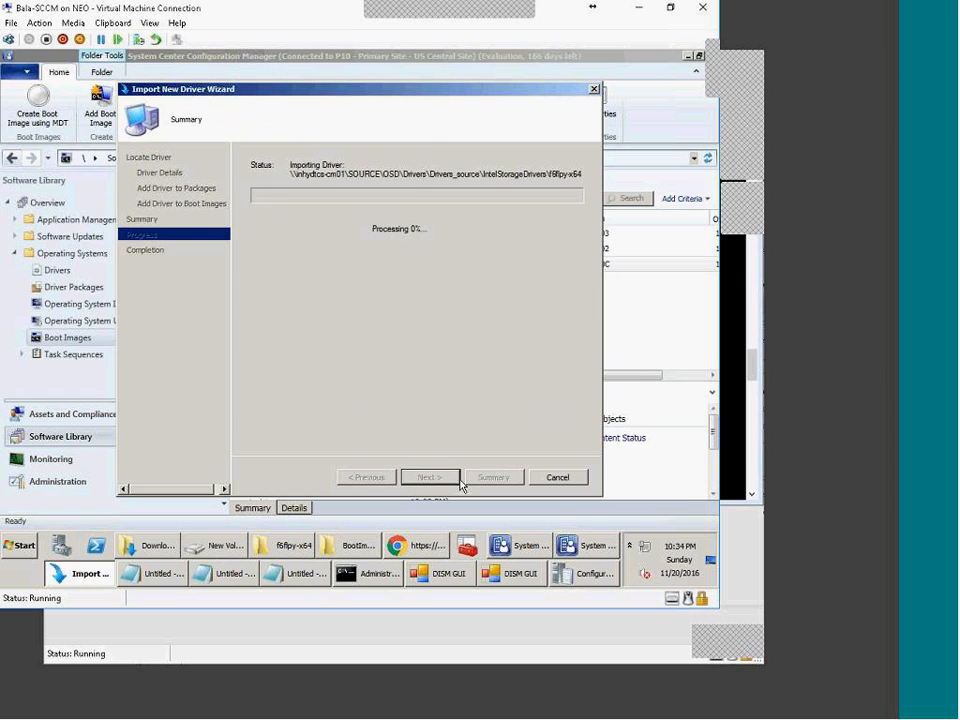
left_click(574, 482)
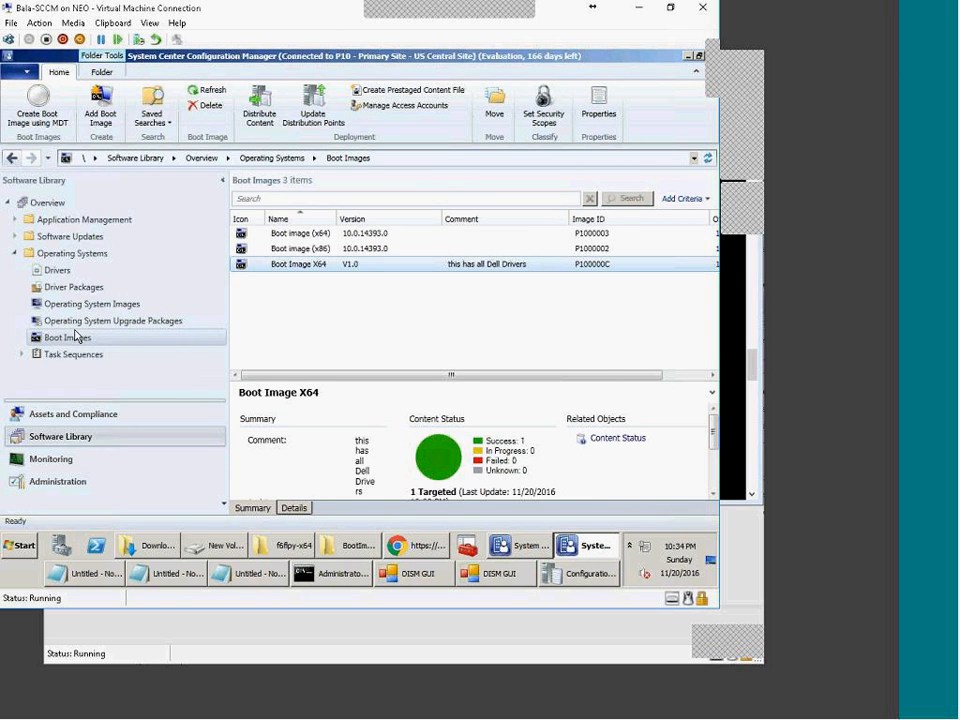
Step: Rename the 7470_win20 driver package to 7470_win10
left_click(72, 287)
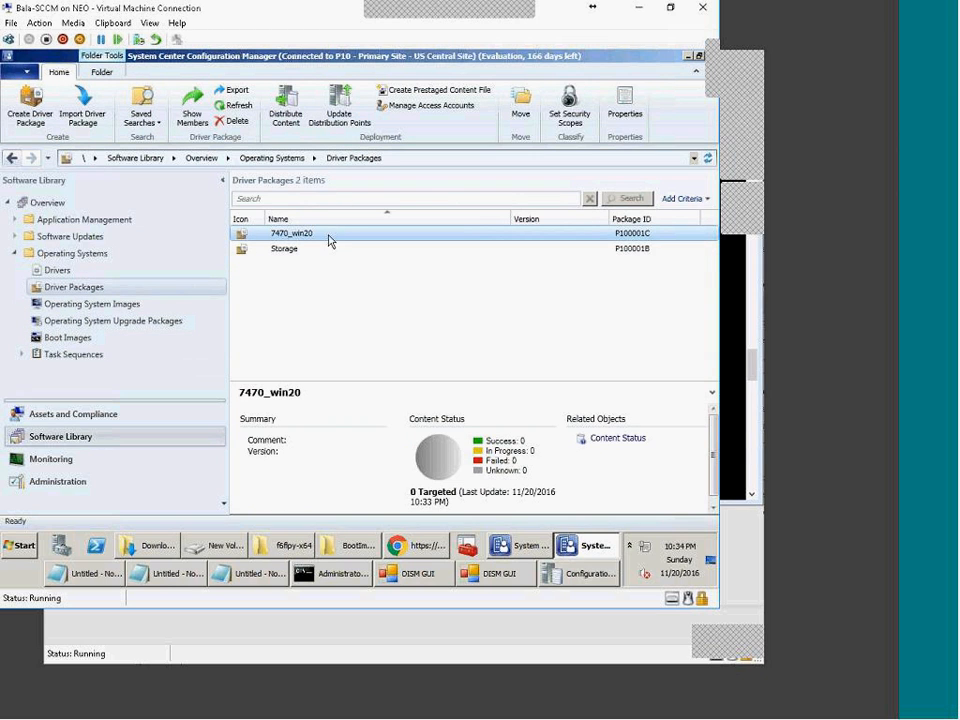
right_click(329, 240)
left_click(377, 431)
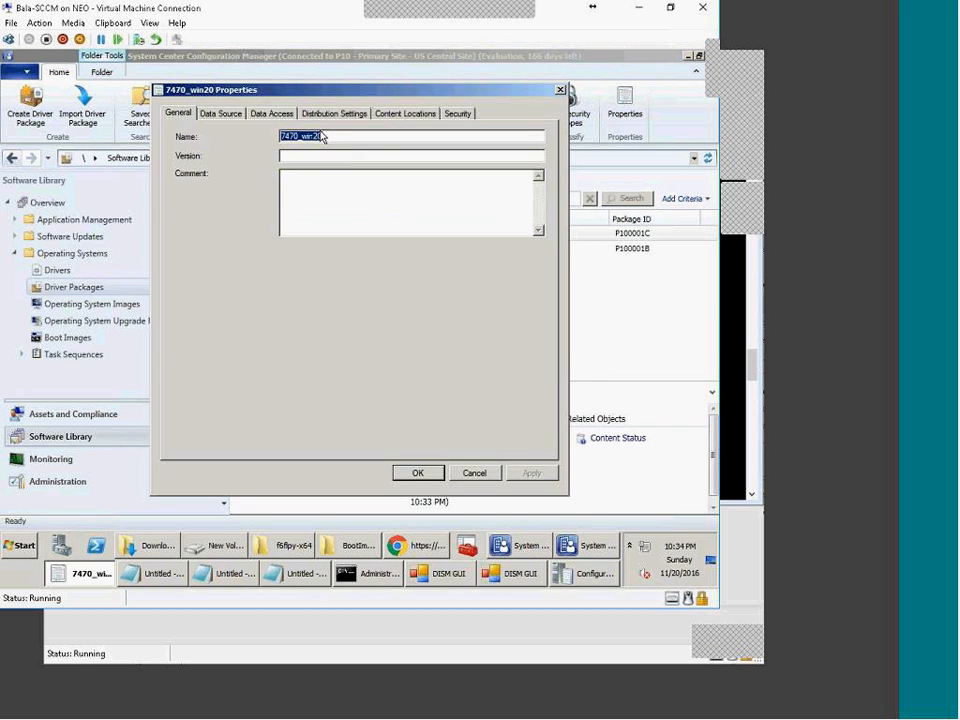
left_click_drag(322, 136, 307, 136)
type("in1")
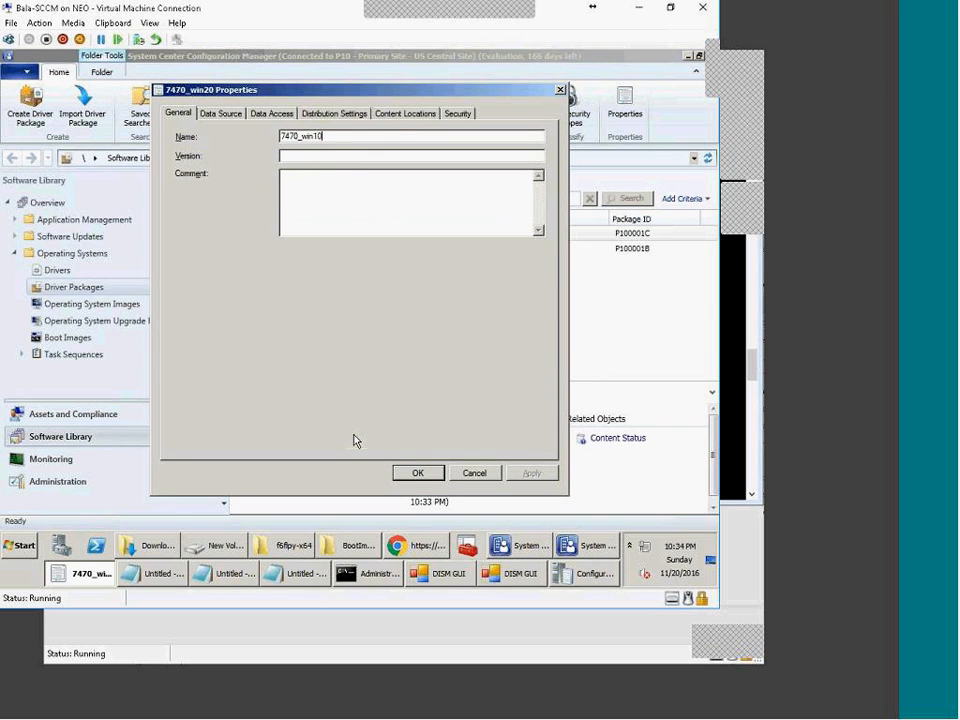
key("Return")
Step: Distribute the 7470_win10 package content to the available distribution point
left_click(286, 110)
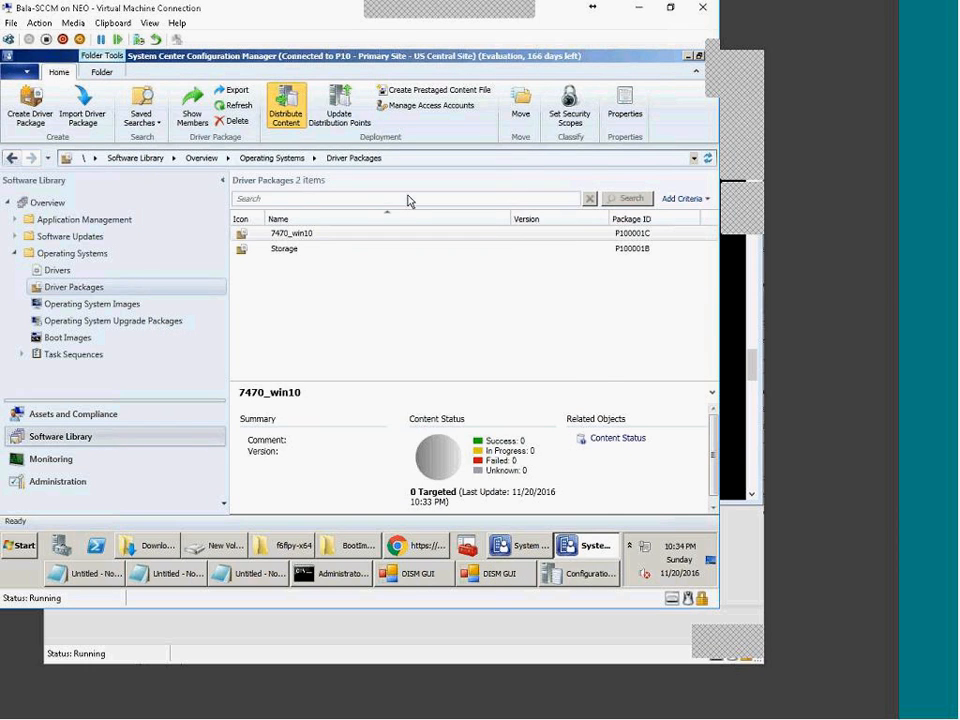
left_click(430, 477)
left_click(549, 264)
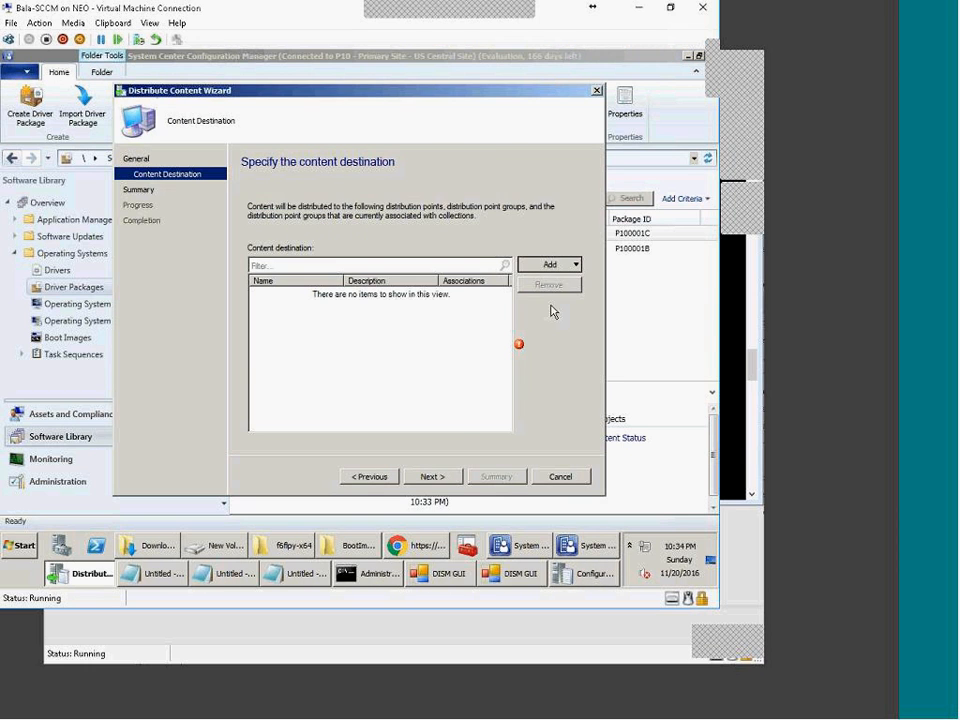
left_click(549, 310)
left_click(204, 267)
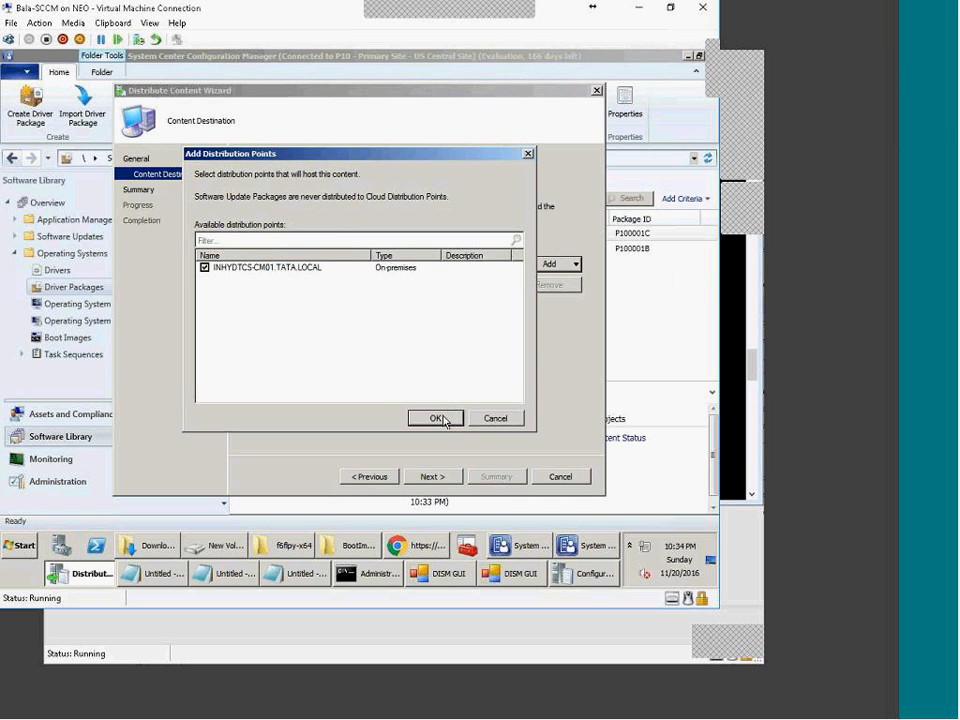
left_click(450, 419)
left_click(437, 478)
left_click(437, 478)
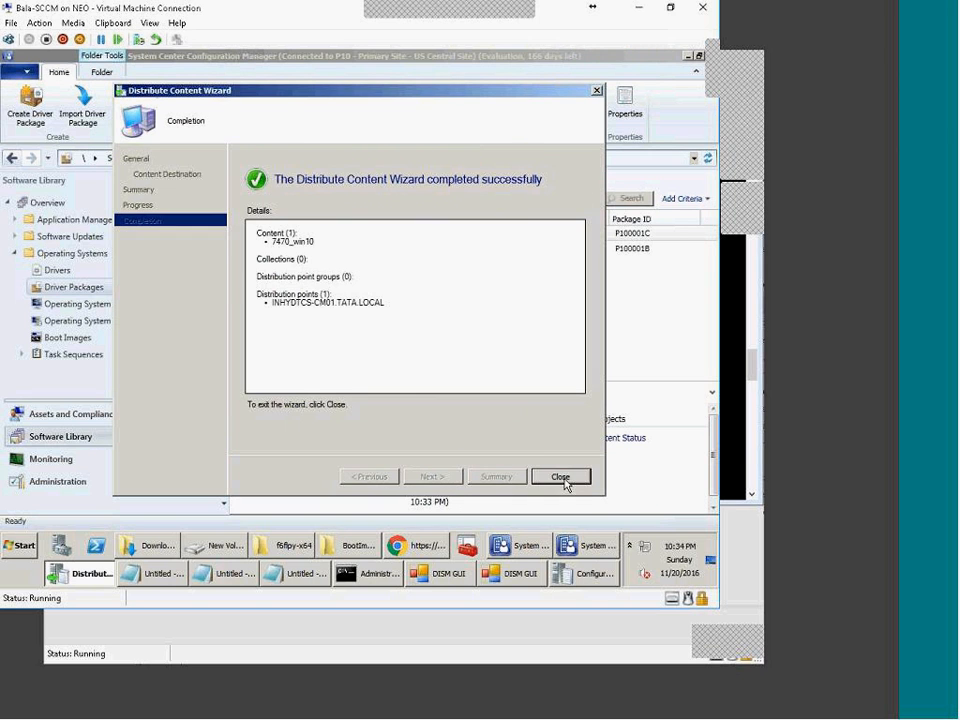
left_click(562, 478)
left_click(421, 552)
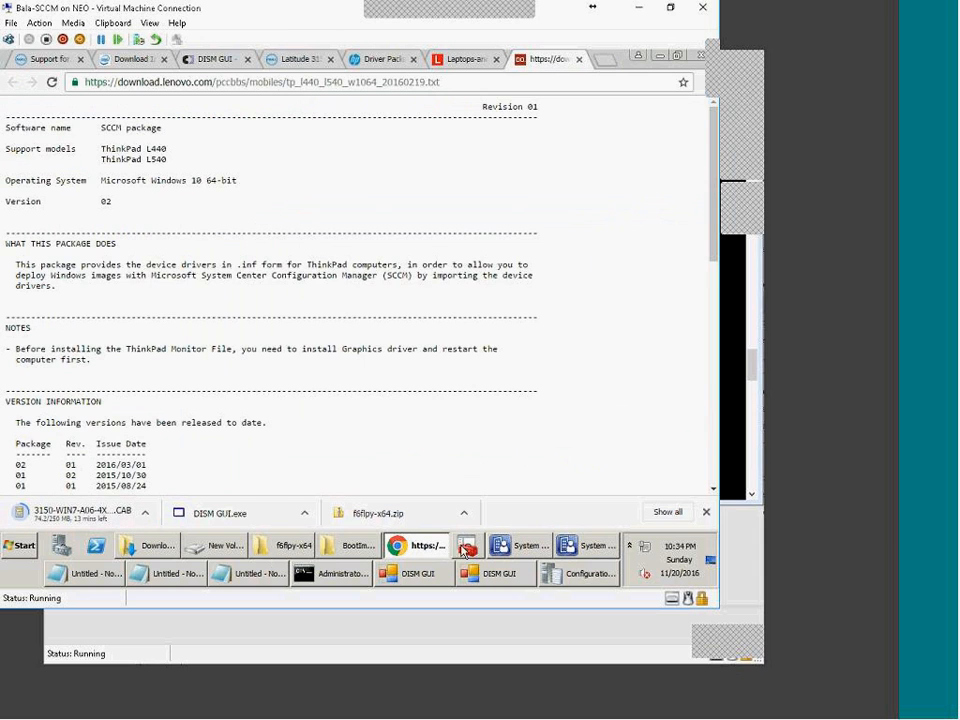
Step: In Driver Packages, change the Storage package's name to Lenovo and its version to 440
left_click(446, 551)
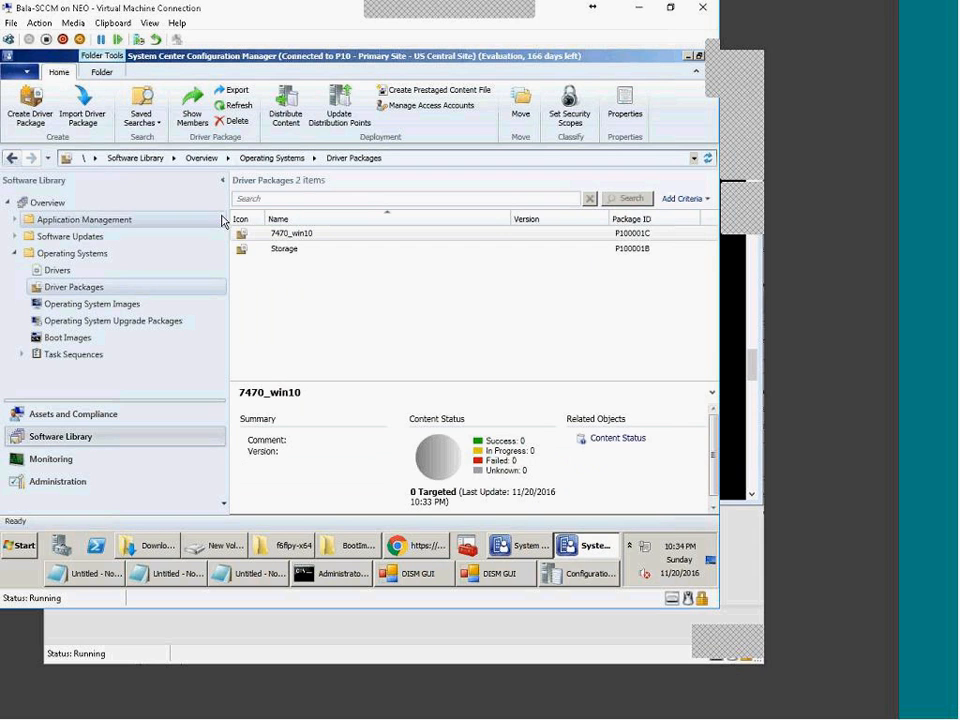
right_click(84, 288)
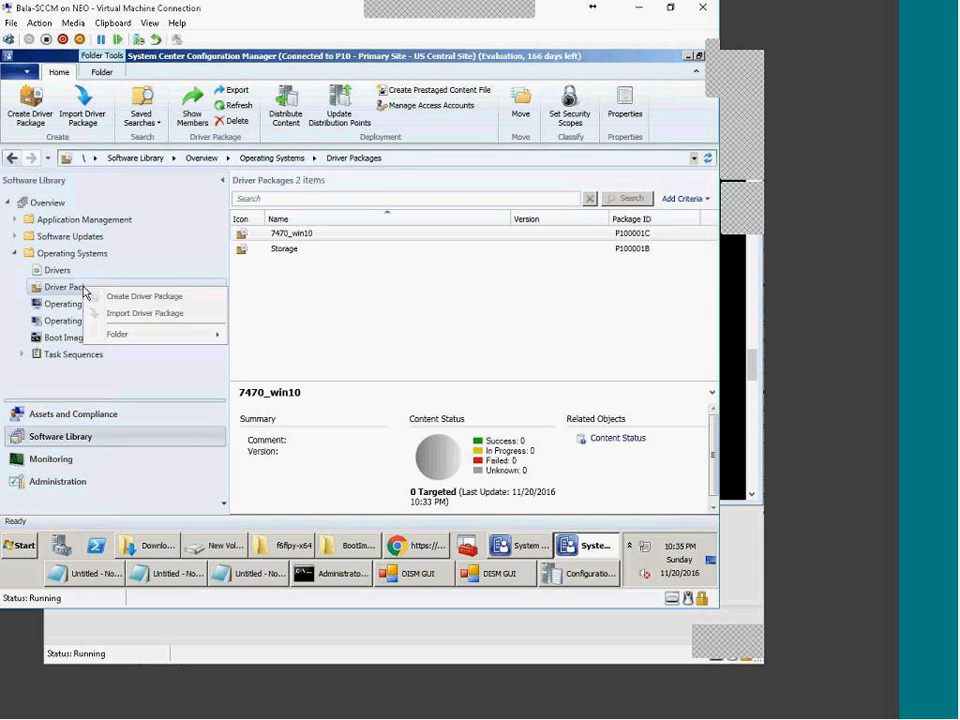
right_click(298, 257)
left_click(338, 446)
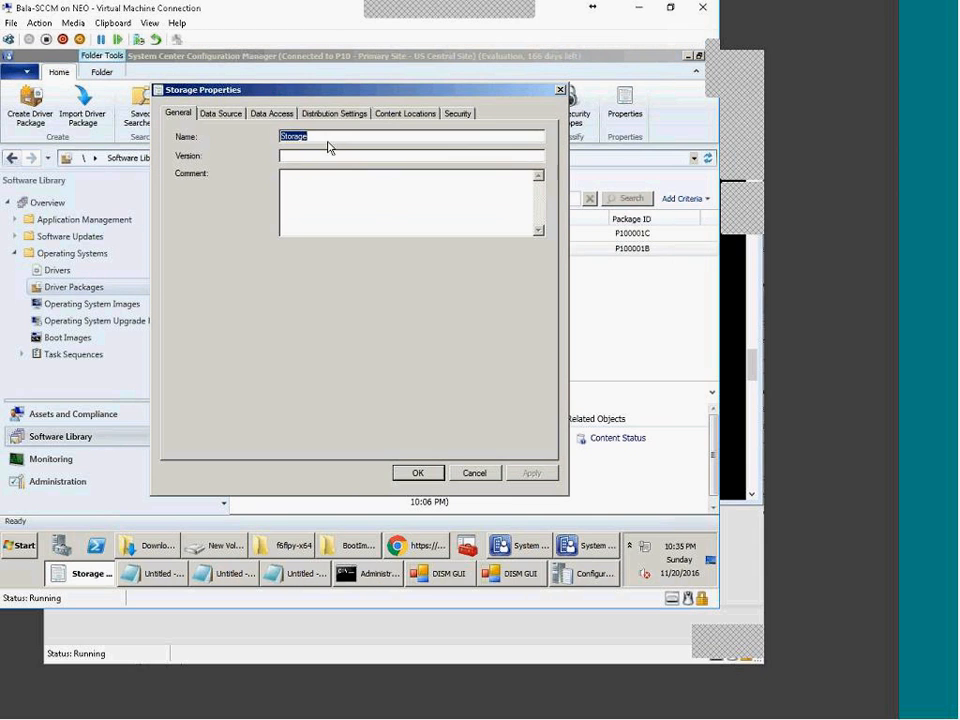
left_click(222, 114)
left_click(177, 113)
double_click(332, 135)
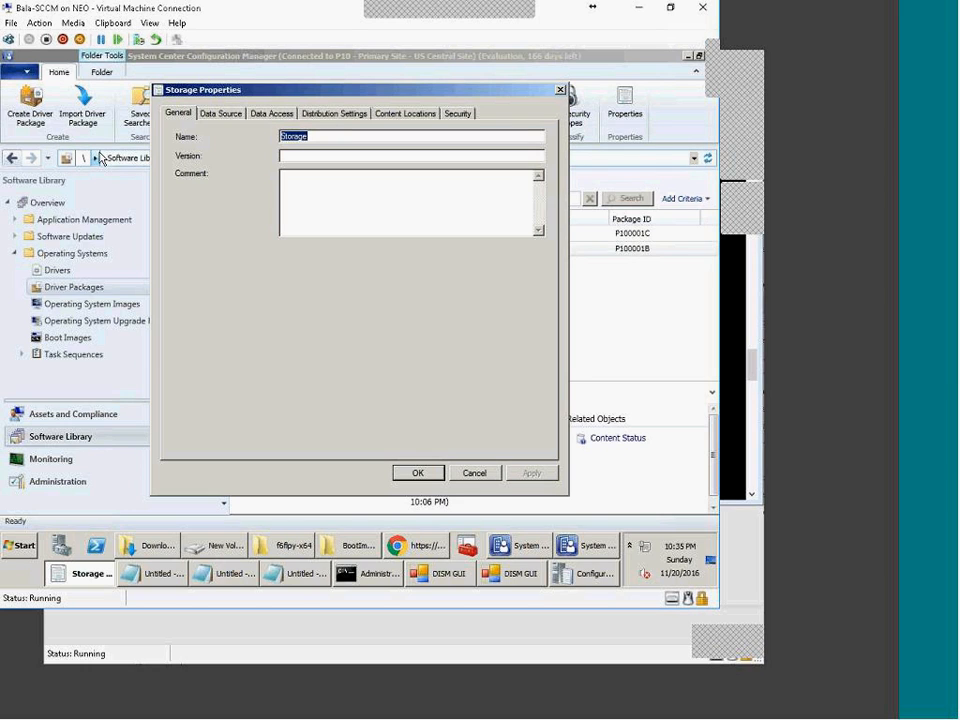
type("Lenovo")
left_click(408, 476)
left_click(289, 321)
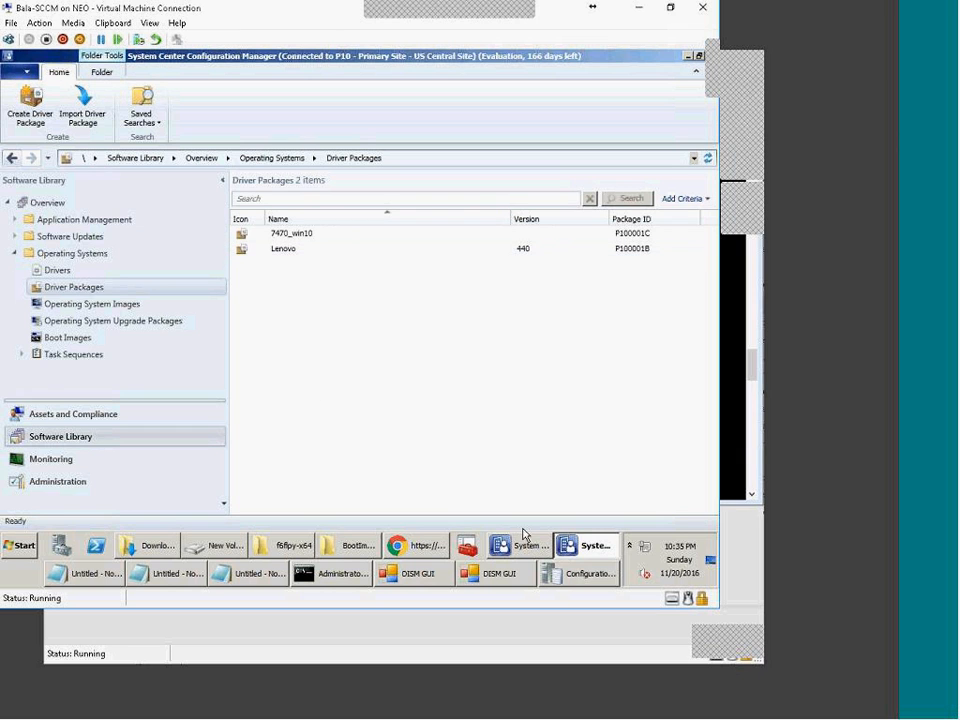
Step: Open the Deploy Win7 1.1 task sequence in the OSD folder for editing
left_click(22, 355)
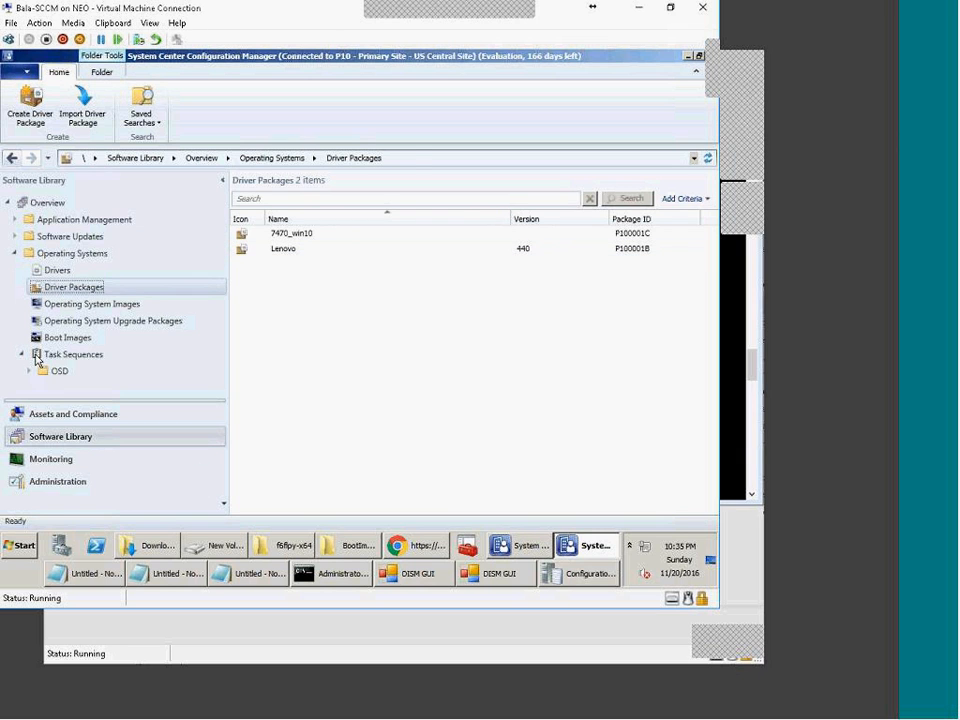
left_click(55, 372)
left_click(320, 249)
right_click(321, 250)
left_click(350, 260)
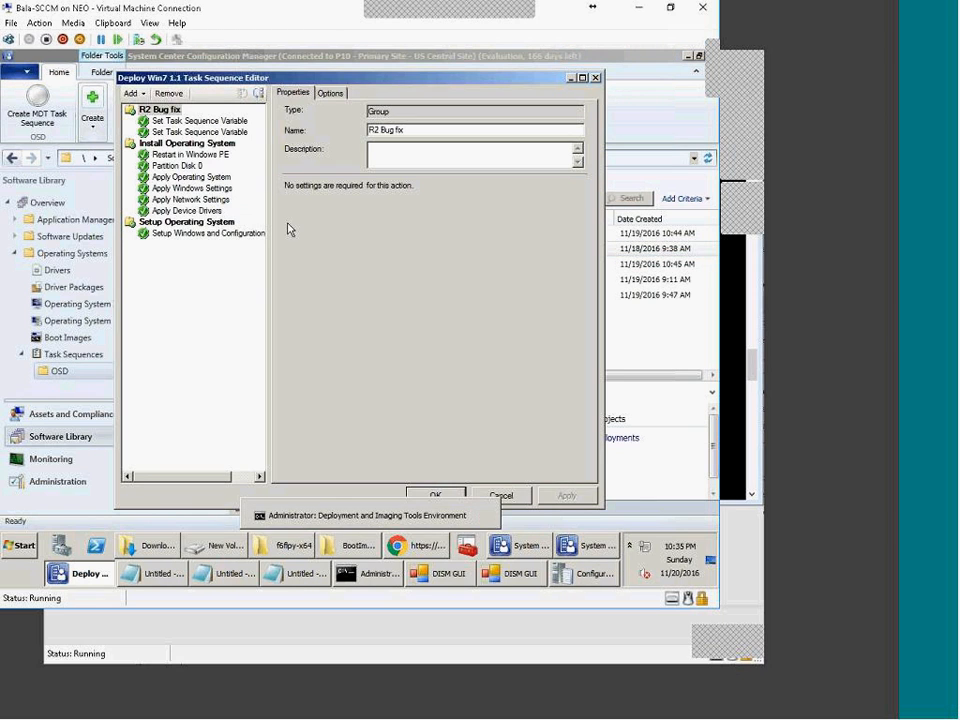
Step: Add a new group named Dell after the Apply Device Drivers step
left_click(198, 213)
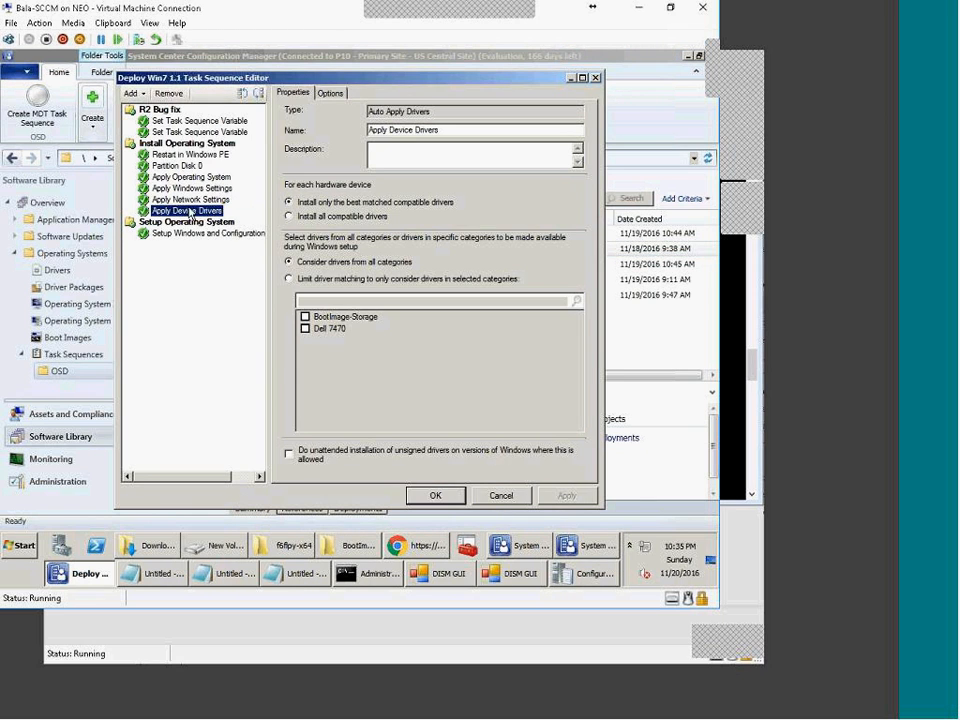
left_click(131, 93)
left_click(157, 110)
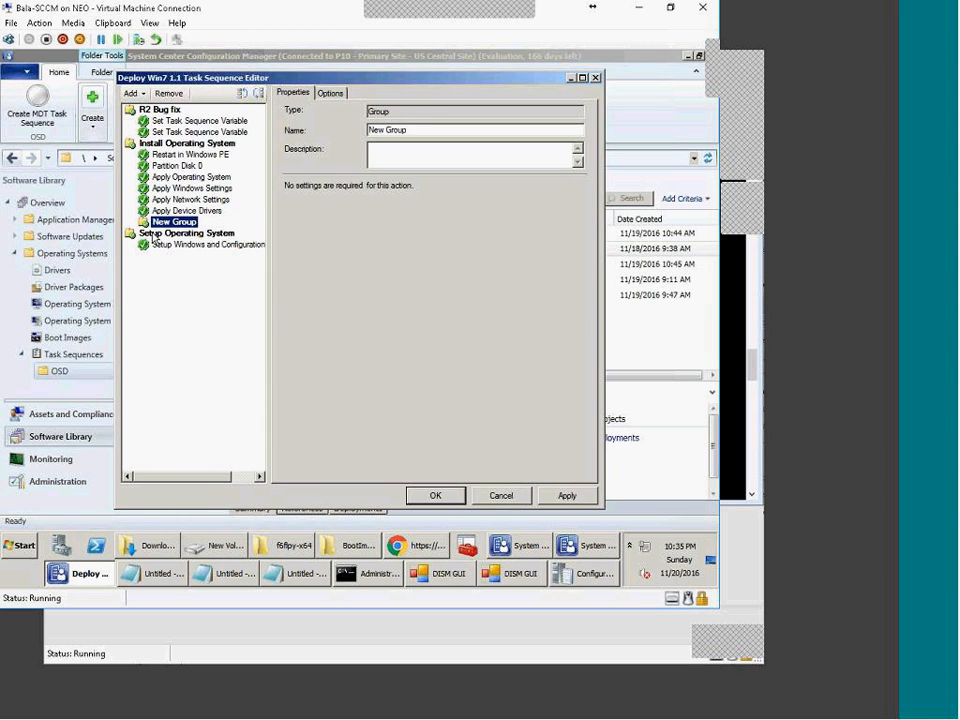
left_click_drag(420, 130, 300, 133)
type("Dell")
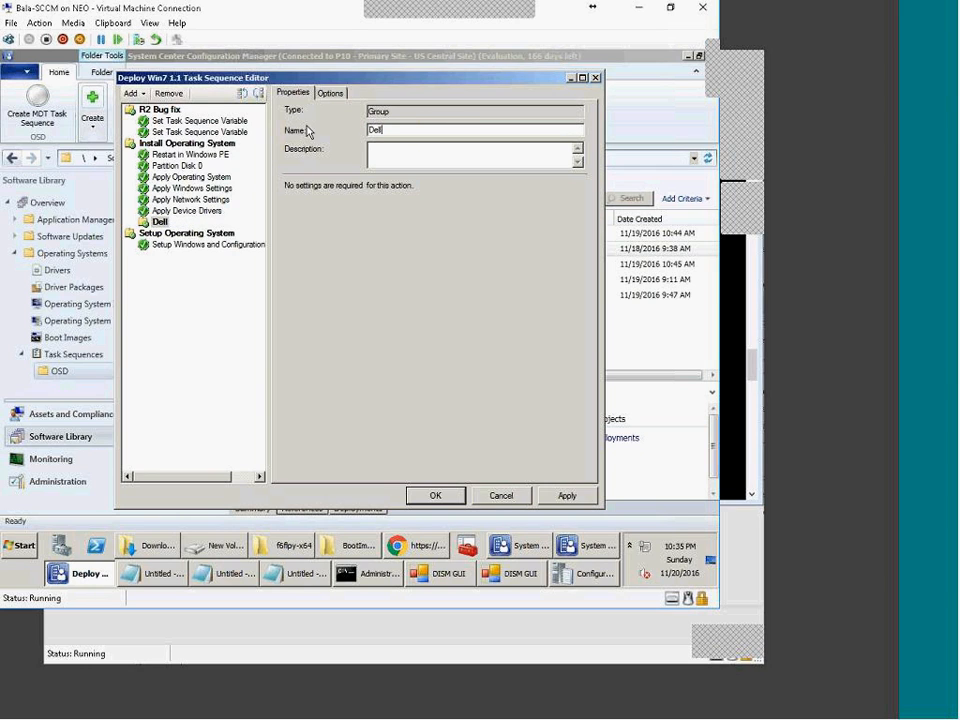
Step: Paste a copy of the Dell group at the same level and rename it HP
left_click(159, 222)
key("ctrl+v")
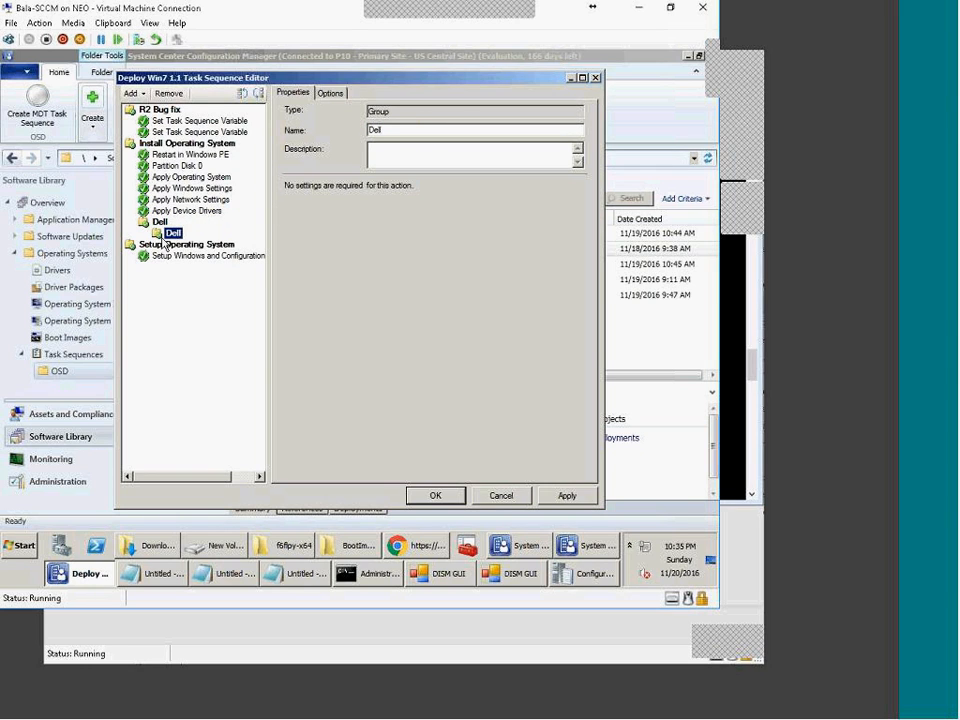
left_click(258, 93)
key("Tab")
key("Tab")
type("HP")
Step: Paste a copy of the HP group and rename it Lenovo
left_click(158, 235)
key("ctrl+v")
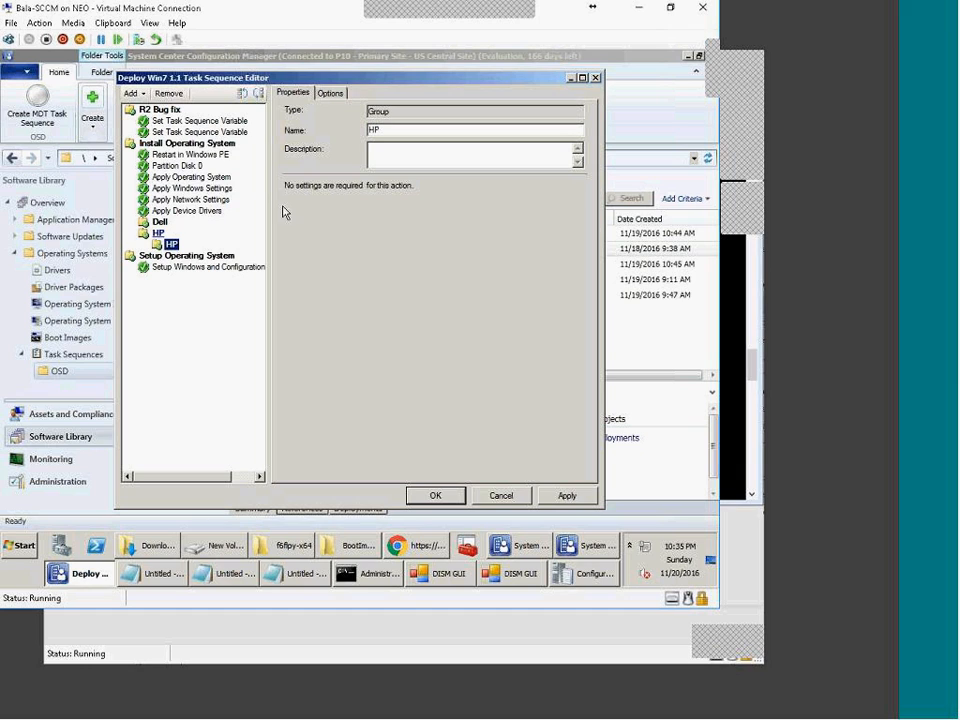
double_click(407, 132)
type("Lenovo")
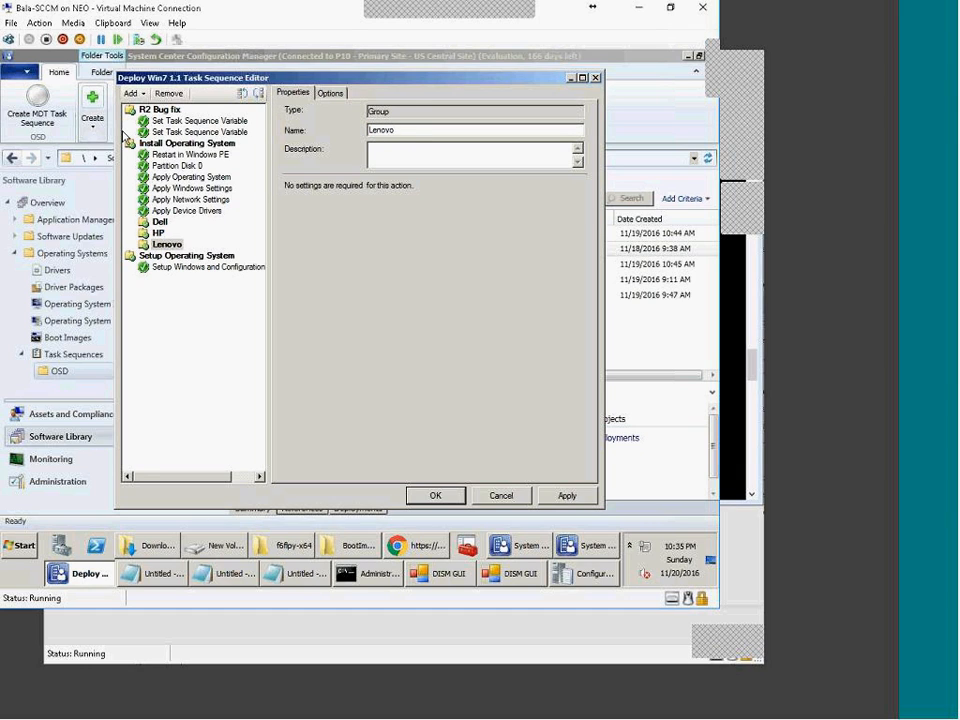
Step: Select the Dell group and show its Options conditions
left_click(157, 222)
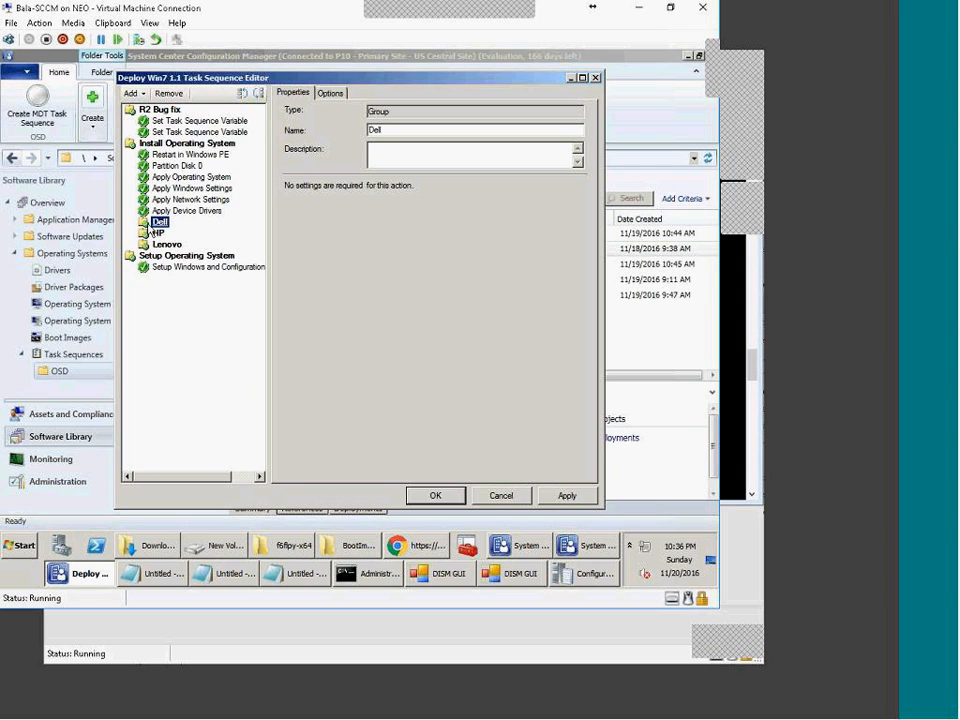
left_click(161, 233)
left_click(160, 222)
left_click(332, 94)
Step: Add a Query WMI condition to the Dell group and find the sample query in the notes
left_click(320, 171)
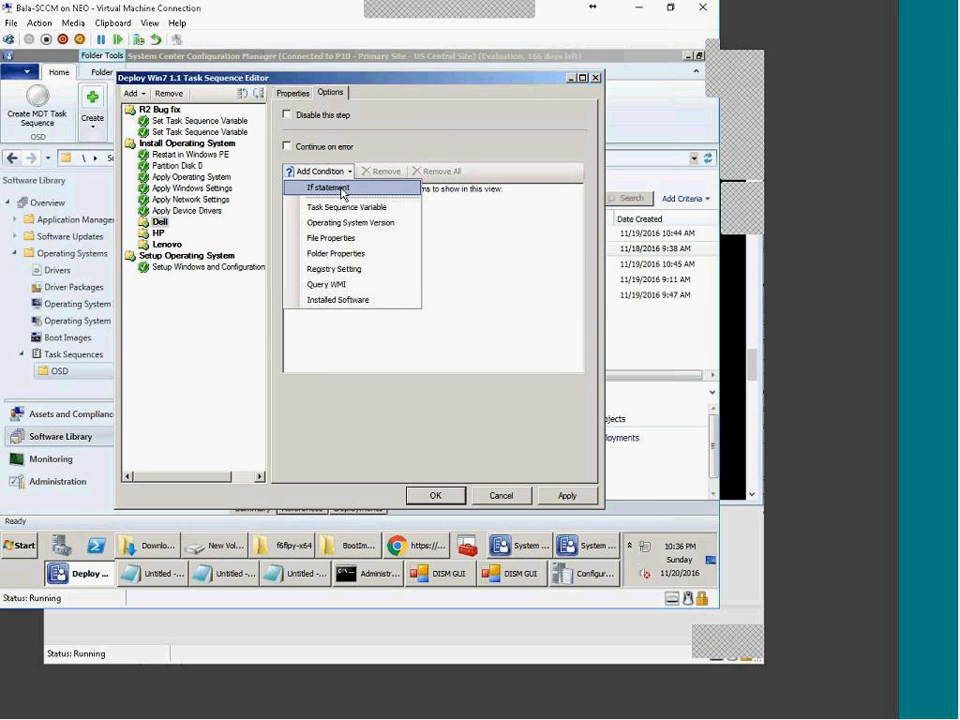
left_click(334, 286)
left_click(333, 280)
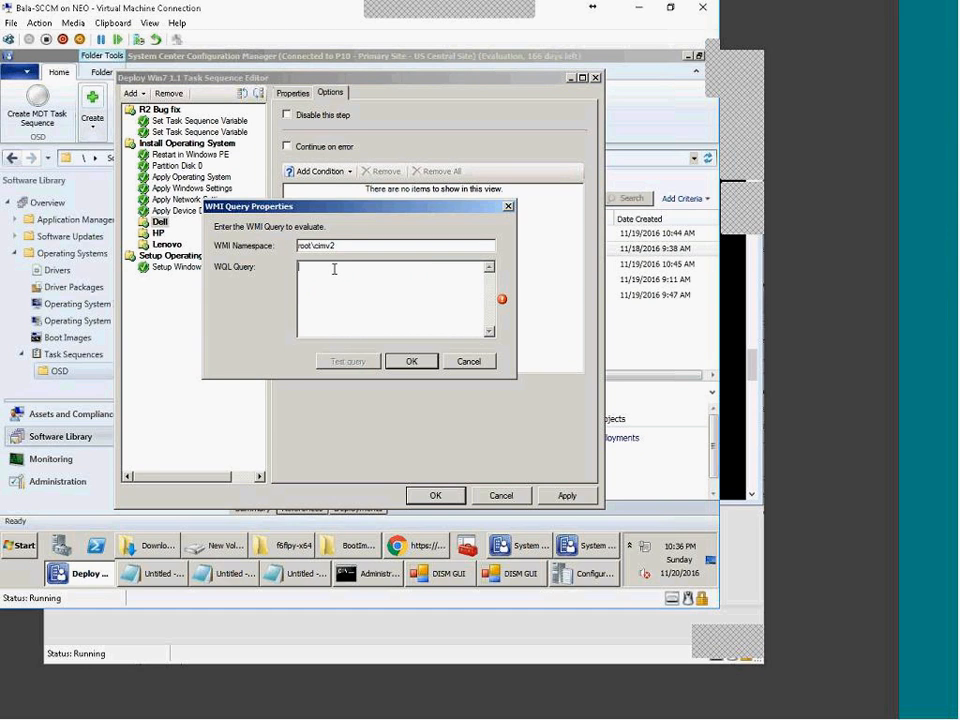
left_click(308, 579)
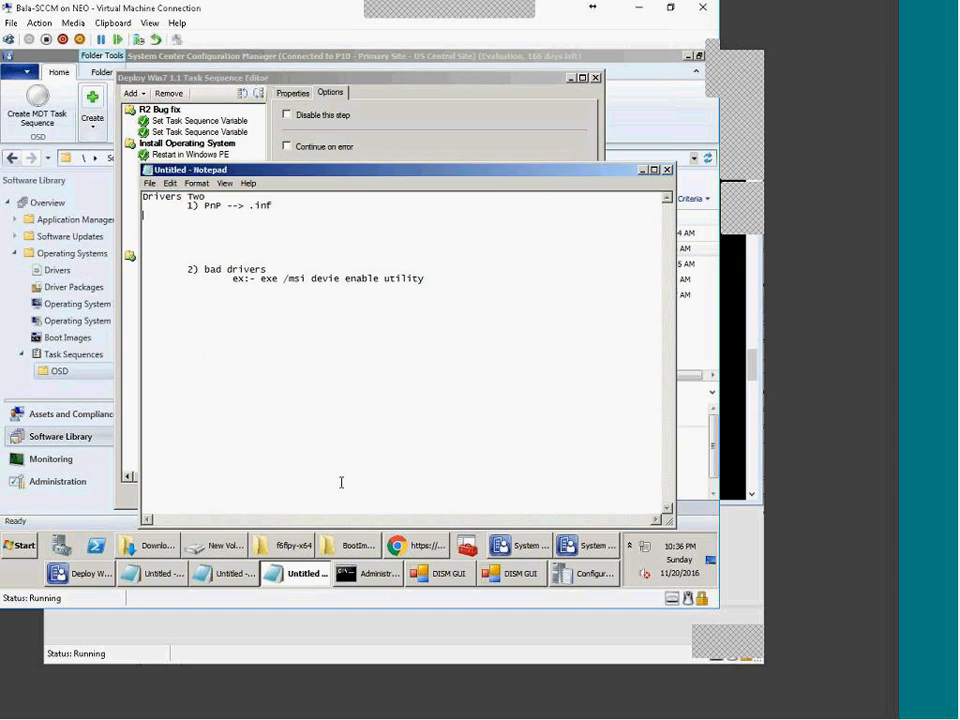
left_click(281, 577)
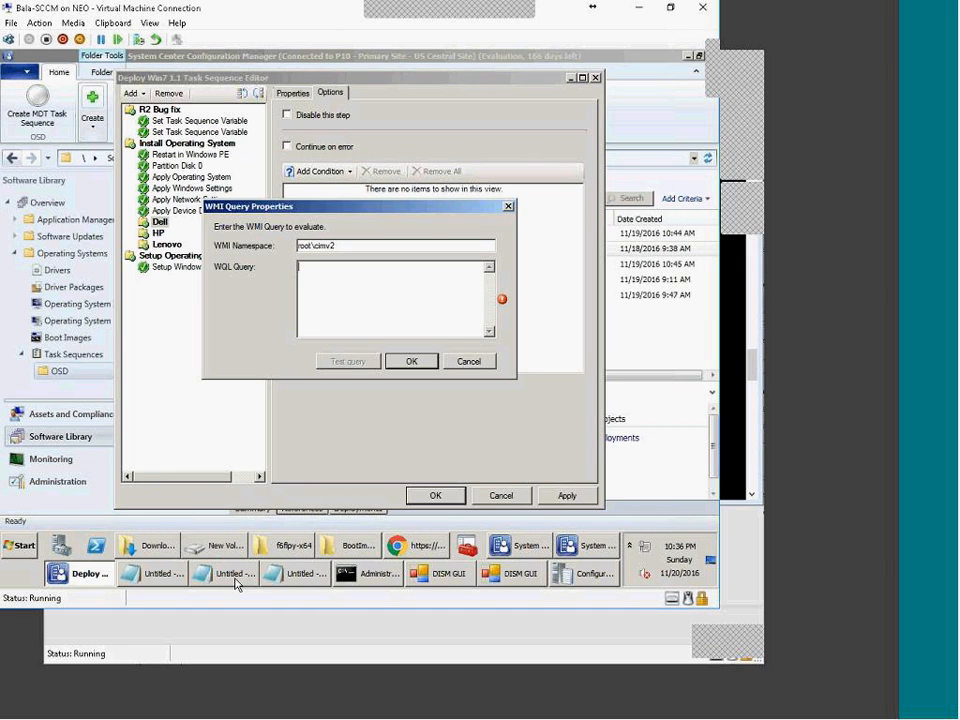
left_click(183, 577)
left_click(155, 574)
scroll(395, 455, "down", 5)
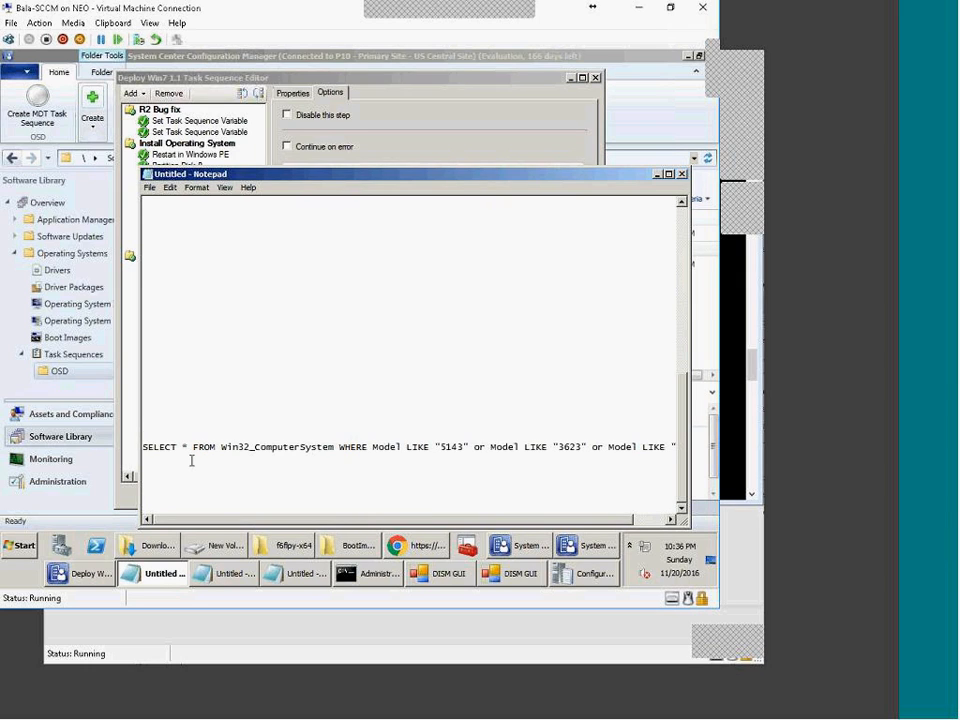
Step: Enter SELECT * FROM Win32_ComputerSystem WHERE manufacture like %Dell% as the WQL query and confirm
key("ctrl+shift+Right")
key("ctrl+shift+Right")
key("ctrl+shift+Right")
key("ctrl+shift+Right")
key("ctrl+shift+Right")
key("ctrl+shift+Right")
key("ctrl+c")
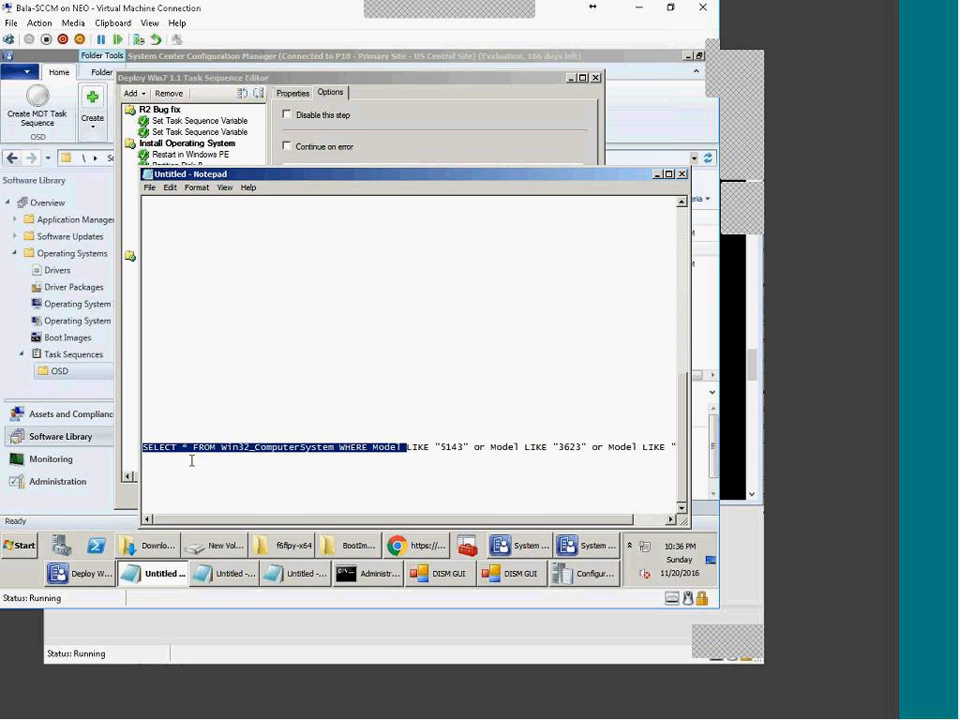
left_click(465, 144)
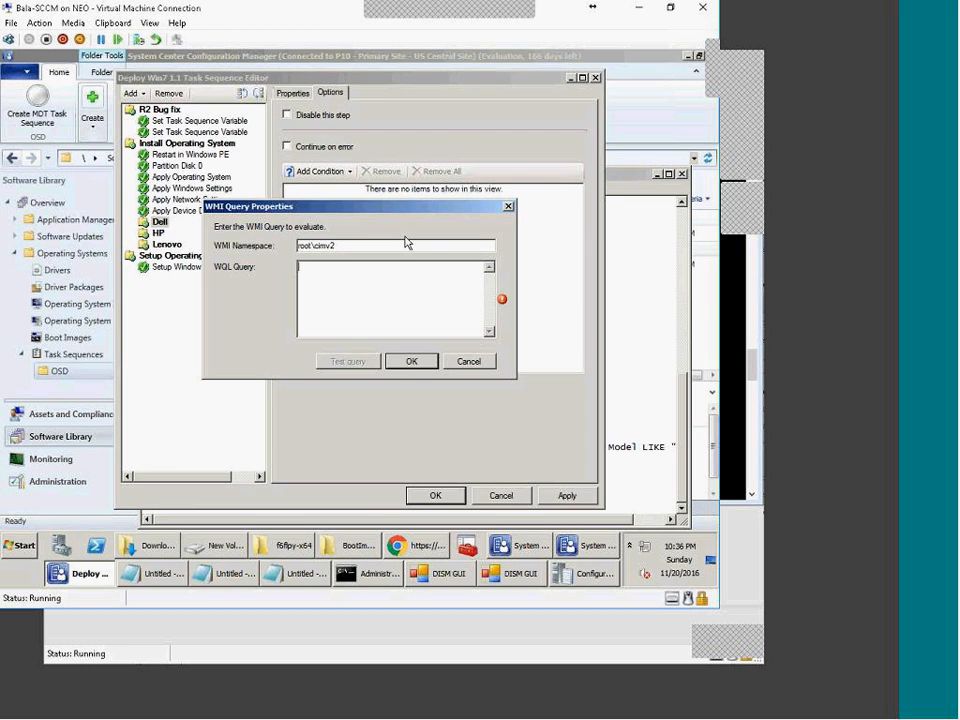
left_click(378, 288)
key("ctrl+v")
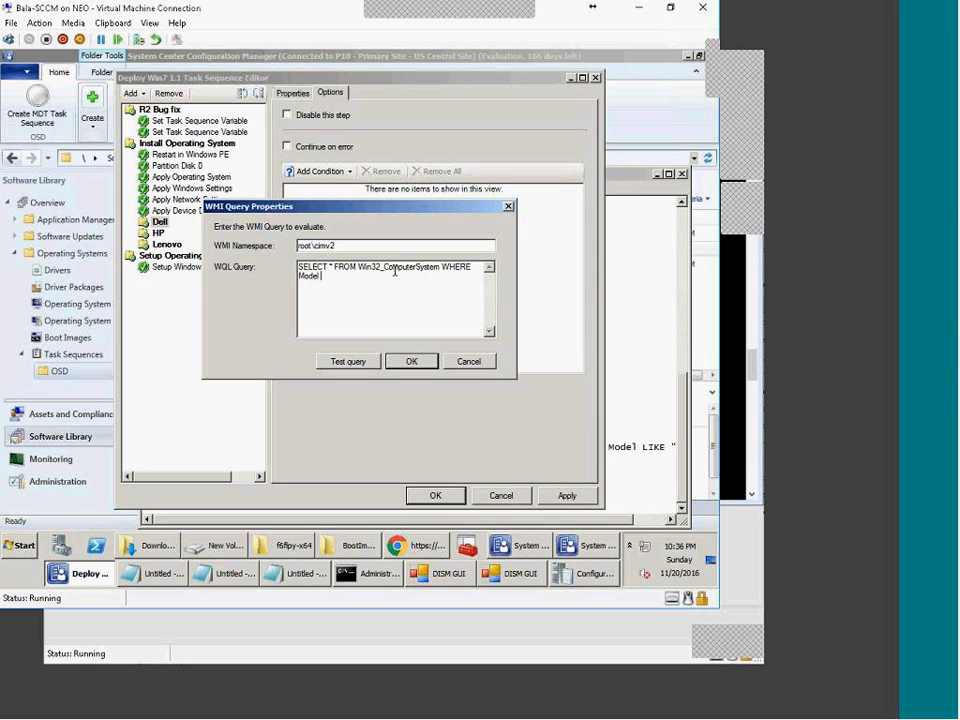
left_click_drag(358, 268, 435, 270)
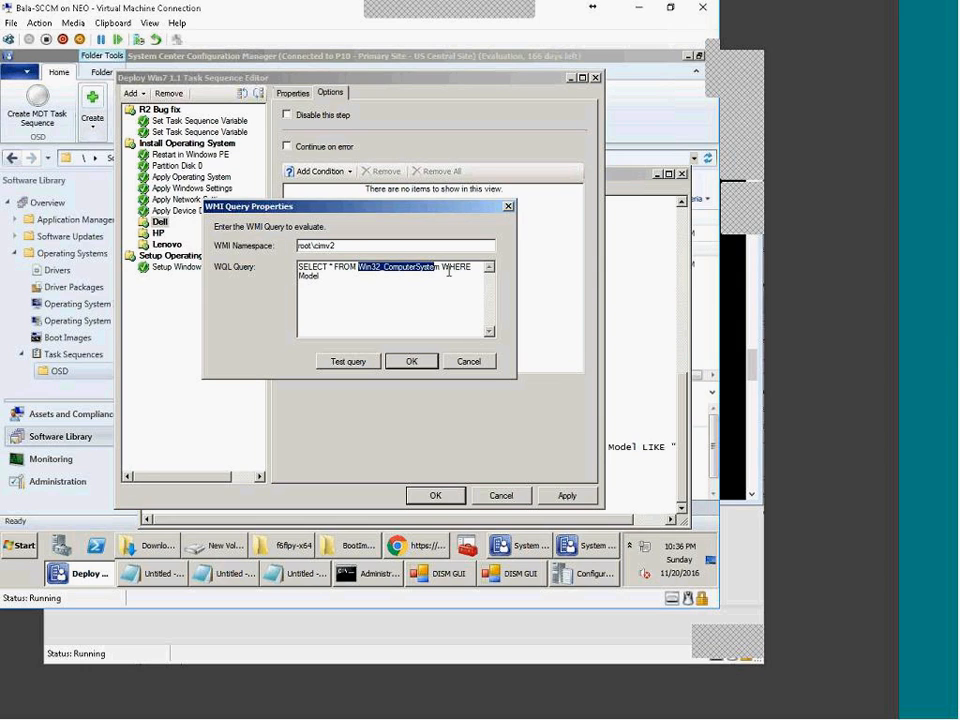
left_click_drag(322, 276, 294, 279)
type("manufacture like %Dell%")
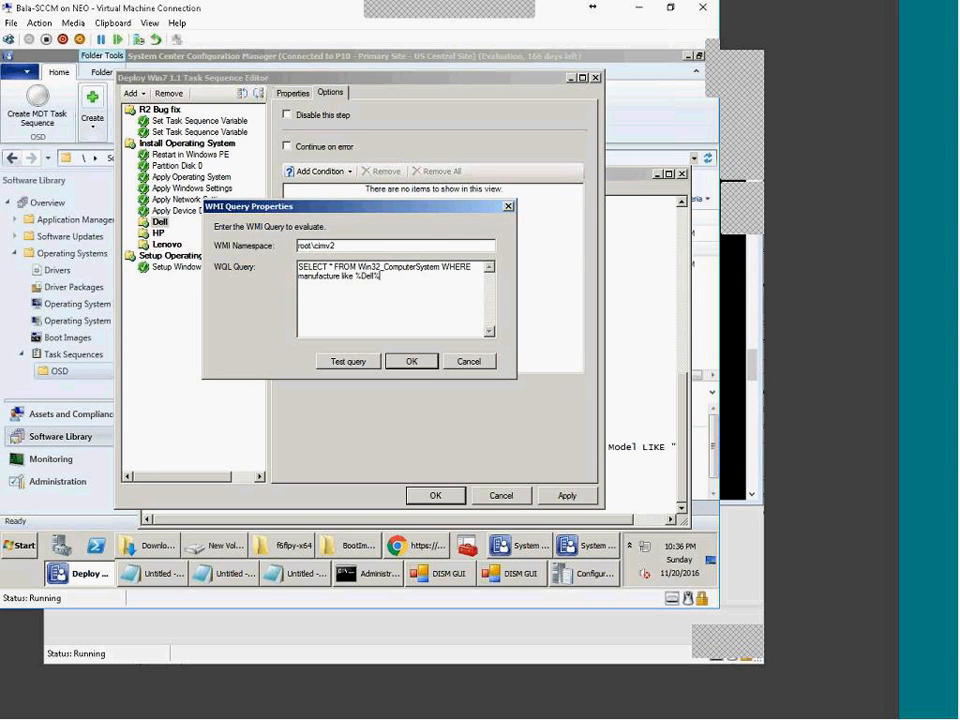
left_click_drag(390, 278, 298, 266)
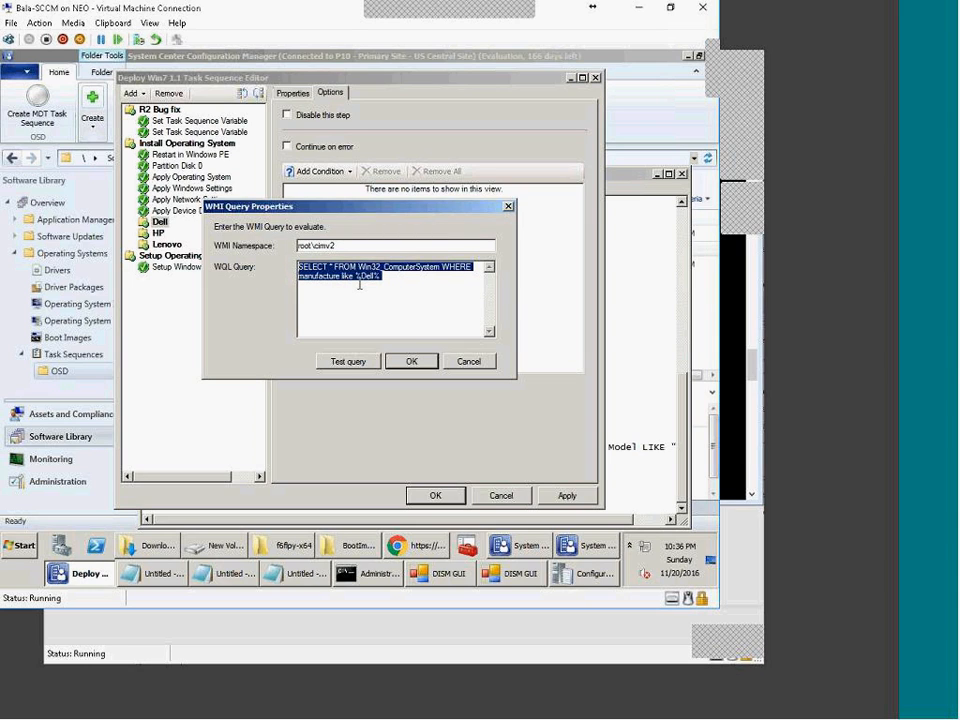
left_click(411, 361)
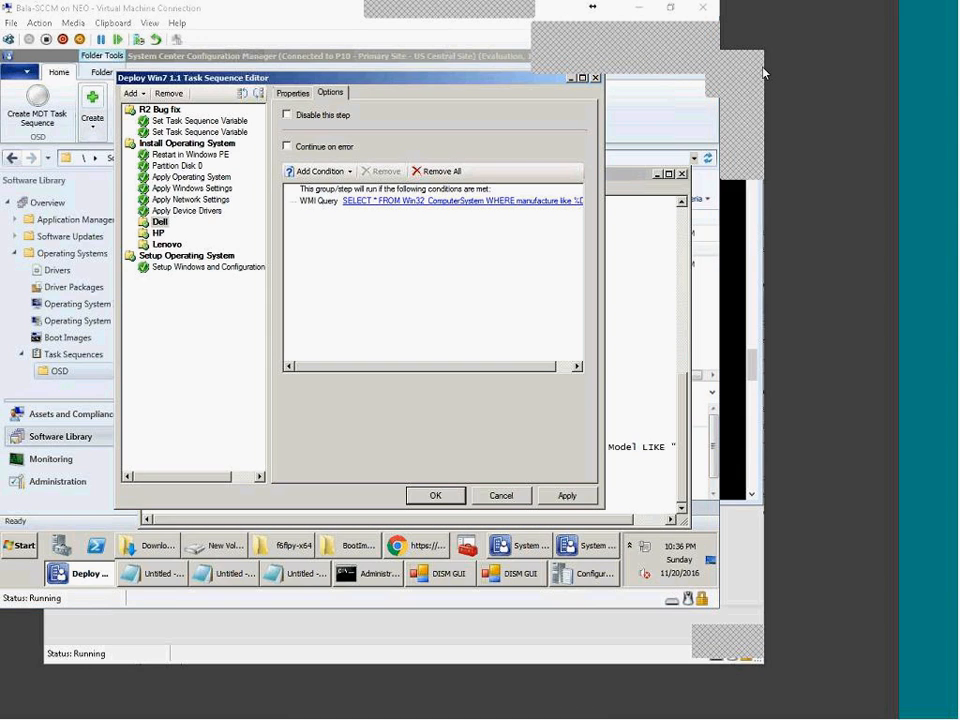
Step: Copy the full text of the Dell group's WMI query condition
double_click(460, 200)
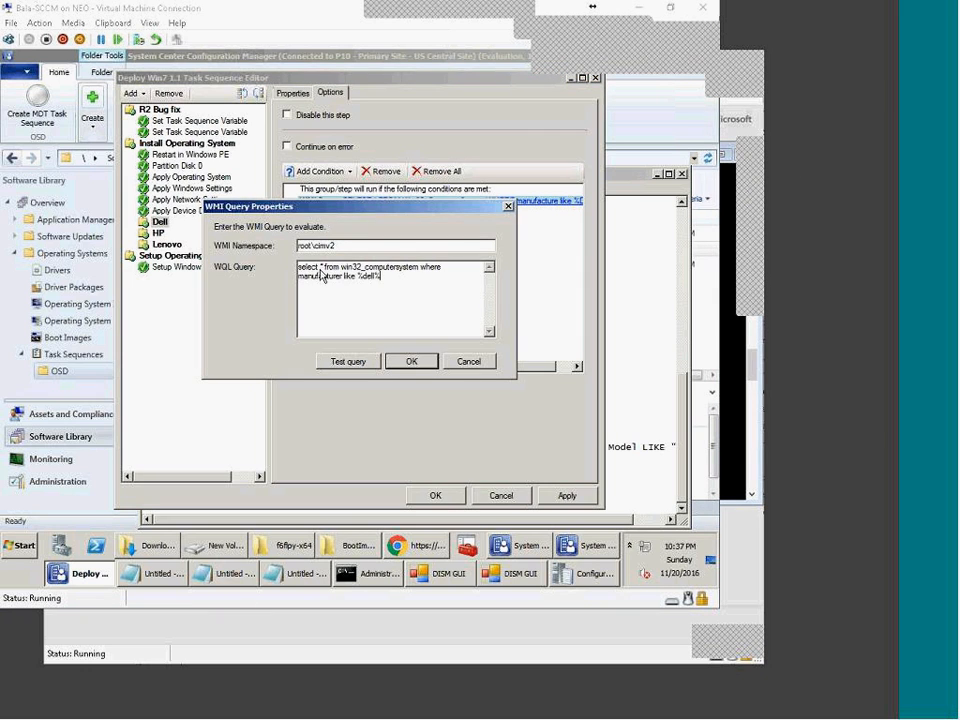
left_click_drag(341, 269, 350, 269)
left_click(441, 269)
left_click(401, 278)
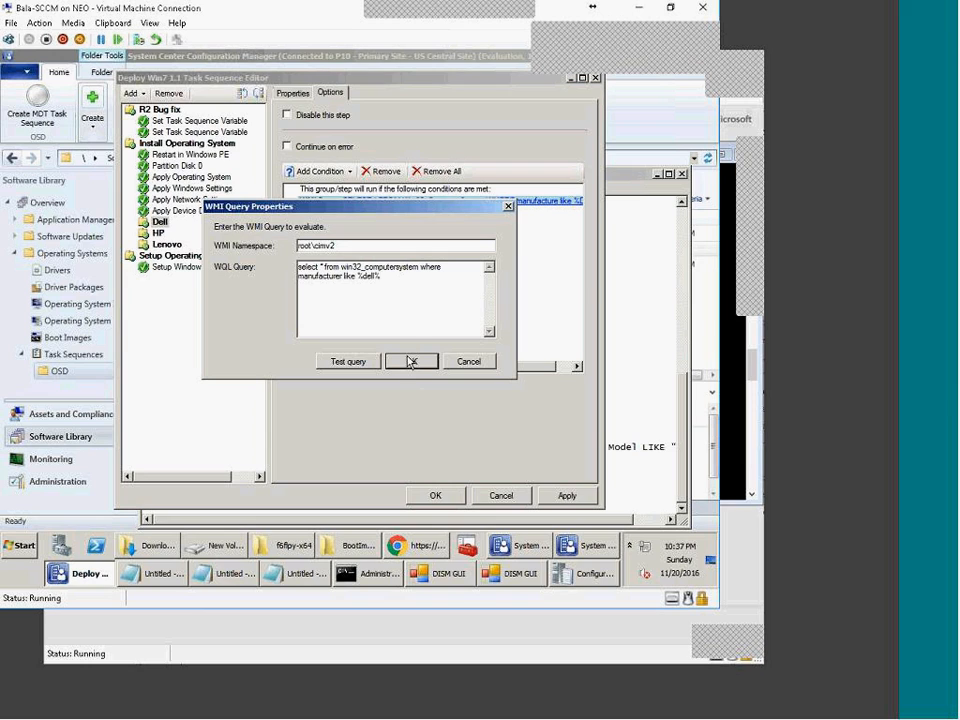
key("ctrl+a")
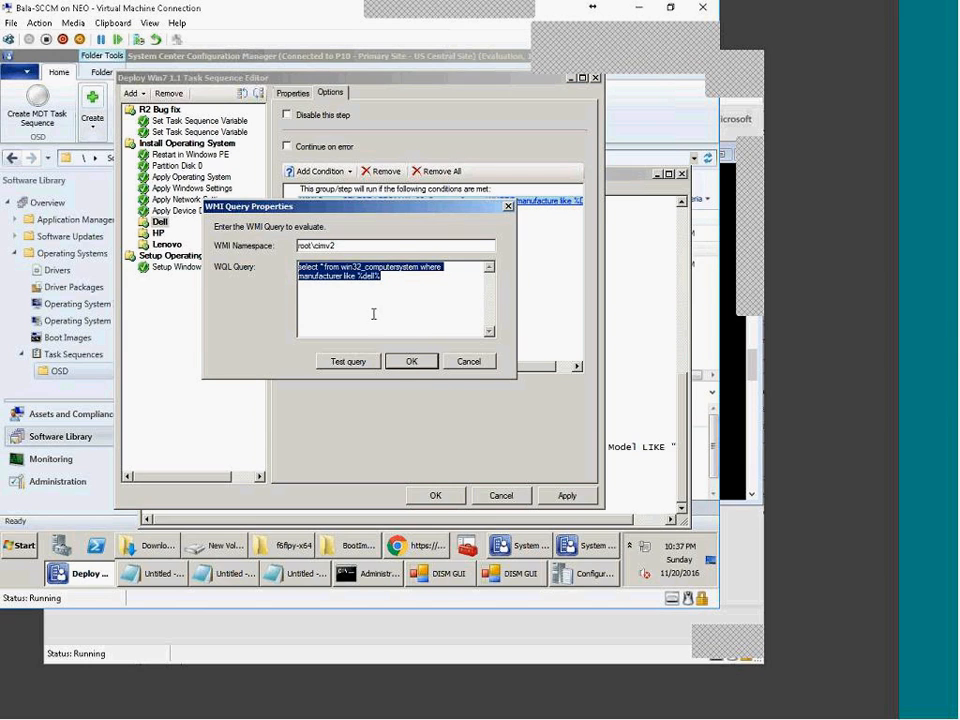
left_click(411, 361)
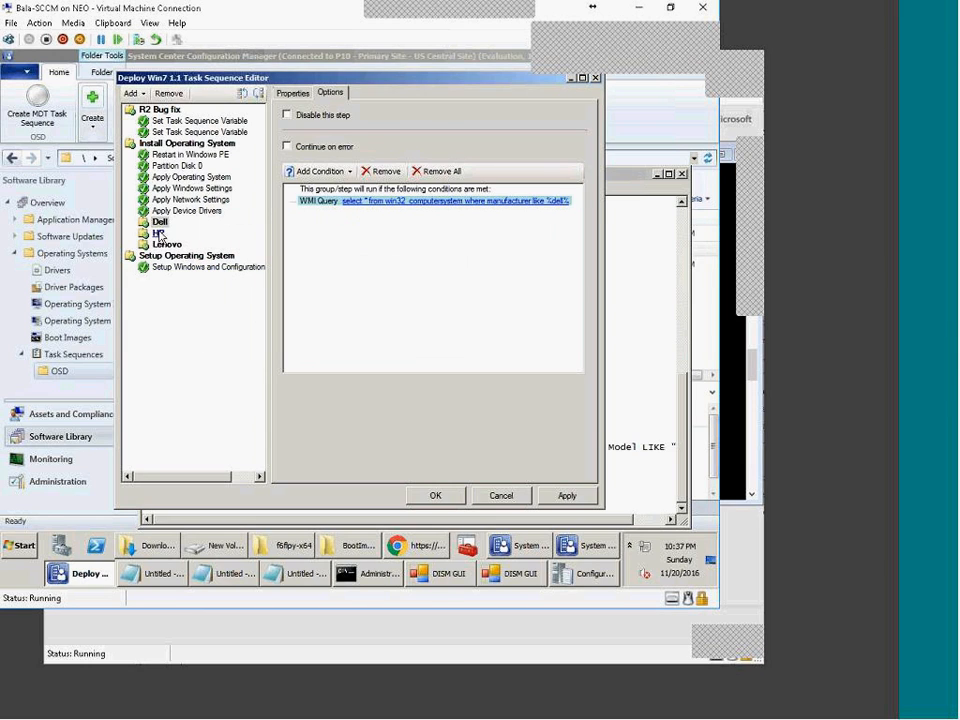
Step: Add a WMI query condition to the HP group using the Dell query, with Dell changed to HP
left_click(158, 232)
left_click(338, 94)
left_click(318, 174)
left_click(335, 287)
left_click(366, 272)
type("select * from win32_computersystem where manufacturer like '%dell%'")
left_click_drag(363, 276, 375, 278)
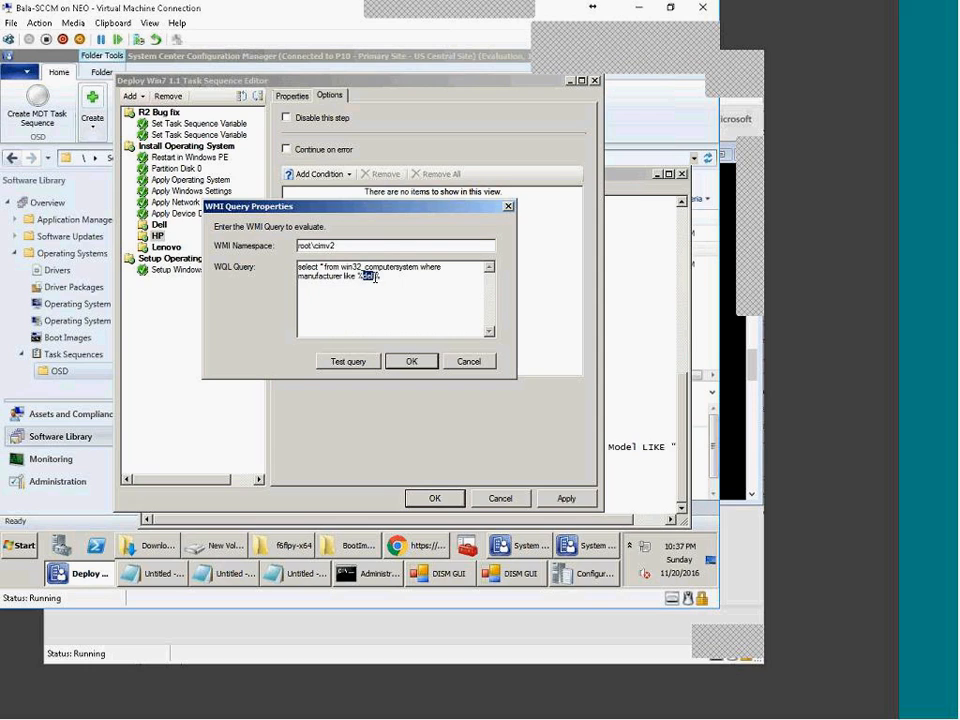
type("HP")
Step: Add an 'or' manufacturer clause to the HP query, confirm it, and reselect the Dell group
left_click_drag(297, 276, 381, 279)
key("ctrl+c")
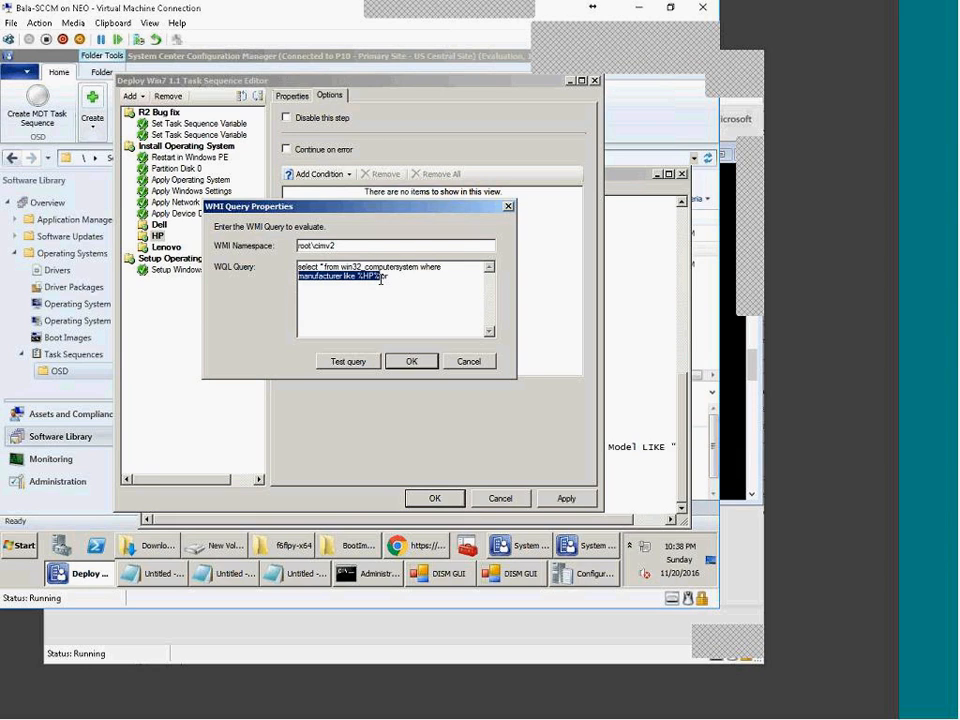
left_click(421, 281)
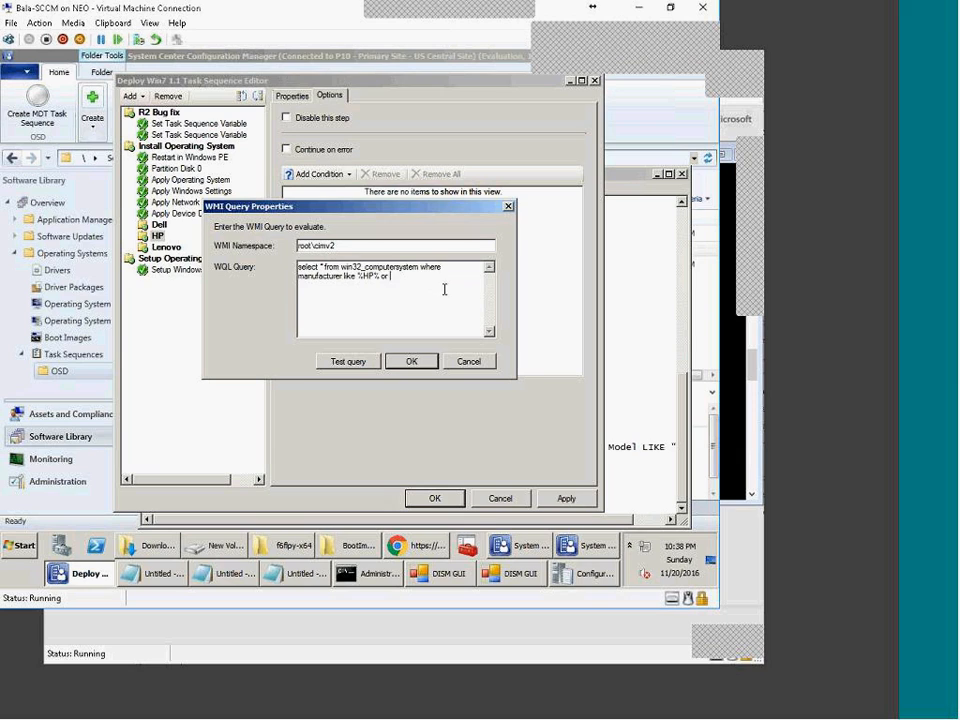
key("ctrl+v")
left_click_drag(391, 277, 436, 280)
key("Delete")
type("aw")
left_click(411, 361)
left_click(159, 225)
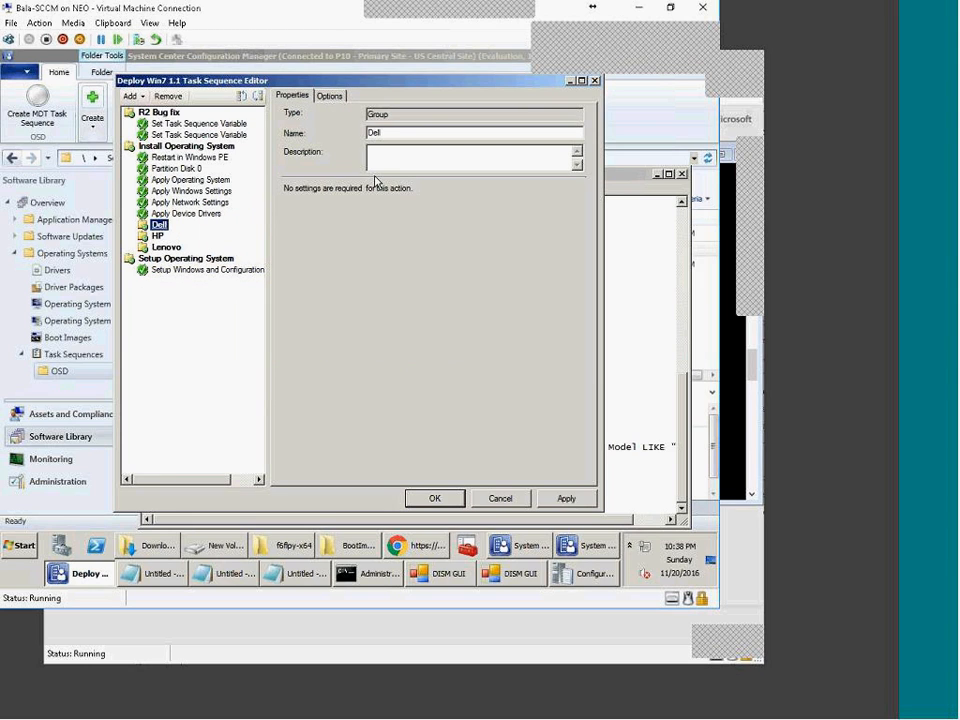
left_click(330, 96)
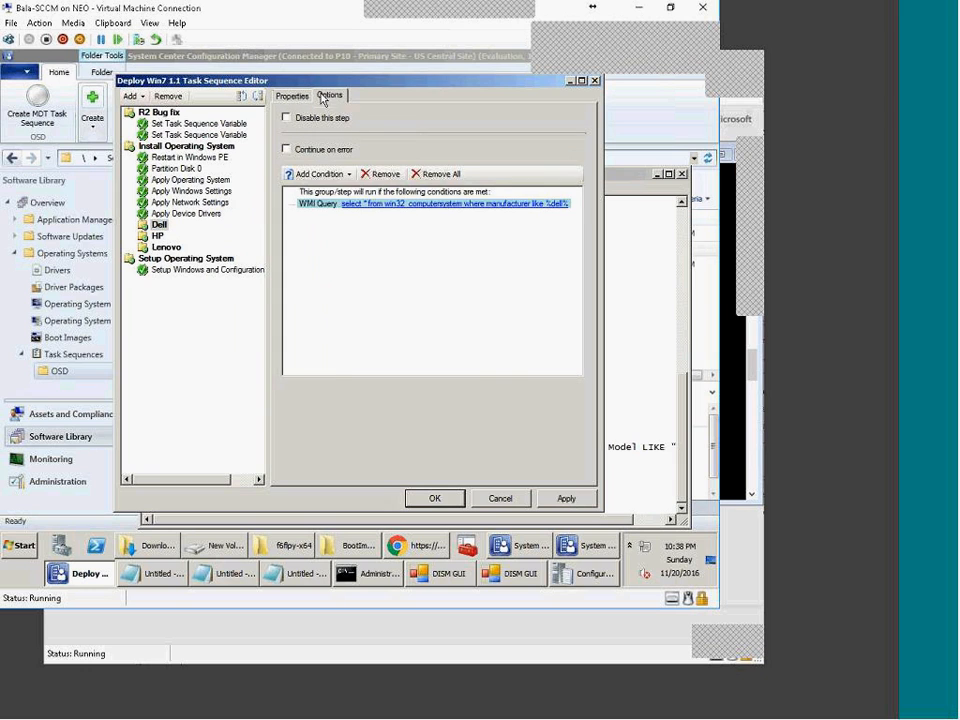
Step: Test the Dell group's WMI query, dismiss the invalid syntax error, and select the query text
double_click(411, 205)
left_click(366, 362)
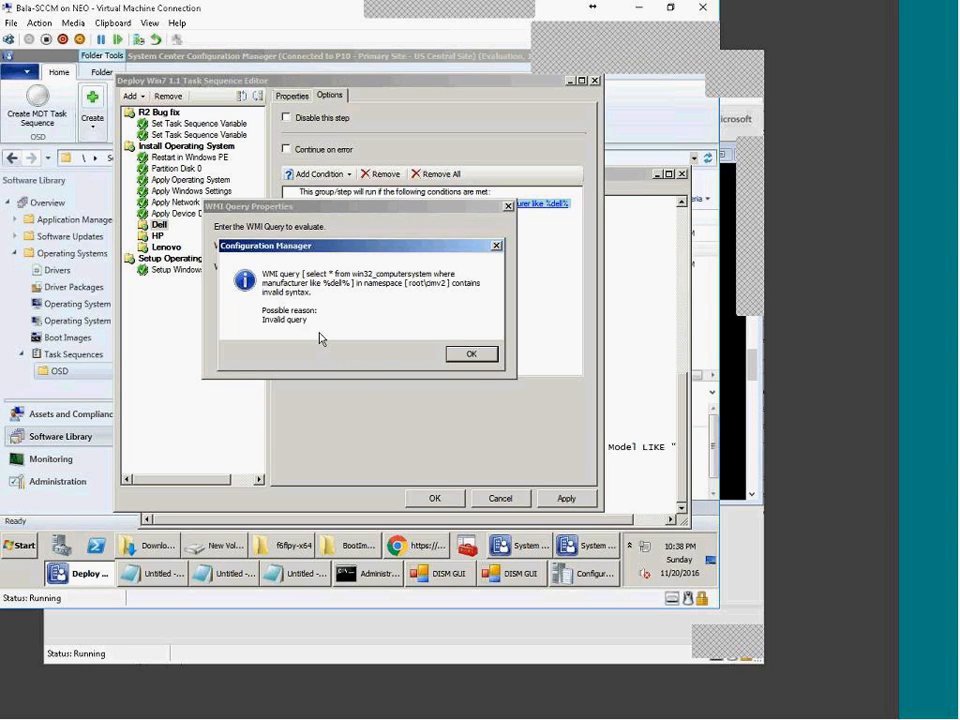
left_click(472, 355)
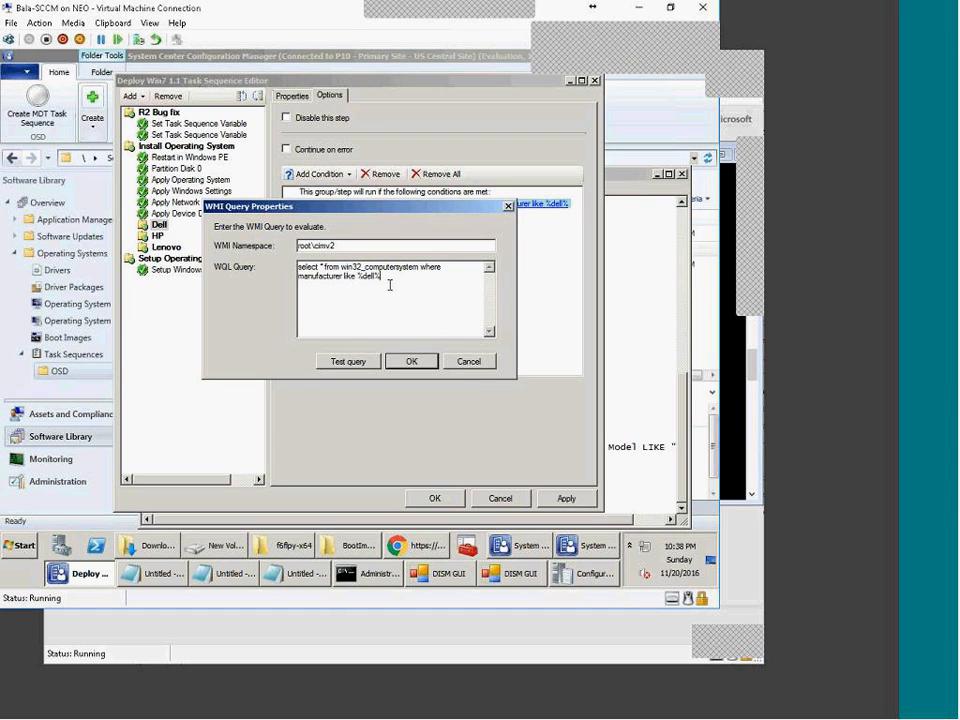
left_click_drag(322, 267, 327, 276)
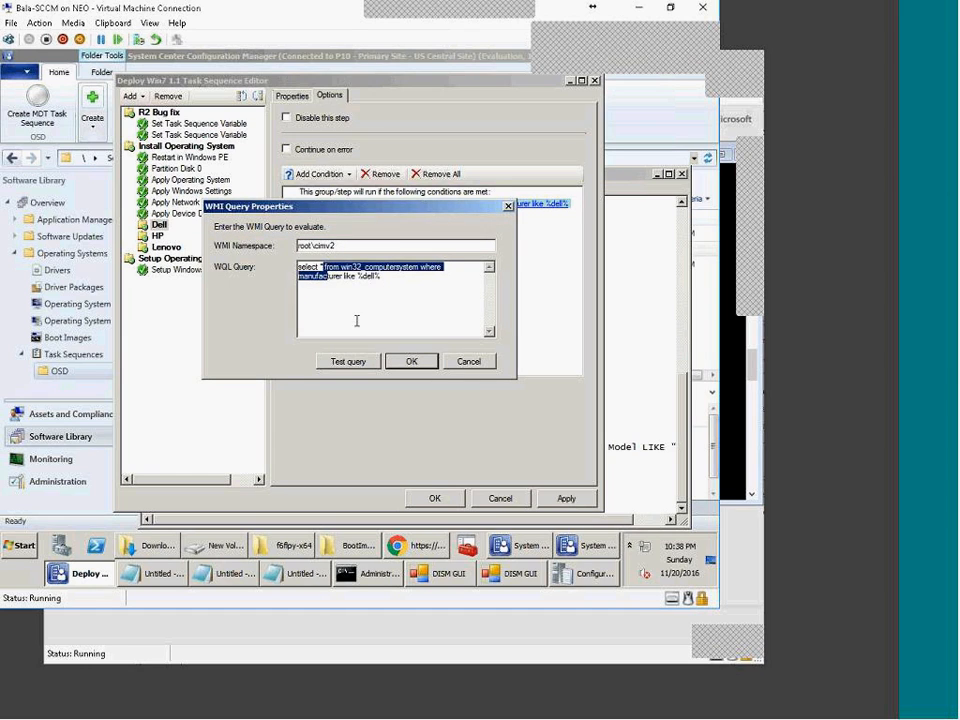
left_click(345, 279)
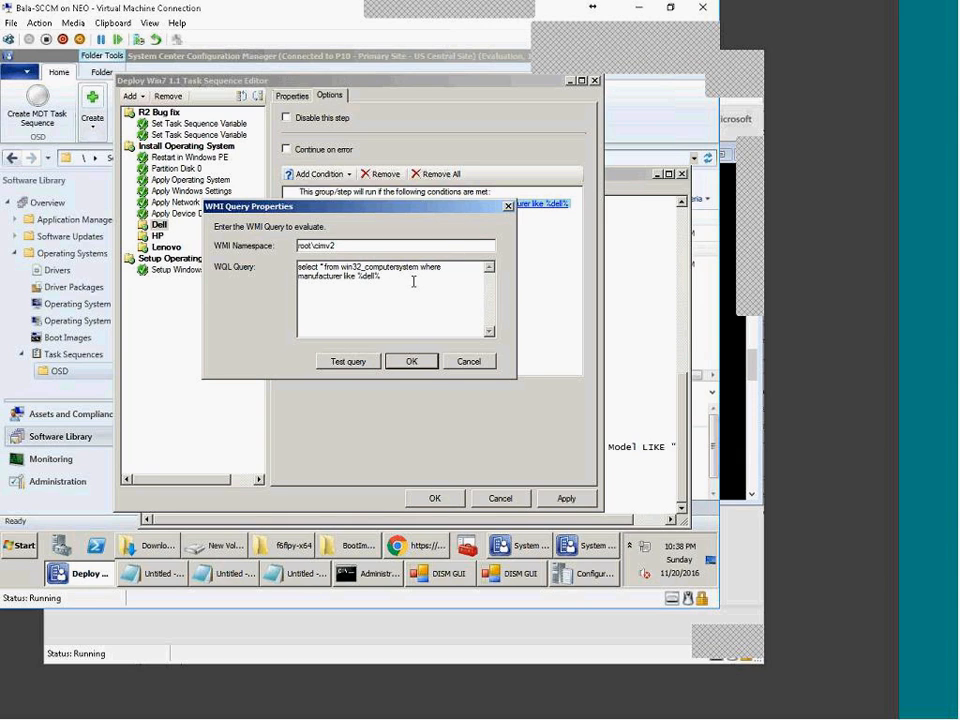
left_click_drag(419, 281, 218, 215)
key("ctrl+c")
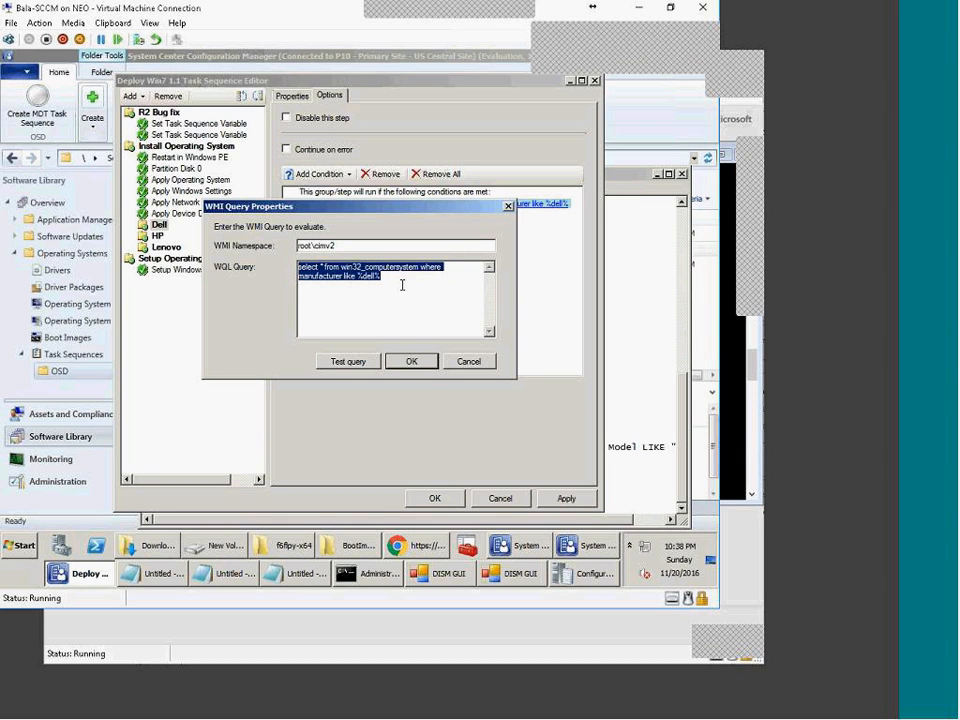
Step: Paste the Dell manufacturer query into Notepad under the OSD topics line
left_click(166, 576)
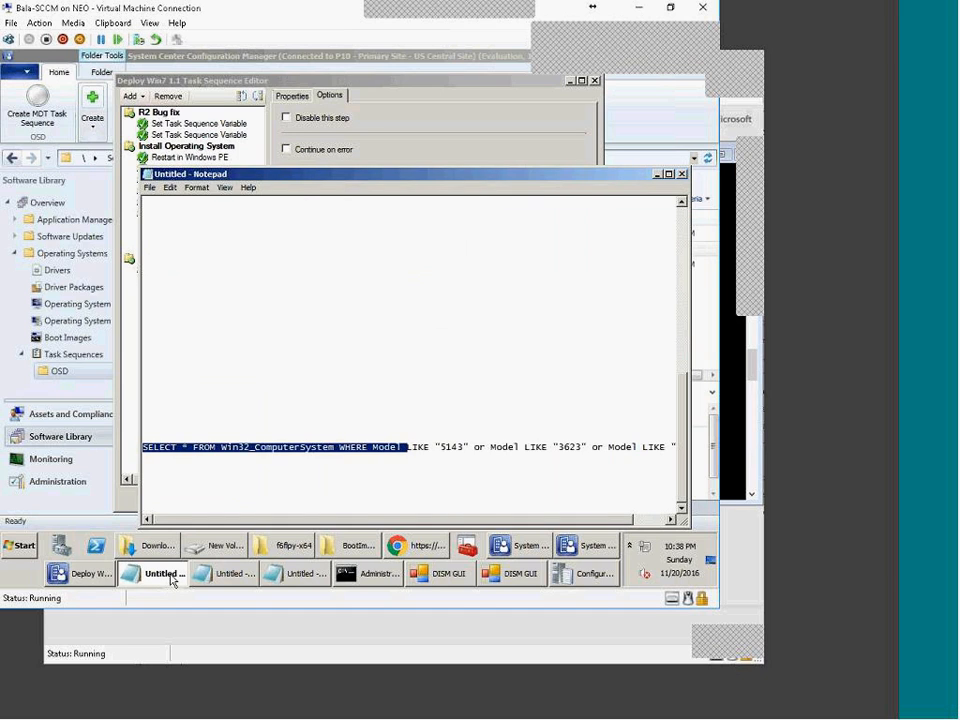
left_click(174, 577)
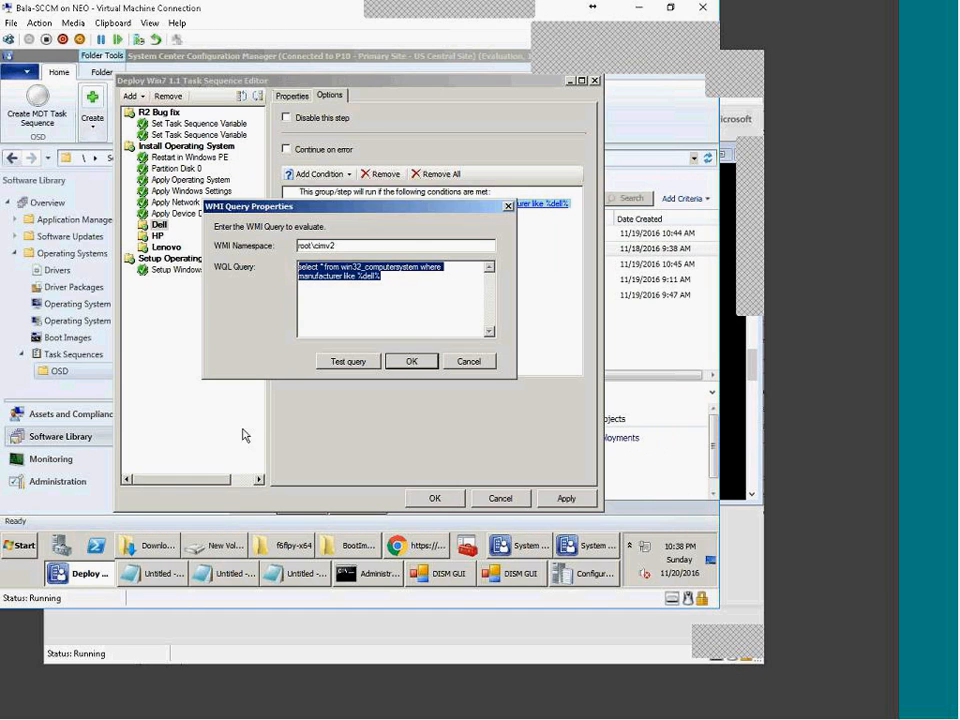
left_click(166, 577)
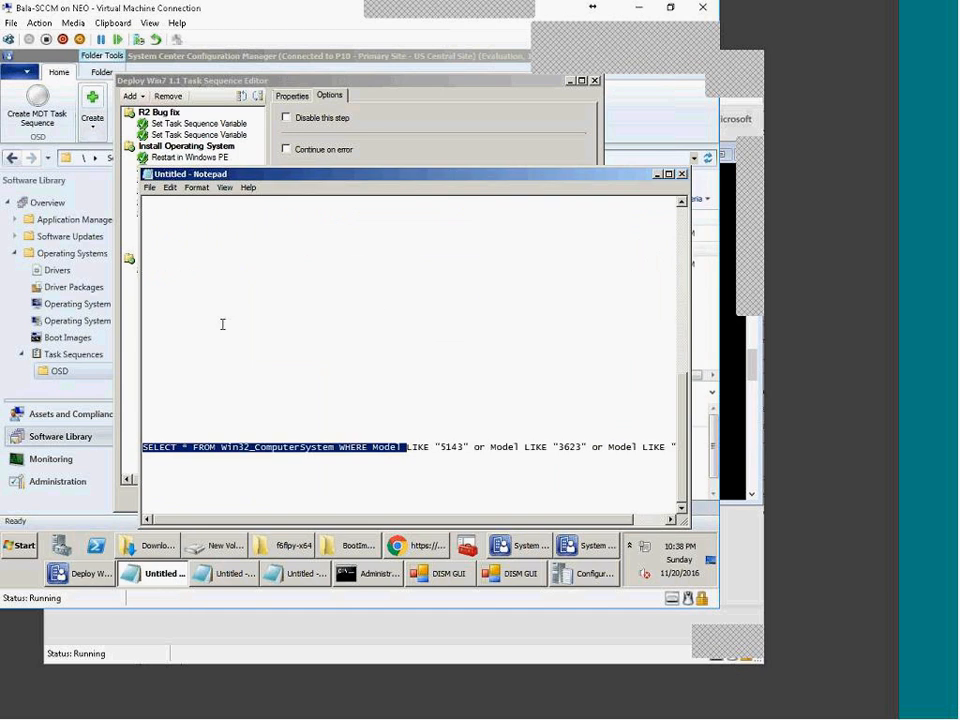
key("Return")
key("ctrl+v")
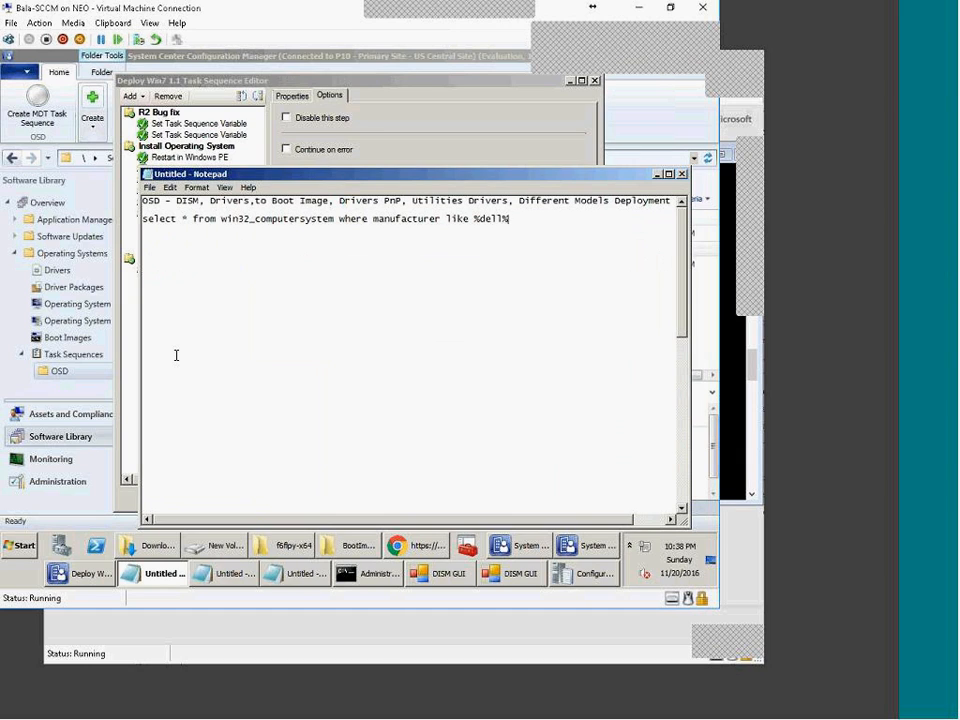
left_click_drag(193, 219, 142, 219)
left_click(238, 250)
left_click(525, 222)
left_click_drag(510, 218, 145, 223)
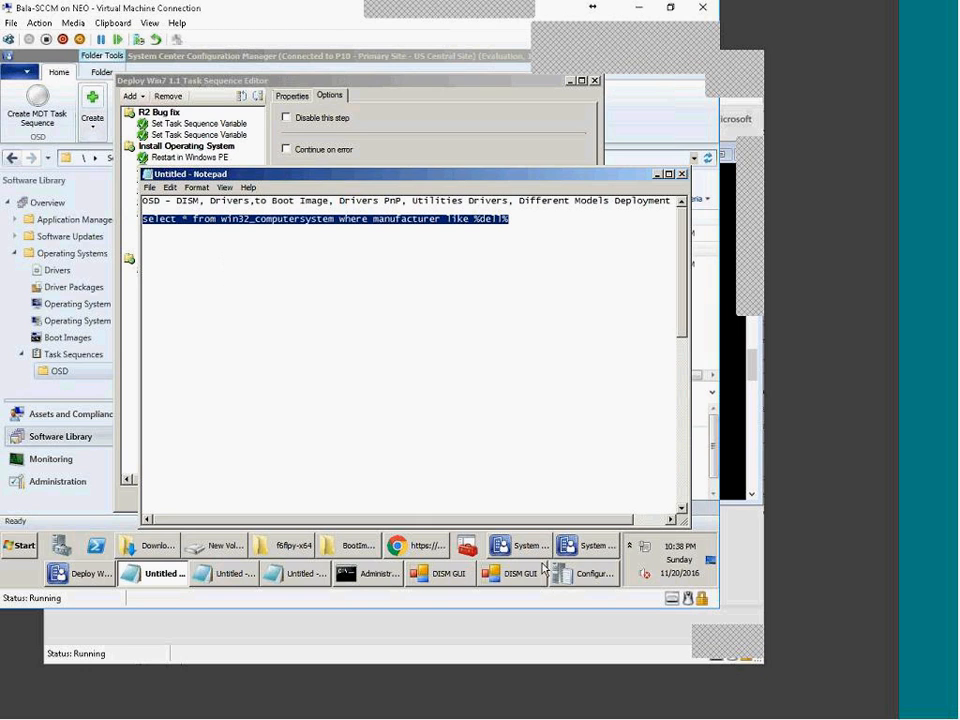
left_click(571, 550)
Step: Return to the Dell WMI query dialog and retest the query, which is still invalid
left_click(523, 546)
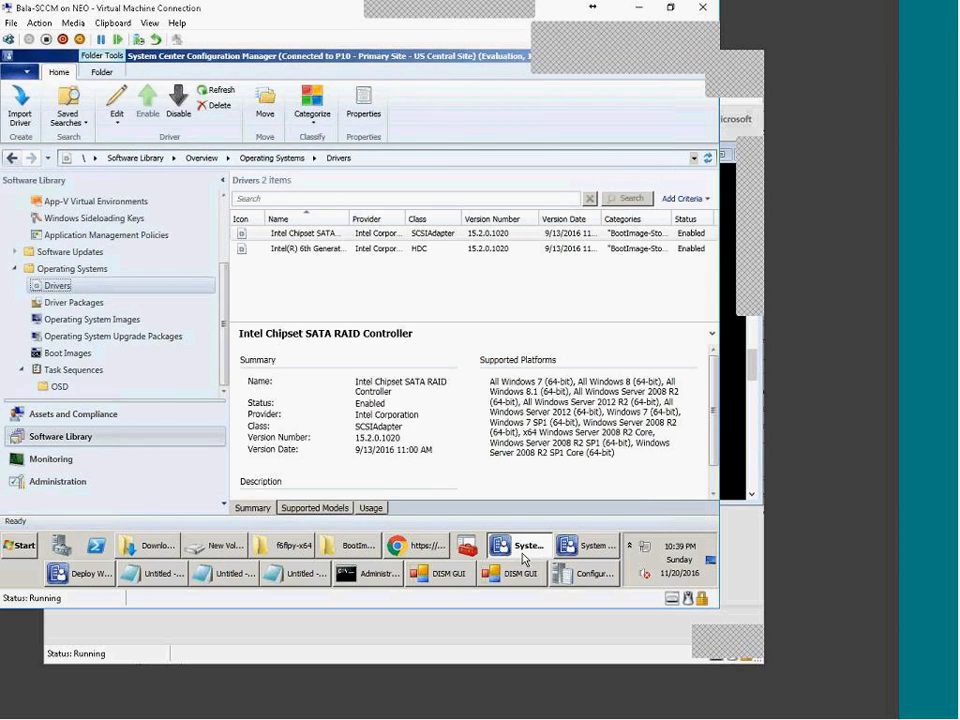
left_click(590, 546)
left_click(90, 568)
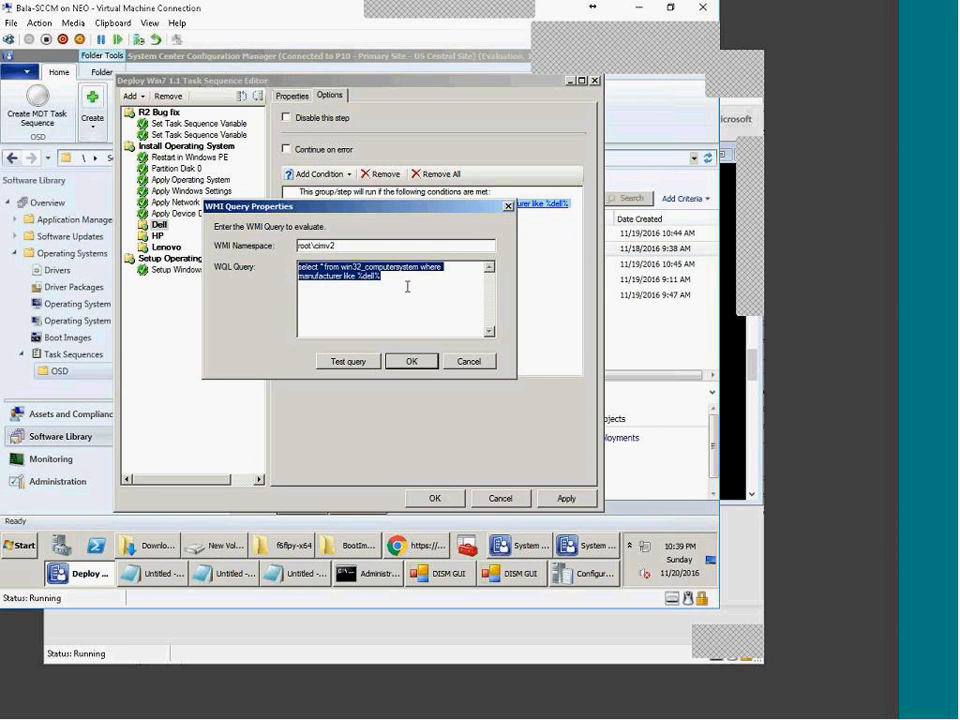
left_click(407, 283)
left_click(349, 360)
left_click(474, 354)
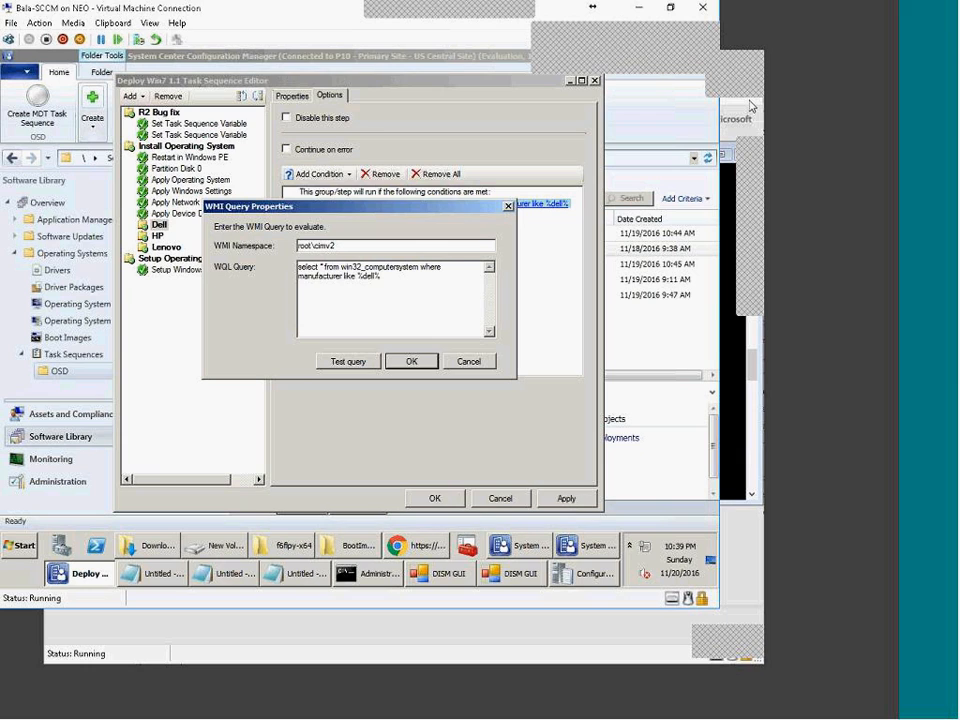
Step: Replace the query with SELECT manufacturer,model FROM Win32_ComputerSystem WHERE manufacturer LIKE "Dell%" and test it
key("ctrl+a")
type("SELECT manufacturer,model FROM Win32_ComputerSystem WHERE manufacturer LIKE \"Dell%\"")
key("ctrl+a")
left_click(344, 302)
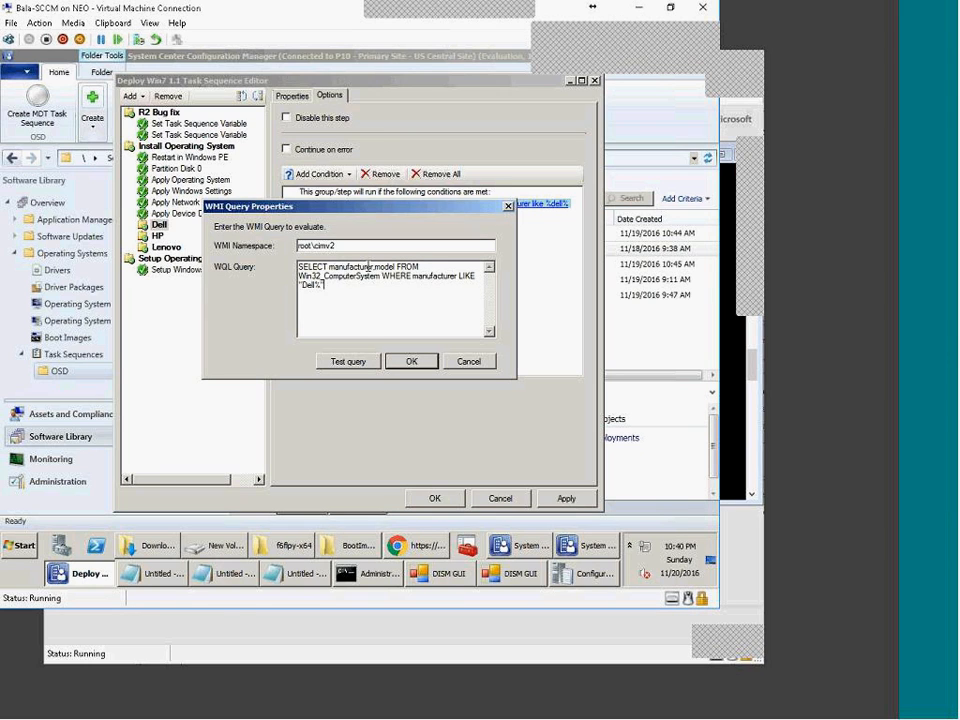
left_click(352, 361)
left_click(512, 344)
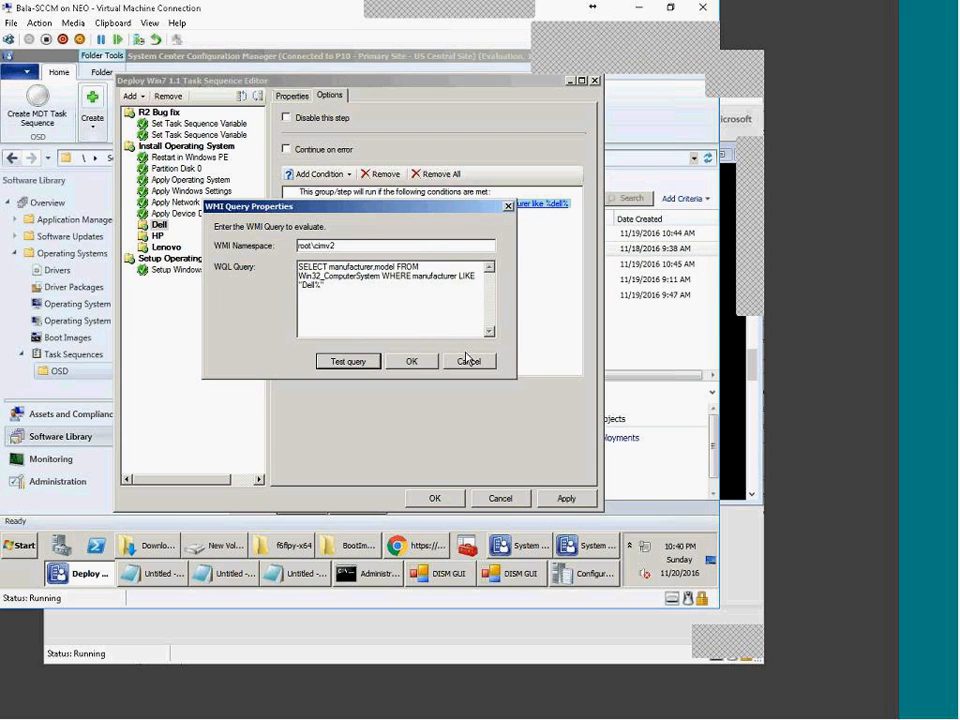
Step: Confirm the corrected Dell condition and apply the task sequence changes
left_click(411, 361)
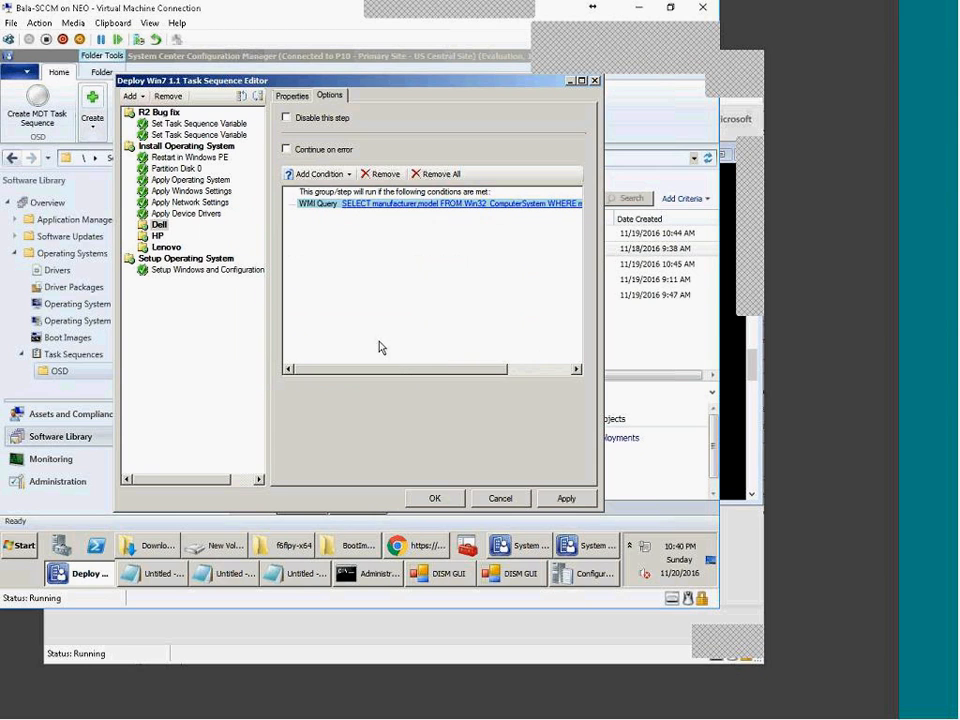
scroll(424, 380, "right", 3)
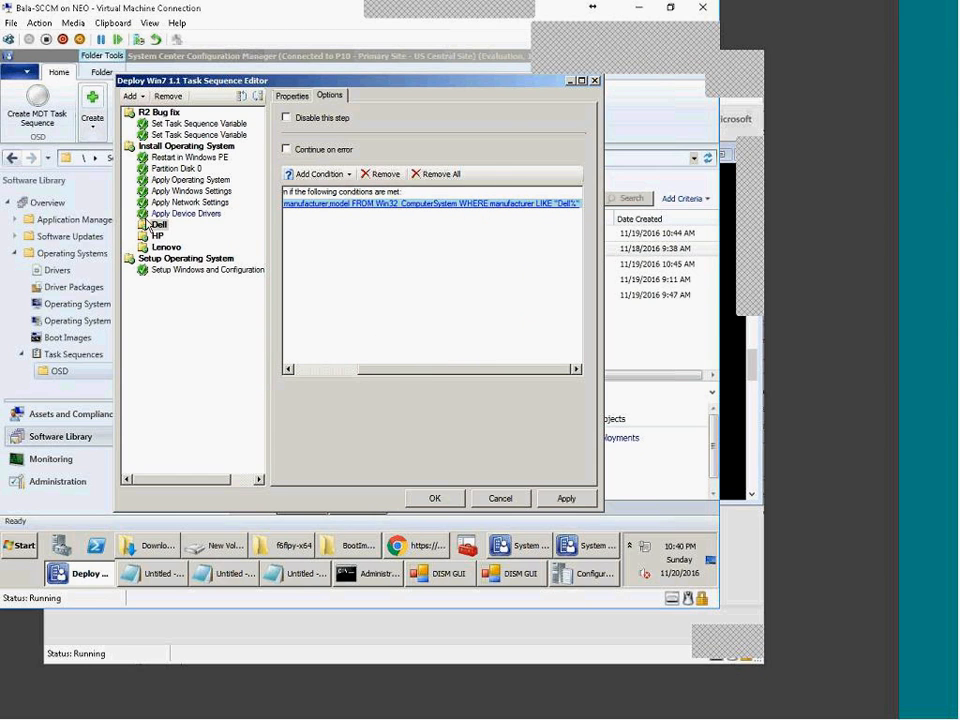
left_click(291, 95)
left_click(563, 500)
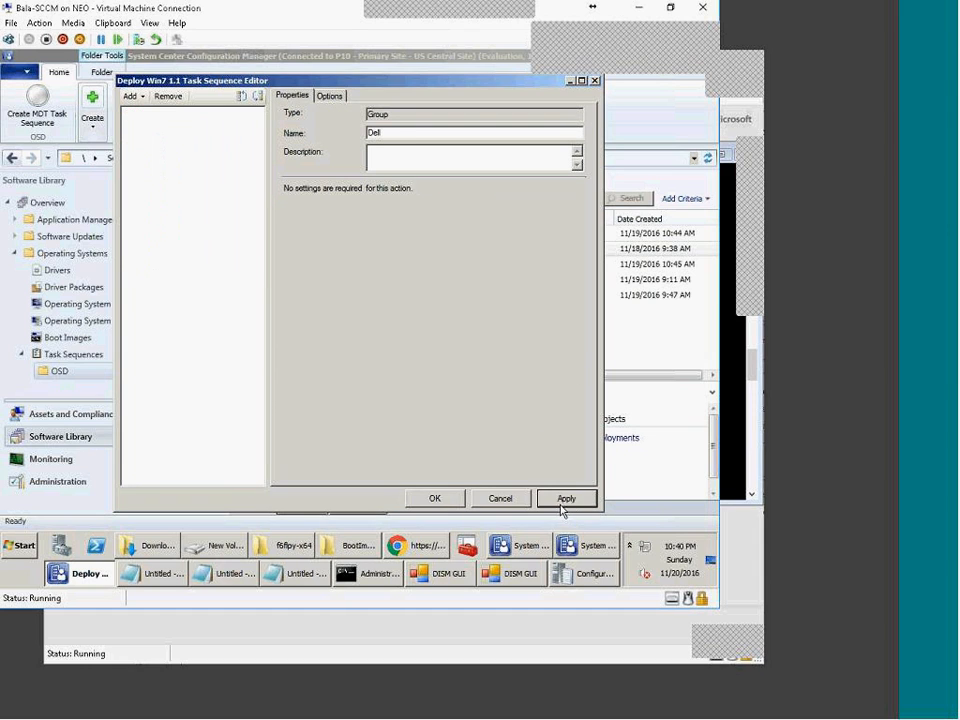
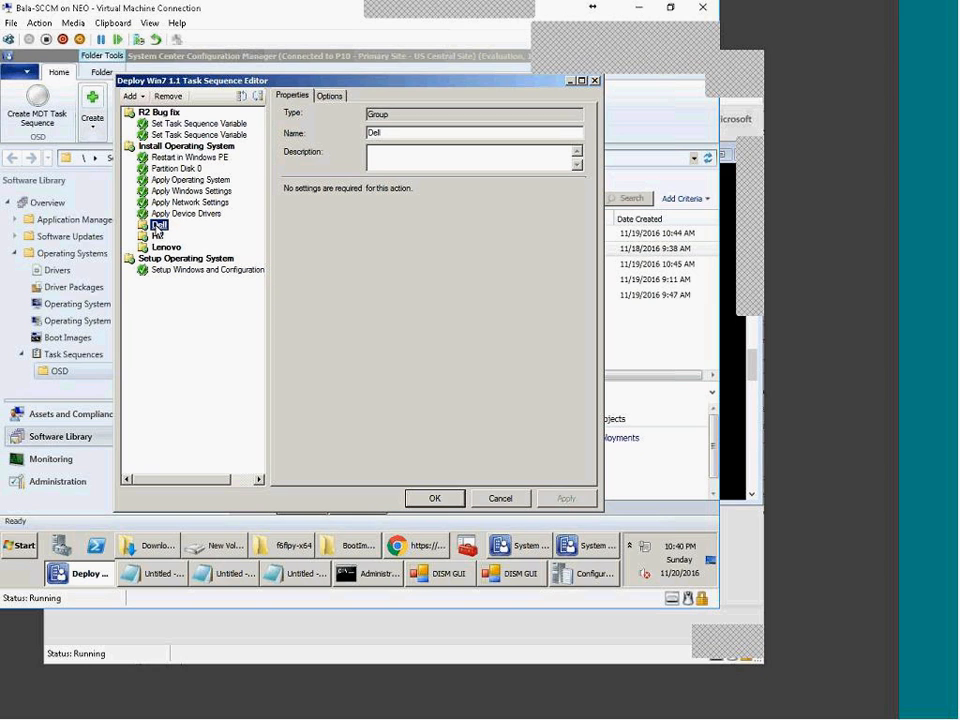
Step: Add an Apply Driver Package step to the Dell group using the 7470_win10 package
left_click(131, 96)
mouse_move(157, 213)
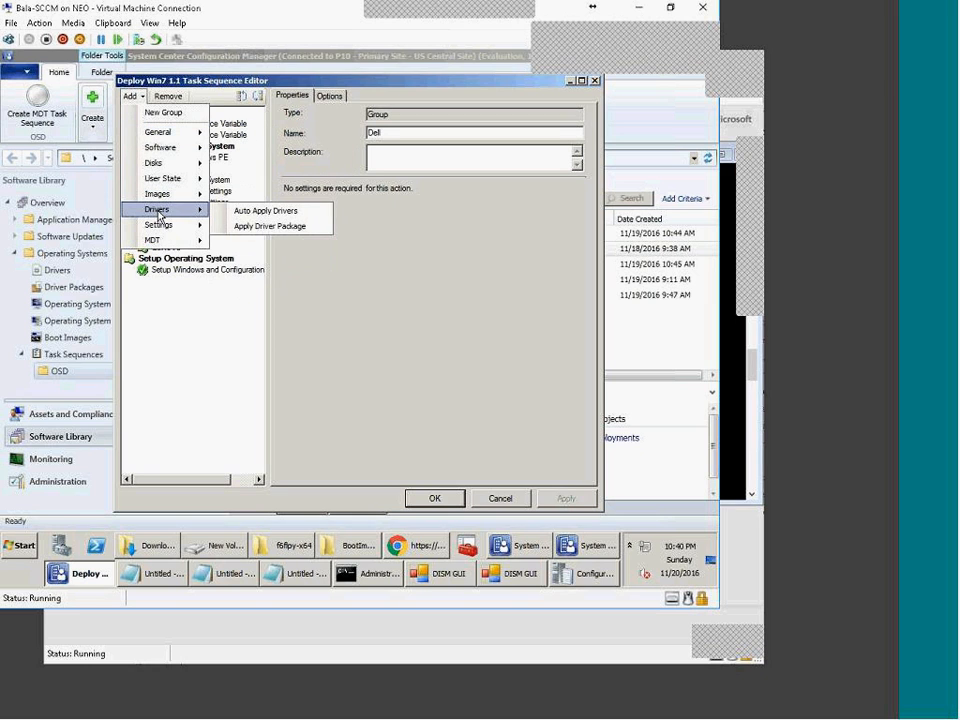
left_click(283, 227)
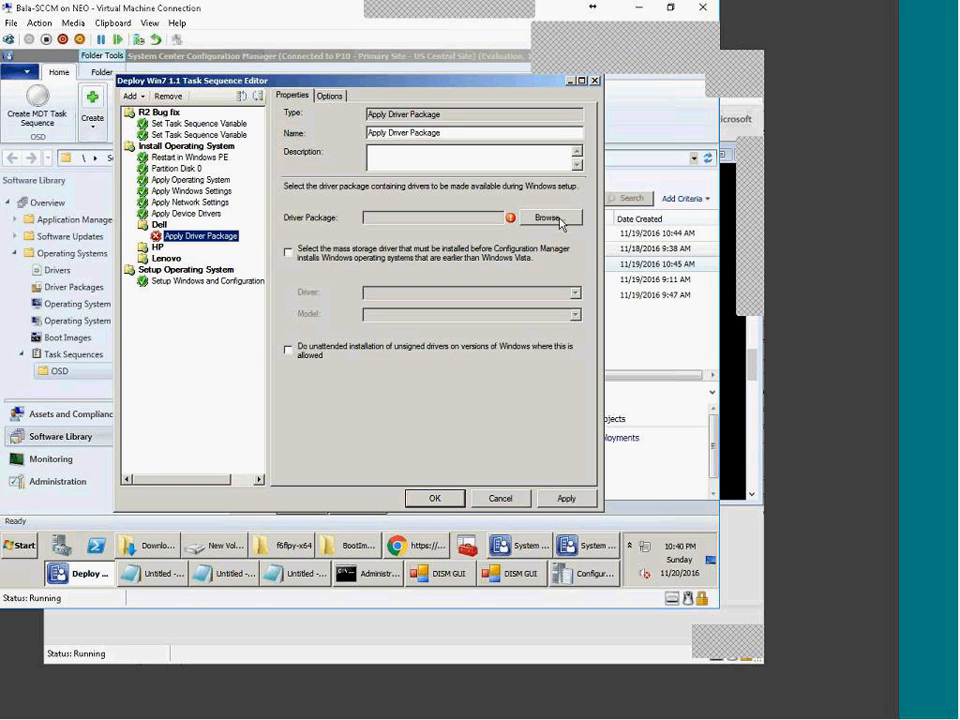
left_click(559, 220)
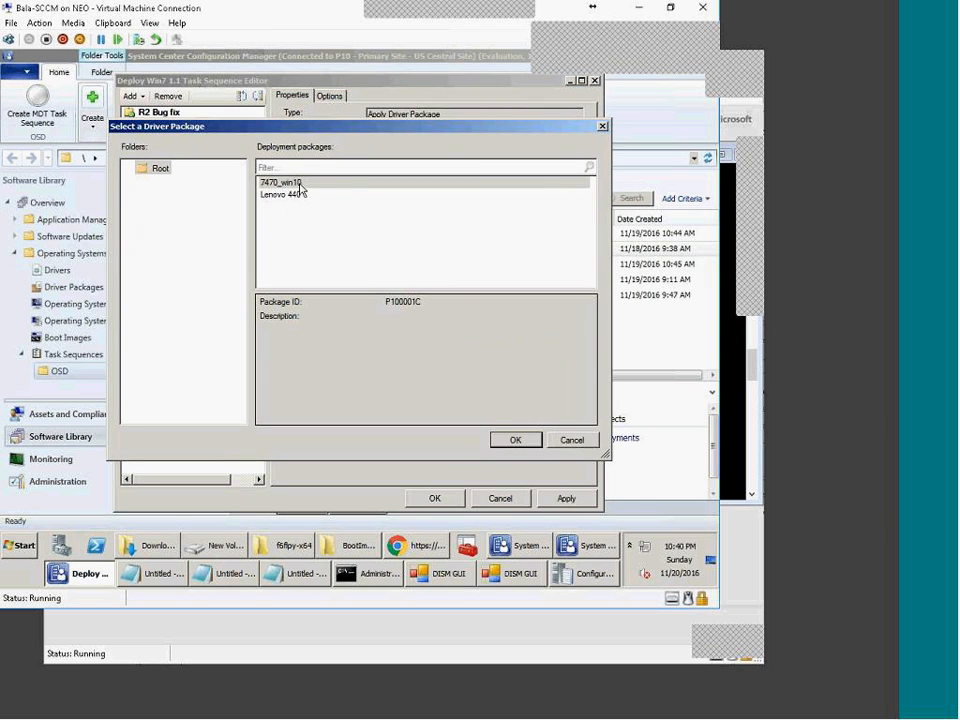
left_click(300, 184)
left_click(530, 445)
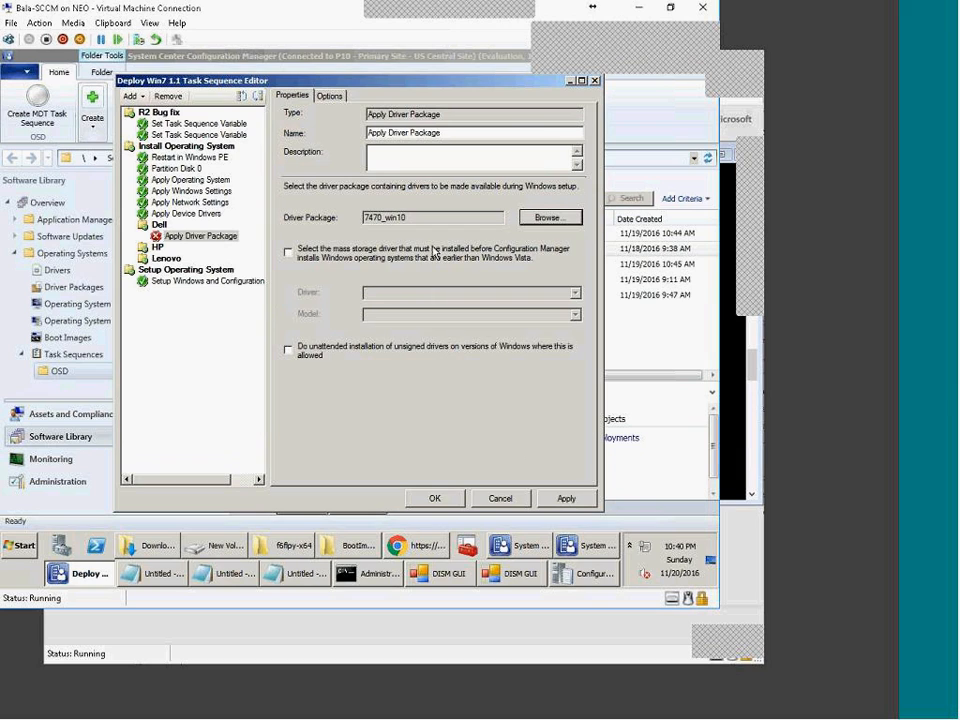
Step: Name the new step 'Dell 7470' and copy it
left_click_drag(453, 132, 184, 118)
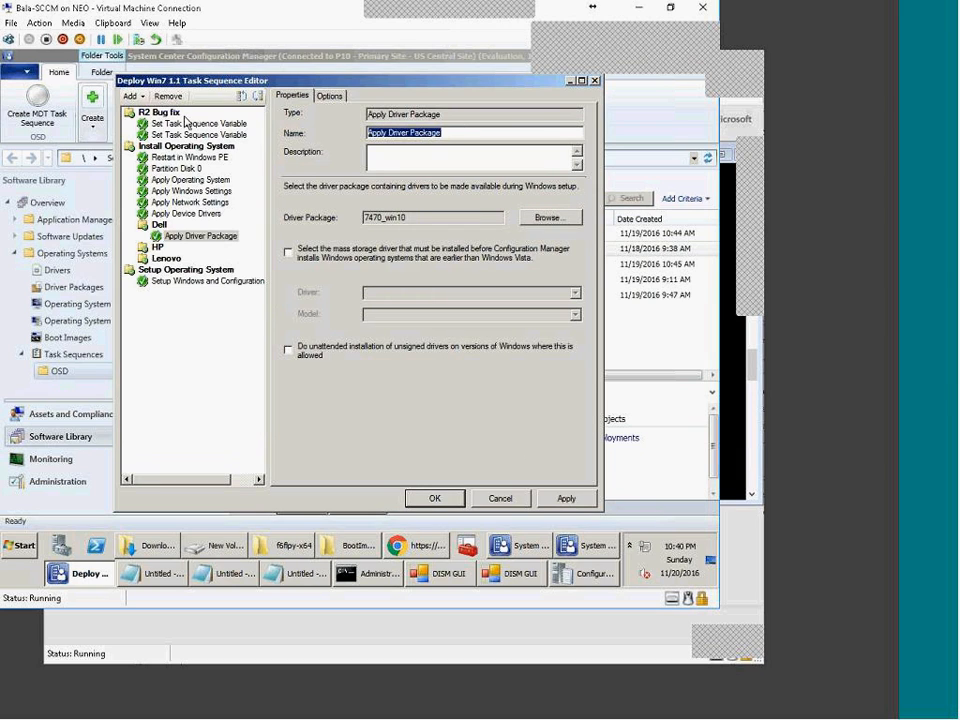
type("Dell 7470_win10")
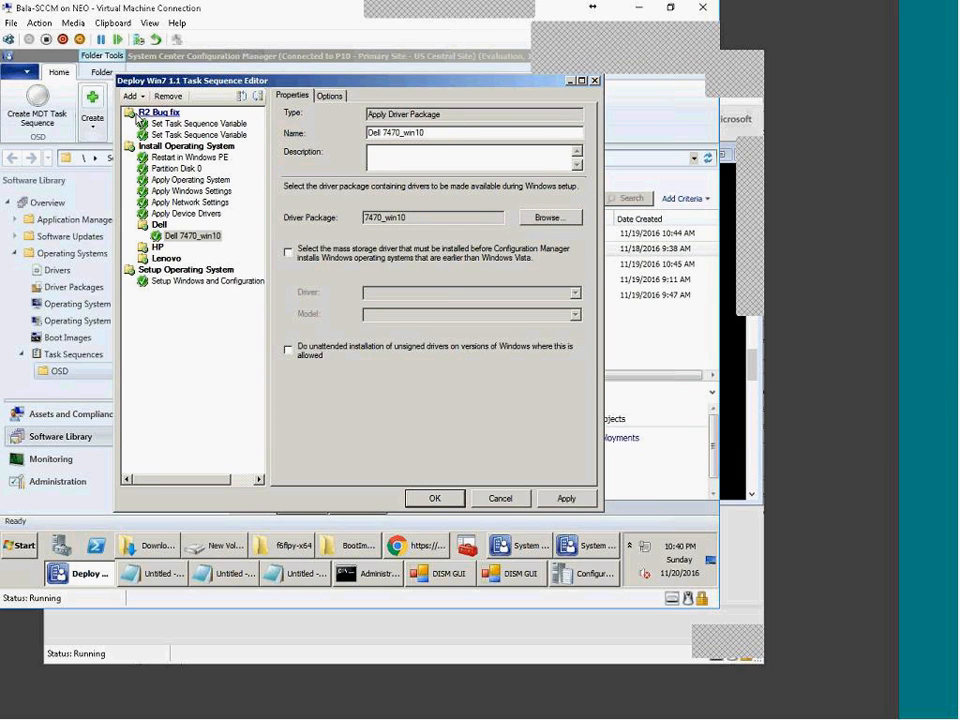
key("BackSpace")
key("BackSpace")
left_click(167, 239)
key("ctrl+c")
Step: Paste copies of the Dell 7470 step, keep 7470_win10, and rename one 'Dell 7472'
key("ctrl+v")
key("ctrl+v")
key("ctrl+v")
key("ctrl+v")
key("ctrl+v")
left_click(167, 247)
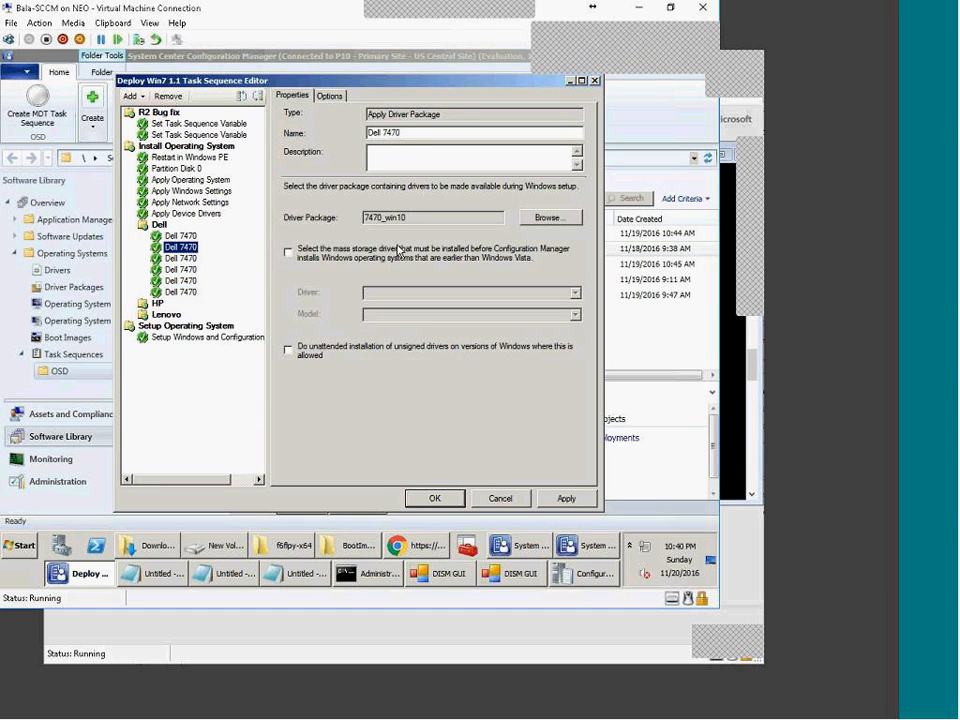
left_click(546, 218)
left_click(290, 195)
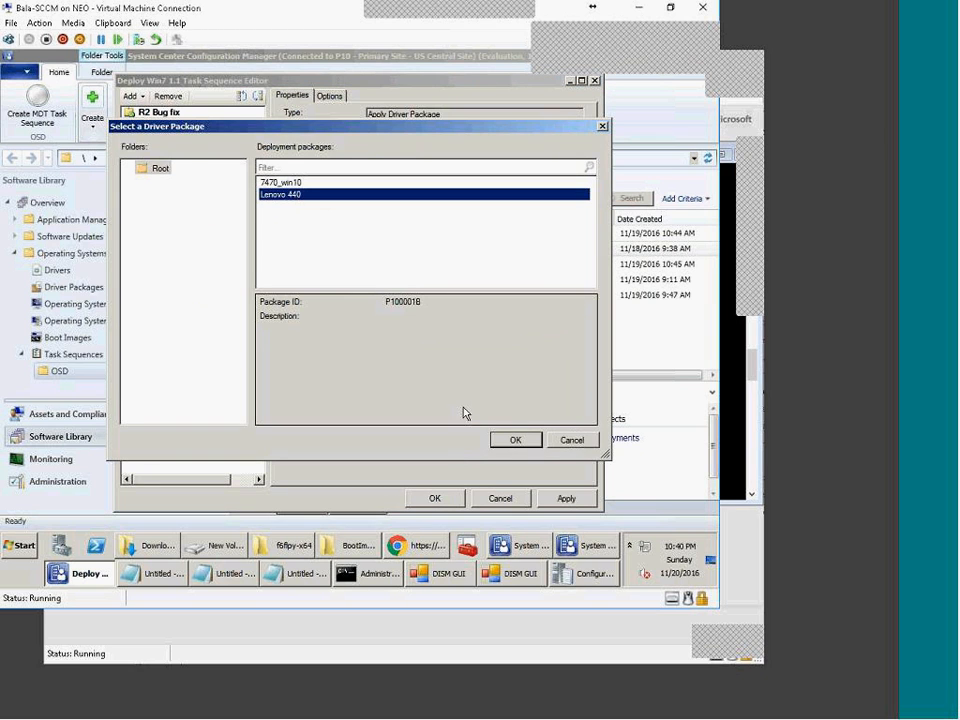
left_click(569, 439)
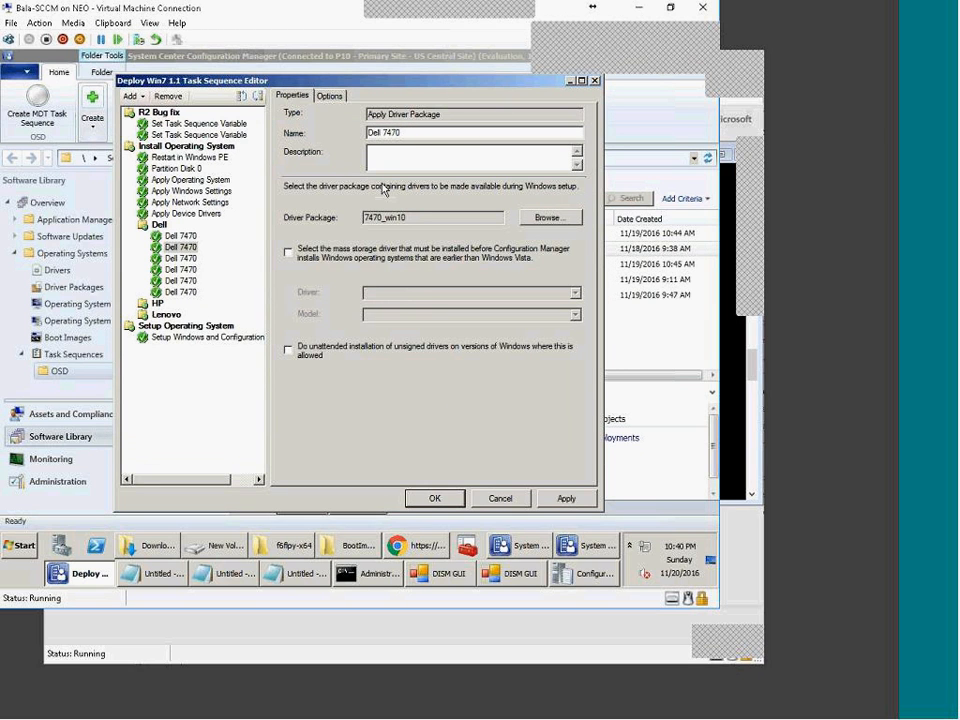
type("2")
Step: Delete the four extra Dell 7470 copies from the Dell group
left_click(182, 258)
key("Delete")
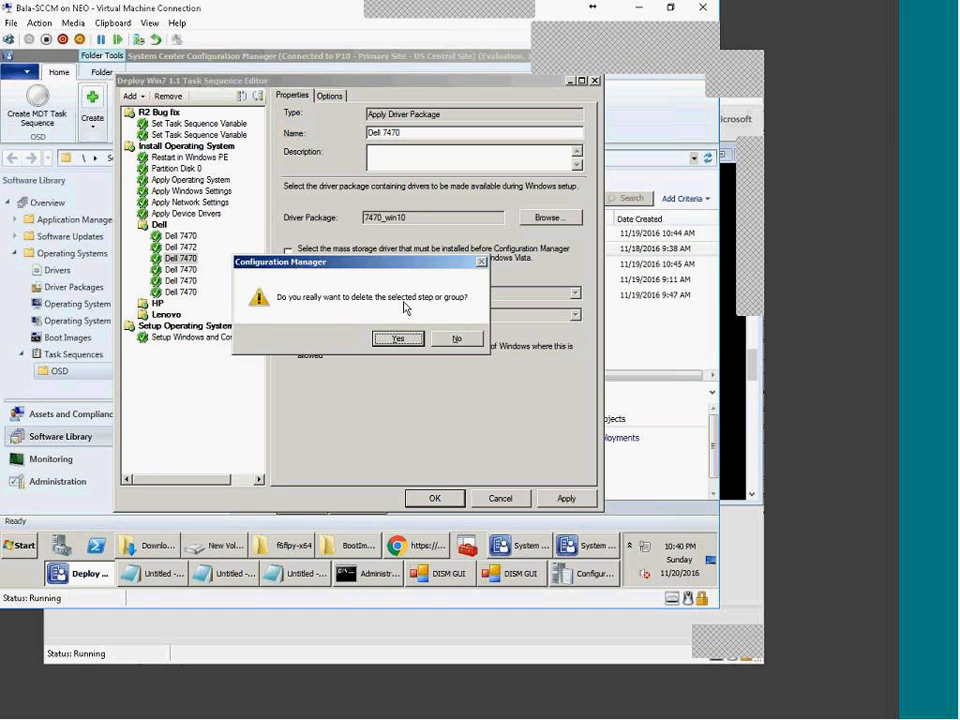
key("Return")
key("Delete")
left_click(405, 340)
key("Delete")
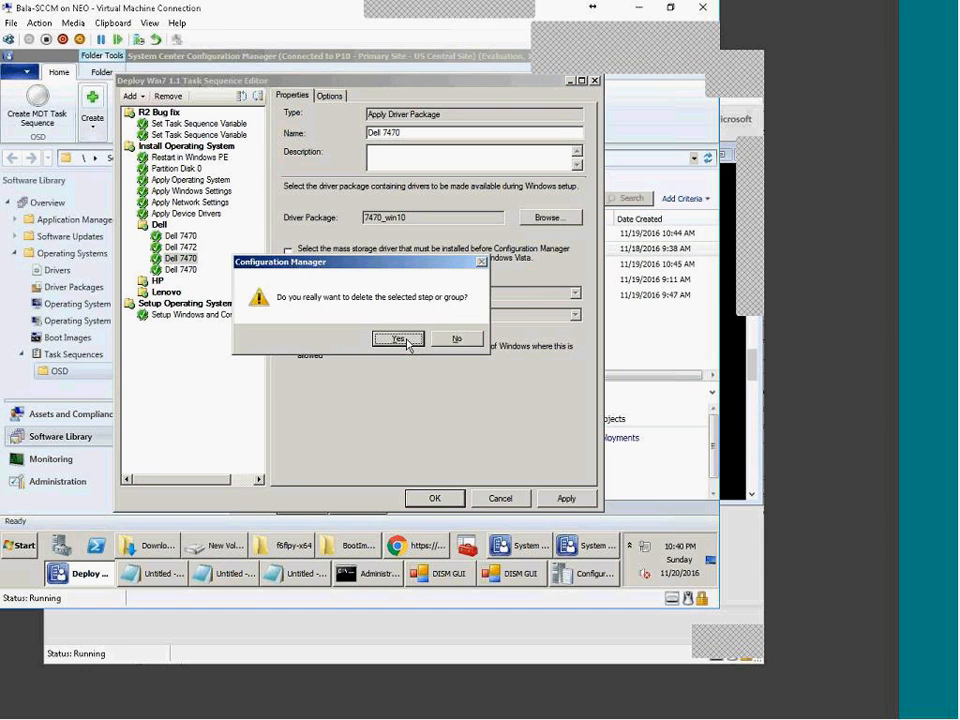
left_click(405, 340)
key("Delete")
left_click(400, 340)
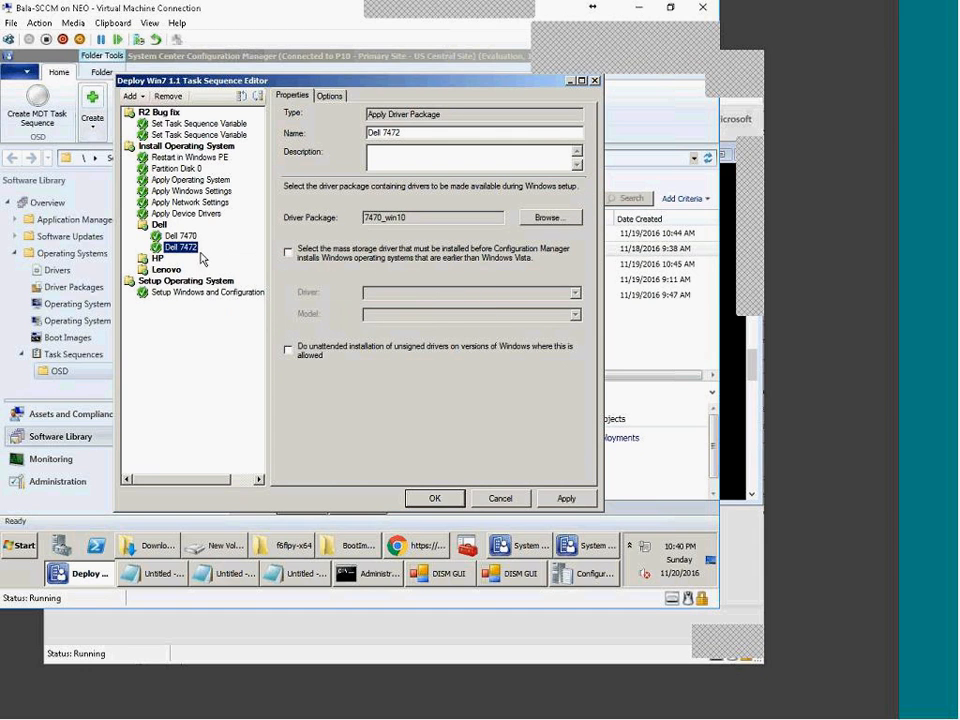
Step: Review the Dell 7470 and Dell 7472 steps, then show Dell 7470's run conditions
left_click(170, 237)
left_click(180, 246)
left_click(180, 237)
left_click(158, 225)
left_click(175, 236)
left_click(330, 95)
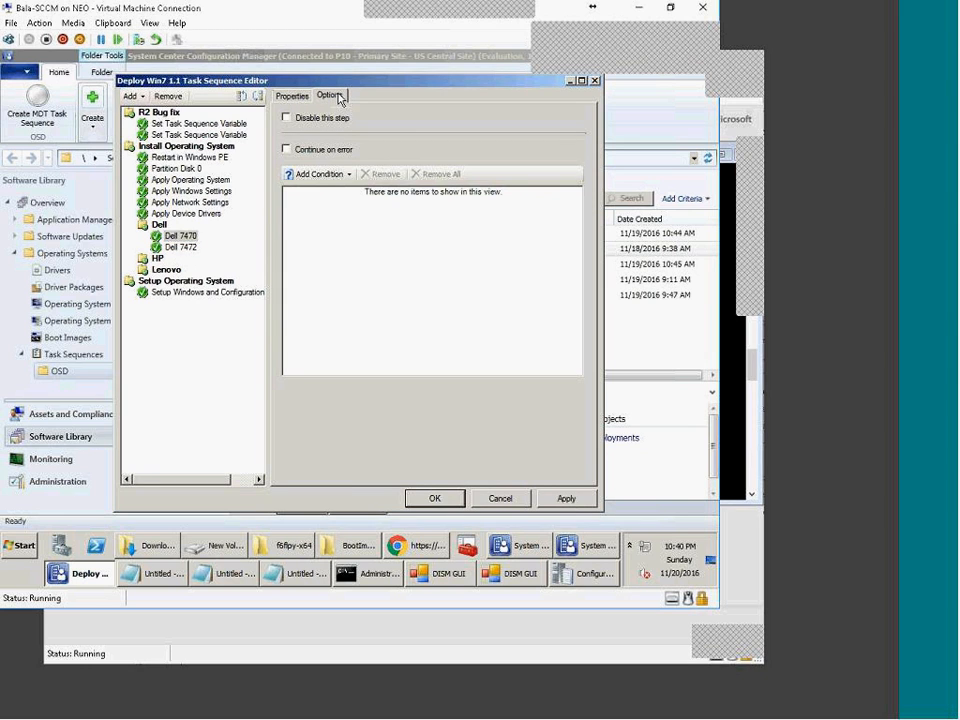
Step: Add a WMI query condition and paste the saved model query from Notepad
left_click(338, 176)
left_click(326, 287)
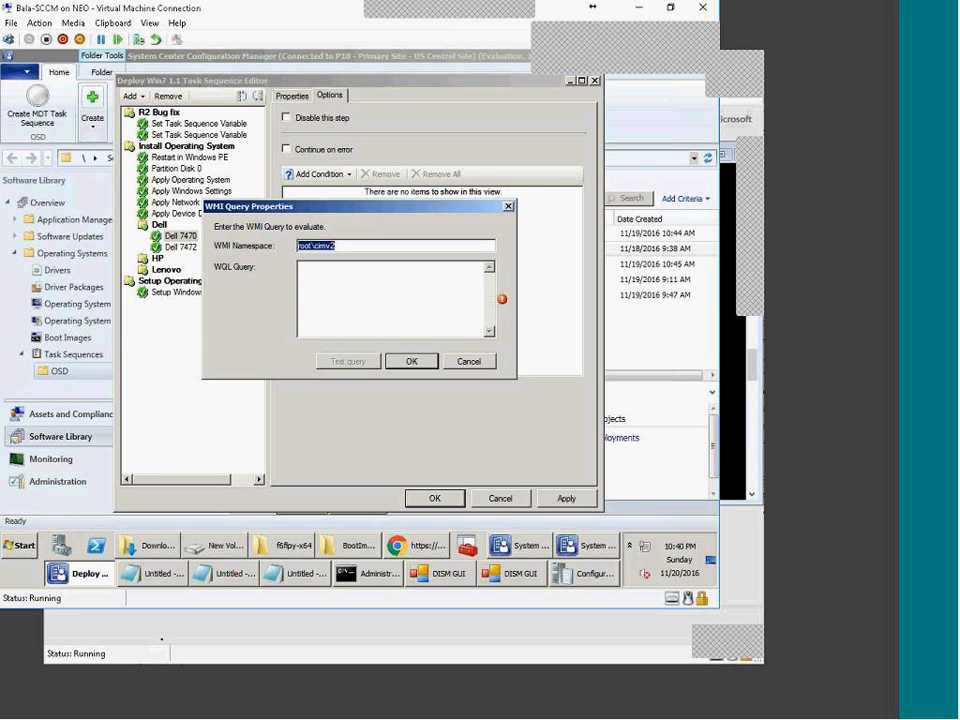
left_click(165, 577)
scroll(295, 445, "down", 5)
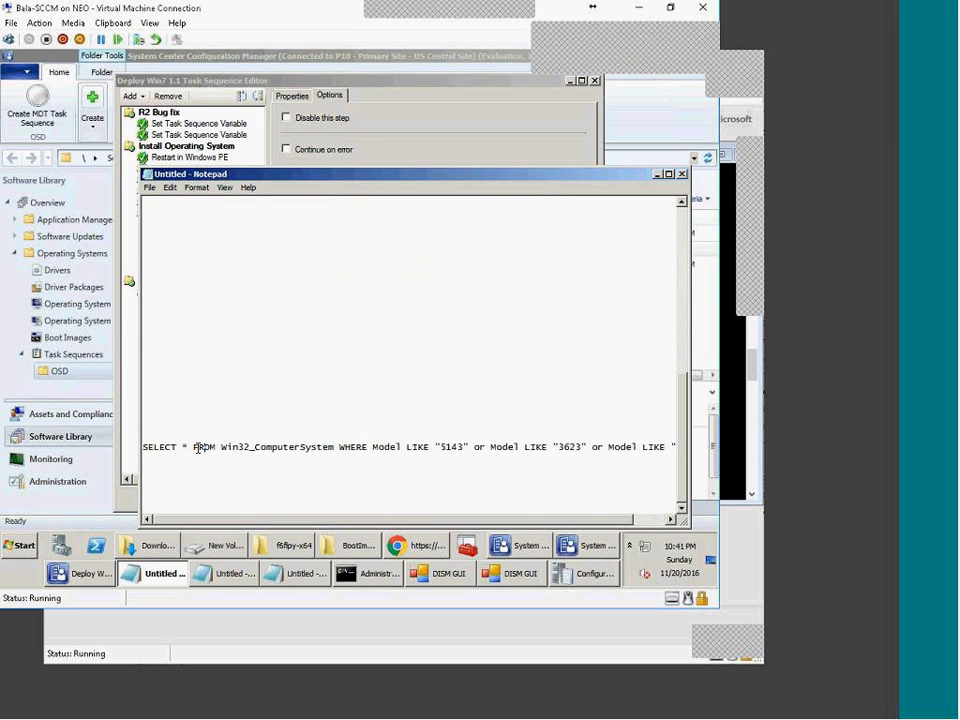
key("ctrl+a")
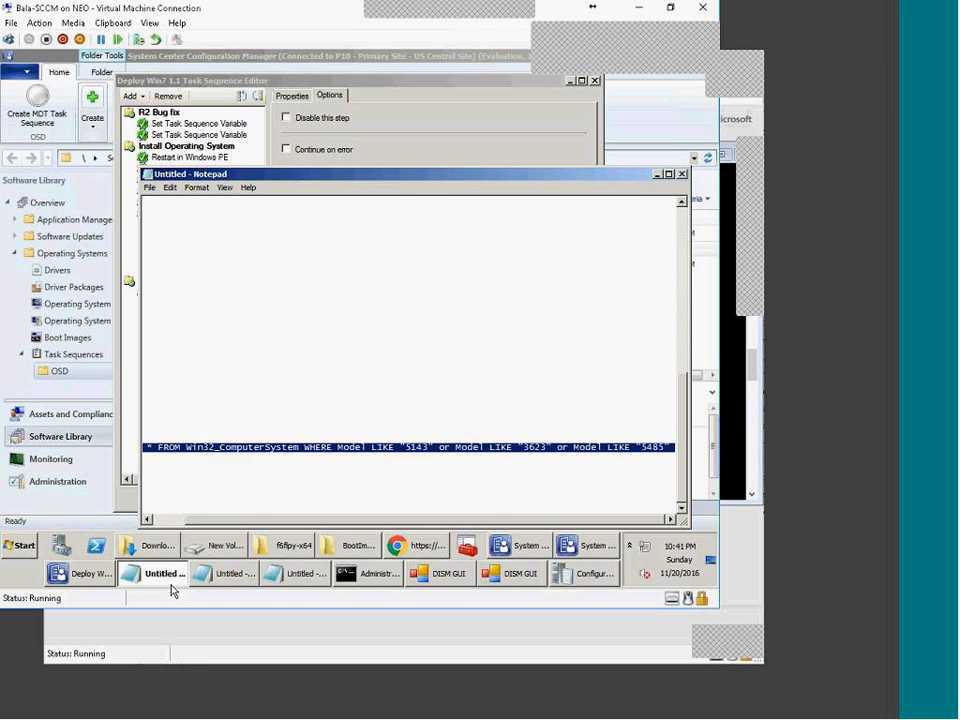
left_click(85, 574)
left_click(368, 289)
key("ctrl+v")
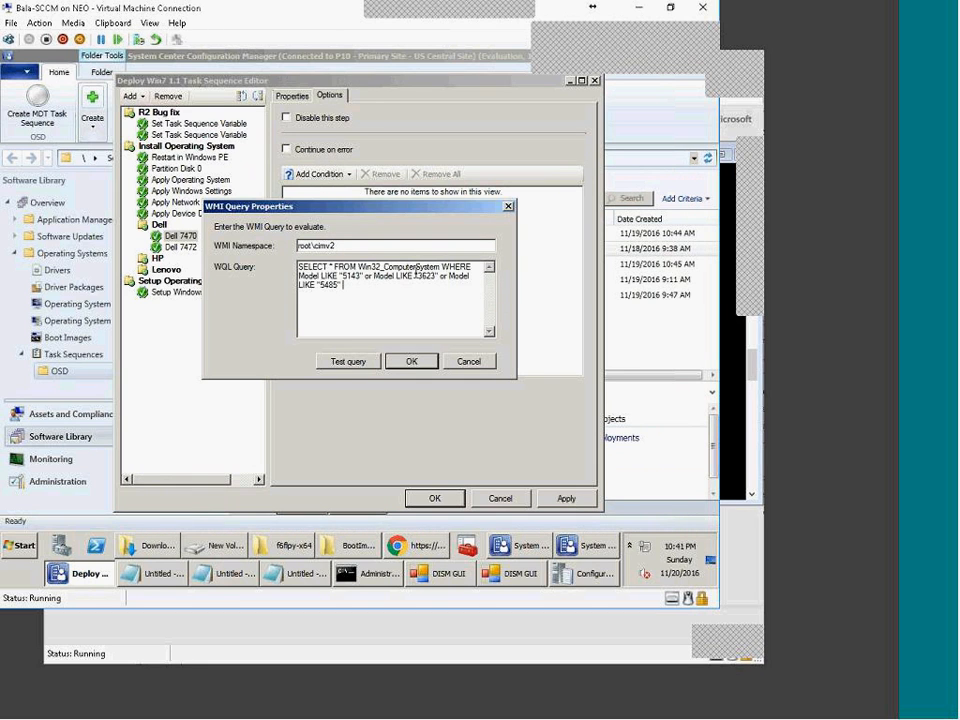
Step: Change the query's first model number from 5143 to 7470, then go to Chrome
left_click_drag(343, 277, 359, 277)
key("BackSpace")
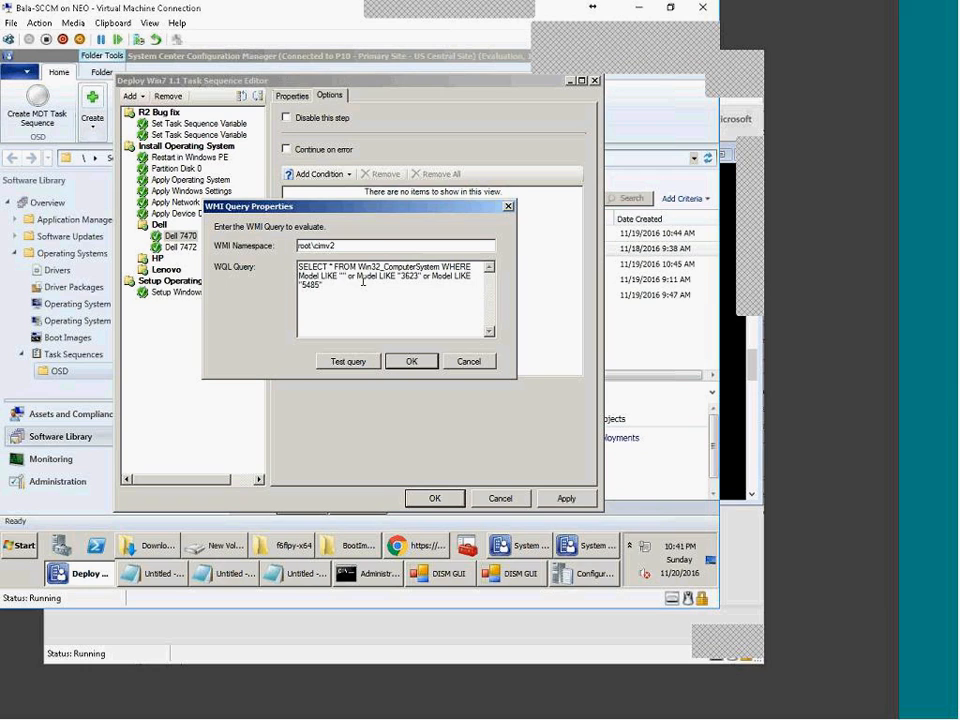
type("7470")
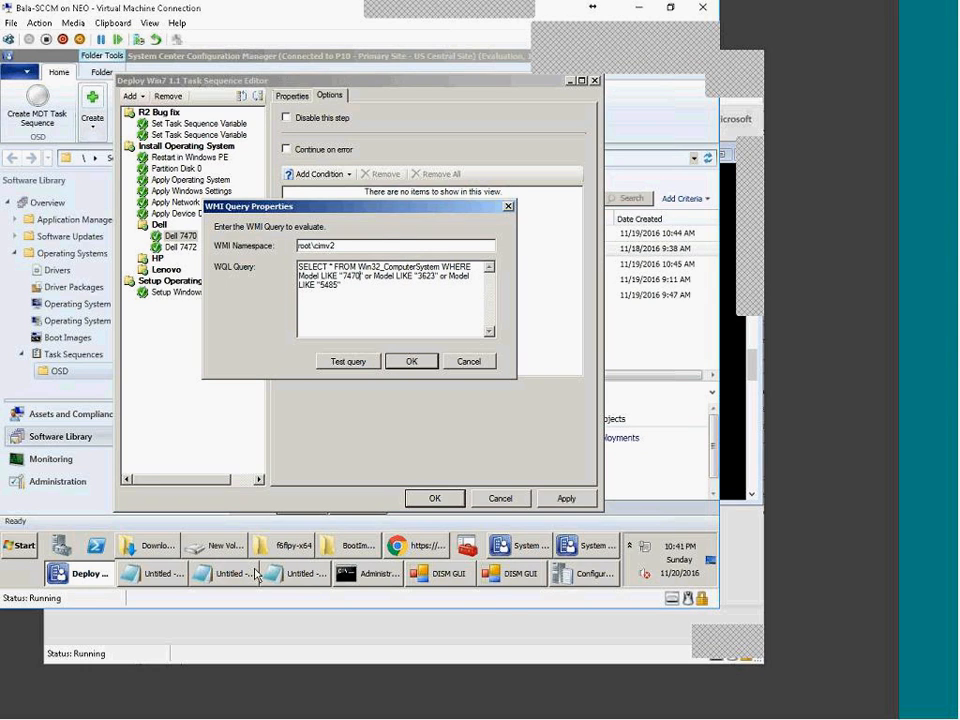
left_click(412, 545)
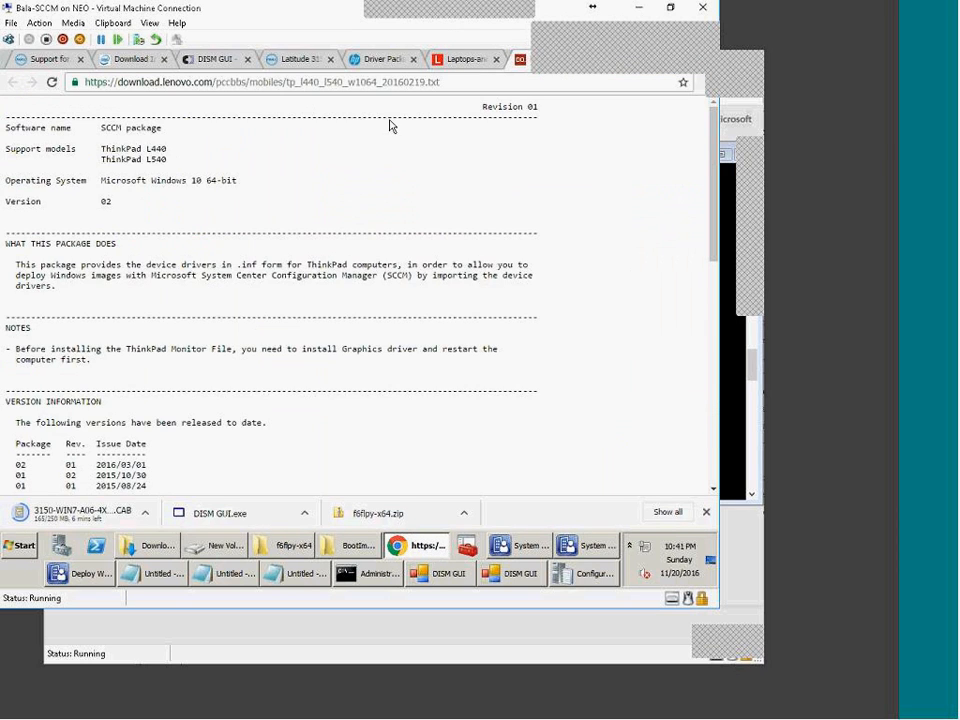
Step: Copy the model number 850 from the EliteBook 850 row of the HP driver pack matrix
left_click(462, 59)
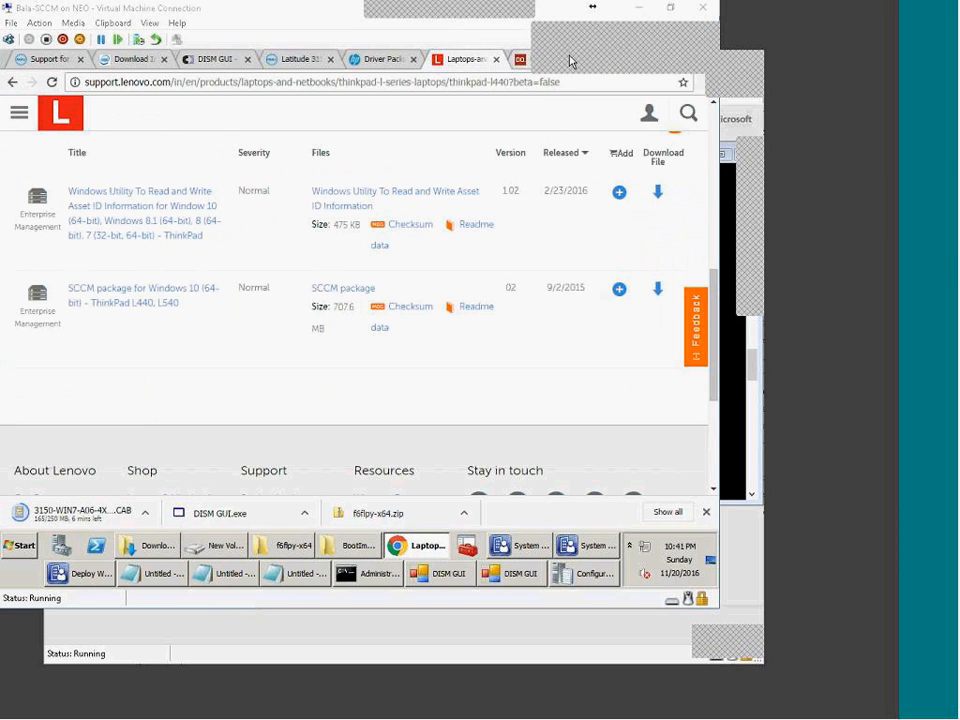
left_click(568, 60)
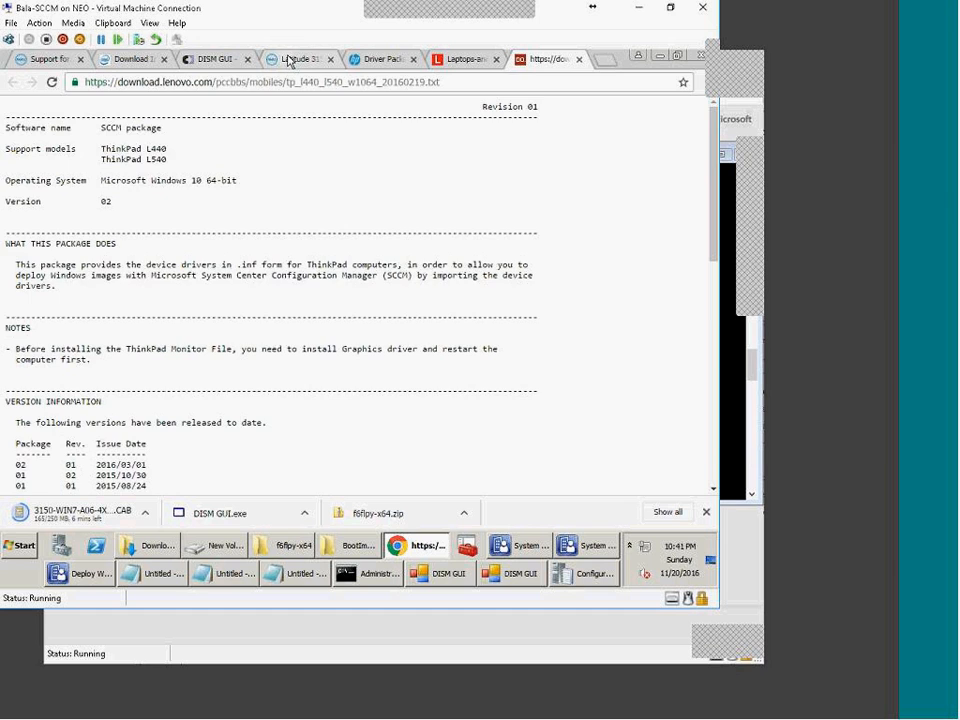
left_click(289, 60)
left_click(388, 63)
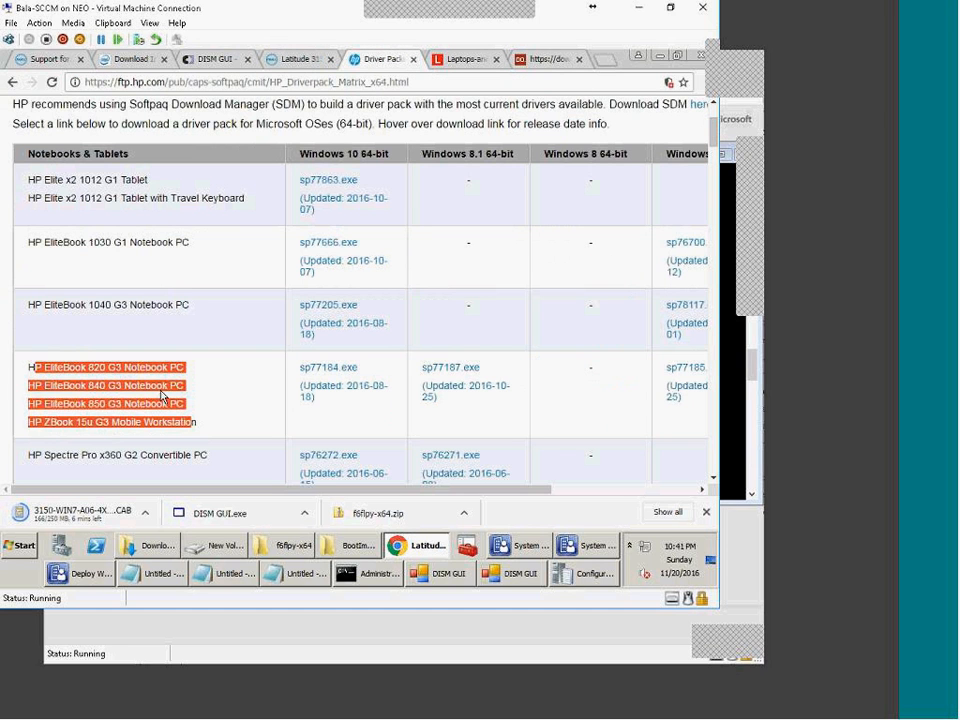
left_click(85, 396)
left_click_drag(90, 406, 104, 408)
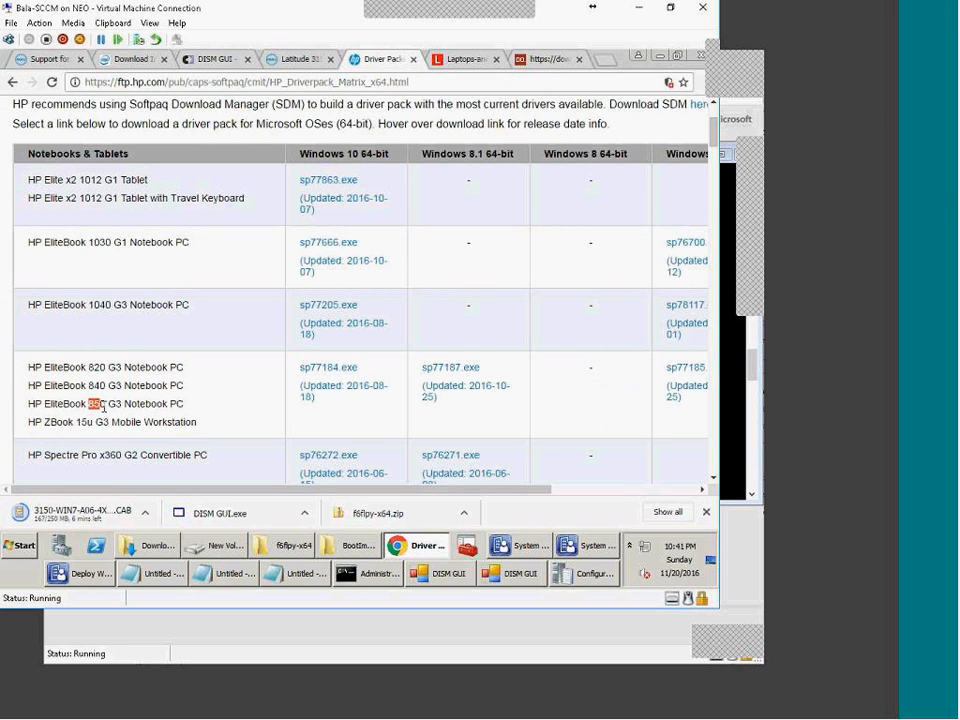
right_click(97, 404)
left_click(125, 415)
left_click(80, 573)
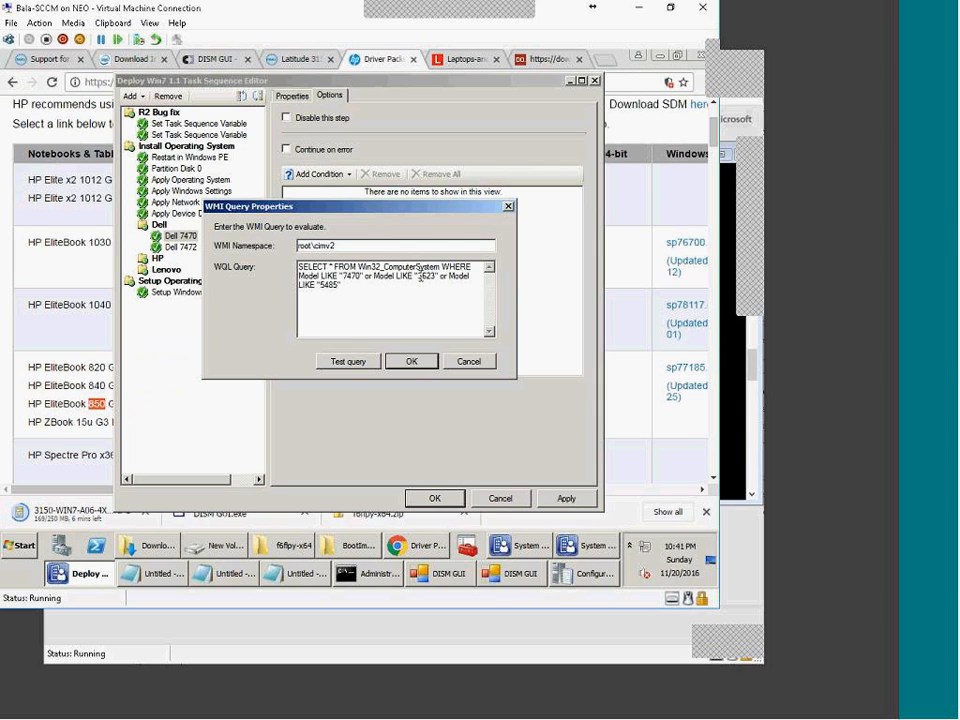
Step: Replace 3623 with 850, drop the 5485 clause, and save the syntax-tested Dell 7470 query
double_click(421, 277)
type("850")
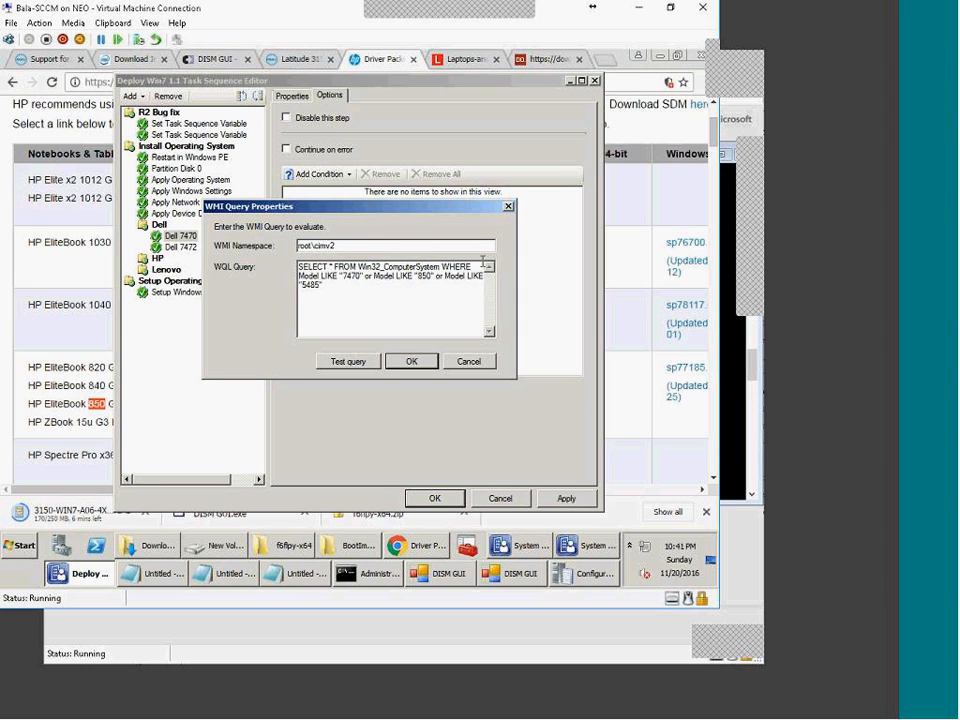
left_click_drag(437, 276, 484, 381)
key("Delete")
left_click(339, 361)
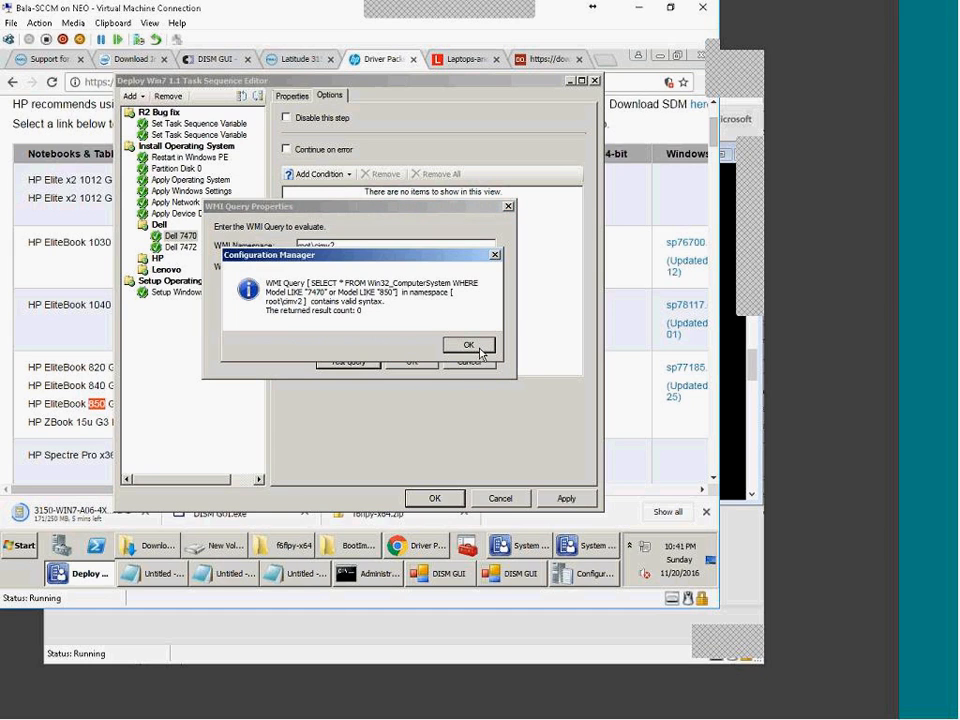
left_click(469, 345)
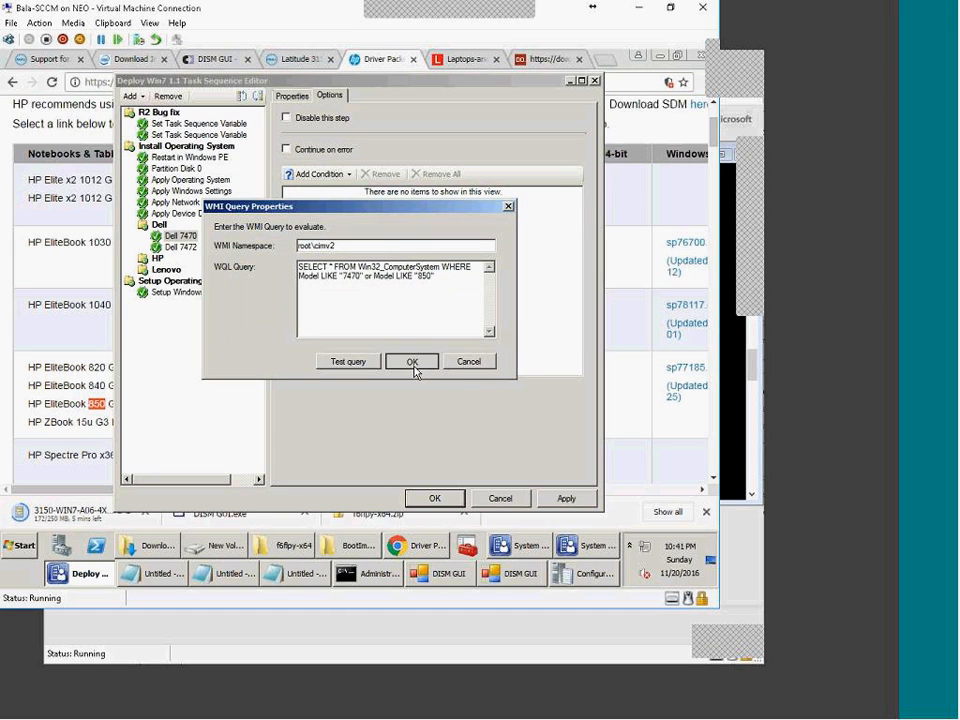
left_click(413, 364)
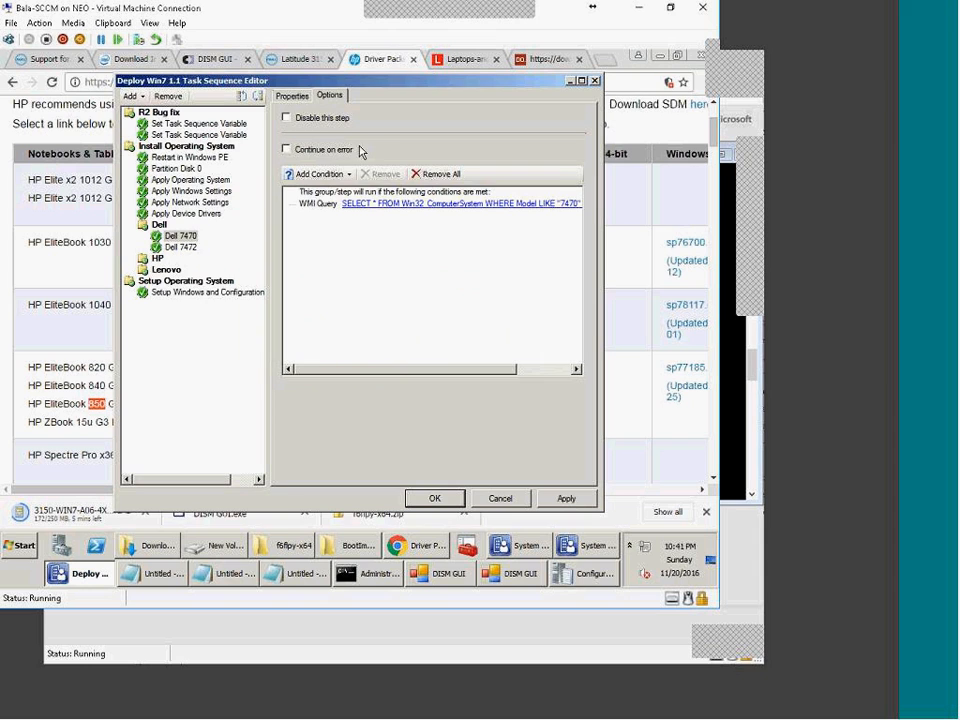
left_click(292, 96)
Step: Add a WMI query condition to the Dell 7472 driver step
left_click(157, 225)
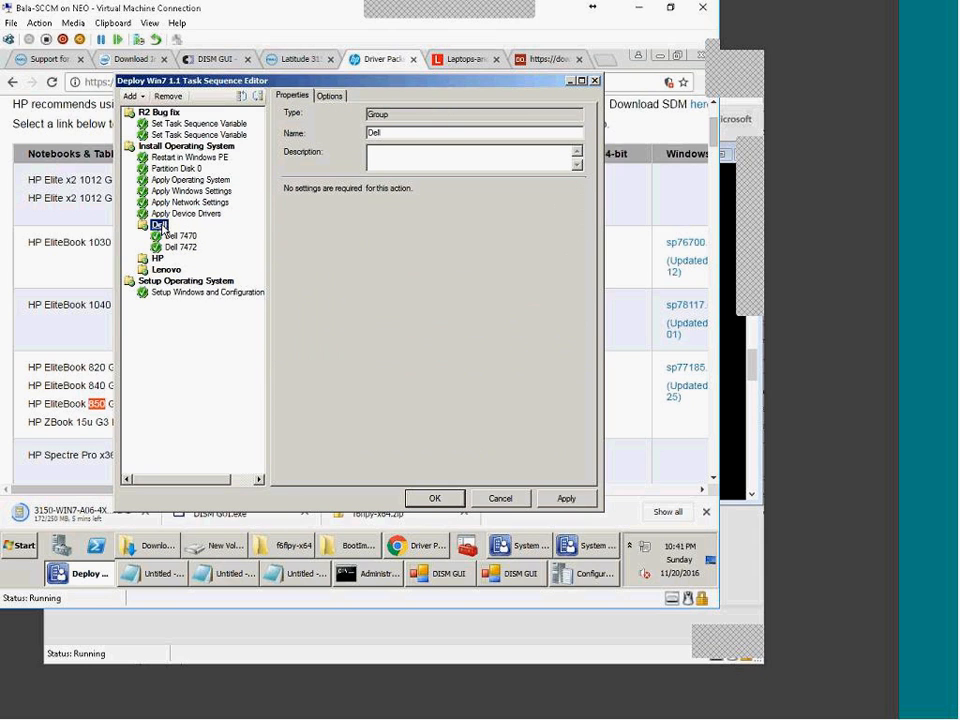
left_click(175, 237)
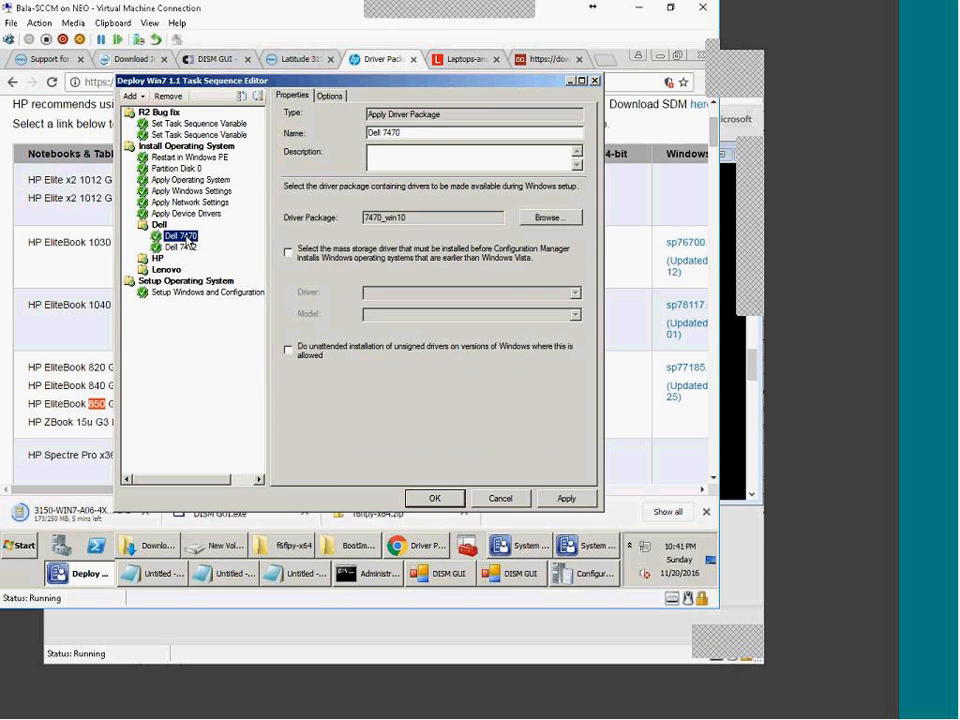
left_click(187, 246)
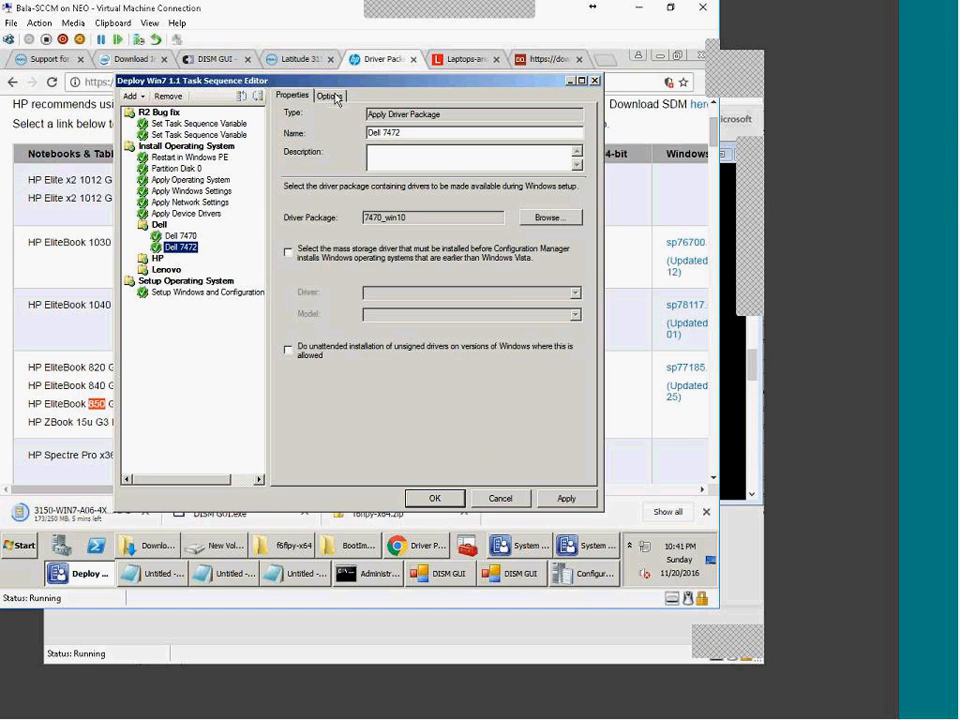
left_click(330, 96)
left_click(320, 174)
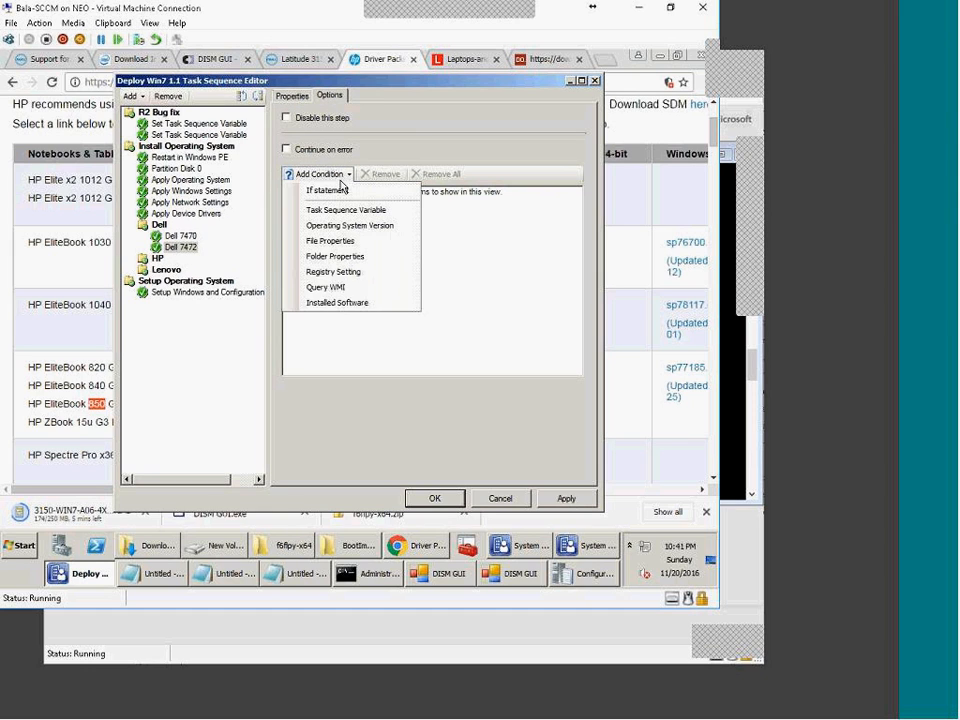
left_click(330, 287)
left_click(375, 300)
type("850")
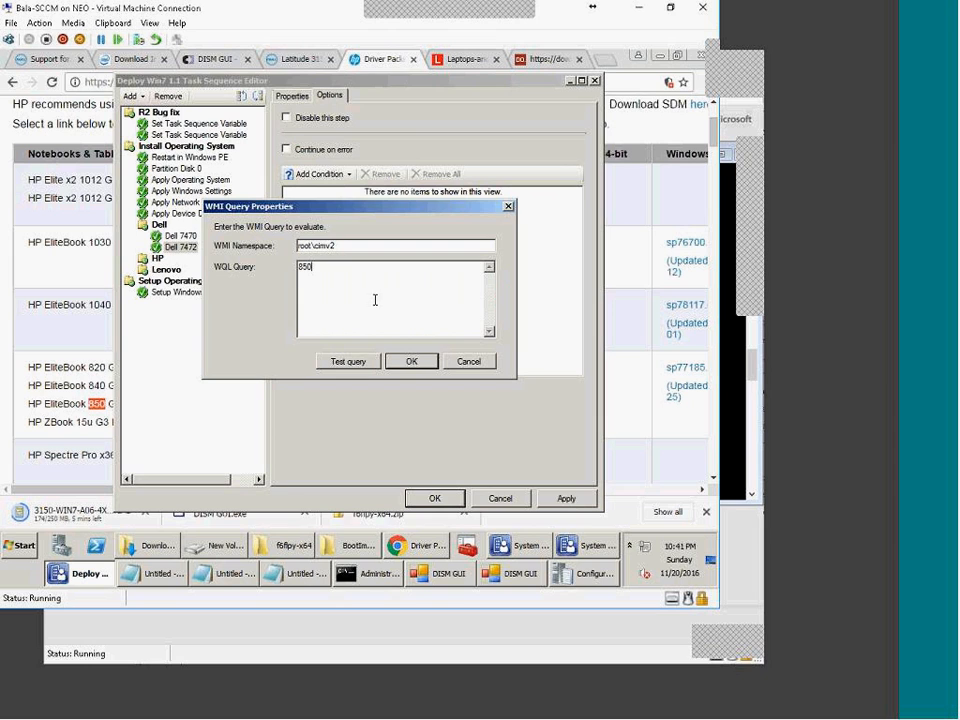
Step: Test and confirm the Dell 7472 WMI model query, then apply the task sequence changes
left_click(222, 574)
left_click(161, 575)
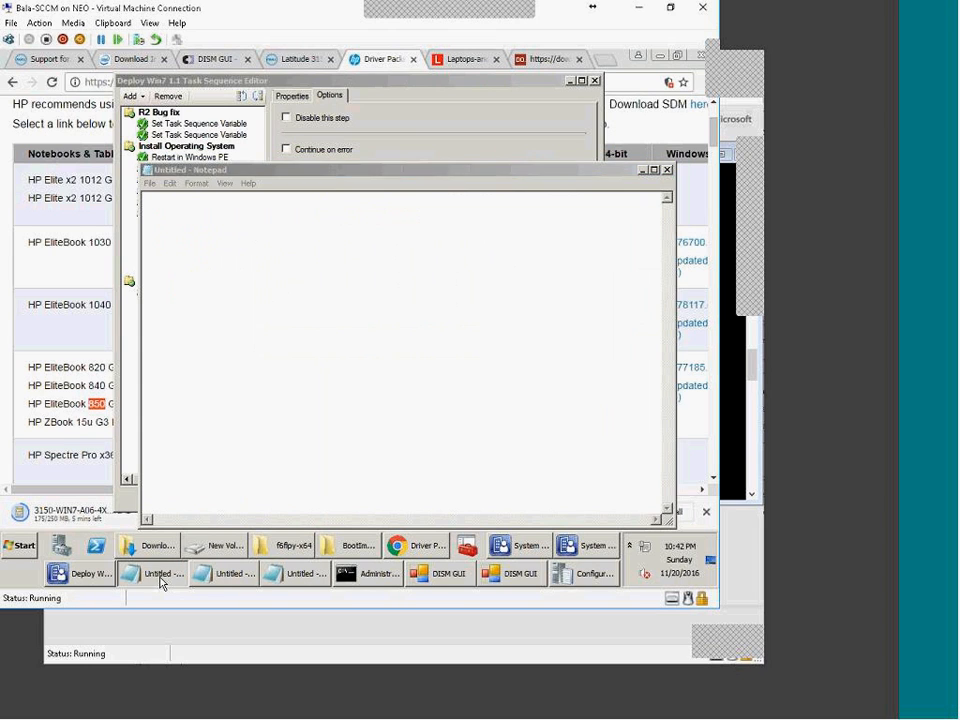
left_click(229, 575)
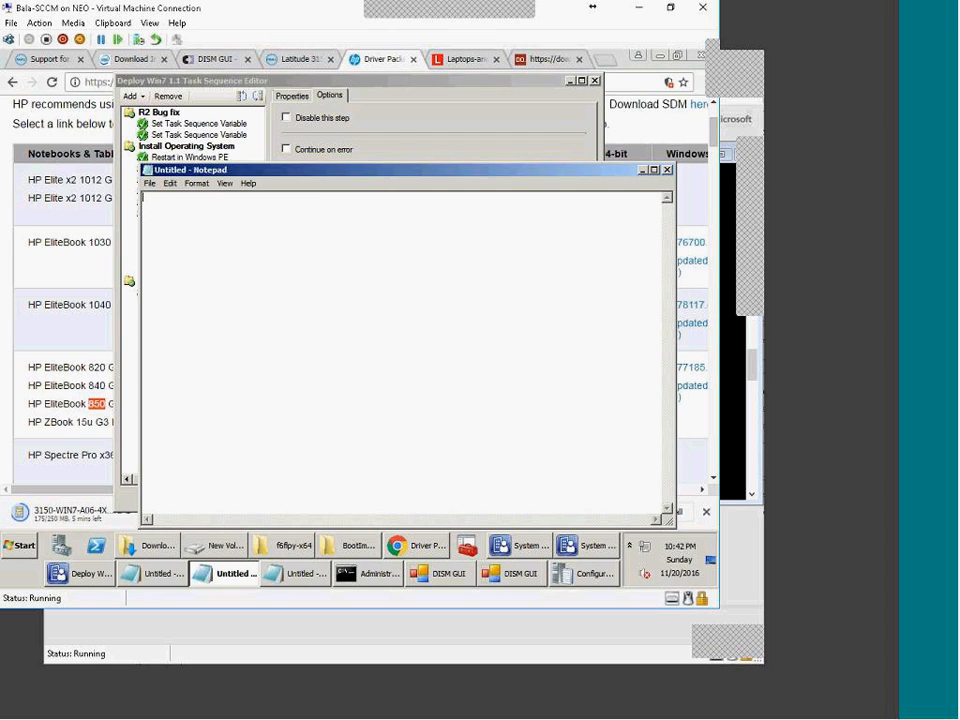
left_click(395, 146)
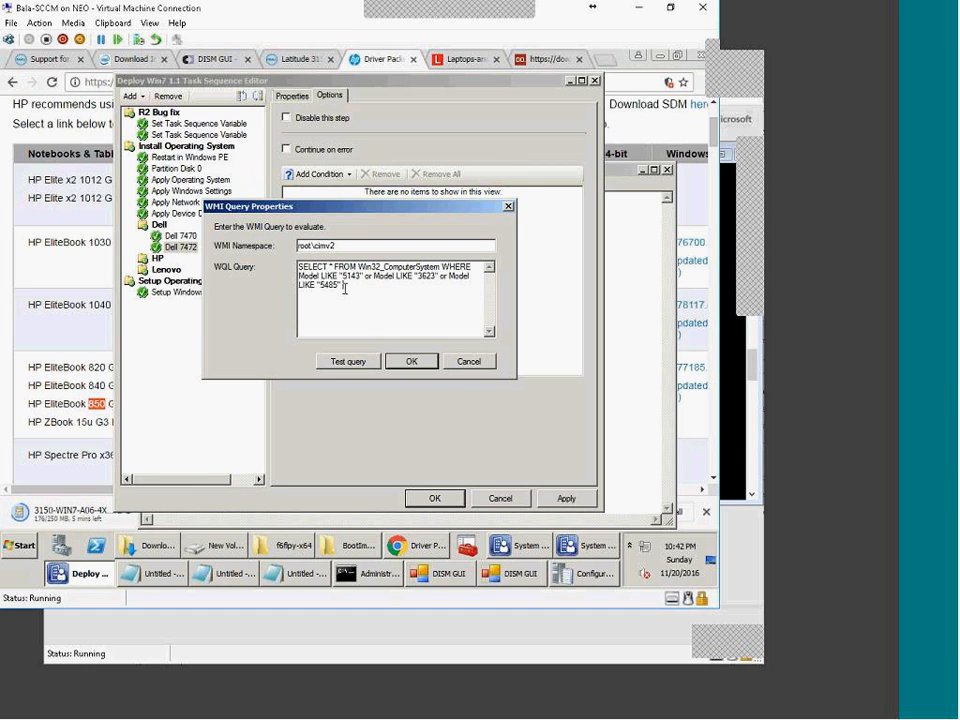
left_click_drag(347, 277, 467, 286)
left_click(345, 362)
left_click(467, 345)
left_click(411, 362)
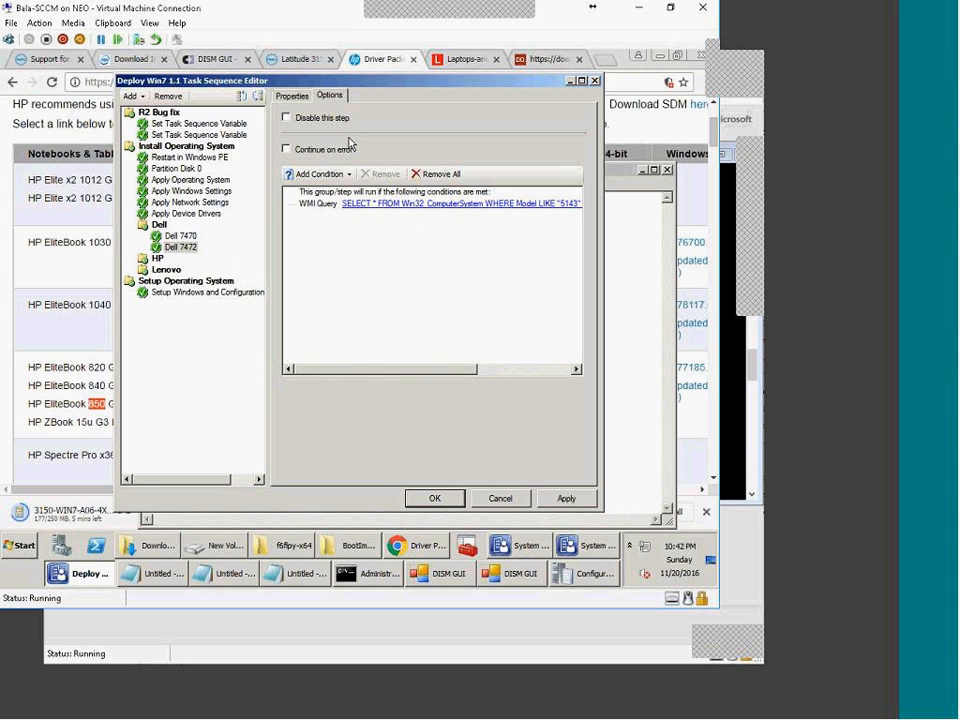
left_click(293, 97)
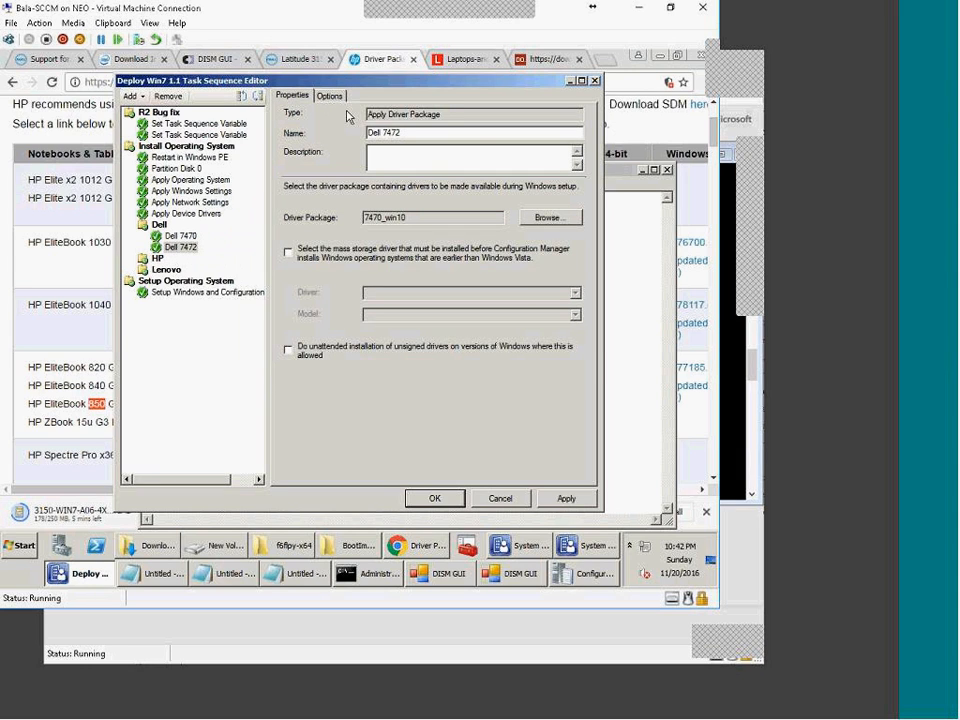
left_click(588, 498)
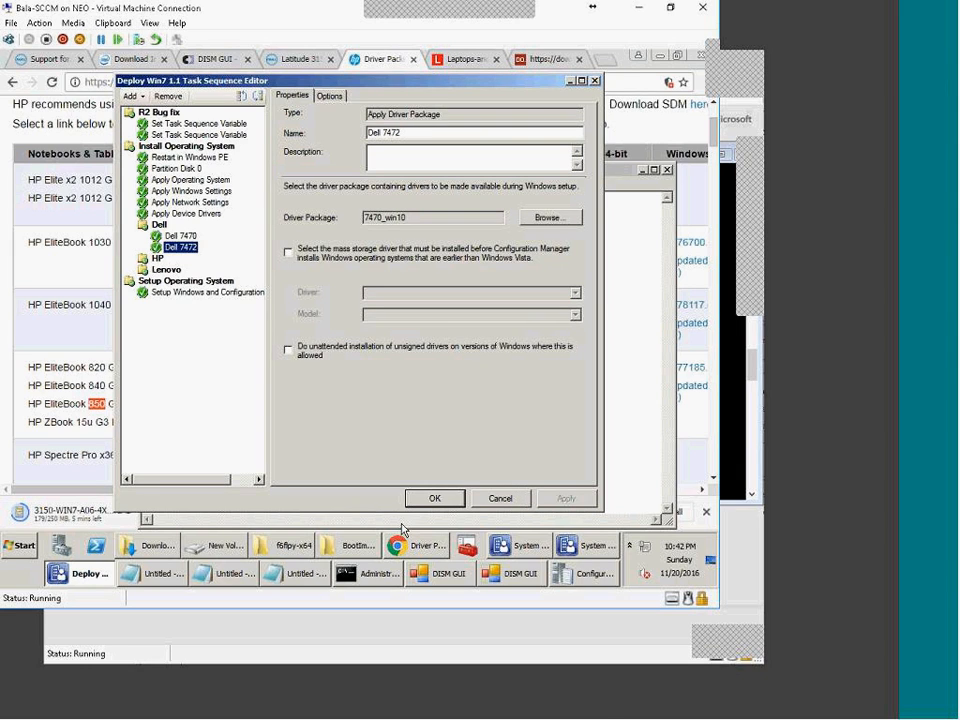
Step: Review the driver notes, including the .inf note, then reselect Dell 7470 and switch to the browser
mouse_move(436, 580)
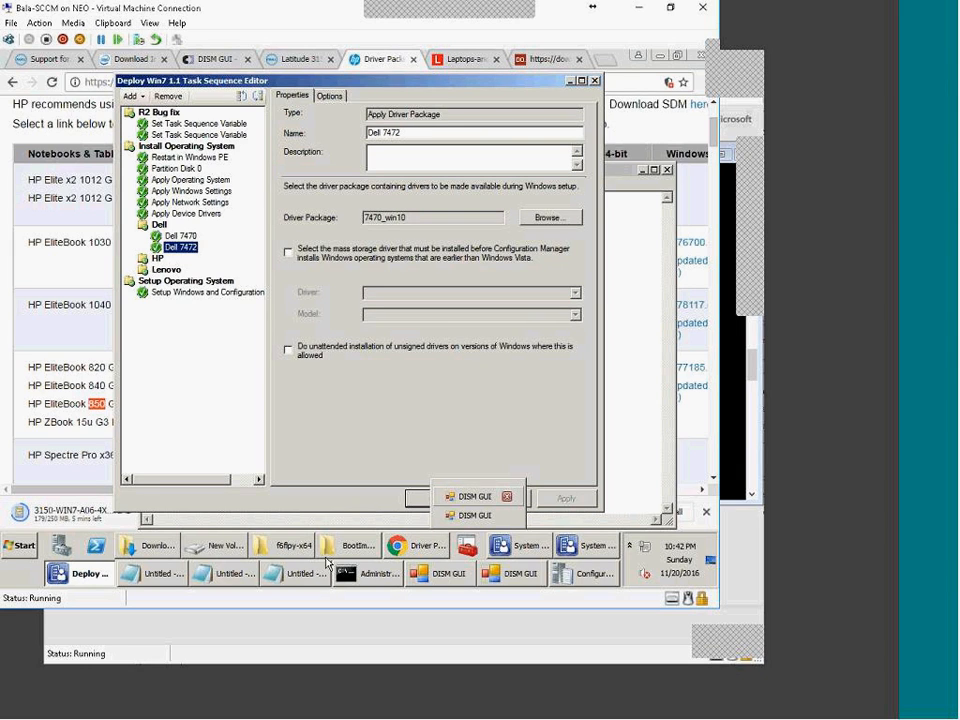
left_click(293, 576)
left_click(293, 576)
left_click(293, 576)
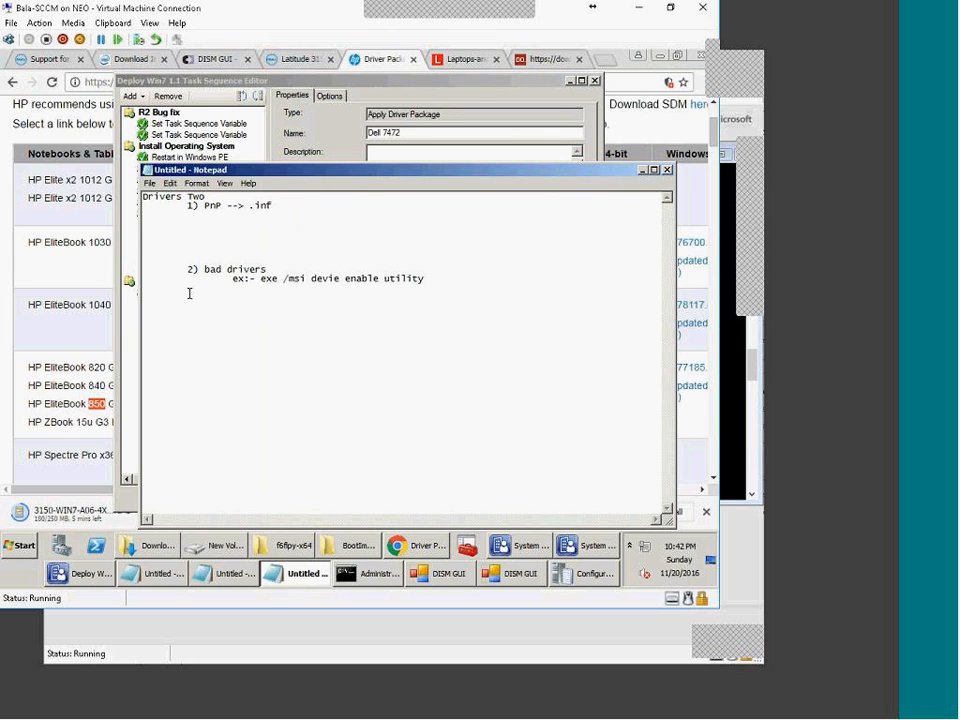
left_click_drag(146, 200, 352, 221)
left_click(340, 220)
left_click_drag(297, 208, 198, 206)
left_click(265, 214)
left_click(308, 122)
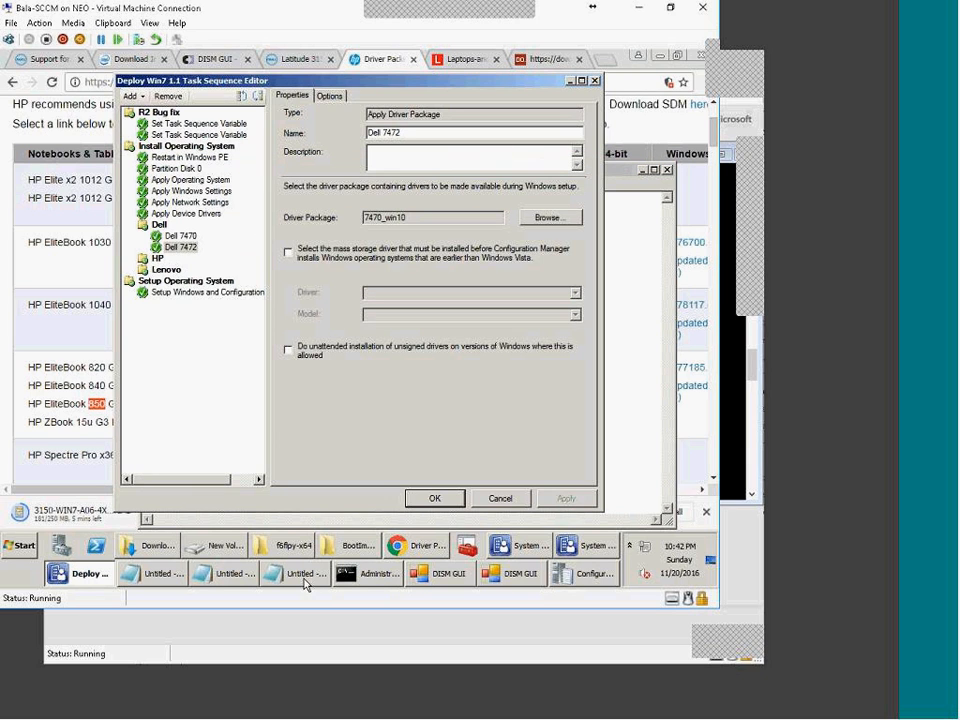
left_click(172, 236)
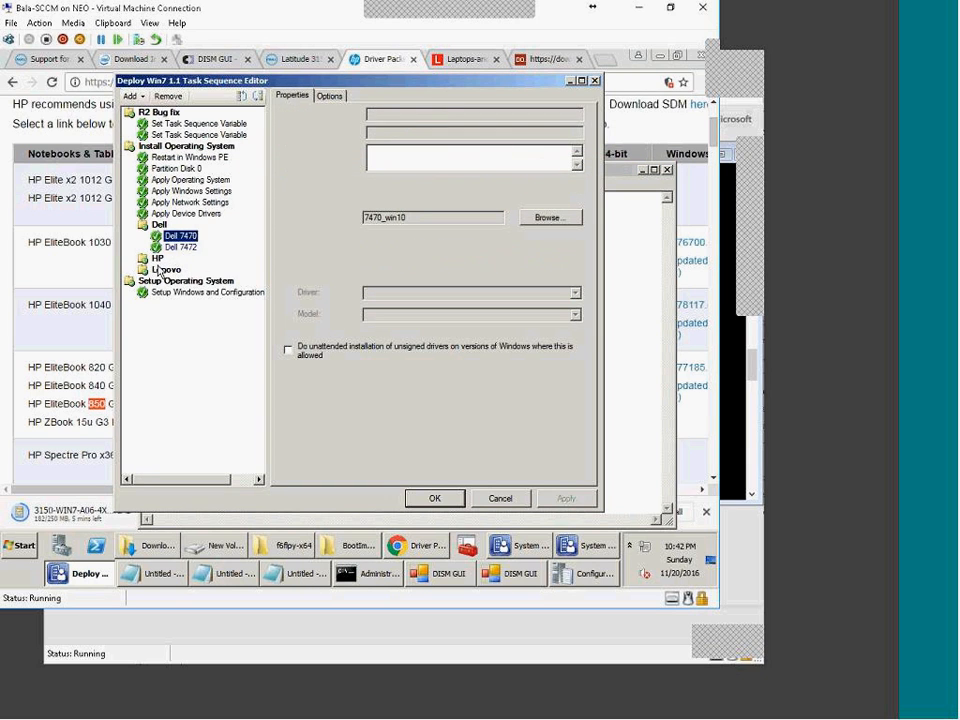
left_click(68, 333)
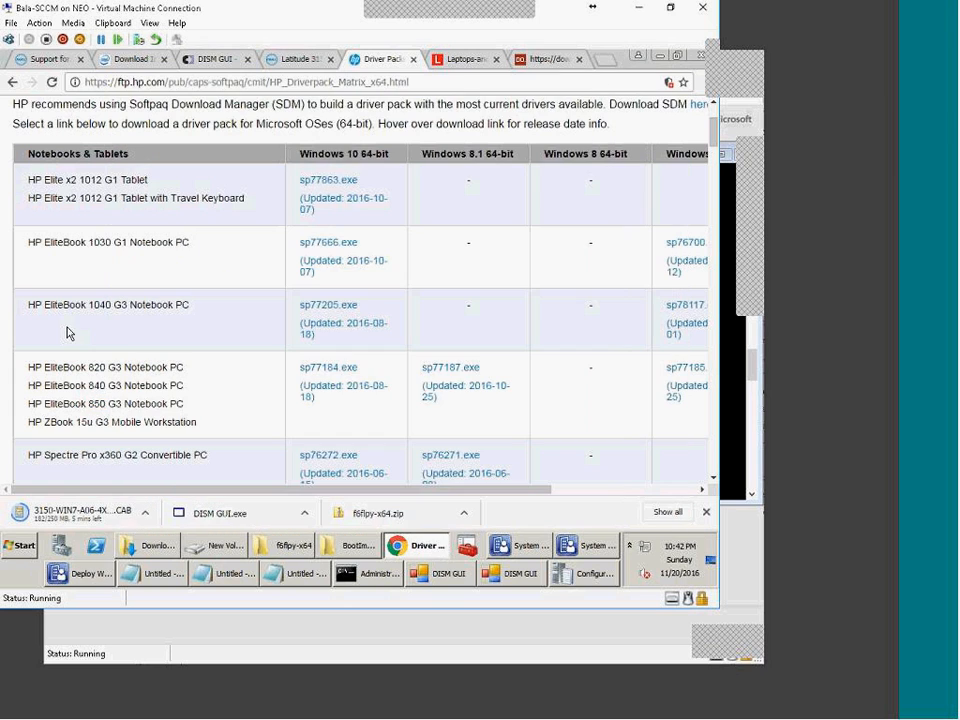
Step: Review the Lenovo SCCM package readme's driver version list and the Lenovo support page
left_click(465, 59)
left_click(378, 59)
left_click(454, 62)
left_click(552, 61)
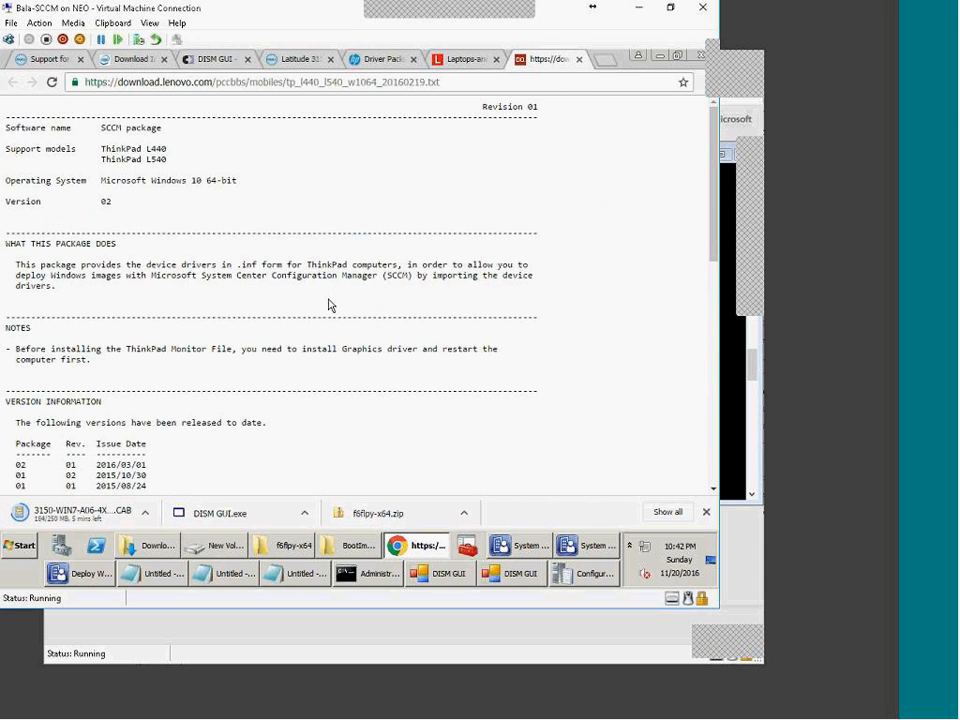
scroll(233, 305, "down", 5)
left_click_drag(7, 177, 432, 388)
left_click(432, 388)
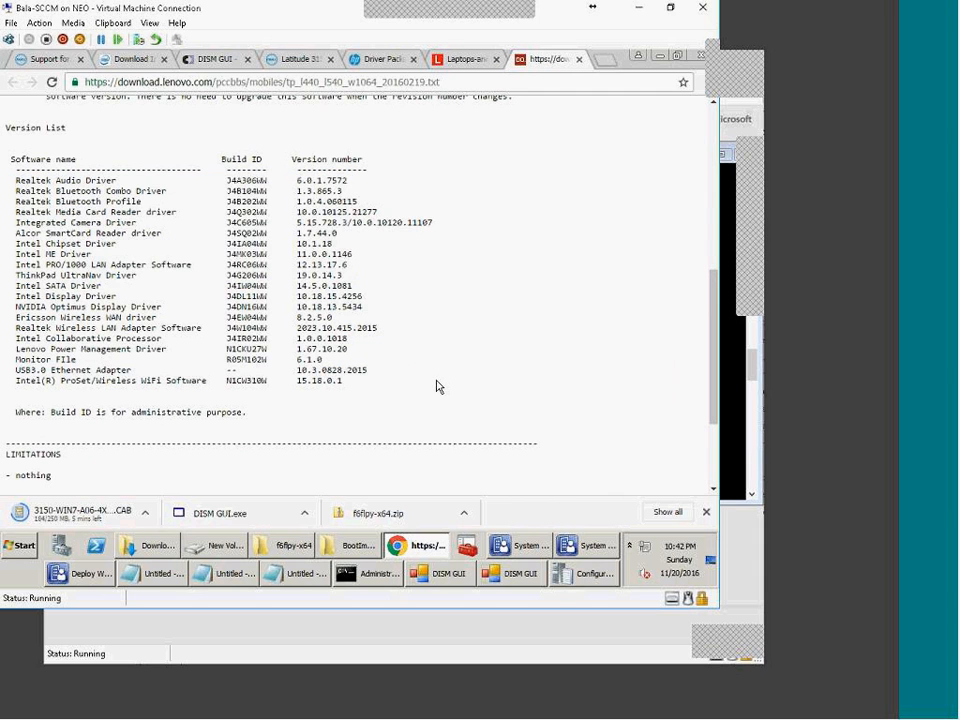
scroll(428, 369, "down", 1)
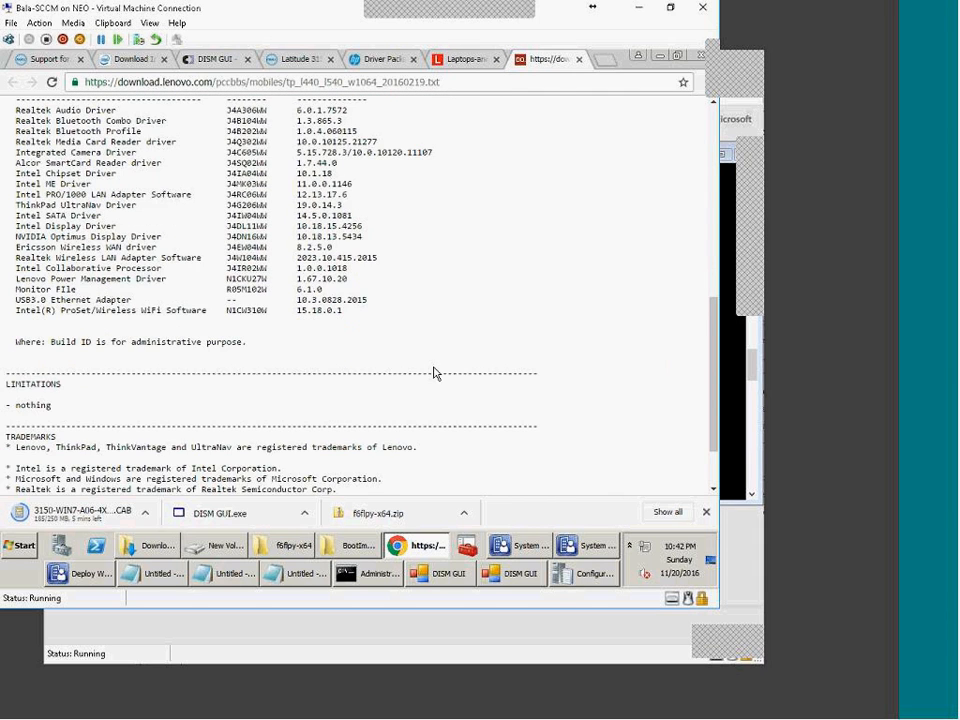
scroll(434, 373, "down", 1)
left_click(457, 62)
scroll(171, 403, "up", 6)
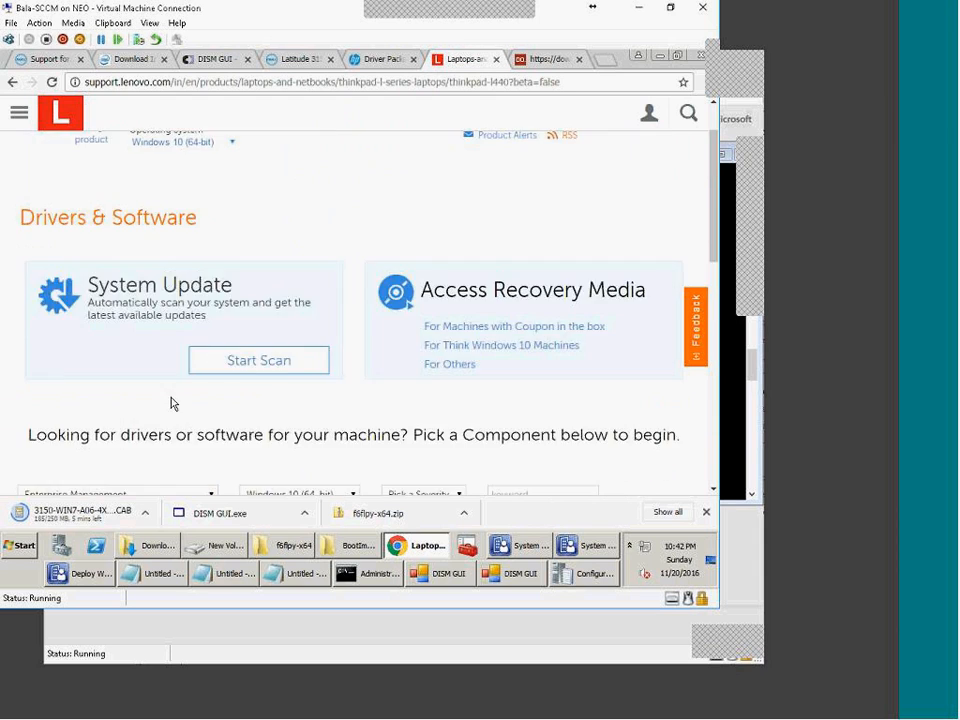
scroll(171, 403, "down", 3)
Step: Filter the Lenovo driver list to ThinkVantage Technology components
left_click(211, 285)
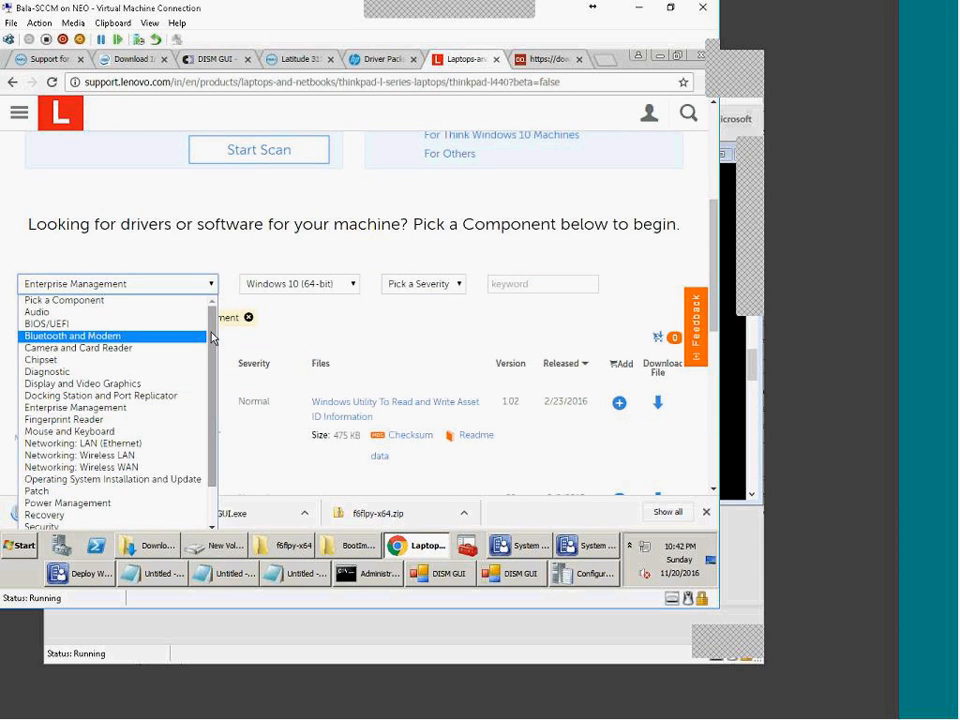
left_click_drag(211, 338, 212, 382)
scroll(170, 400, "down", 2)
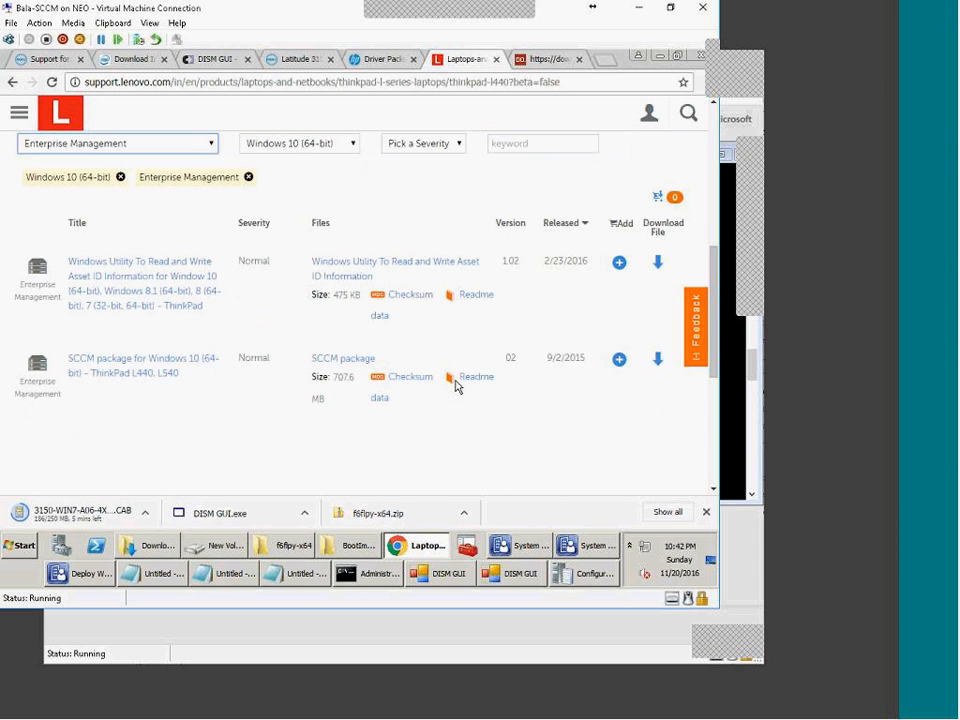
left_click(207, 147)
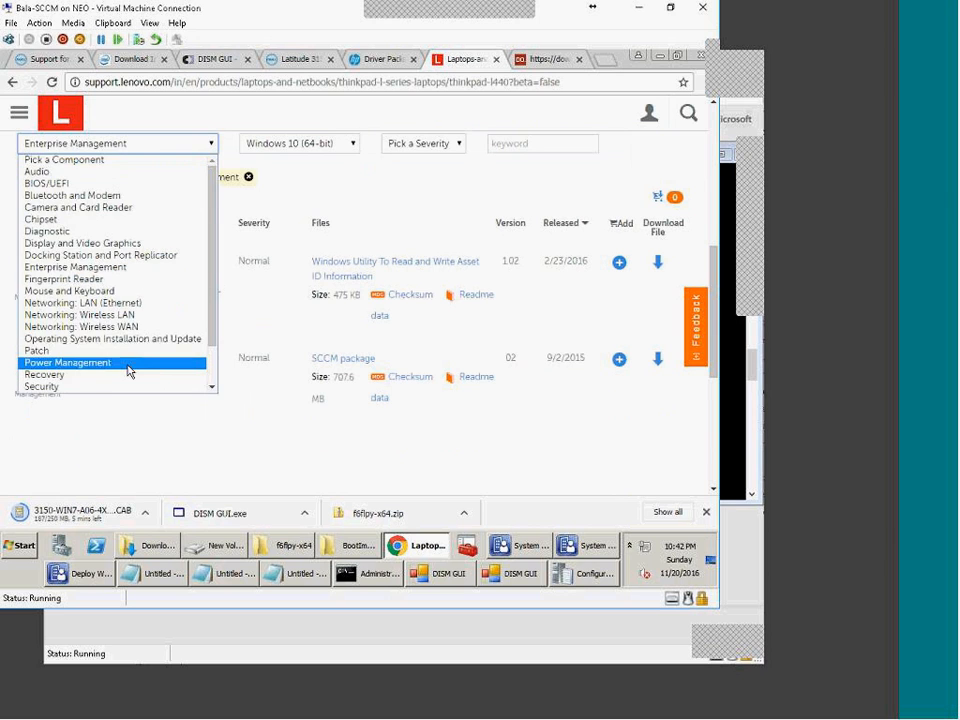
scroll(129, 360, "down", 2)
left_click(125, 316)
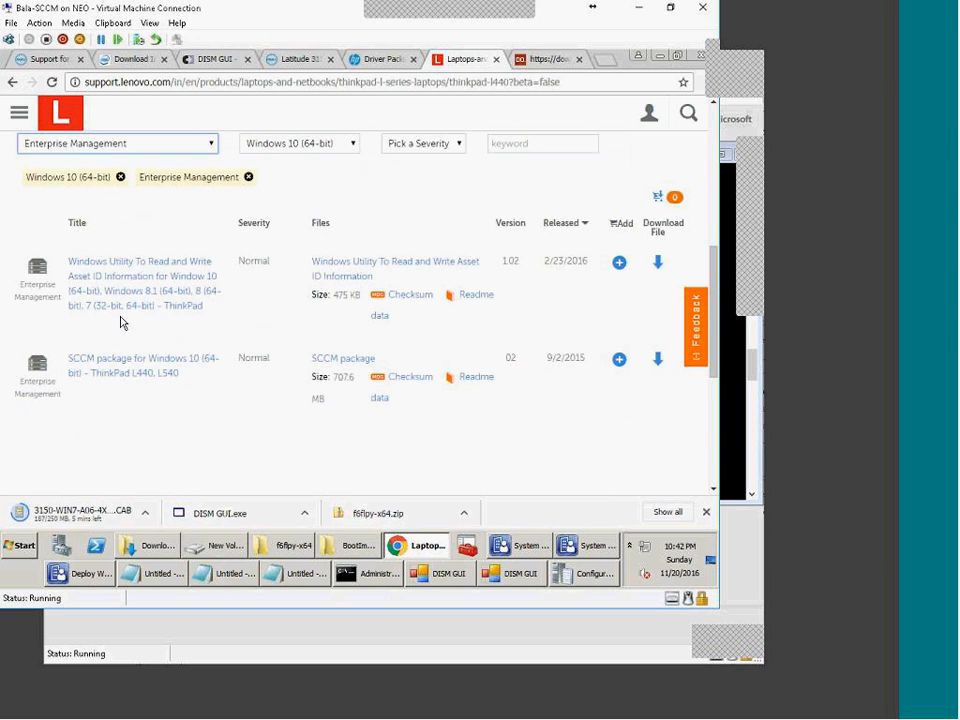
left_click(152, 144)
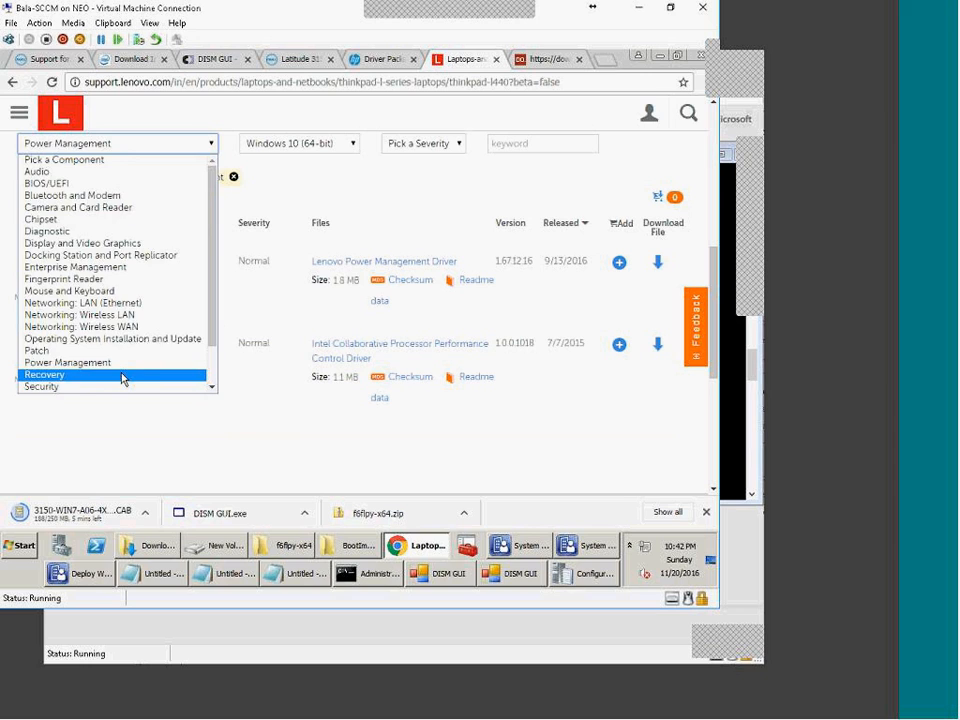
scroll(120, 372, "down", 1)
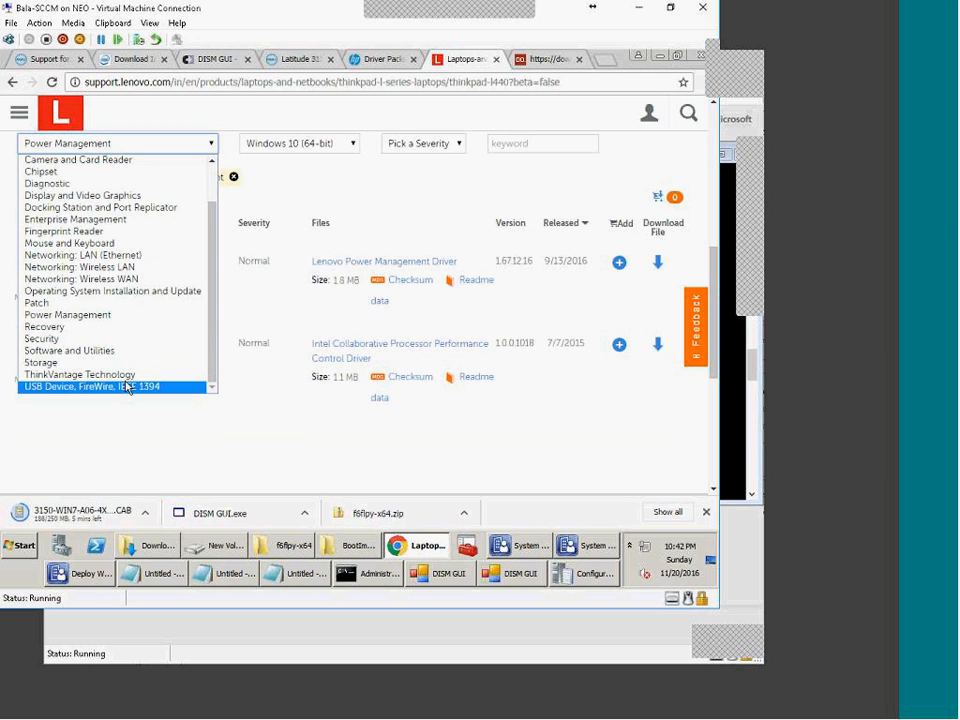
left_click(120, 374)
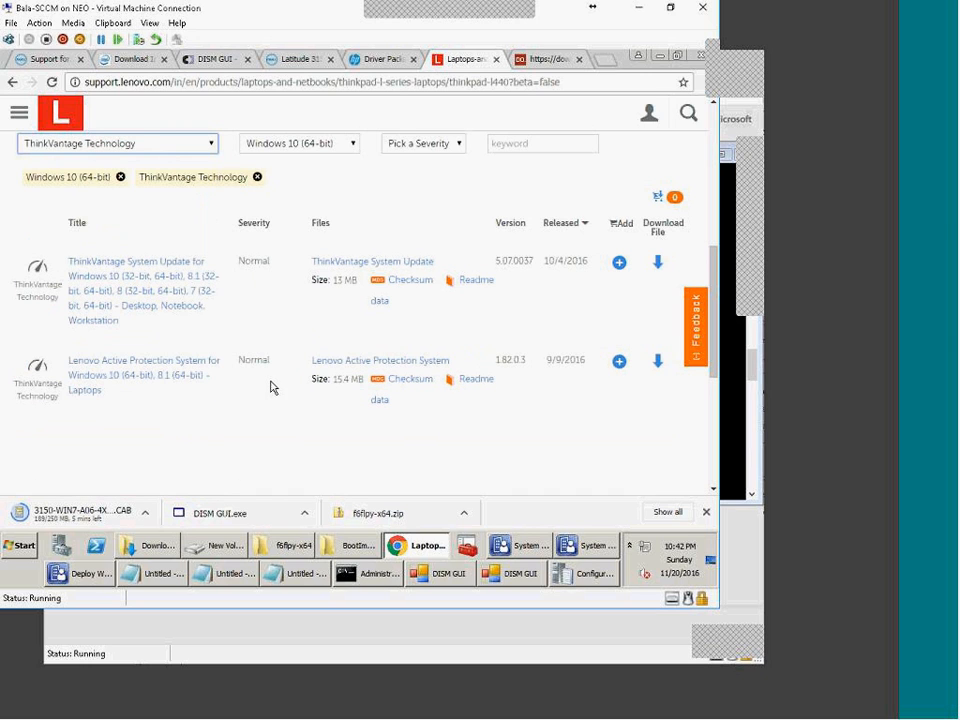
Step: Download ThinkVantage System Update 5.07.0037 from the filtered list
scroll(264, 240, "down", 2)
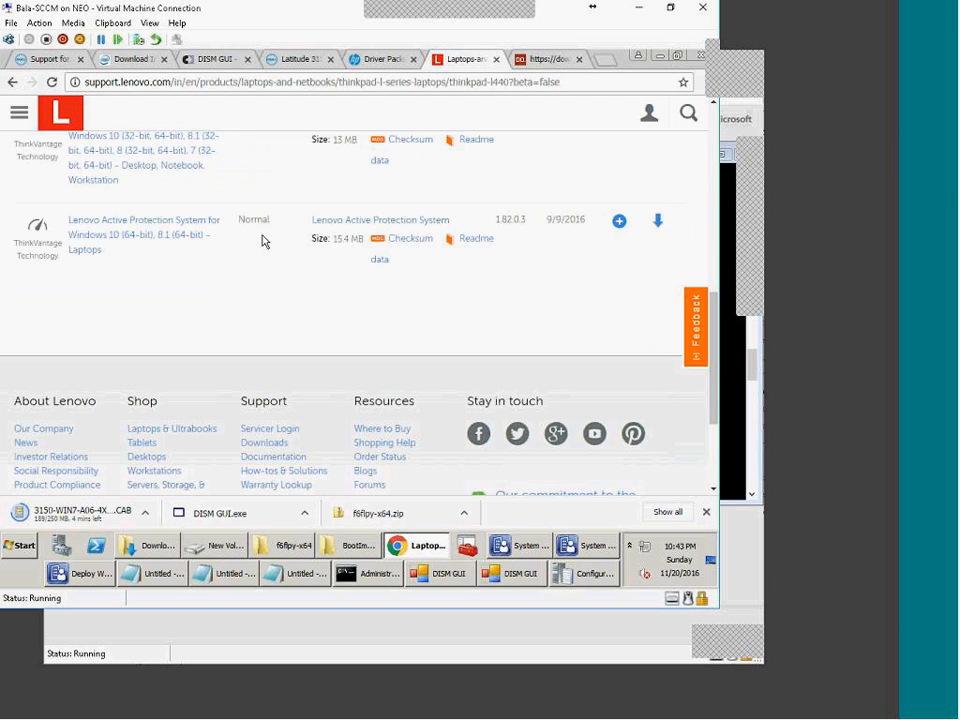
scroll(258, 352, "up", 1)
scroll(258, 352, "up", 1)
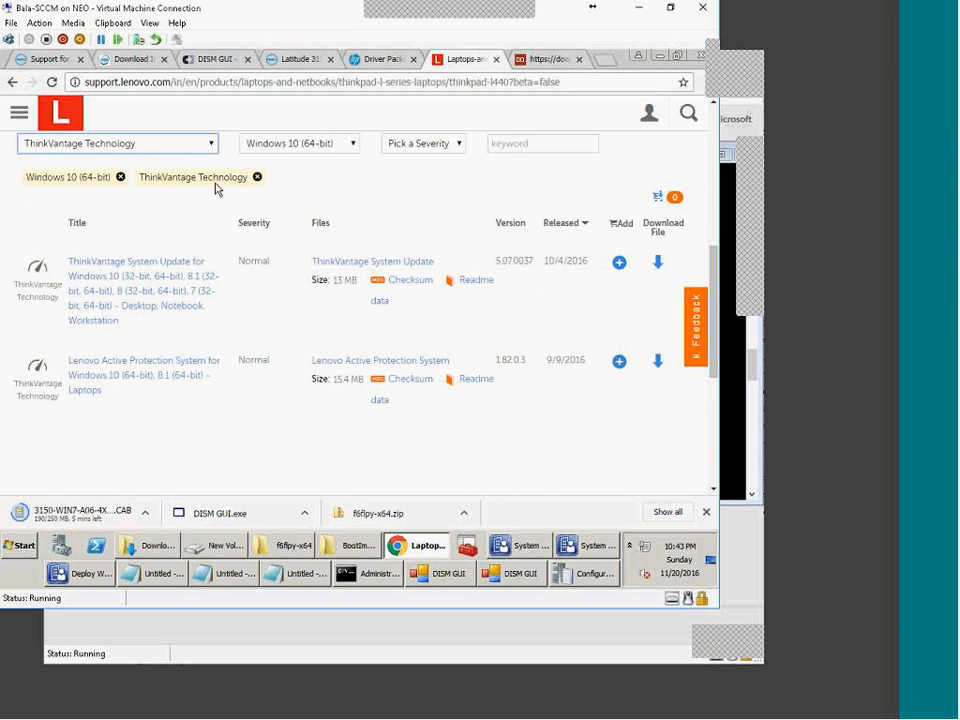
left_click(211, 146)
scroll(118, 380, "down", 1)
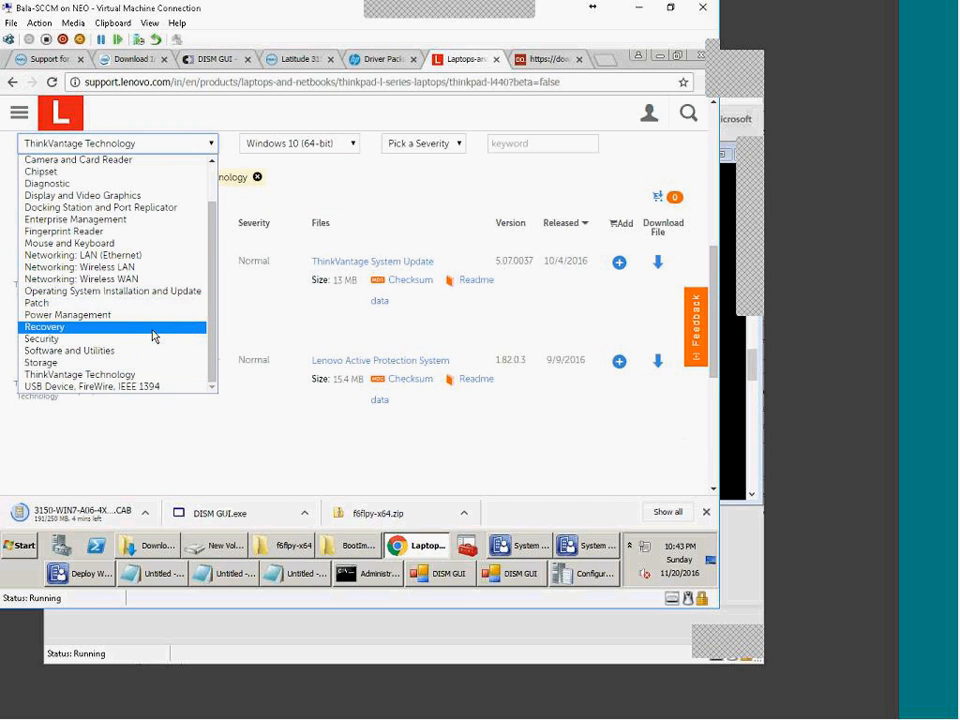
scroll(154, 340, "up", 1)
left_click(190, 434)
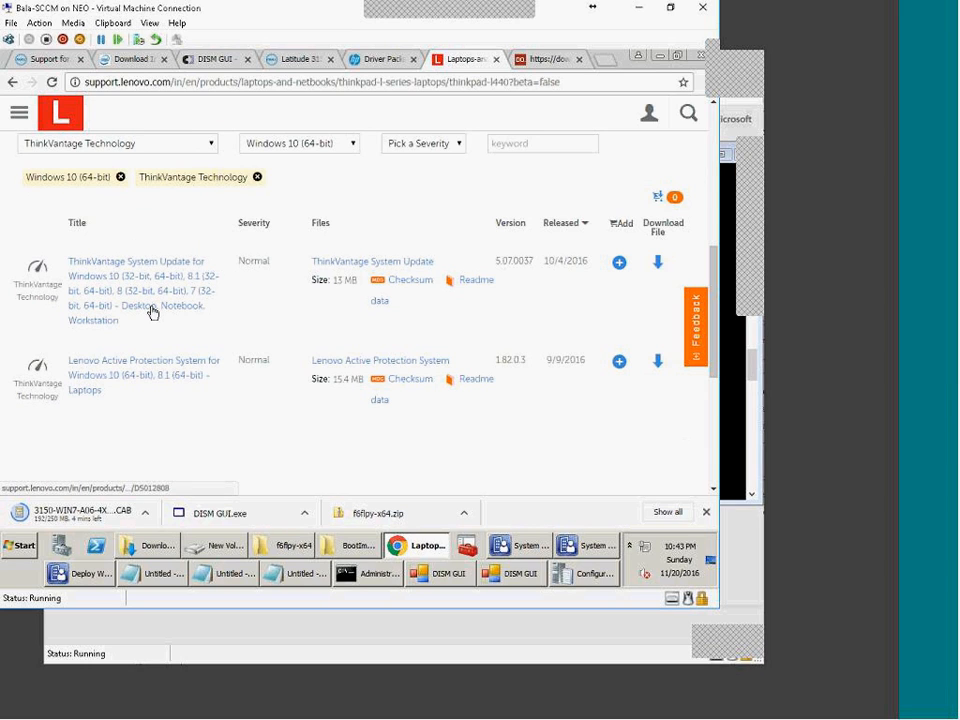
left_click(658, 264)
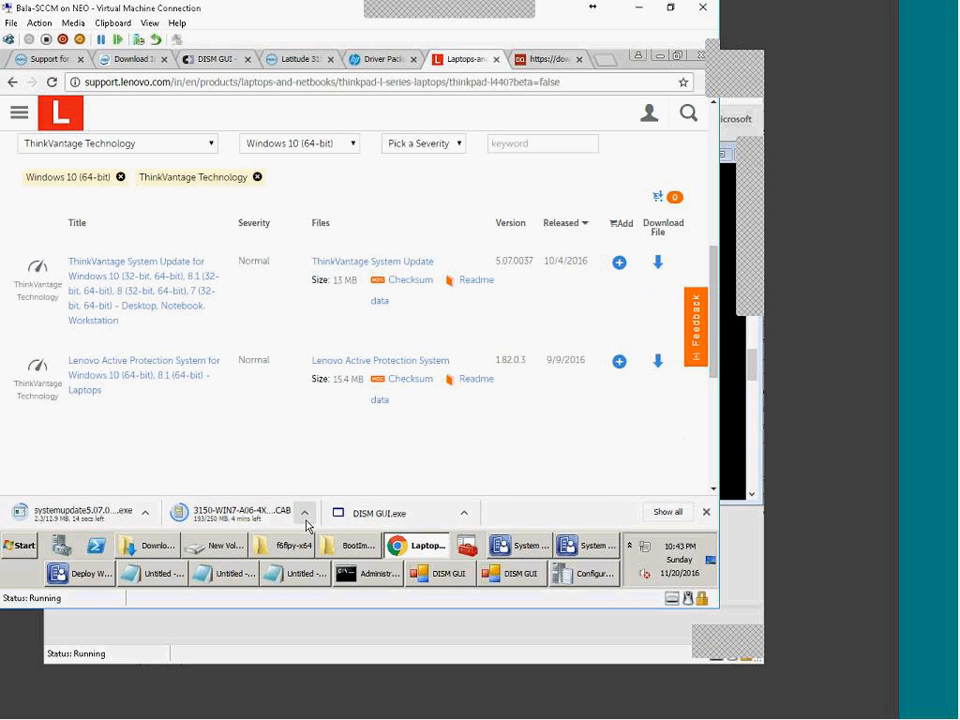
mouse_move(139, 538)
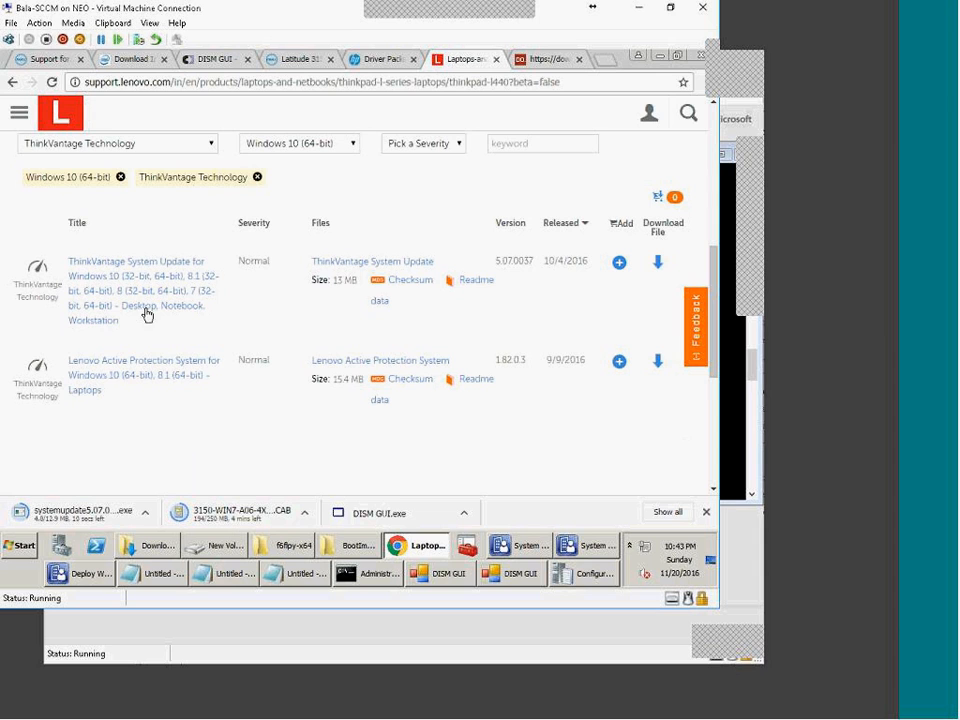
Step: Open the ThinkVantage System Update readme and search it for 'insta' to reach the installation section
left_click(478, 281)
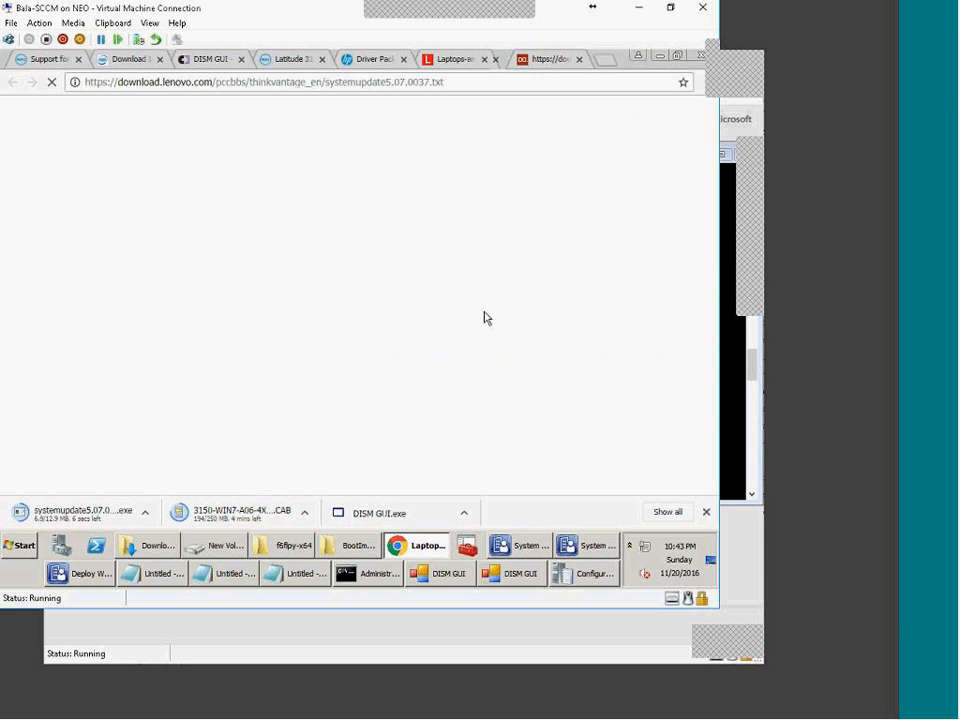
scroll(248, 350, "down", 10)
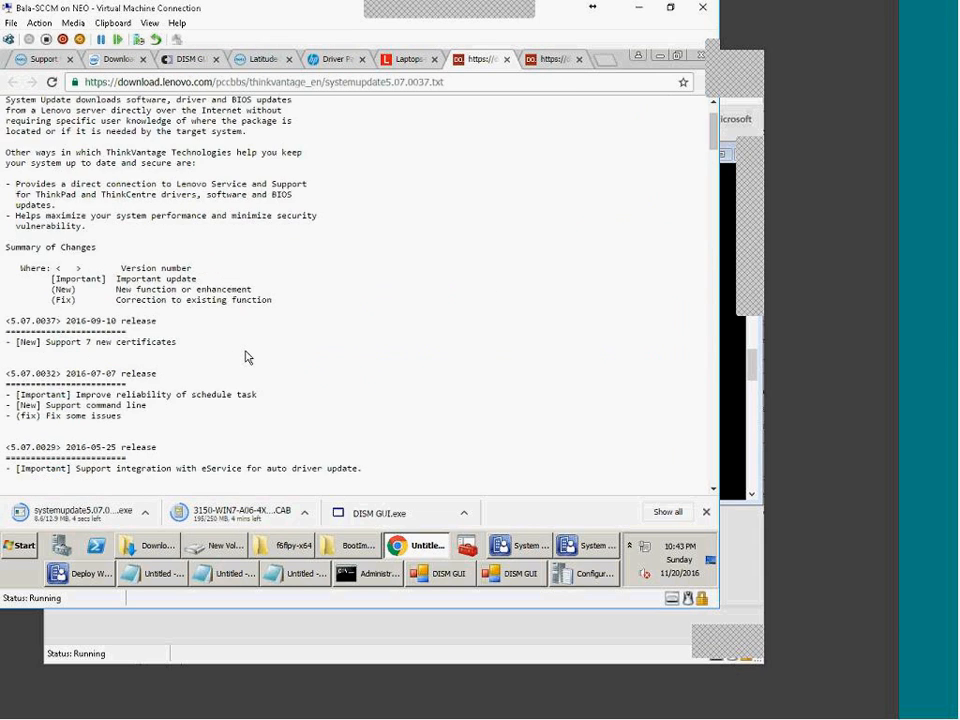
scroll(261, 343, "down", 5)
scroll(262, 343, "up", 4)
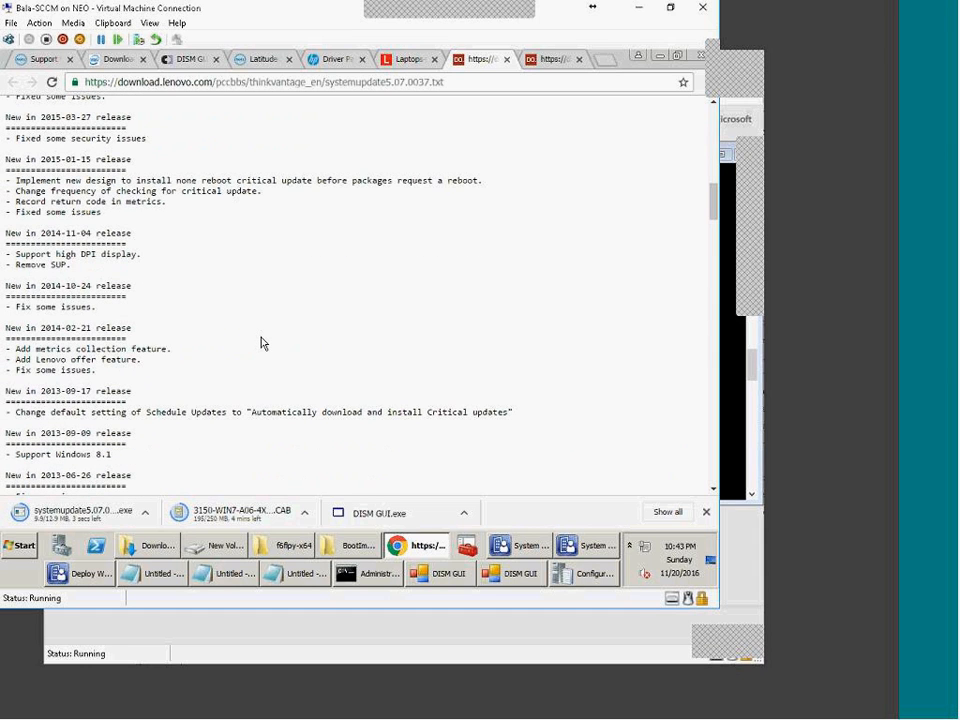
scroll(261, 343, "up", 8)
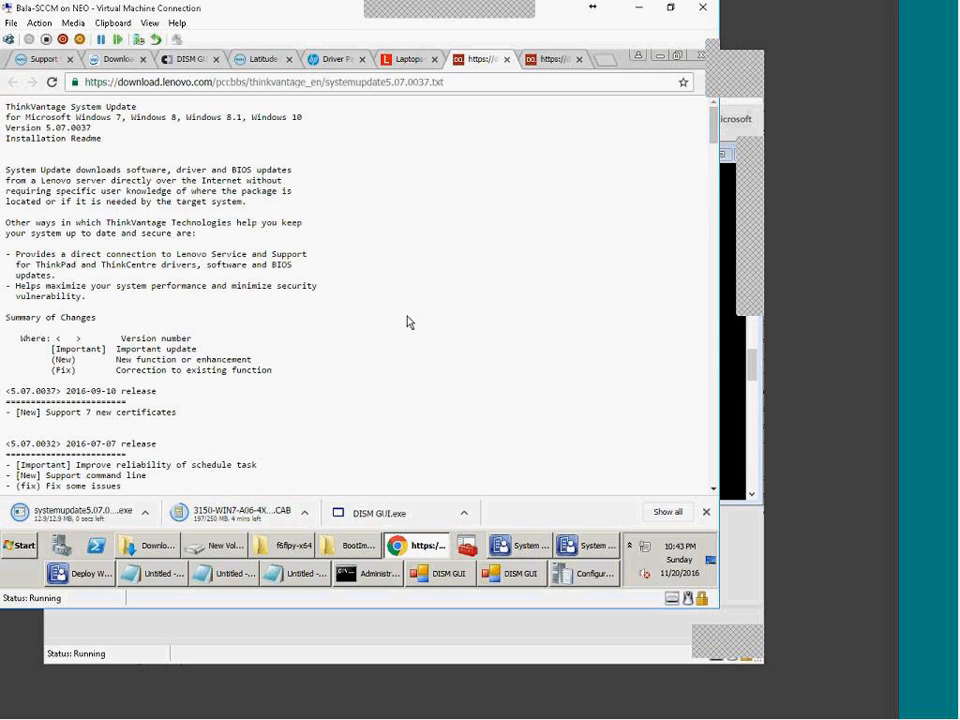
key("ctrl+f")
type("insta")
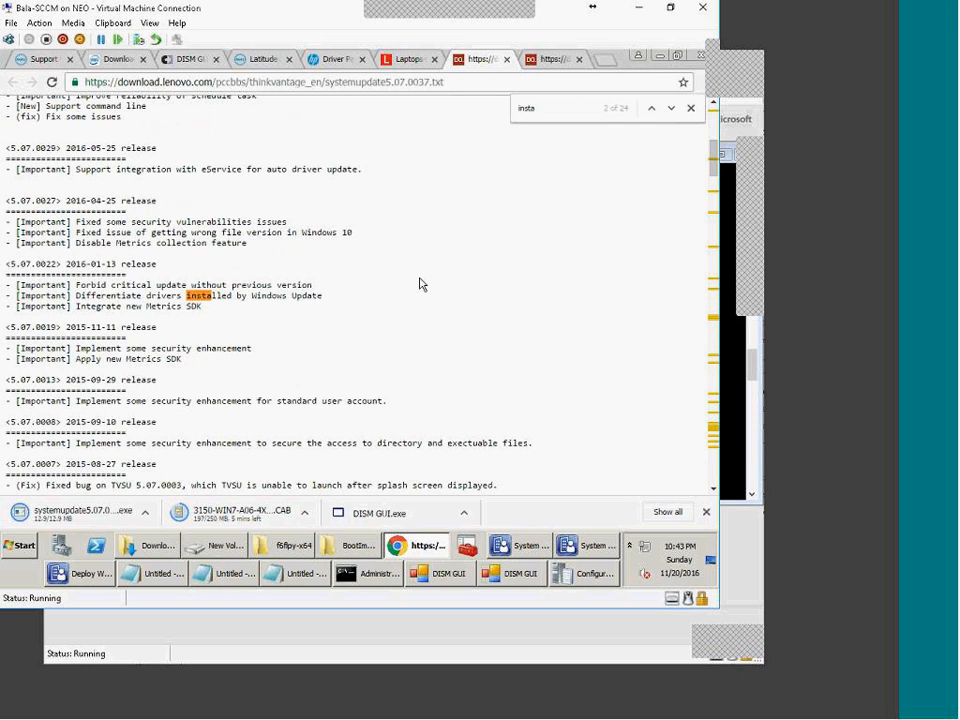
key("Return")
key("Return")
key("Return")
key("Return")
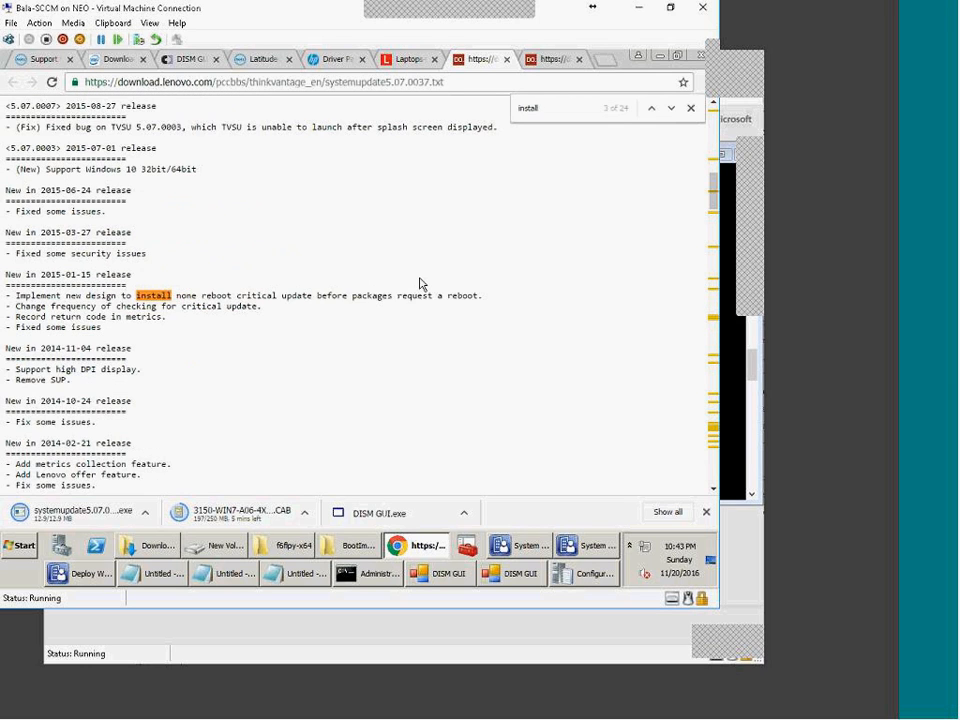
key("Return")
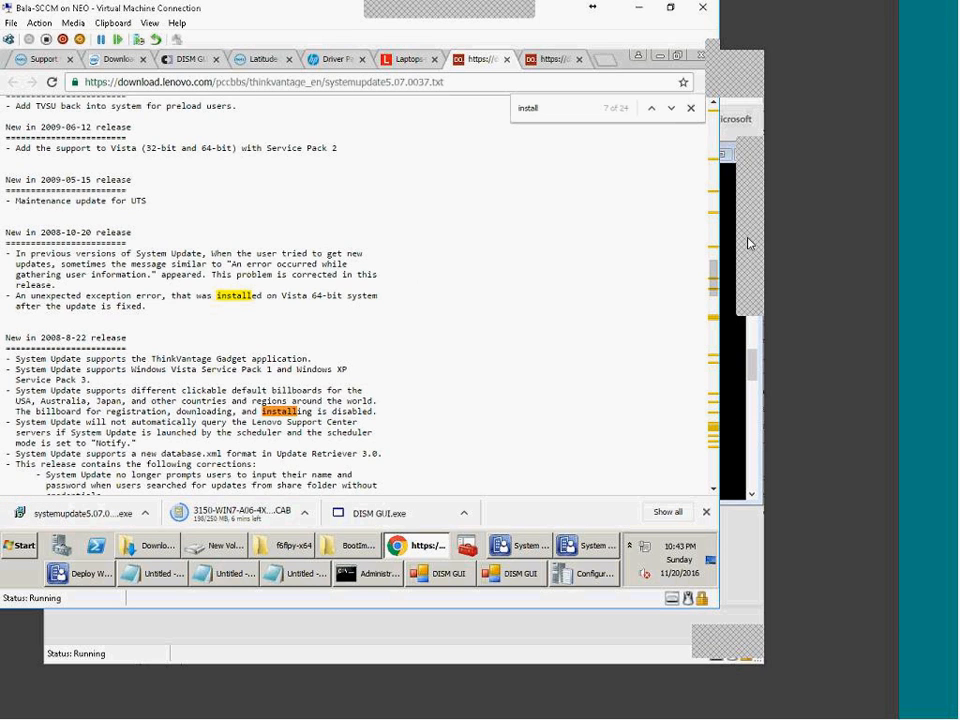
Step: Copy the silent install command systemupdate507-2016-09-10.exe /verysilent /norestart
left_click_drag(715, 300, 700, 452)
left_click_drag(6, 257, 262, 279)
left_click_drag(200, 363, 206, 353)
left_click_drag(19, 321, 295, 319)
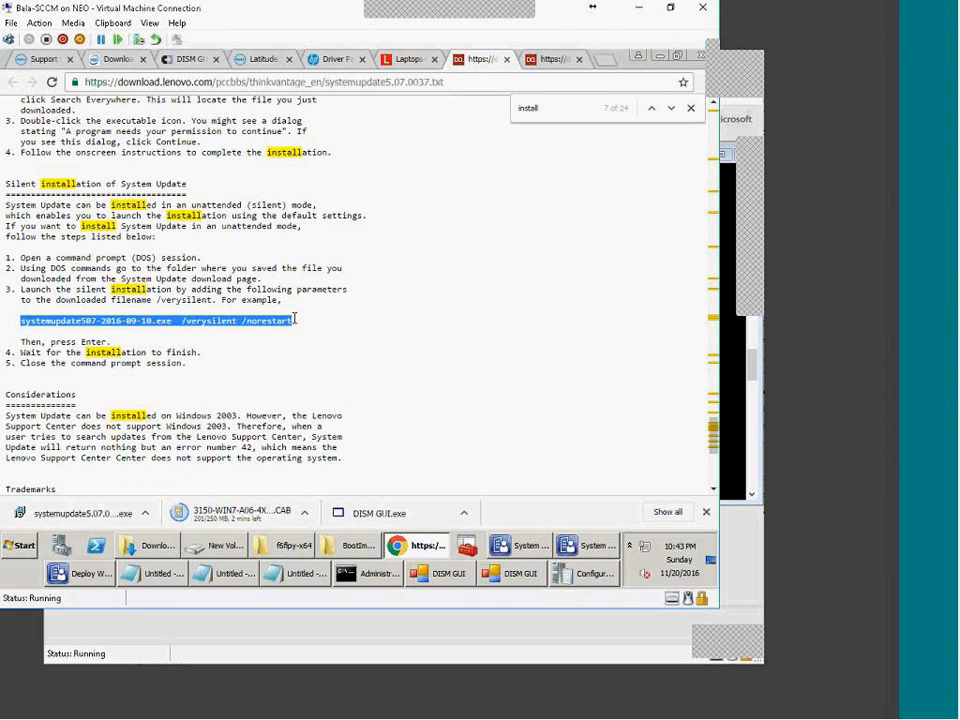
right_click(268, 324)
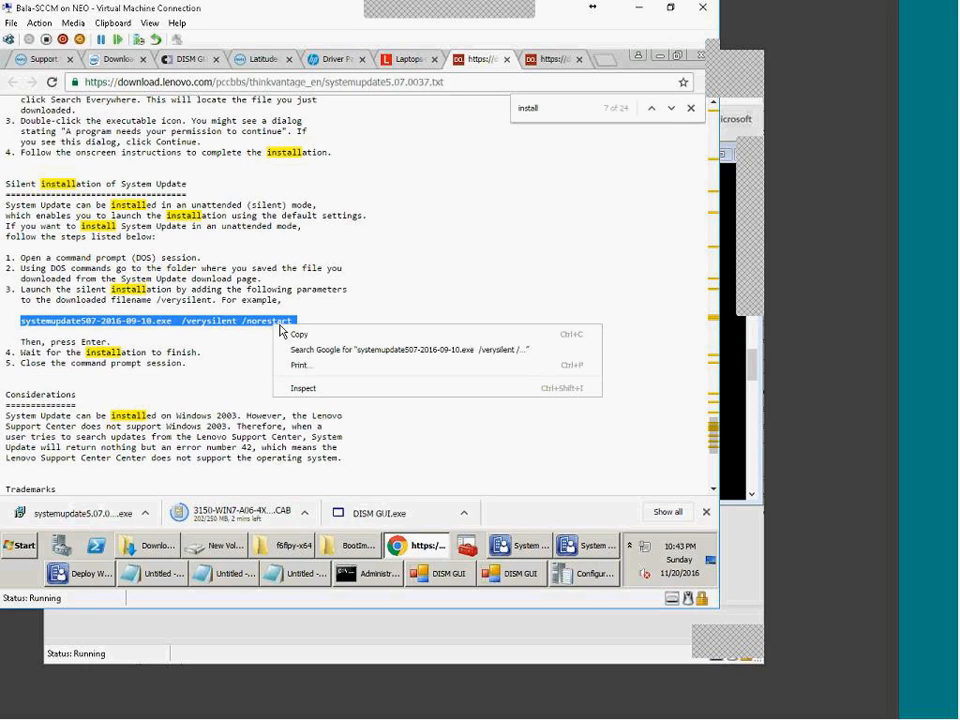
left_click(300, 333)
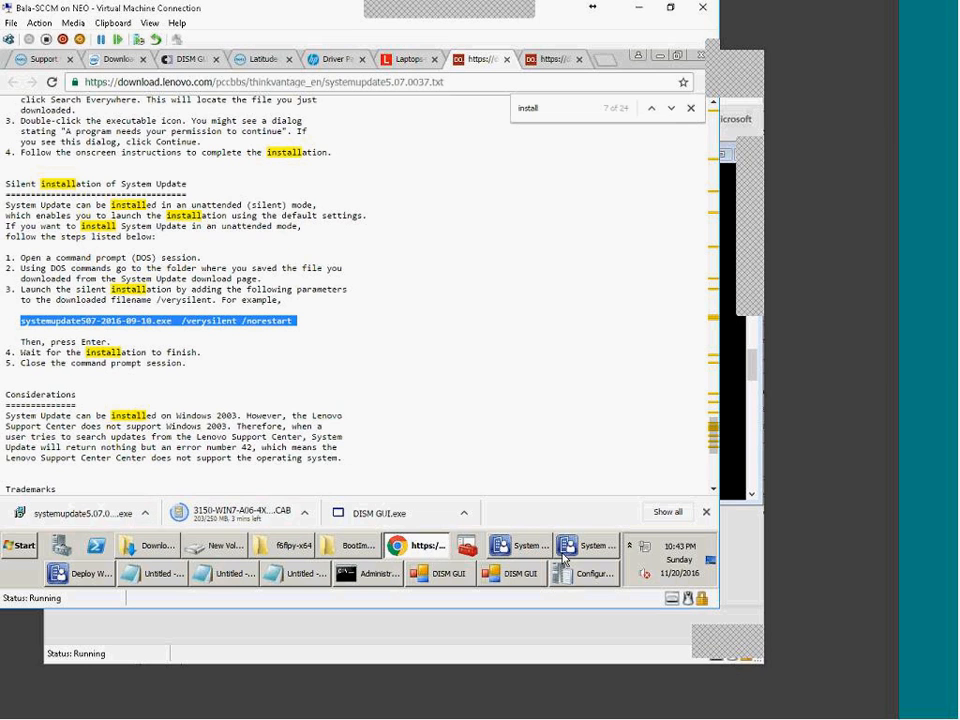
Step: Show Configuration Manager's Packages list, then return to the readme and the downloaded installer's menu
left_click(524, 555)
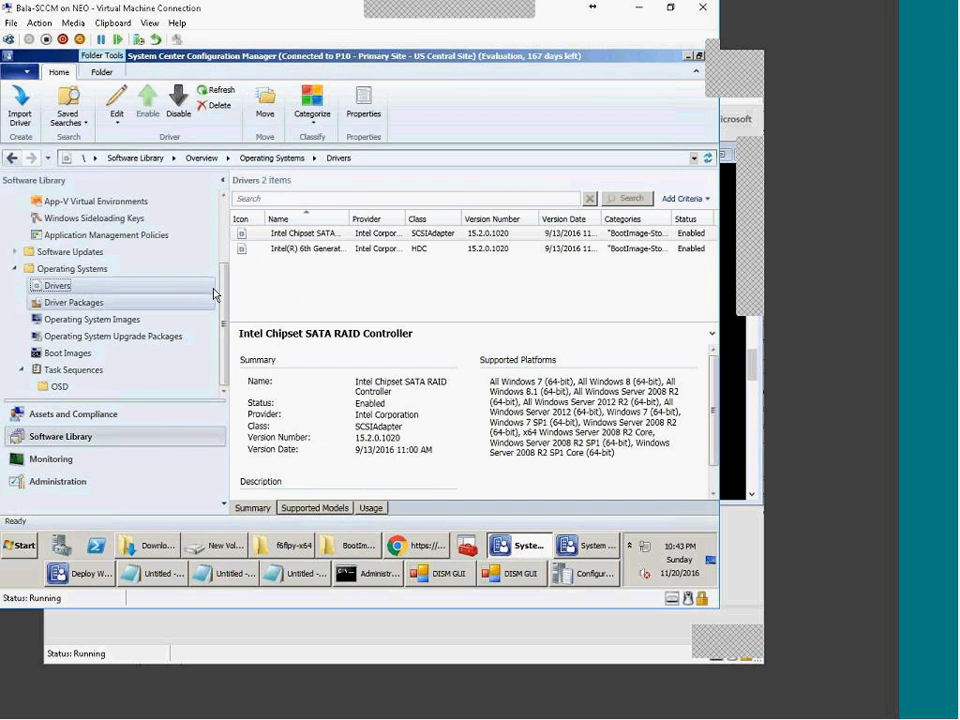
scroll(102, 290, "up", 2)
left_click(60, 253)
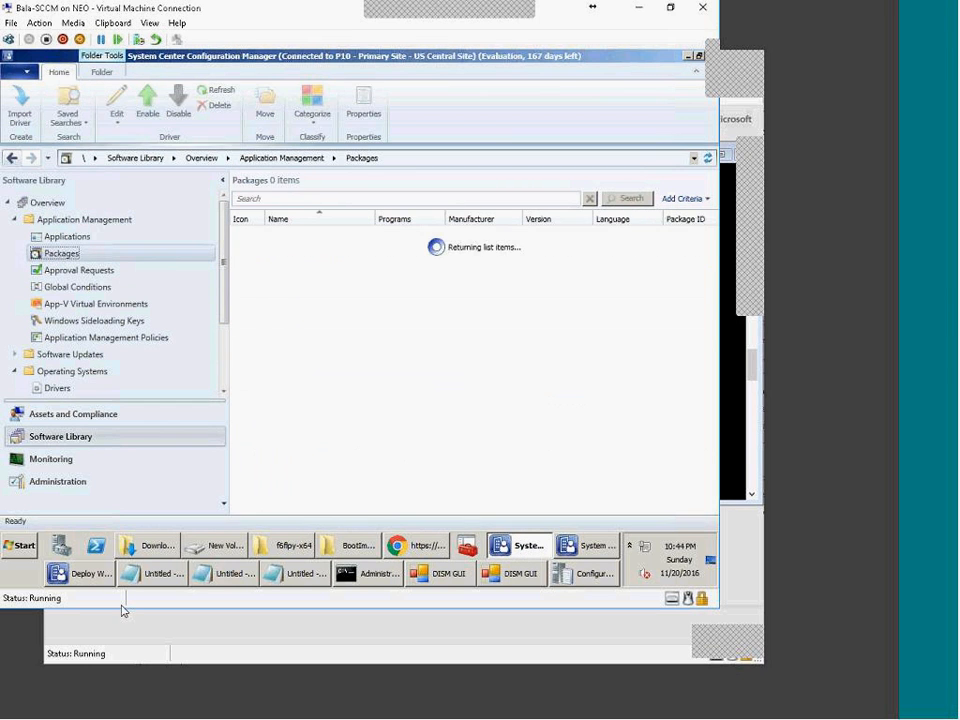
left_click(505, 581)
left_click(488, 579)
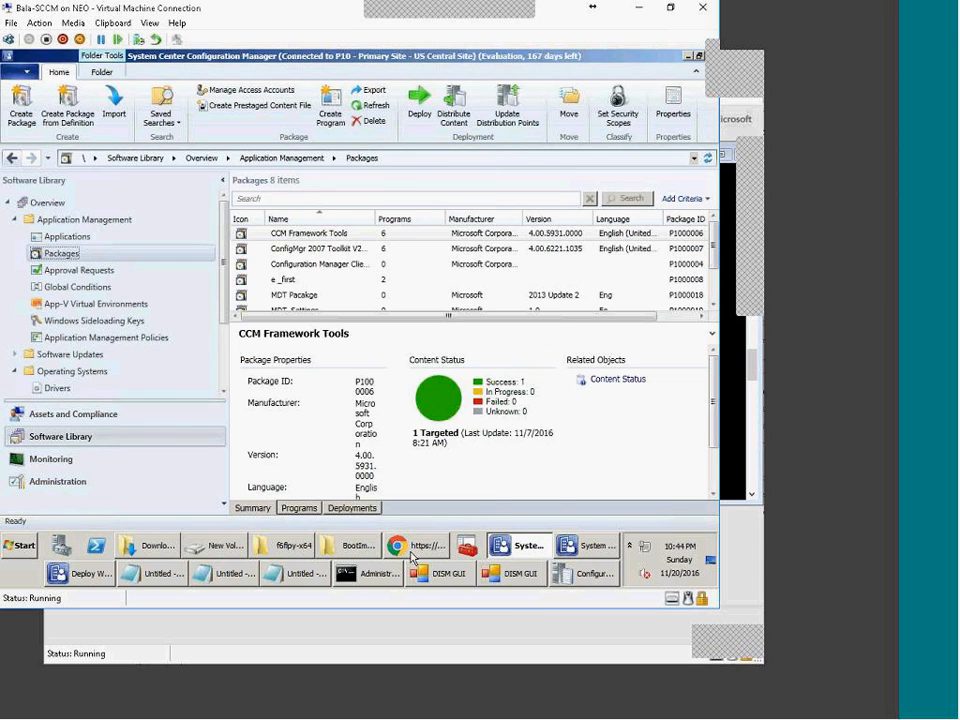
left_click(410, 551)
left_click(145, 513)
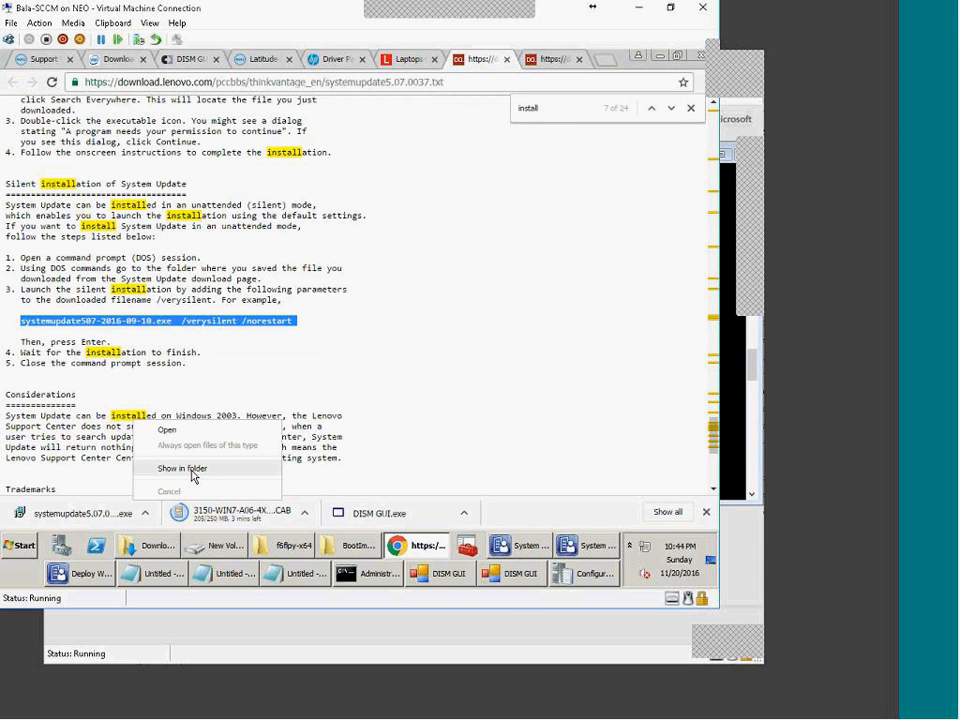
Step: Show the downloaded installer in Explorer and browse to D:\SOURCE\OSD\Drivers\Drivers_source
left_click(182, 467)
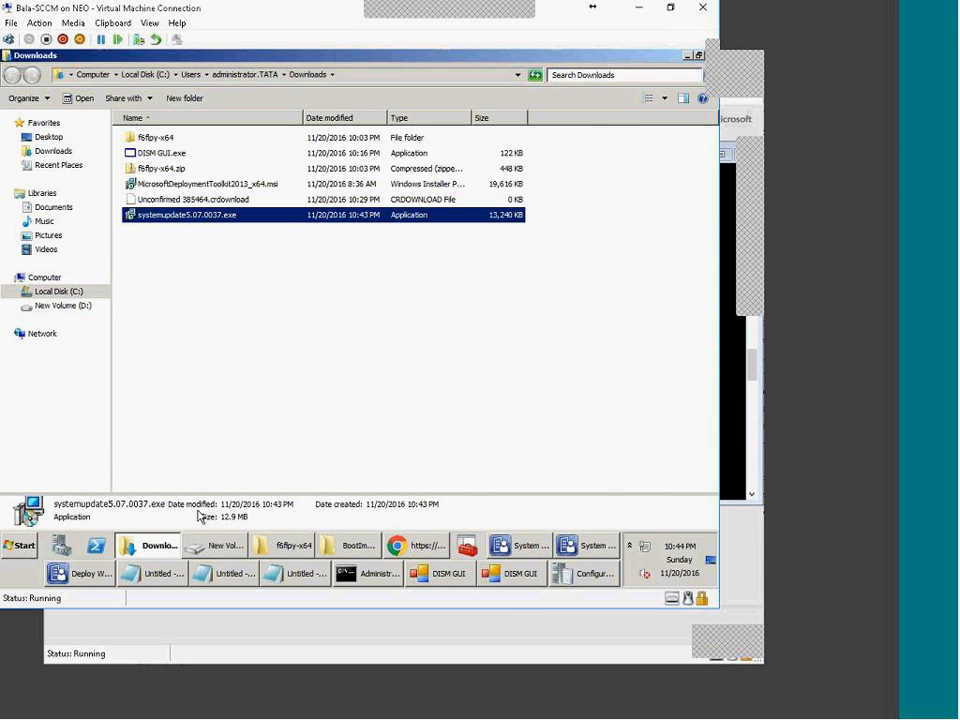
left_click(62, 305)
double_click(158, 307)
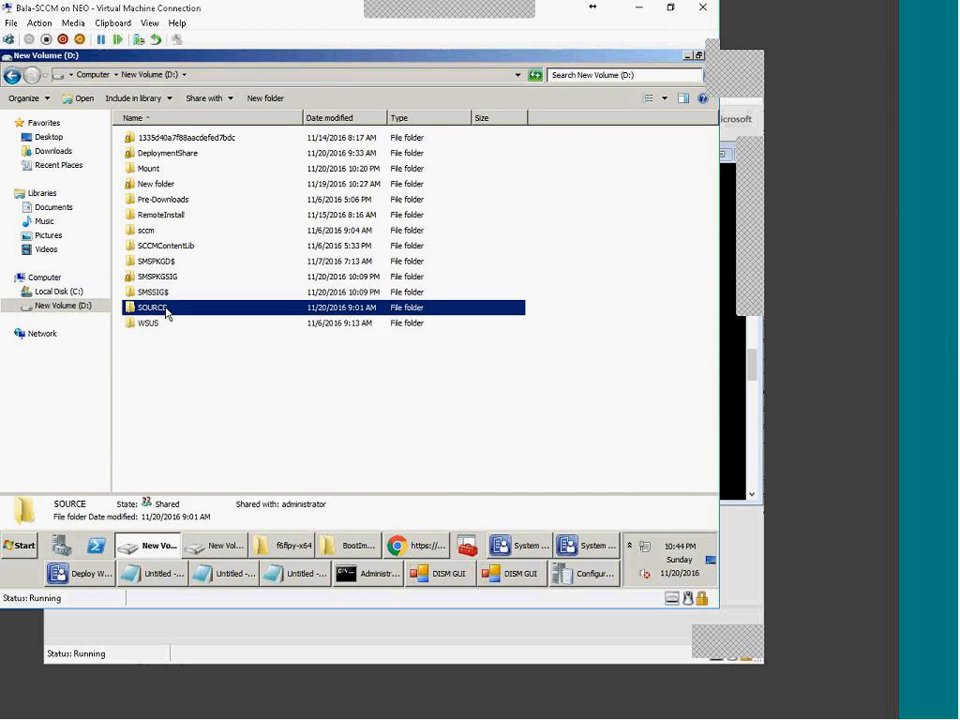
double_click(153, 172)
double_click(156, 169)
double_click(185, 155)
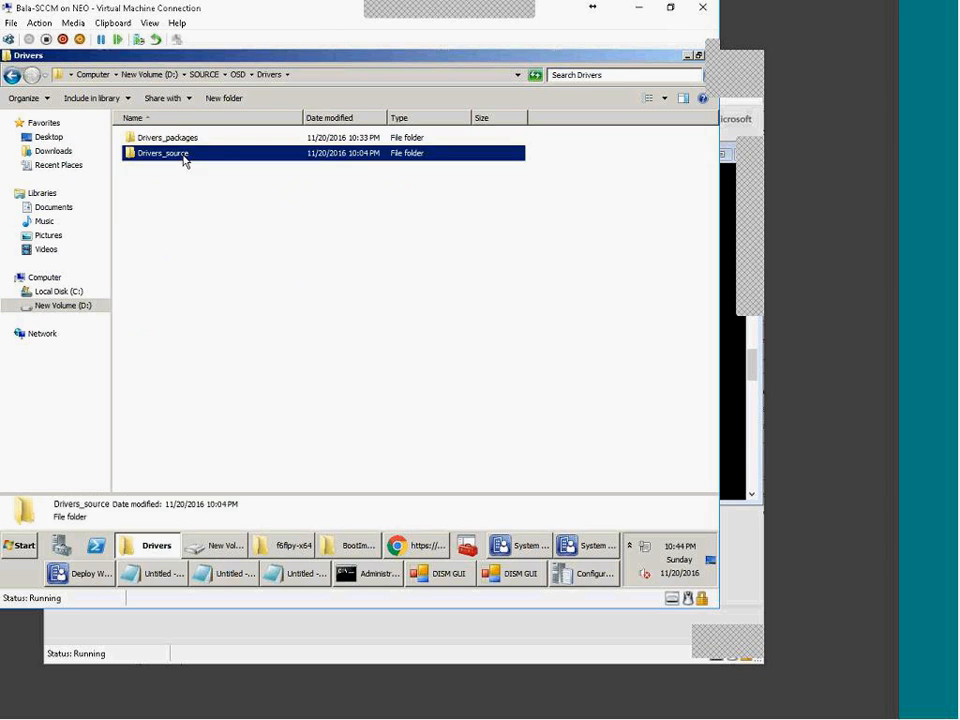
Step: Create a Lenovo440_ActiveProtection folder there, open it and grab its full path
left_click(224, 98)
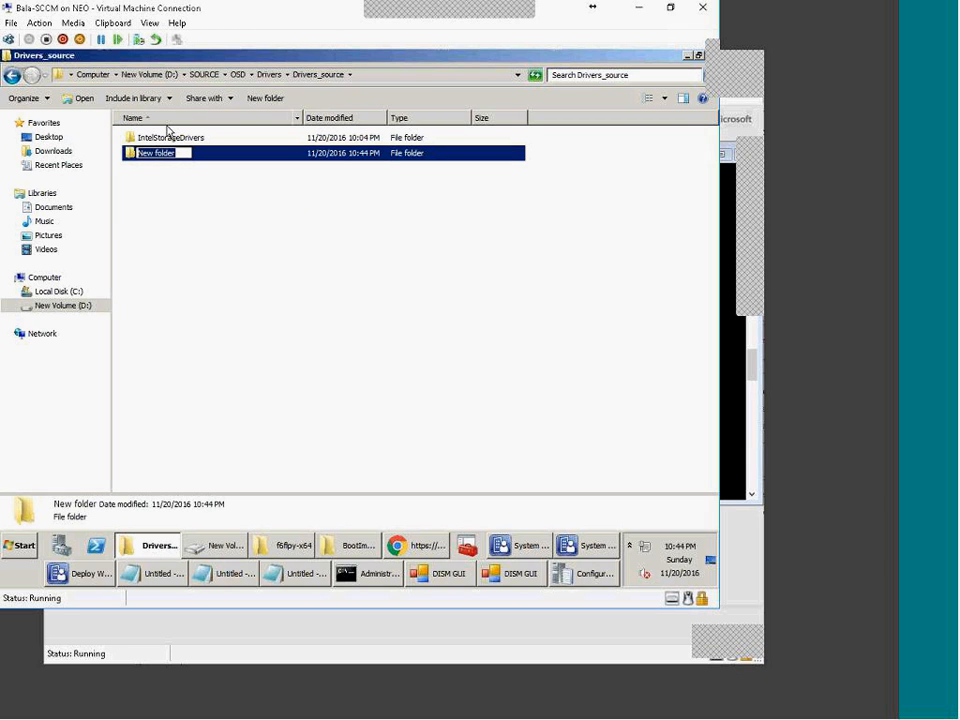
type("B")
type("enovo")
type("440")
type("_Active")
type("Pro")
type("tectu")
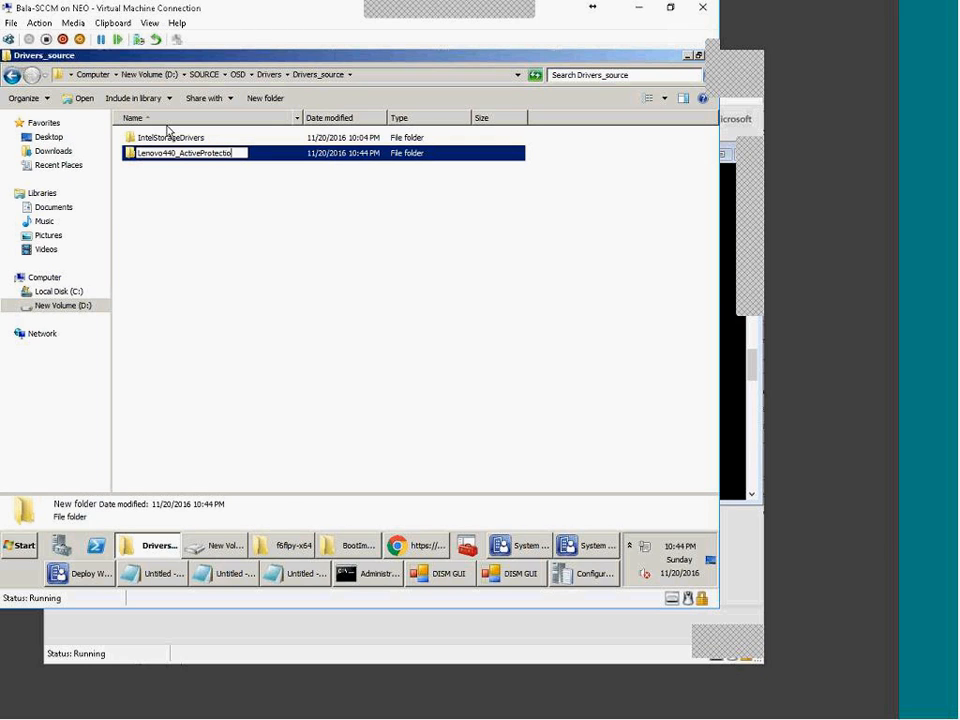
key("Return")
key("Return")
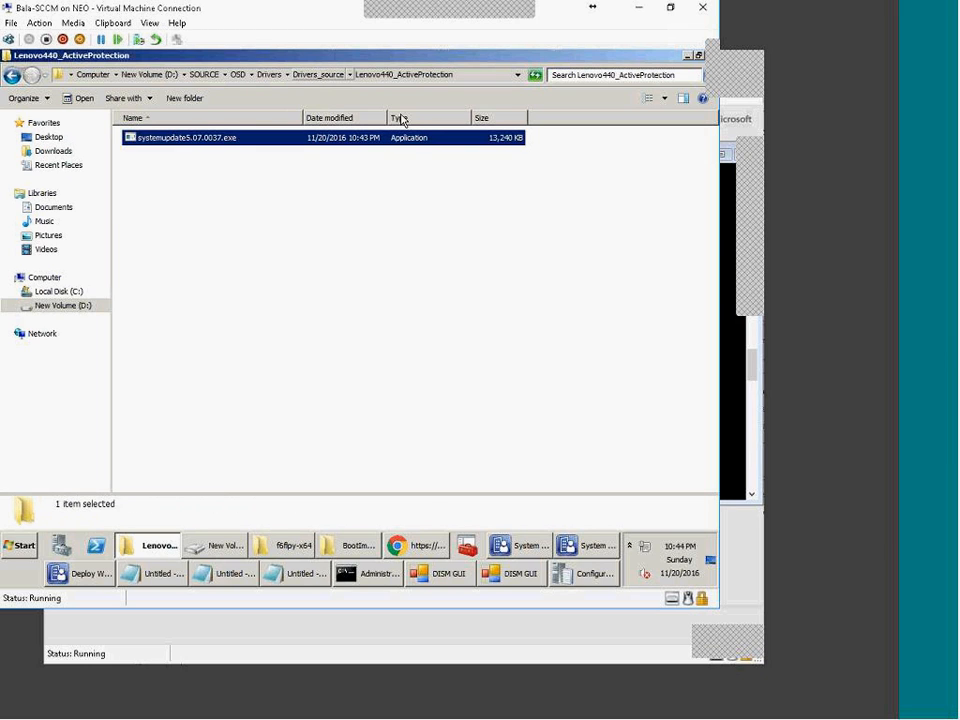
left_click(472, 76)
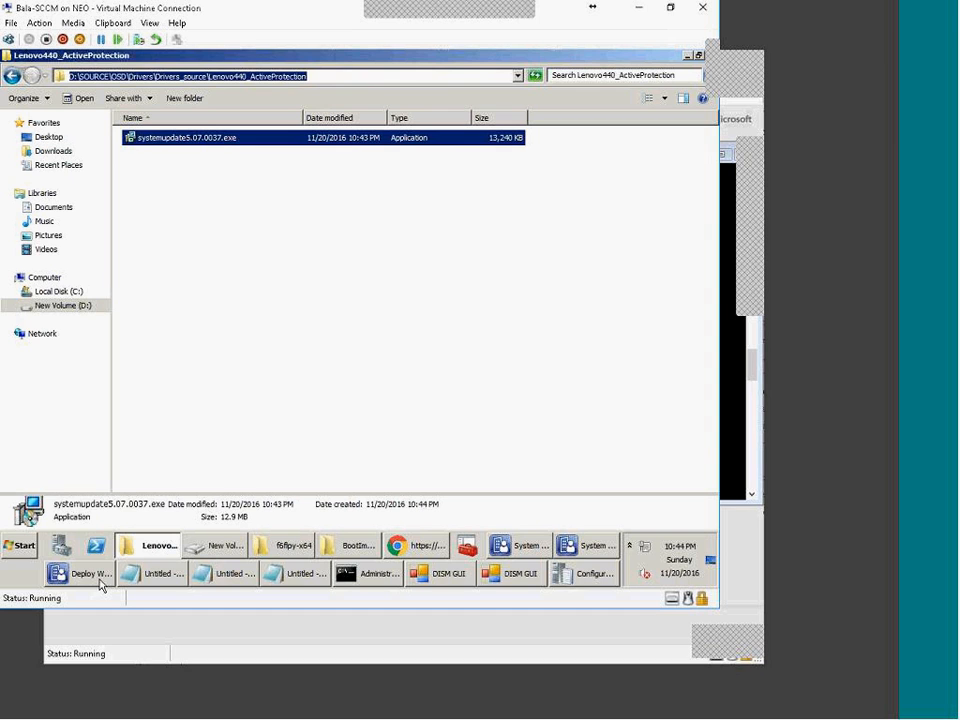
left_click(501, 544)
Step: Create a package named 'active protection' with the Lenovo440_ActiveProtection folder as its local source
right_click(68, 255)
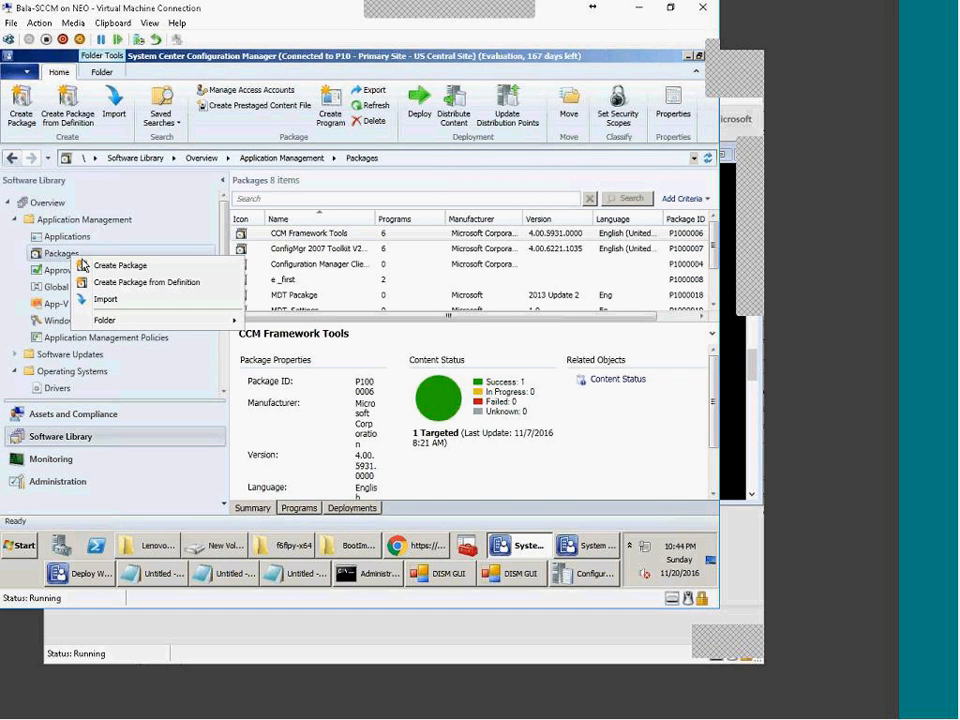
left_click(100, 266)
left_click(272, 326)
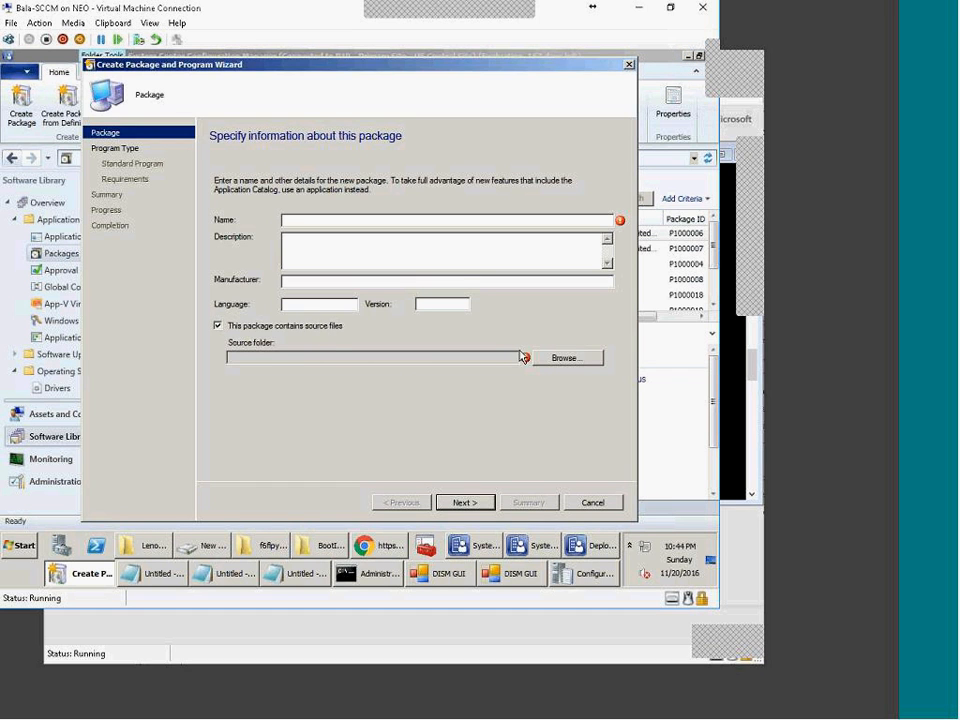
left_click(563, 358)
key("ctrl+v")
left_click(306, 285)
left_click(390, 384)
left_click(302, 216)
type("a")
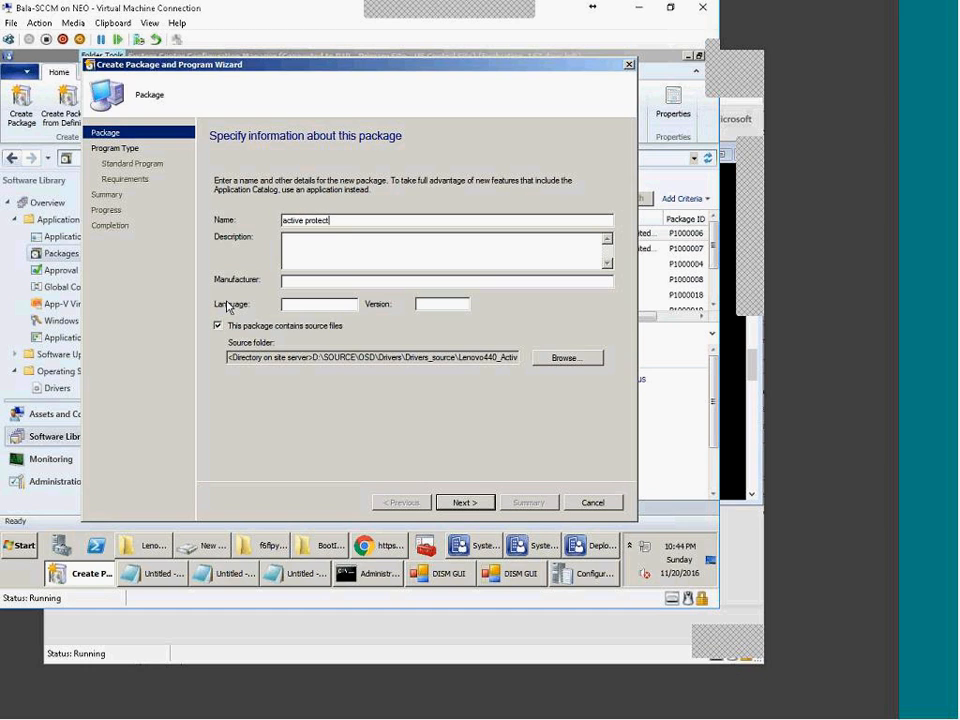
key("Return")
key("Return")
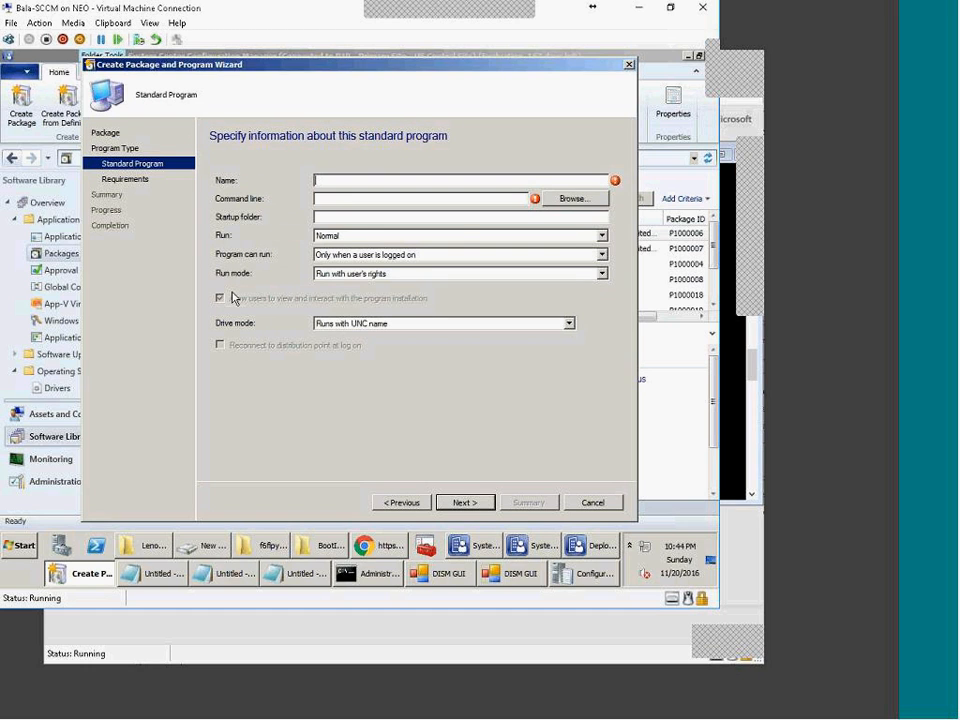
Step: Set up the 'acp install' standard program using the copied silent install command line
left_click(385, 548)
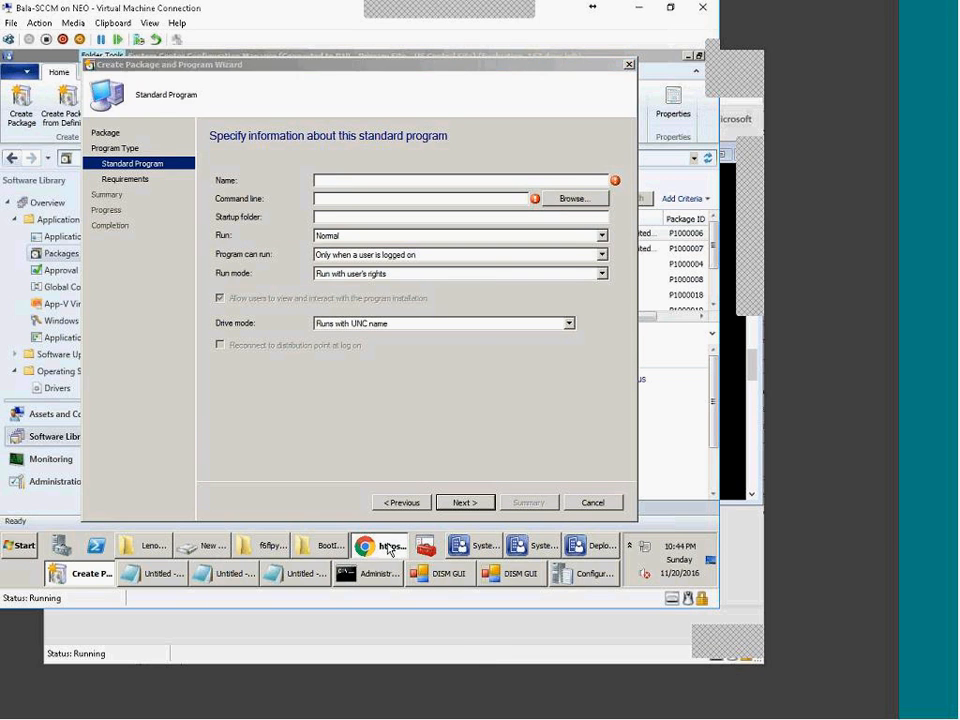
right_click(172, 322)
left_click(195, 330)
left_click(88, 573)
left_click(336, 198)
key("ctrl+v")
key("ctrl+v")
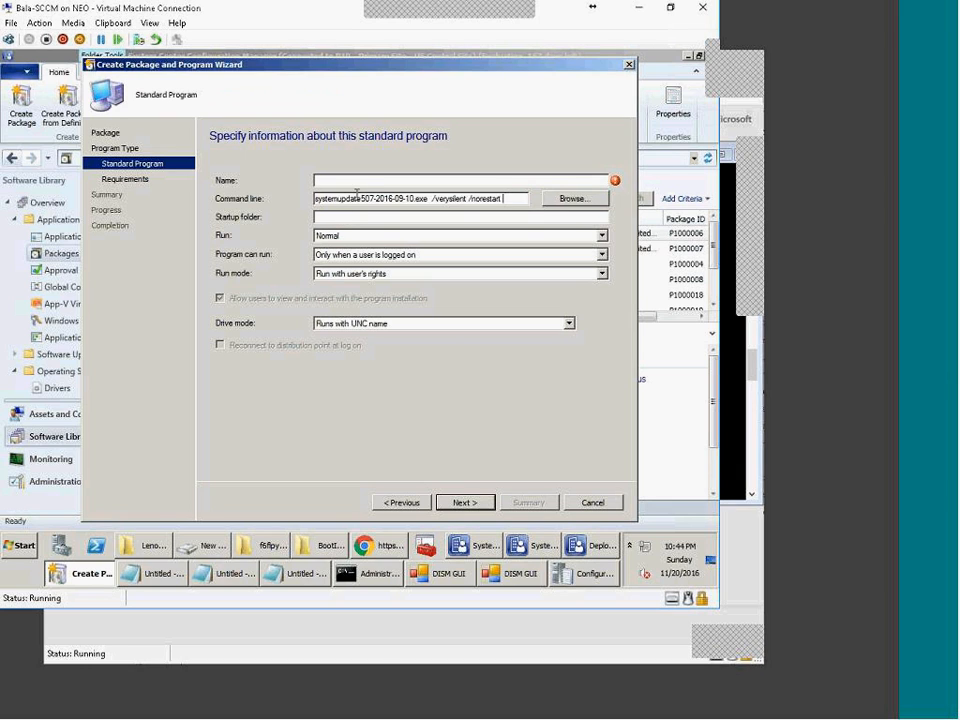
type("a")
type("p install")
Step: Let the program run whether or not a user is logged on, and finish the wizard
left_click(409, 258)
left_click(392, 276)
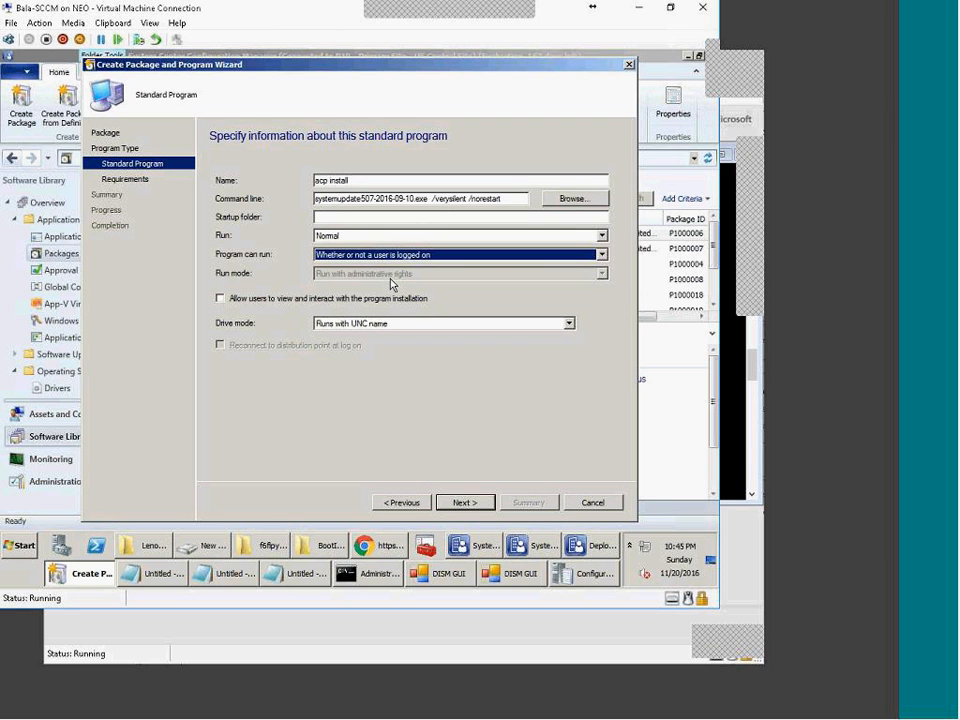
left_click(463, 502)
left_click(463, 502)
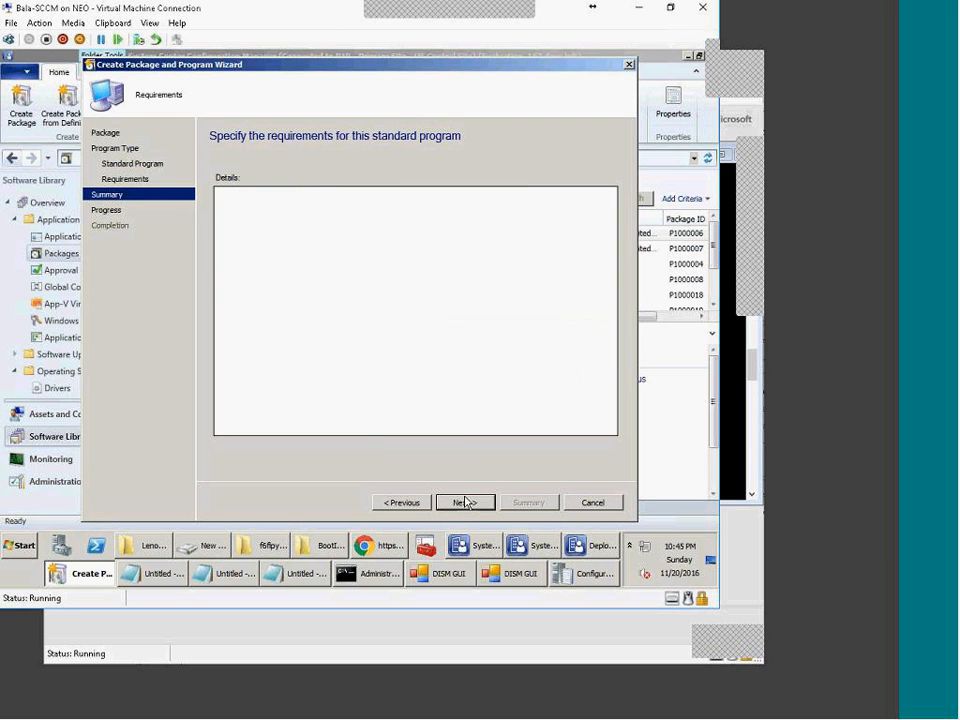
left_click(463, 502)
left_click(610, 503)
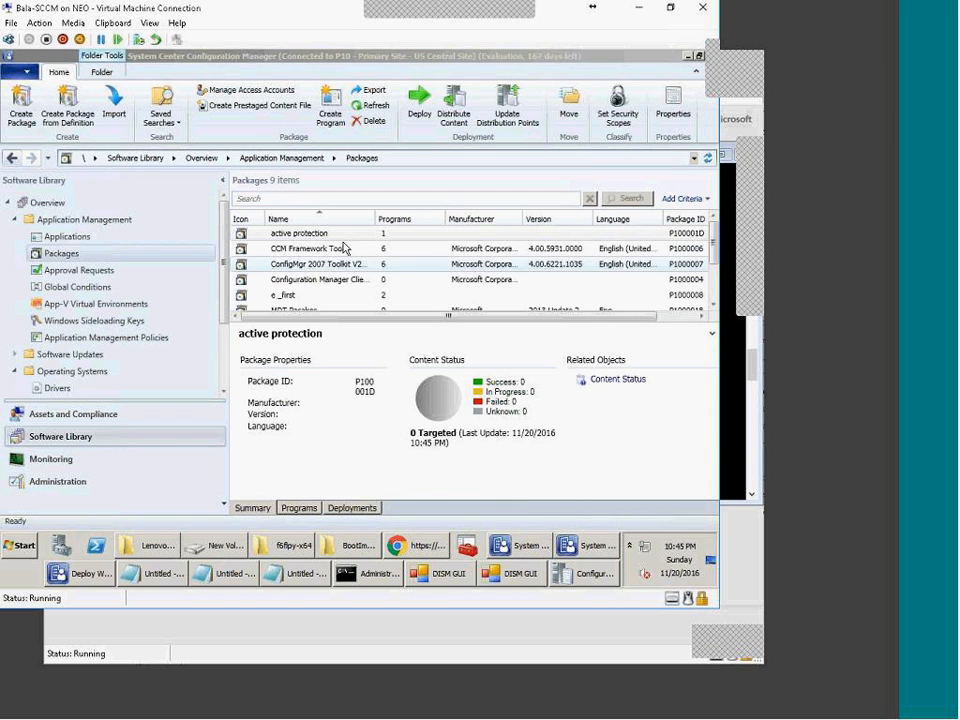
left_click(298, 508)
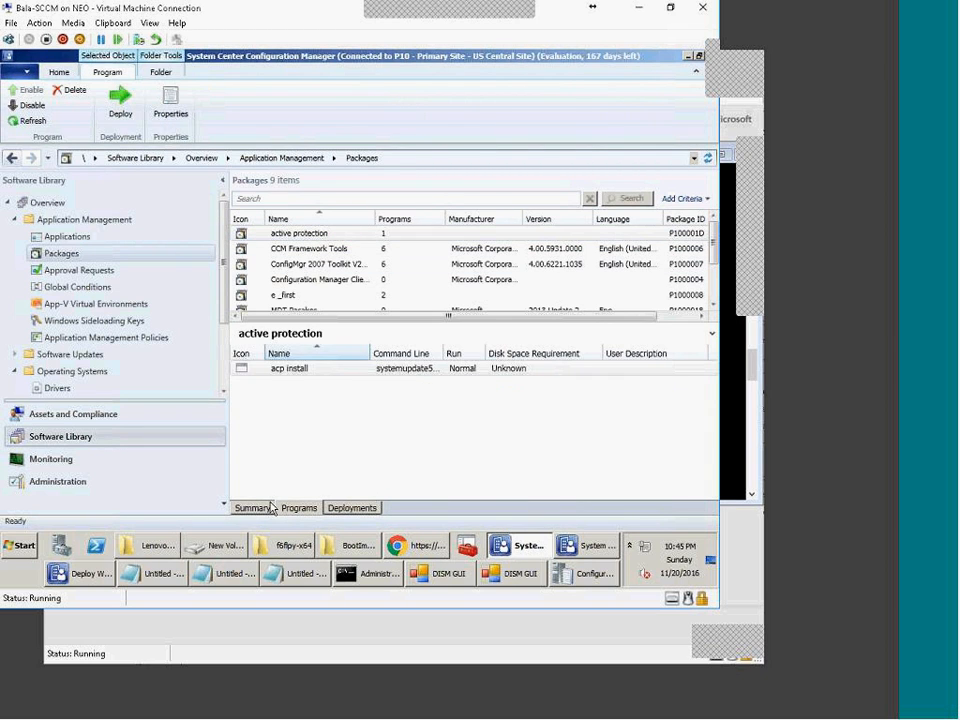
left_click(252, 508)
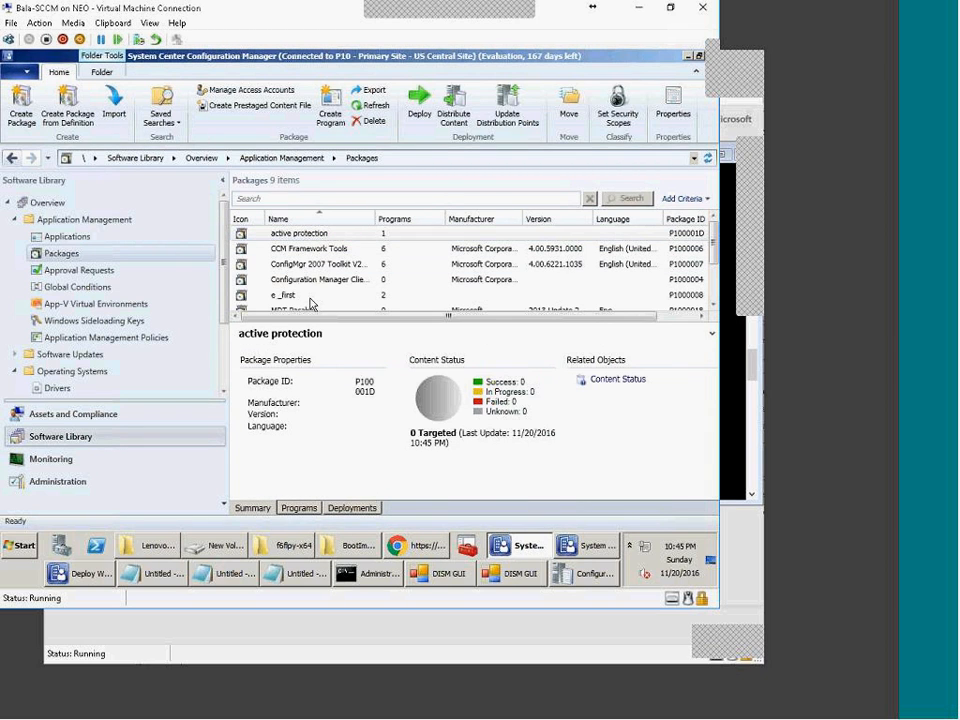
left_click(573, 547)
Step: Open Deploy Win7 1.1 for editing and add a new group named 'Lenovo I440' at the end
right_click(291, 250)
left_click(330, 260)
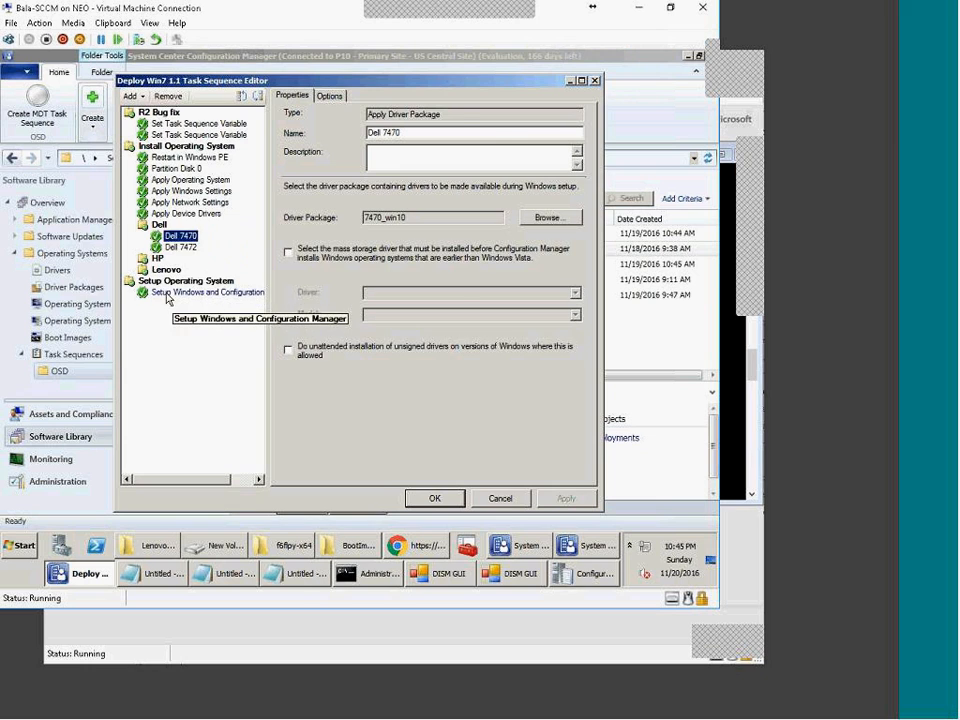
left_click(167, 294)
left_click(131, 96)
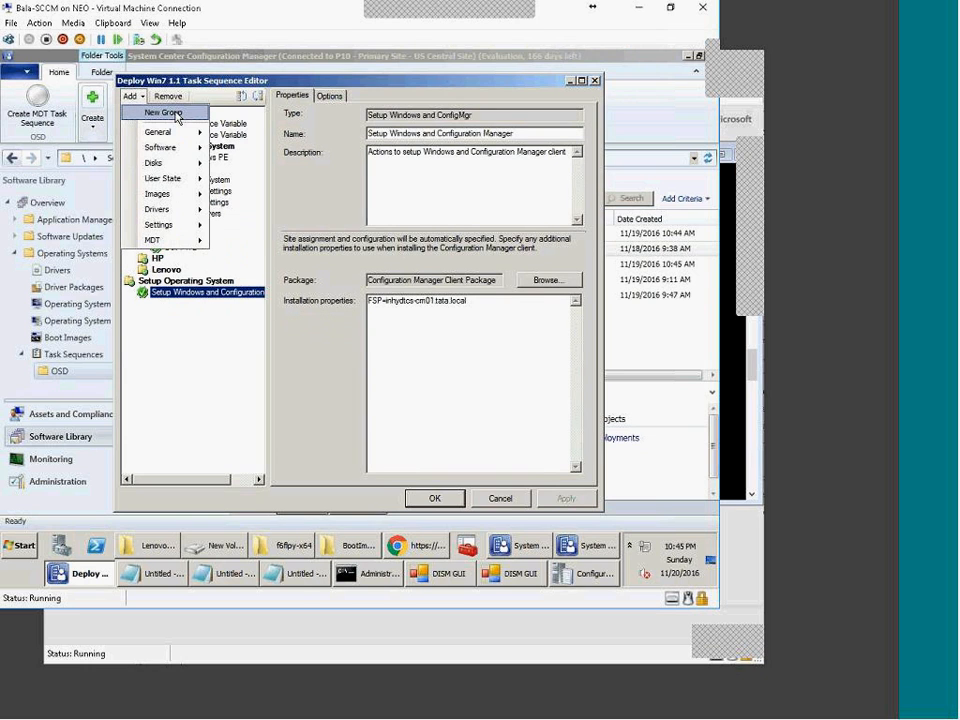
left_click(166, 113)
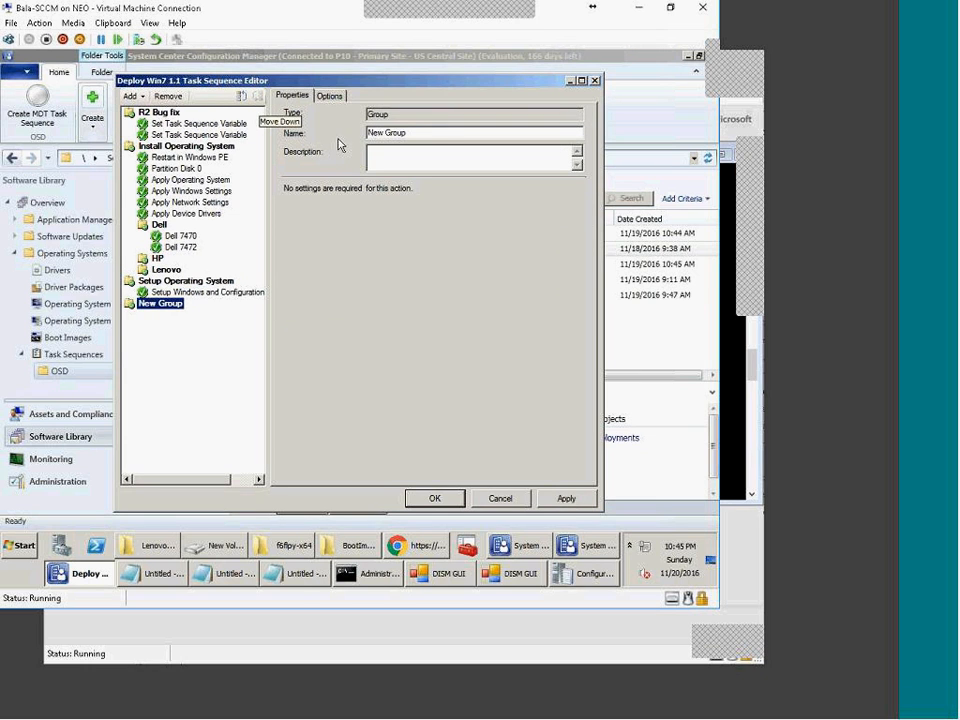
type("Le")
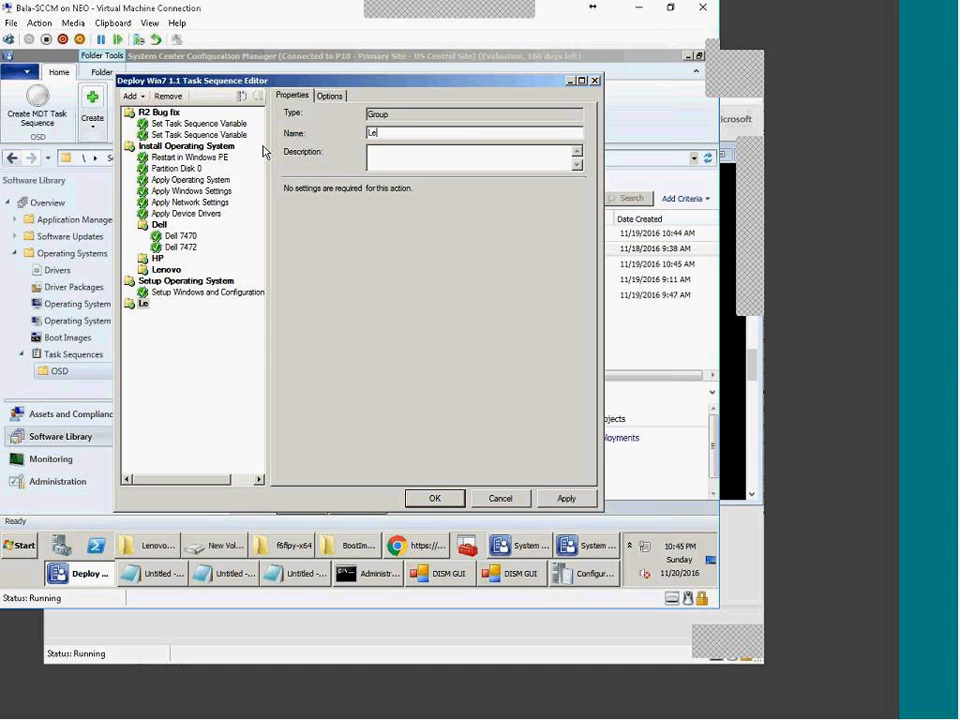
type("novo I440")
Step: Begin adding an operating system version condition on the new group's Options
left_click(332, 96)
left_click(338, 174)
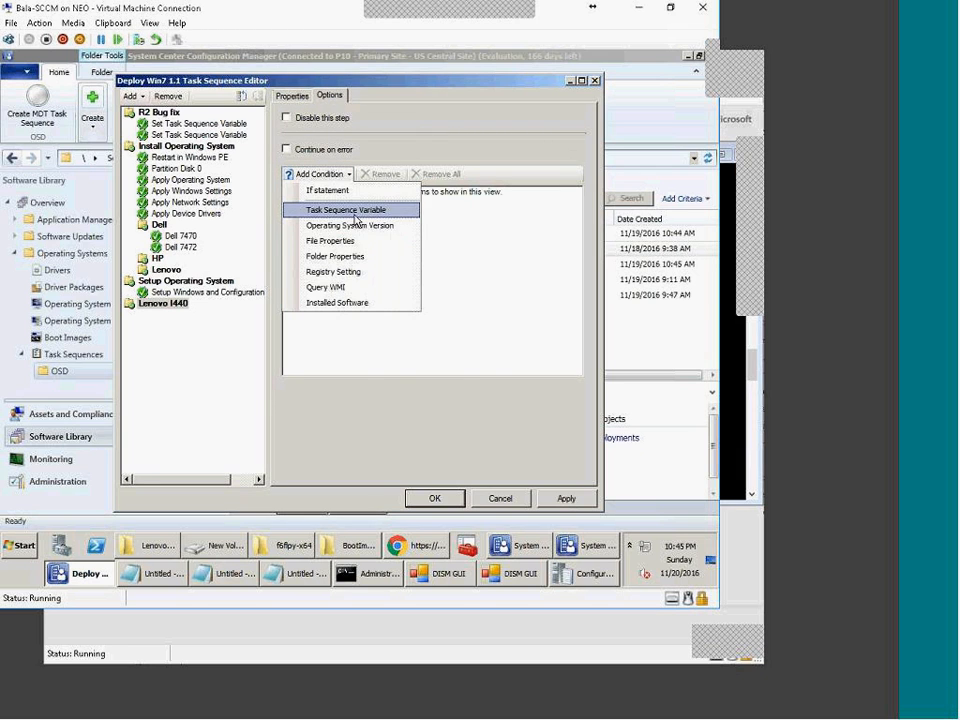
left_click(349, 225)
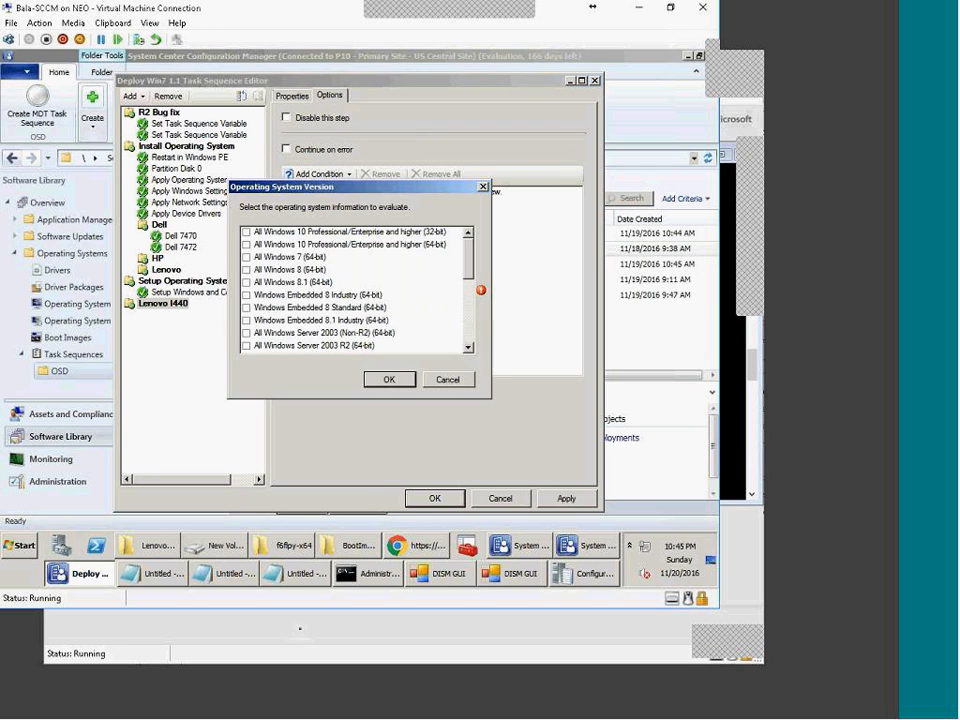
Step: Replace the OS version condition with a WMI query condition holding the saved model query
left_click(447, 380)
left_click(349, 176)
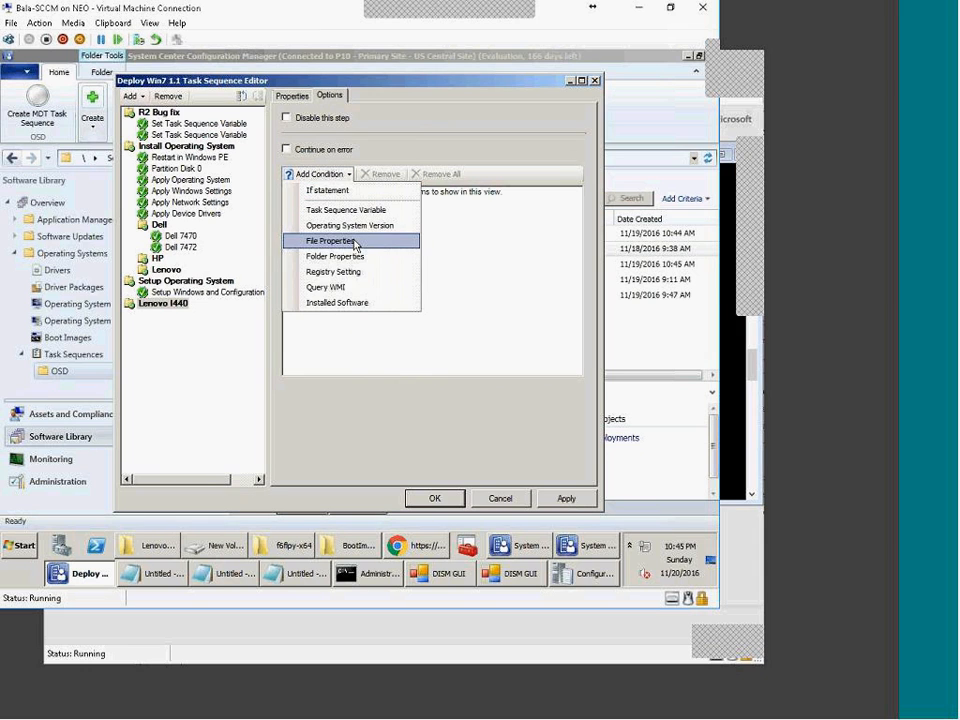
left_click(345, 287)
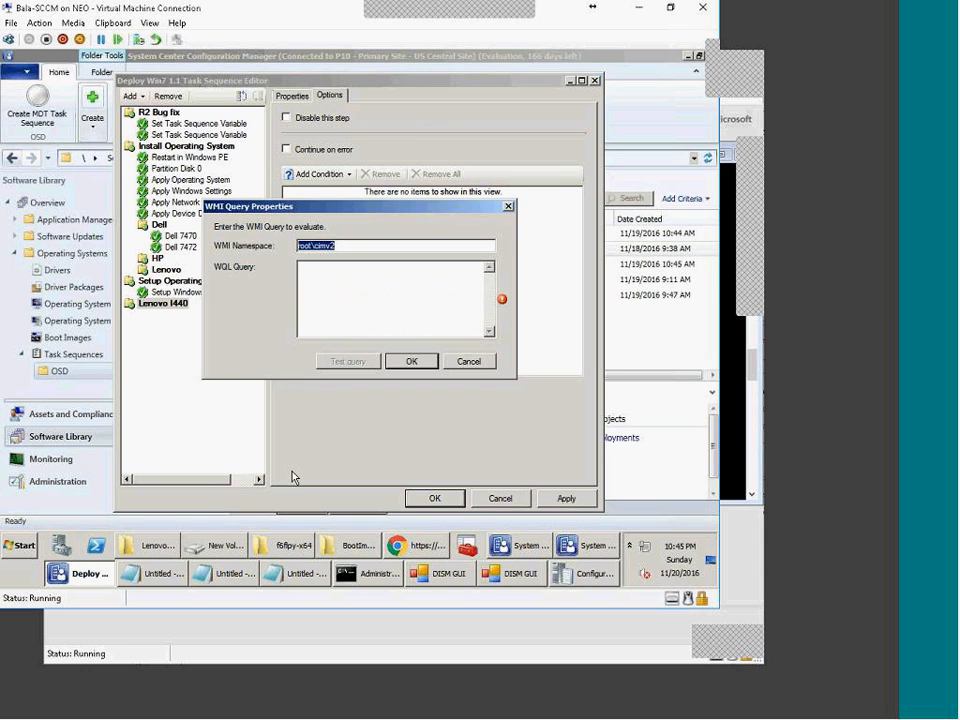
left_click(152, 573)
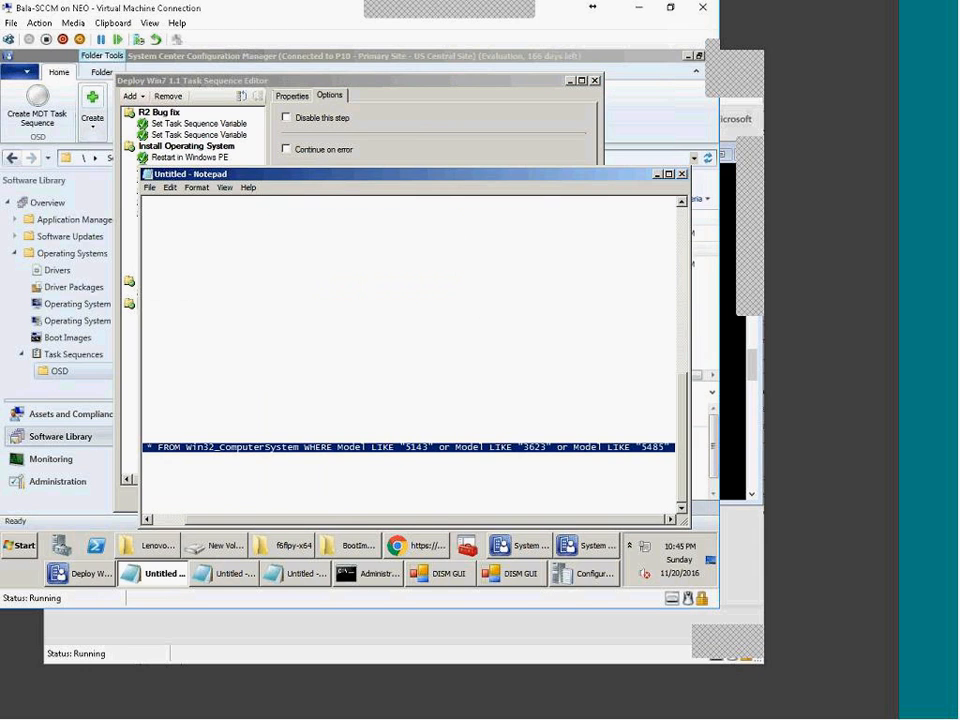
left_click(443, 143)
left_click(340, 297)
key("ctrl+v")
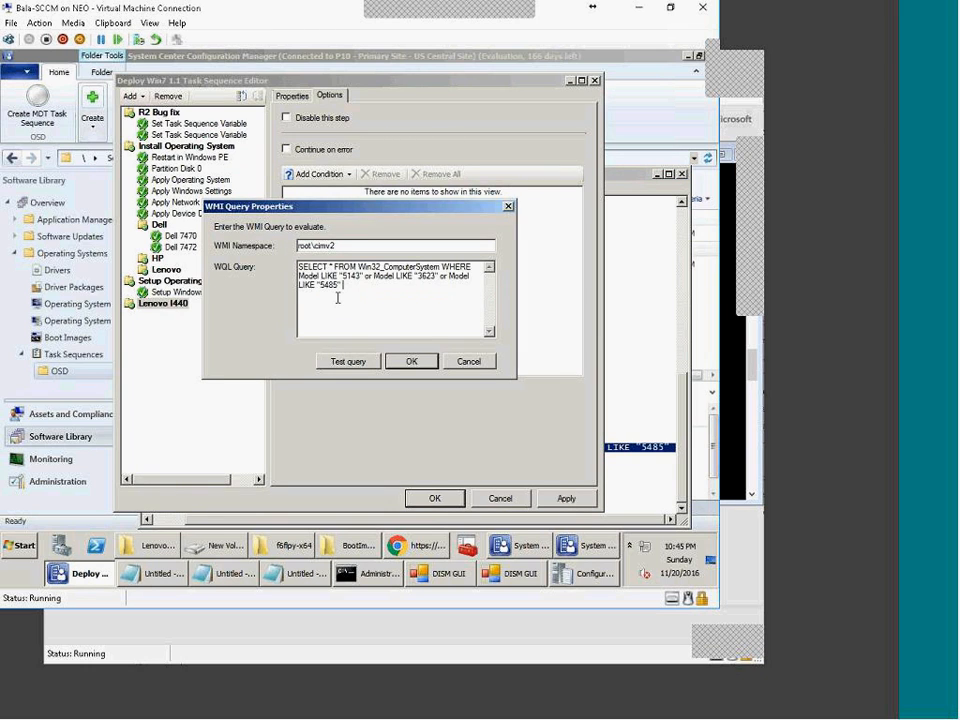
Step: Edit the query to match Model LIKE "%2e1043%" and save the condition
double_click(424, 276)
left_click(416, 318)
left_click_drag(362, 275, 410, 370)
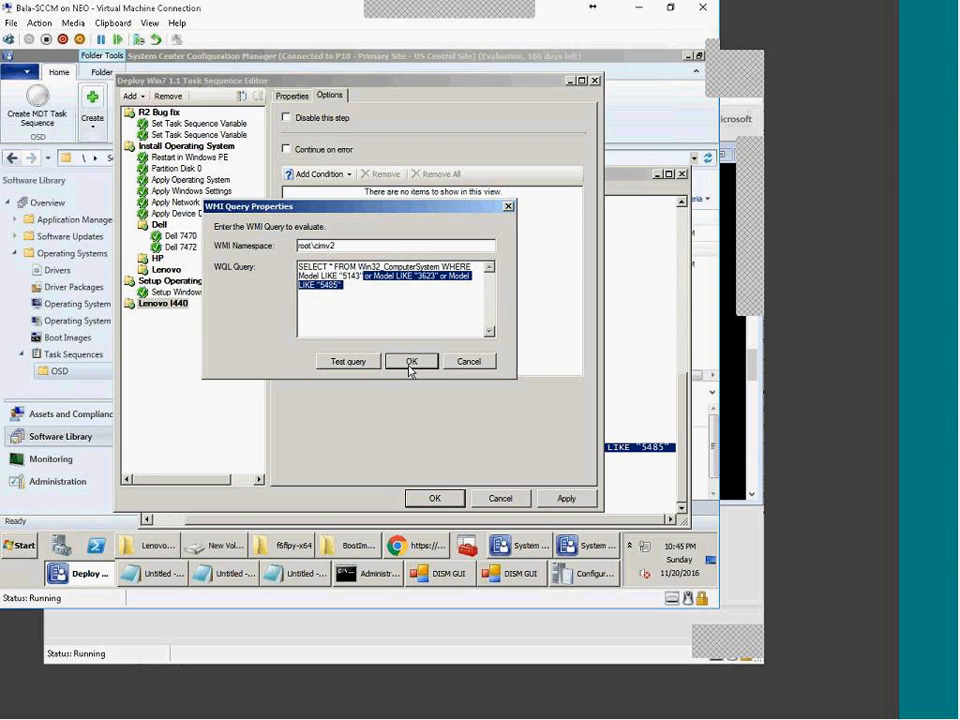
key("Delete")
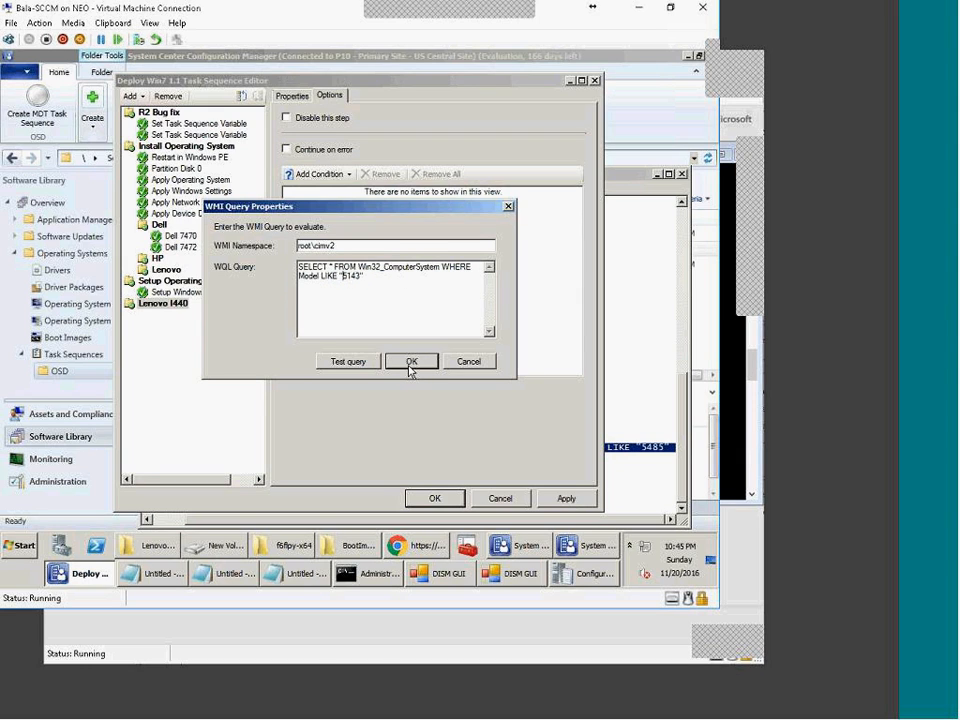
type("2e10")
key("Delete")
key("Delete")
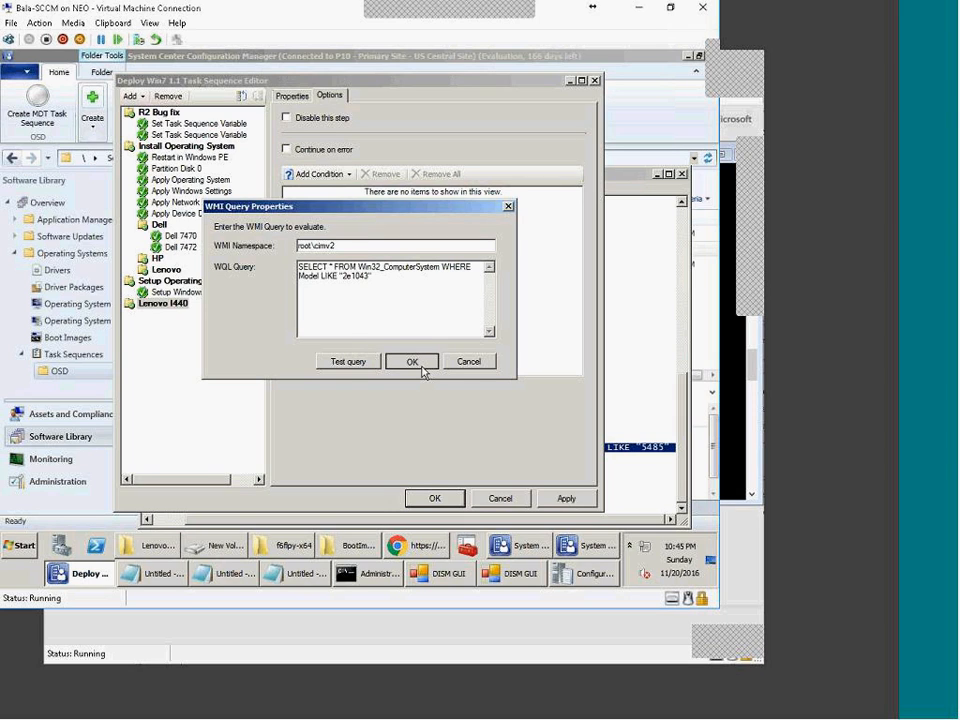
left_click_drag(343, 276, 353, 276)
type("%2")
key("End")
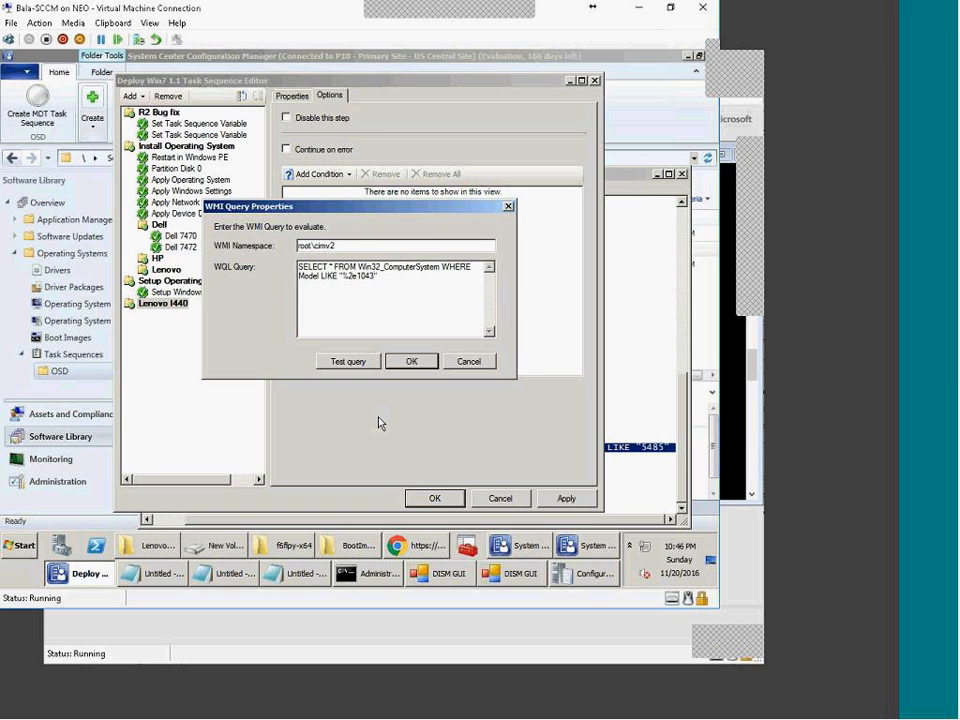
type("%")
left_click(400, 362)
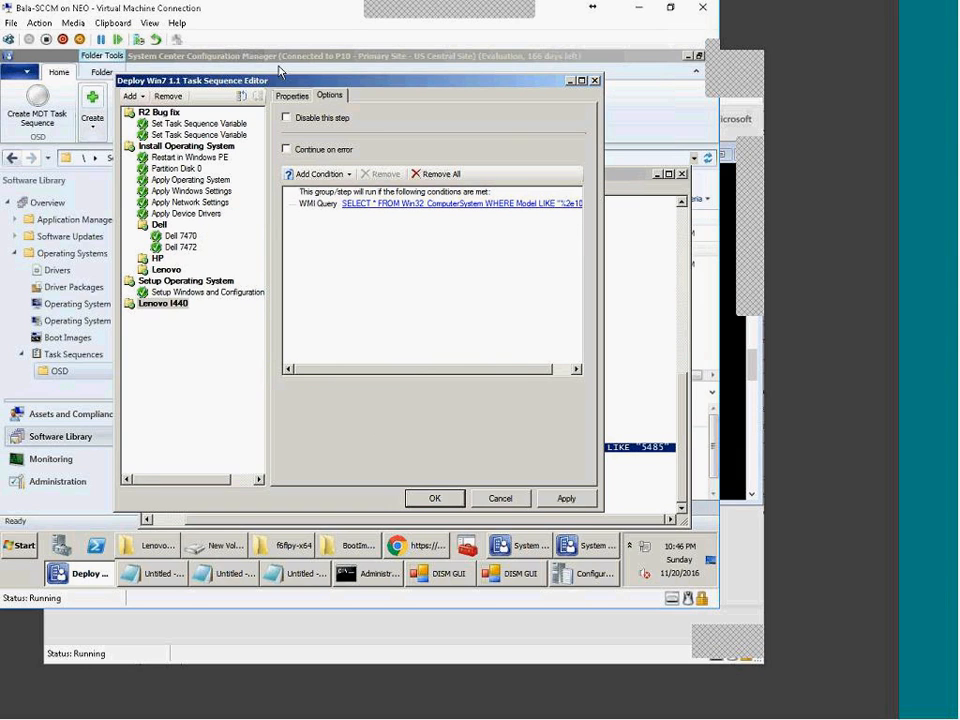
left_click(292, 95)
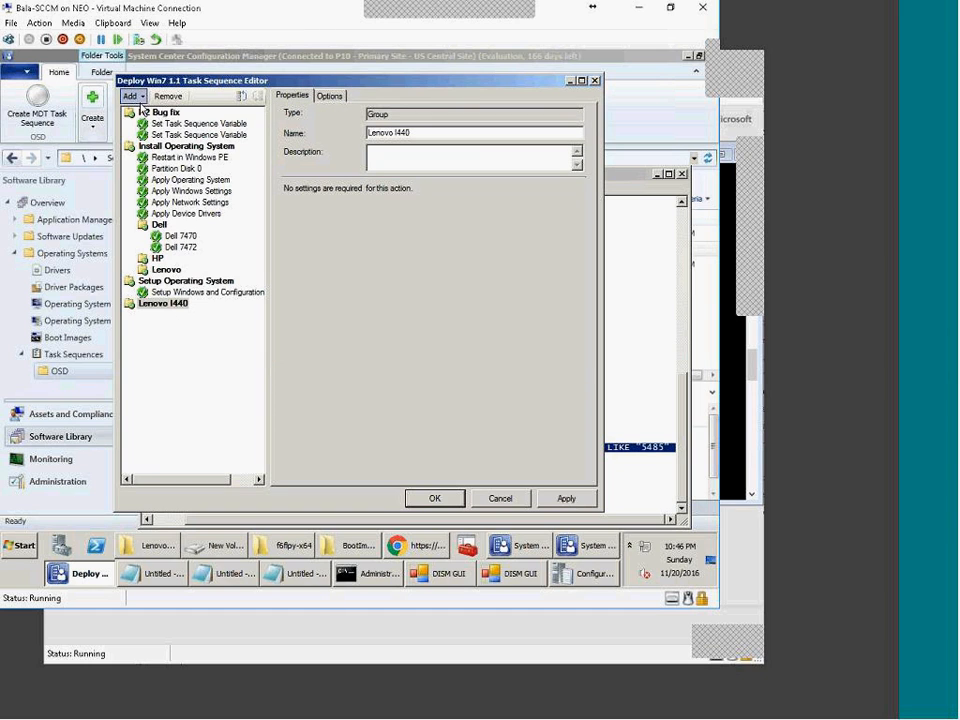
Step: Add an Install Package step to the group using the active protection package
left_click(133, 96)
mouse_move(178, 147)
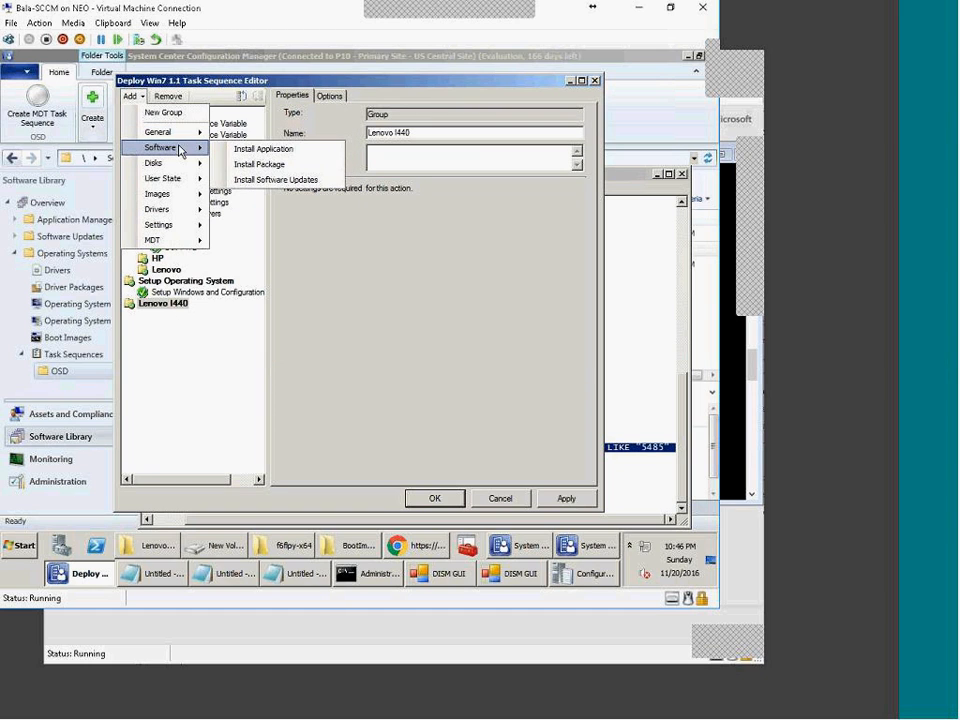
left_click(276, 166)
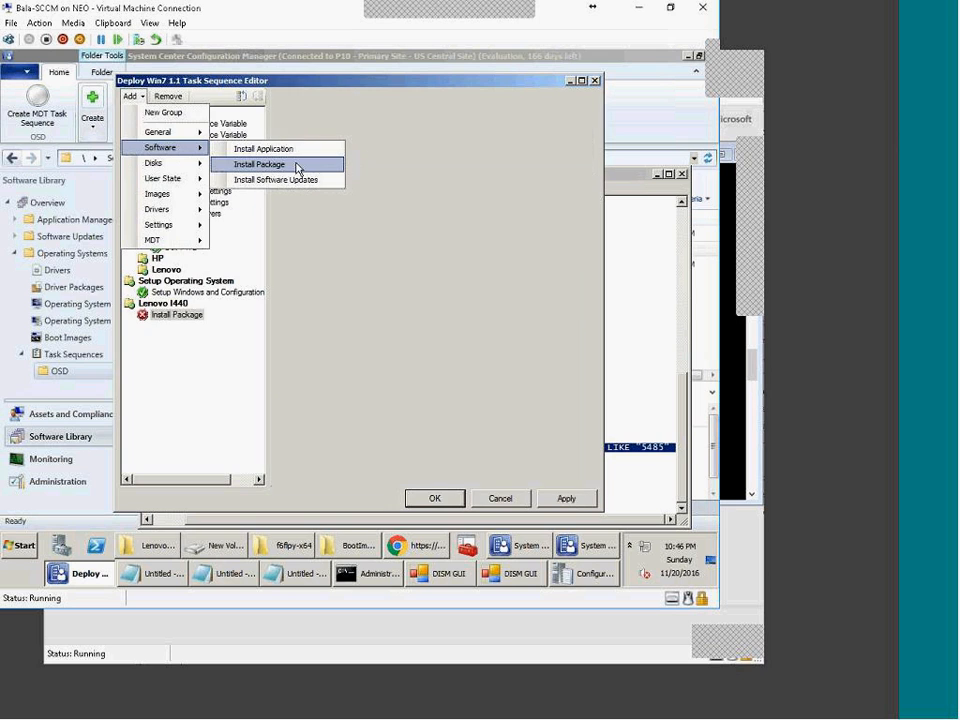
left_click(553, 244)
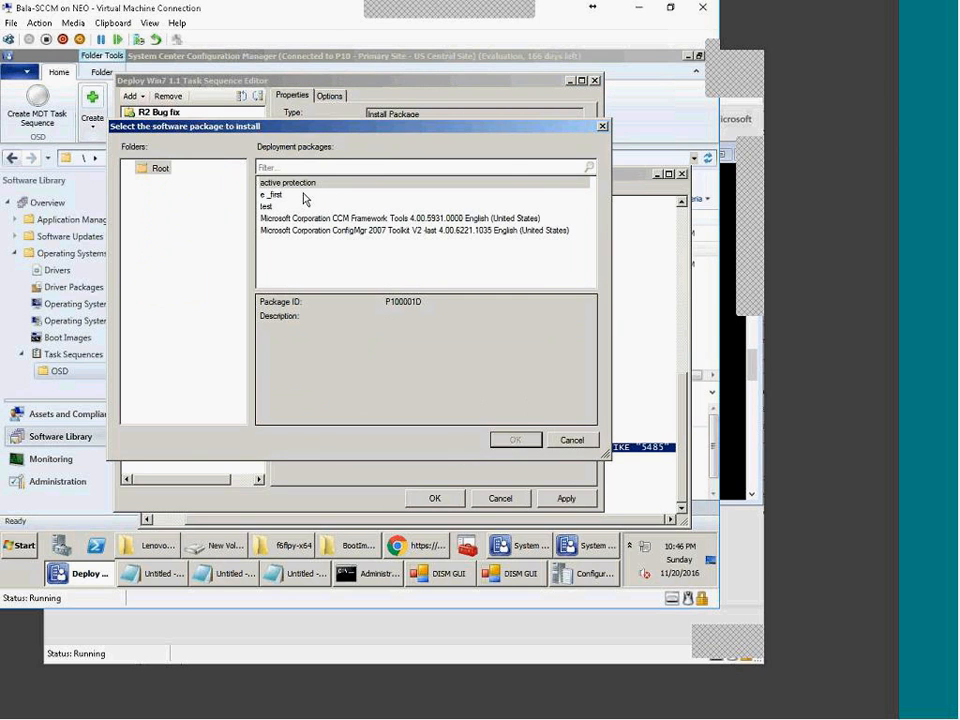
double_click(287, 184)
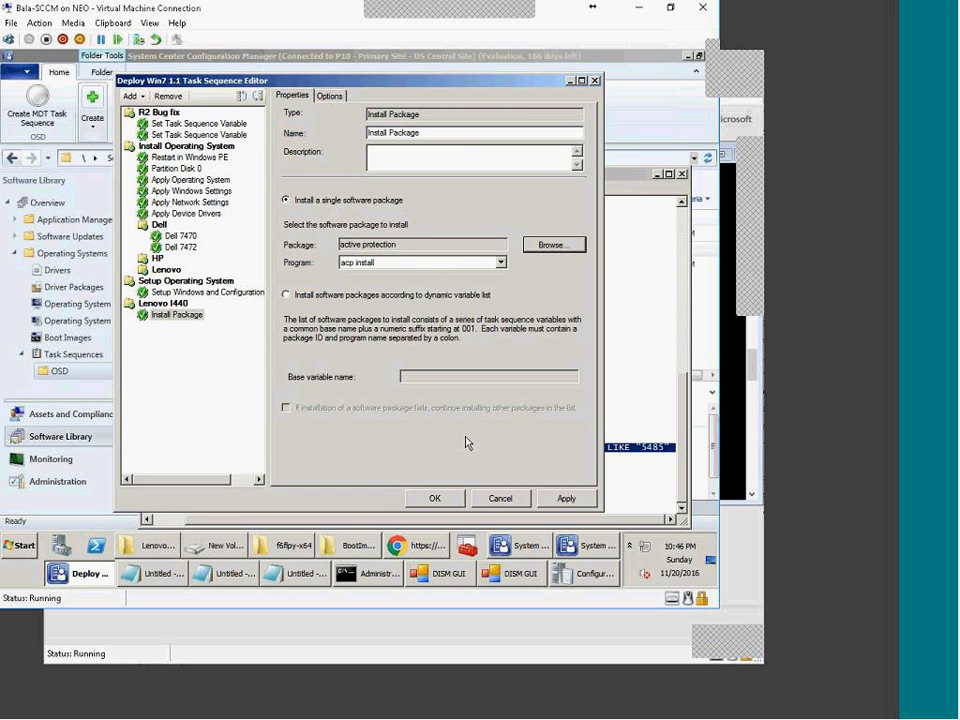
Step: Name the step 'Active proection' and apply the change to the task sequence
left_click_drag(455, 134, 178, 92)
type("Active pro")
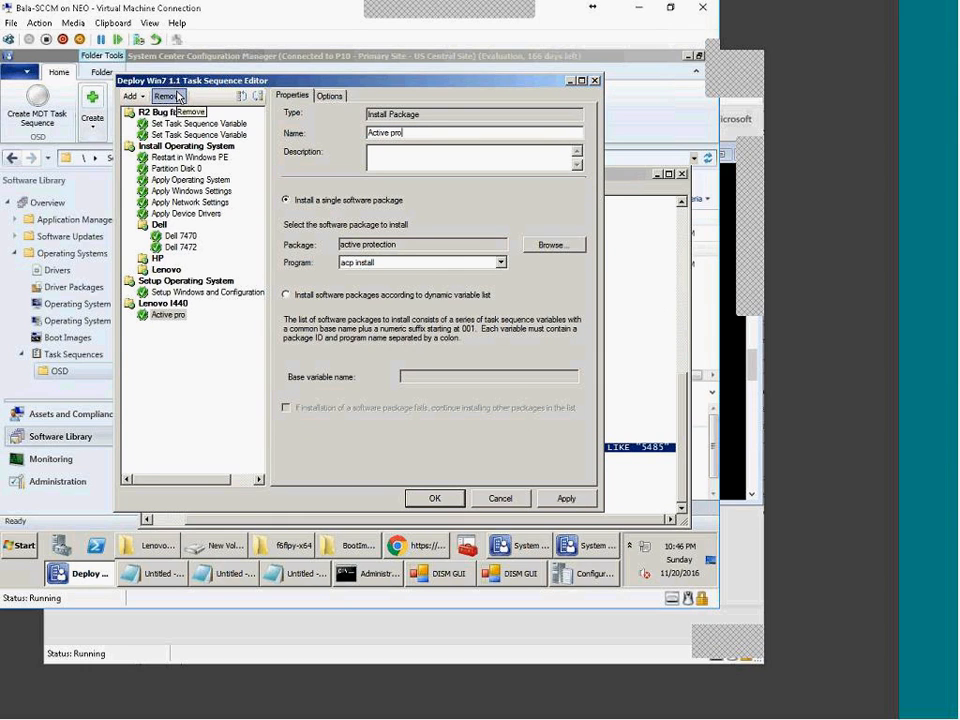
key("BackSpace")
type("ection")
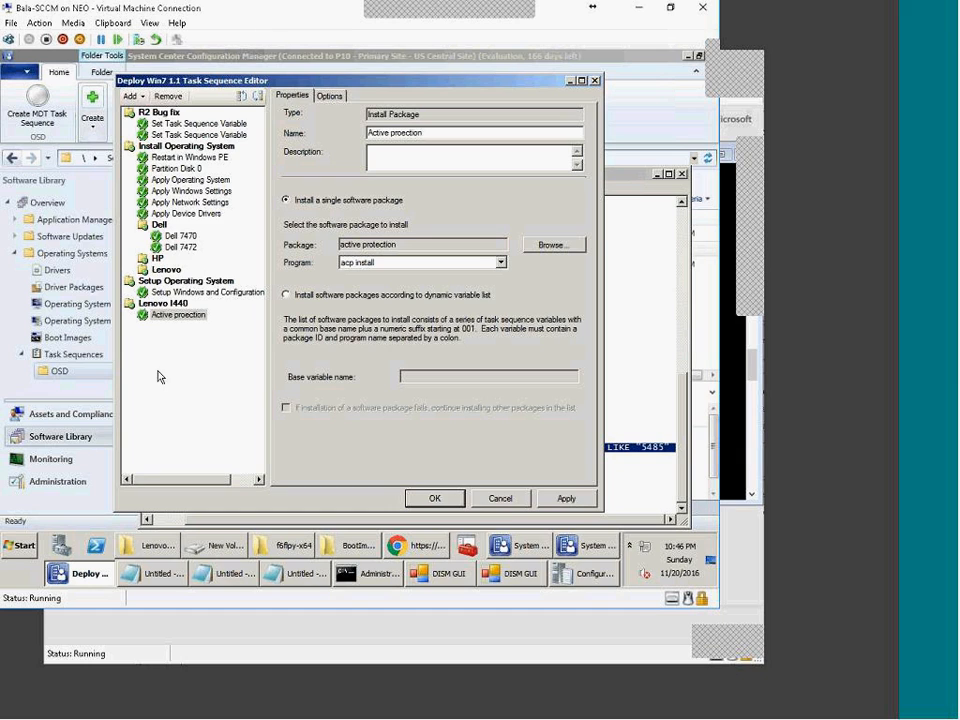
left_click(574, 503)
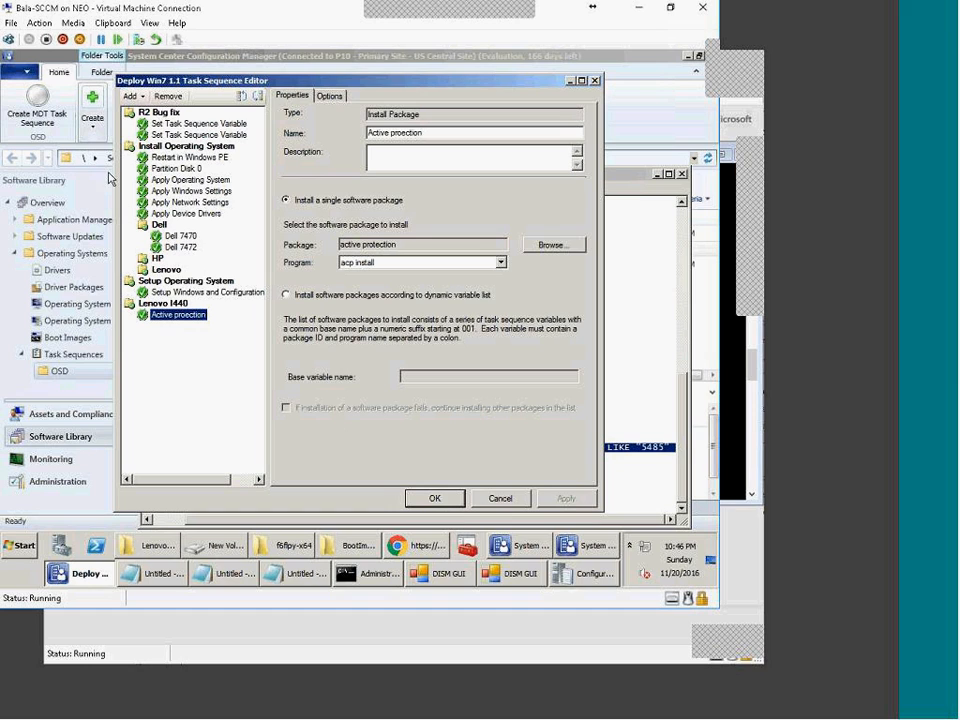
left_click(188, 157)
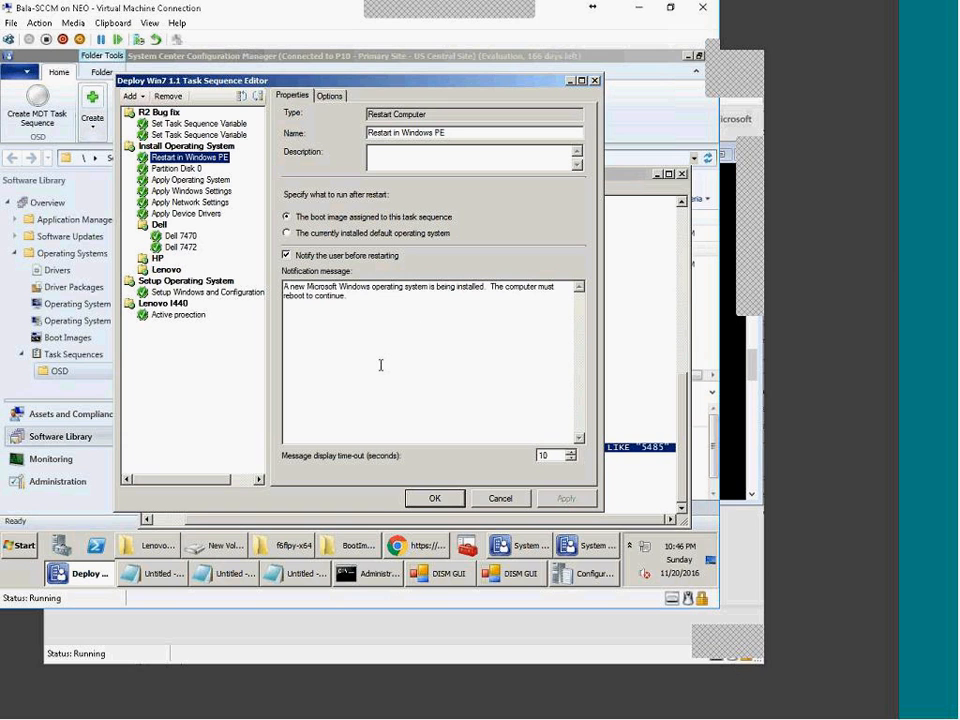
Step: Review Apply Windows Settings, Apply Device Drivers and the Dell, HP and Lenovo groups' conditions
key("Down")
key("Down")
key("Down")
key("Down")
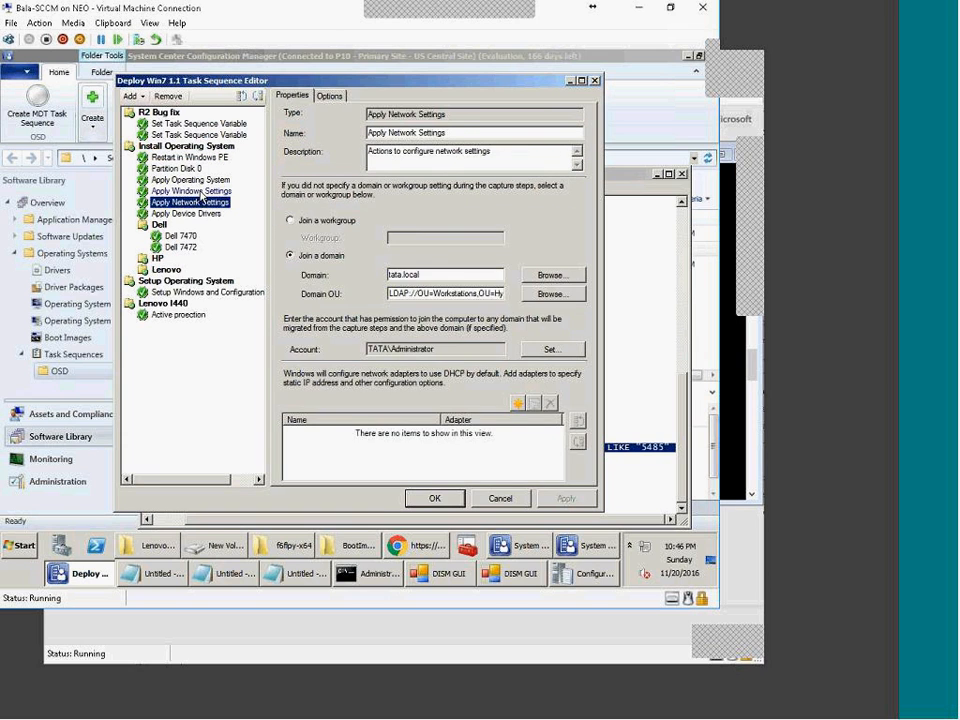
left_click(200, 191)
left_click(197, 214)
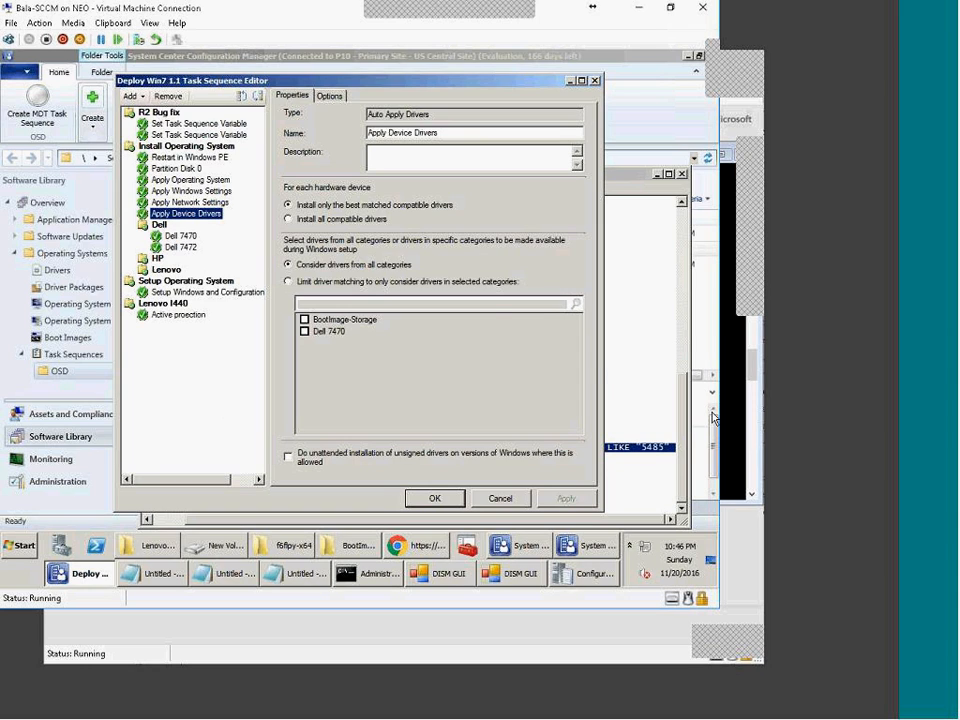
left_click(158, 228)
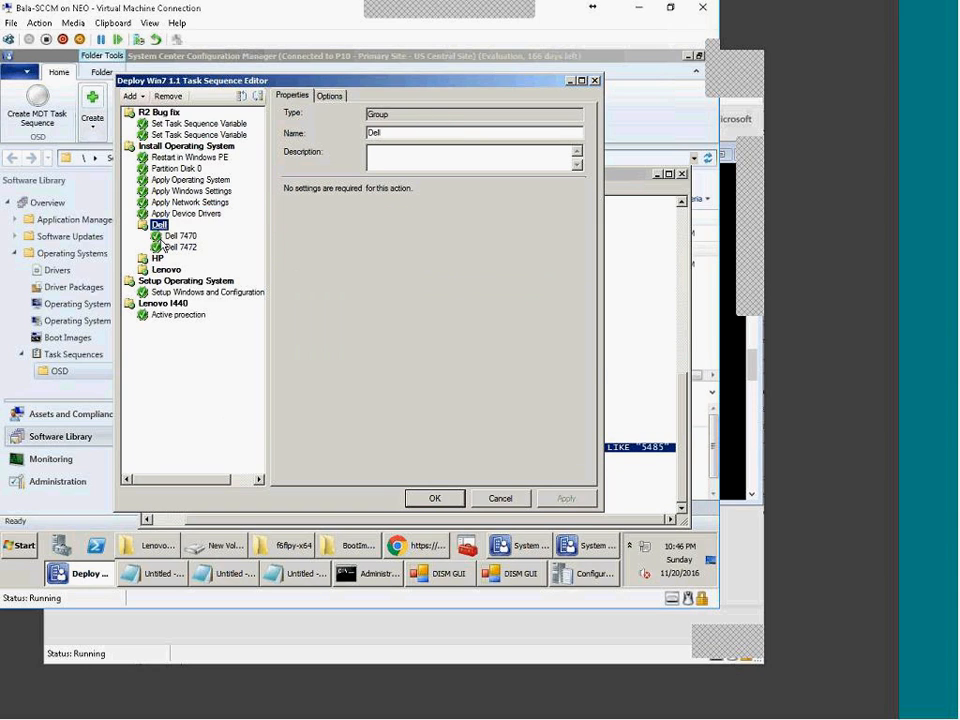
left_click(161, 258)
left_click(155, 271)
left_click(156, 259)
left_click(154, 227)
left_click(330, 97)
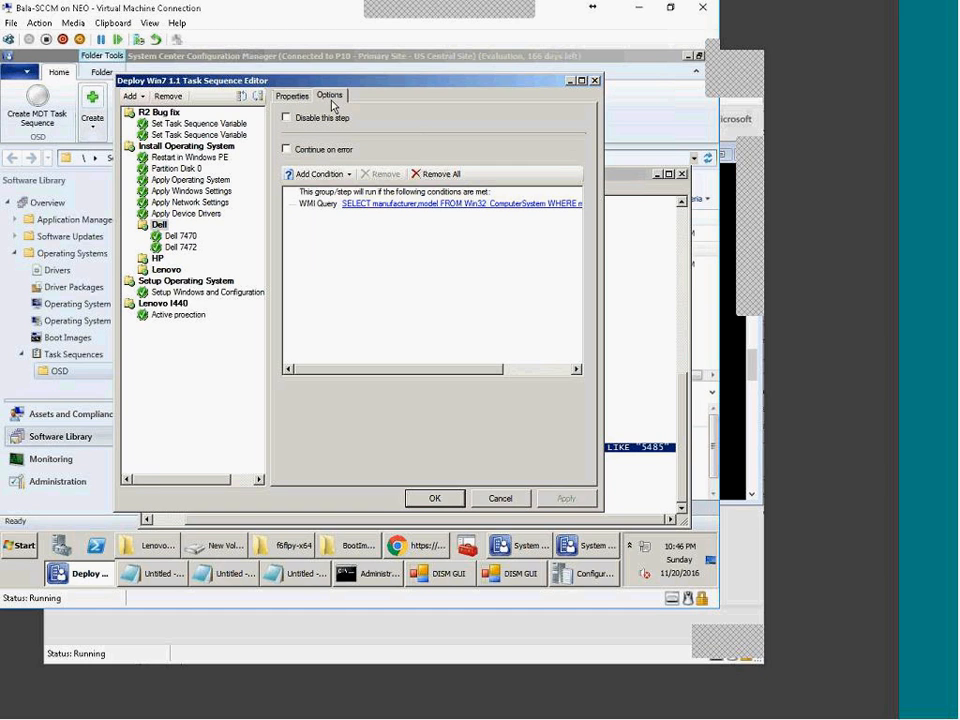
Step: Inspect the Dell 7470 driver step, its 7470_win10 package and model condition, then the new install step
left_click(180, 236)
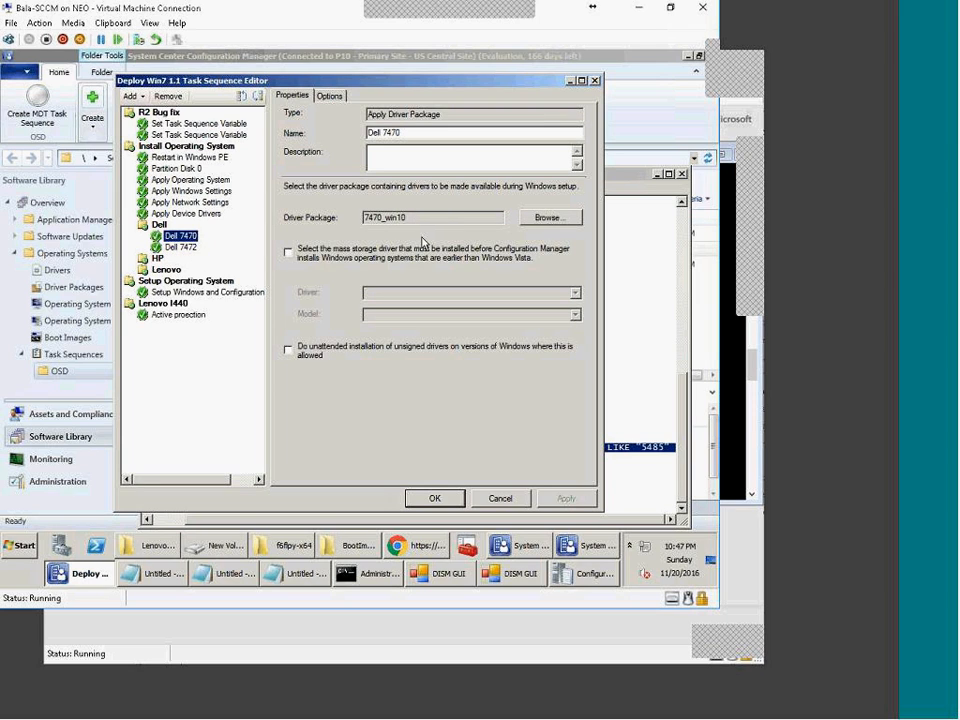
left_click_drag(412, 219, 364, 218)
left_click(155, 227)
left_click(156, 259)
left_click(166, 271)
left_click(156, 227)
left_click(156, 260)
left_click(158, 271)
left_click(180, 236)
left_click(330, 95)
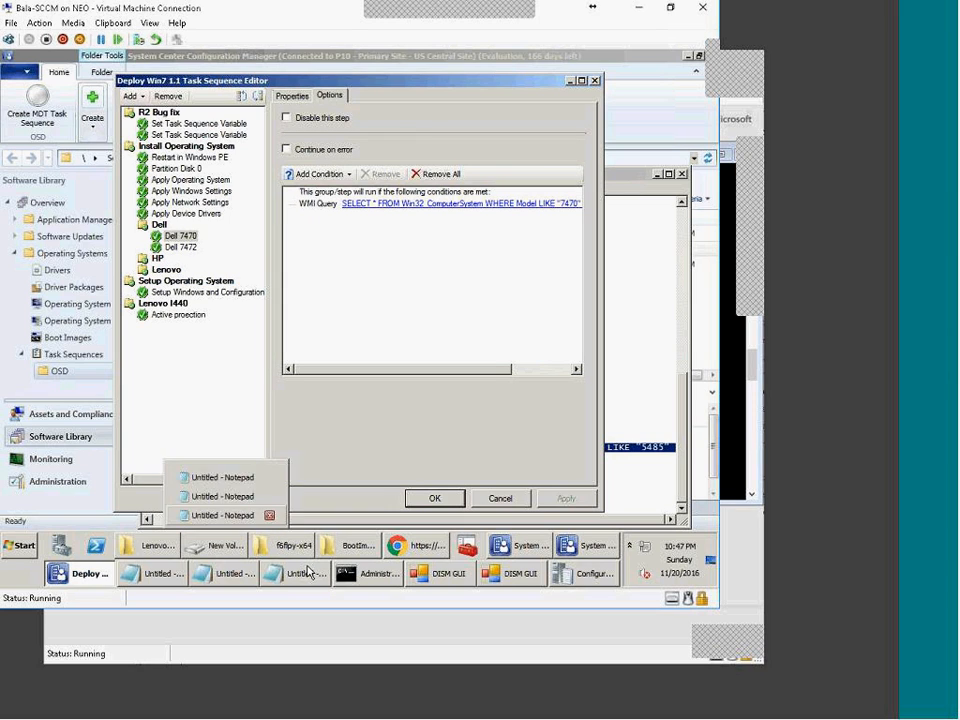
mouse_move(282, 546)
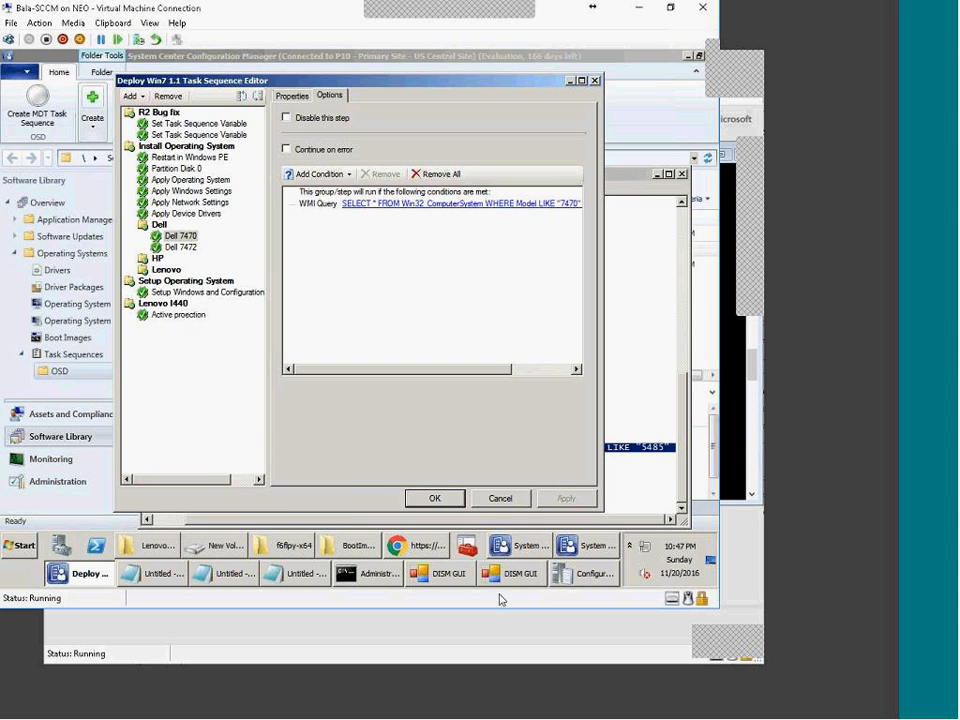
left_click(160, 316)
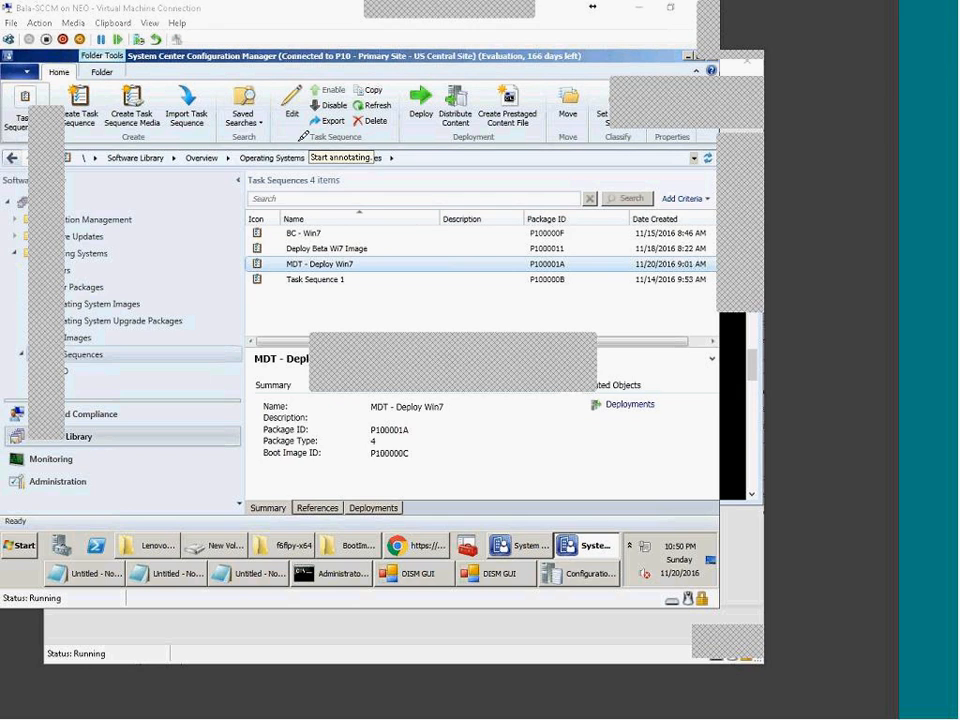
left_click_drag(299, 141, 441, 218)
mouse_move(304, 137)
left_mouse_down()
mouse_move(335, 113)
mouse_move(456, 214)
mouse_move(380, 231)
mouse_move(393, 297)
mouse_move(352, 323)
left_mouse_up()
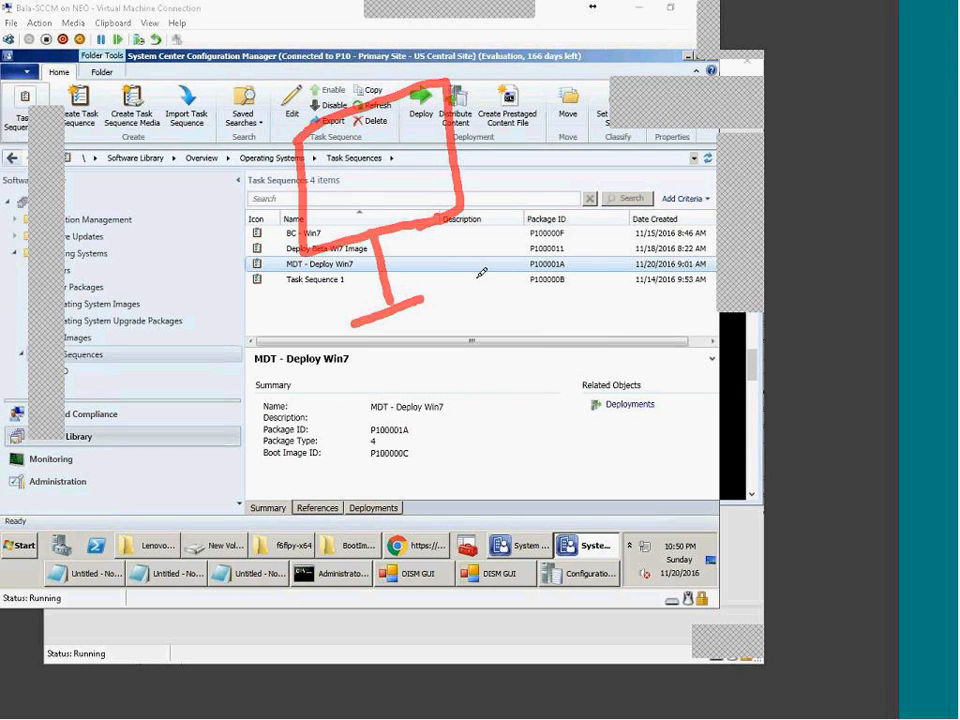
mouse_move(340, 64)
left_mouse_down()
mouse_move(410, 505)
mouse_move(520, 95)
mouse_move(300, 78)
left_mouse_up()
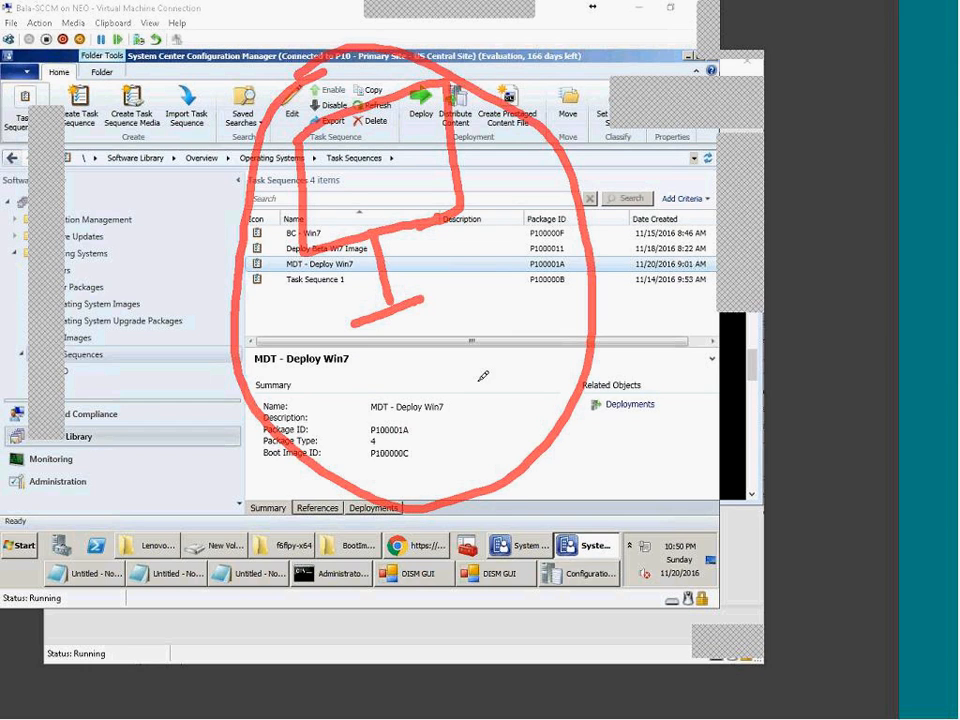
left_click_drag(463, 374, 489, 428)
mouse_move(514, 350)
left_mouse_down()
mouse_move(525, 396)
mouse_move(514, 345)
mouse_move(676, 271)
mouse_move(700, 234)
mouse_move(714, 181)
left_mouse_up()
left_click_drag(655, 368, 754, 217)
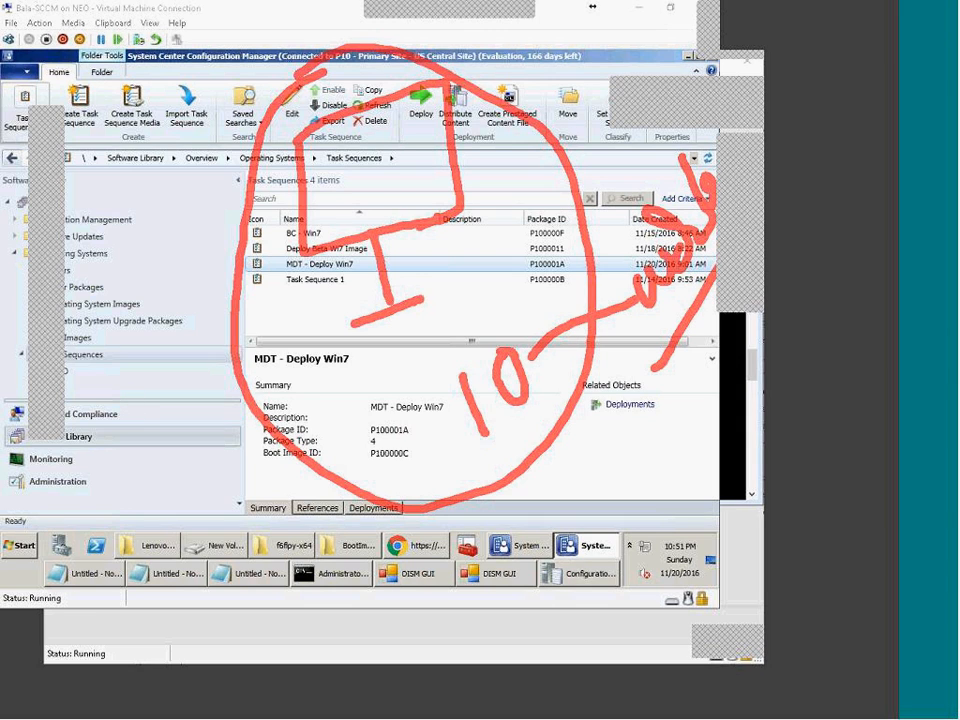
left_click_drag(35, 547, 58, 590)
left_click_drag(66, 540, 70, 576)
mouse_move(98, 518)
left_mouse_down()
mouse_move(119, 557)
mouse_move(145, 498)
mouse_move(163, 518)
left_mouse_up()
mouse_move(35, 482)
left_mouse_down()
mouse_move(60, 640)
mouse_move(169, 593)
mouse_move(158, 656)
left_mouse_up()
left_click_drag(140, 657, 181, 648)
mouse_move(97, 592)
left_mouse_down()
mouse_move(120, 617)
mouse_move(115, 606)
left_mouse_up()
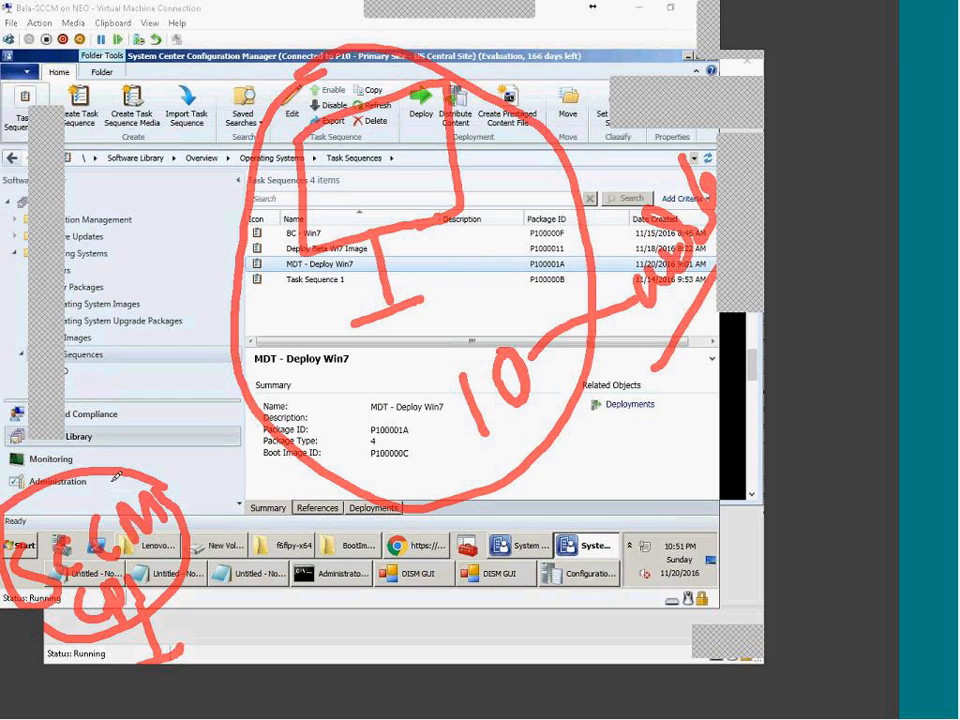
mouse_move(241, 330)
left_mouse_down()
mouse_move(294, 383)
mouse_move(227, 340)
mouse_move(236, 326)
left_mouse_up()
left_click_drag(285, 392, 305, 437)
left_click_drag(287, 440, 324, 430)
mouse_move(260, 346)
left_mouse_down()
mouse_move(268, 376)
mouse_move(277, 346)
mouse_move(290, 356)
mouse_move(283, 369)
mouse_move(305, 366)
left_mouse_up()
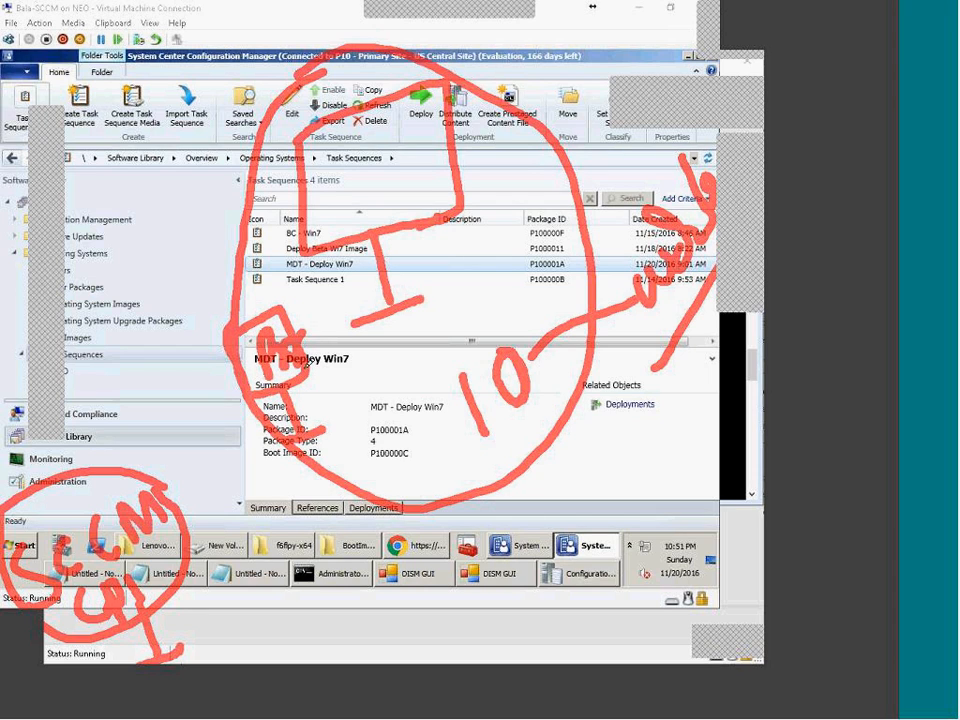
left_click_drag(246, 322, 252, 372)
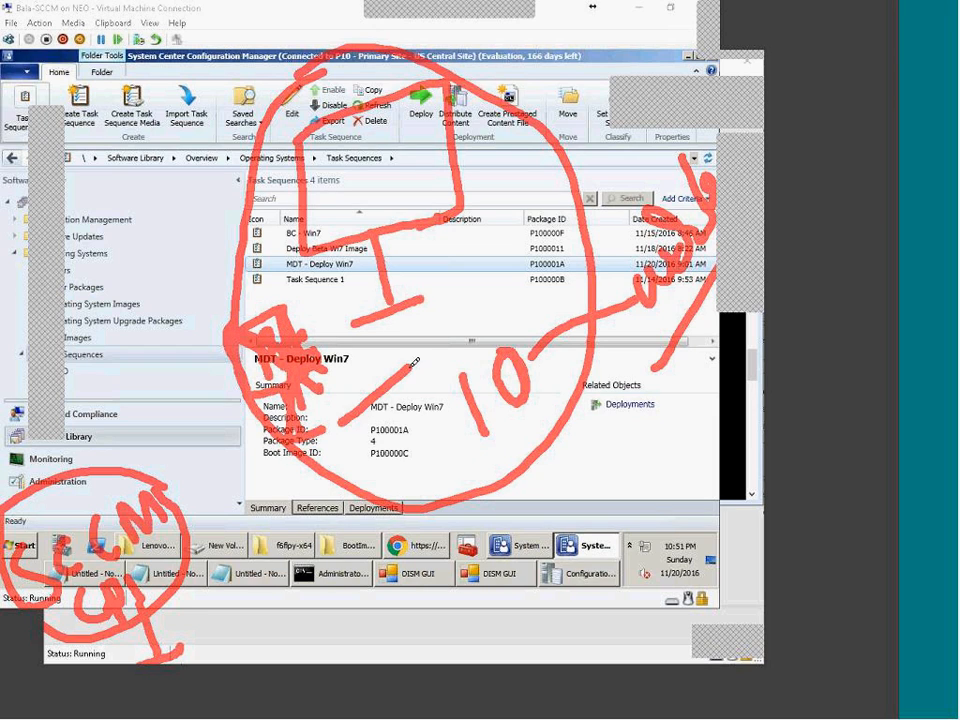
left_click_drag(410, 370, 355, 425)
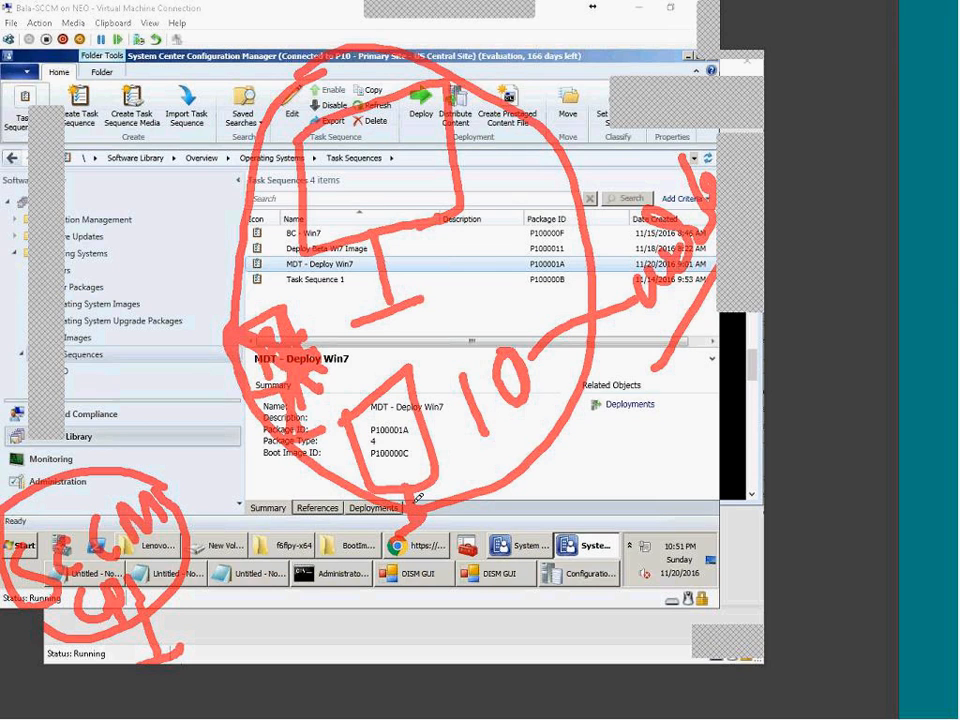
mouse_move(407, 533)
left_mouse_down()
mouse_move(376, 528)
mouse_move(470, 503)
mouse_move(390, 539)
left_mouse_up()
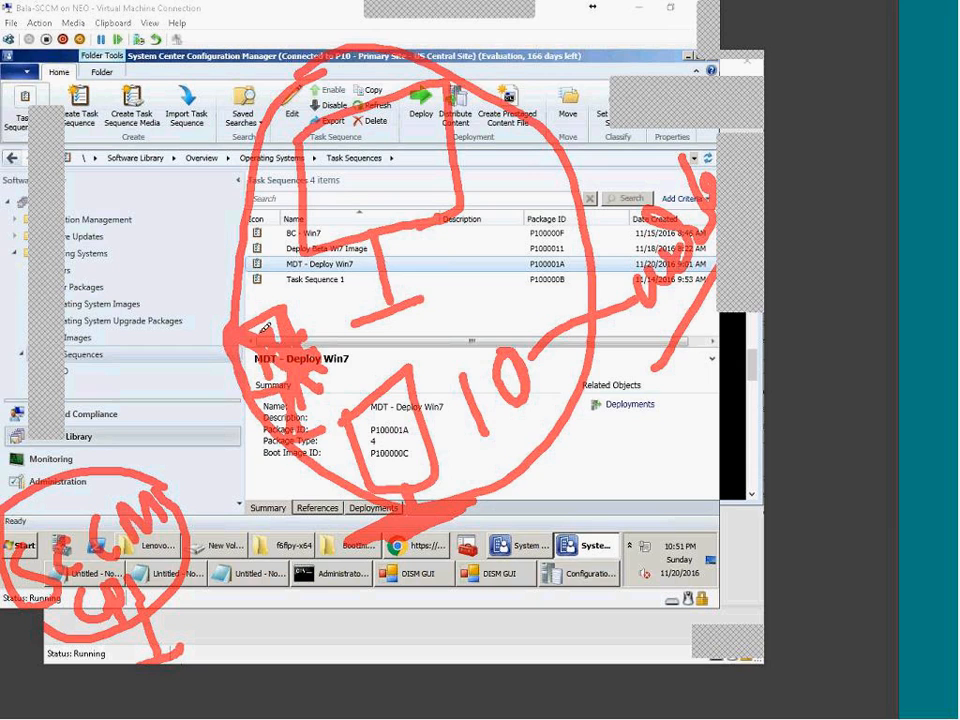
mouse_move(362, 48)
left_mouse_down()
mouse_move(316, 483)
mouse_move(484, 521)
mouse_move(580, 185)
mouse_move(436, 33)
mouse_move(323, 51)
left_mouse_up()
left_click_drag(296, 313, 268, 404)
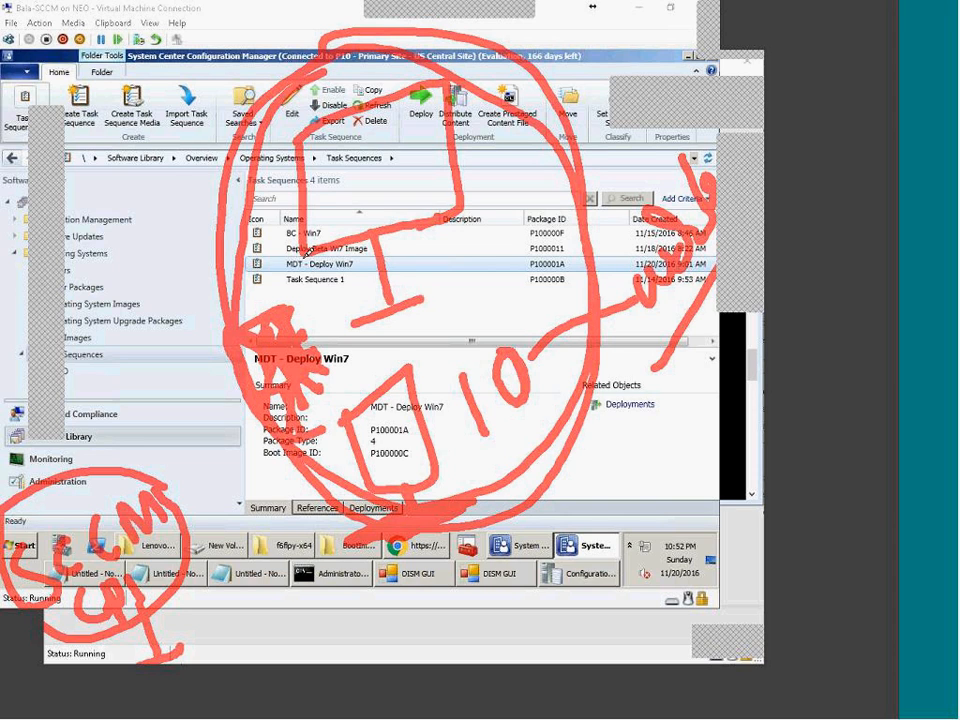
mouse_move(128, 223)
left_mouse_down()
mouse_move(150, 241)
mouse_move(141, 250)
mouse_move(163, 220)
mouse_move(225, 185)
mouse_move(263, 132)
left_mouse_up()
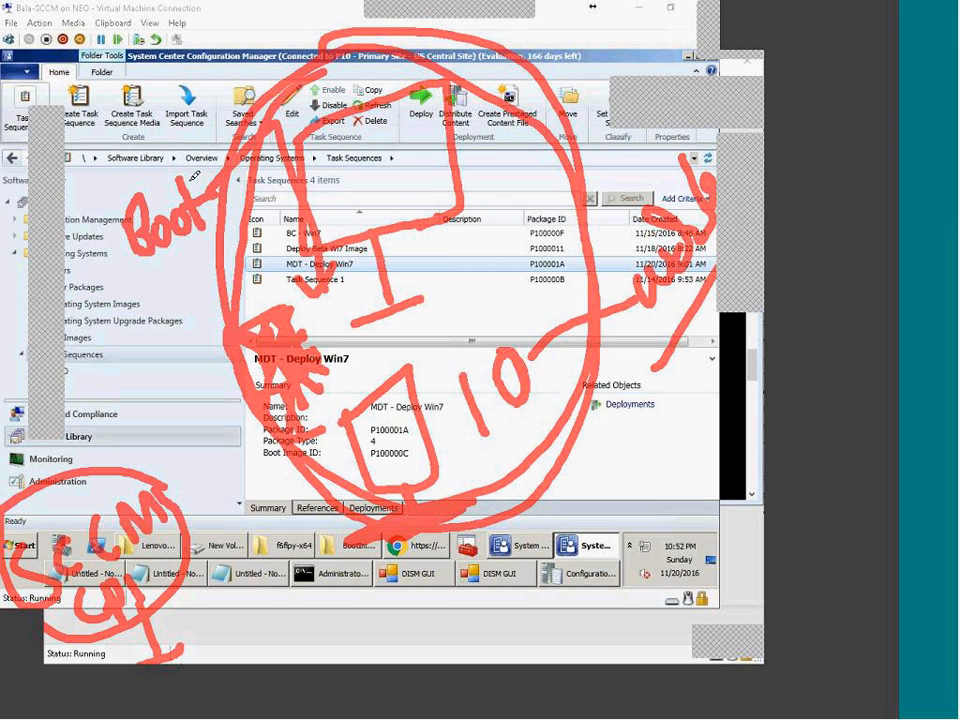
mouse_move(190, 152)
left_mouse_down()
mouse_move(70, 225)
mouse_move(207, 172)
left_mouse_up()
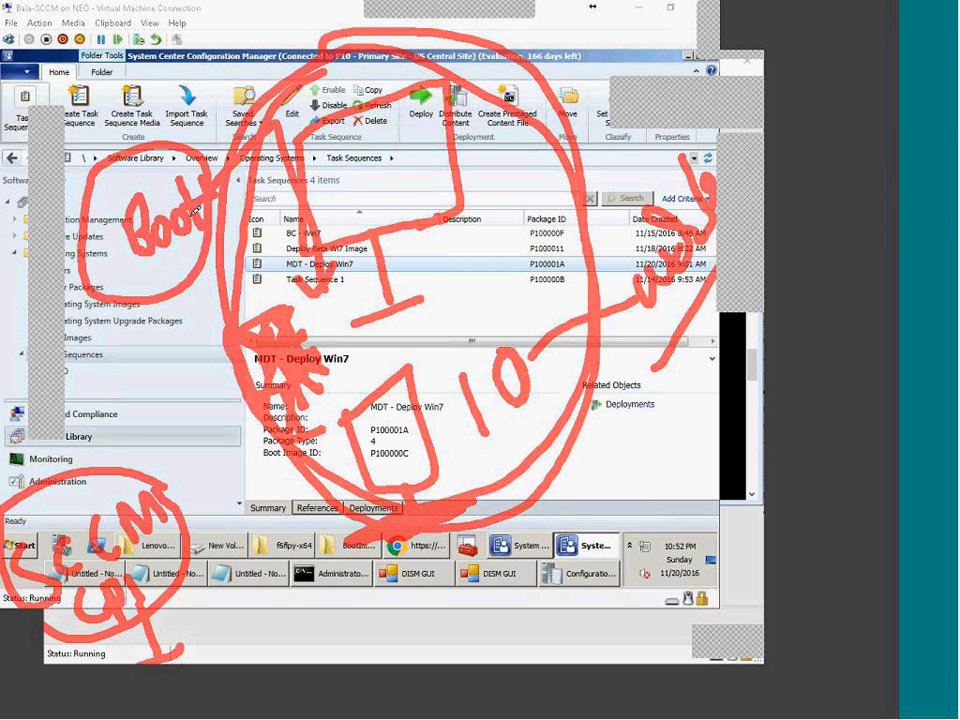
mouse_move(112, 50)
left_mouse_down()
mouse_move(108, 138)
mouse_move(167, 136)
mouse_move(165, 92)
mouse_move(130, 74)
mouse_move(107, 112)
left_mouse_up()
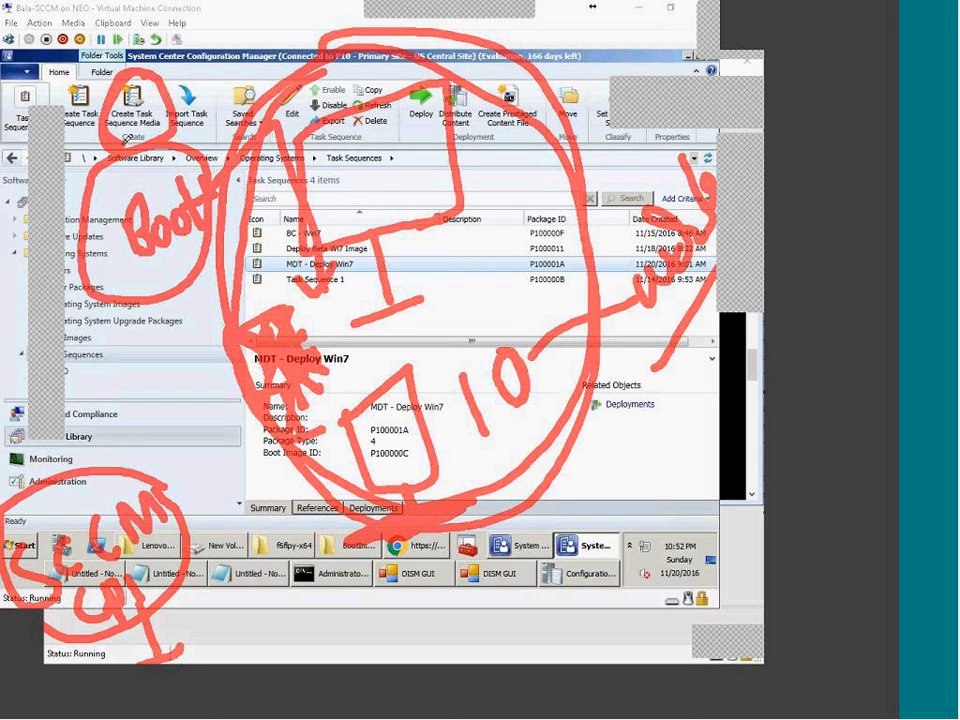
left_click(47, 328)
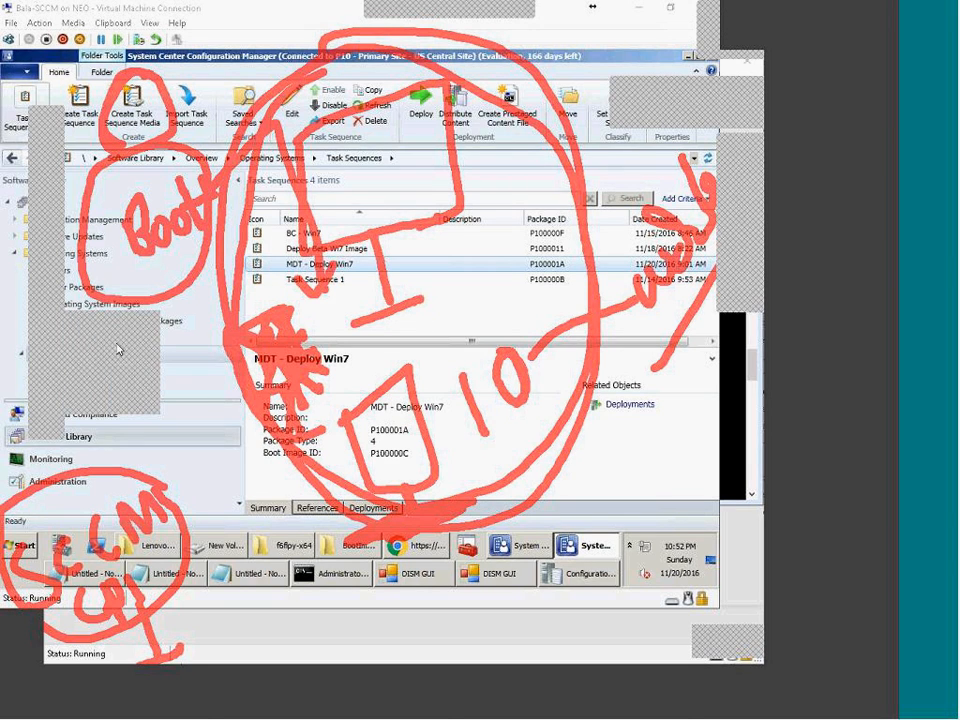
left_click(84, 389)
mouse_move(131, 95)
left_mouse_down()
mouse_move(124, 88)
mouse_move(140, 110)
mouse_move(118, 100)
mouse_move(133, 105)
mouse_move(134, 190)
mouse_move(145, 173)
left_mouse_up()
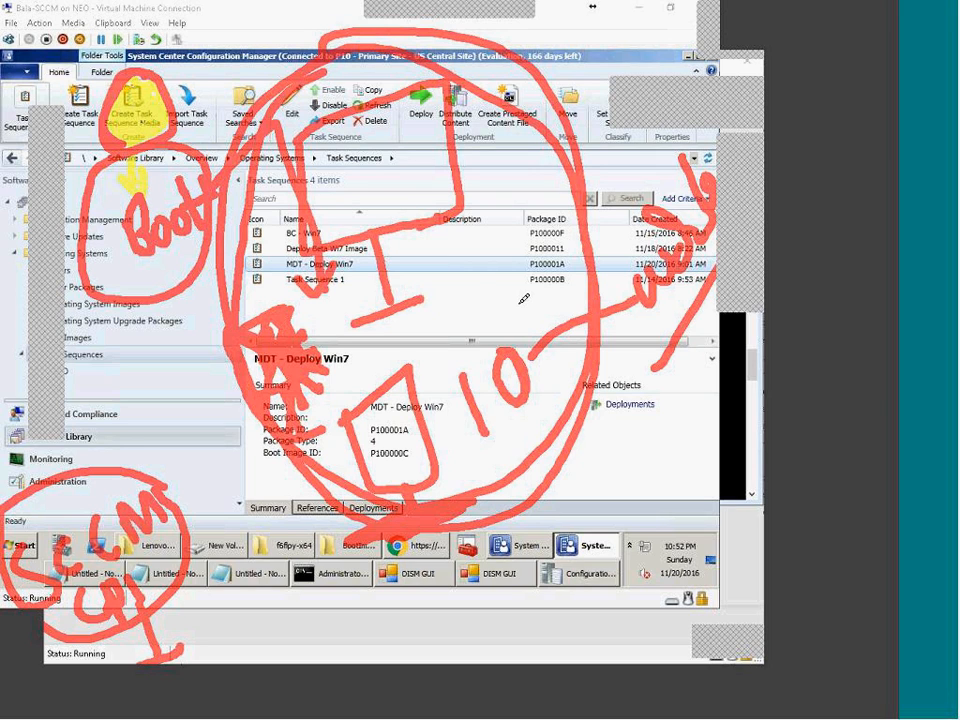
mouse_move(456, 228)
left_mouse_down()
mouse_move(458, 256)
mouse_move(512, 263)
mouse_move(493, 283)
left_mouse_up()
left_click_drag(510, 224, 505, 219)
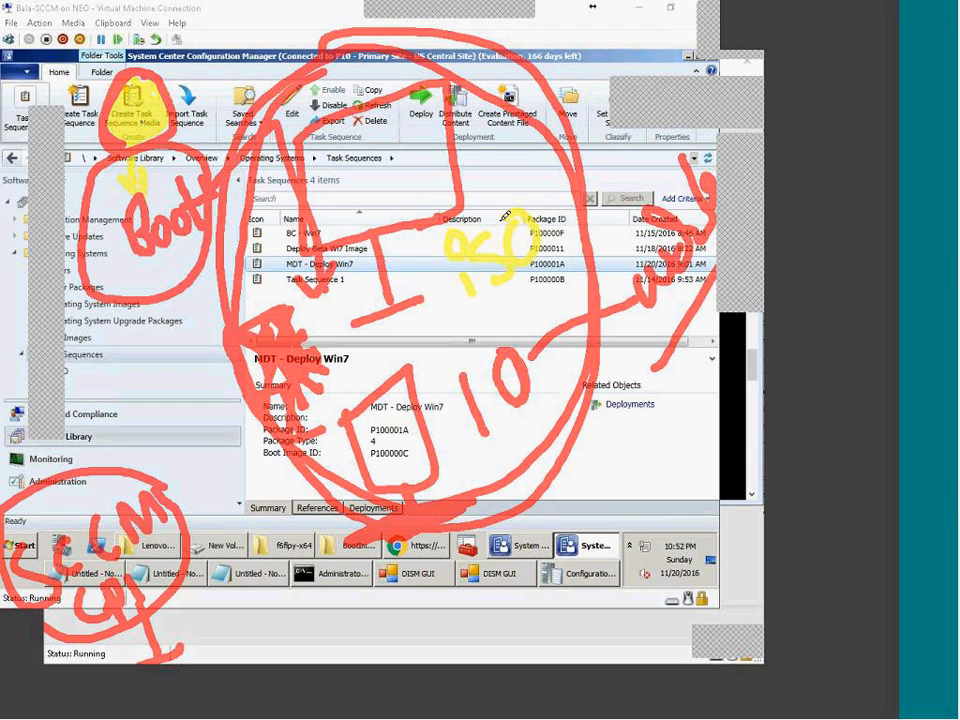
left_click_drag(453, 299, 458, 302)
mouse_move(514, 282)
left_mouse_down()
mouse_move(619, 504)
mouse_move(628, 476)
left_mouse_up()
mouse_move(637, 535)
left_mouse_down()
mouse_move(635, 579)
mouse_move(598, 589)
mouse_move(608, 535)
mouse_move(652, 556)
left_mouse_up()
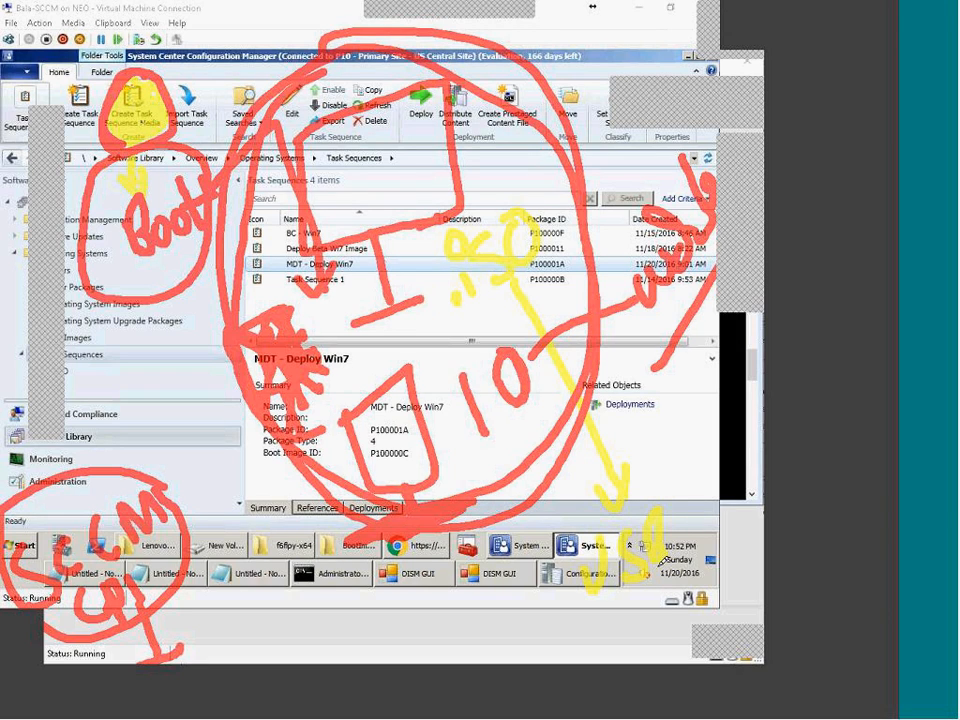
mouse_move(642, 614)
left_mouse_down()
mouse_move(646, 641)
mouse_move(680, 623)
left_mouse_up()
mouse_move(682, 595)
left_mouse_down()
mouse_move(691, 619)
mouse_move(755, 664)
left_mouse_up()
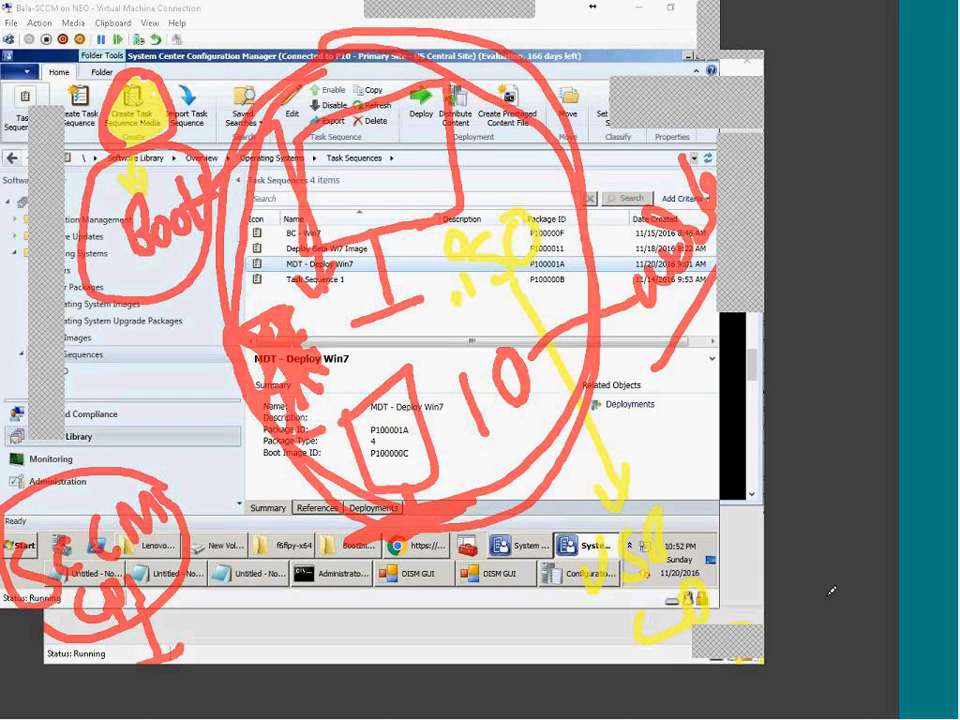
left_click_drag(672, 401, 762, 471)
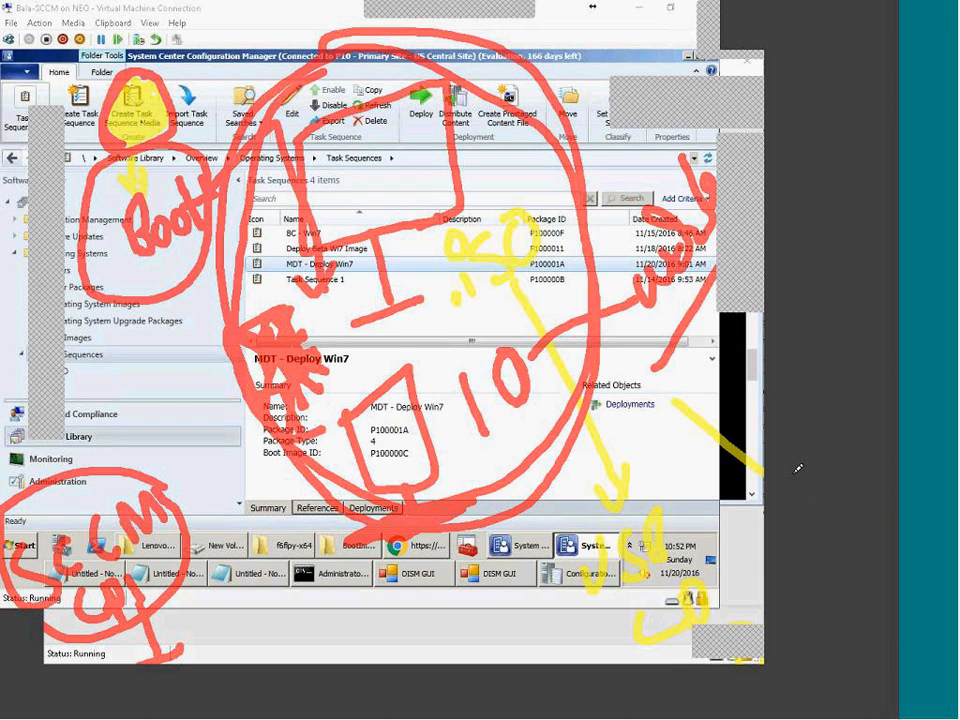
mouse_move(747, 463)
left_mouse_down()
mouse_move(446, 172)
mouse_move(409, 152)
mouse_move(405, 192)
left_mouse_up()
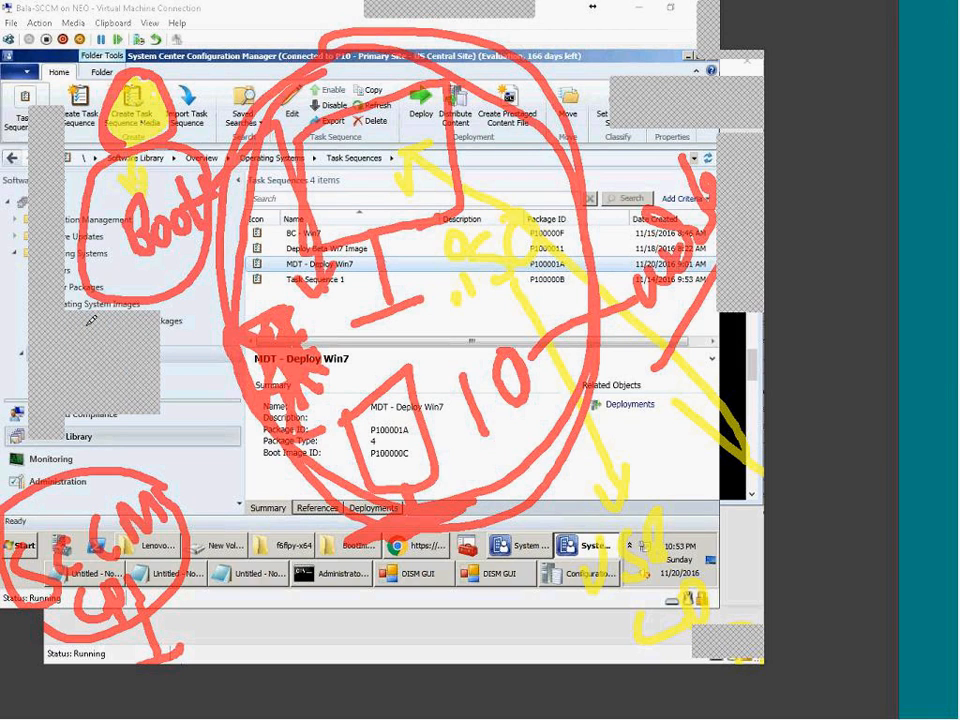
left_click_drag(138, 81, 158, 113)
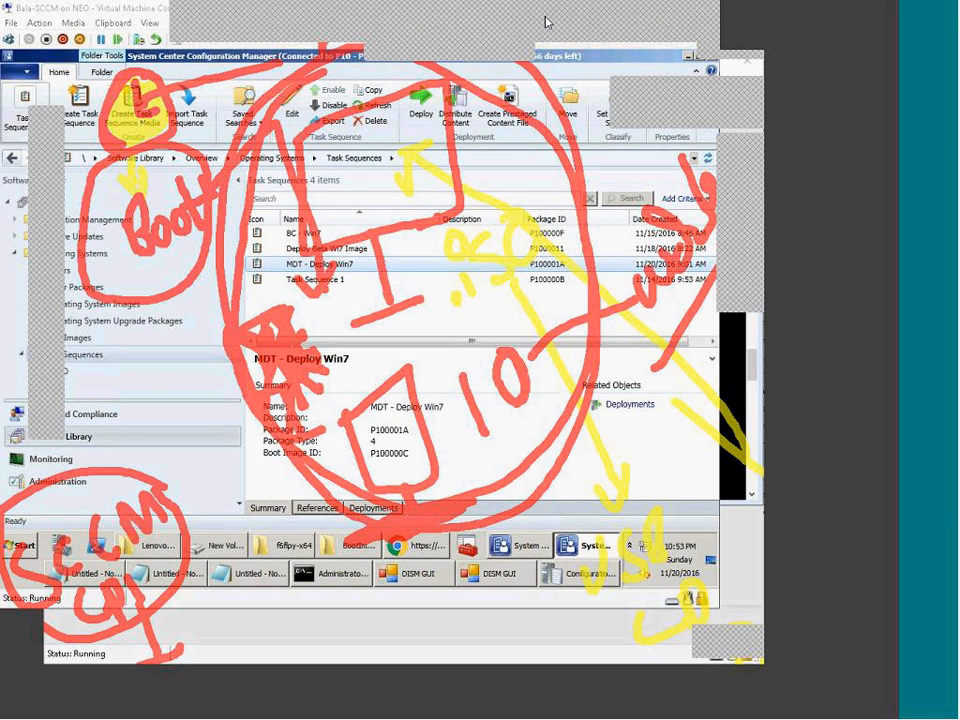
Step: Clear the pen annotations and launch the Create Task Sequence Media Wizard
left_click(819, 54)
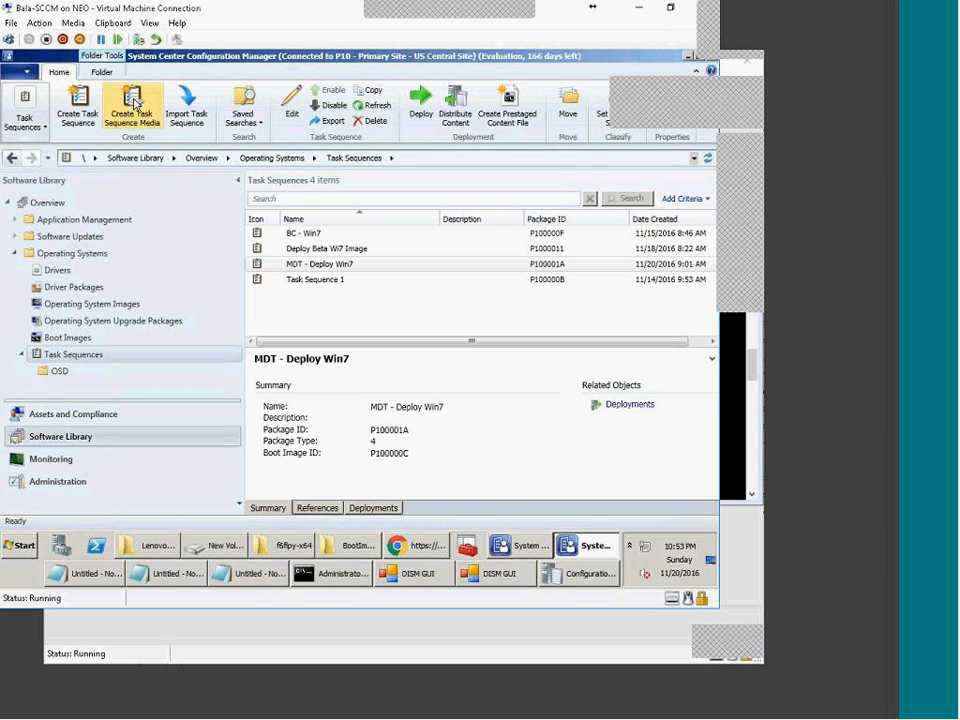
left_click(135, 101)
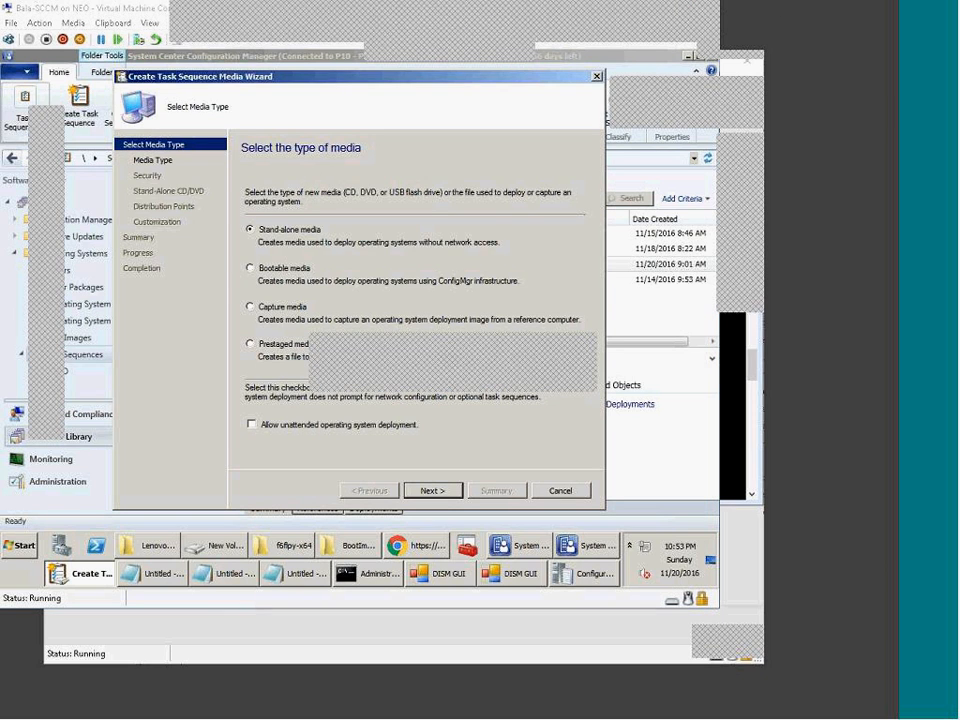
mouse_move(323, 263)
left_mouse_down()
mouse_move(388, 247)
mouse_move(335, 268)
mouse_move(570, 259)
mouse_move(576, 298)
left_mouse_up()
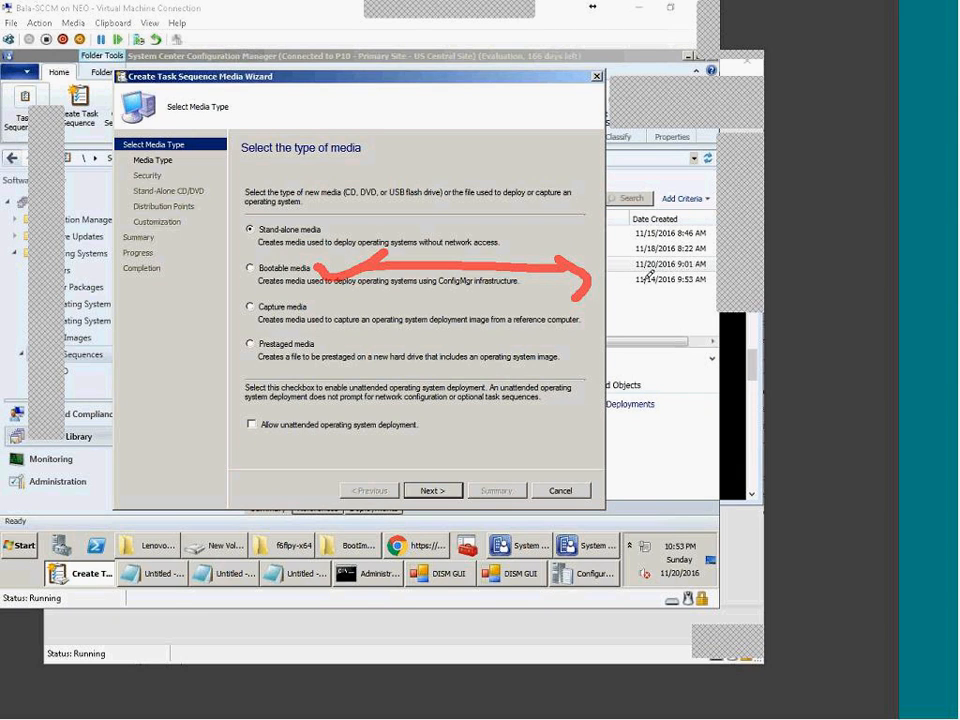
left_click(650, 275)
left_click(663, 245)
mouse_move(683, 276)
left_mouse_down()
mouse_move(690, 228)
mouse_move(700, 272)
left_mouse_up()
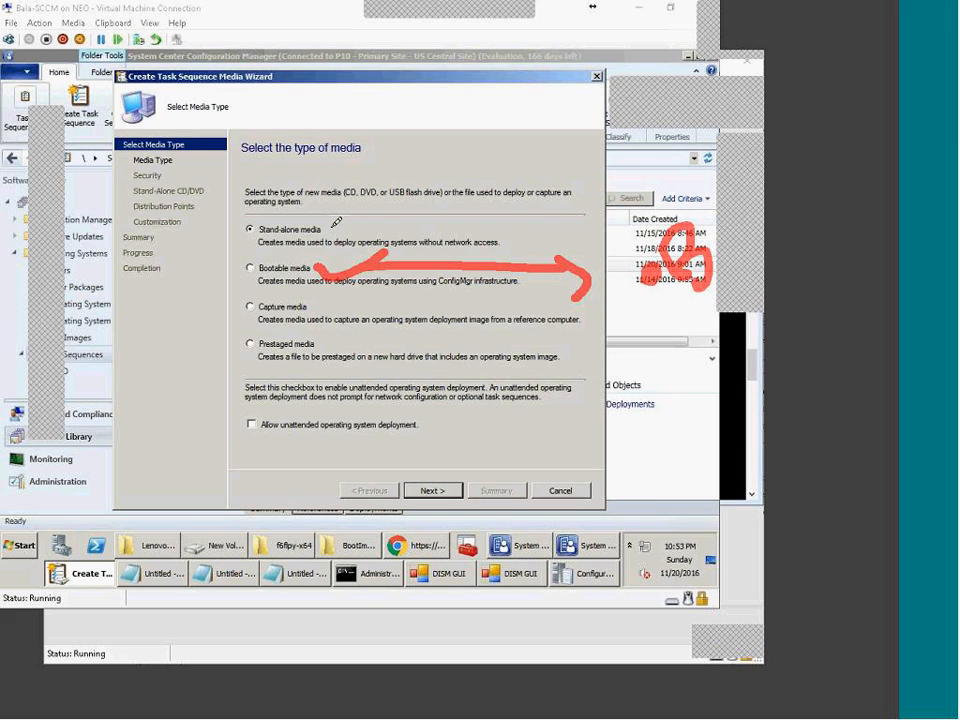
left_click_drag(330, 235, 420, 179)
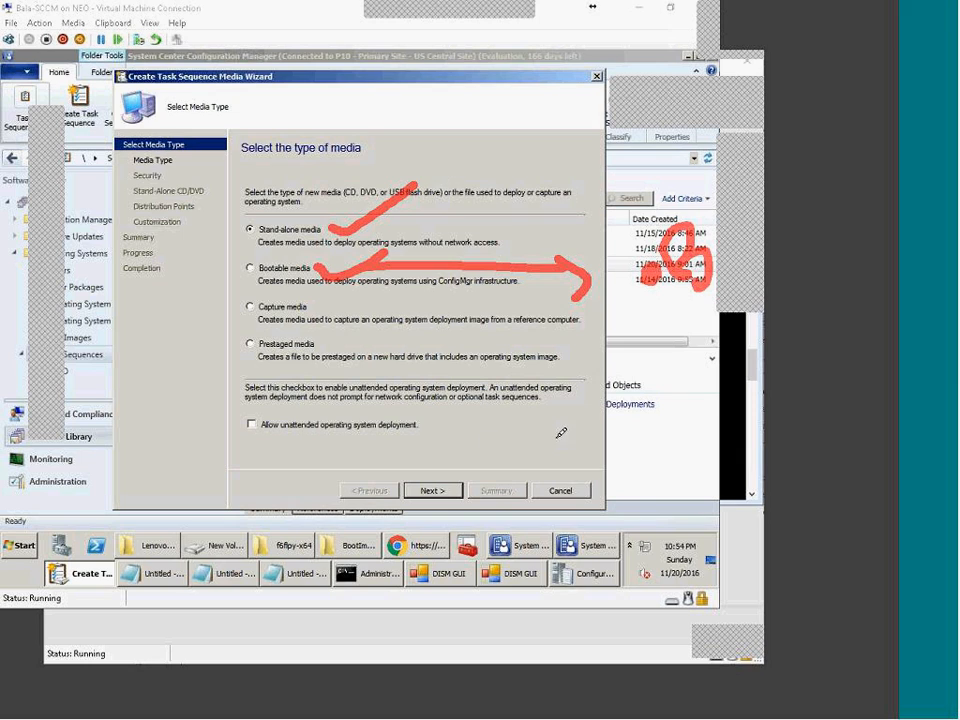
mouse_move(612, 362)
left_mouse_down()
mouse_move(681, 345)
mouse_move(705, 490)
left_mouse_up()
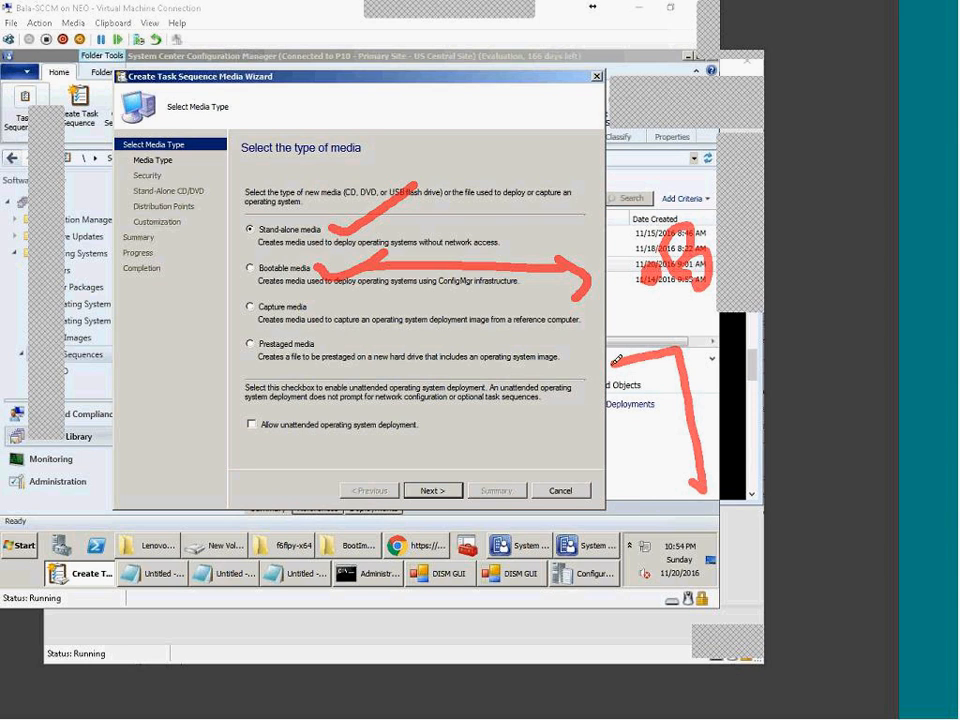
left_click_drag(610, 362, 686, 500)
mouse_move(640, 474)
left_mouse_down()
mouse_move(678, 541)
mouse_move(716, 521)
left_mouse_up()
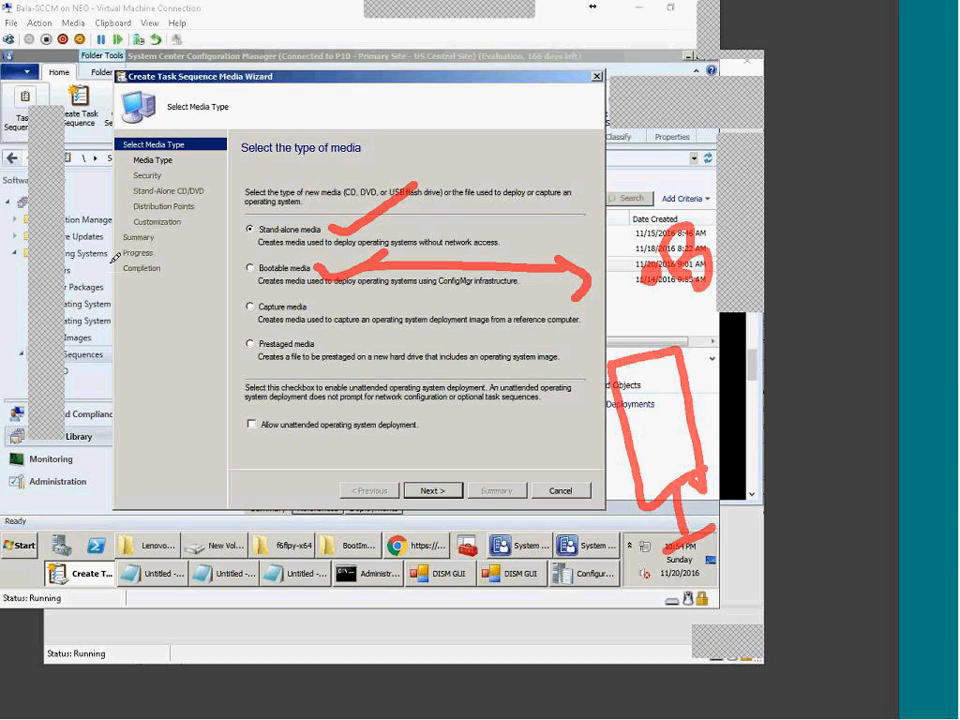
mouse_move(288, 160)
left_mouse_down()
mouse_move(289, 214)
mouse_move(299, 205)
left_mouse_up()
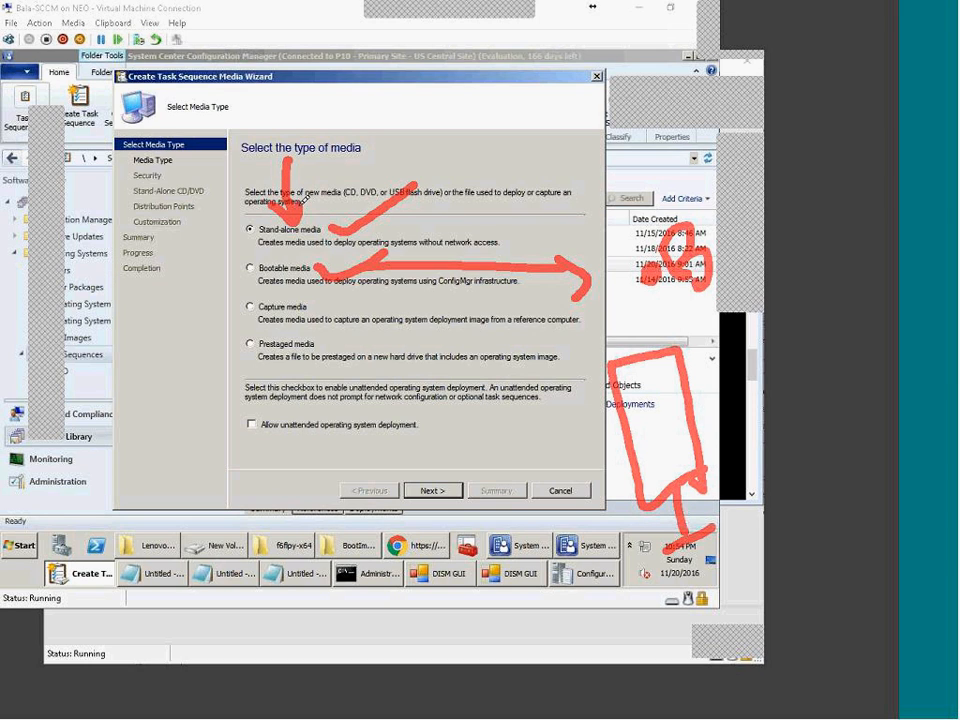
left_click_drag(345, 165, 359, 194)
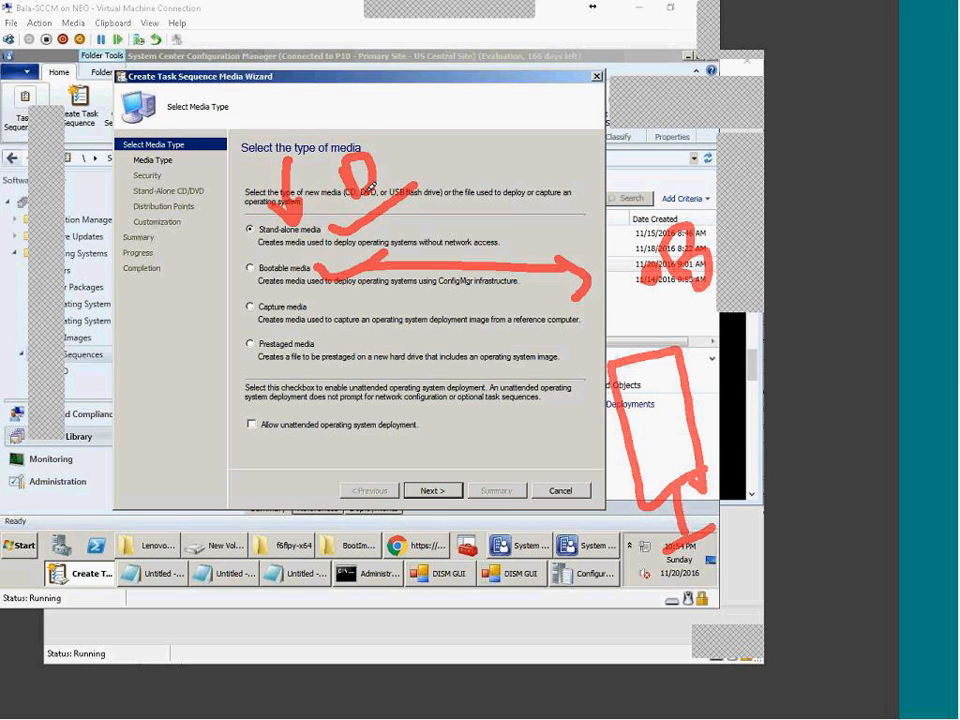
mouse_move(386, 153)
left_mouse_down()
mouse_move(417, 126)
mouse_move(451, 163)
left_mouse_up()
left_click_drag(448, 86, 452, 170)
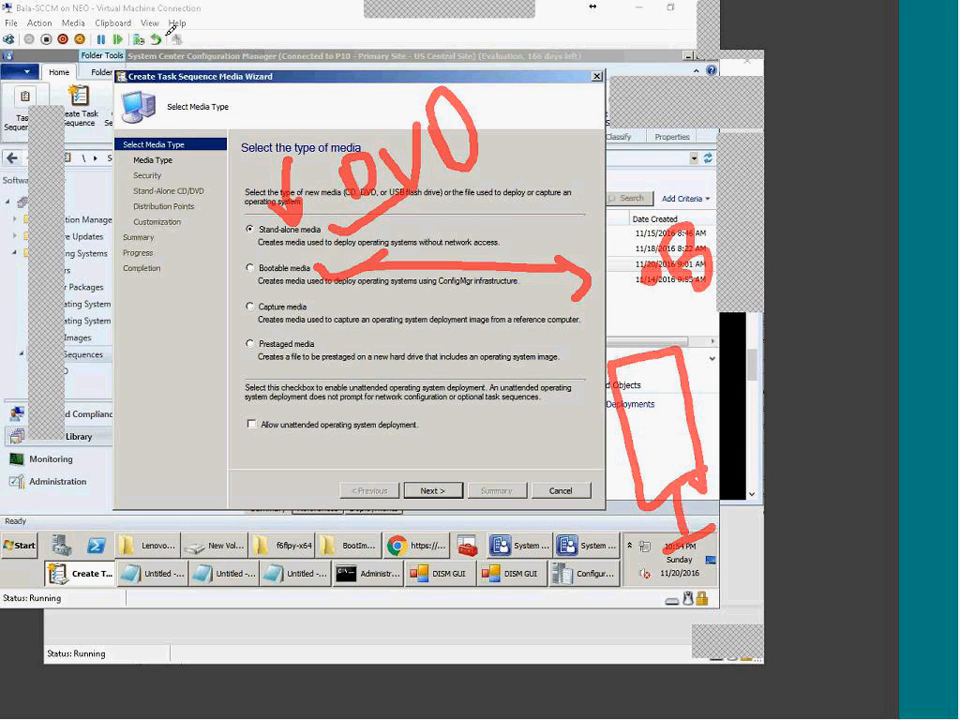
left_click_drag(131, 62, 218, 96)
left_click_drag(209, 30, 137, 62)
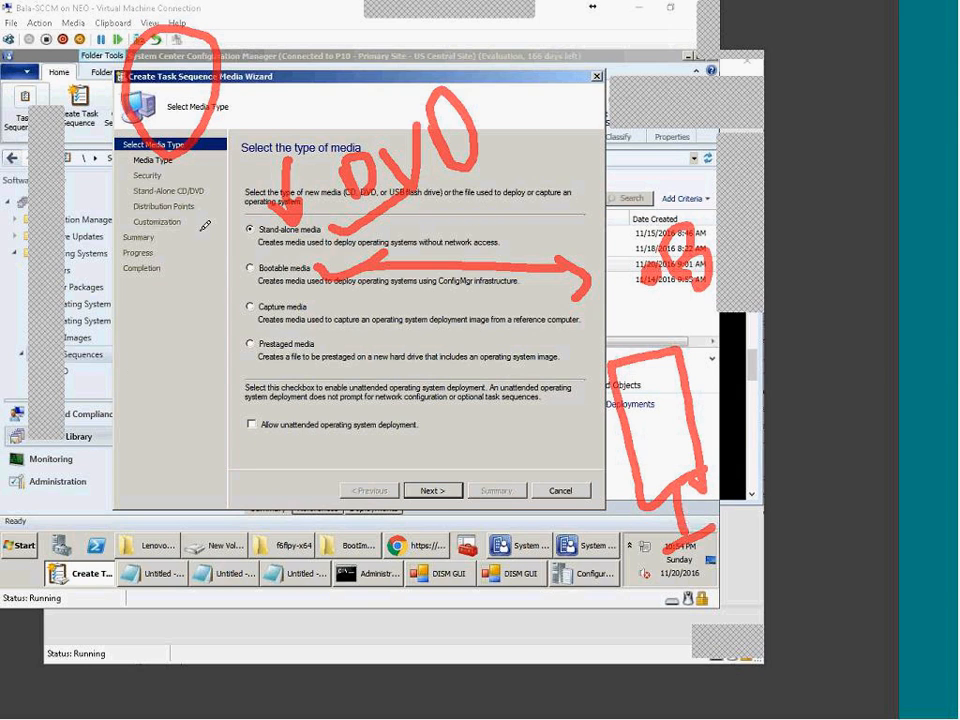
mouse_move(123, 370)
left_mouse_down()
mouse_move(250, 226)
mouse_move(246, 268)
left_mouse_up()
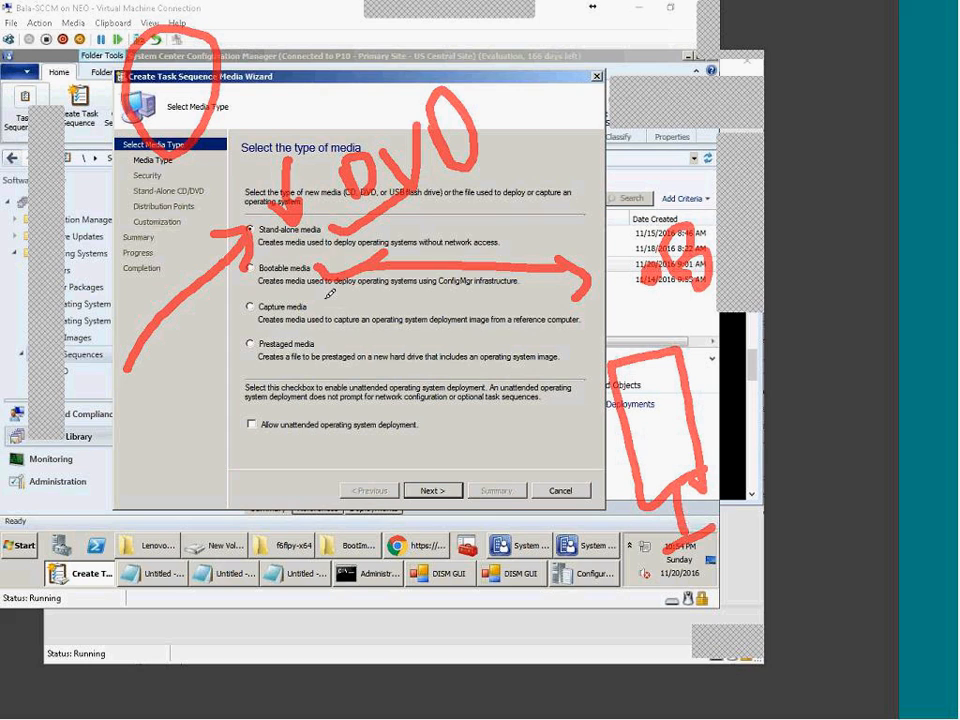
mouse_move(319, 272)
left_mouse_down()
mouse_move(318, 263)
mouse_move(398, 253)
left_mouse_up()
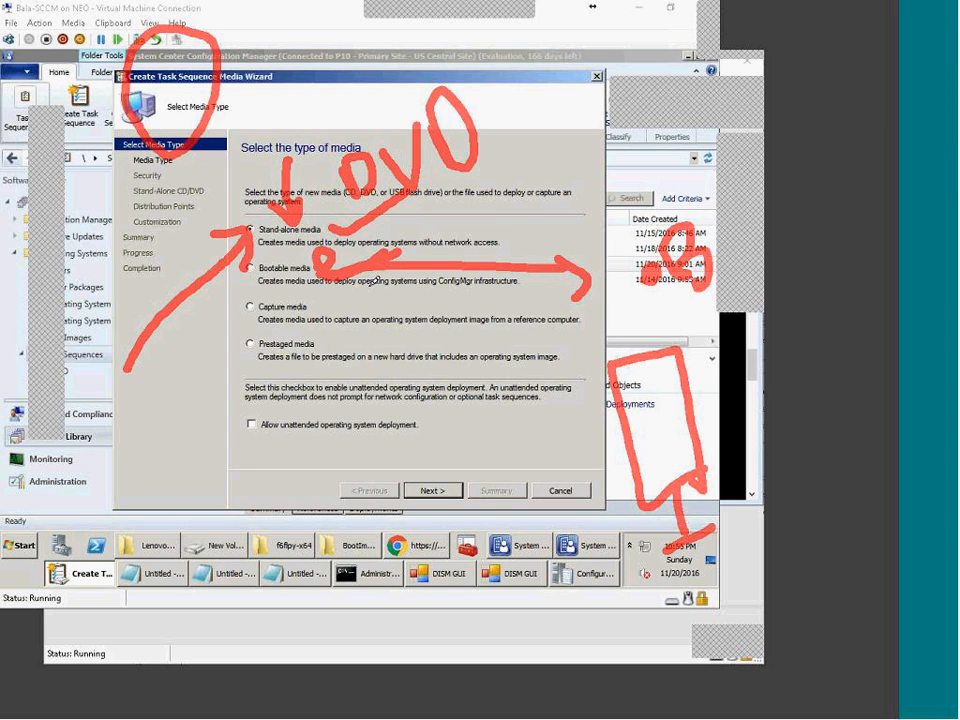
mouse_move(849, 505)
left_mouse_down()
mouse_move(700, 440)
mouse_move(665, 456)
mouse_move(648, 400)
left_mouse_up()
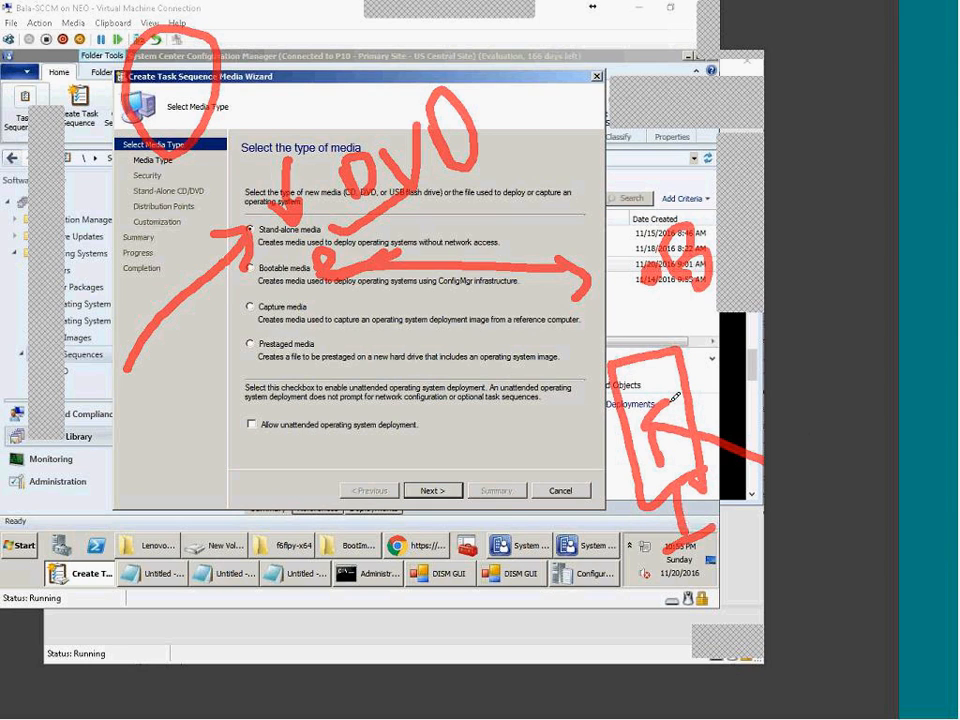
left_click_drag(318, 307, 365, 301)
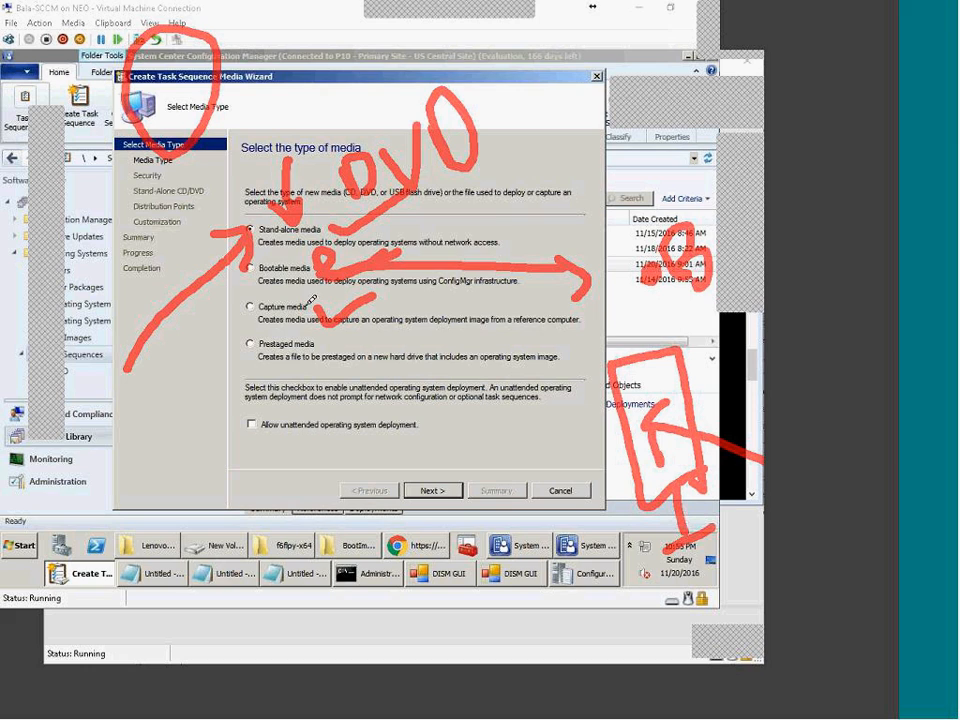
left_click_drag(262, 349, 231, 356)
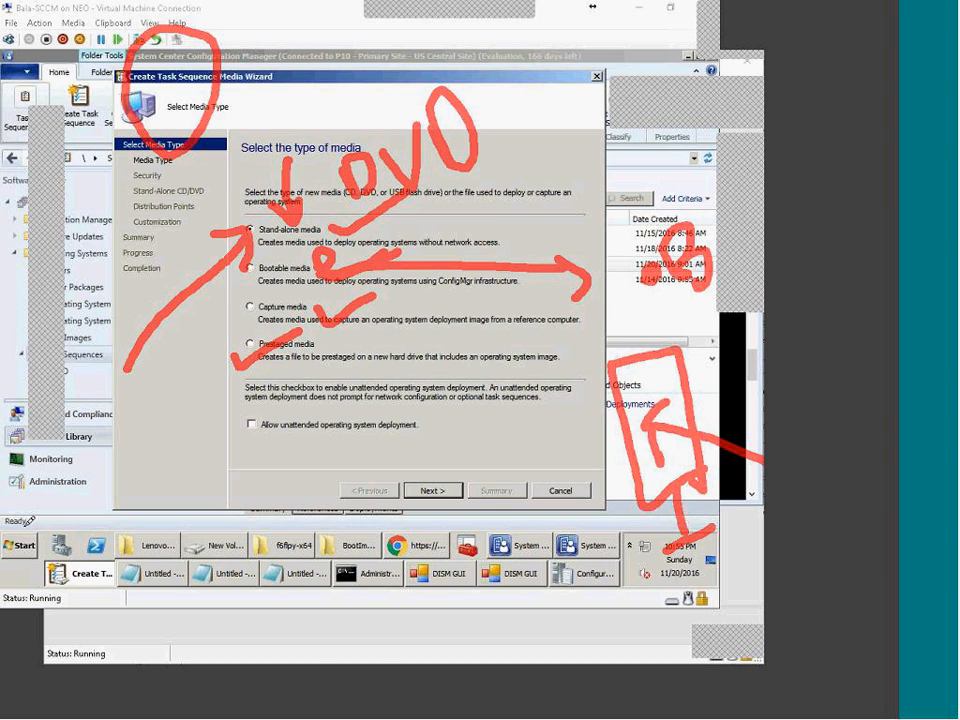
left_click_drag(9, 494, 31, 592)
mouse_move(11, 491)
left_mouse_down()
mouse_move(74, 470)
mouse_move(105, 506)
mouse_move(112, 548)
mouse_move(100, 610)
mouse_move(113, 606)
left_mouse_up()
mouse_move(53, 548)
left_mouse_down()
mouse_move(66, 530)
mouse_move(90, 572)
mouse_move(60, 502)
mouse_move(88, 549)
mouse_move(74, 484)
mouse_move(62, 540)
left_mouse_up()
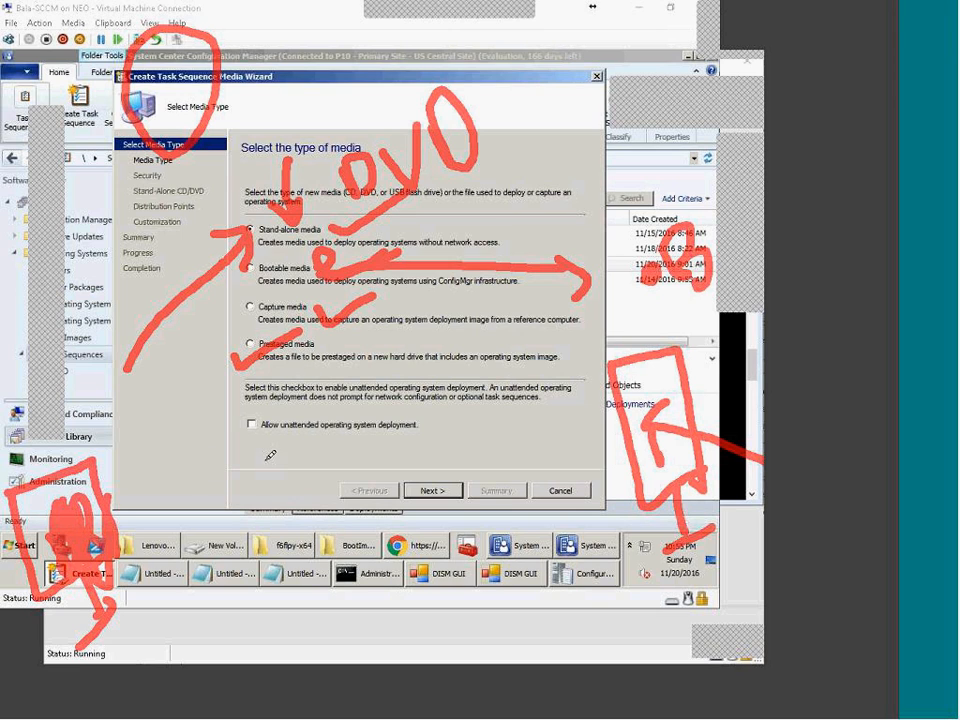
mouse_move(335, 367)
left_mouse_down()
mouse_move(522, 360)
mouse_move(541, 370)
mouse_move(572, 323)
mouse_move(603, 367)
left_mouse_up()
mouse_move(619, 310)
left_mouse_down()
mouse_move(646, 342)
mouse_move(666, 308)
mouse_move(679, 333)
left_mouse_up()
left_click_drag(553, 417, 614, 373)
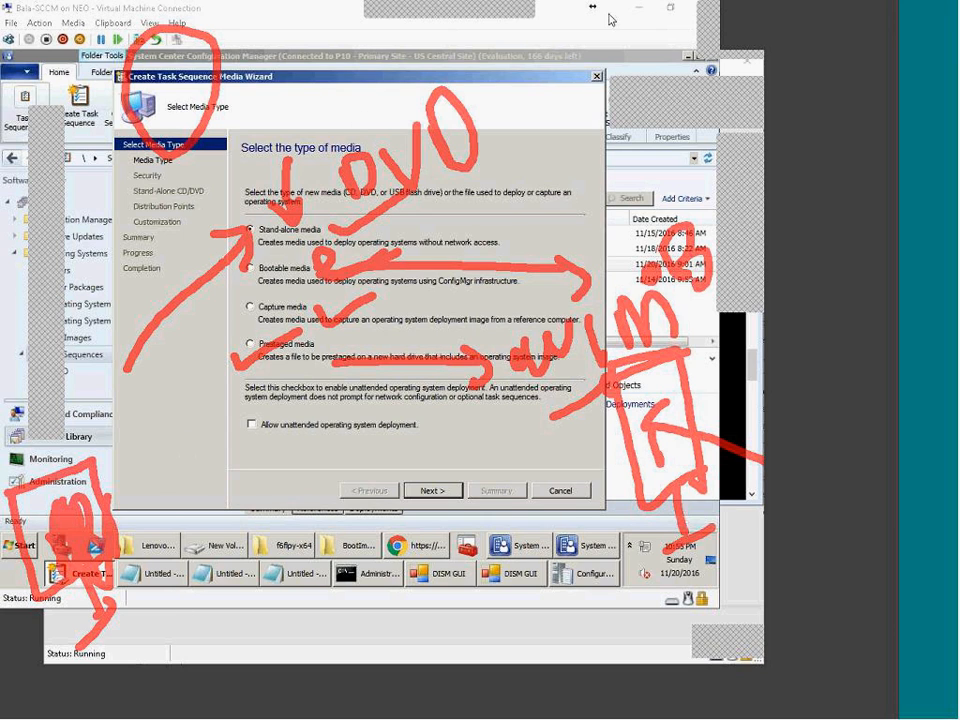
left_click(688, 22)
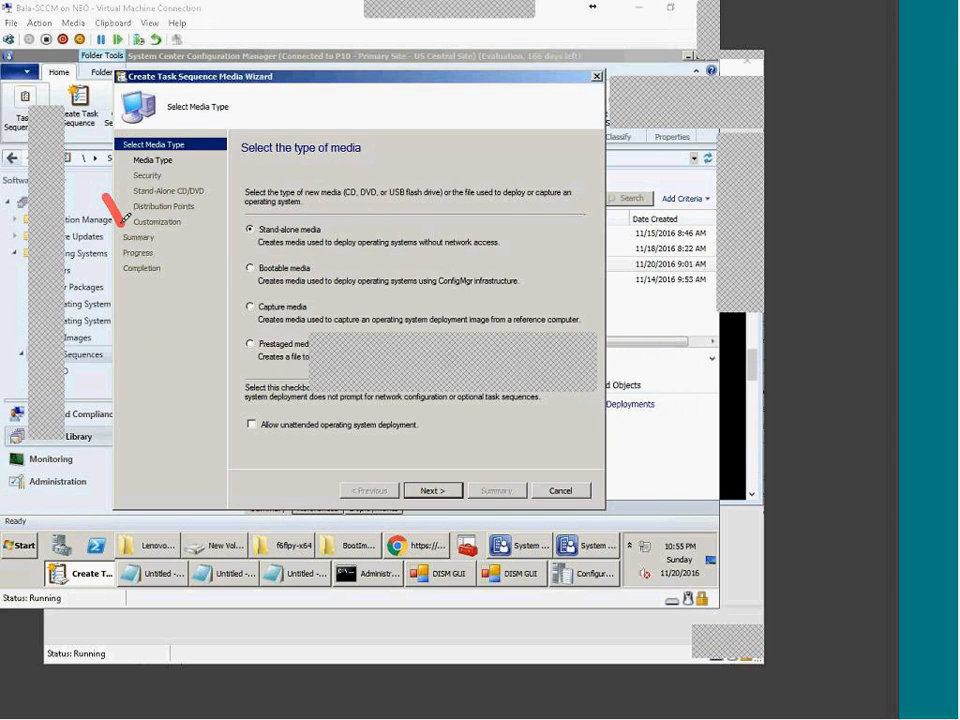
mouse_move(122, 218)
left_mouse_down()
mouse_move(118, 192)
mouse_move(128, 196)
mouse_move(181, 142)
mouse_move(224, 162)
left_mouse_up()
mouse_move(166, 204)
left_mouse_down()
mouse_move(167, 288)
mouse_move(190, 259)
left_mouse_up()
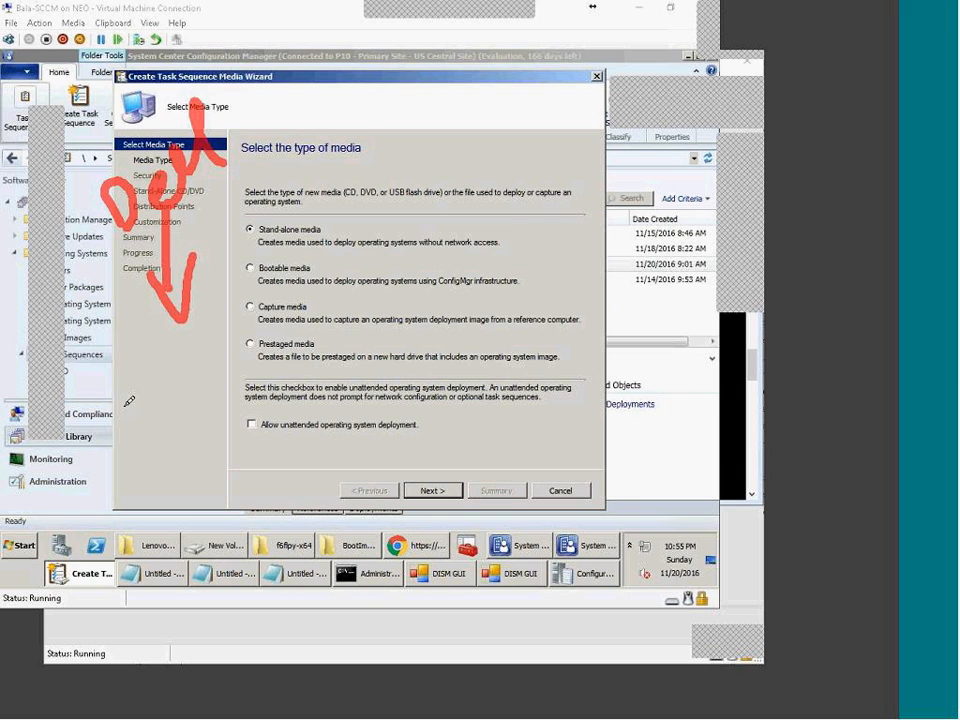
left_click_drag(108, 401, 154, 361)
mouse_move(105, 400)
left_mouse_down()
mouse_move(128, 405)
mouse_move(132, 453)
left_mouse_up()
mouse_move(165, 396)
left_mouse_down()
mouse_move(160, 427)
mouse_move(163, 398)
mouse_move(204, 386)
mouse_move(188, 382)
left_mouse_up()
mouse_move(152, 455)
left_mouse_down()
mouse_move(165, 480)
mouse_move(132, 500)
left_mouse_up()
left_click_drag(240, 420, 100, 522)
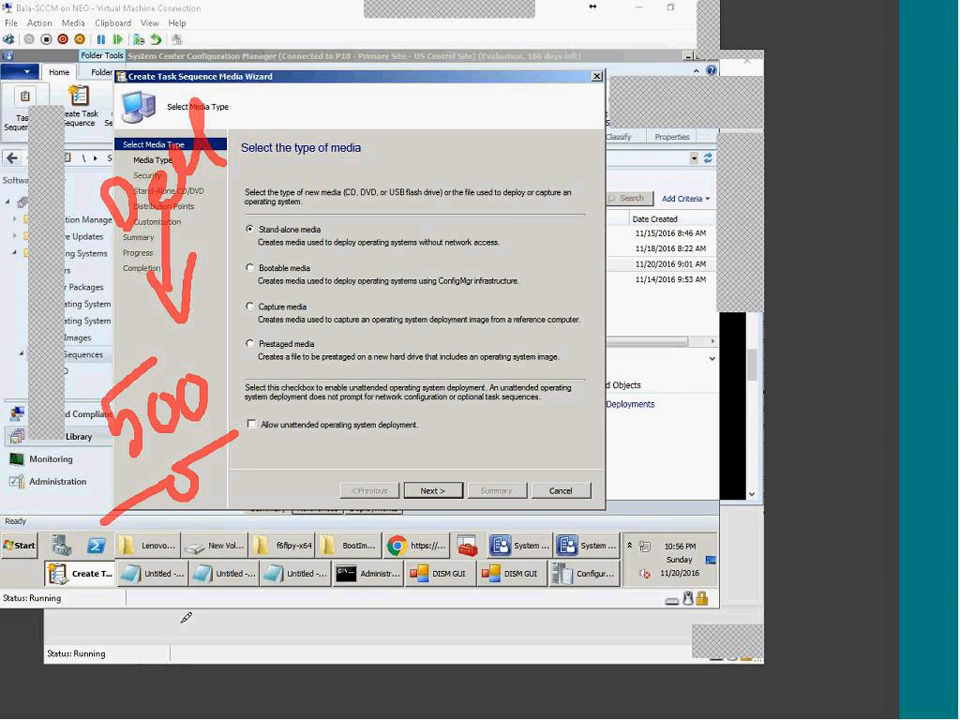
mouse_move(168, 636)
left_mouse_down()
mouse_move(185, 690)
mouse_move(185, 613)
mouse_move(163, 612)
left_mouse_up()
mouse_move(250, 612)
left_mouse_down()
mouse_move(228, 630)
mouse_move(226, 655)
mouse_move(330, 585)
left_mouse_up()
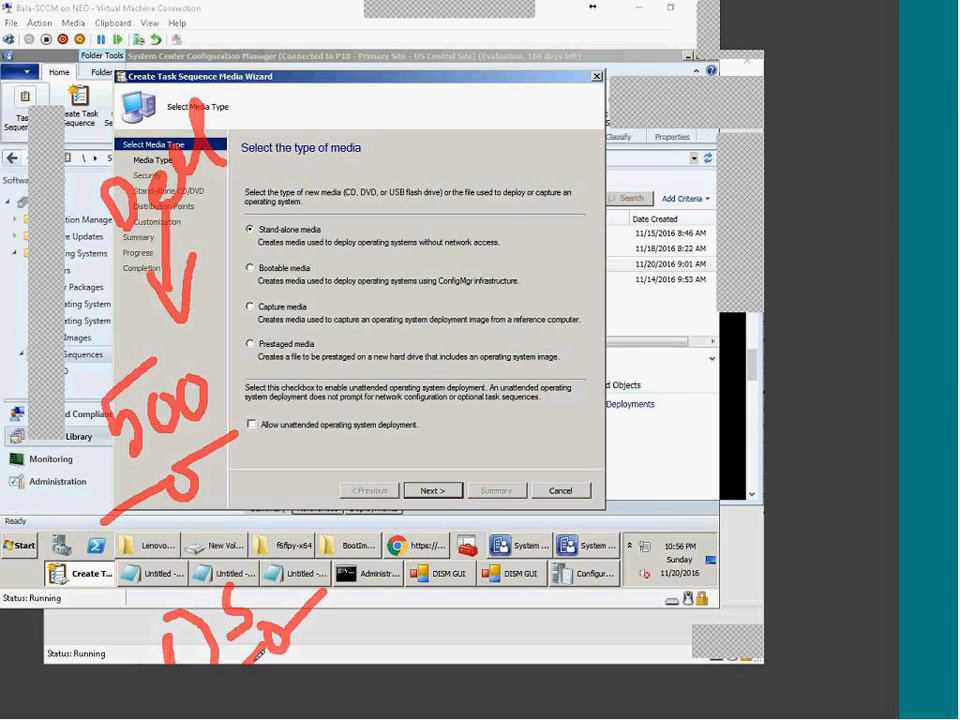
mouse_move(176, 651)
left_mouse_down()
mouse_move(80, 645)
mouse_move(100, 443)
mouse_move(104, 460)
left_mouse_up()
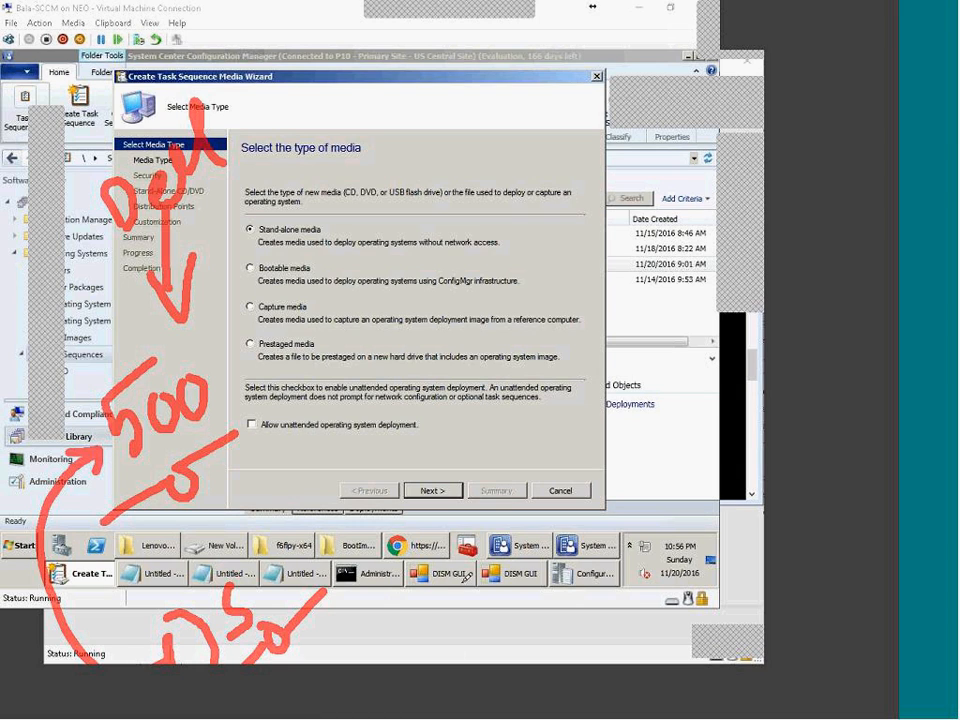
left_click(333, 345)
mouse_move(333, 345)
left_mouse_down()
mouse_move(343, 367)
mouse_move(405, 346)
left_mouse_up()
left_click_drag(550, 356, 609, 348)
left_click_drag(593, 338, 606, 367)
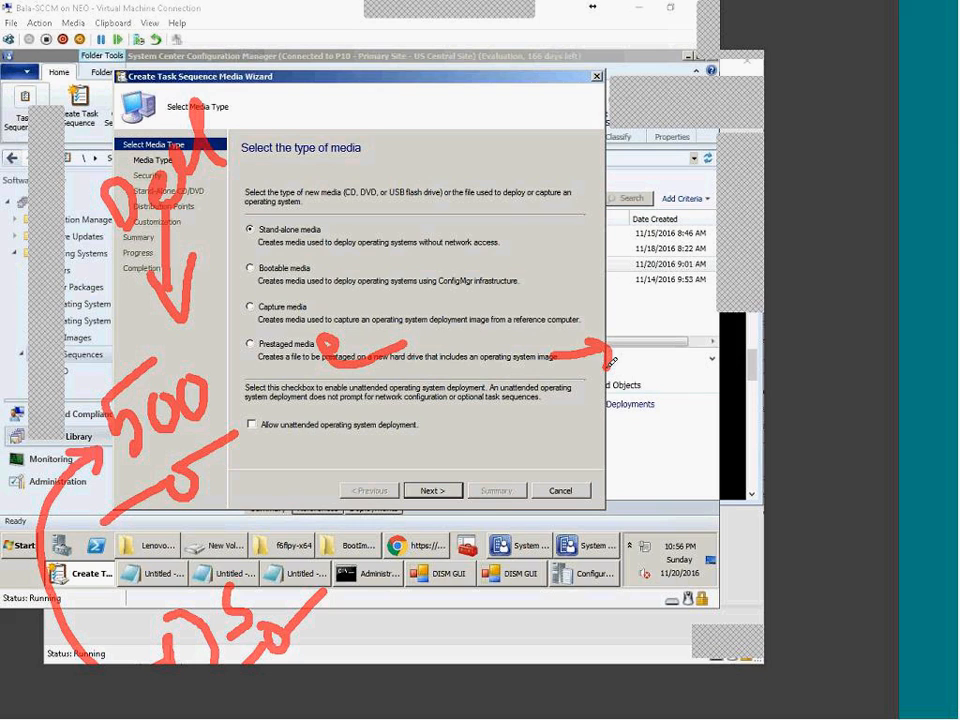
left_click(623, 349)
mouse_move(631, 323)
left_mouse_down()
mouse_move(646, 321)
mouse_move(658, 343)
mouse_move(669, 297)
left_mouse_up()
mouse_move(681, 289)
left_mouse_down()
mouse_move(686, 311)
mouse_move(715, 294)
left_mouse_up()
left_click_drag(638, 387, 761, 309)
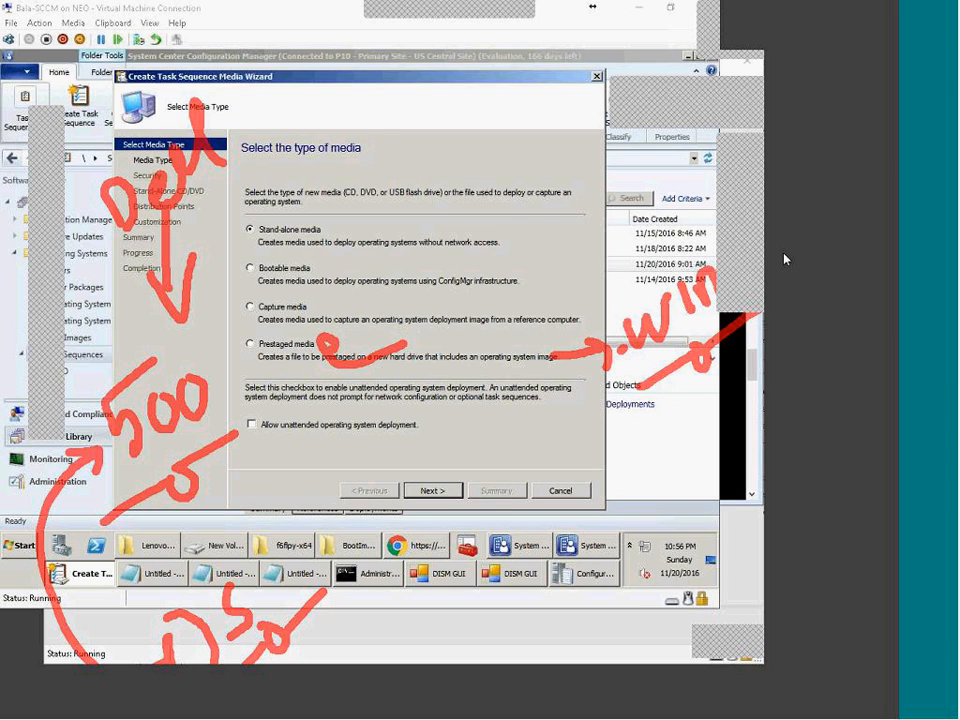
mouse_move(705, 270)
left_mouse_down()
mouse_move(436, 140)
mouse_move(233, 108)
mouse_move(280, 140)
left_mouse_up()
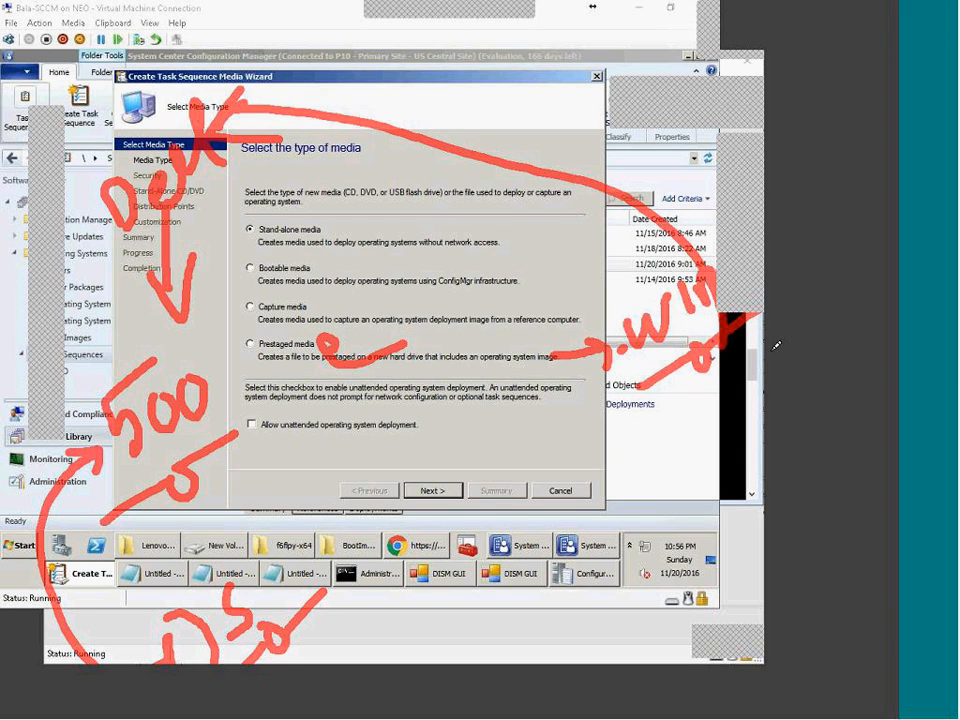
left_click_drag(553, 325, 740, 362)
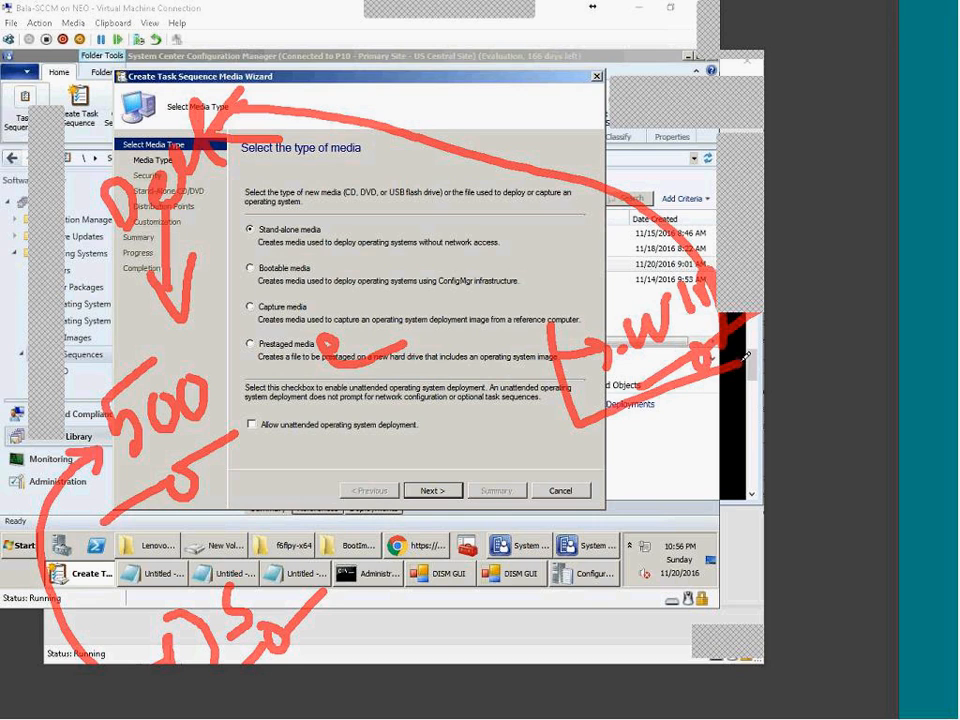
mouse_move(553, 330)
left_mouse_down()
mouse_move(792, 224)
mouse_move(707, 388)
left_mouse_up()
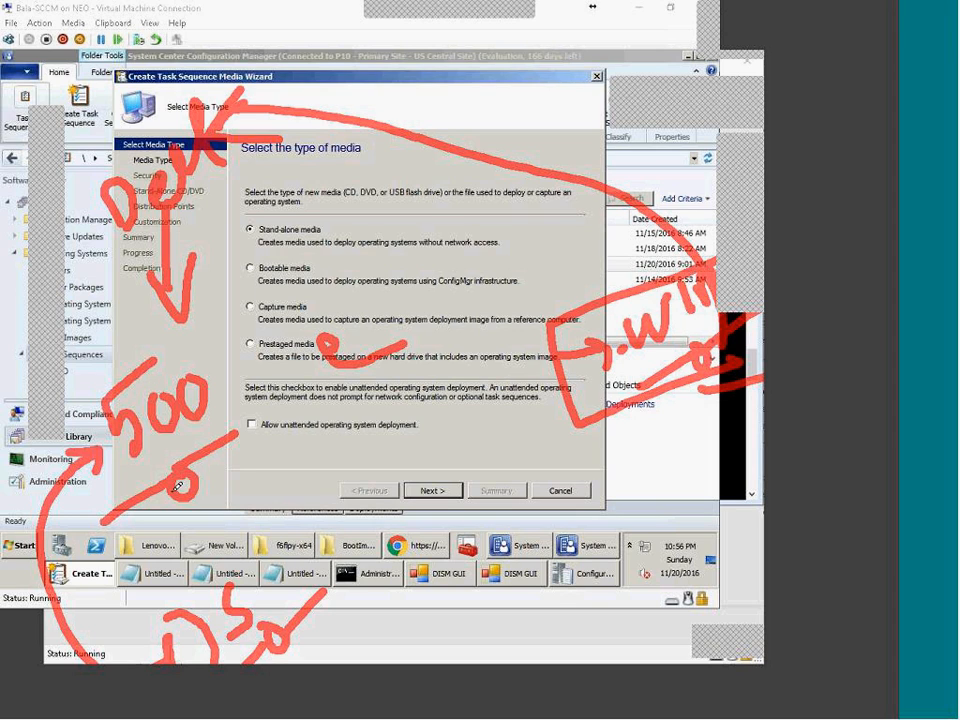
Step: Annotate the screen with arrows and circles around the handwritten Dell note and 500
mouse_move(213, 461)
left_mouse_down()
mouse_move(369, 639)
mouse_move(365, 648)
mouse_move(434, 656)
left_mouse_up()
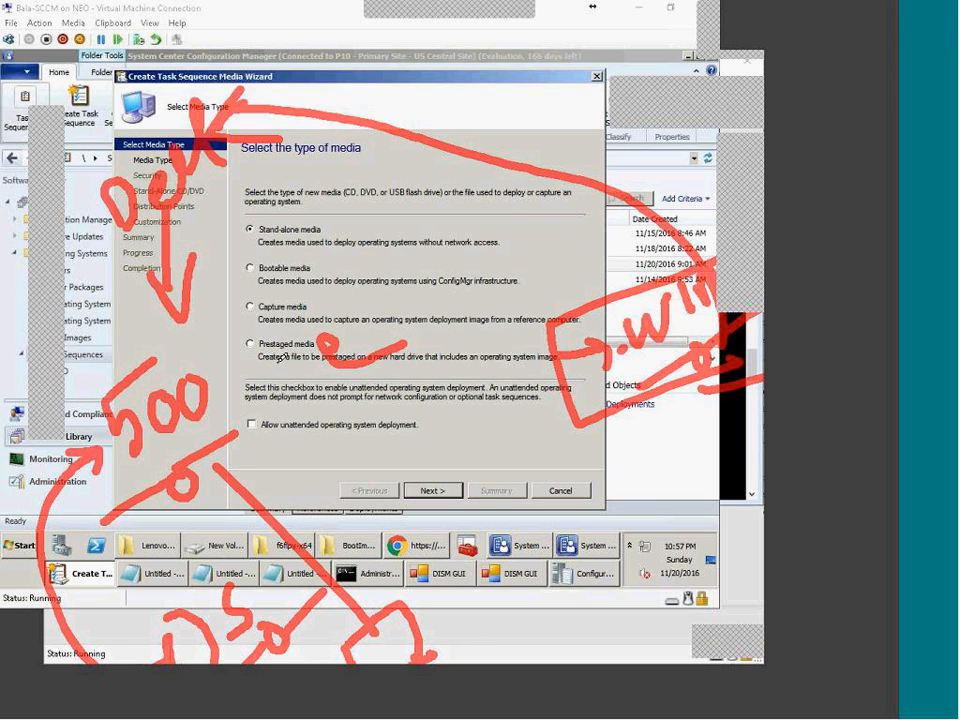
left_click_drag(211, 363, 218, 348)
mouse_move(222, 97)
left_mouse_down()
mouse_move(88, 202)
mouse_move(111, 216)
mouse_move(215, 122)
left_mouse_up()
left_click_drag(217, 58, 243, 97)
mouse_move(243, 39)
left_mouse_down()
mouse_move(262, 69)
mouse_move(255, 56)
mouse_move(281, 71)
left_mouse_up()
left_click_drag(285, 17, 274, 55)
left_click_drag(174, 240, 187, 363)
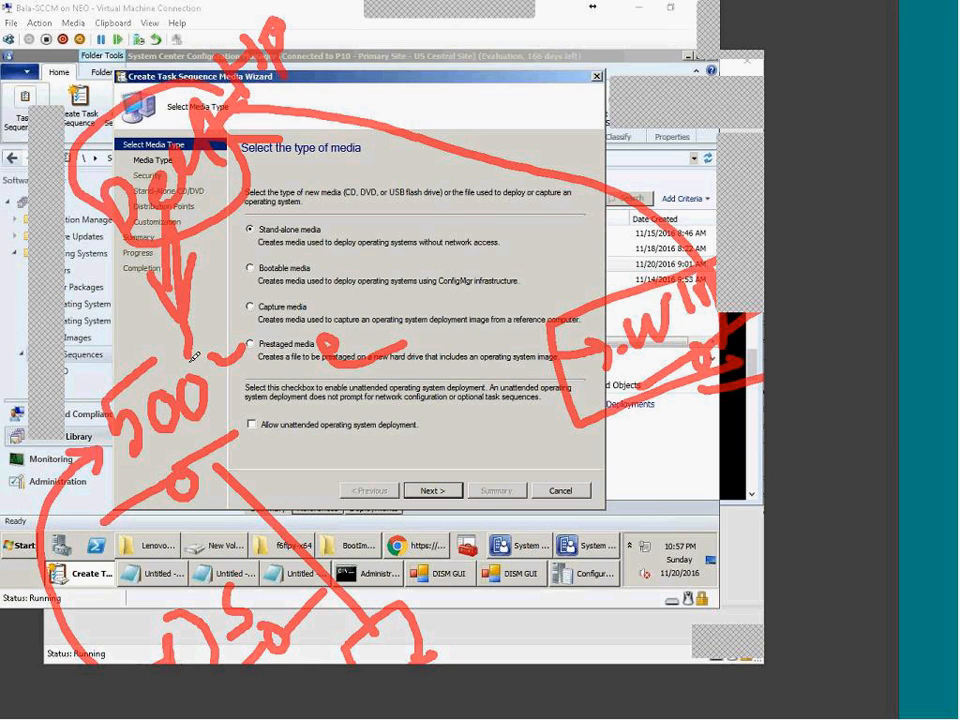
left_click_drag(151, 329, 208, 341)
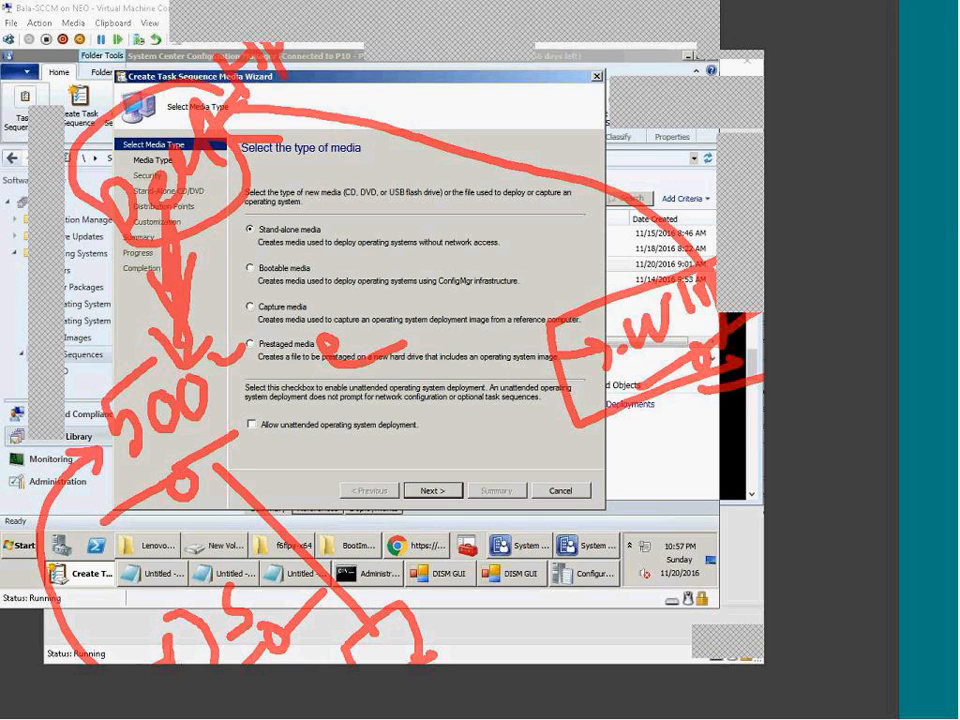
Step: Choose Bootable media and keep Dynamic media for management-point lookup
left_click(282, 268)
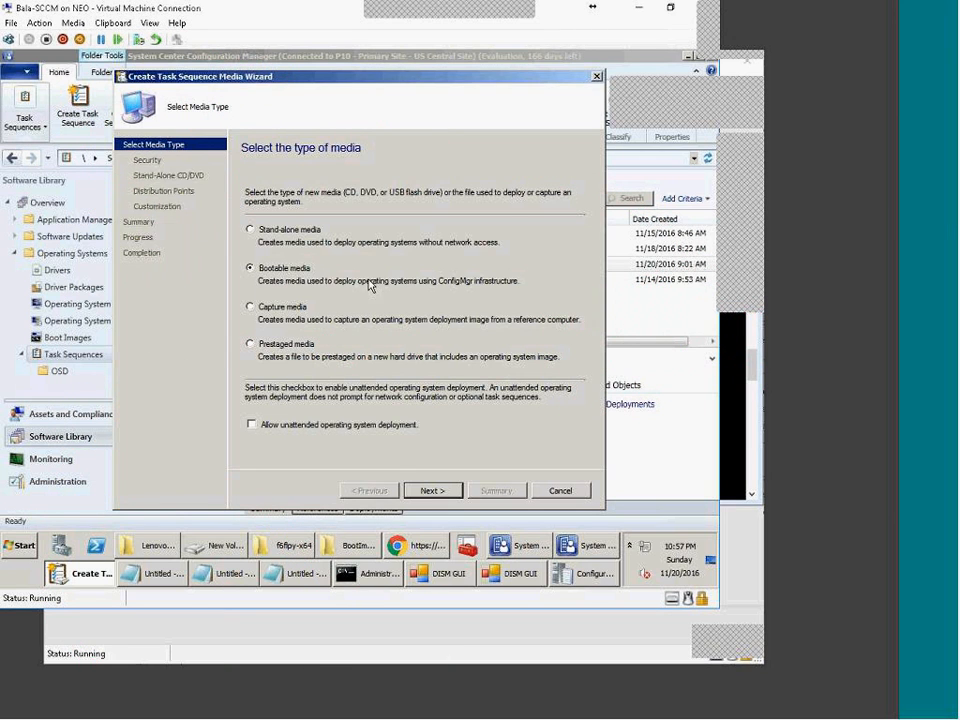
left_click(429, 491)
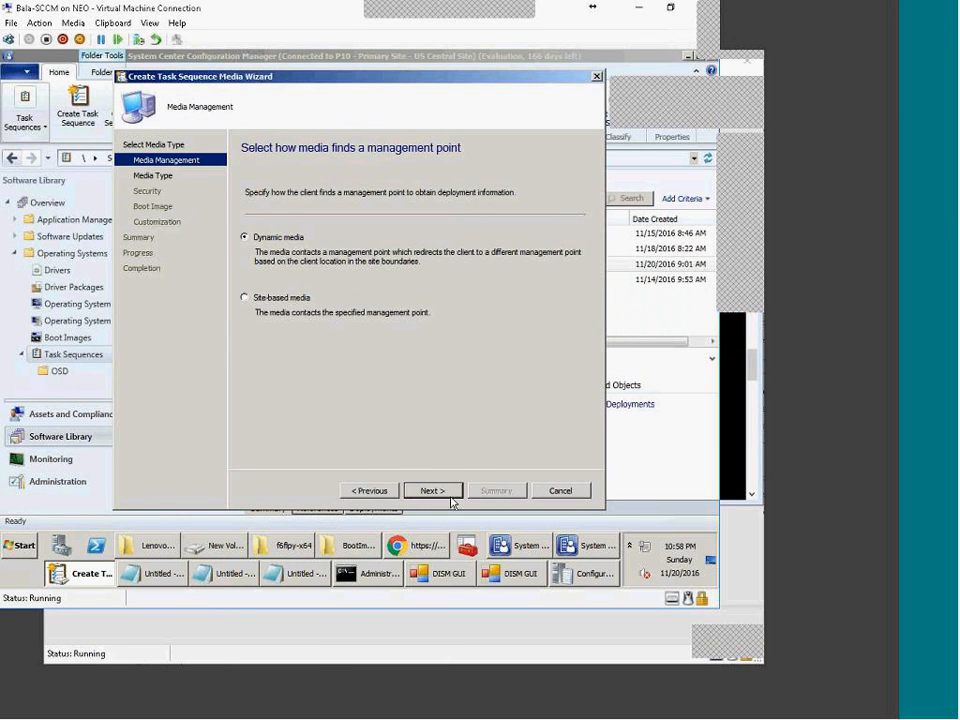
left_click(431, 491)
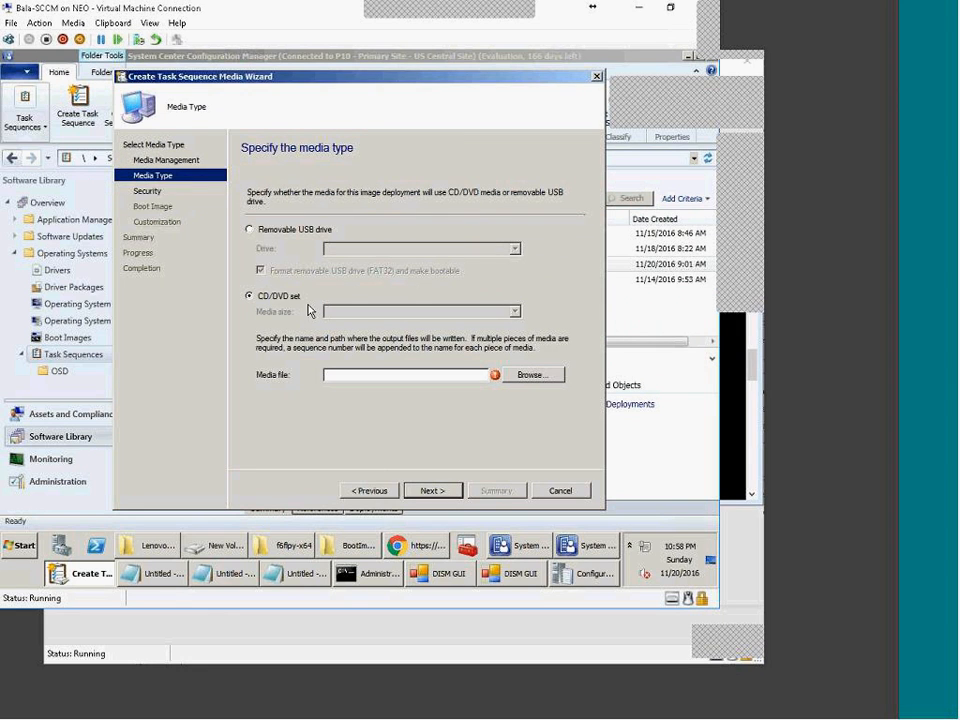
Step: Try a removable USB drive, then settle on a CD/DVD set and browse for the ISO location
left_click(277, 231)
left_click(515, 249)
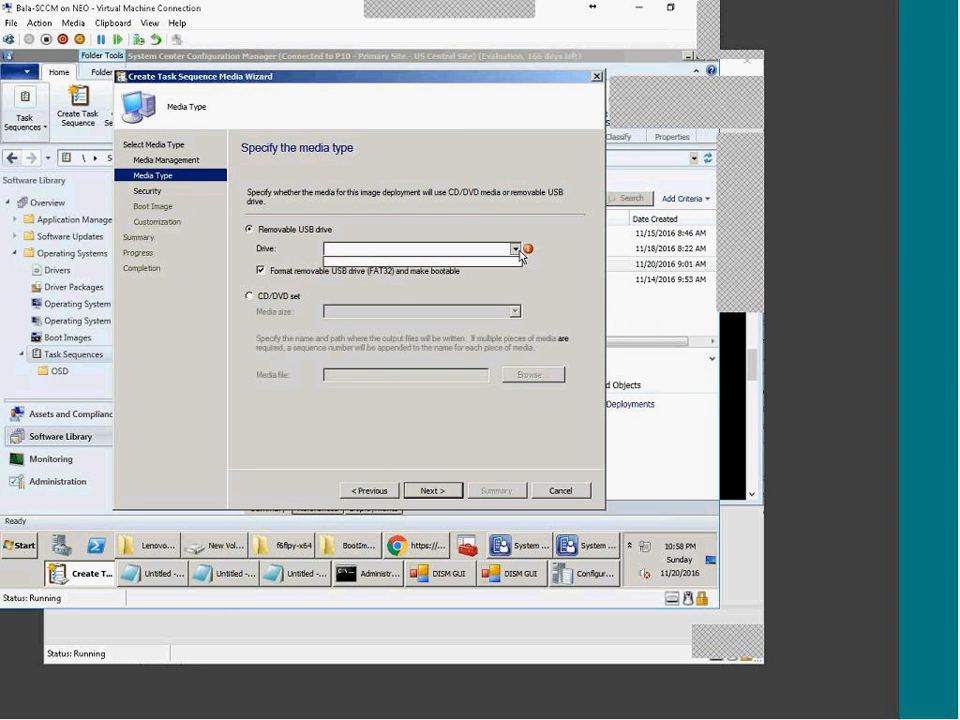
left_click(515, 249)
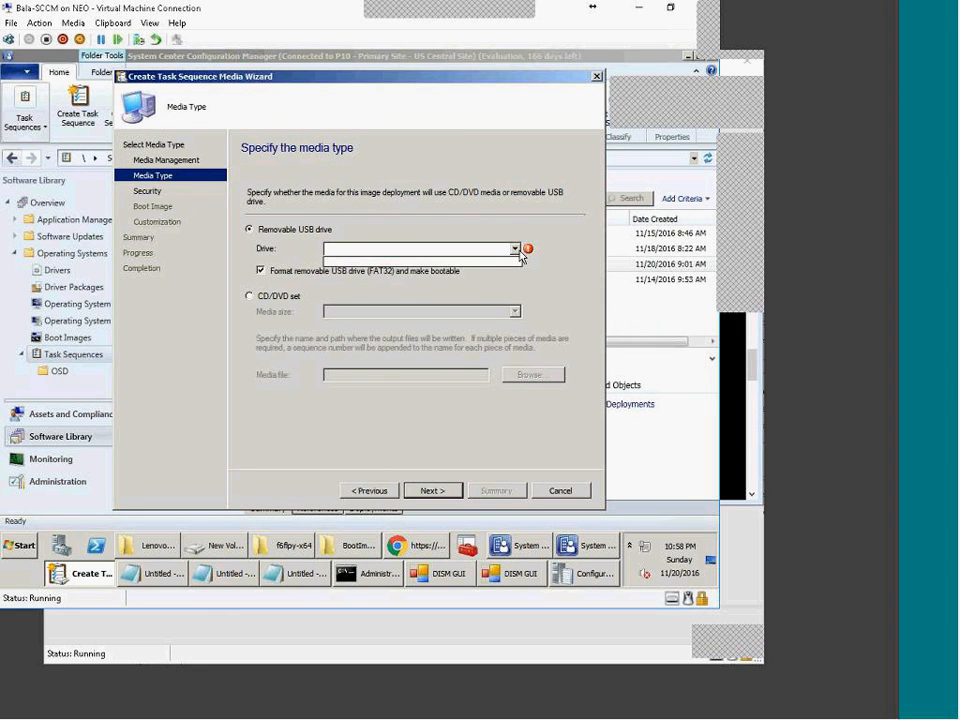
left_click(278, 297)
left_click(531, 375)
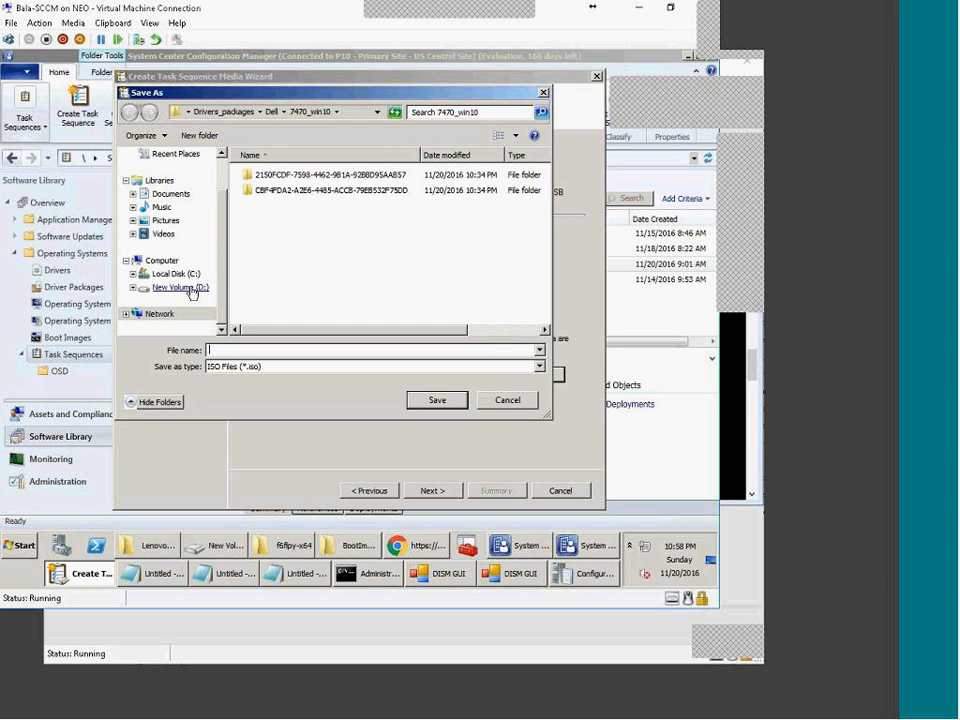
Step: Save the ISO on New Volume (D:), keep Boot Image X64, build the media, then show BootImages
left_click(180, 288)
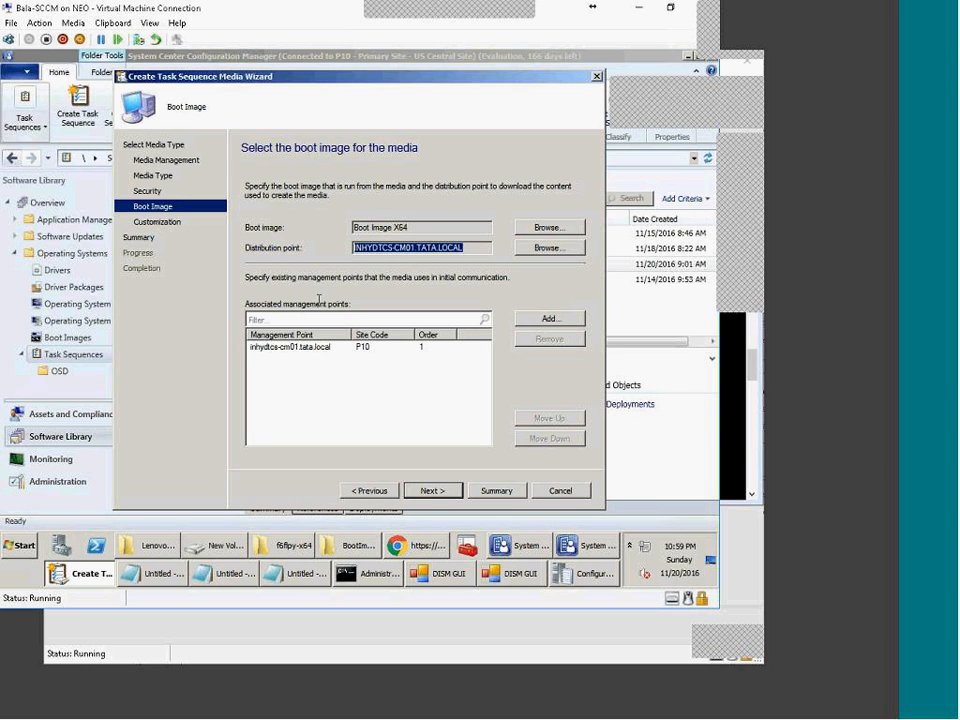
left_click(432, 492)
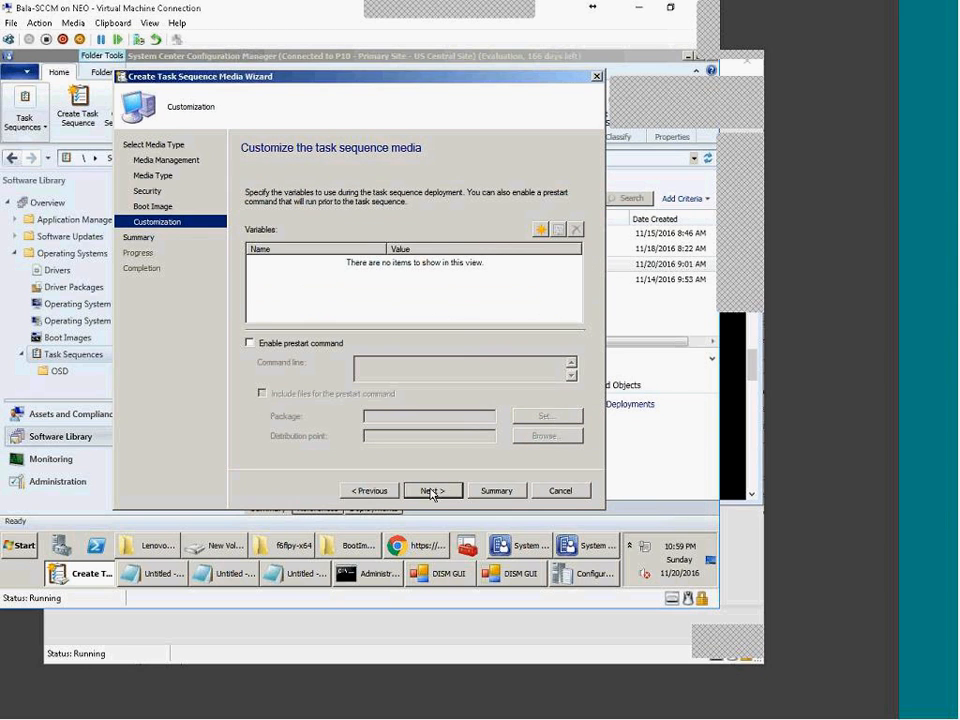
left_click(432, 492)
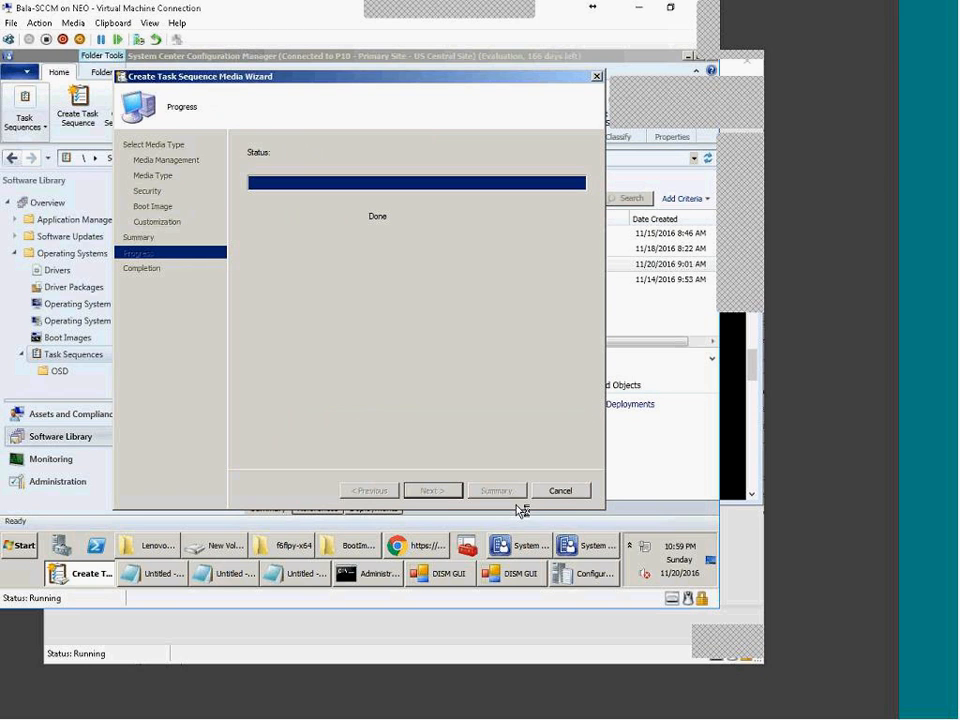
left_click(368, 548)
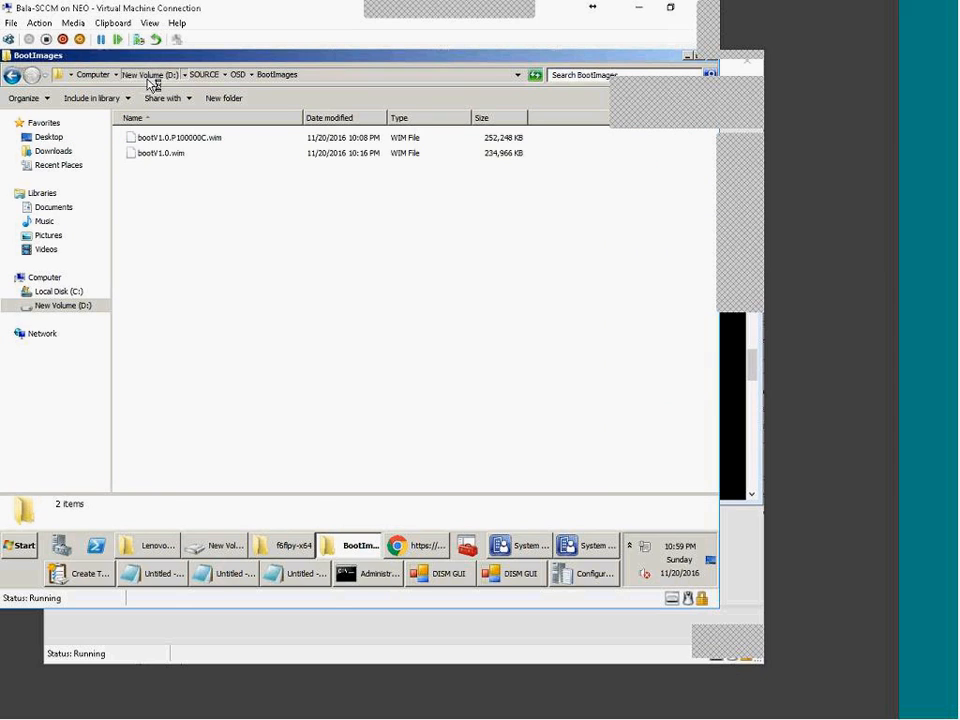
Step: Open D:\BootMedia and refresh its listing while the media finishes building
left_click(148, 76)
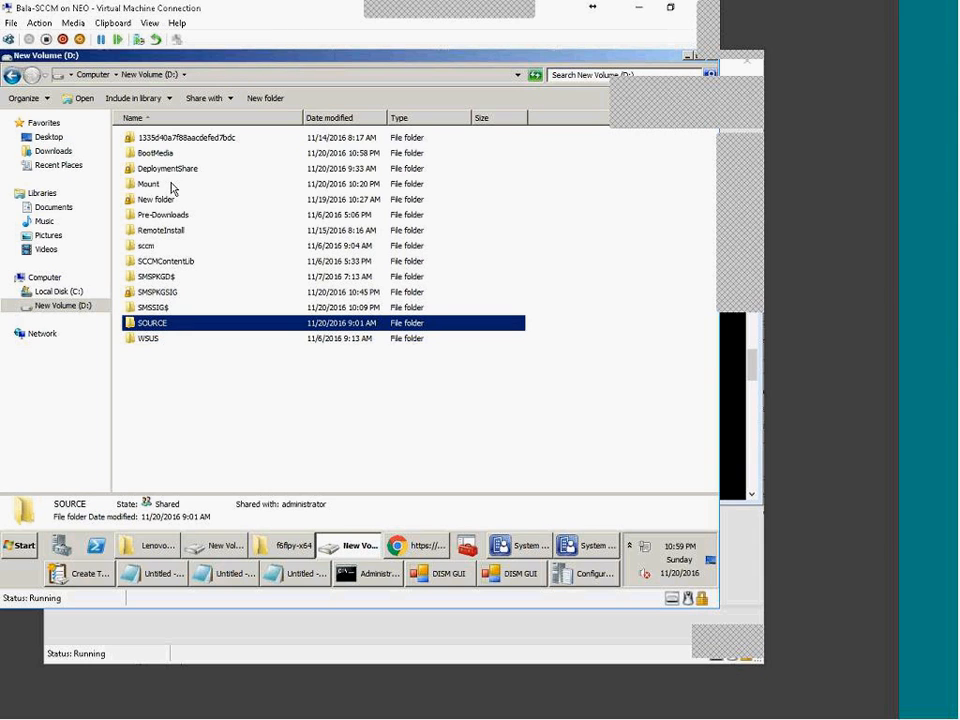
double_click(160, 154)
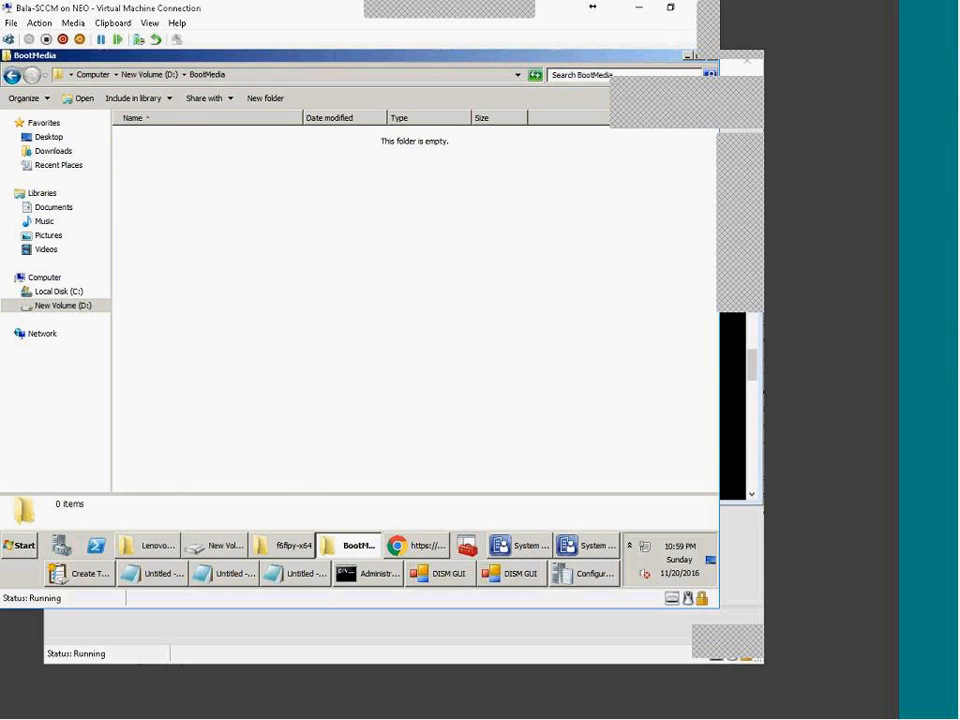
left_click(88, 573)
left_click_drag(338, 93, 476, 108)
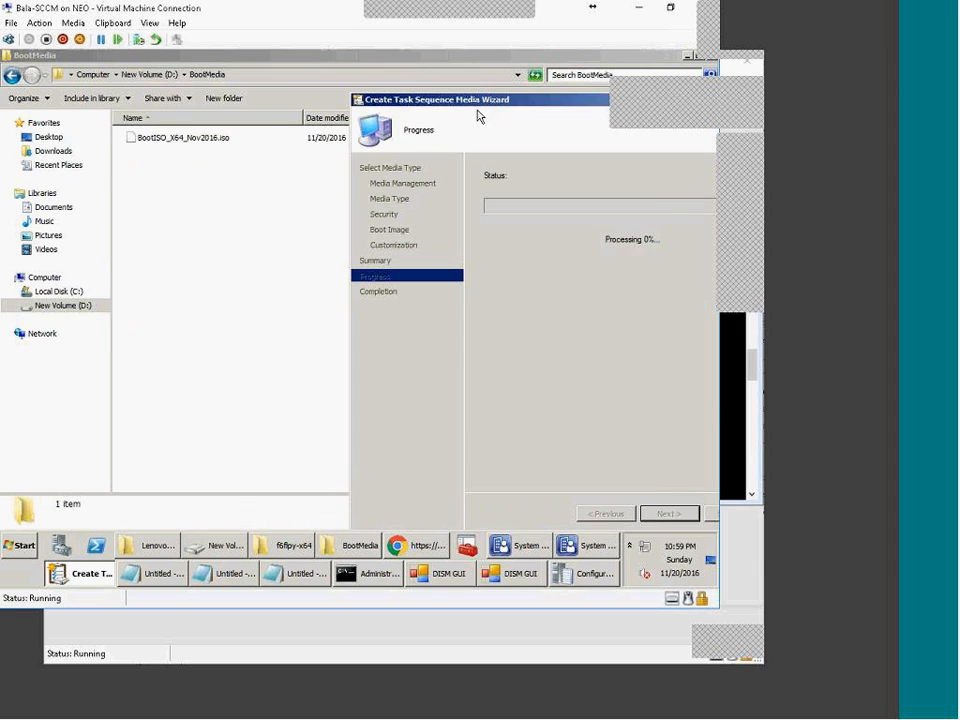
right_click(256, 217)
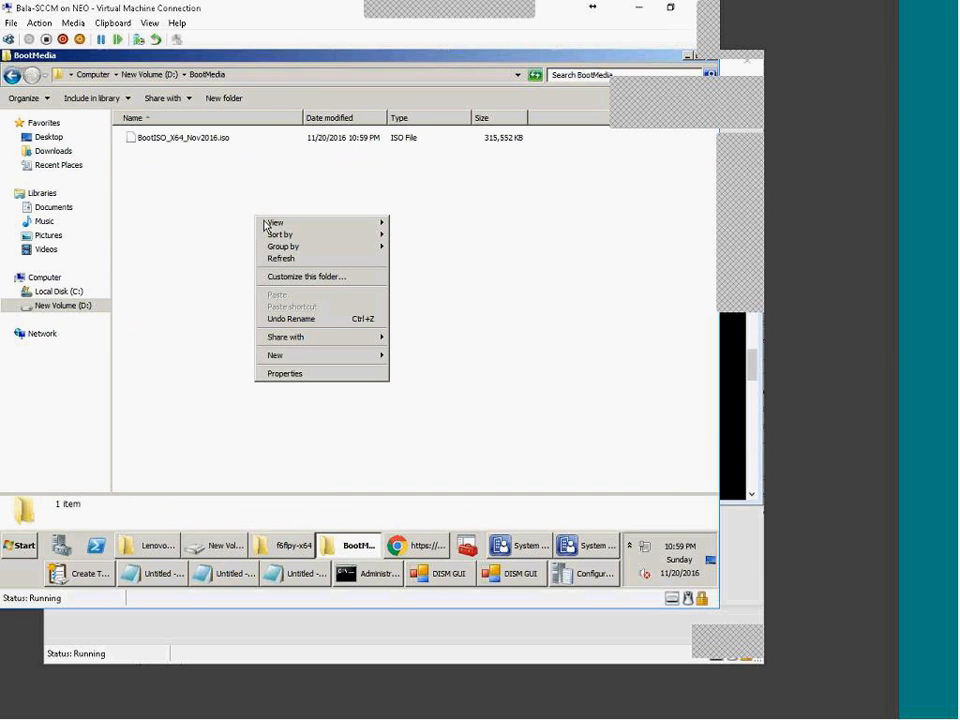
left_click(280, 262)
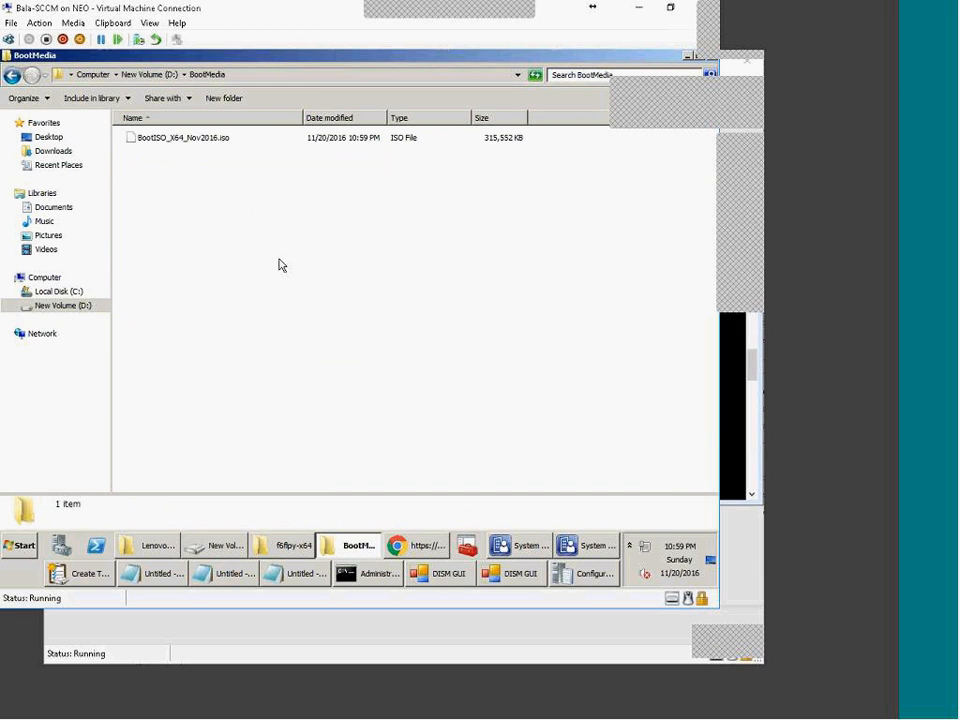
left_click(87, 575)
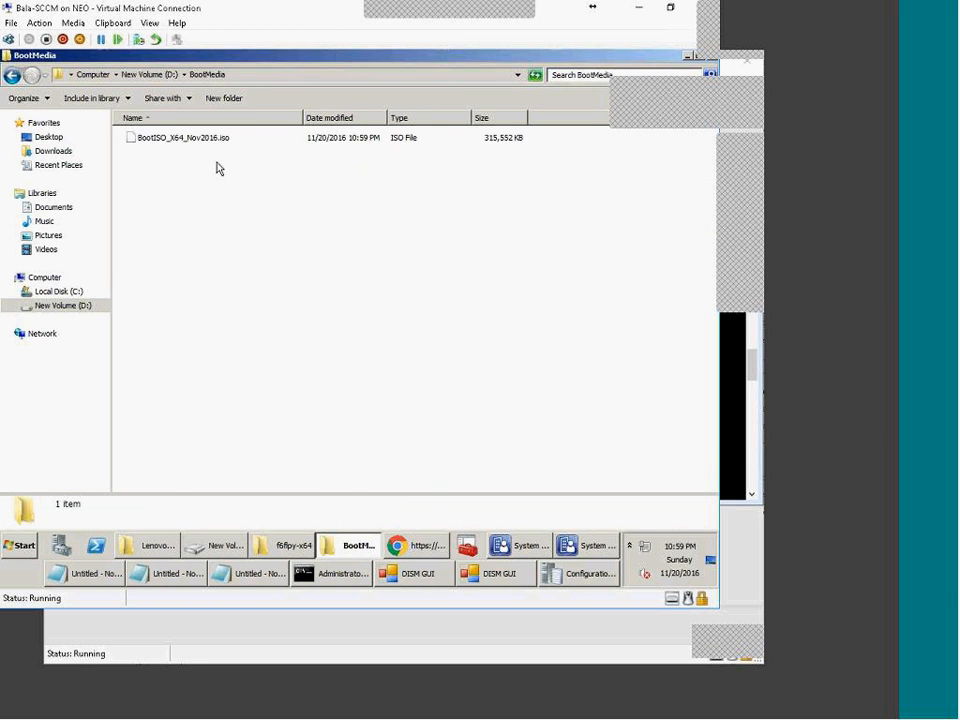
Step: Confirm BootISO_X64_Nov2016.iso is 308 MB, then return to the SCCM console's media wizard
left_click(200, 138)
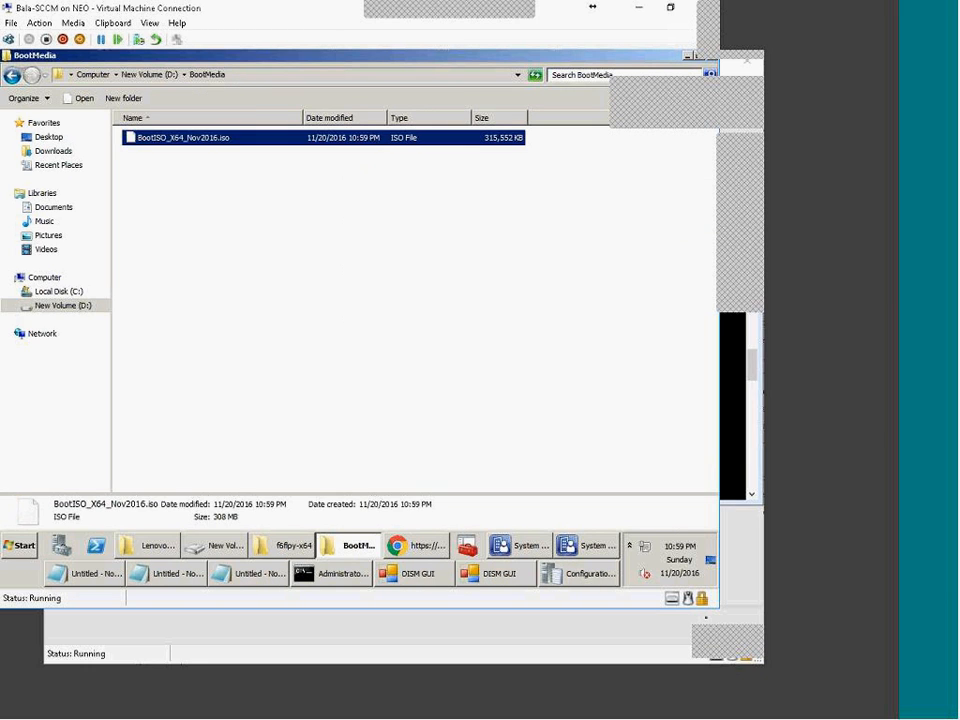
left_click(455, 659)
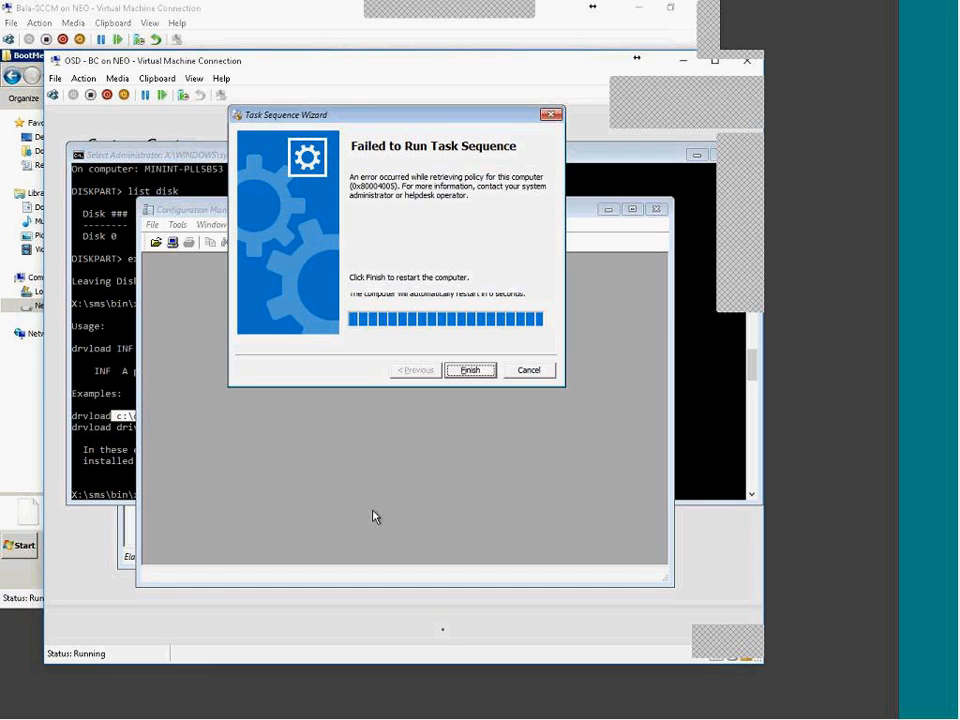
left_click(739, 711)
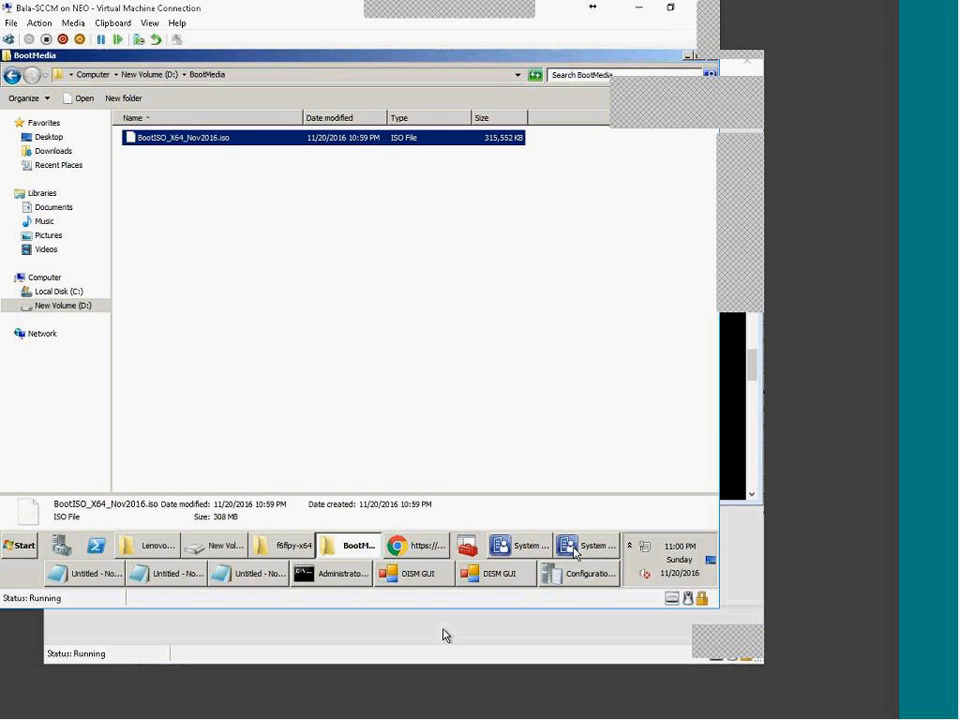
left_click(575, 553)
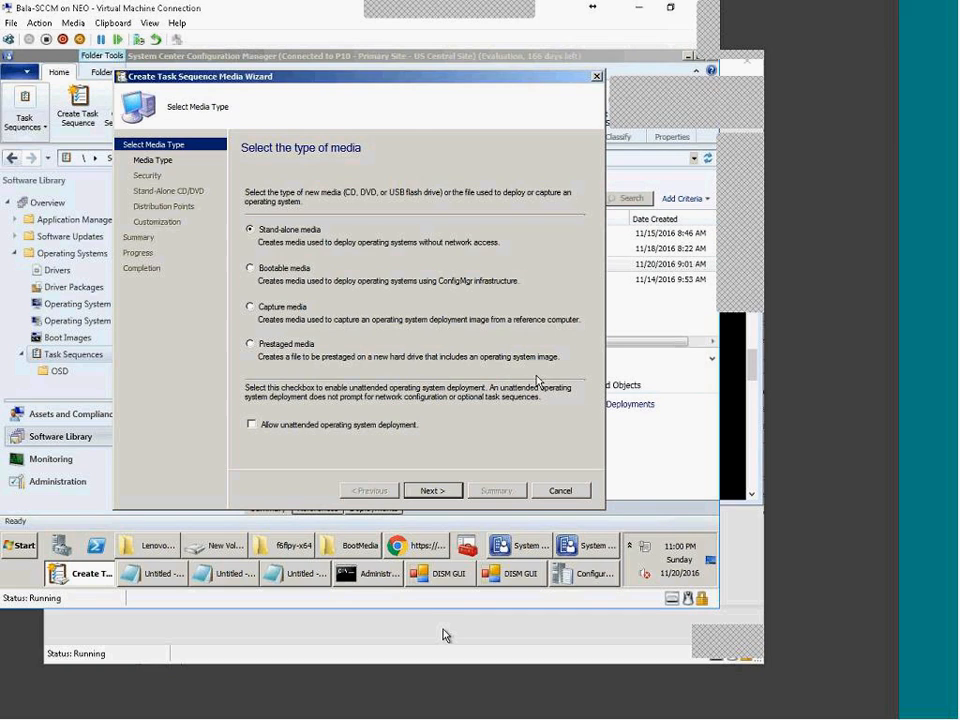
Step: Set the stand-alone media size to Unlimited, keeping CD/DVD set rather than USB drive
key("Return")
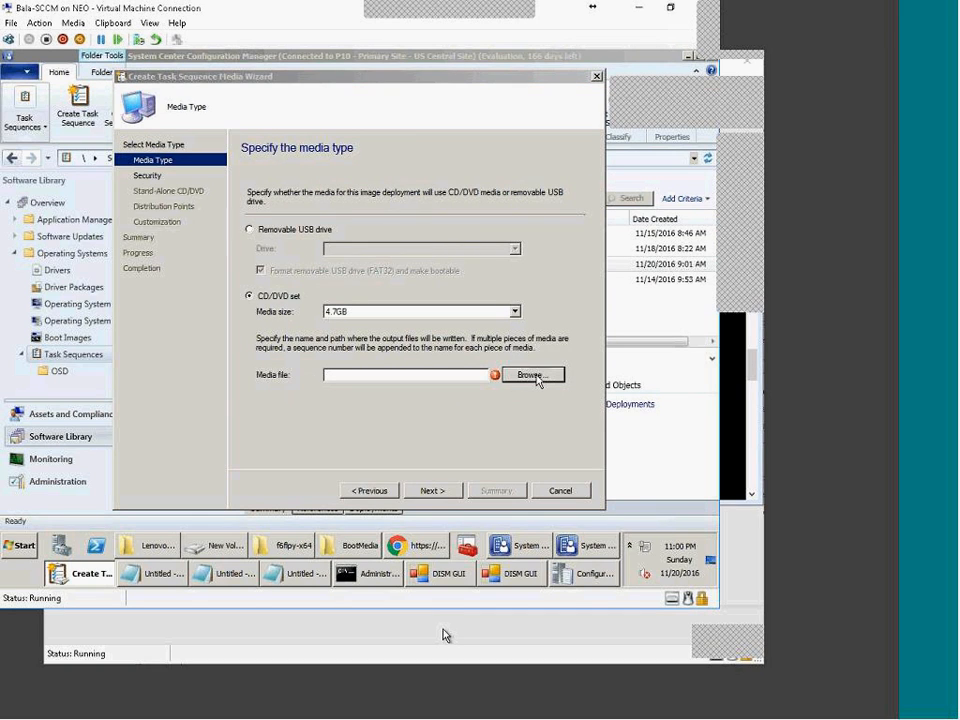
left_click(515, 311)
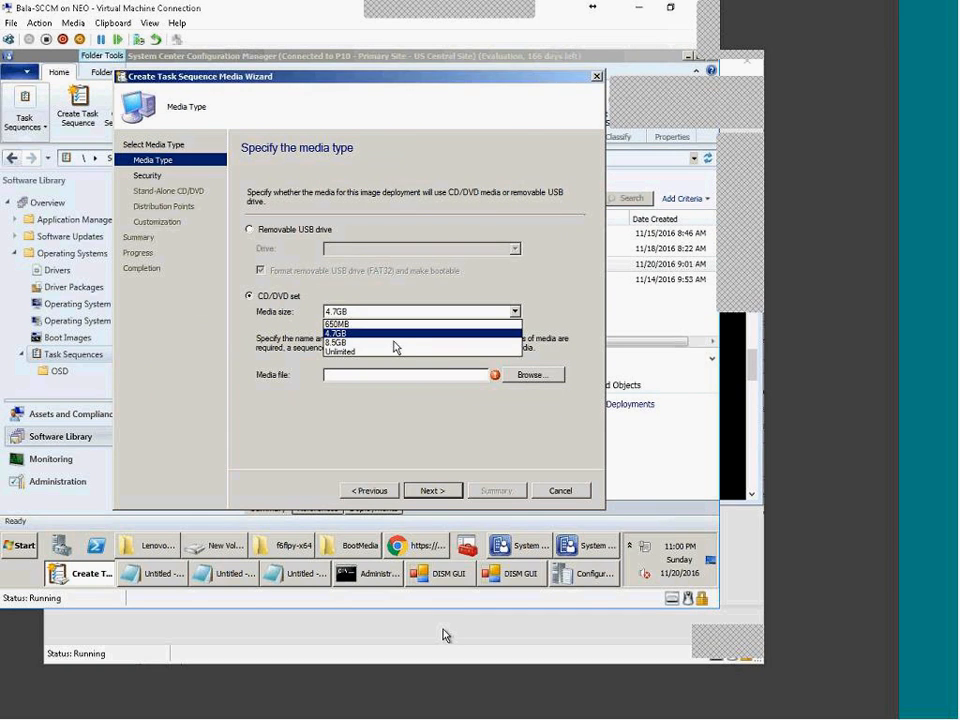
left_click(345, 352)
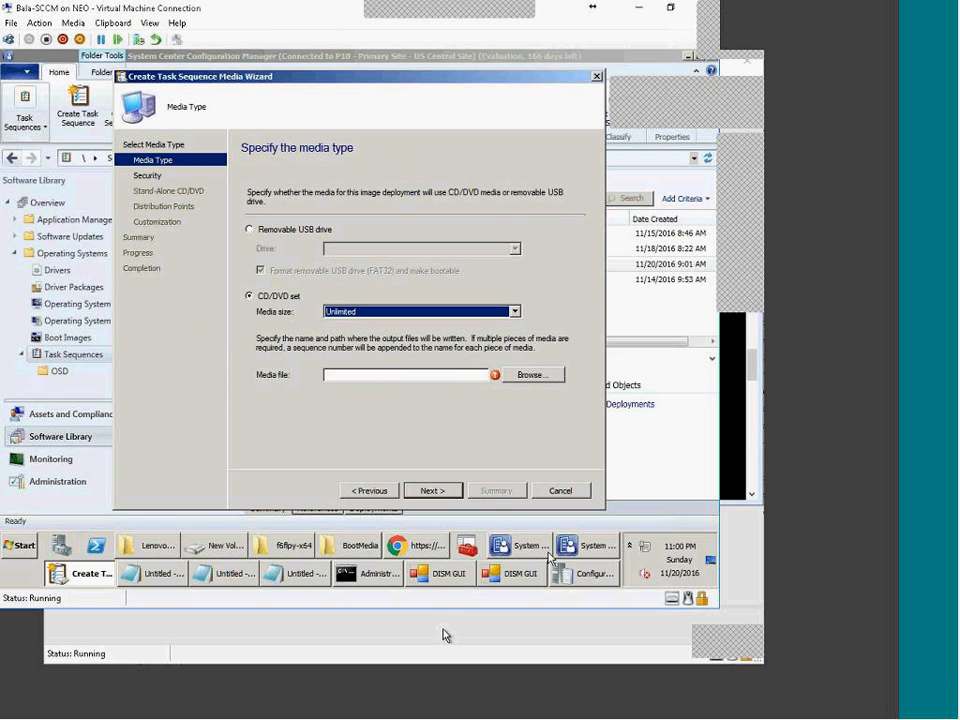
left_click(558, 546)
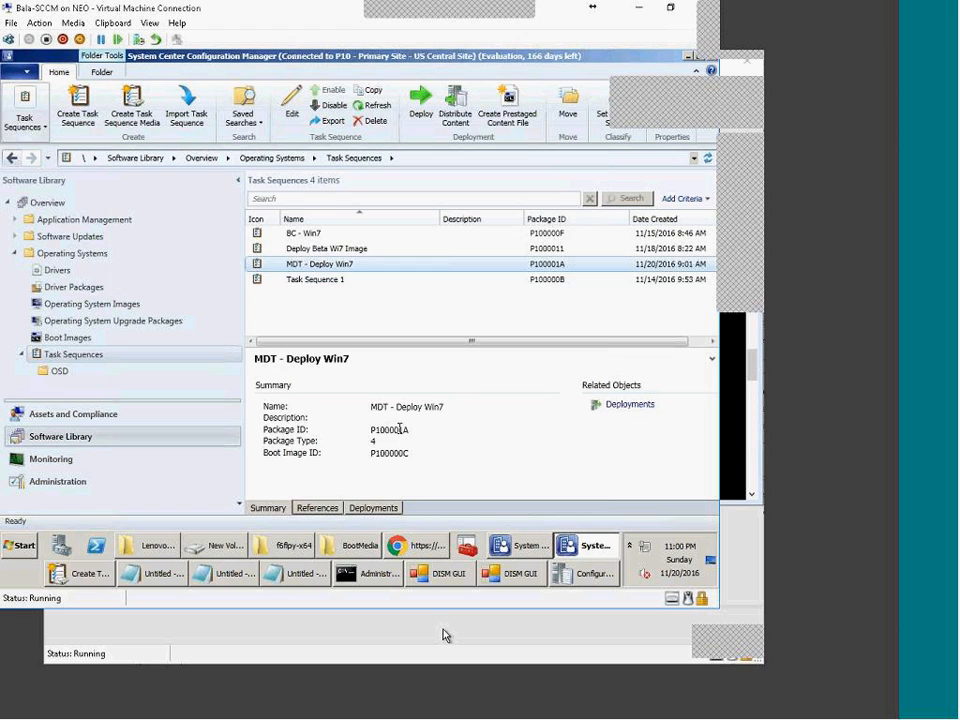
left_click(585, 548)
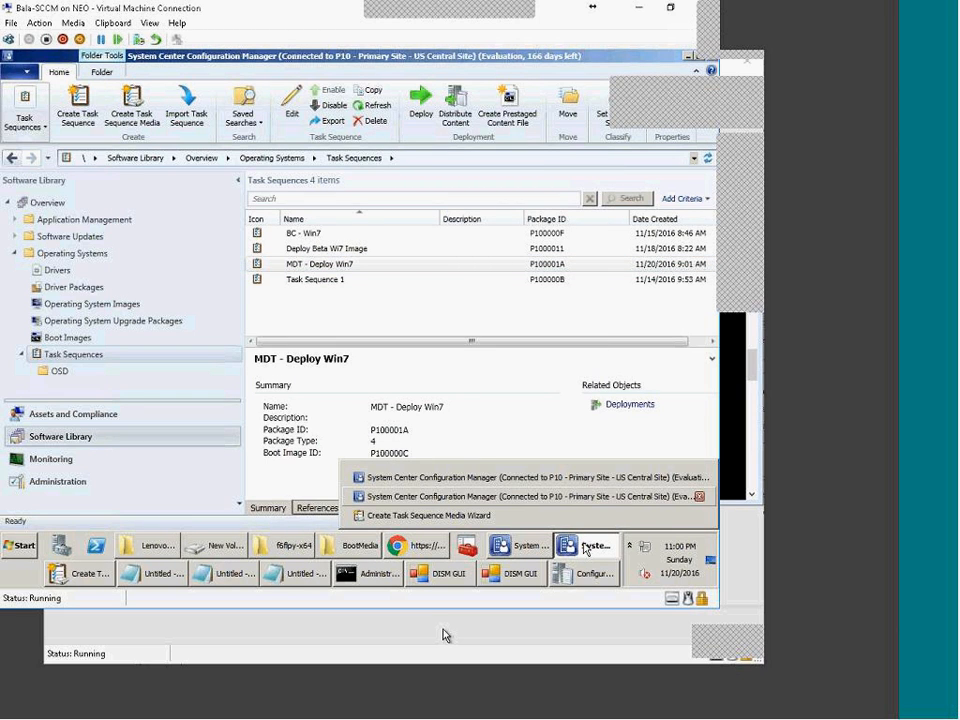
left_click(420, 515)
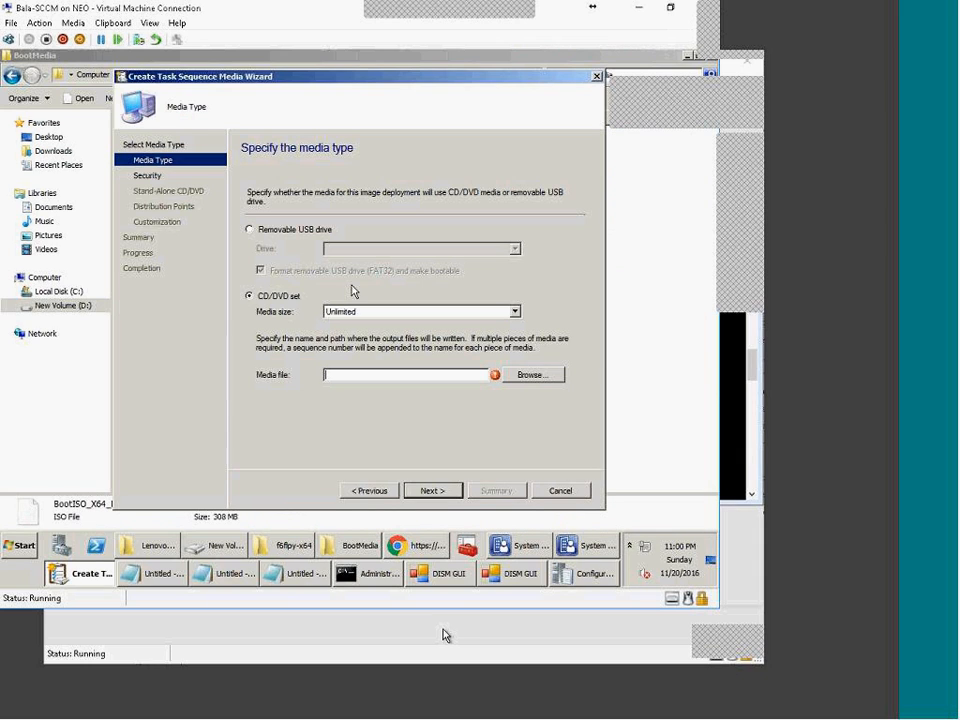
left_click(286, 230)
left_click(276, 295)
Step: Cancel the media wizard without saving and return to the Task Sequences list
left_click(570, 493)
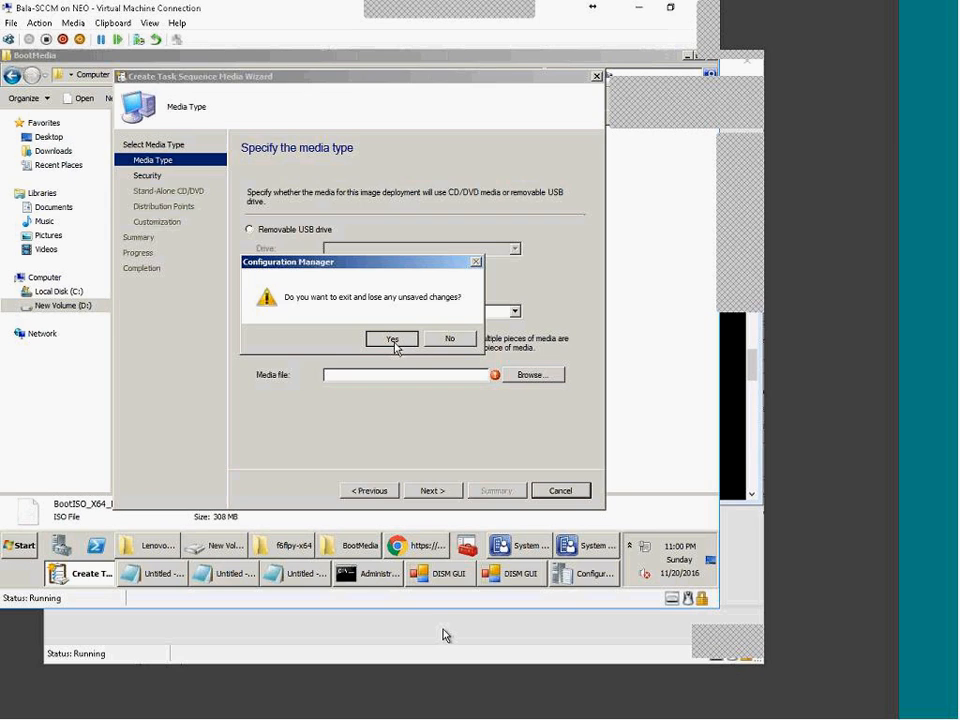
left_click(393, 340)
left_click(596, 558)
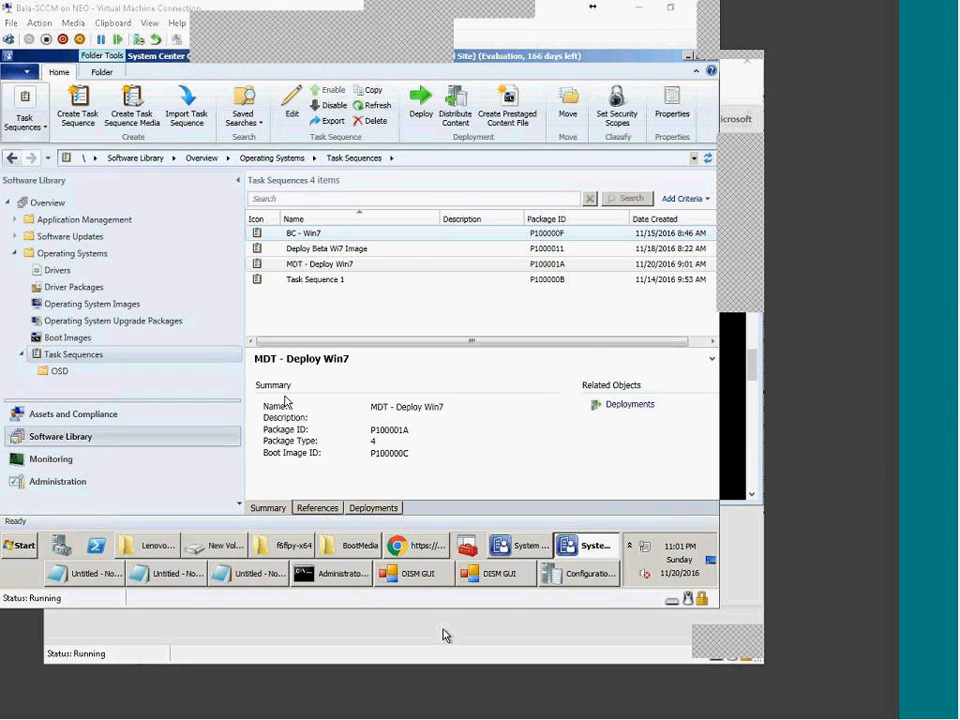
left_click(350, 264)
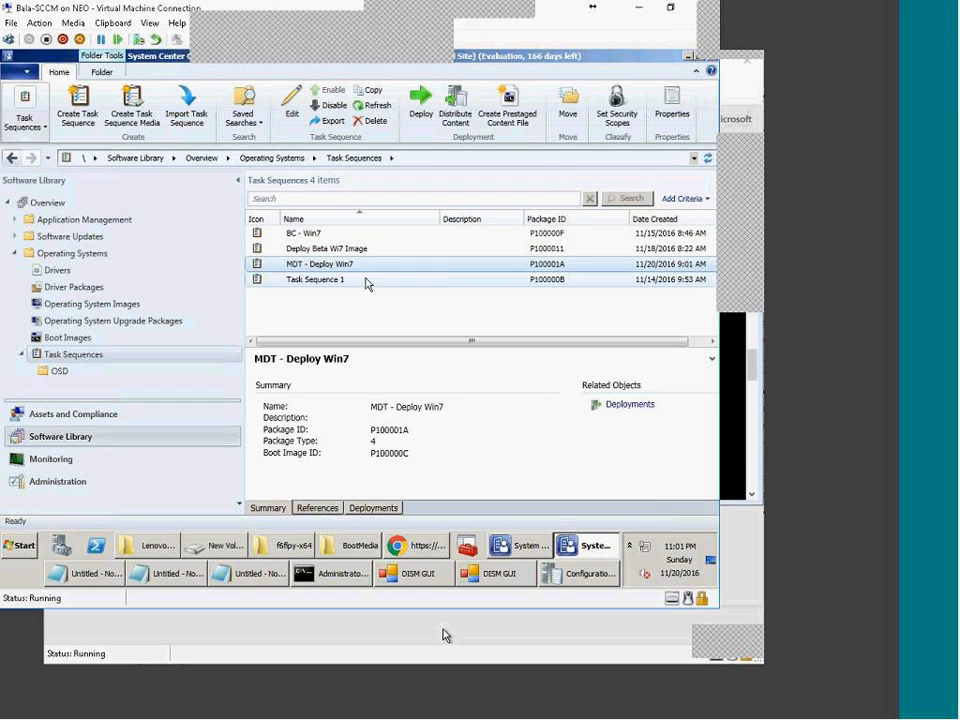
right_click(361, 270)
left_click(123, 112)
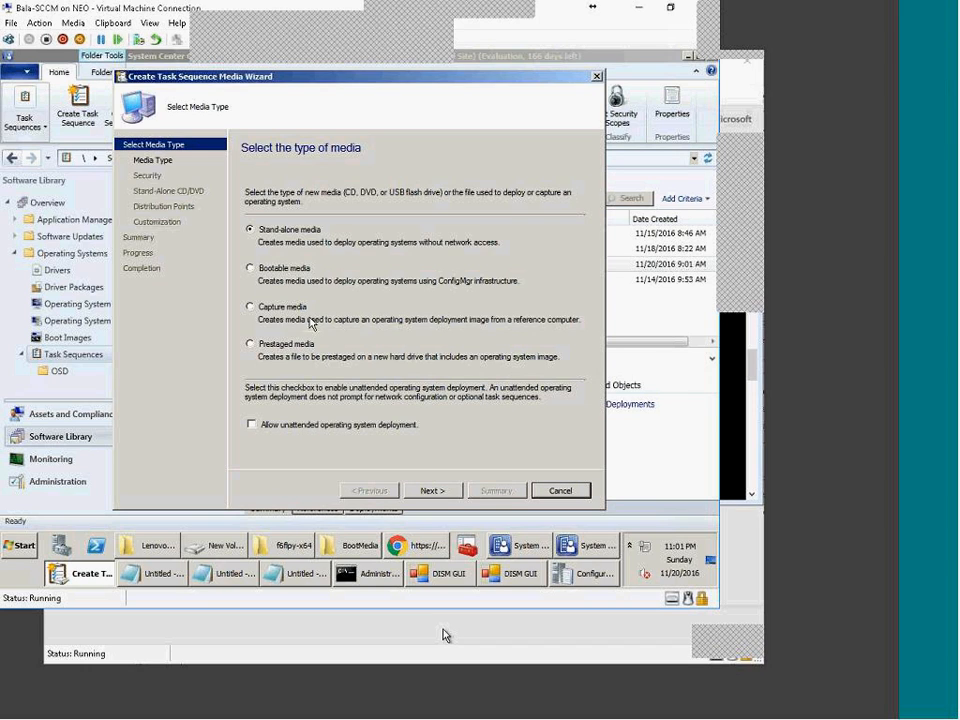
left_click(276, 268)
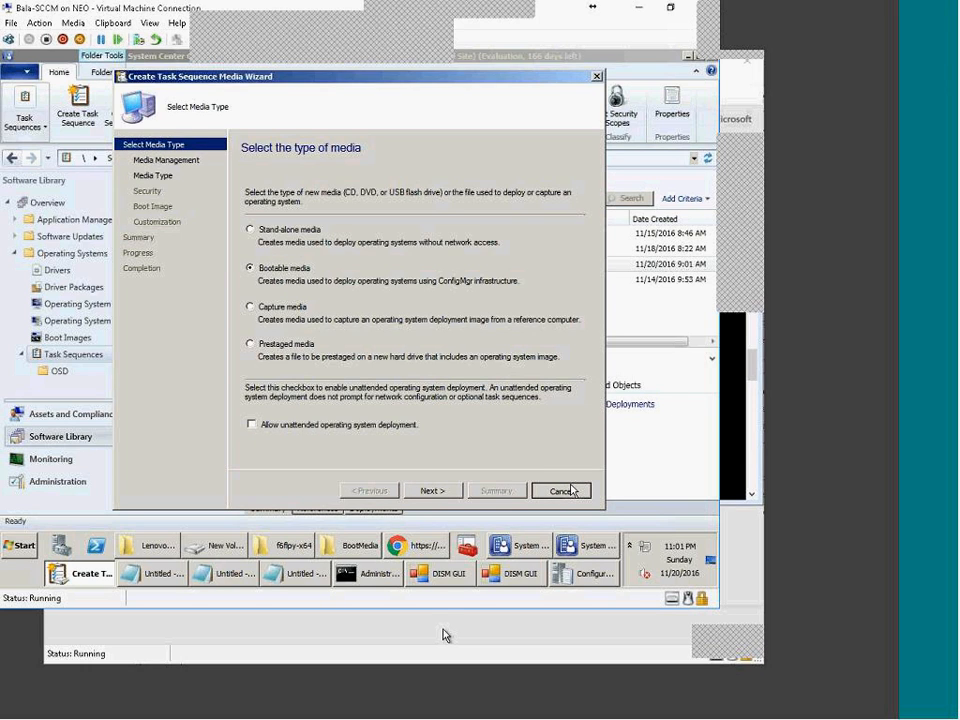
left_click(571, 490)
left_click(402, 353)
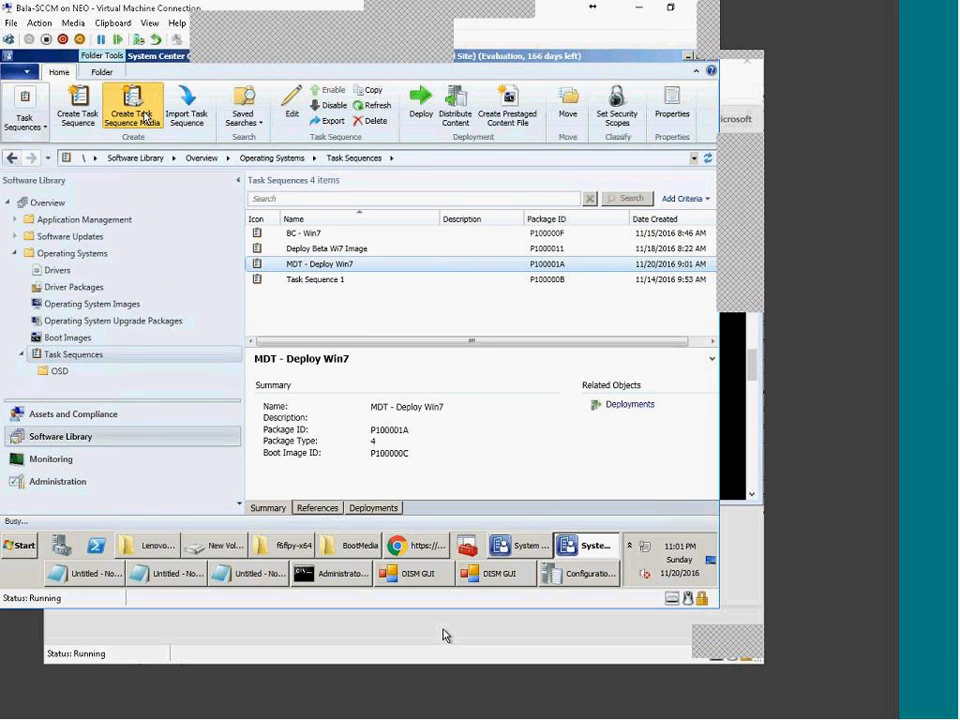
left_click(145, 117)
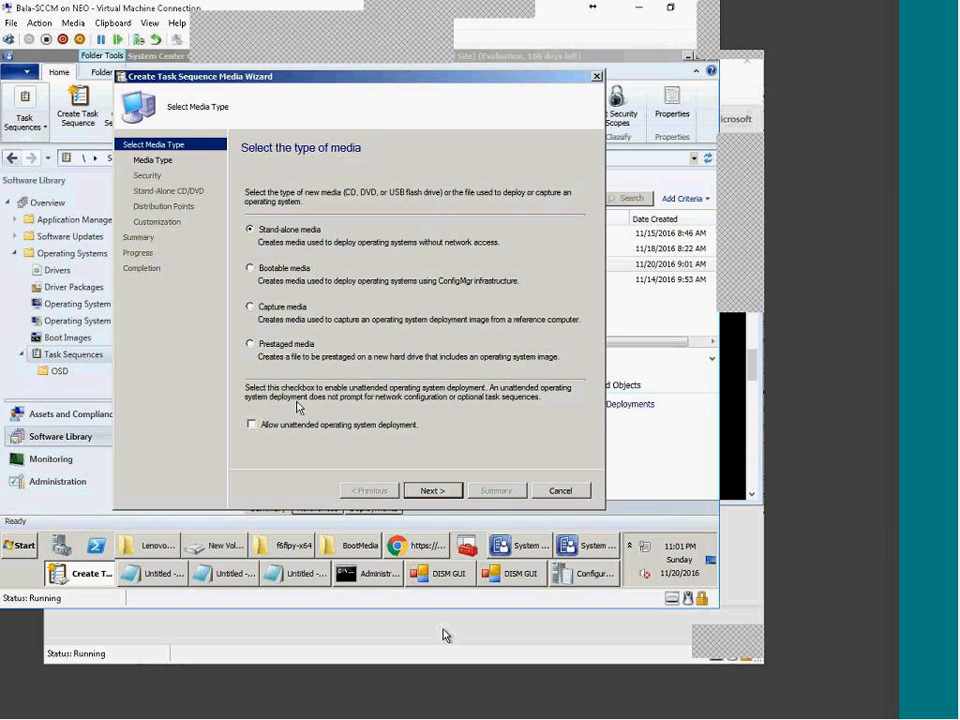
left_click(284, 268)
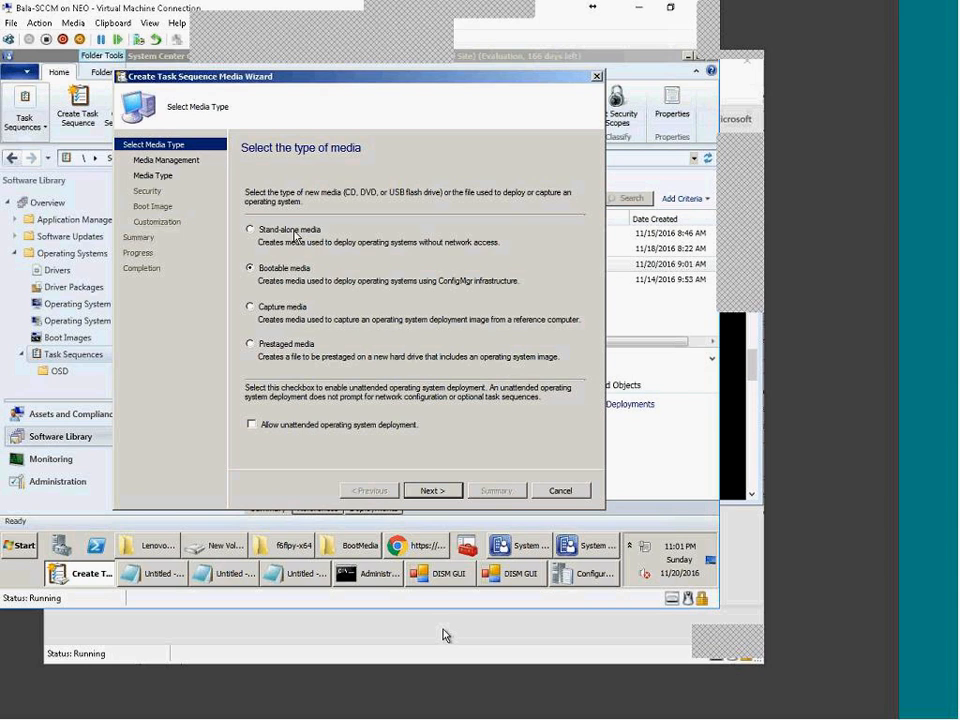
left_click(295, 232)
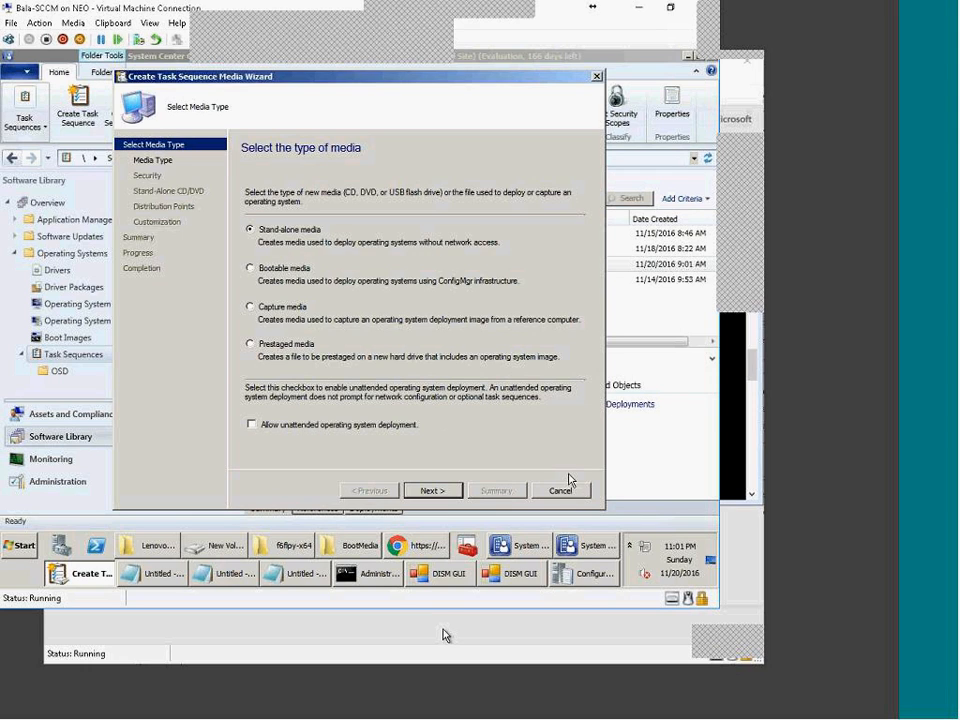
left_click(270, 270)
left_click(566, 491)
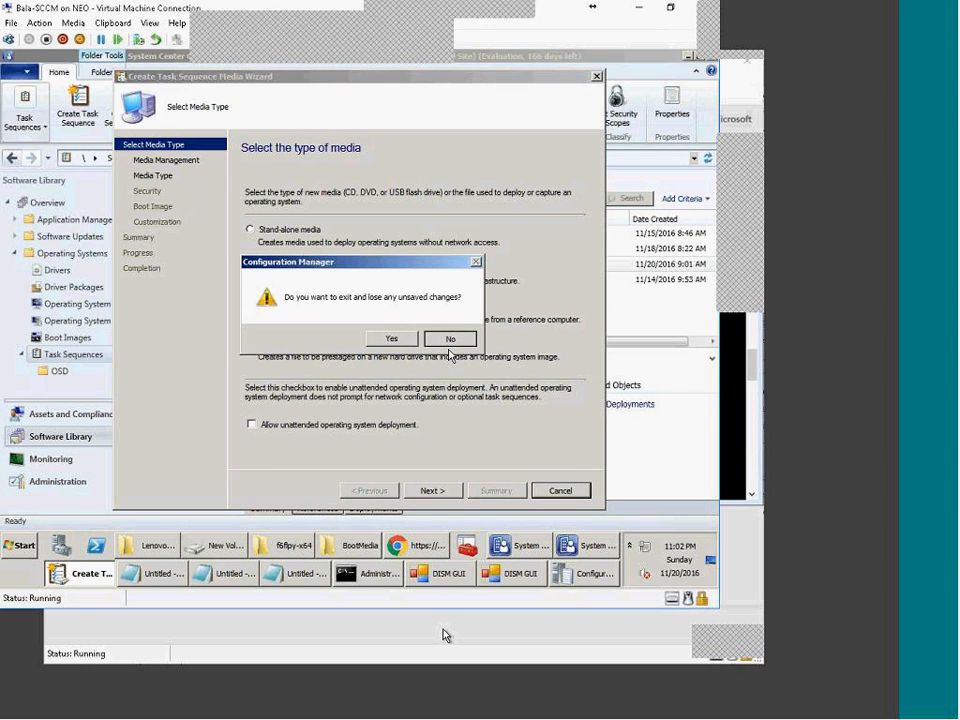
left_click(449, 338)
left_click(330, 425)
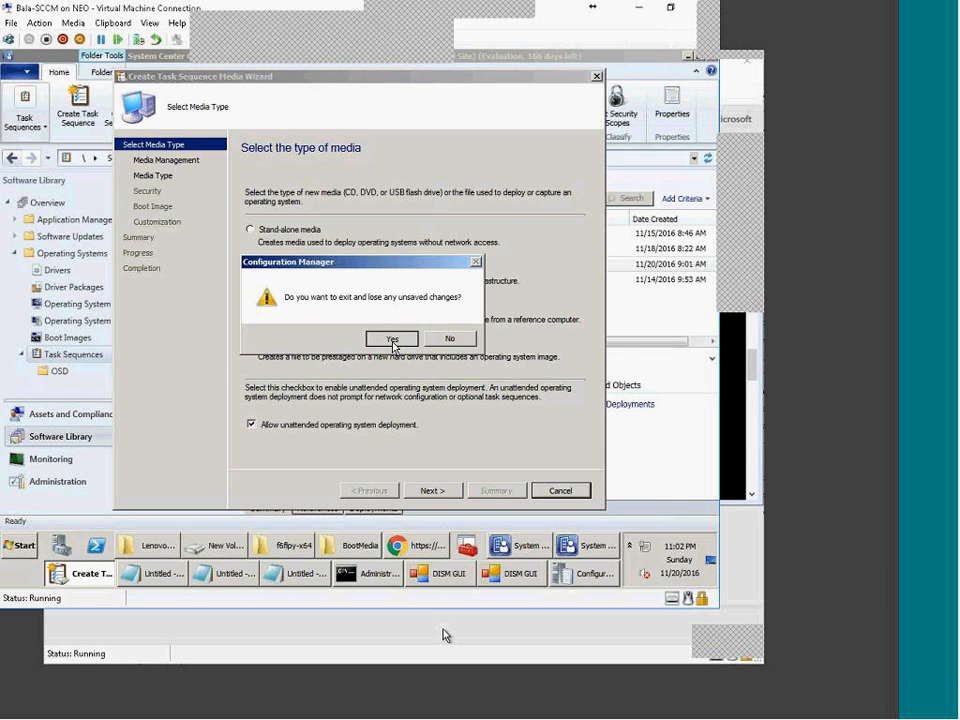
left_click(392, 340)
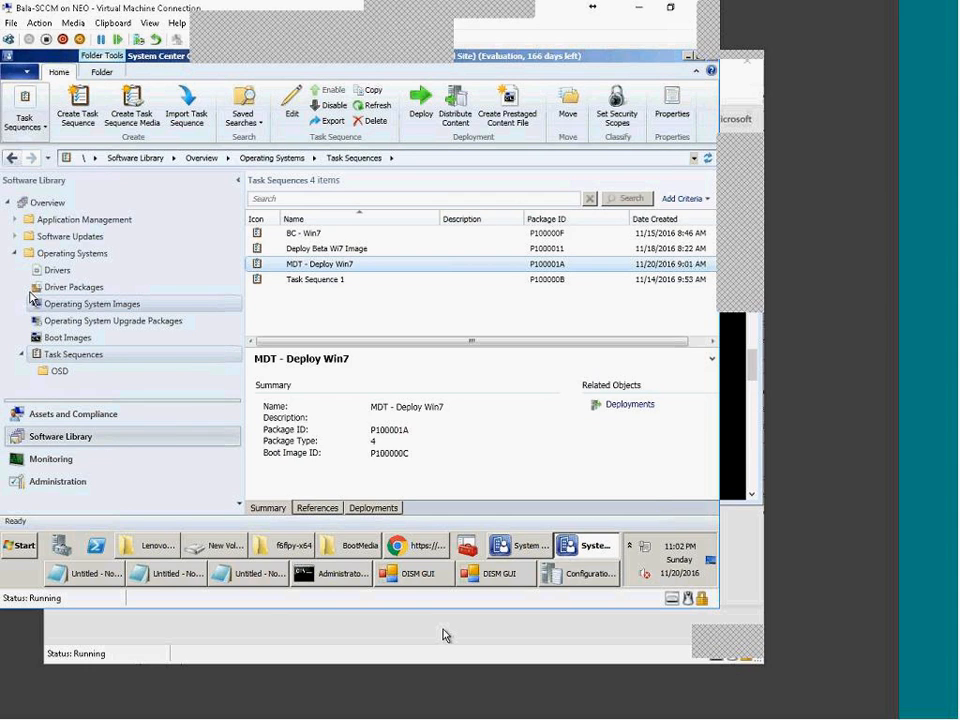
Step: Open Operating Systems and close the Lenovo, New Volume and f6flpy-x64 folder windows
left_click(80, 254)
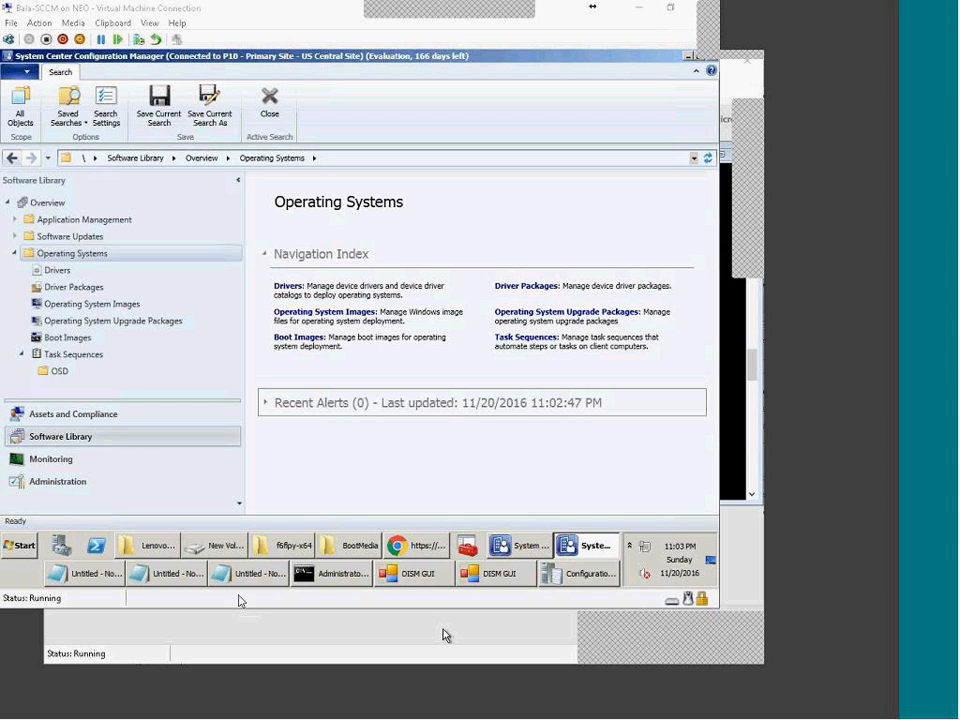
right_click(157, 551)
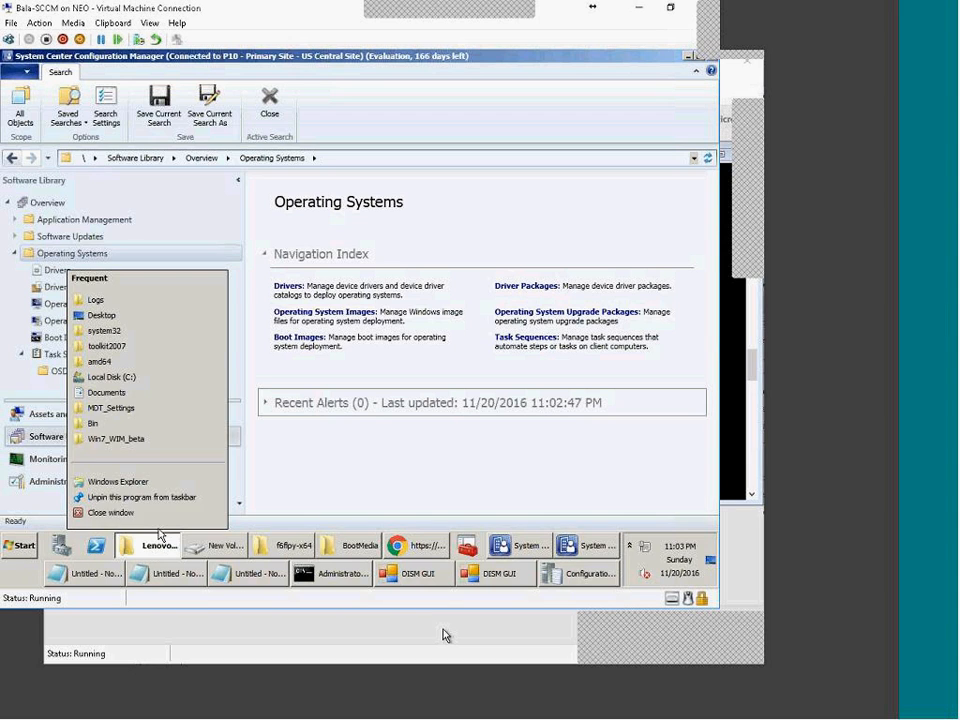
left_click(155, 515)
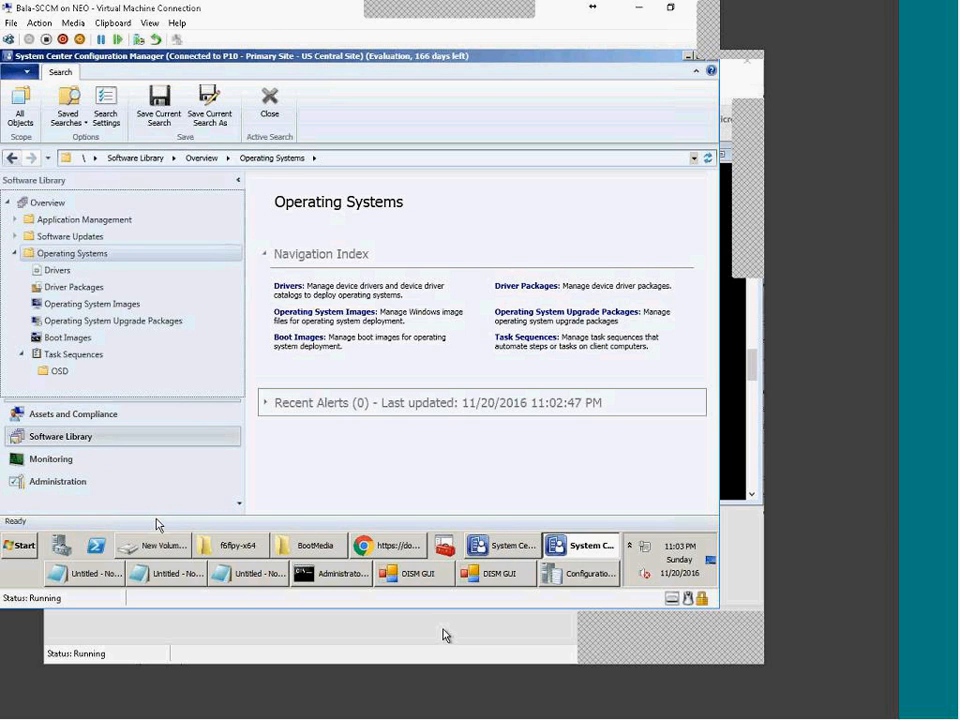
right_click(157, 545)
left_click(115, 512)
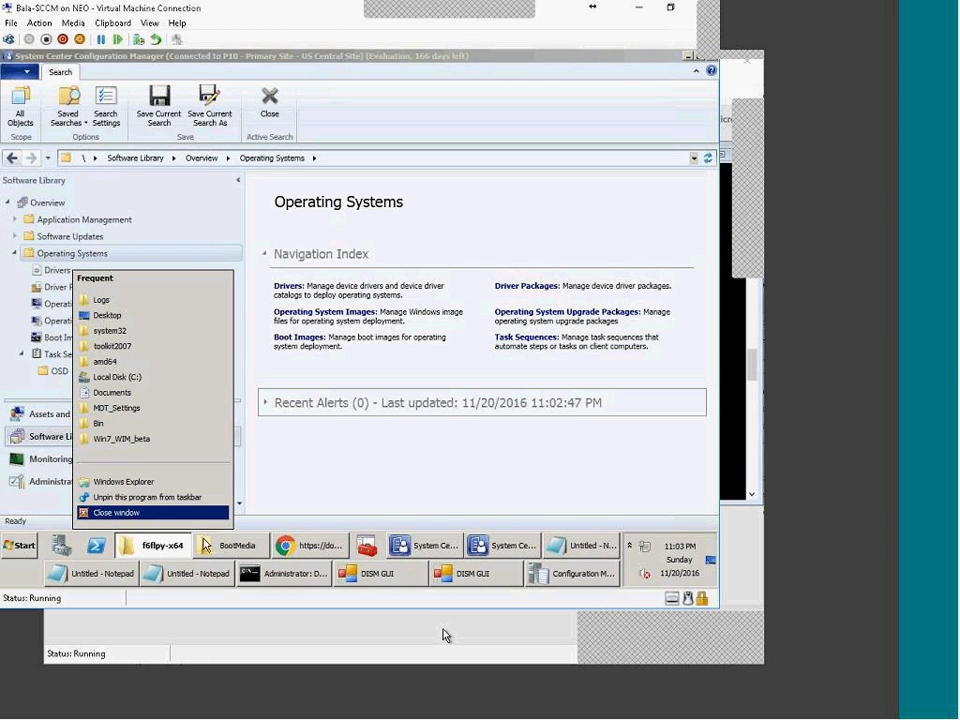
left_click(180, 512)
Step: Close the BootMedia folder, the extra Configuration Manager console and one Untitled Notepad
right_click(159, 545)
left_click(100, 512)
right_click(401, 545)
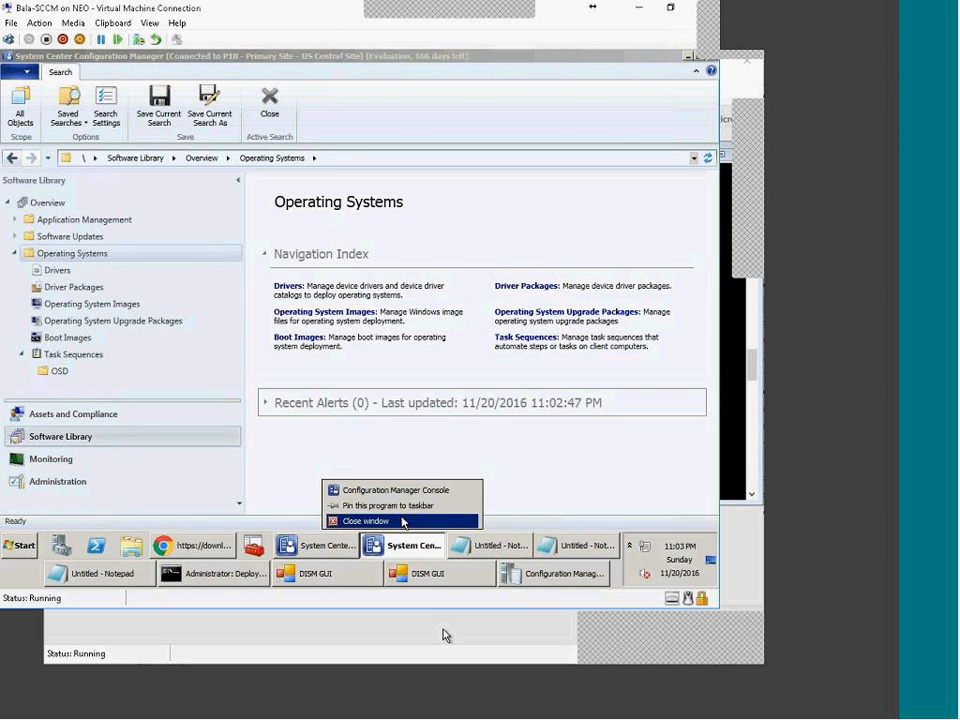
left_click(403, 521)
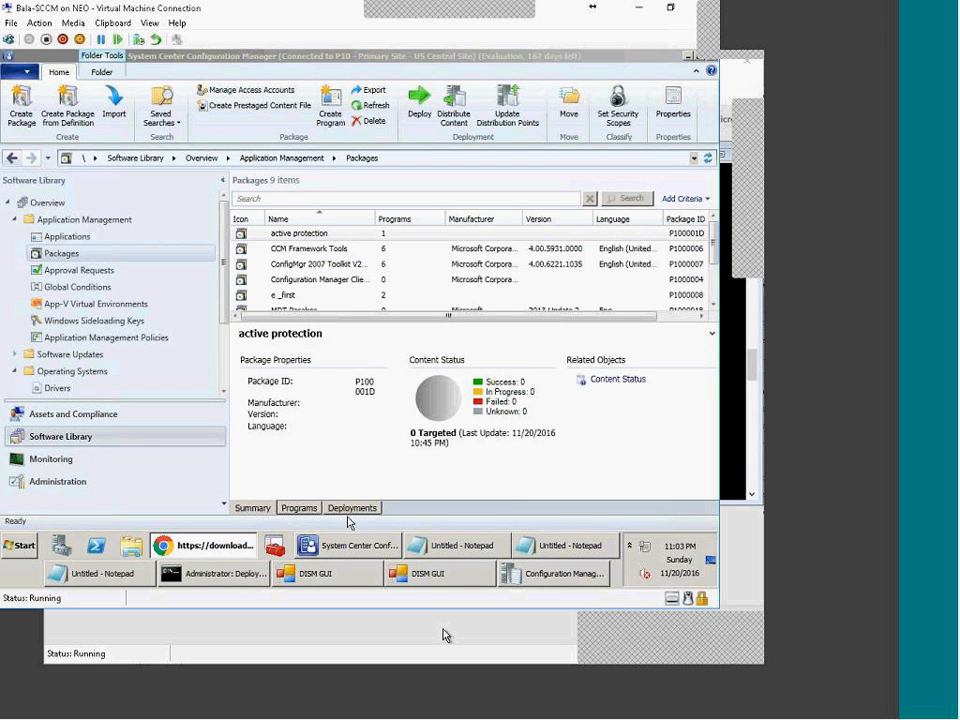
right_click(349, 545)
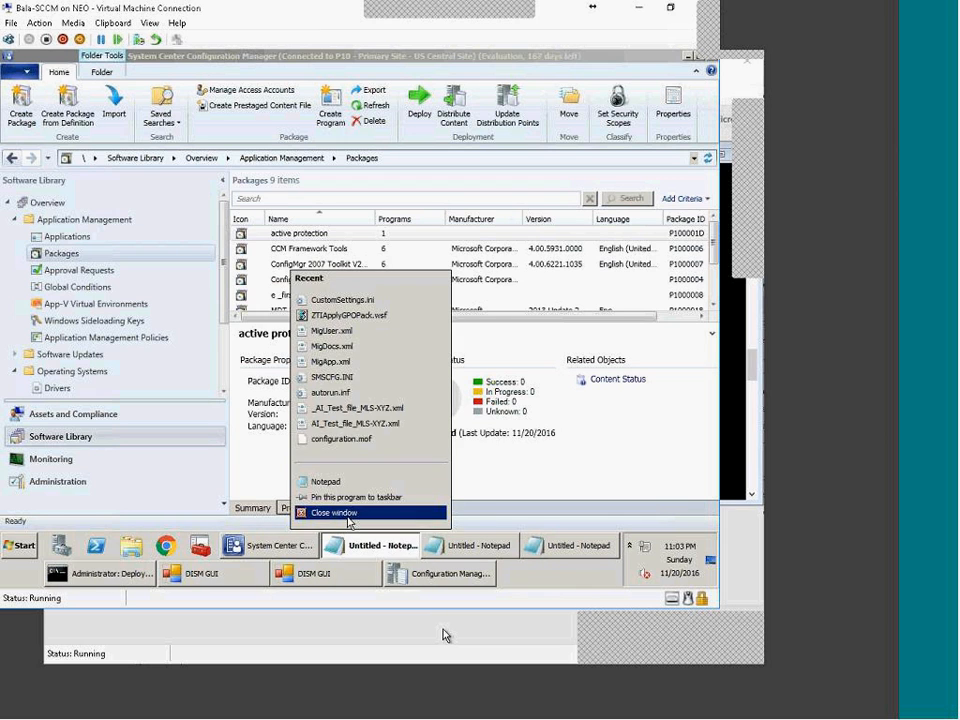
left_click(334, 512)
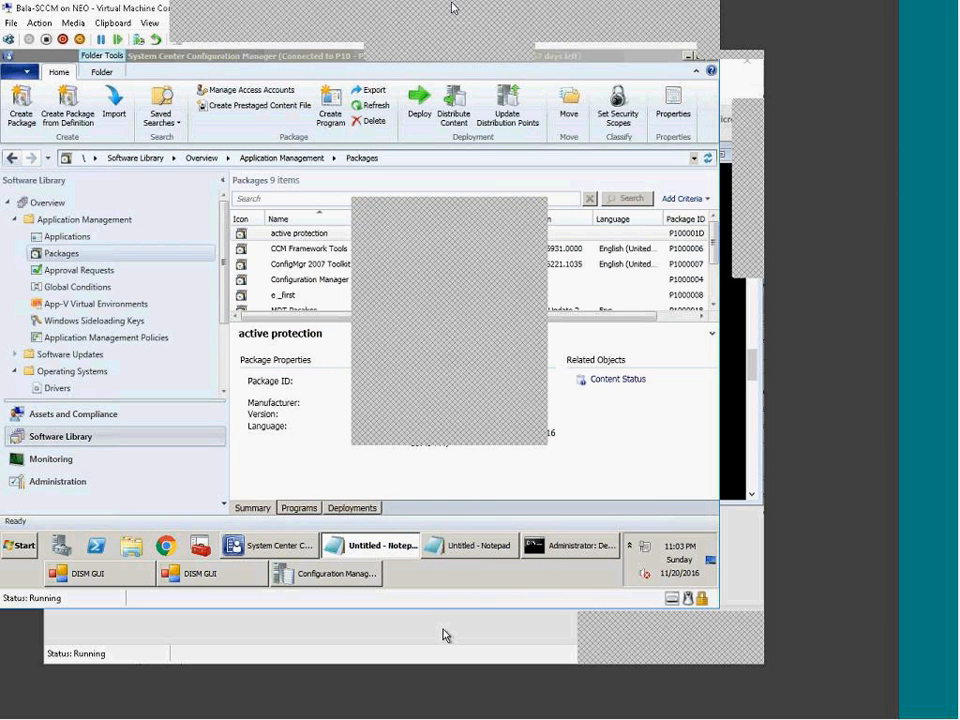